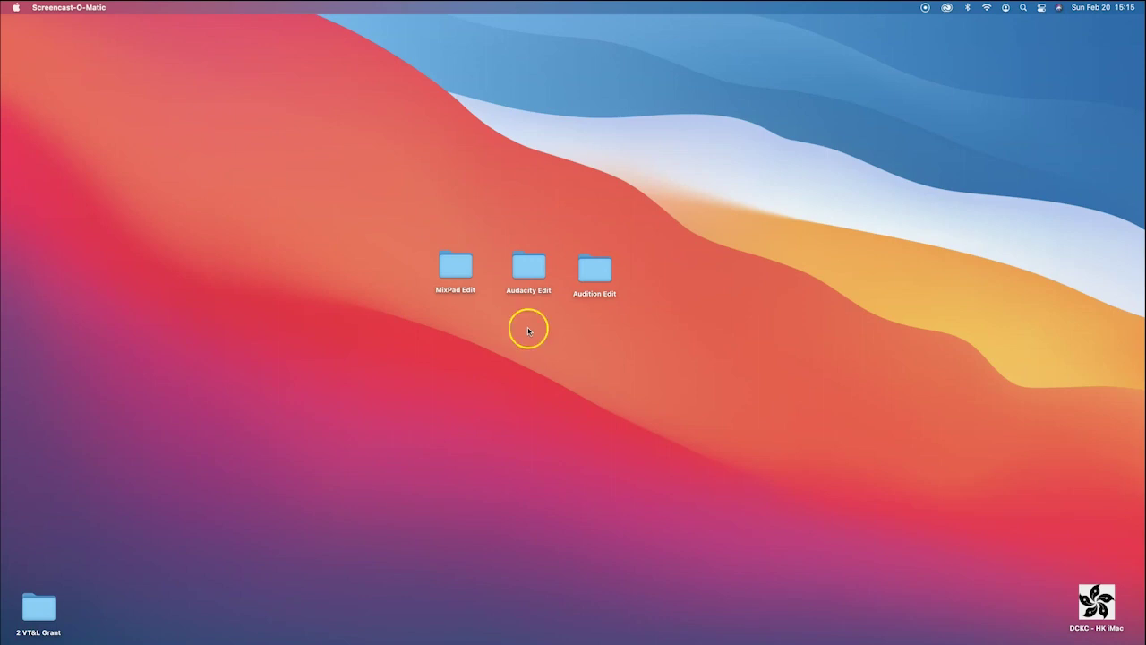
Switch to Safari and load adobe.com in a new tab, continuing to the Hong Kong SAR of China site.
mouse_move(535, 638)
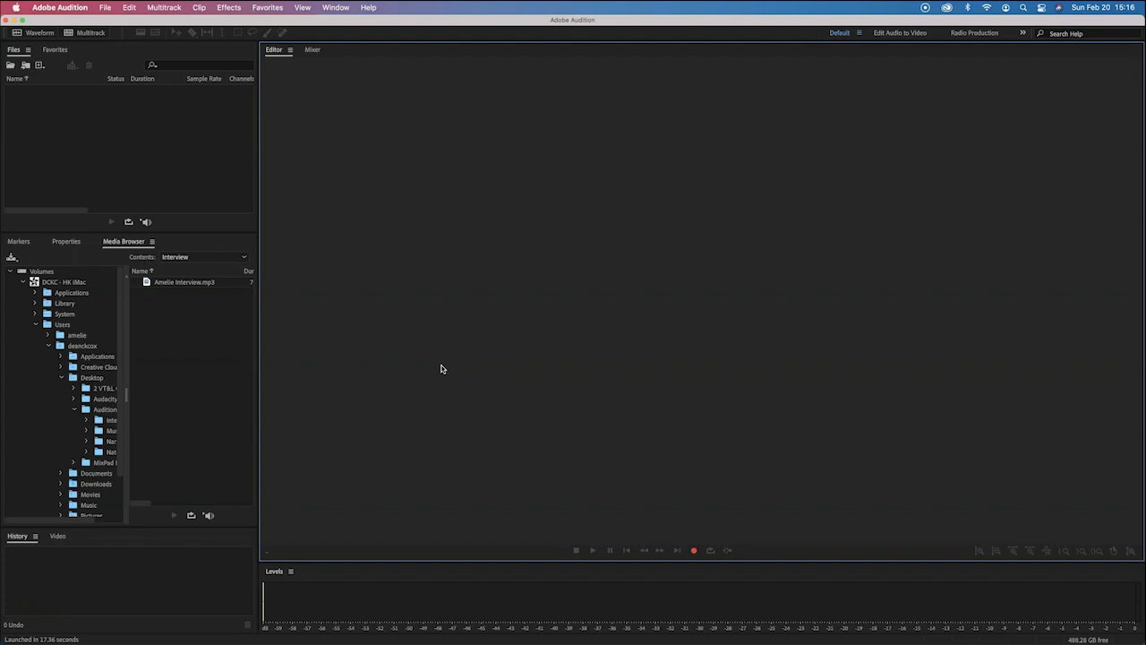
key(super+Tab)
key(super+Tab)
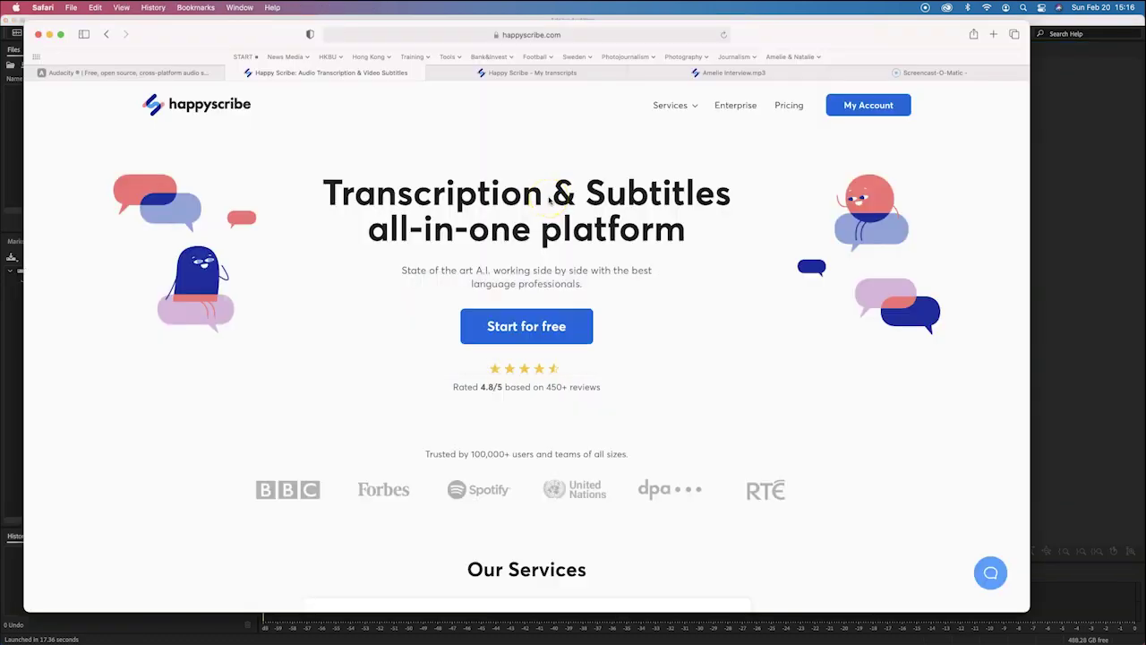
key(super+t)
text(adob)
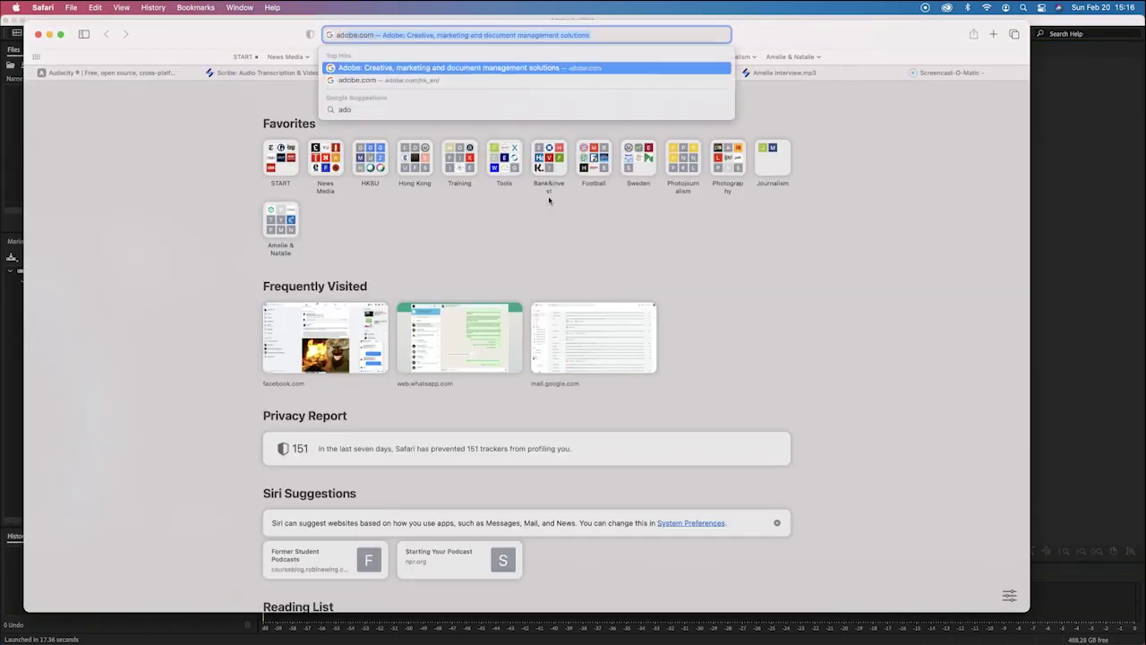
key(Return)
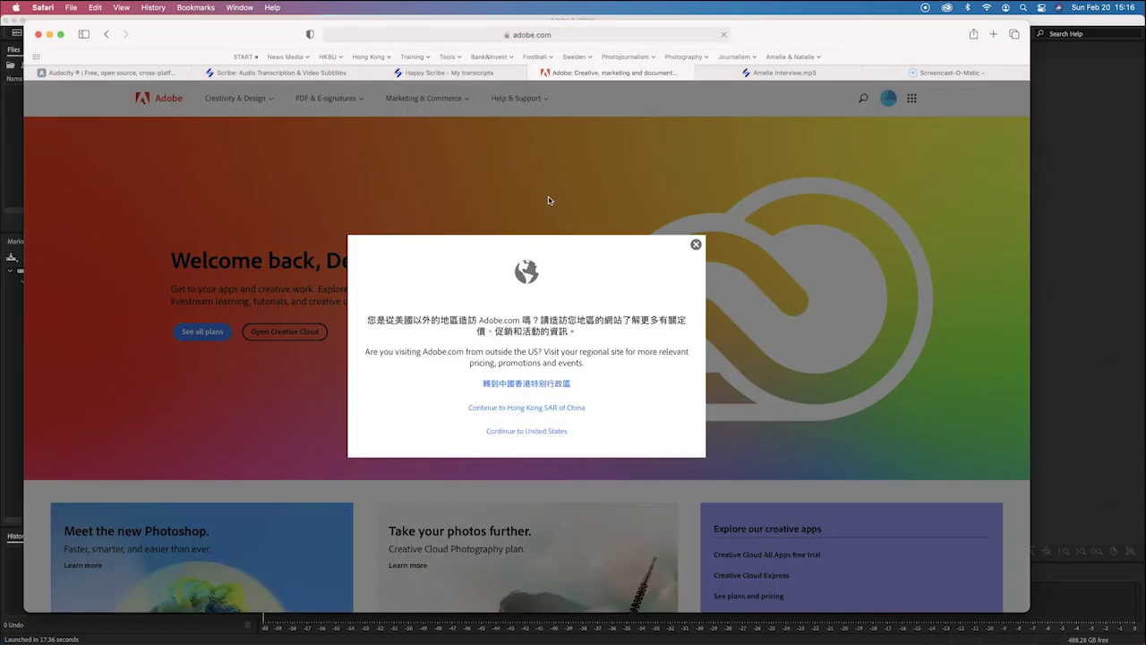
click(523, 408)
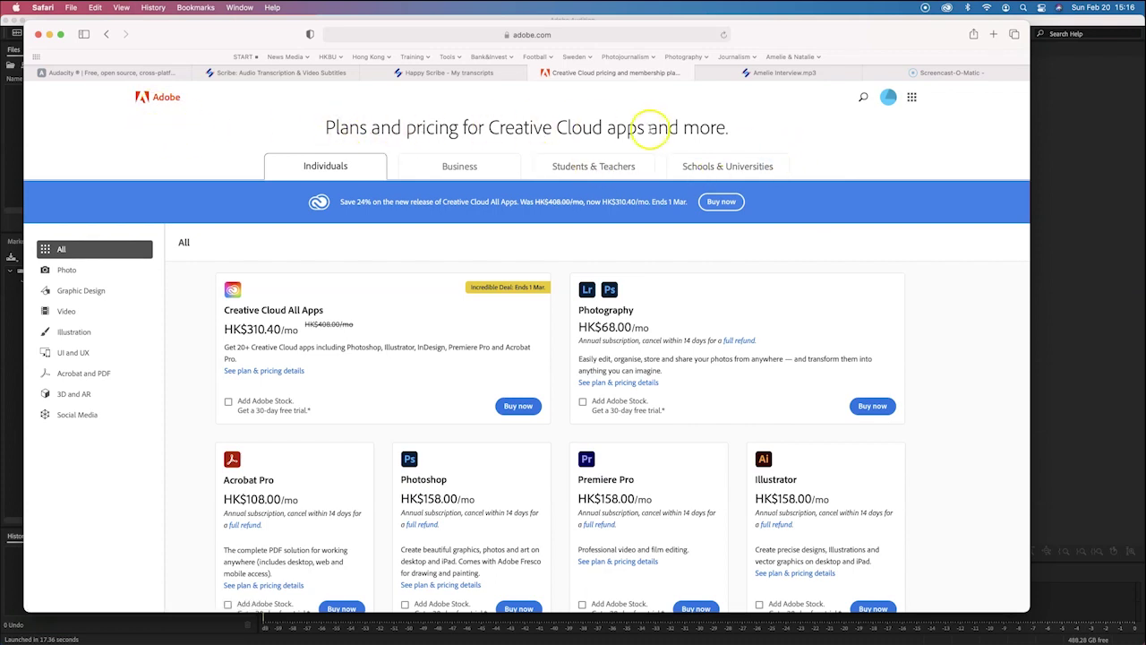
Review the Creative Cloud prices for Students & Teachers and for Individuals, and return to Adobe Audition.
click(588, 168)
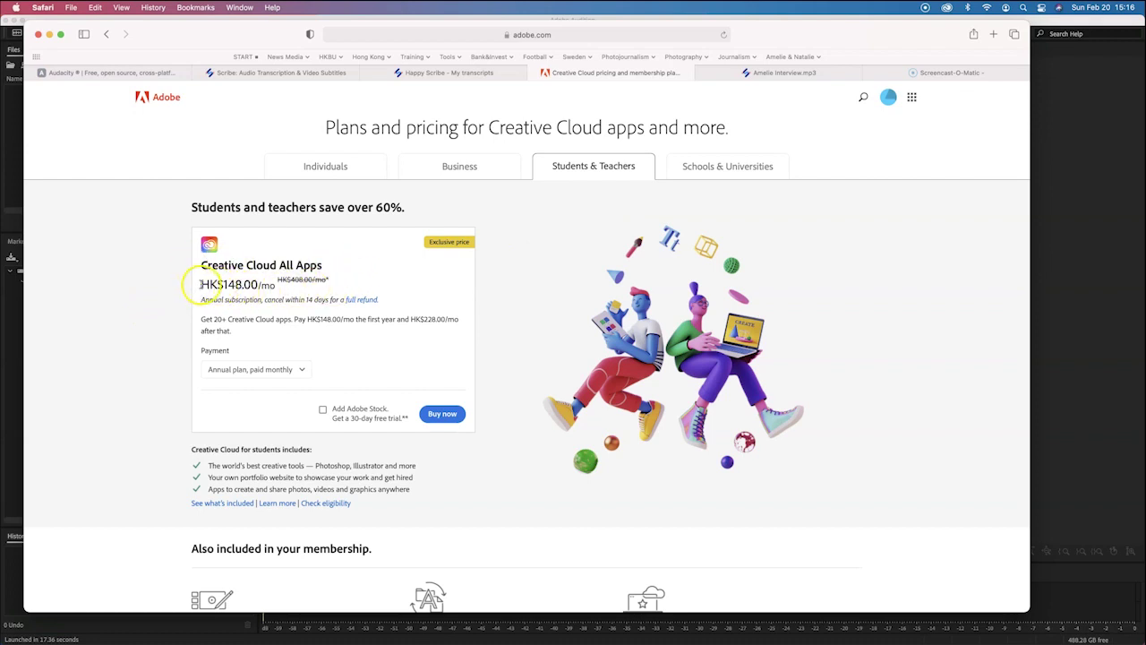
click(167, 310)
click(345, 164)
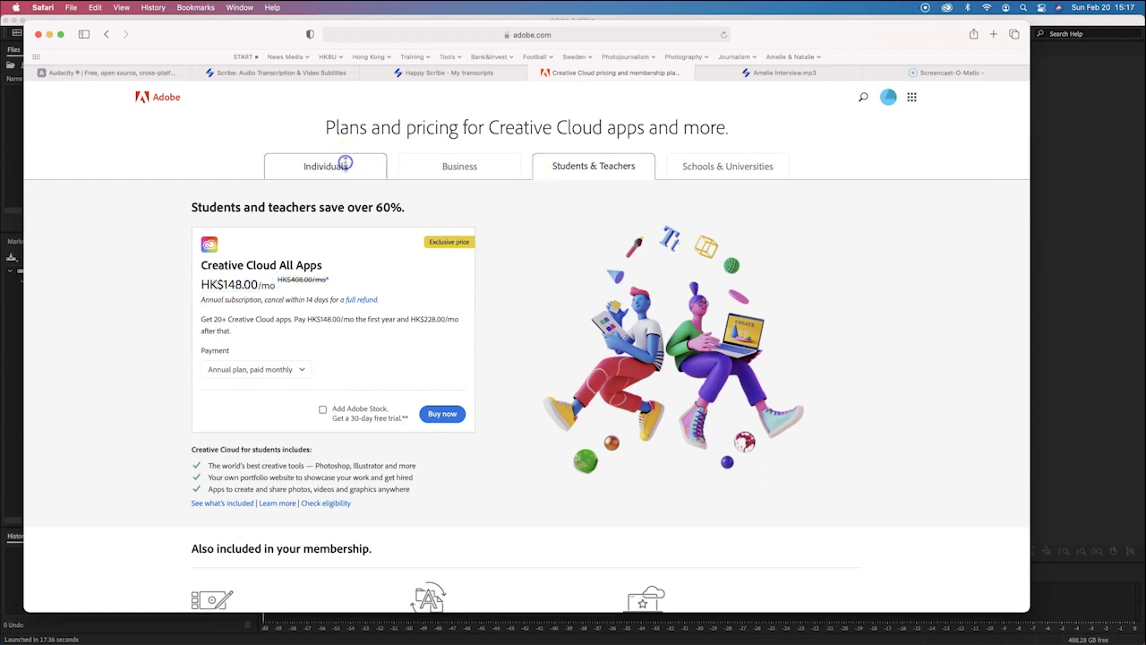
scroll(349, 353, down, 15)
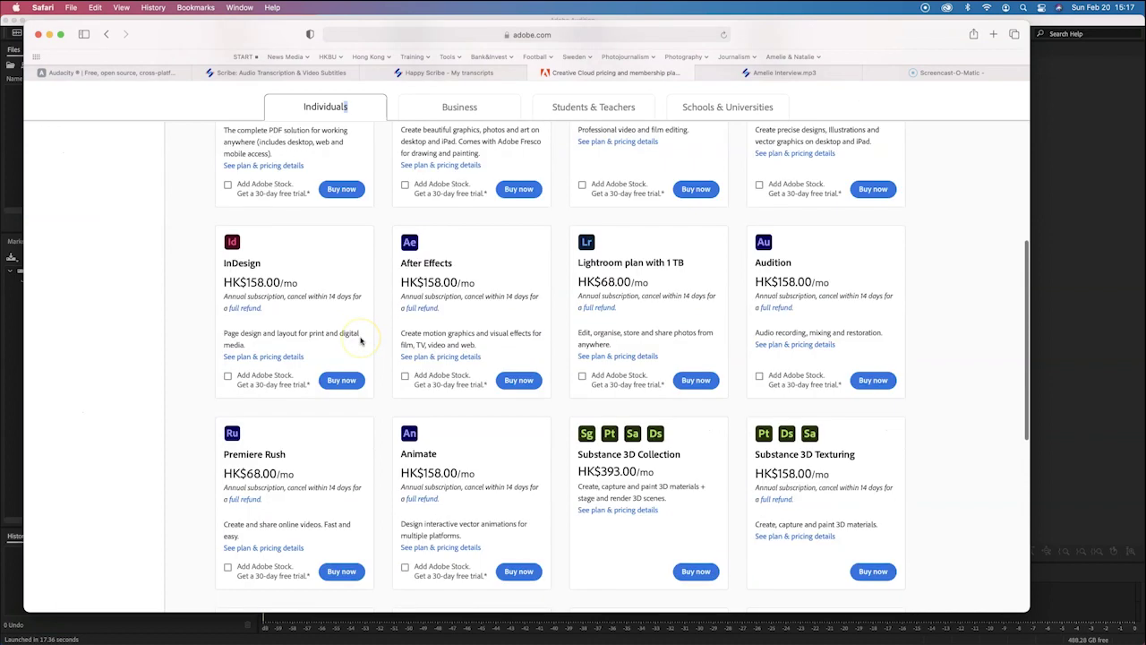
scroll(361, 340, down, 3)
scroll(361, 340, up, 10)
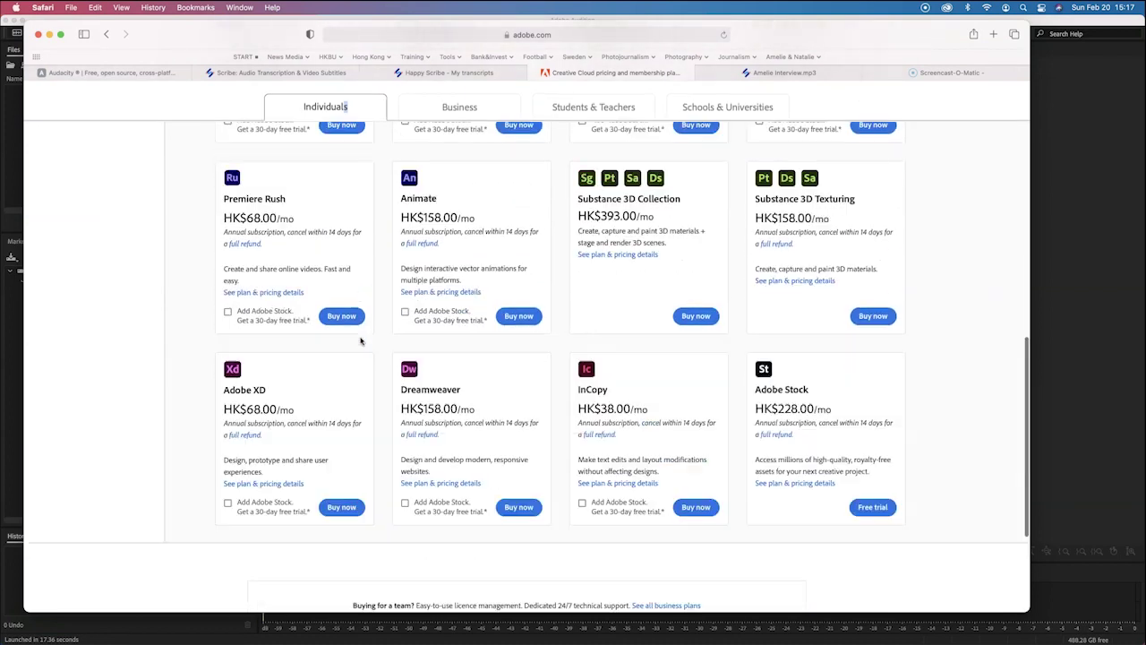
scroll(361, 340, up, 5)
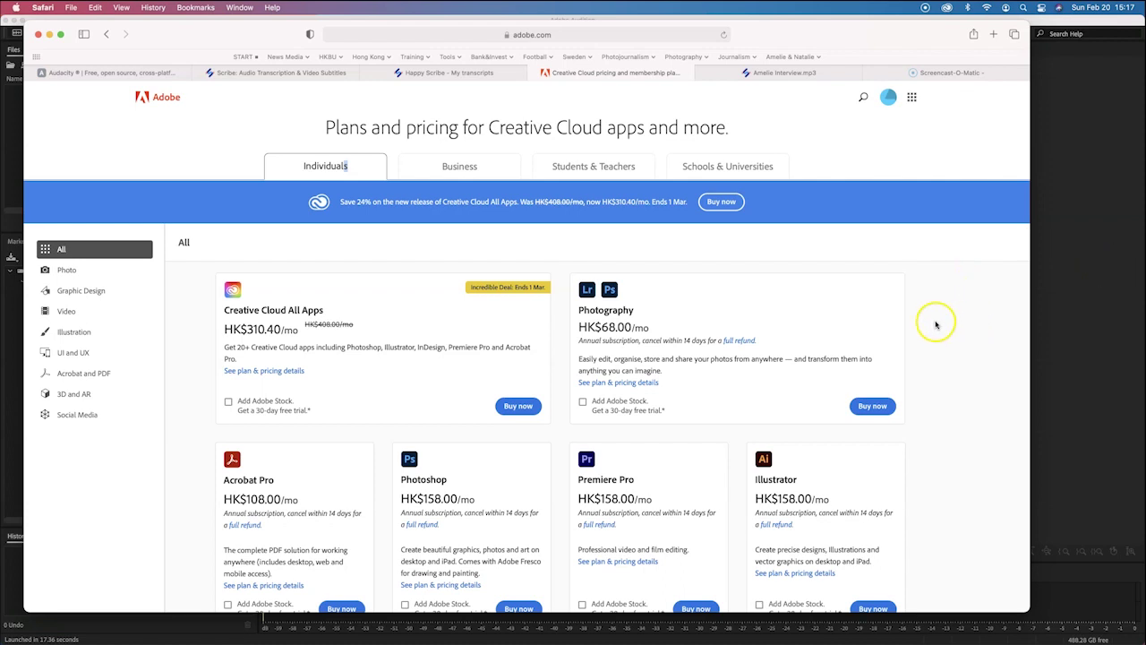
click(535, 74)
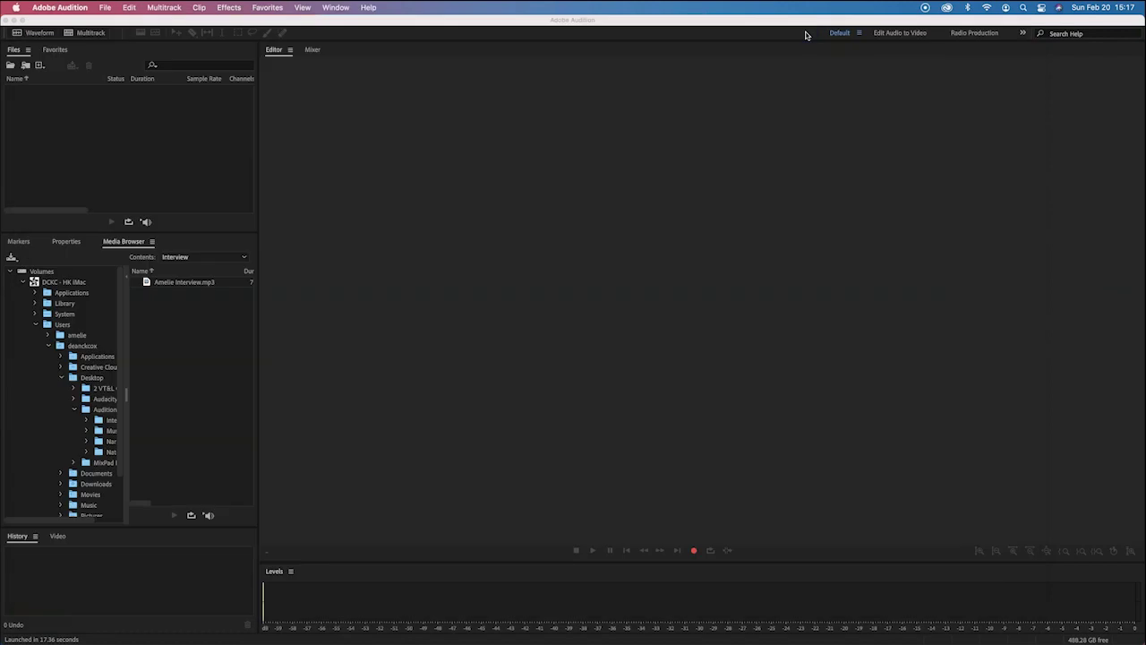
click(660, 131)
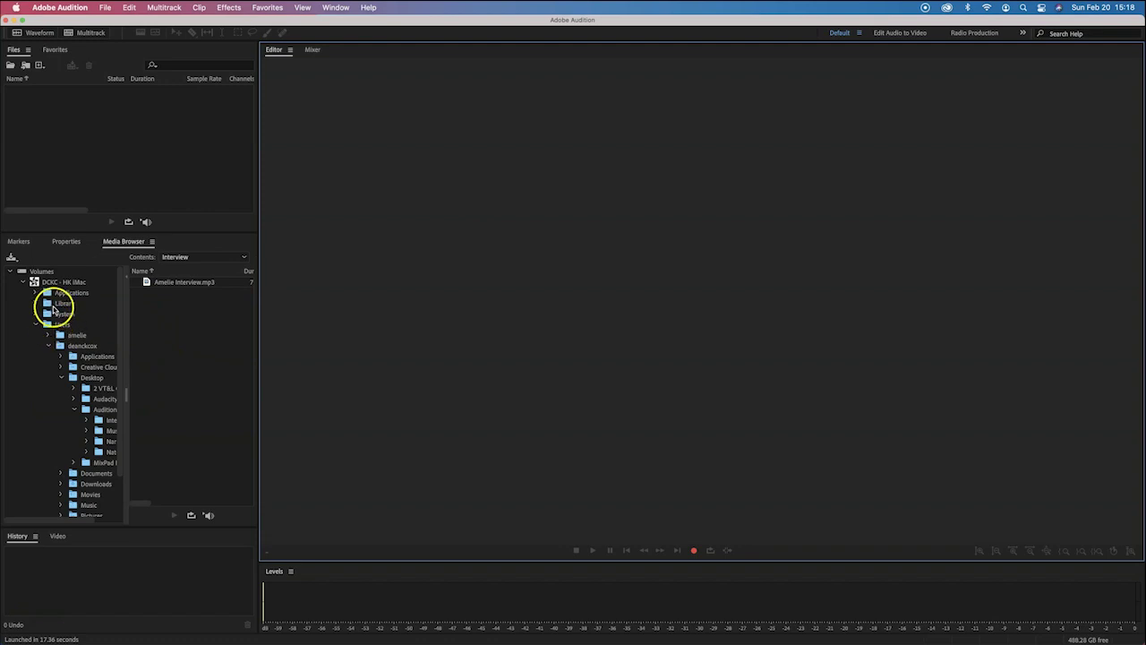
Collapse the Media Browser's folder tree up to the Users folder and narrow the tree pane slightly.
click(74, 409)
click(60, 378)
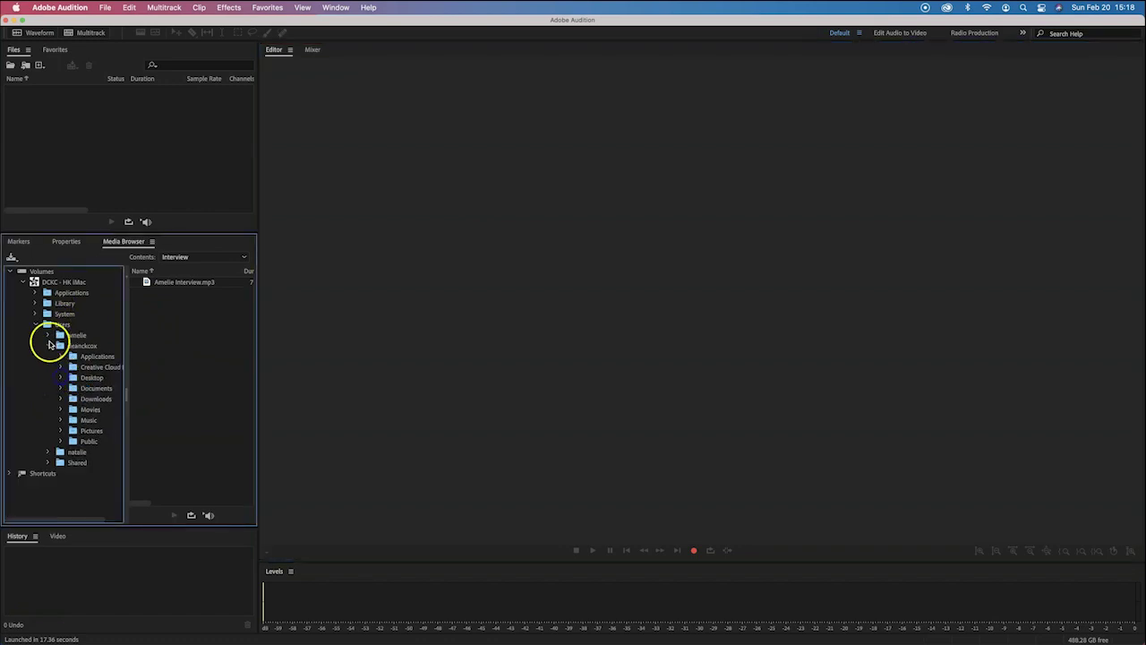
click(49, 346)
click(36, 324)
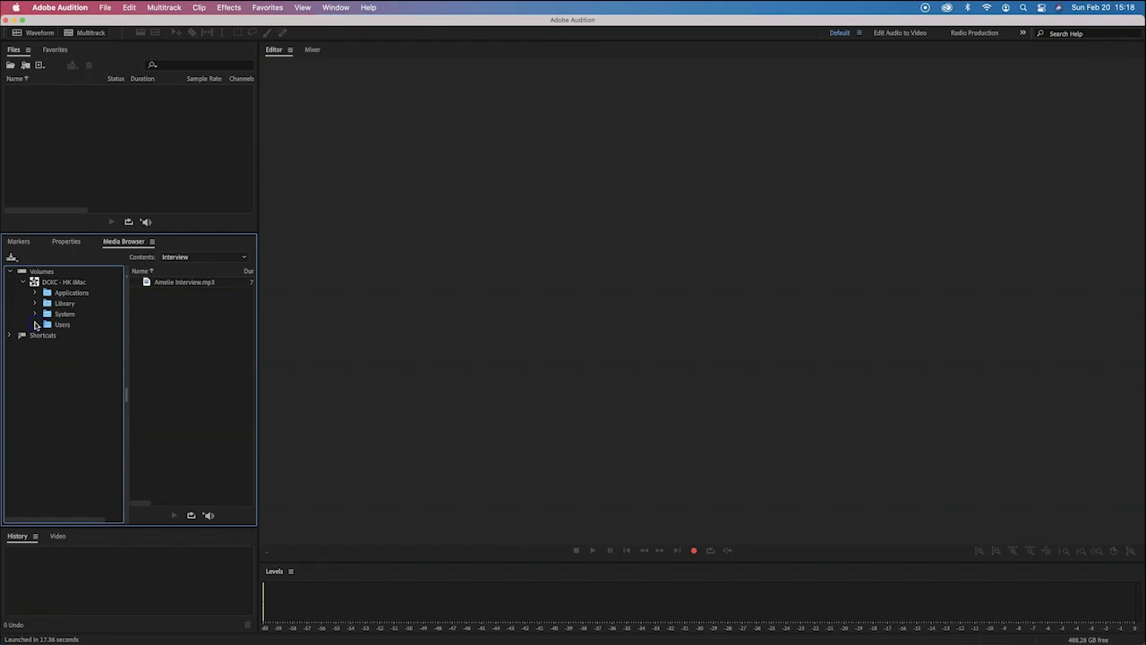
drag(127, 394, 116, 396)
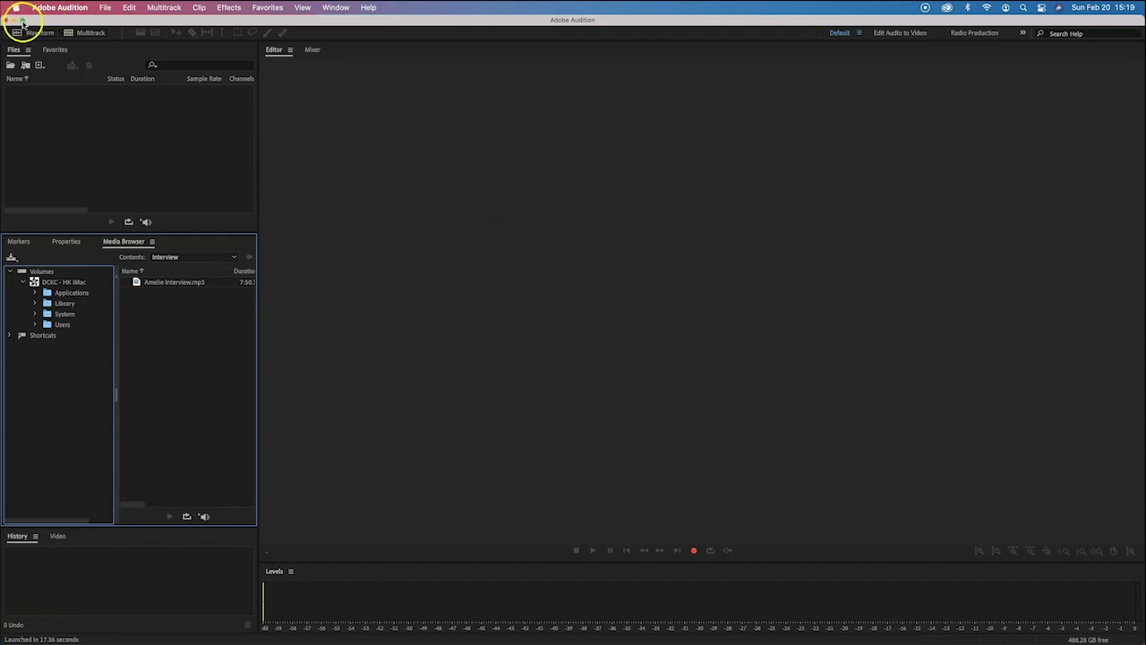
mouse_move(23, 20)
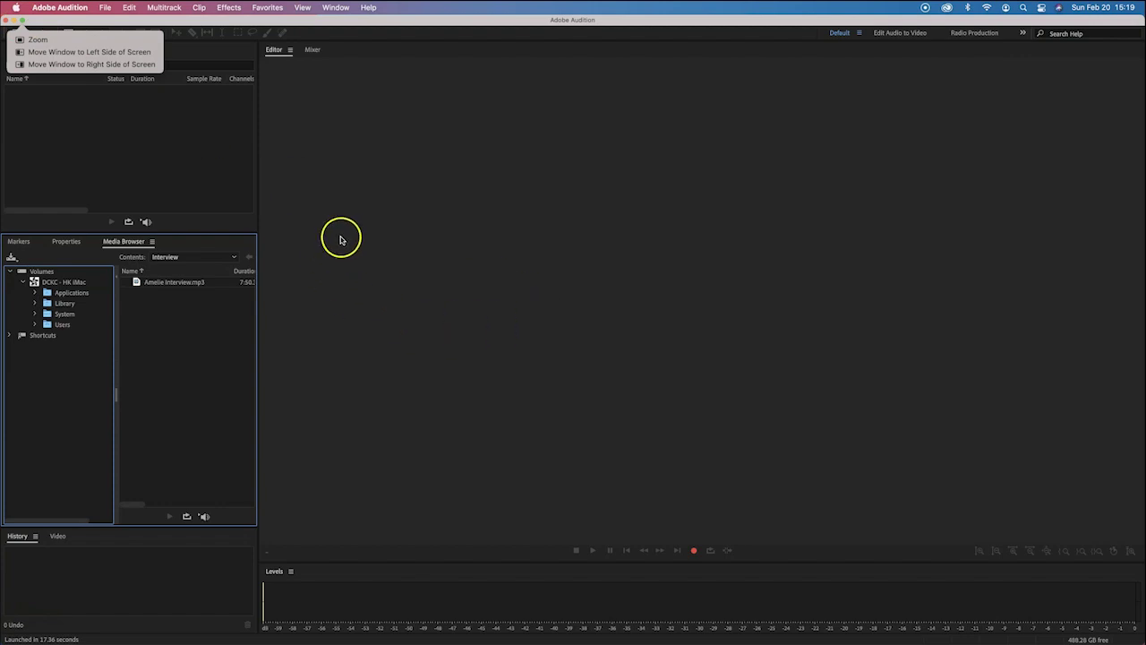
click(331, 8)
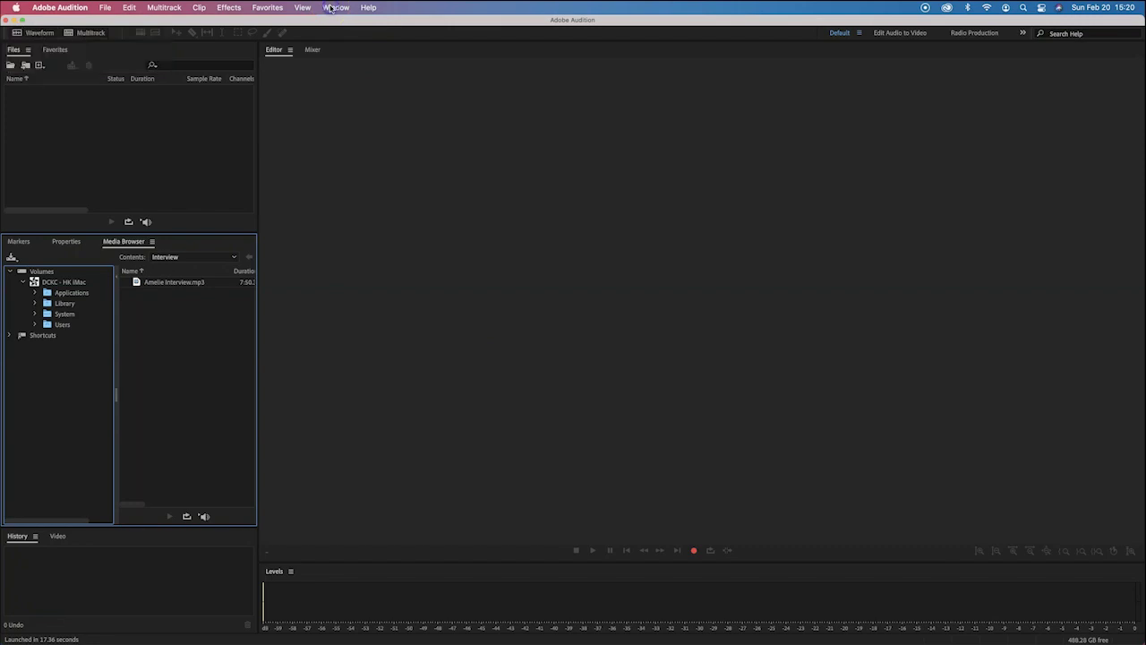
click(330, 8)
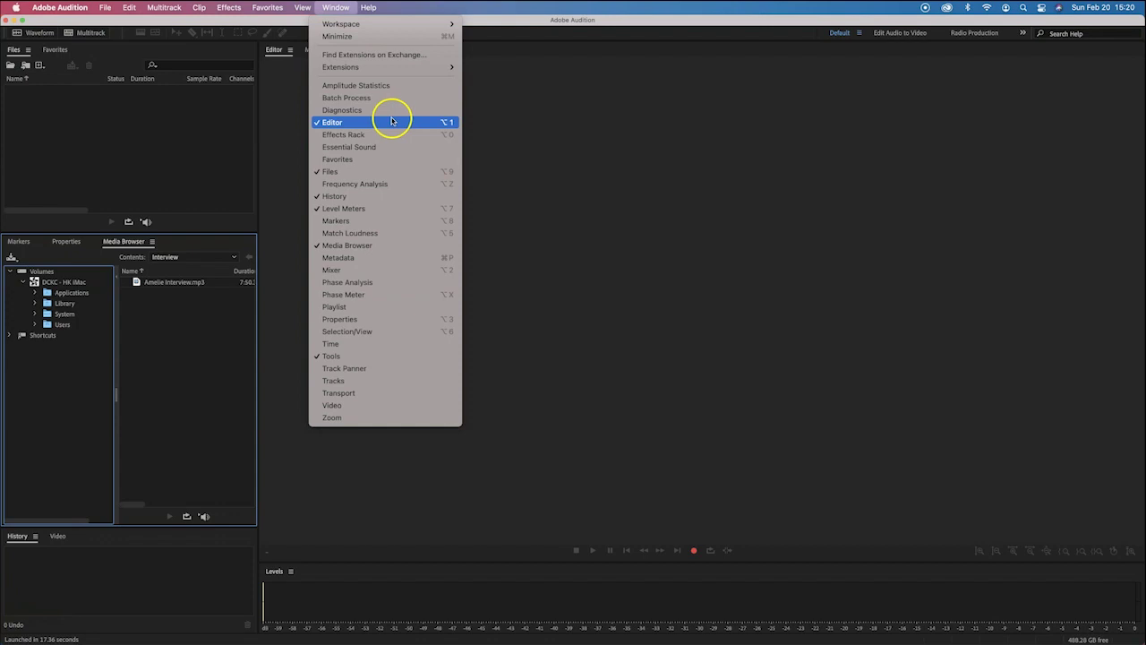
click(357, 210)
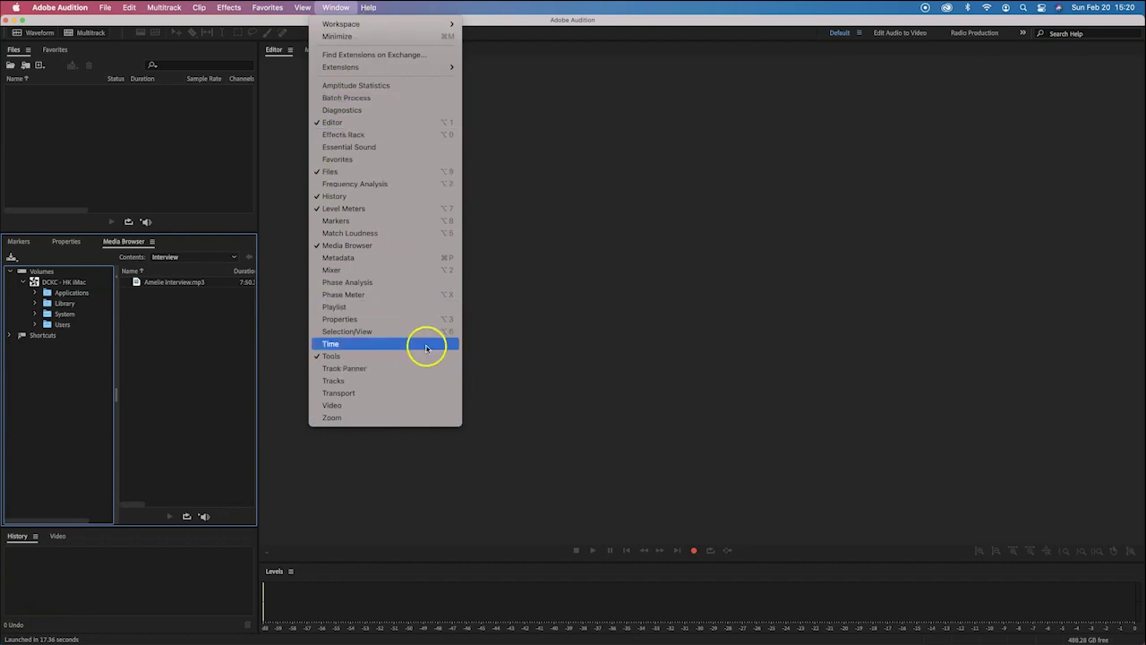
click(641, 231)
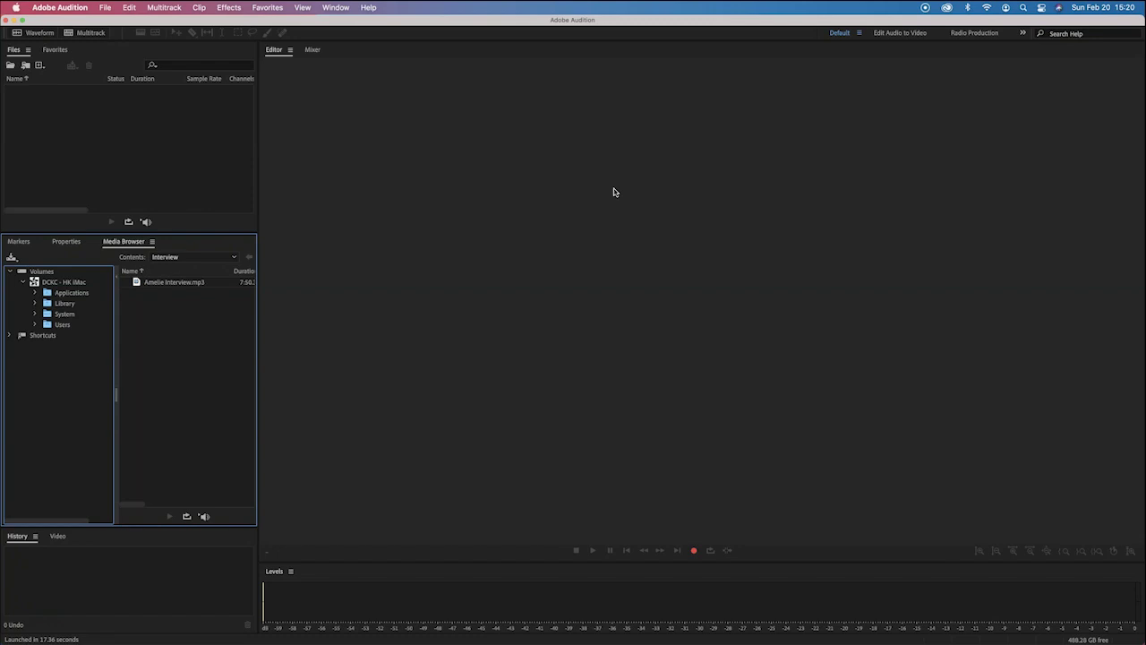
Look through the available workspaces and panels, showing Markers and Properties before returning to the Media Browser.
click(552, 185)
click(334, 8)
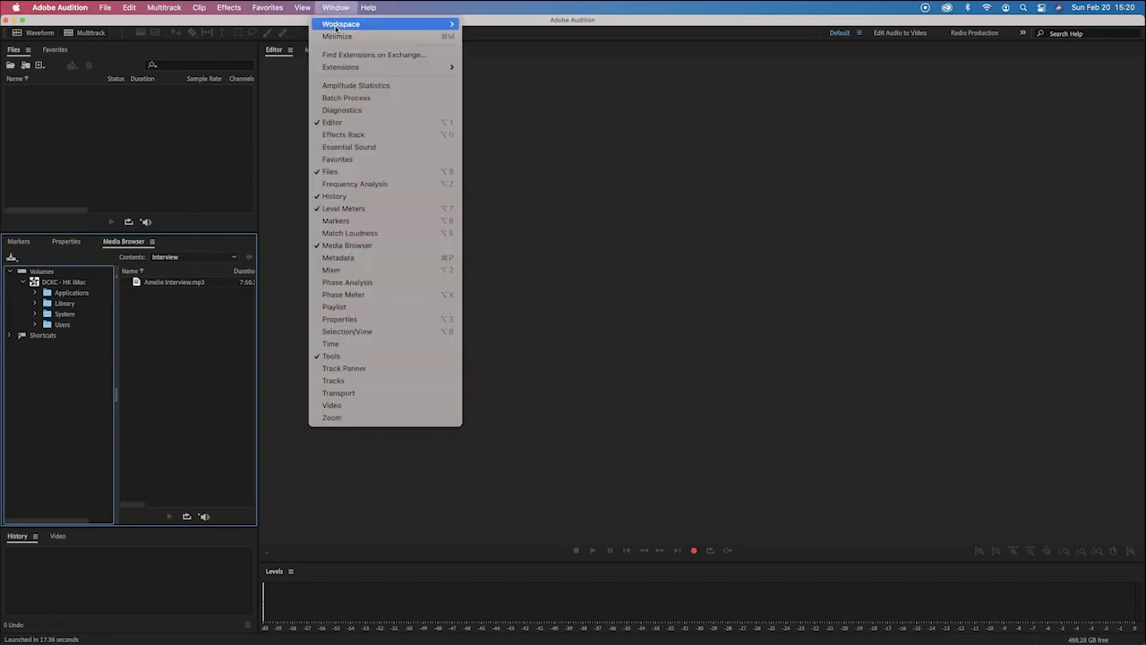
click(448, 24)
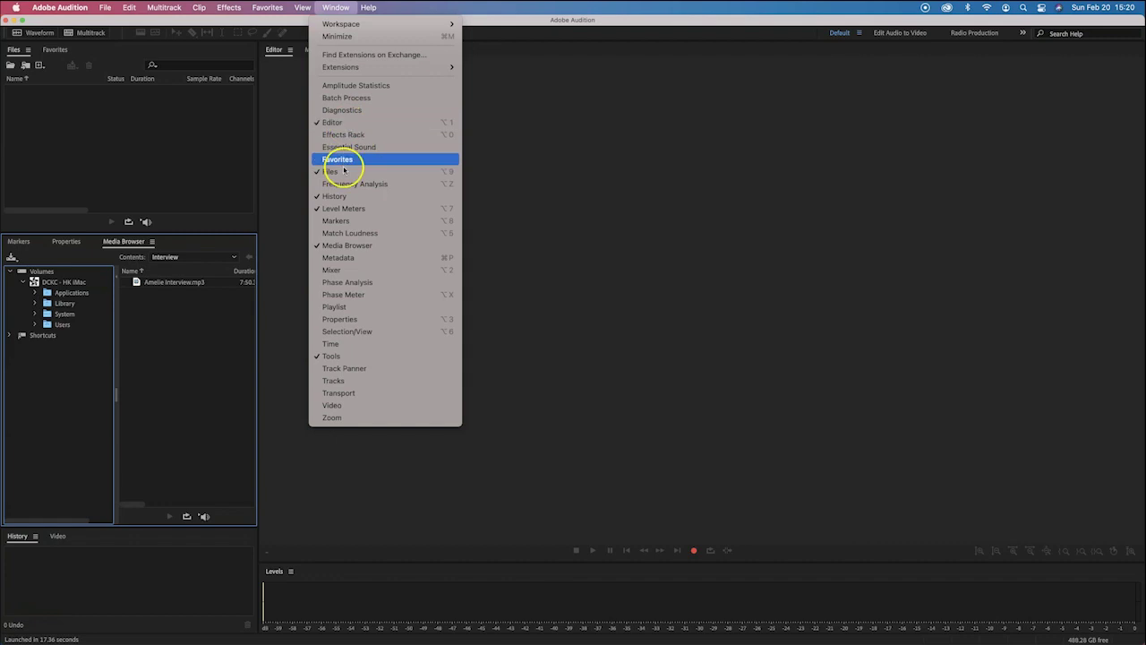
click(335, 221)
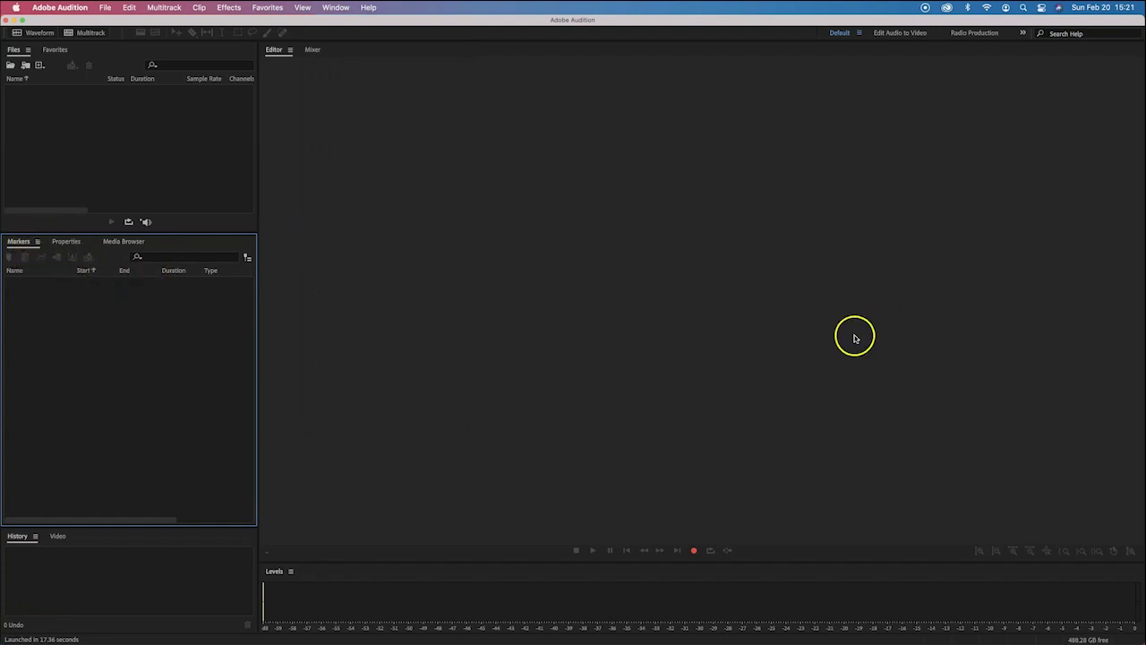
click(65, 243)
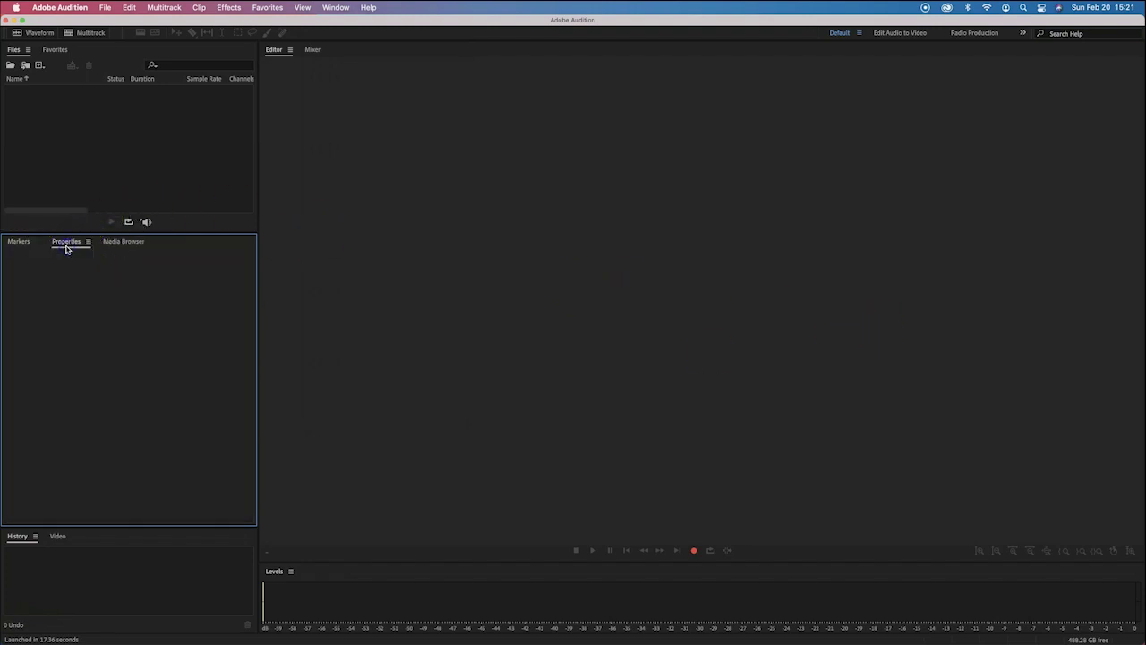
click(136, 243)
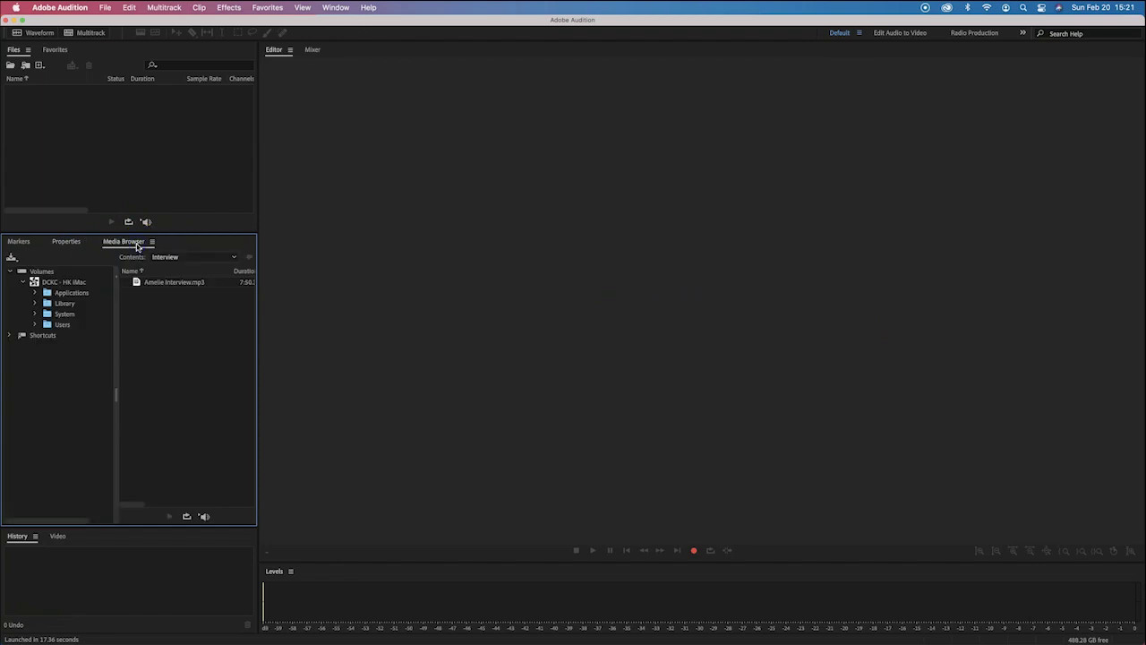
click(333, 8)
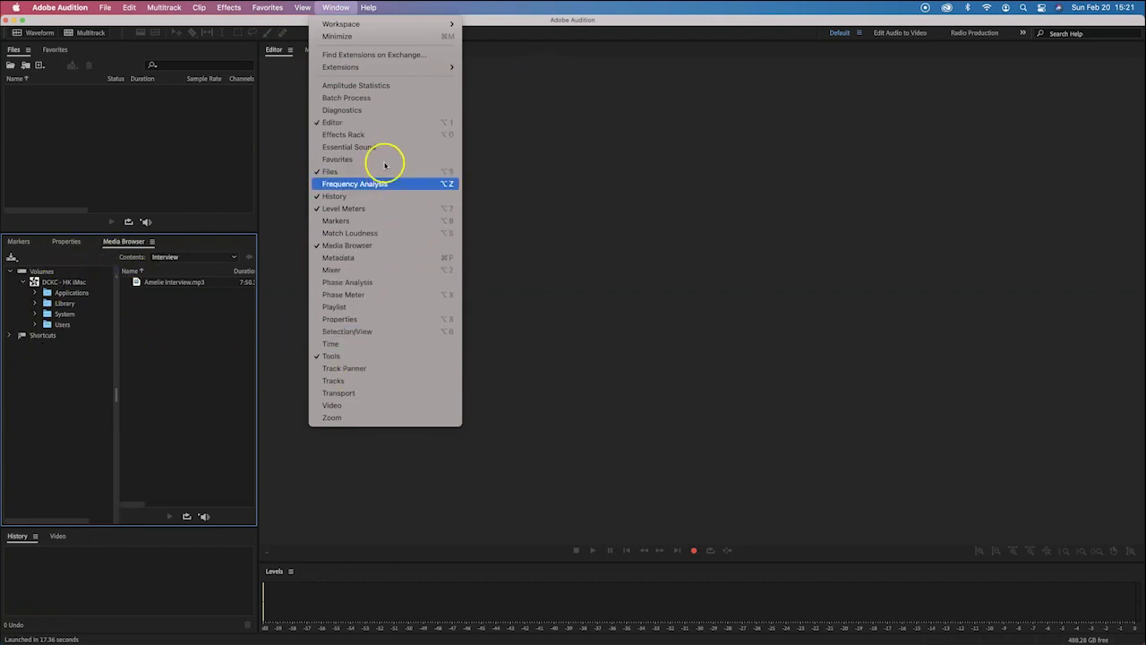
click(555, 370)
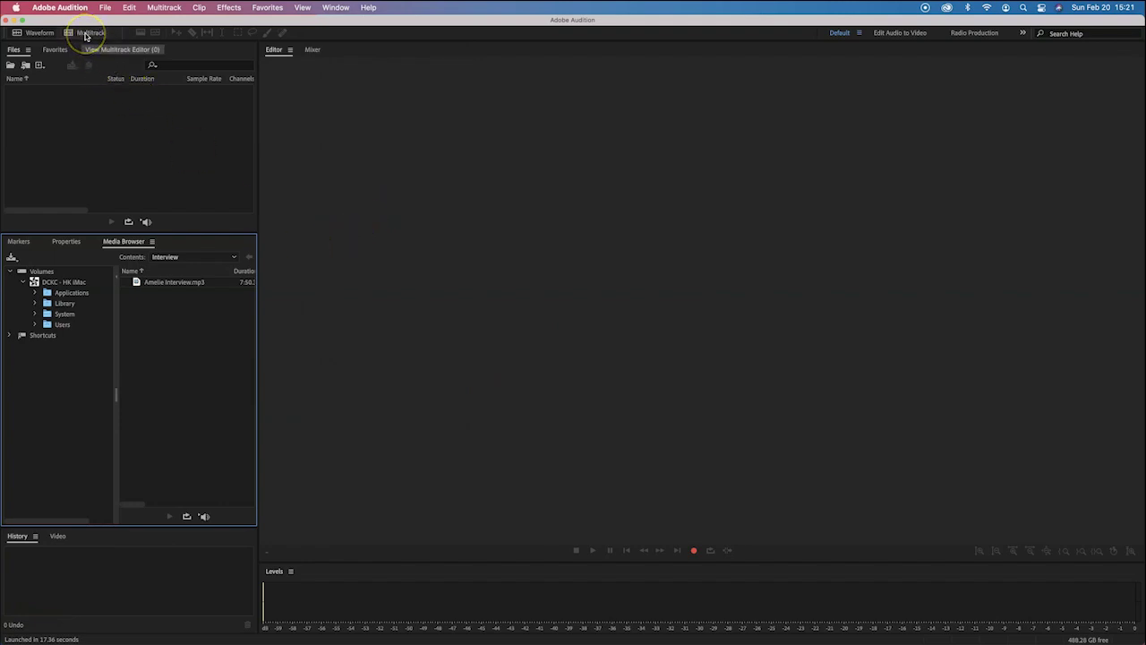
Start a new multitrack session named "Cant Get Outta Bed Amelie Podcast".
click(108, 7)
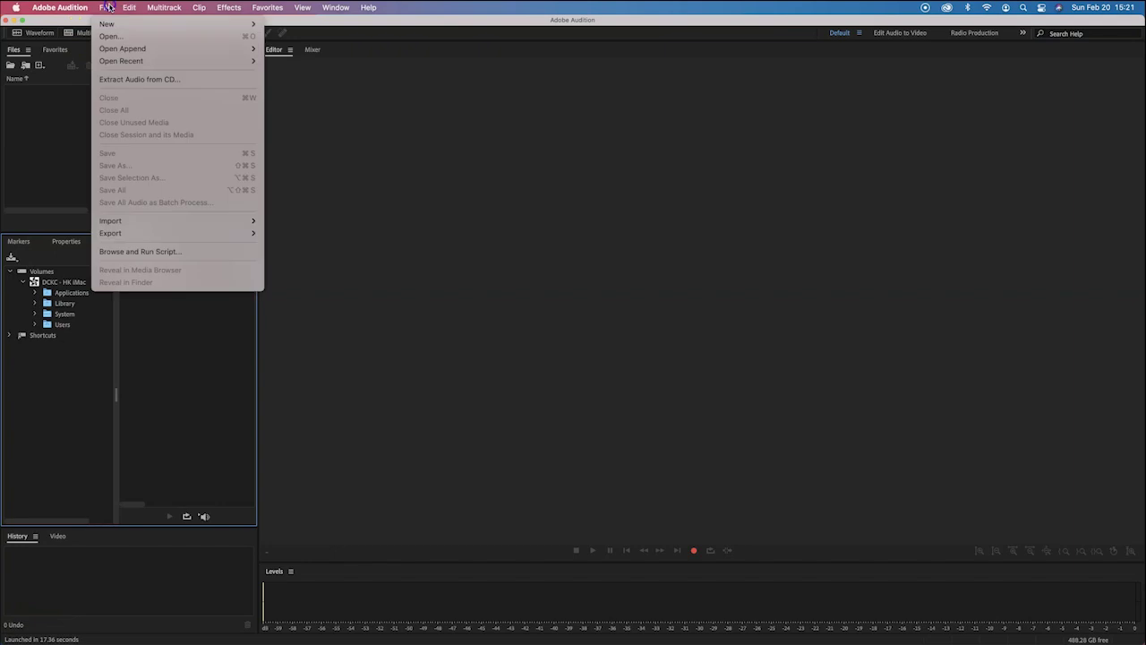
mouse_move(109, 24)
click(311, 24)
drag(618, 269, 518, 133)
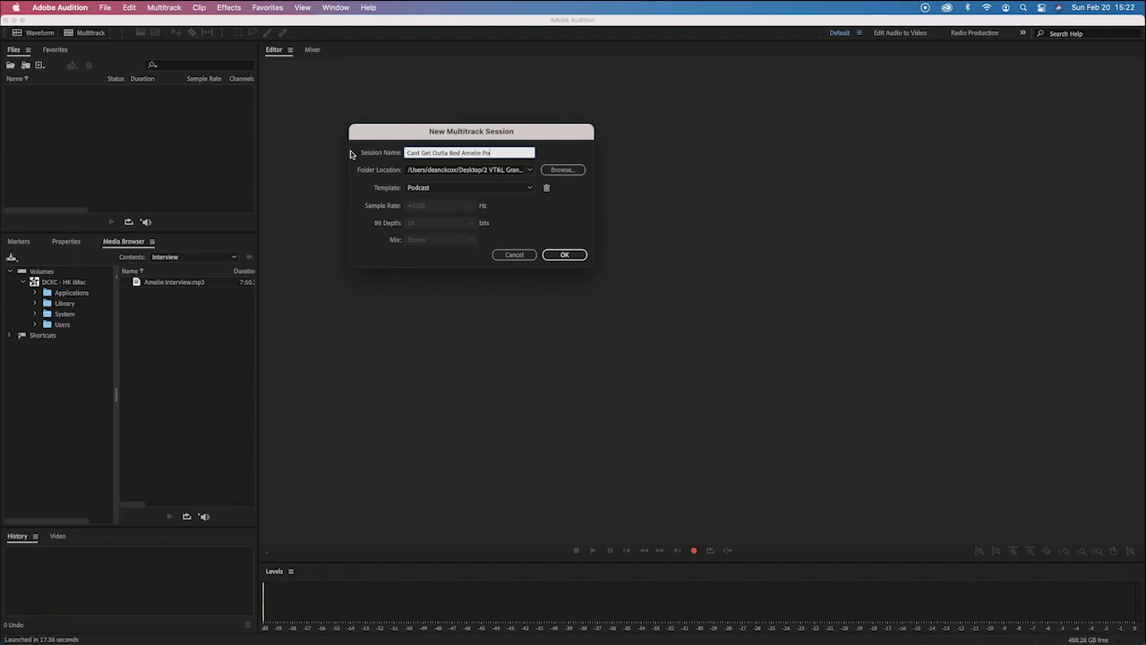
click(473, 187)
click(542, 192)
Set the session's folder location to the Audition Edit folder on the Desktop.
click(560, 171)
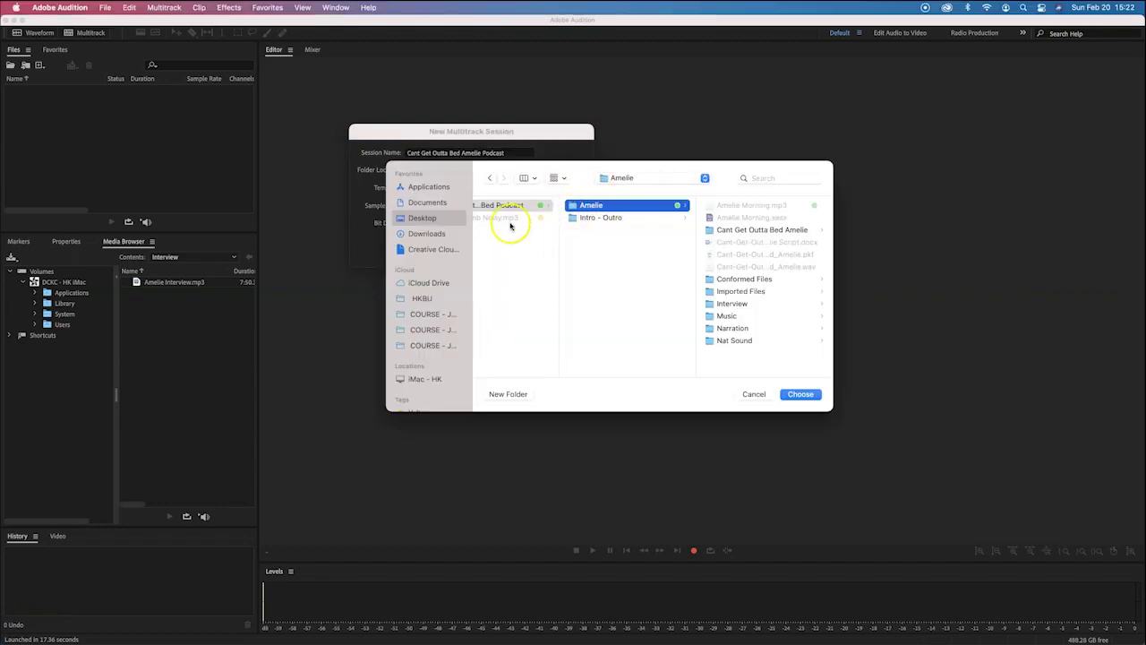
click(415, 219)
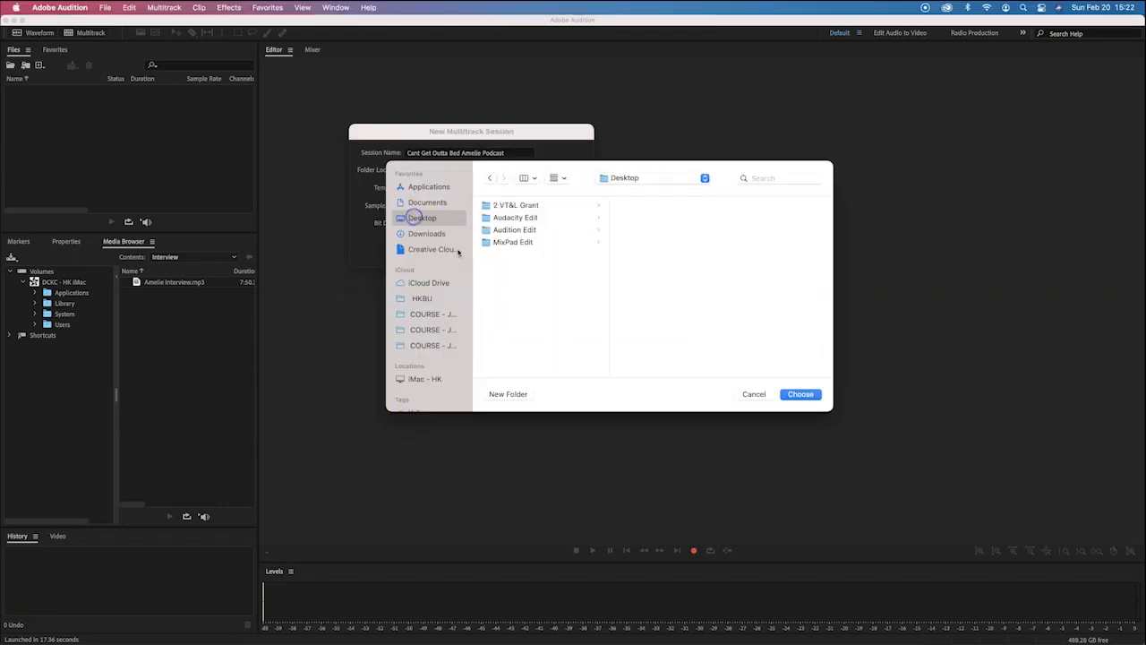
click(514, 230)
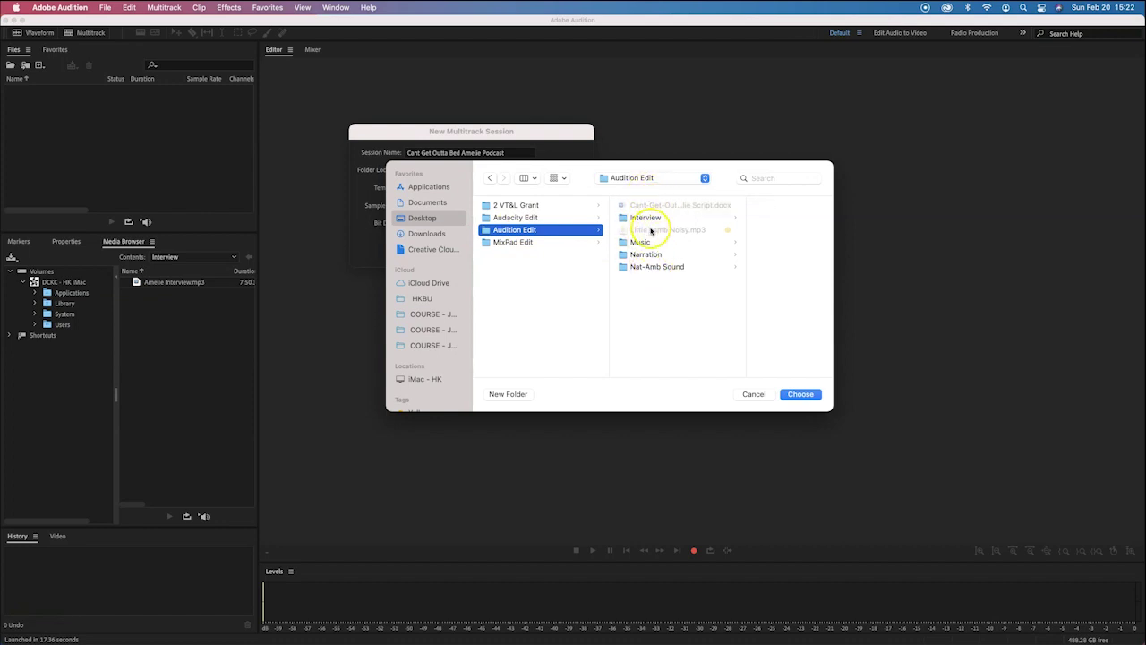
click(801, 396)
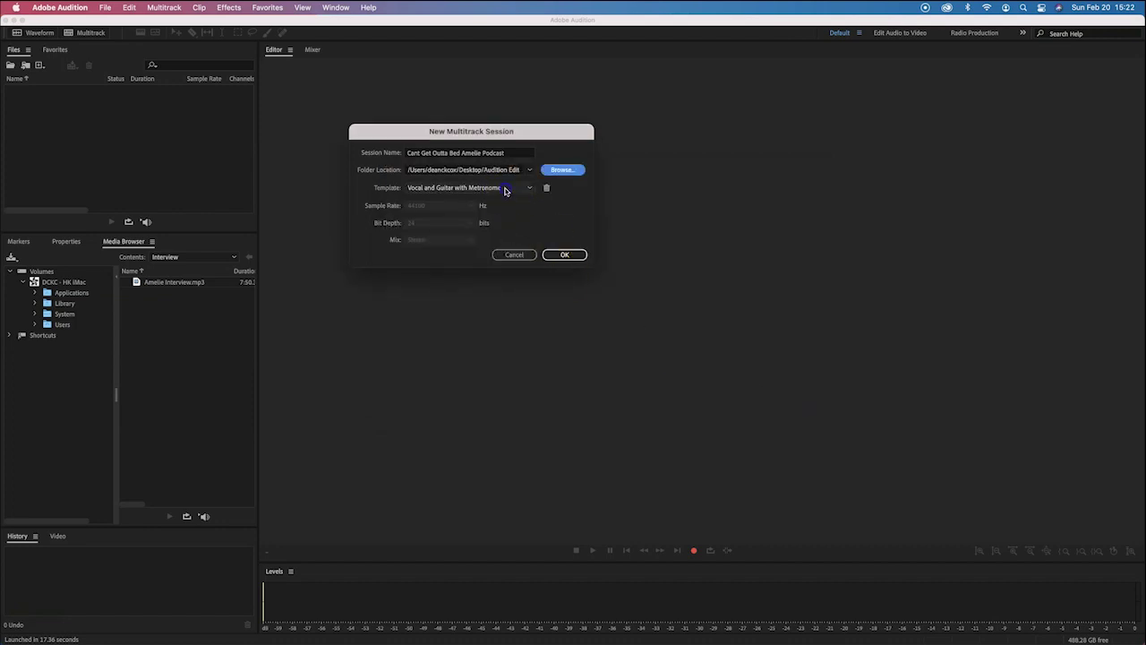
Choose the Podcast template for the new multitrack session and create the session.
click(504, 188)
click(466, 200)
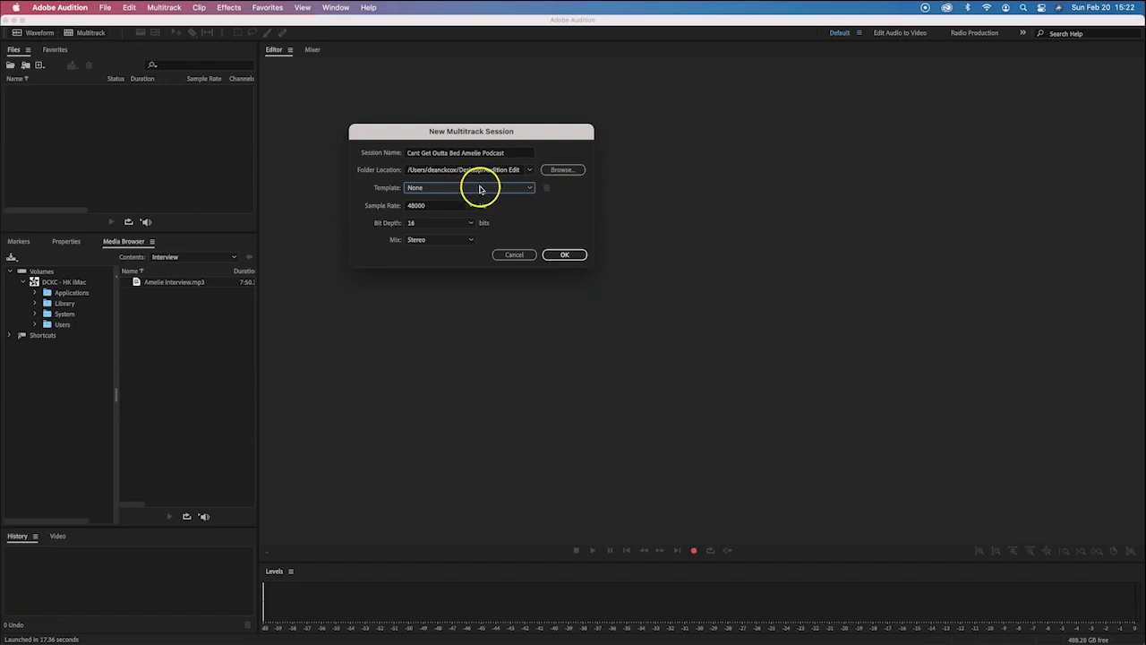
click(480, 187)
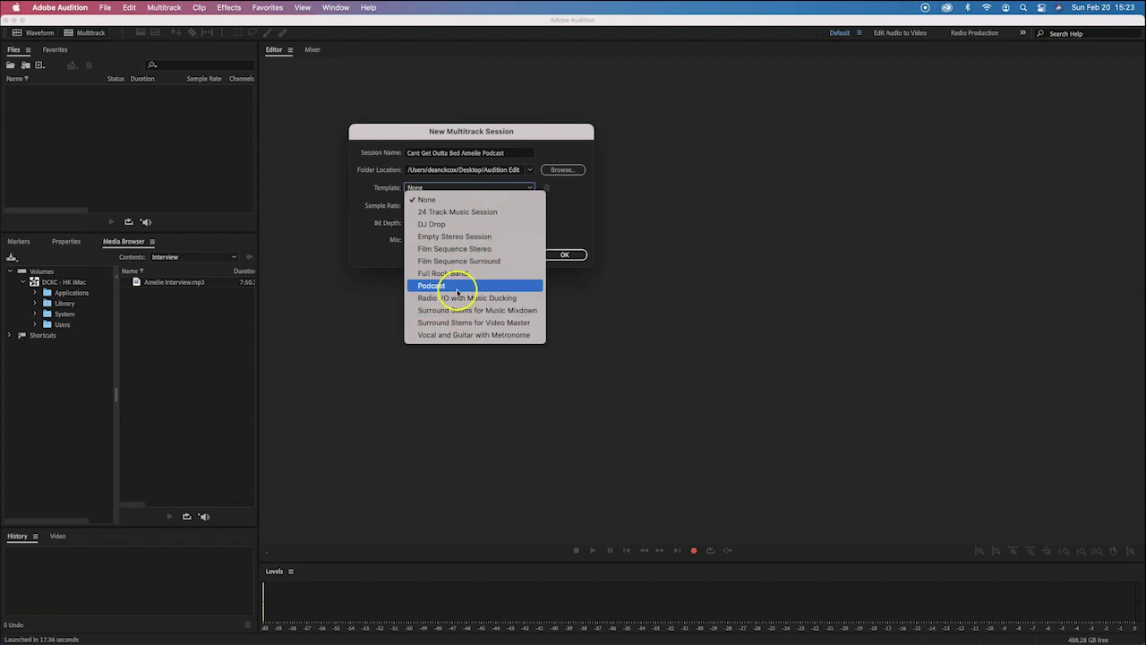
click(455, 288)
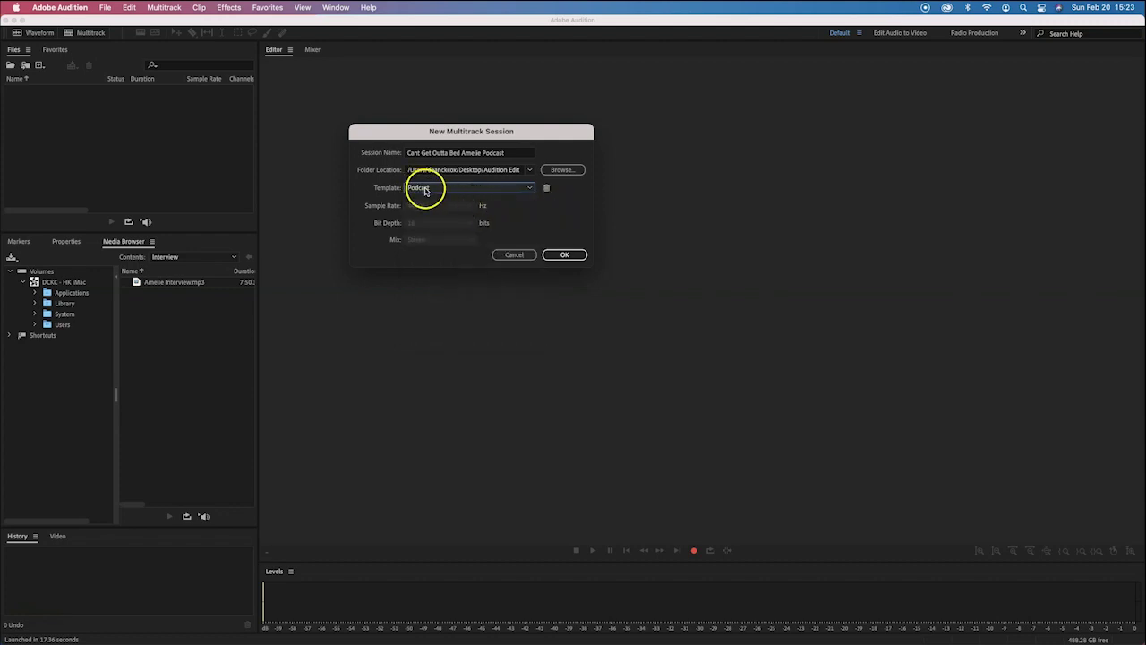
click(563, 257)
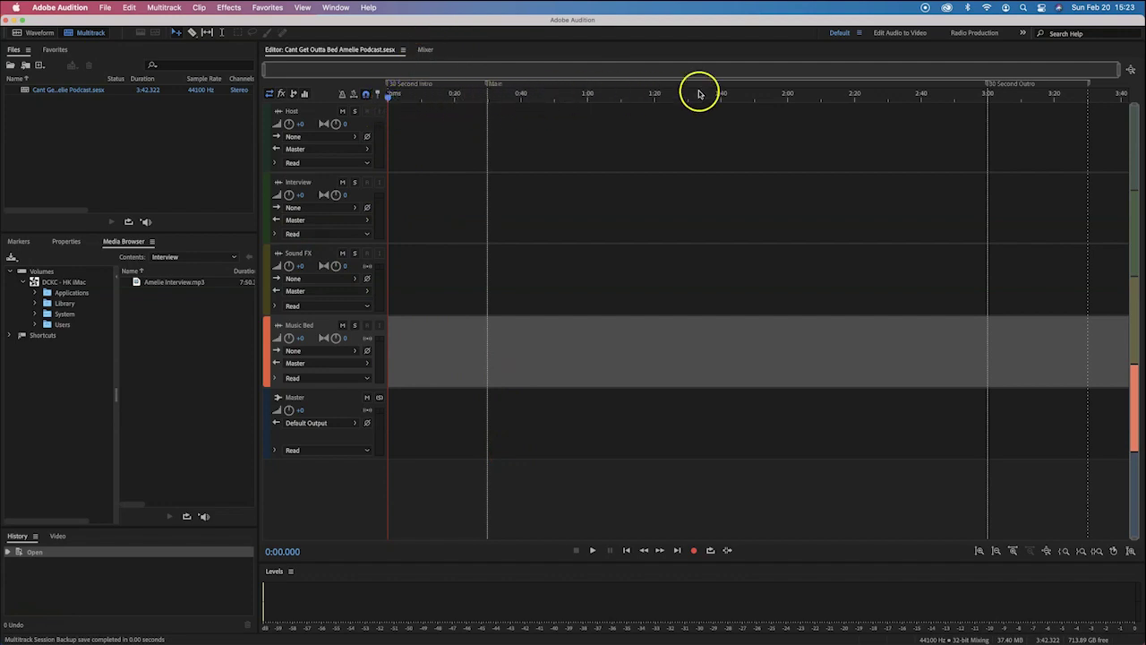
Scrub the playhead along the session timeline and return it to the start.
drag(389, 98, 827, 96)
drag(699, 102, 358, 110)
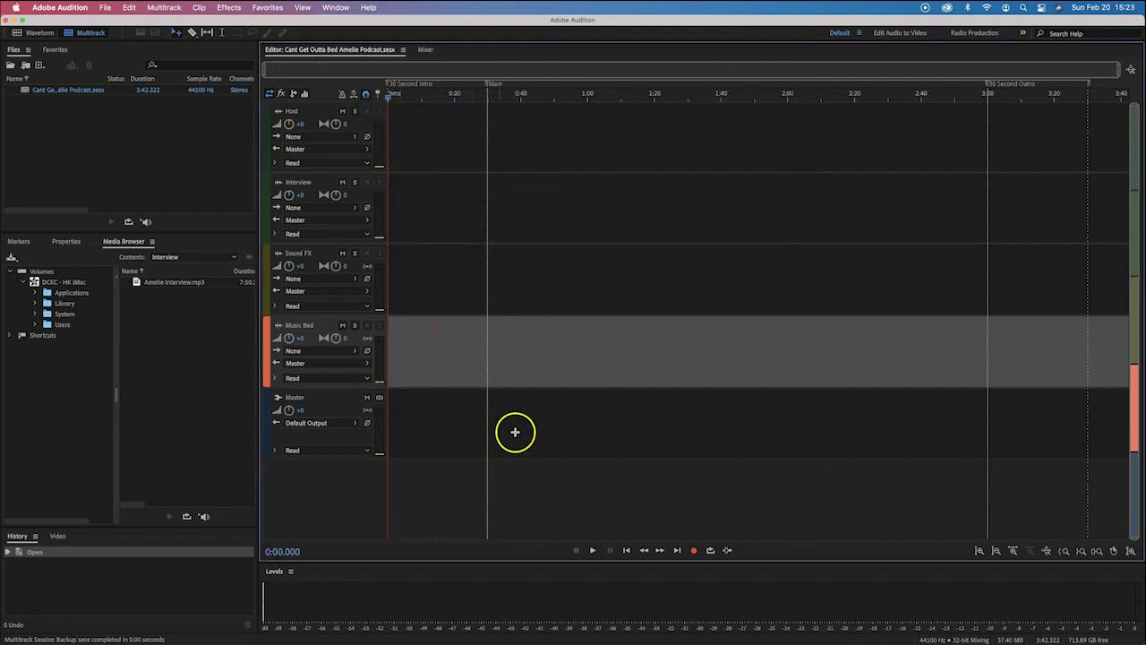
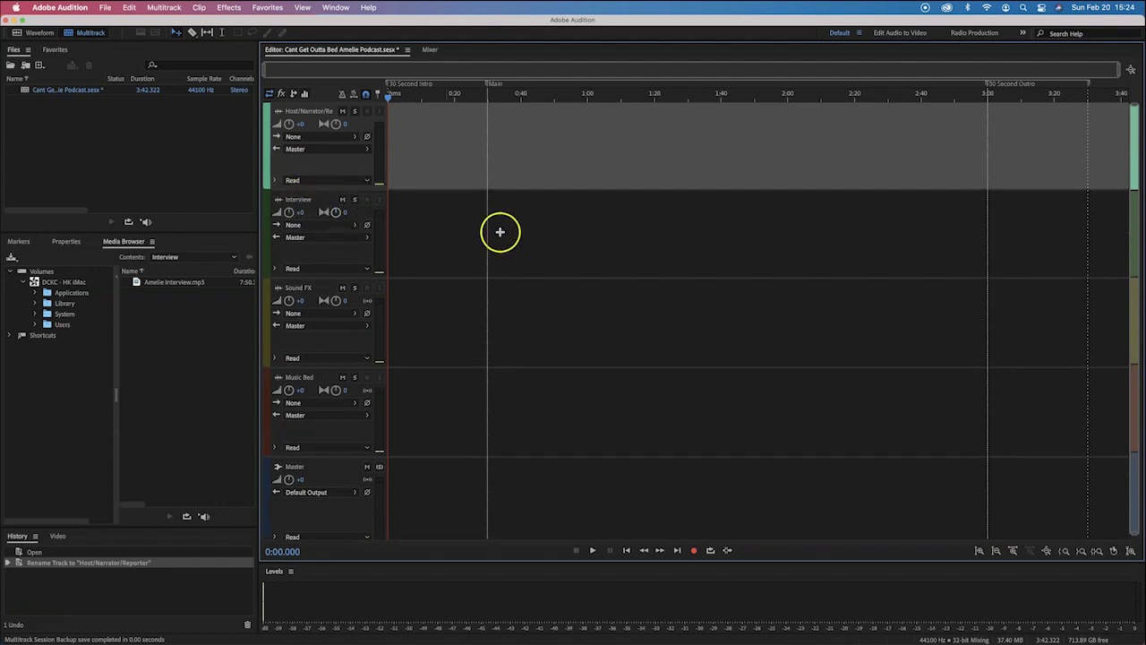
Rename the Sound FX track as "Ambient/Natural/FX".
click(413, 248)
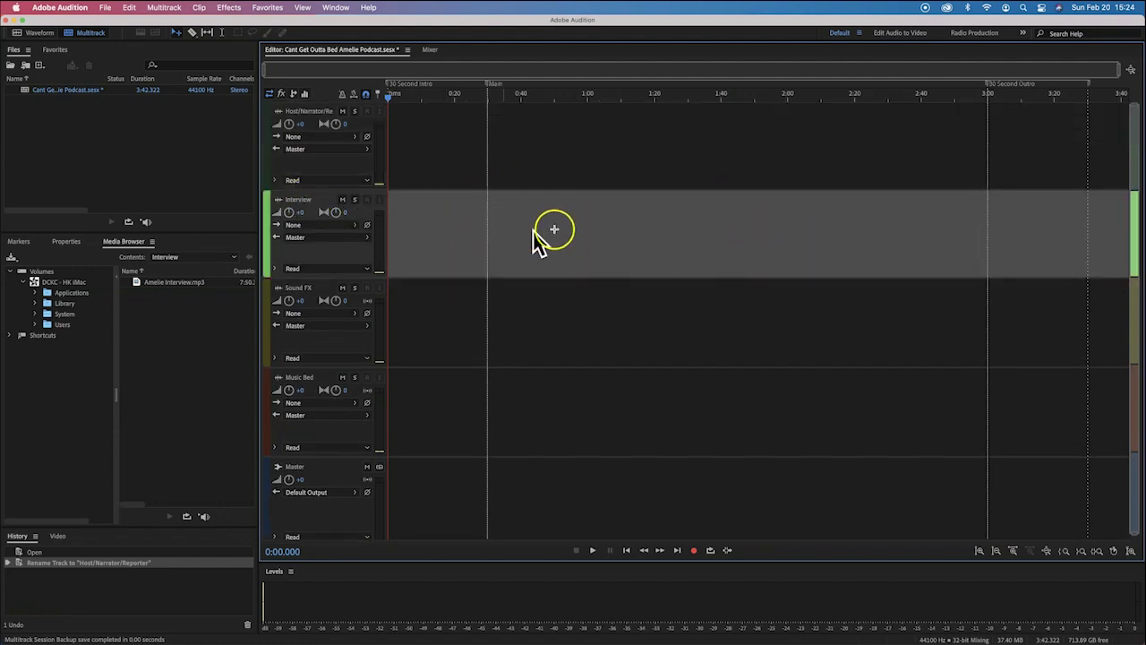
click(311, 289)
click(307, 289)
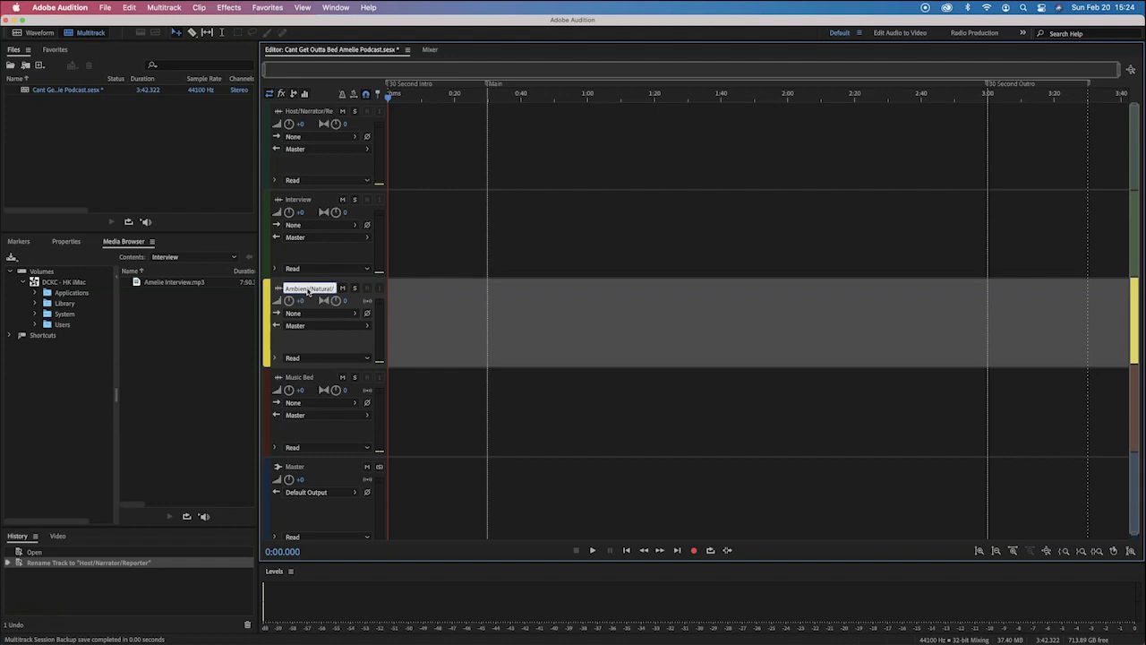
key(Return)
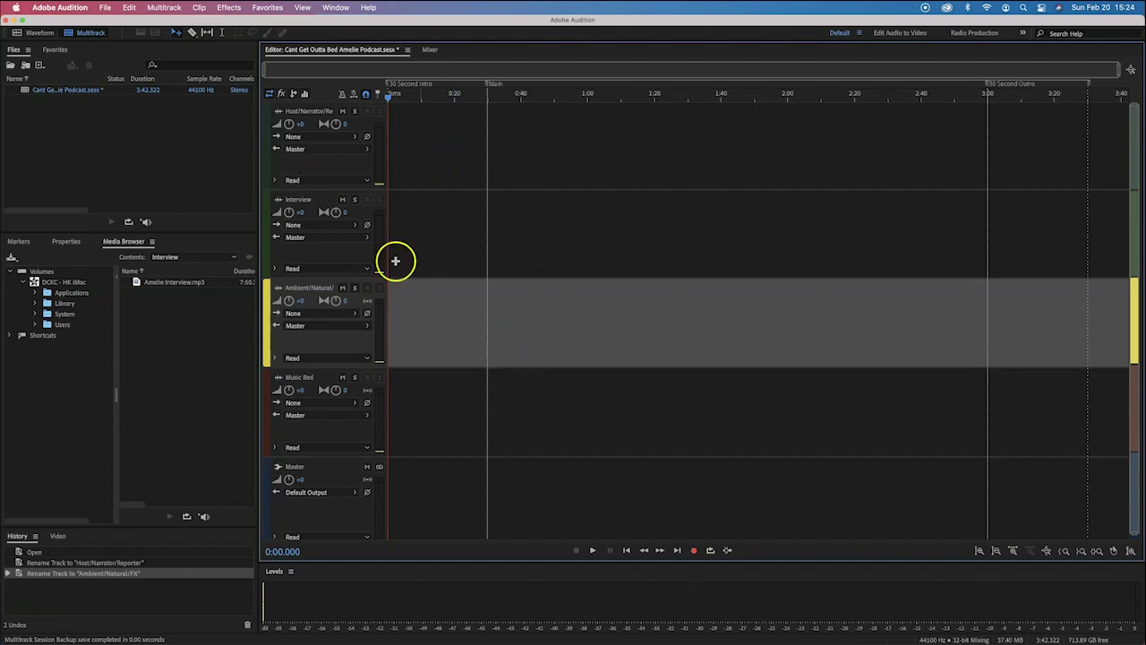
click(333, 184)
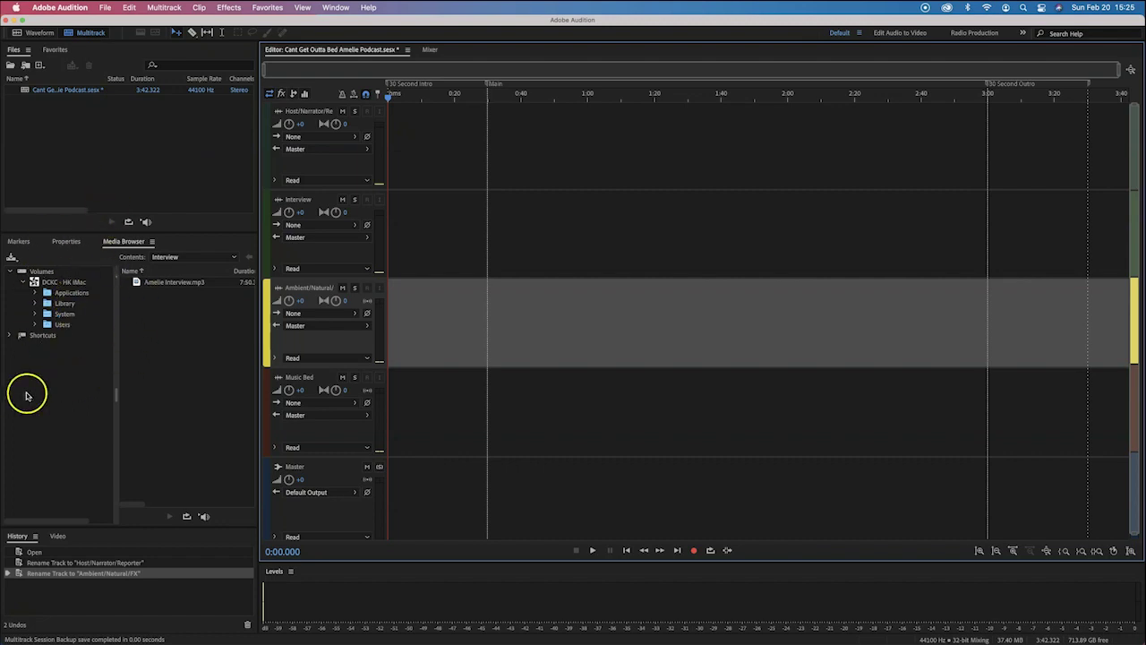
Browse in the Media Browser to the Interview folder inside the Desktop's Audition Edit folder.
click(34, 325)
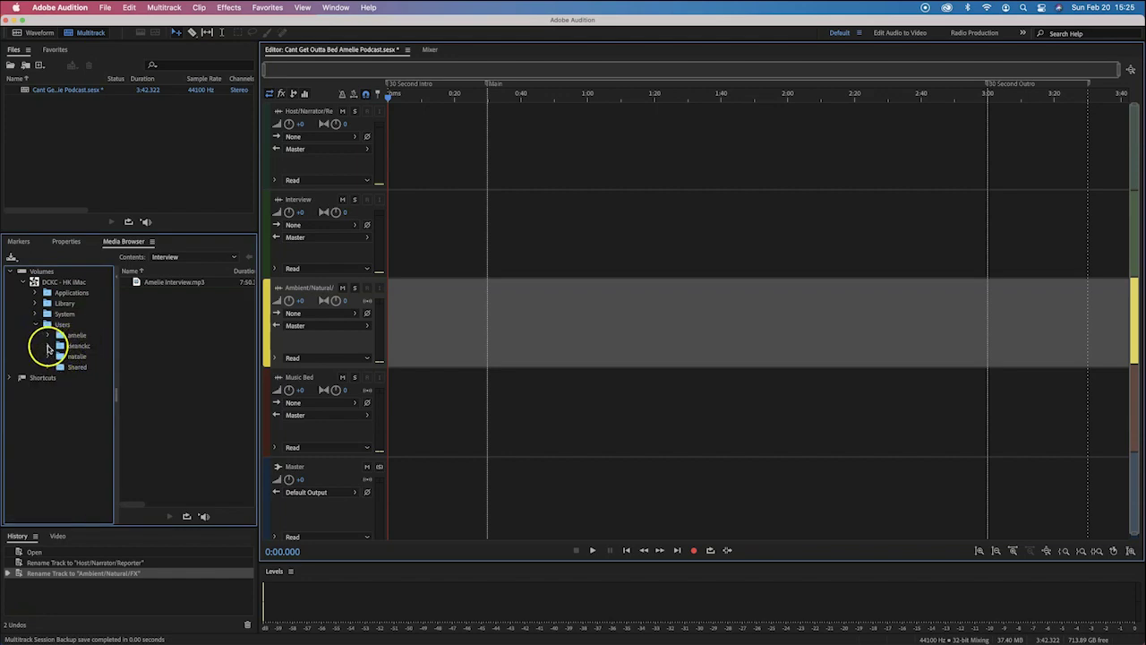
click(48, 346)
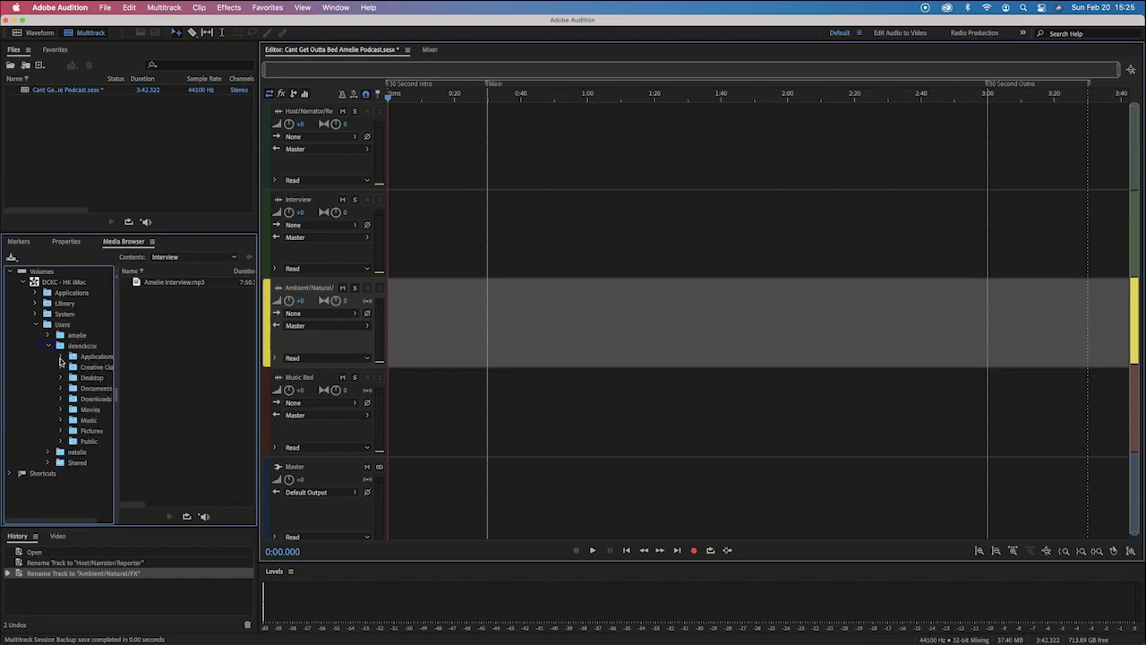
click(62, 377)
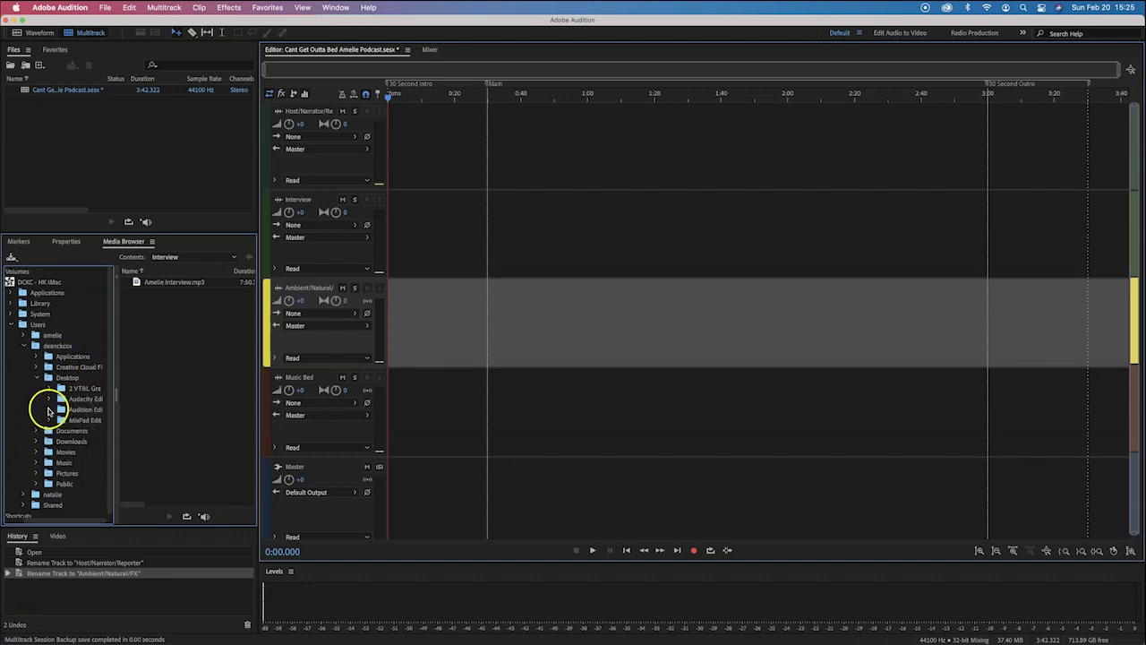
click(50, 410)
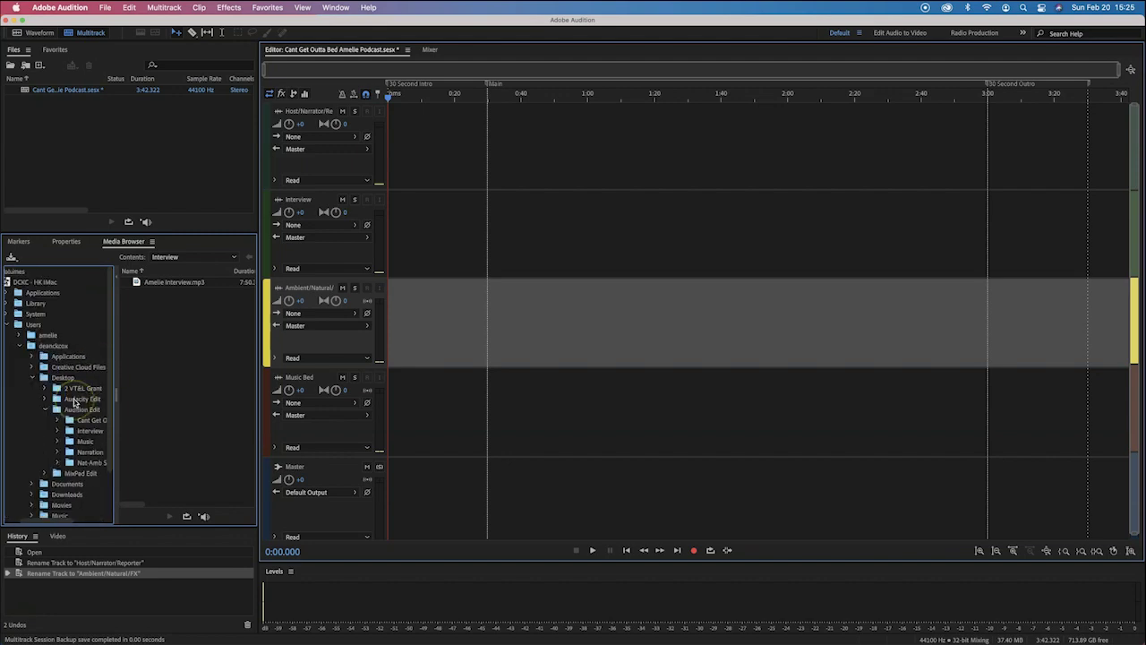
click(79, 431)
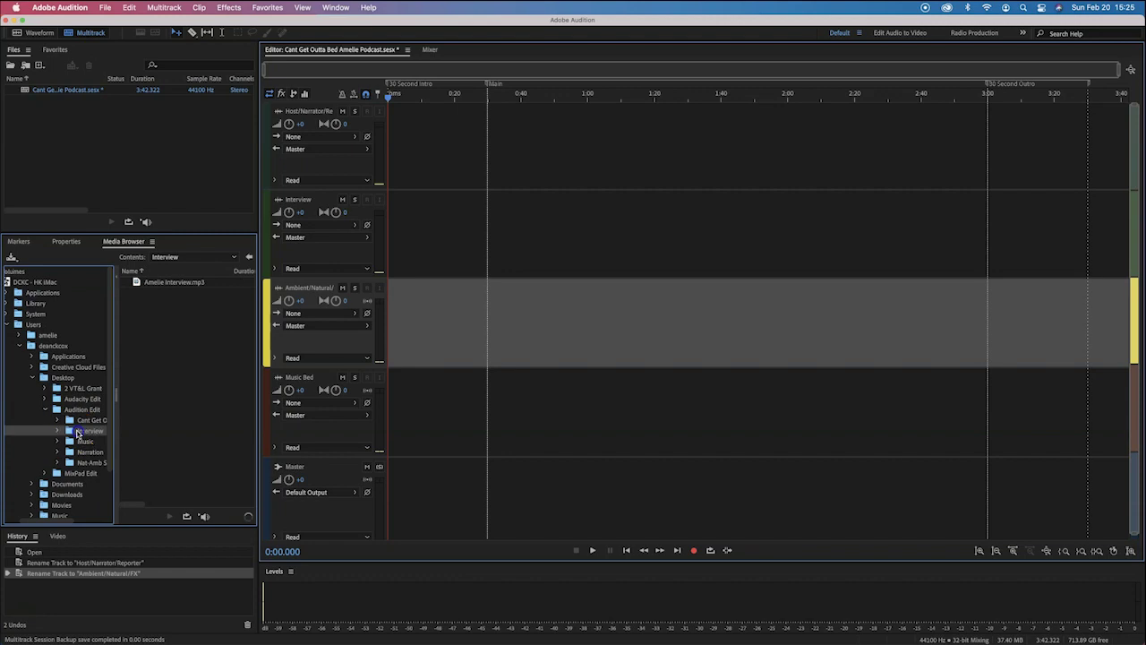
Preview Amelie Interview.mp3 and open it in the waveform editor.
click(156, 284)
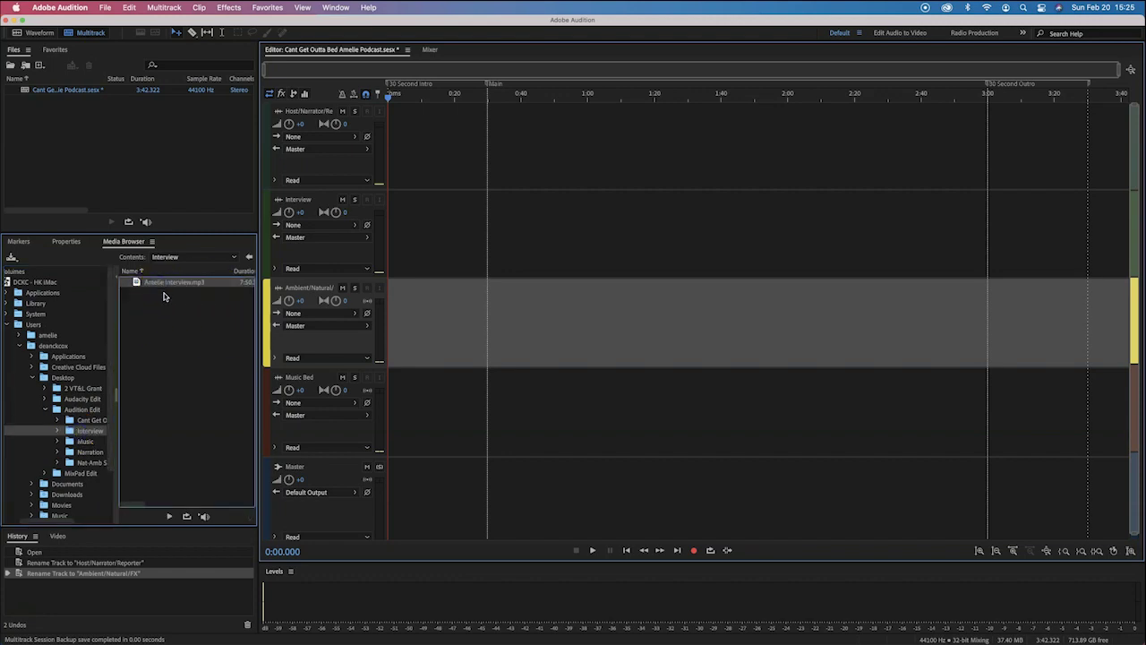
click(170, 517)
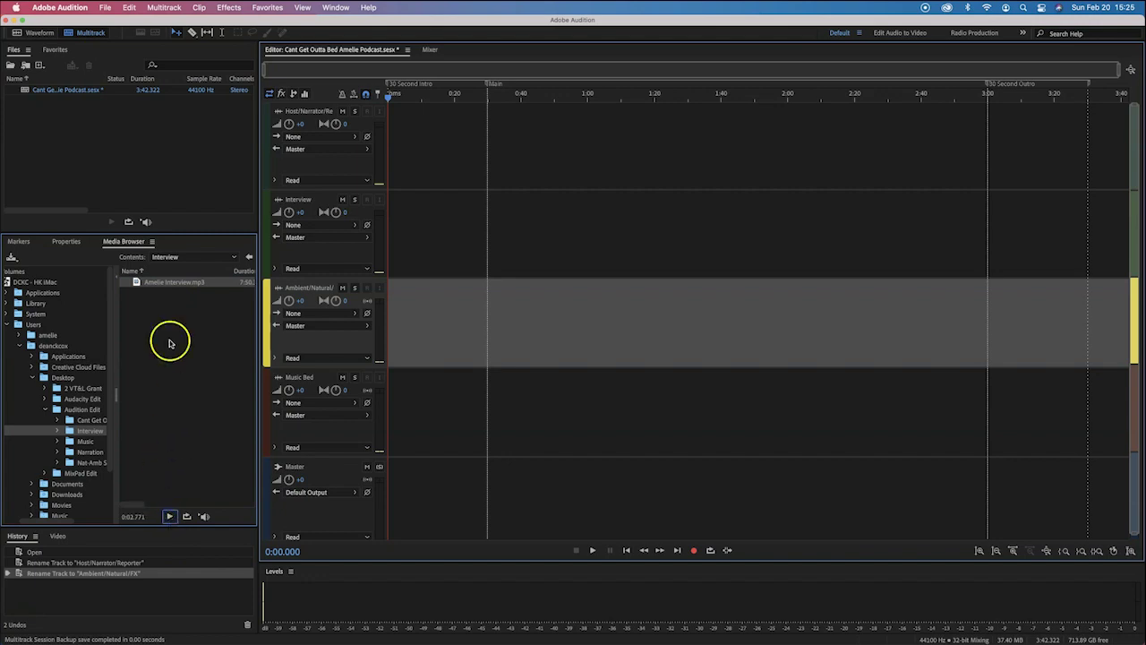
double_click(136, 283)
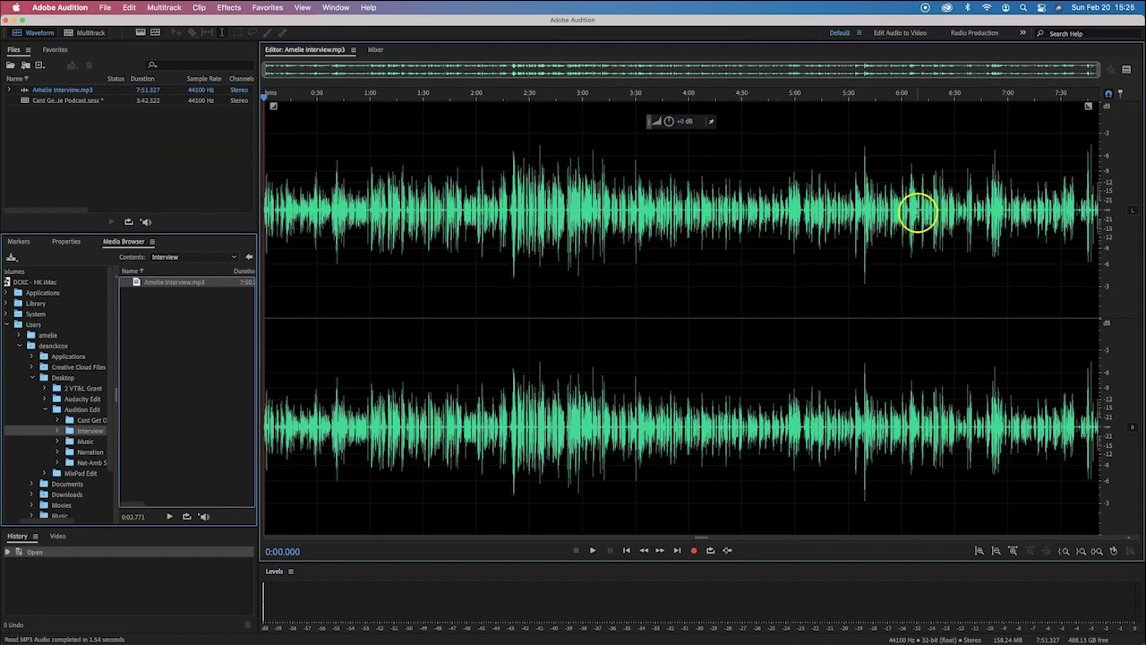
Compare the podcast session with the interview's waveform by switching between them, ending in the multitrack view.
click(63, 102)
double_click(63, 102)
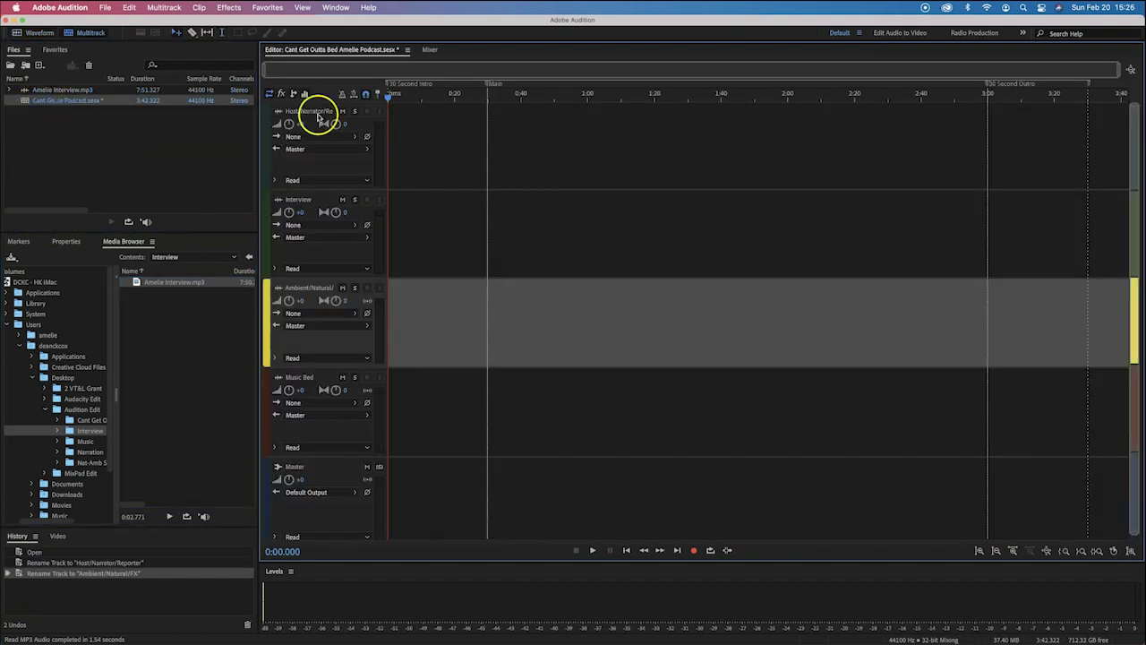
double_click(69, 90)
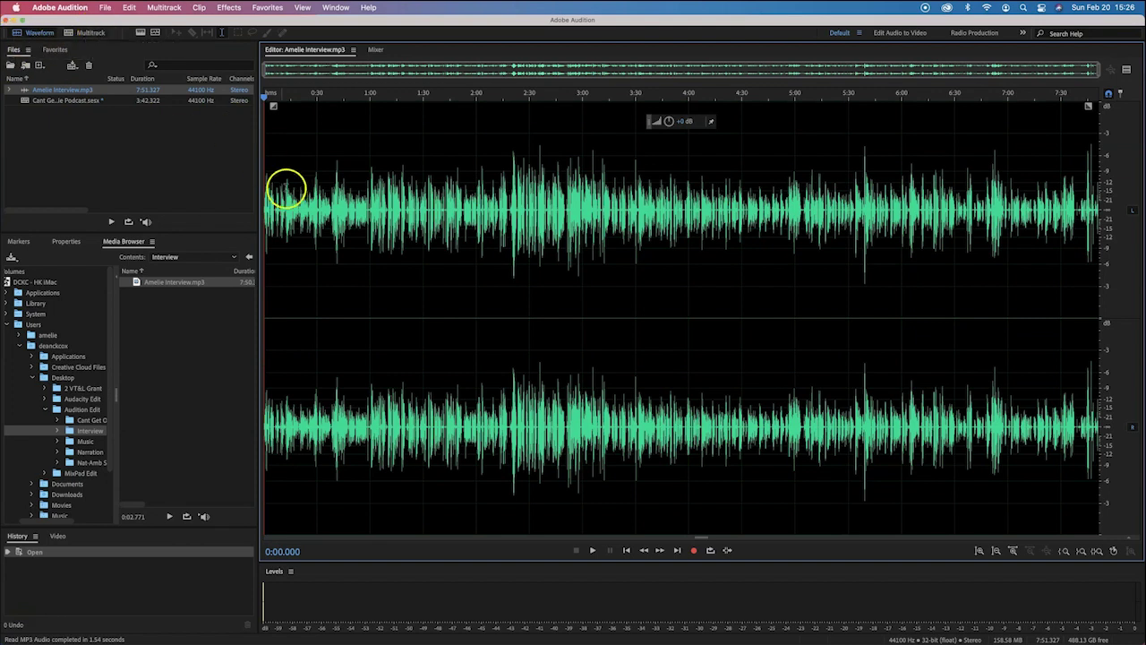
click(97, 33)
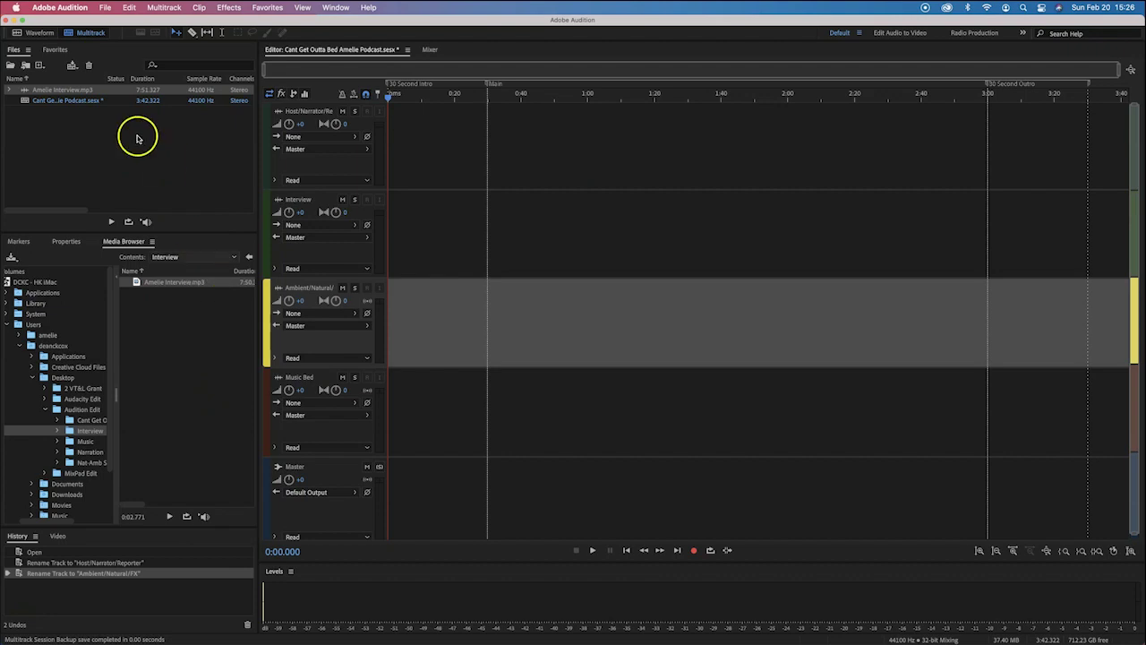
Import Raggae.mp3 from the Music folder inside the Desktop's Audition Edit folder.
click(105, 8)
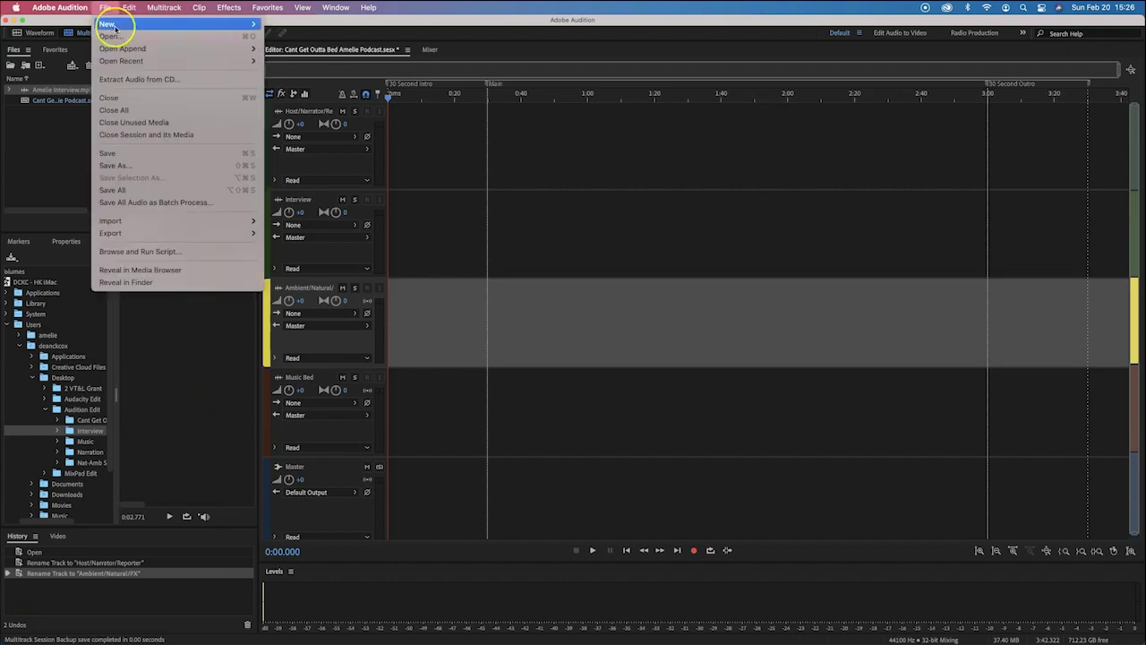
click(113, 29)
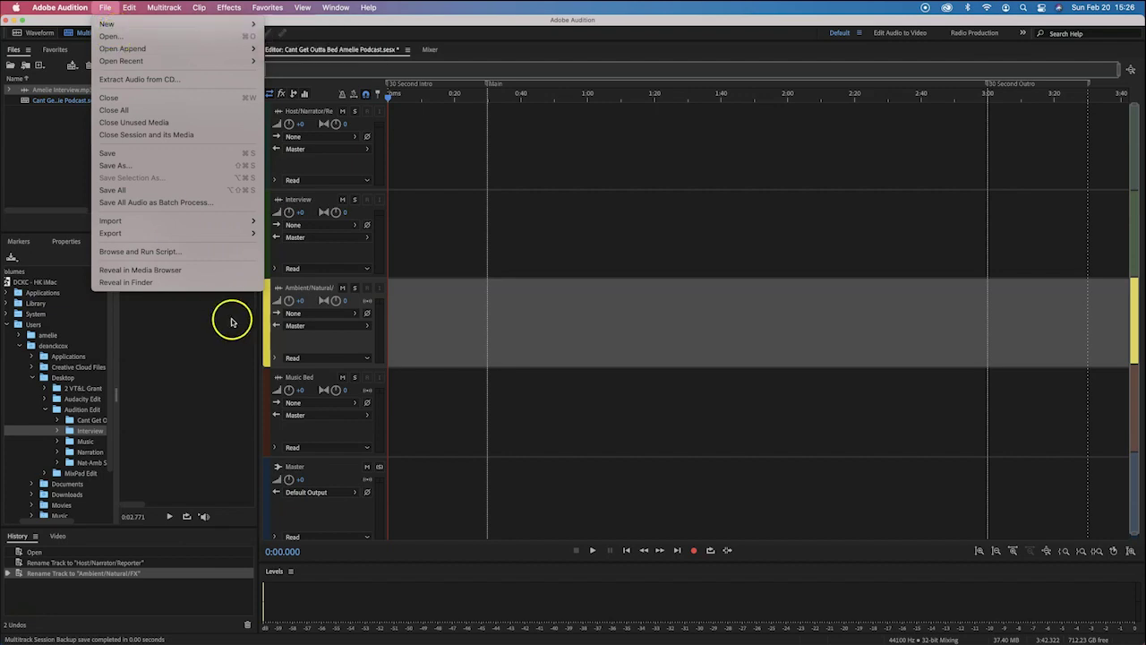
mouse_move(157, 226)
click(291, 222)
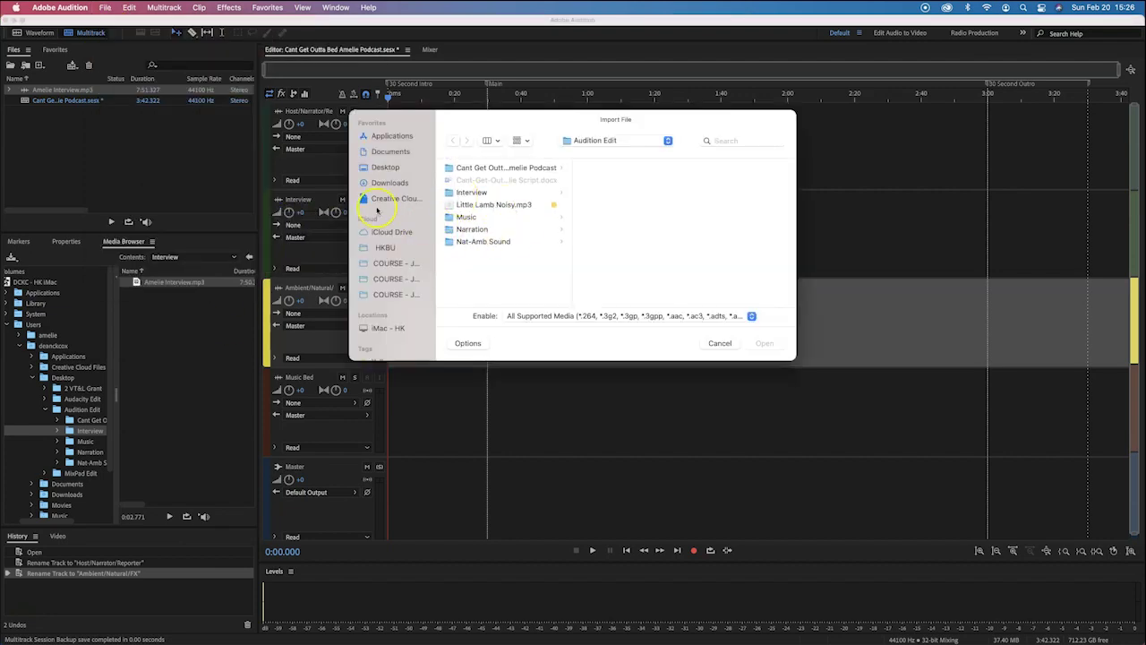
click(381, 169)
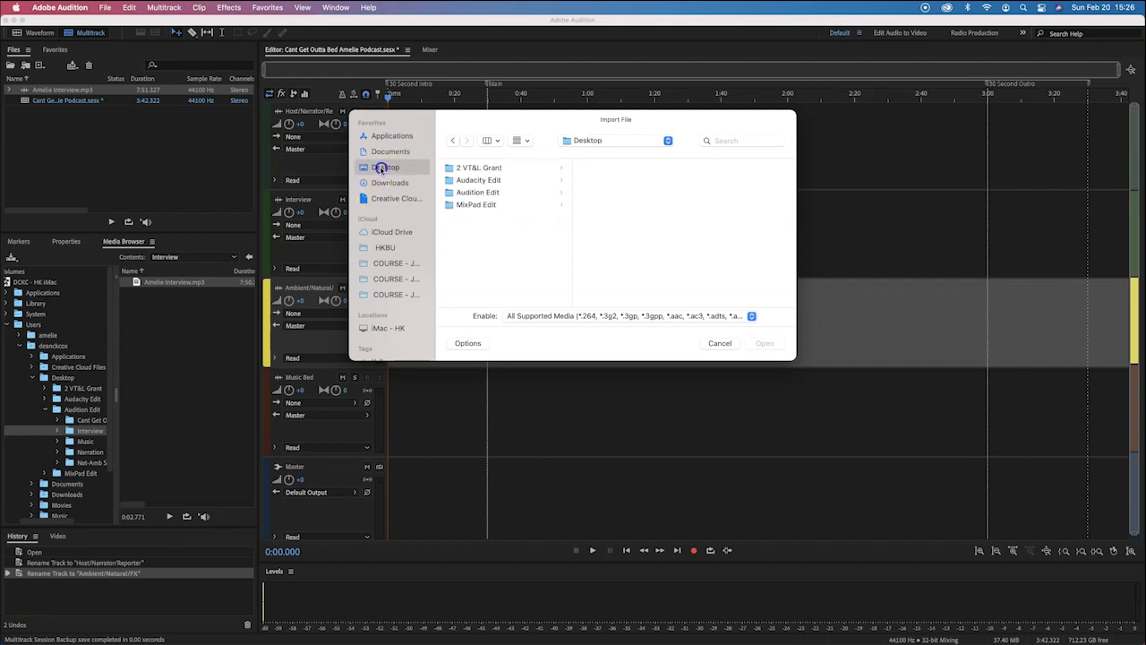
click(479, 192)
click(603, 217)
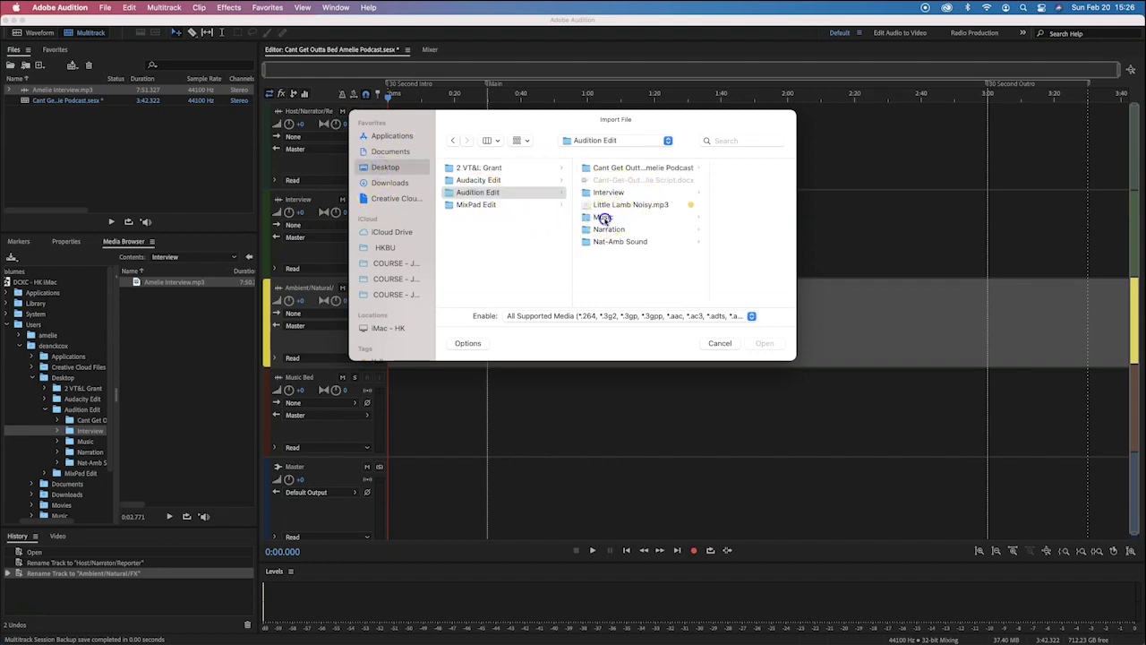
click(681, 168)
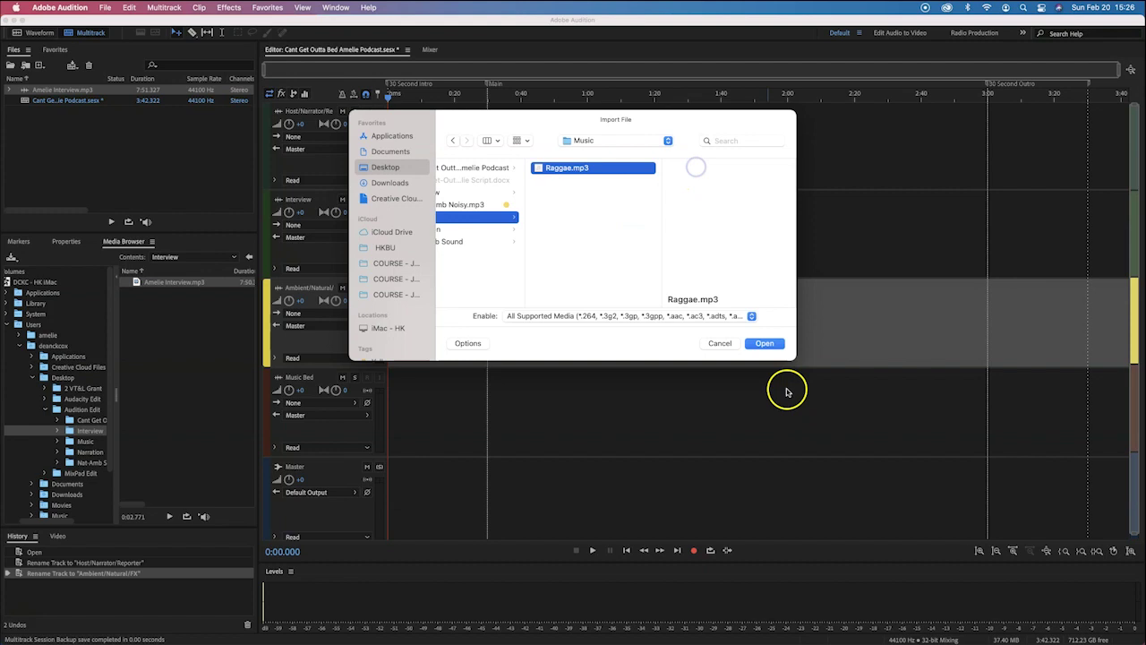
click(767, 344)
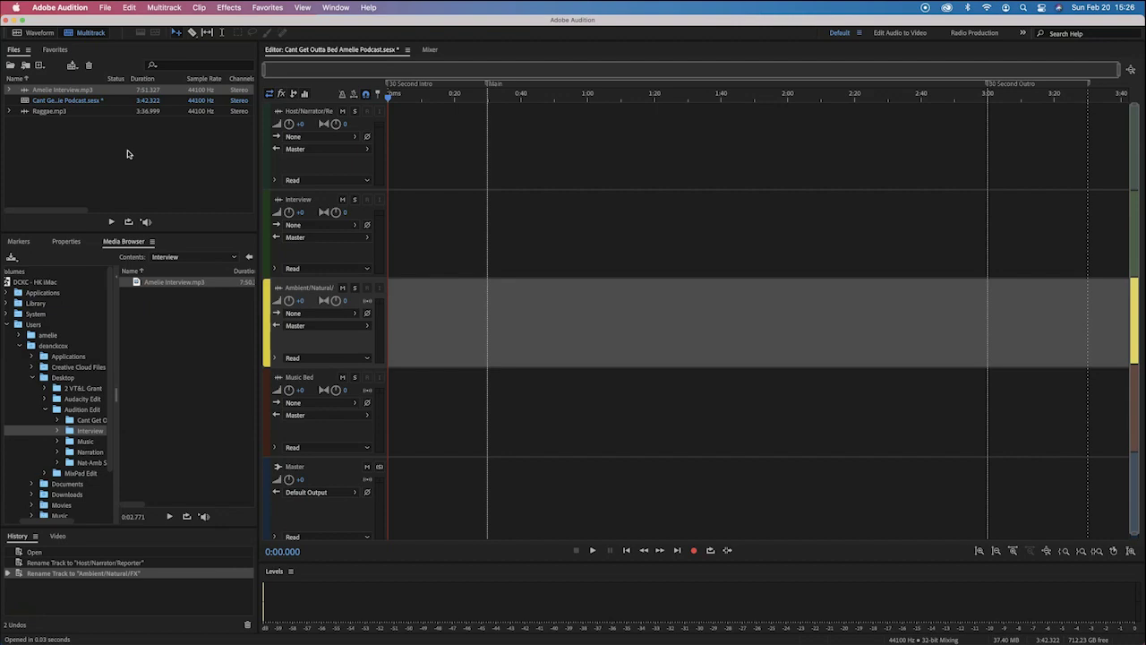
Switch to Finder and open Audition Edit's Narration folder in a new window that leaves Audition's file list uncovered.
key(super+Tab)
key(super+Tab)
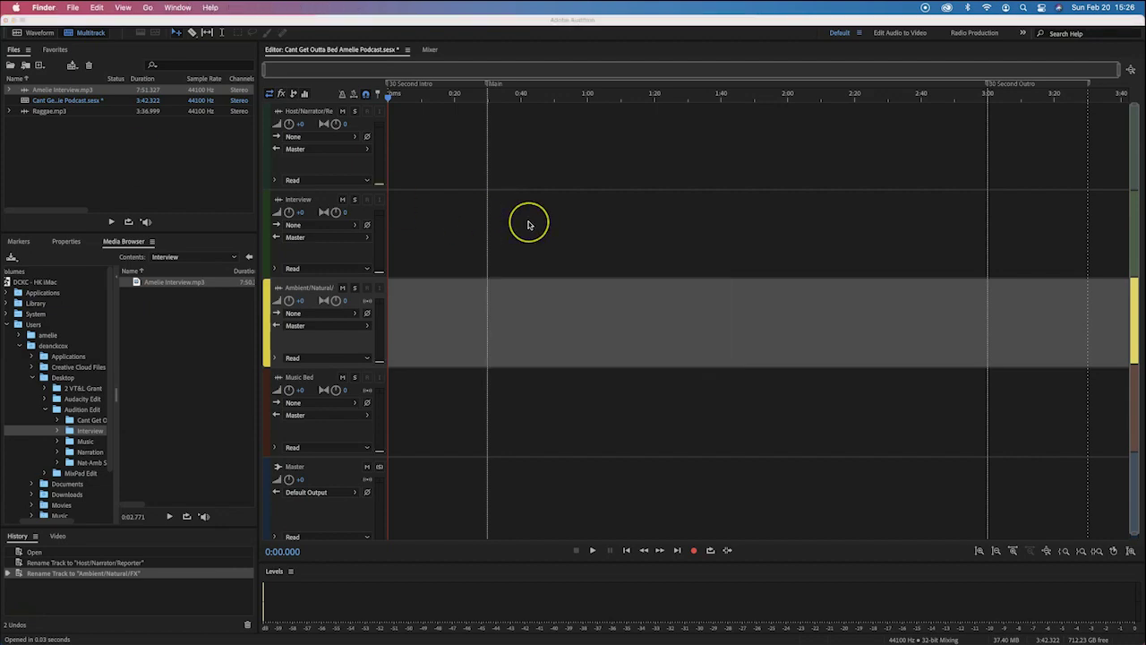
key(super+n)
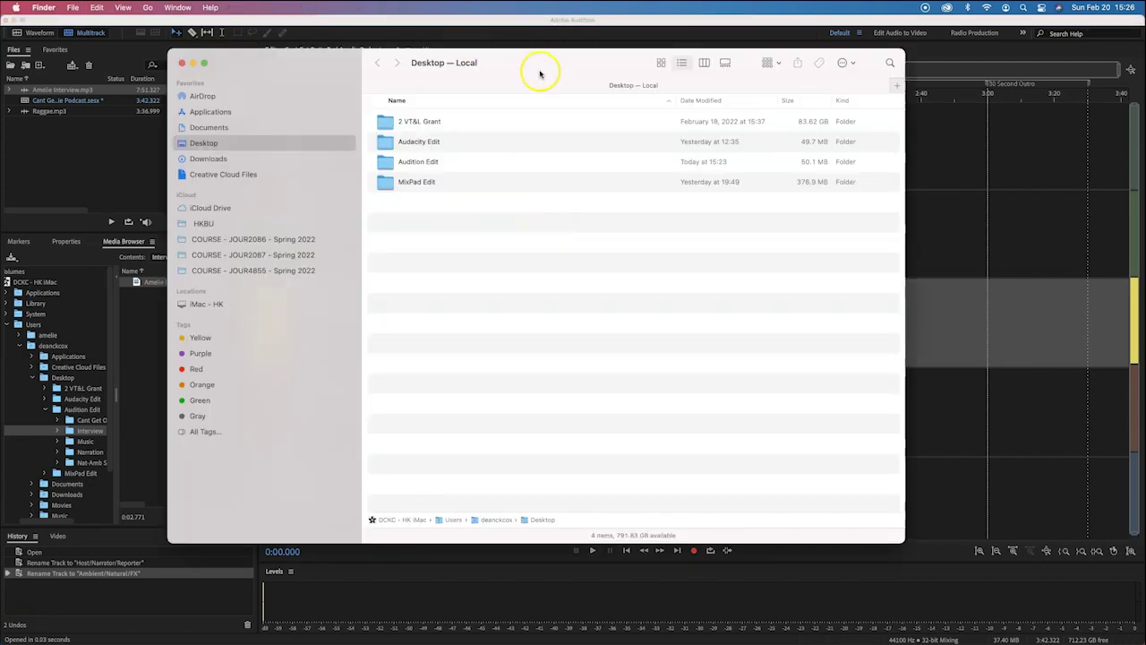
drag(543, 71, 767, 107)
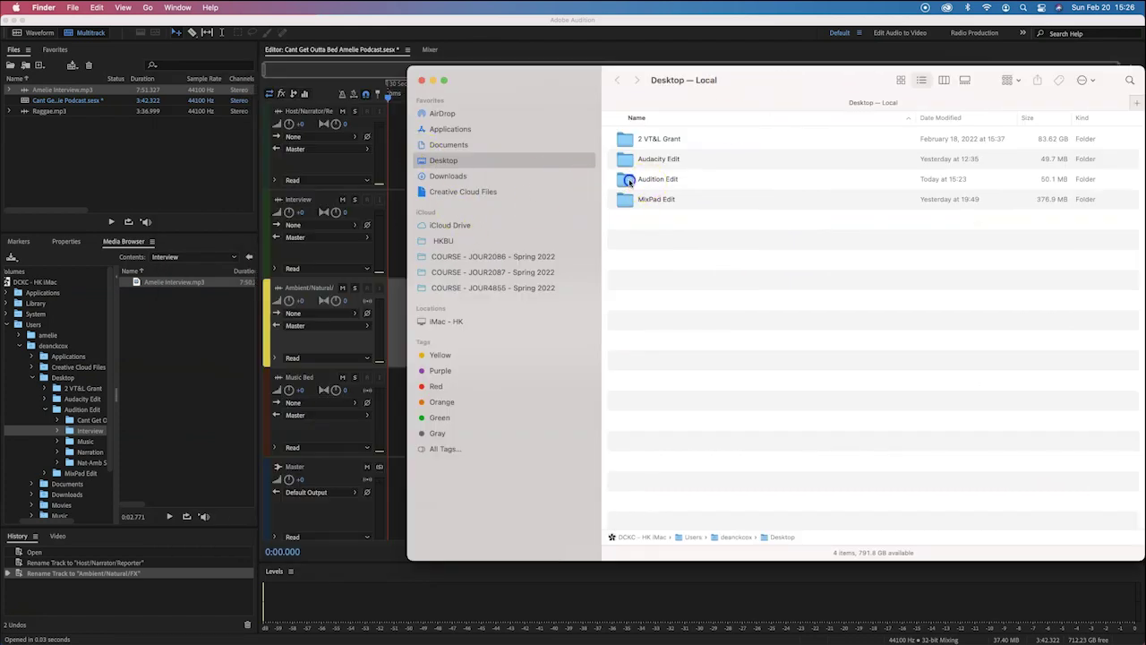
double_click(629, 180)
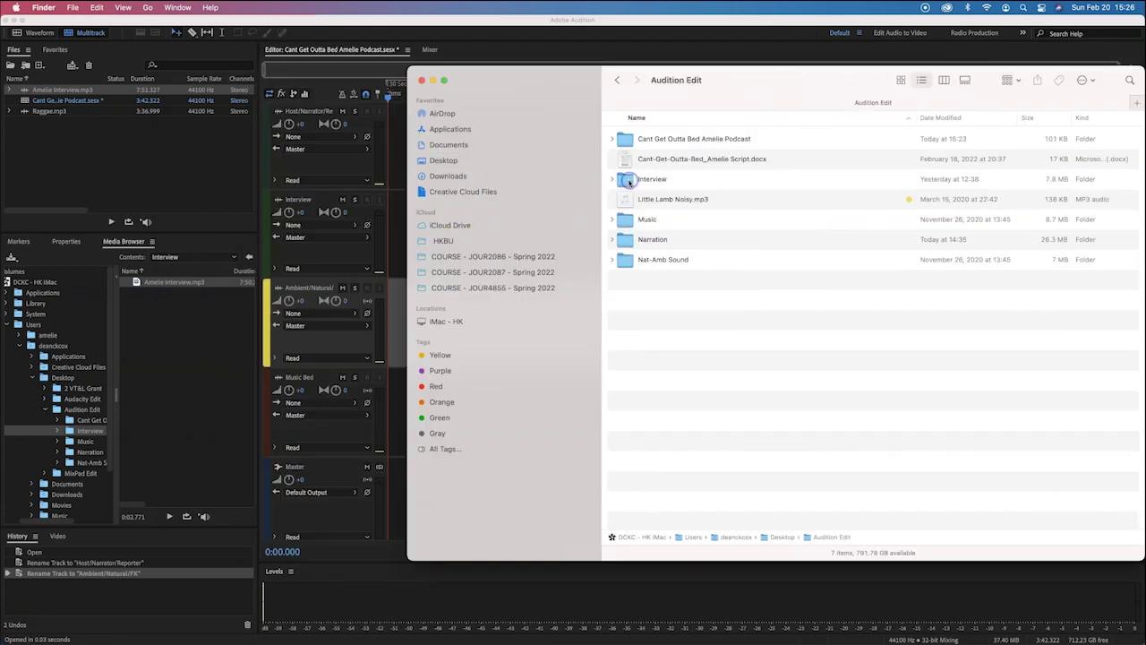
double_click(623, 240)
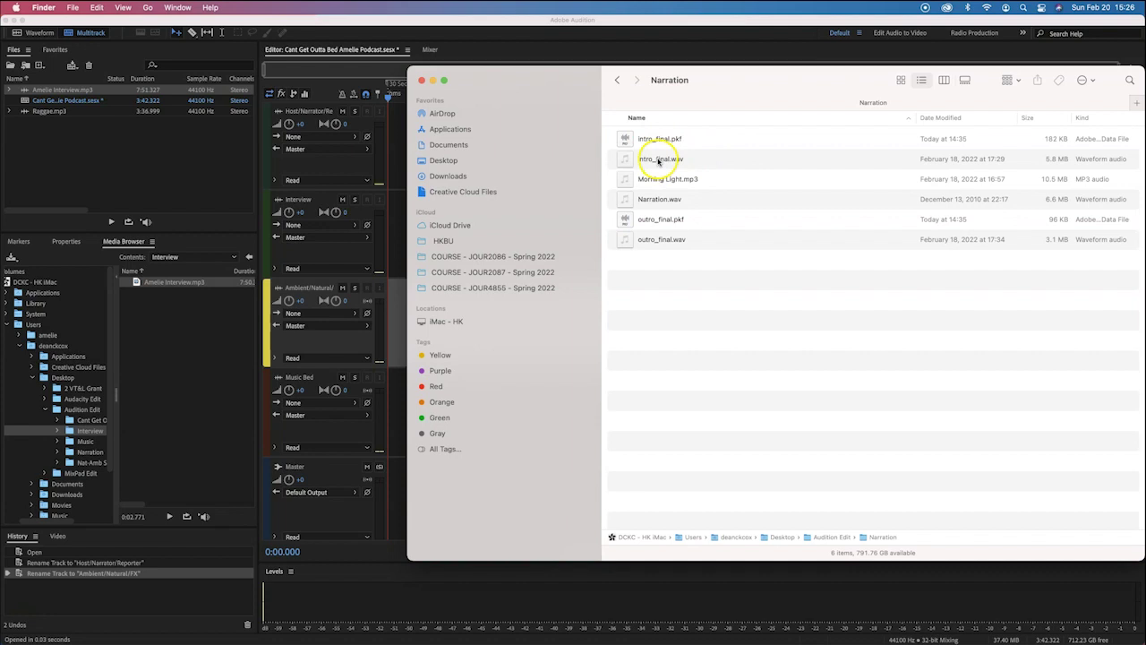
Add intro_final.wav and outro_final.wav from the Narration folder to Audition's project files.
click(658, 159)
super+click(658, 239)
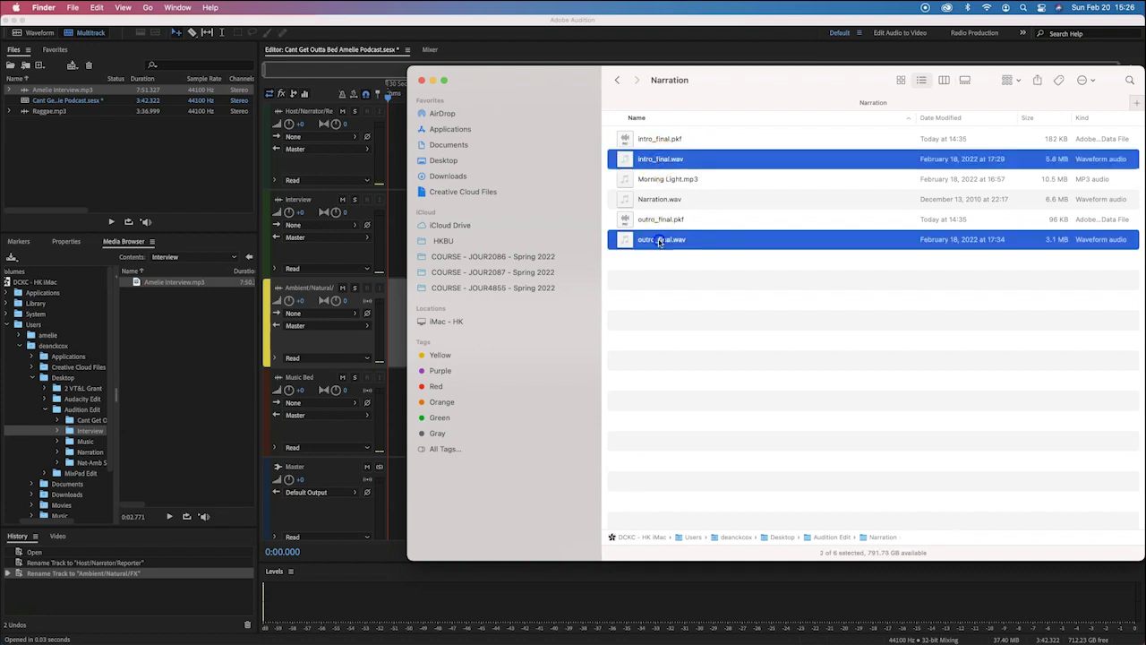
drag(644, 160, 103, 157)
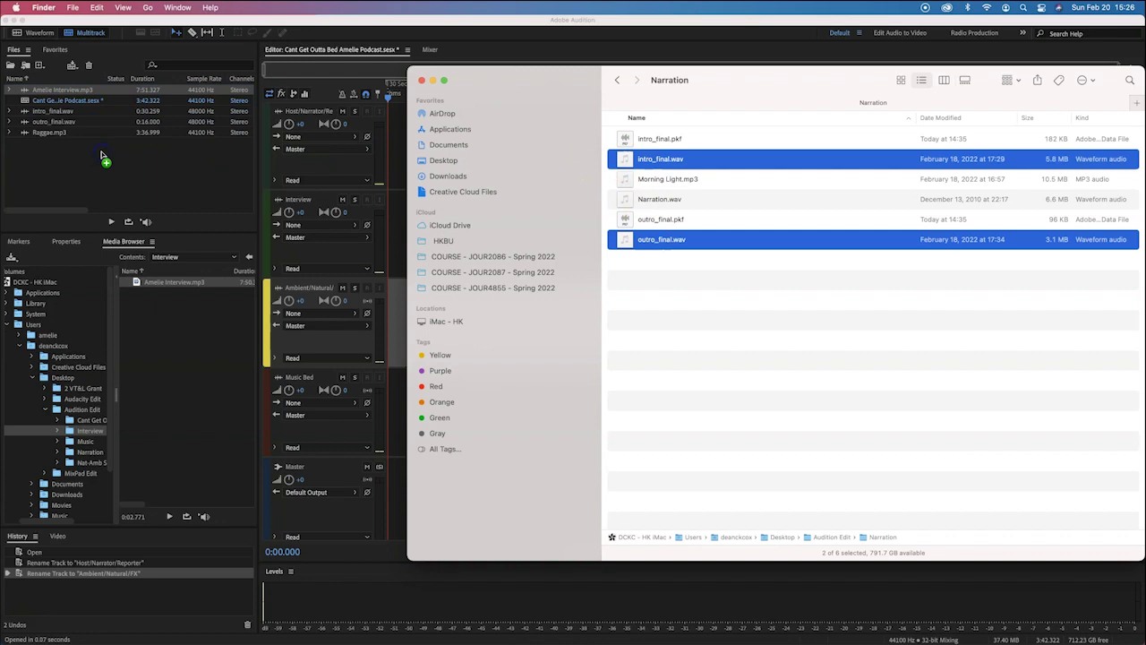
Go up from Narration to the Audition Edit folder in Finder, look inside Nat-Amb Sound, and return to Audition Edit.
click(751, 350)
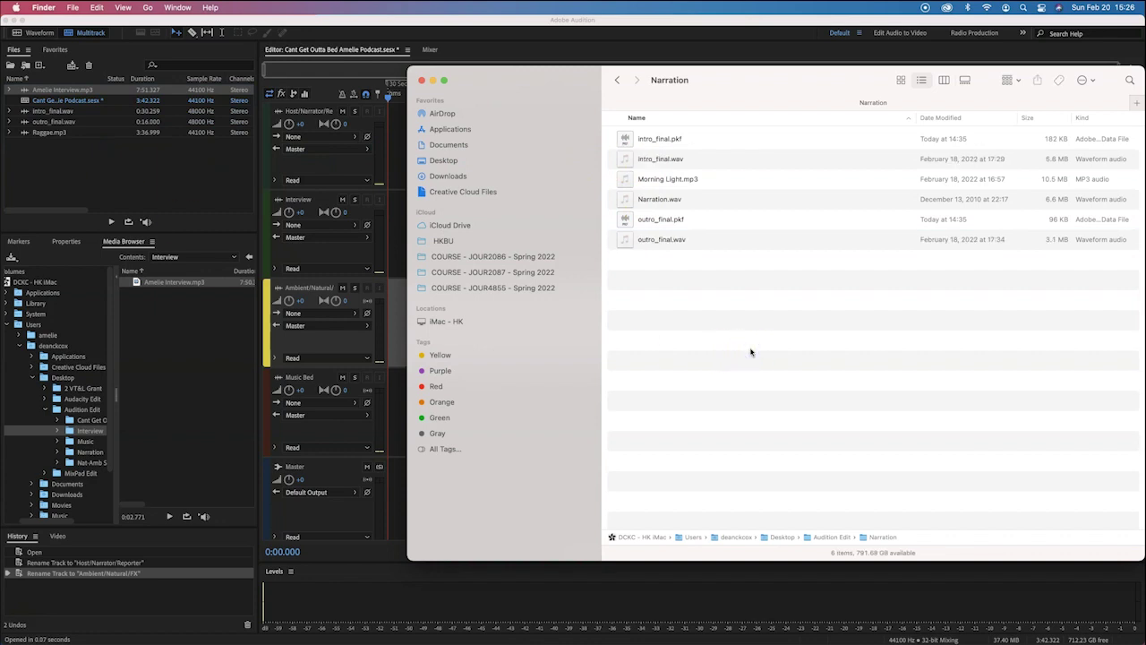
key(super+Up)
click(667, 262)
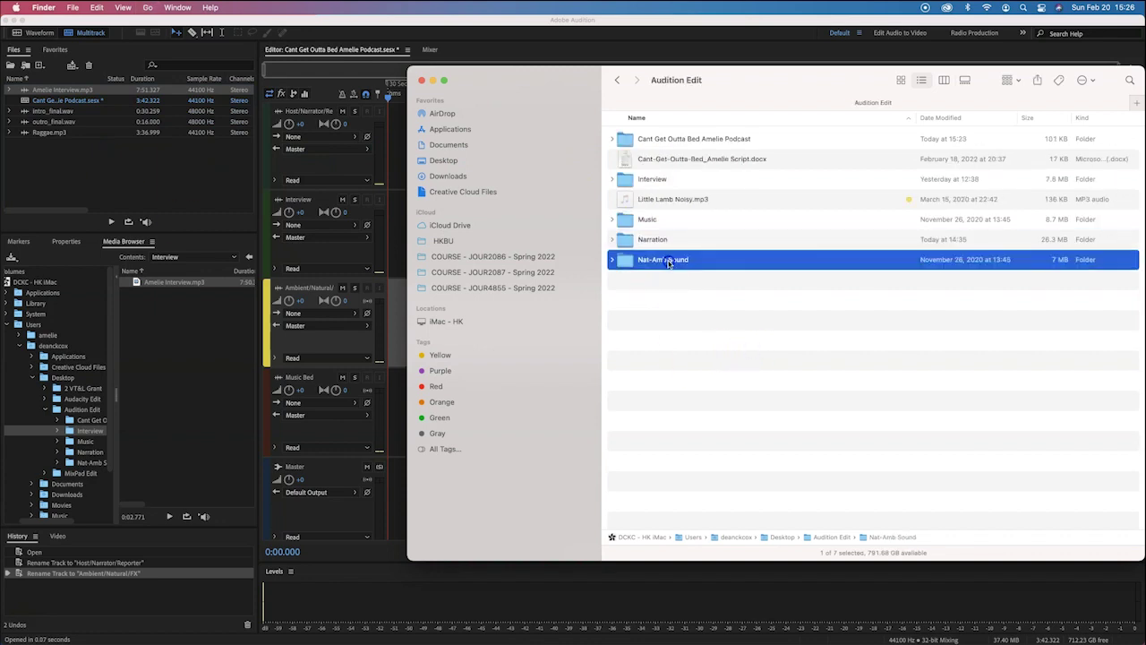
double_click(668, 262)
key(super+Up)
drag(624, 262, 171, 177)
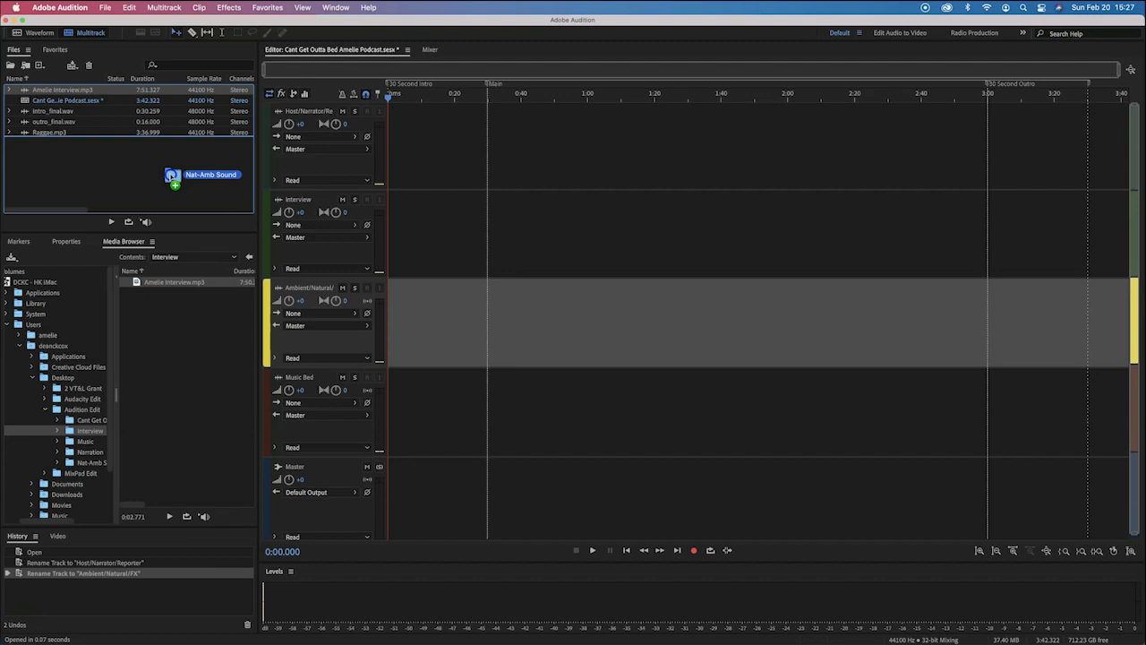
drag(171, 177, 664, 40)
key(super+Tab)
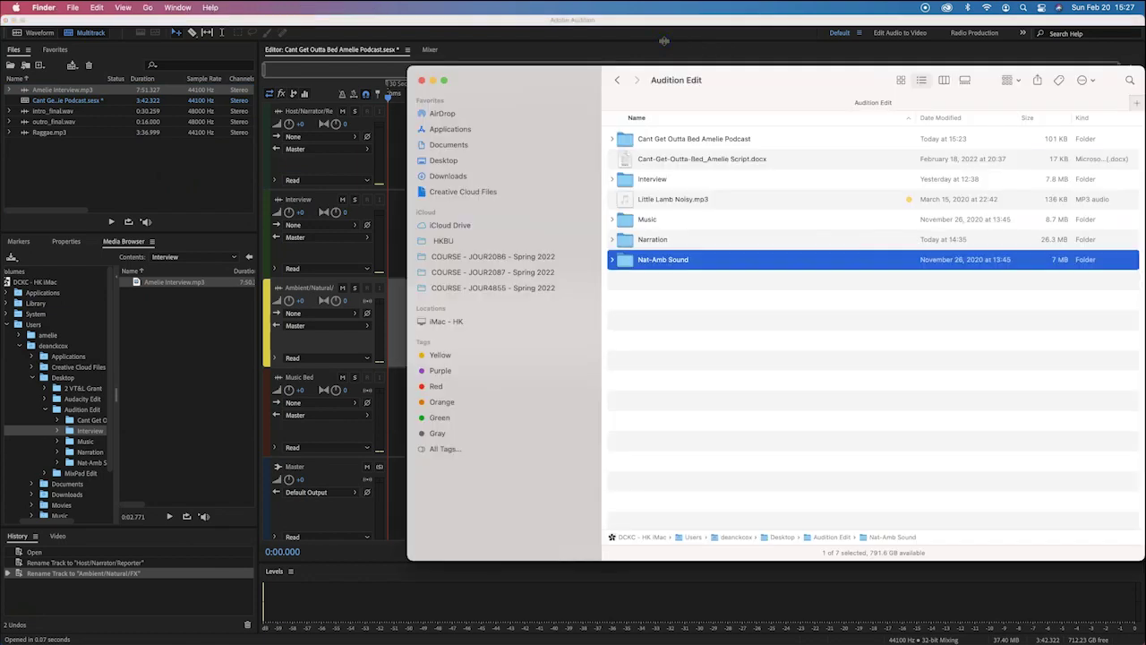
Expand the Nat-Amb Sound folder in Finder and add its MP3 sound files to Audition's project files.
click(613, 261)
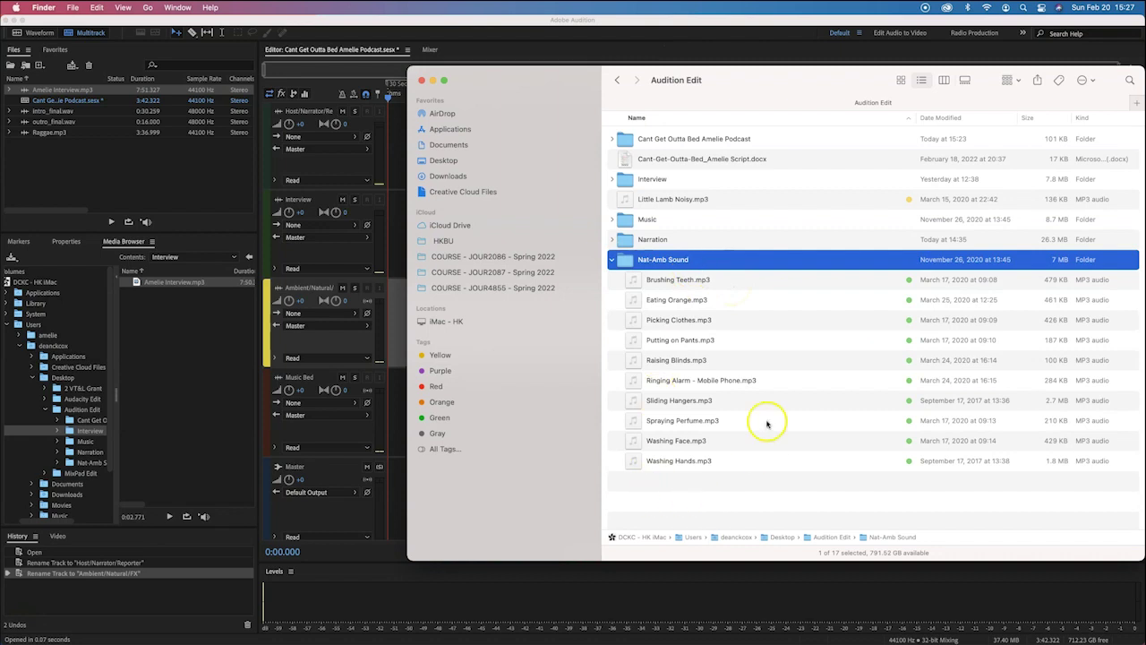
super+click(671, 463)
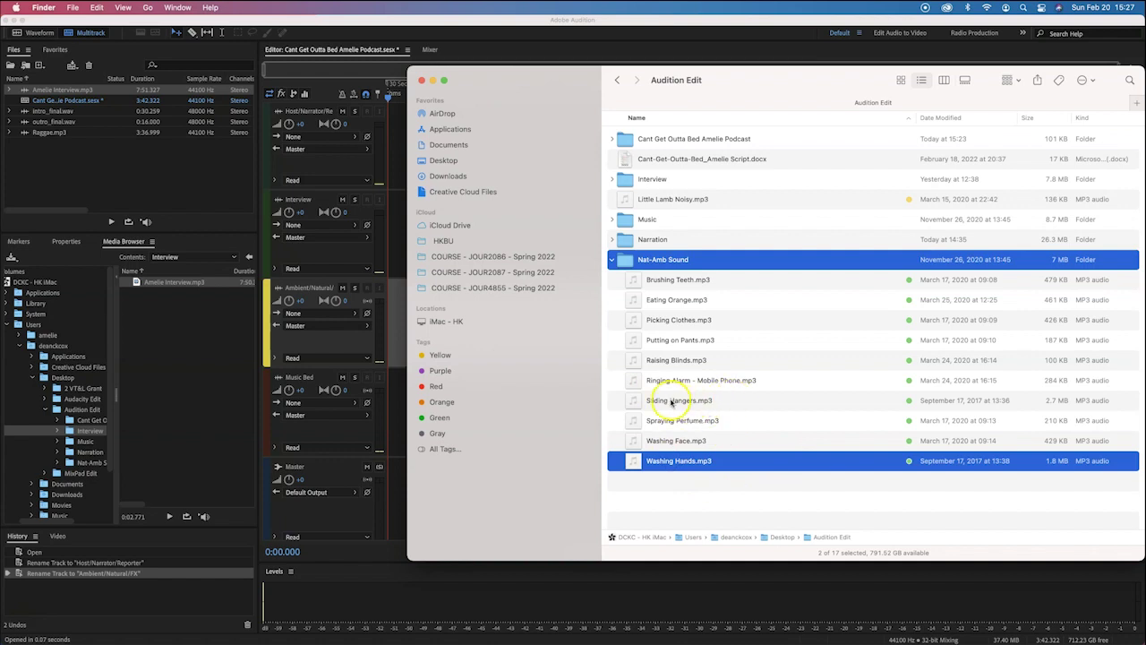
super+click(662, 360)
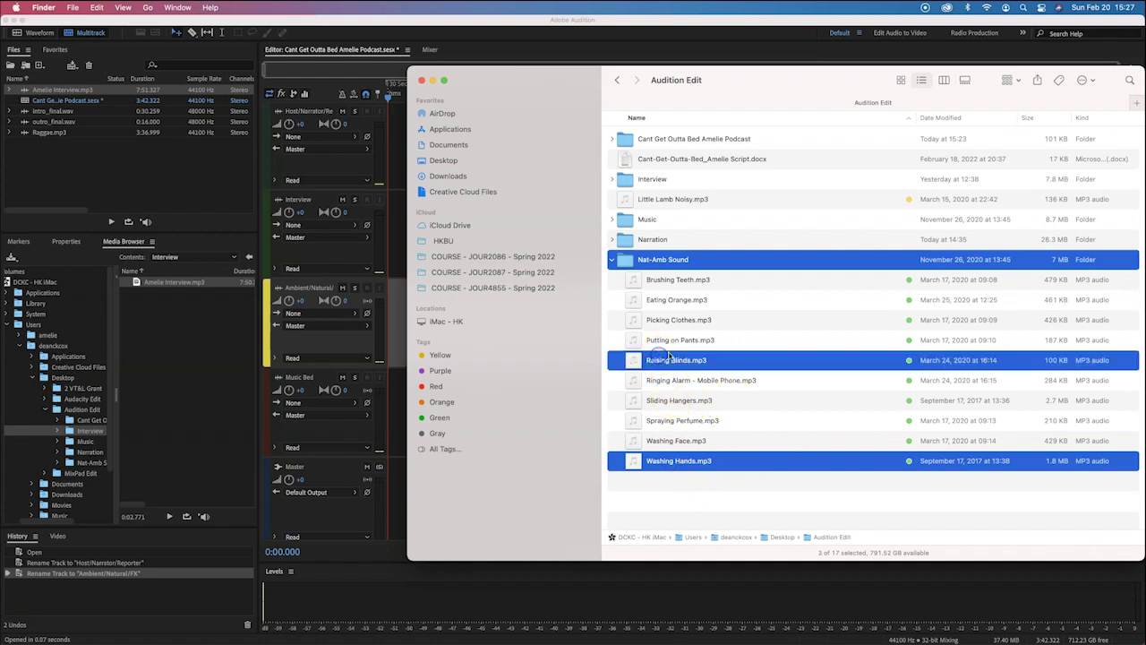
super+click(686, 382)
super+click(678, 340)
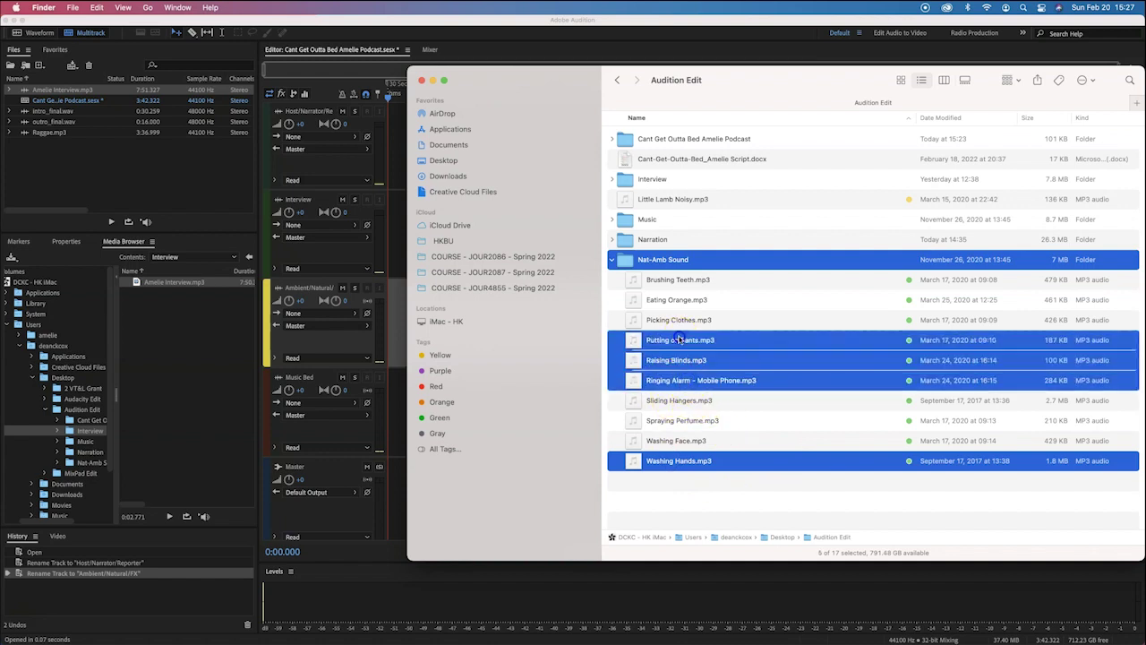
super+click(670, 401)
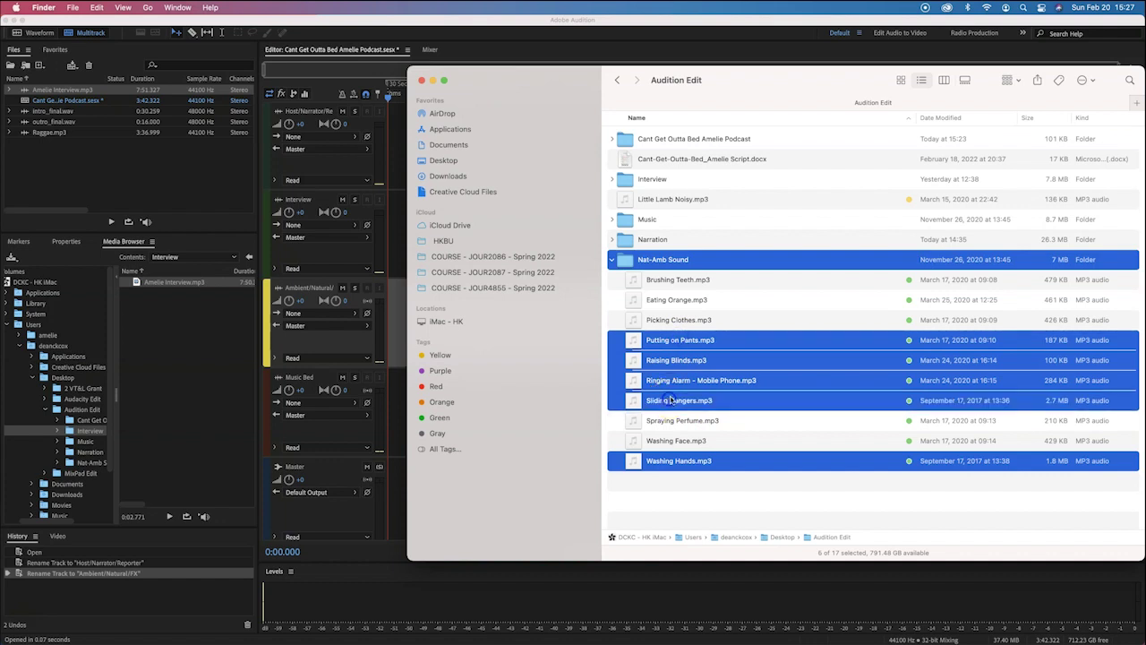
super+click(675, 303)
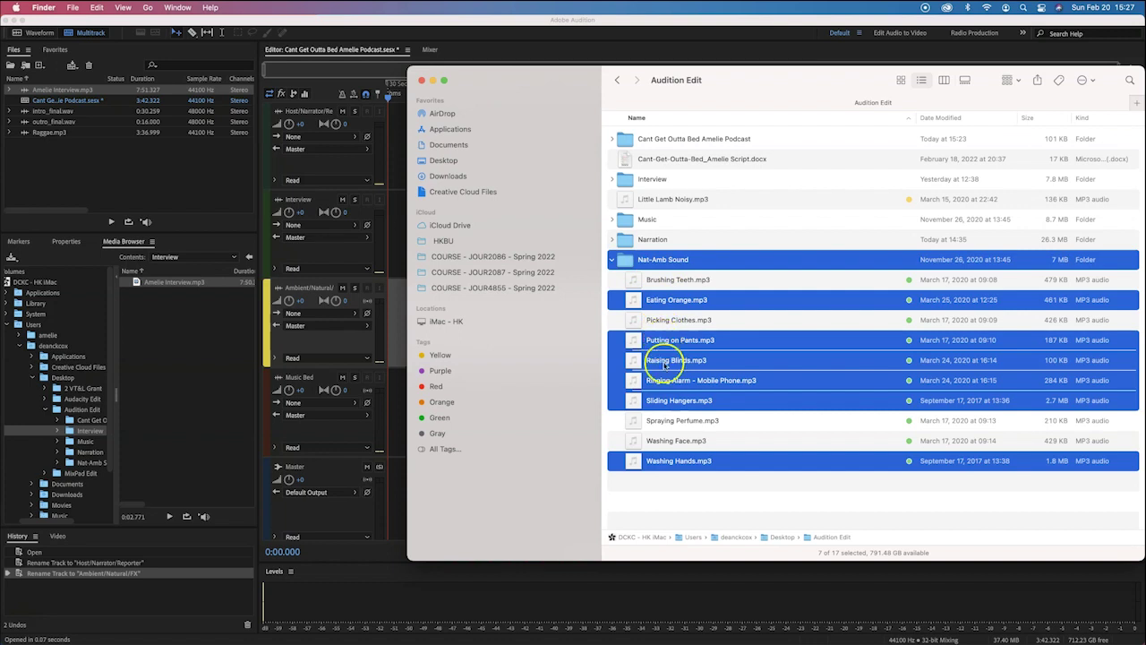
drag(677, 303, 126, 196)
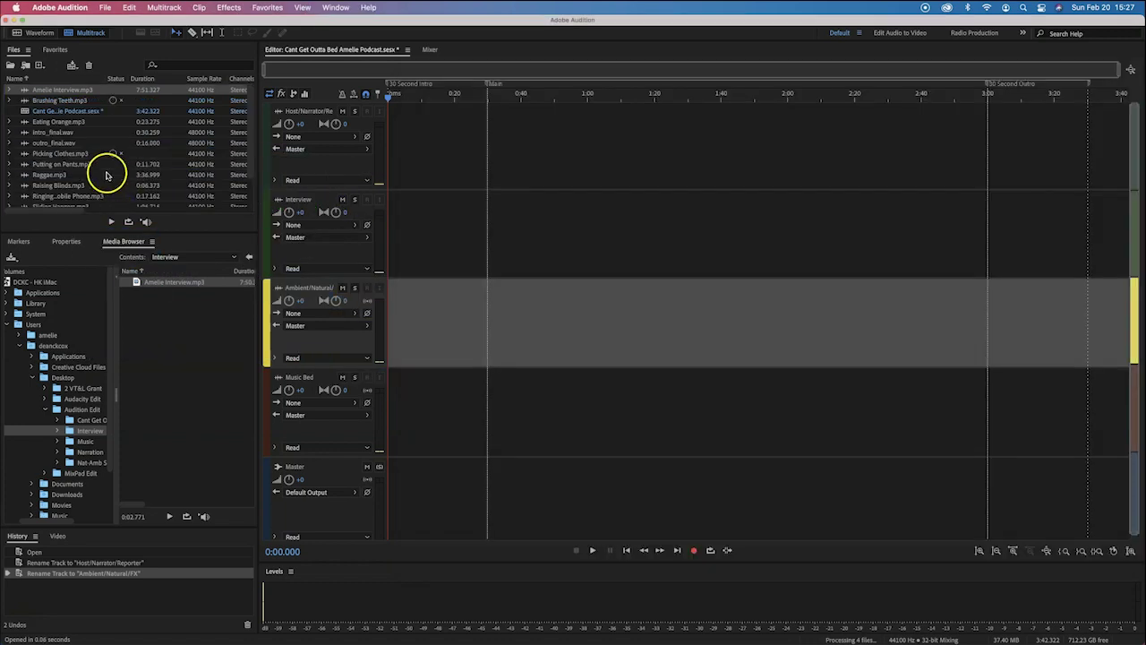
scroll(106, 175, down, 2)
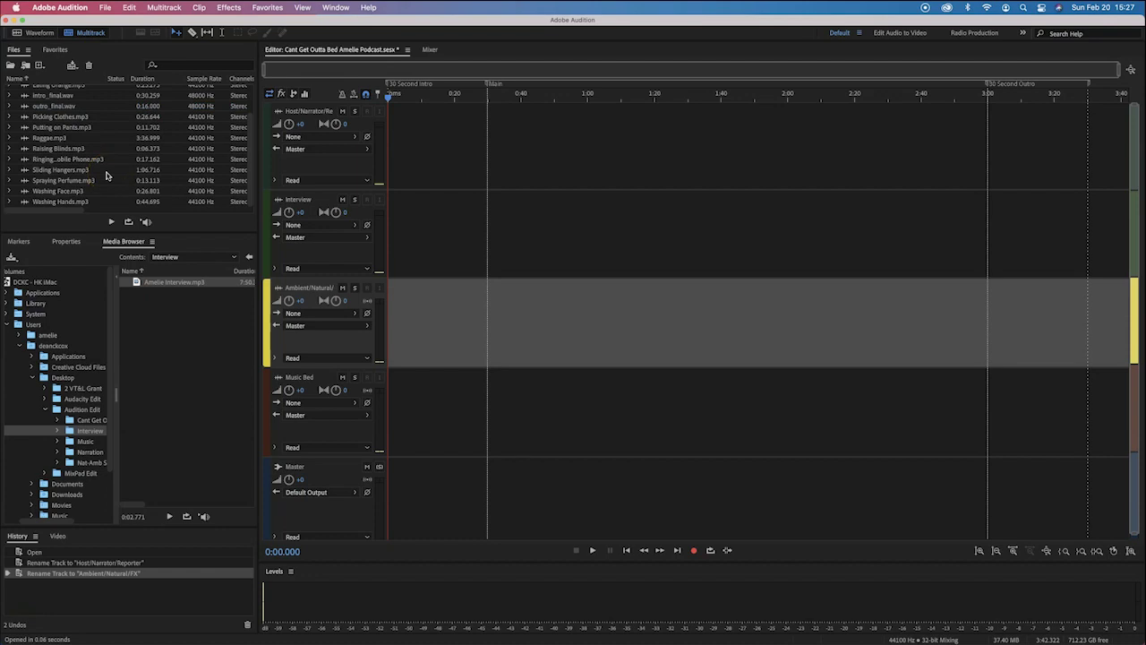
Undo the last track rename.
key(cmd+z)
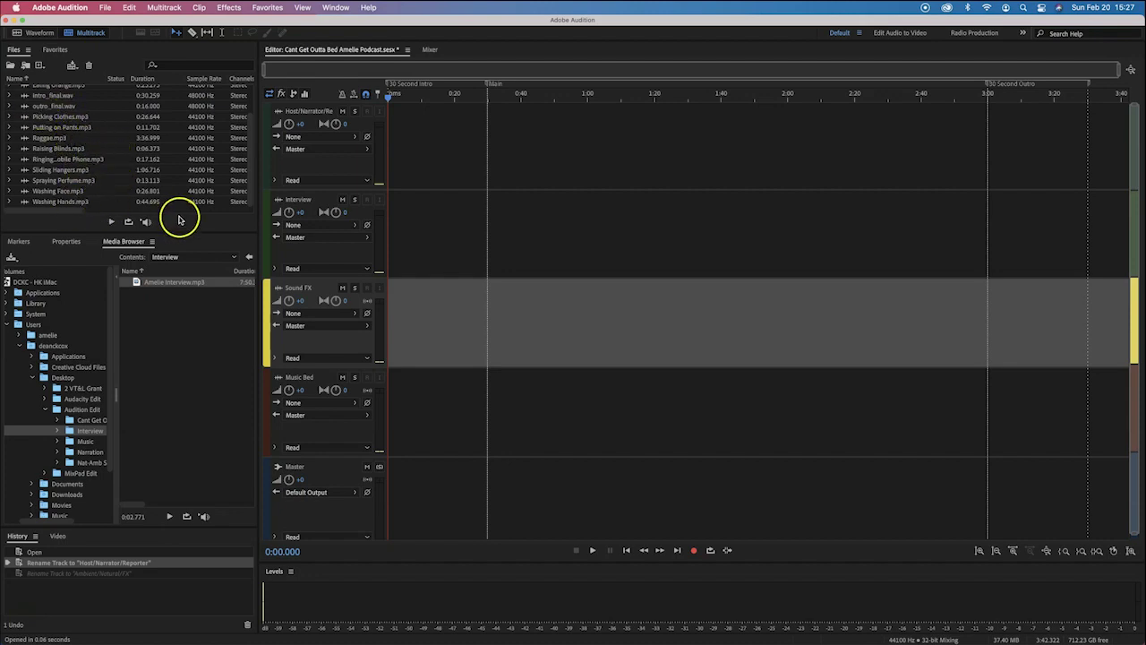
Look through the whole list of imported project files, including the Raising Blinds, Ringing Alarm, Picking Clothes and Putting on Pants sounds.
drag(251, 206, 253, 119)
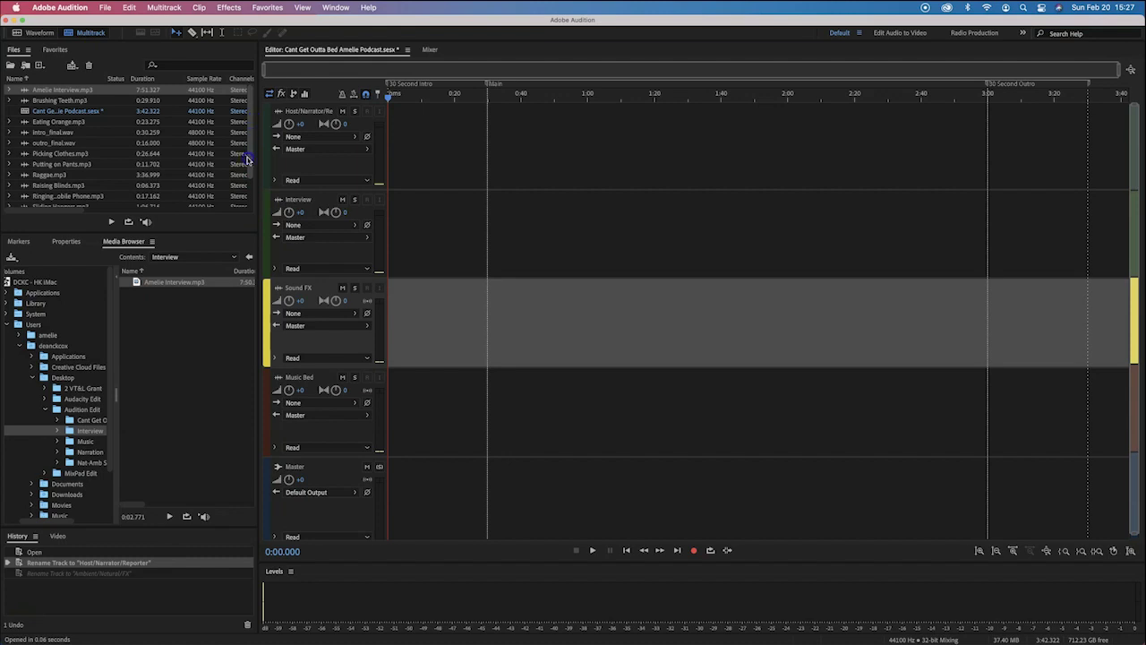
drag(247, 159, 247, 206)
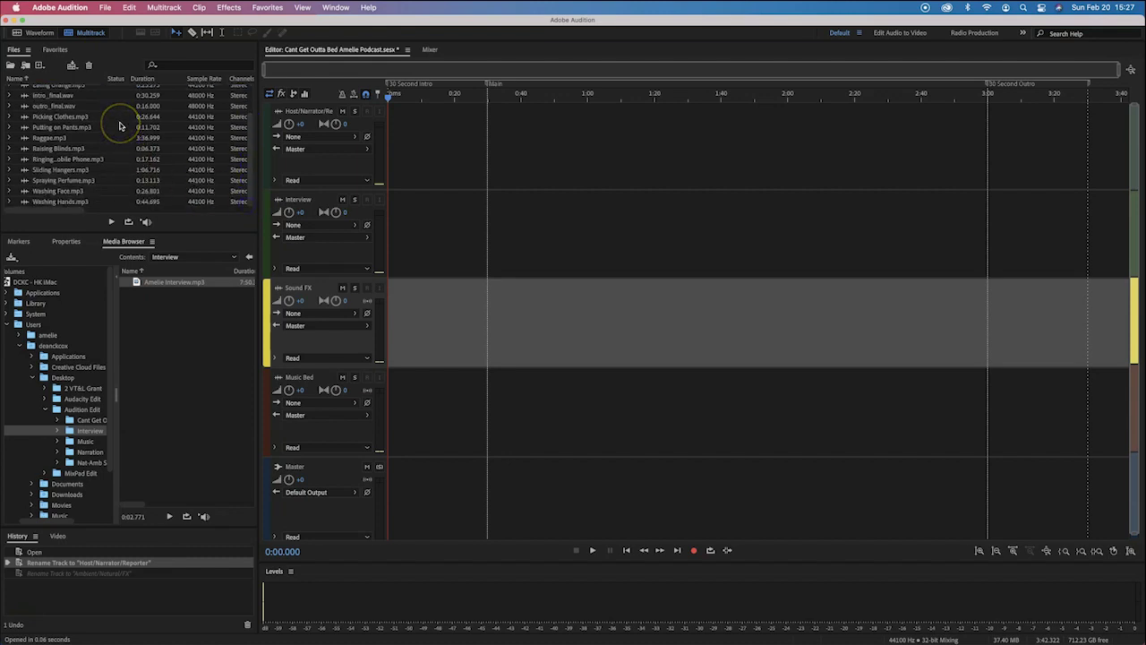
click(66, 149)
click(66, 160)
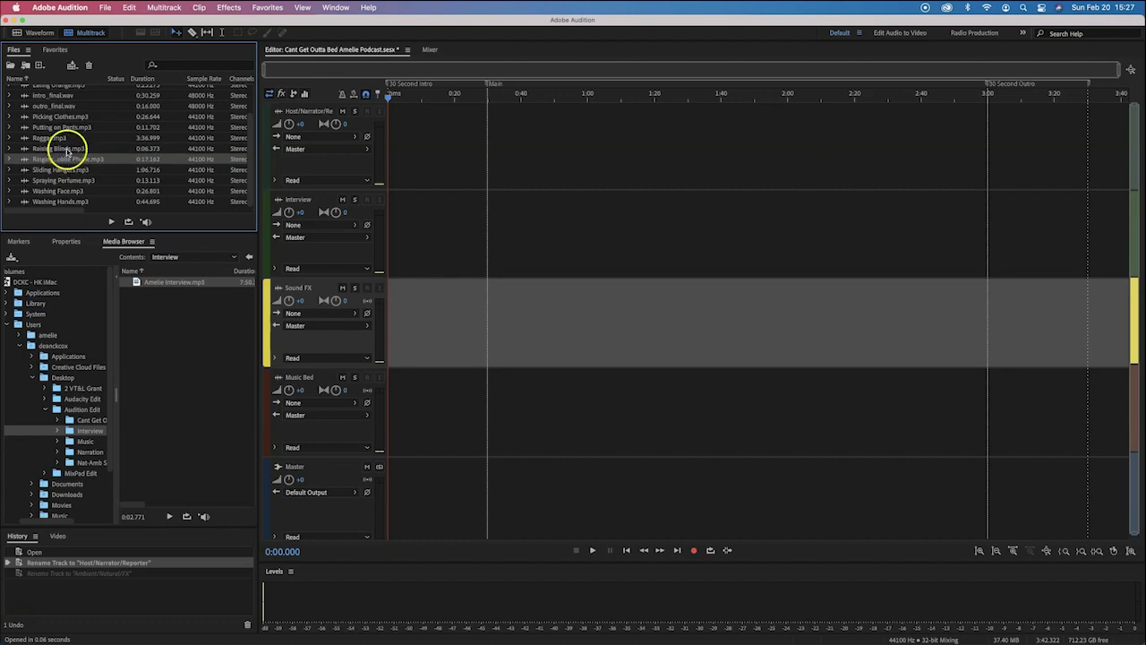
click(63, 116)
click(62, 128)
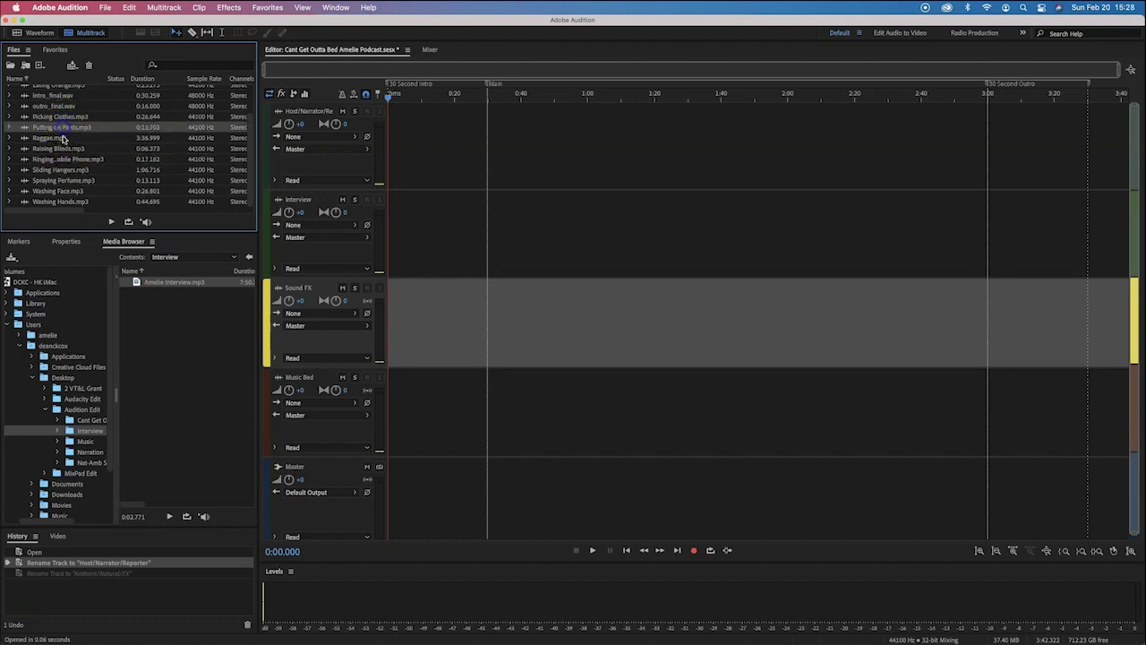
scroll(72, 152, up, 3)
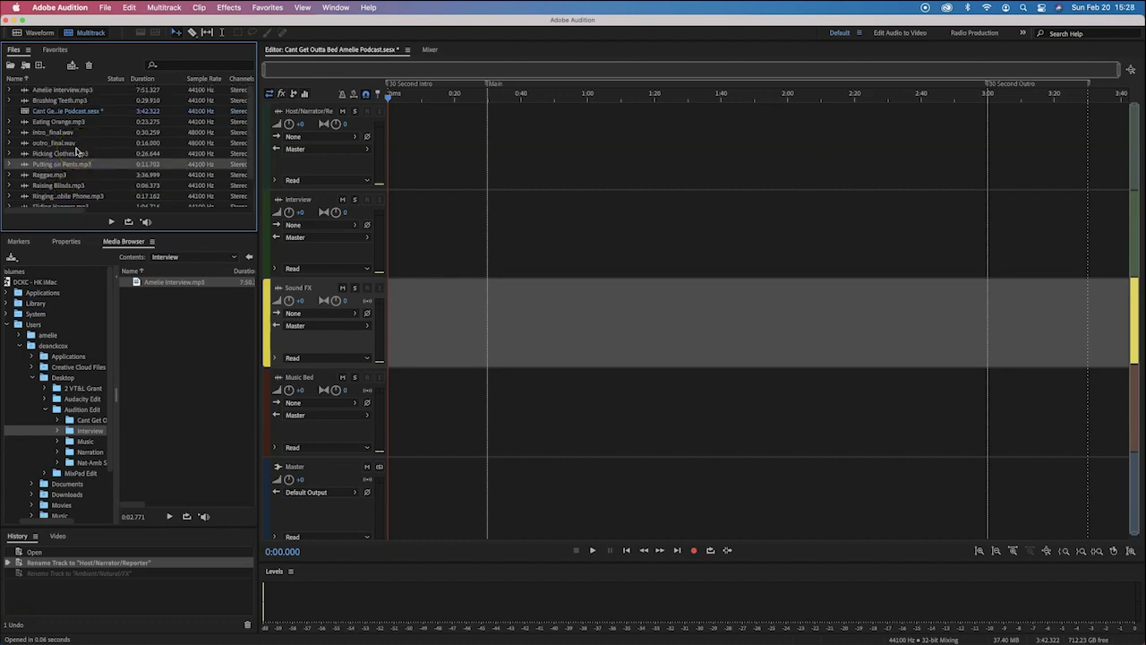
scroll(76, 153, down, 3)
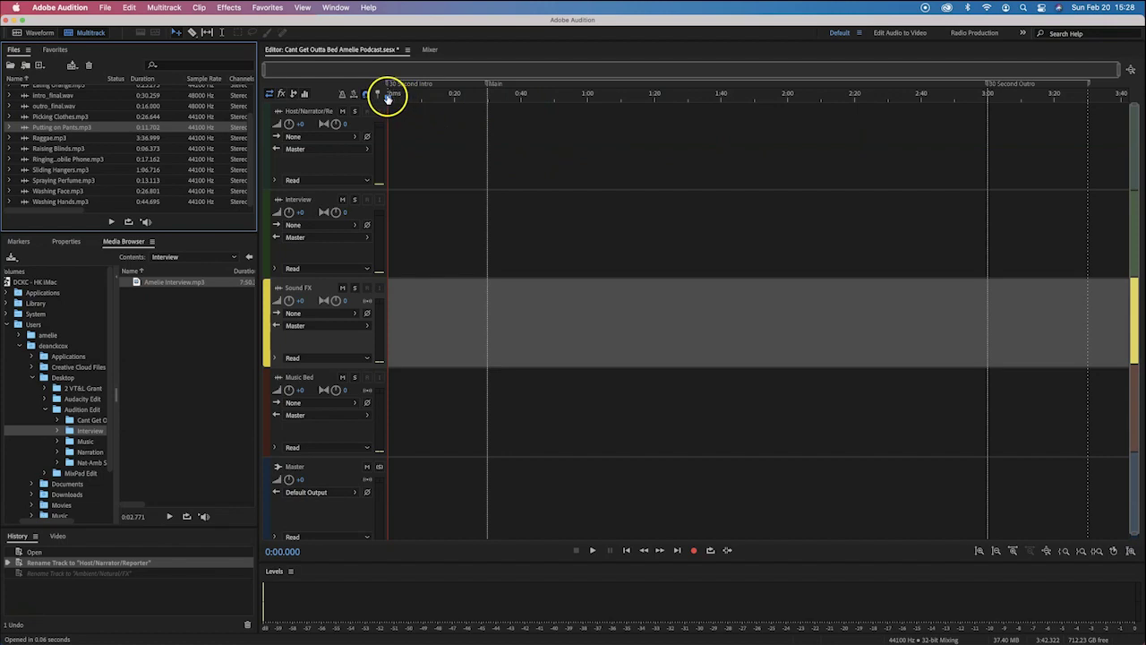
Place intro_final.wav at the start of the Host/Narrator track as a copy conformed to the session's sample rate, and suppress further such alerts.
drag(389, 95, 367, 135)
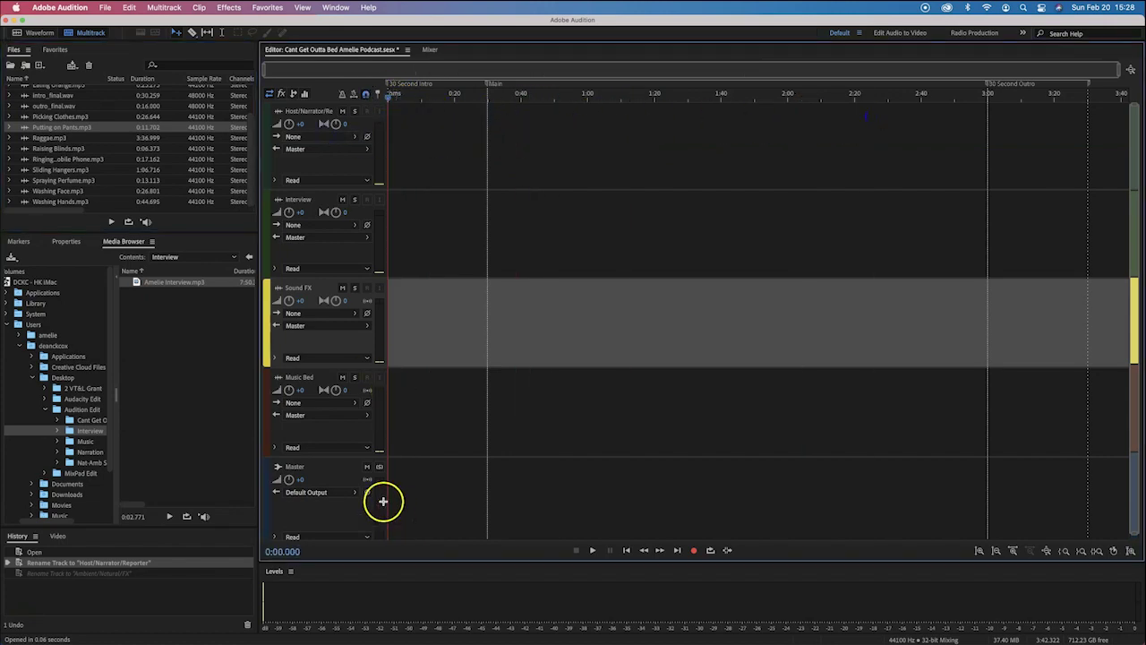
scroll(114, 126, up, 3)
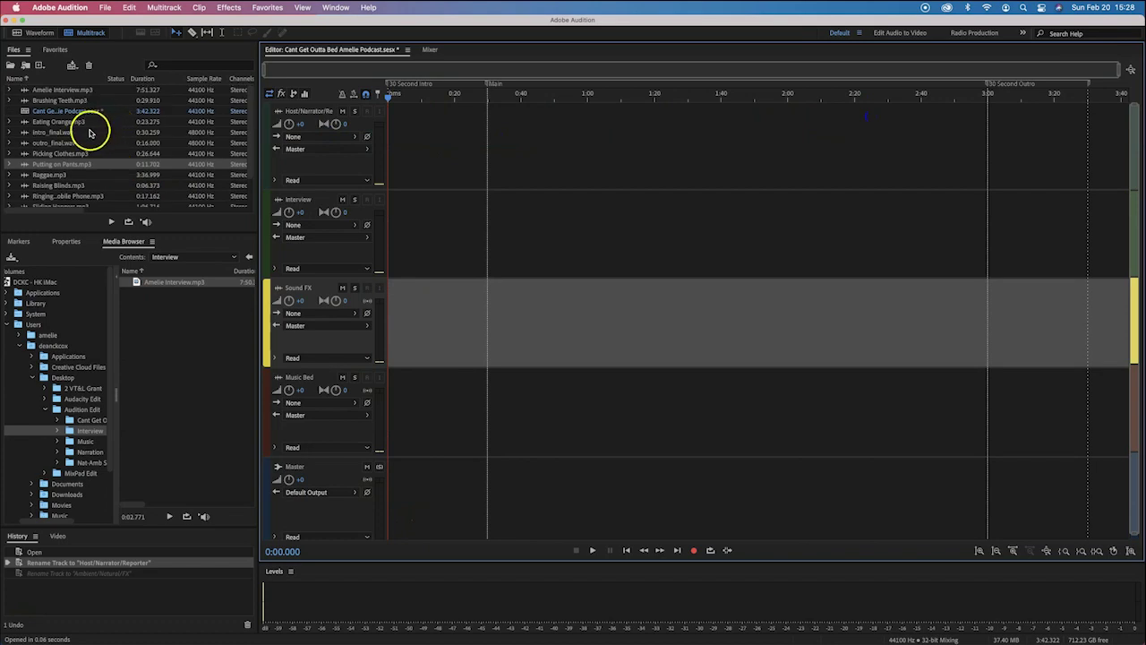
drag(90, 133, 36, 135)
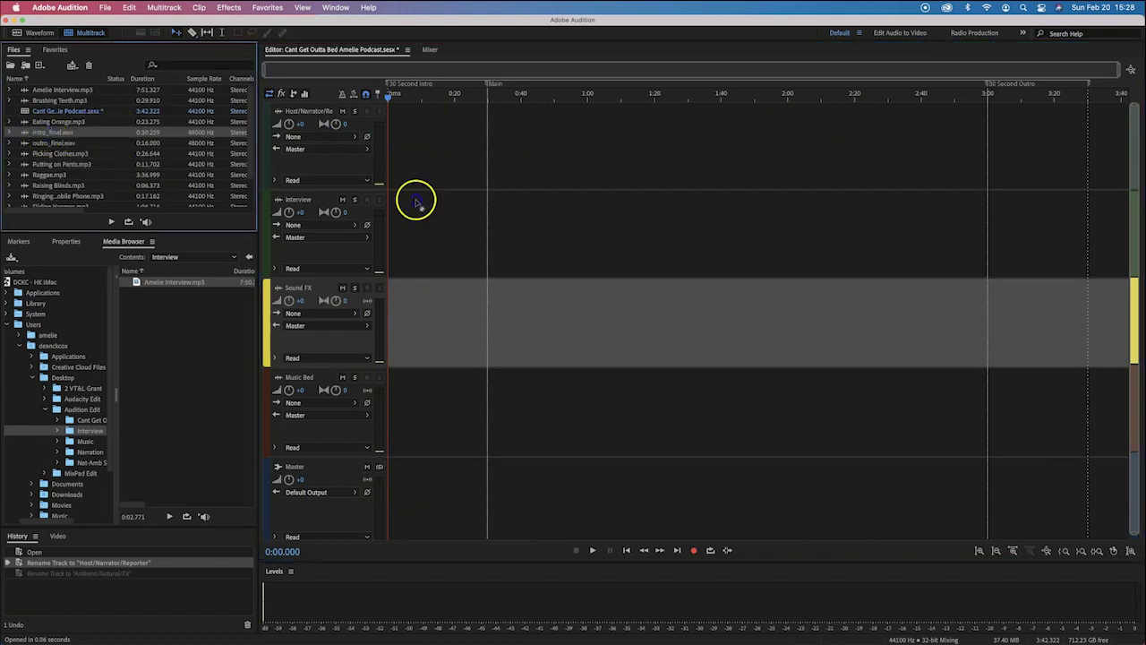
drag(416, 202, 379, 154)
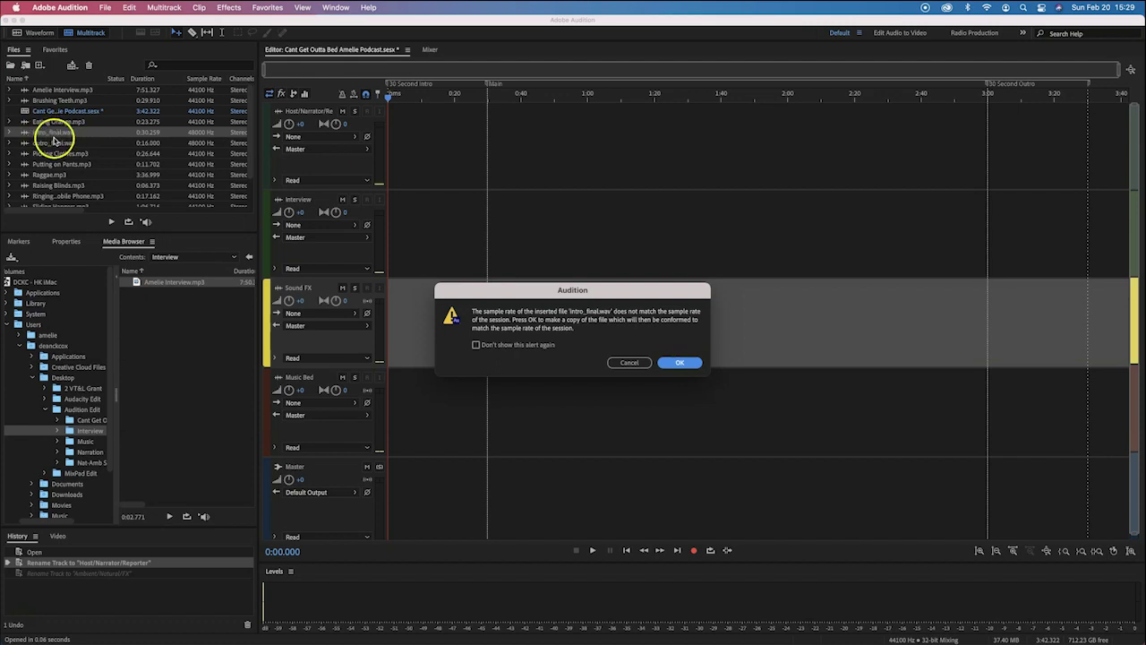
click(476, 345)
click(680, 362)
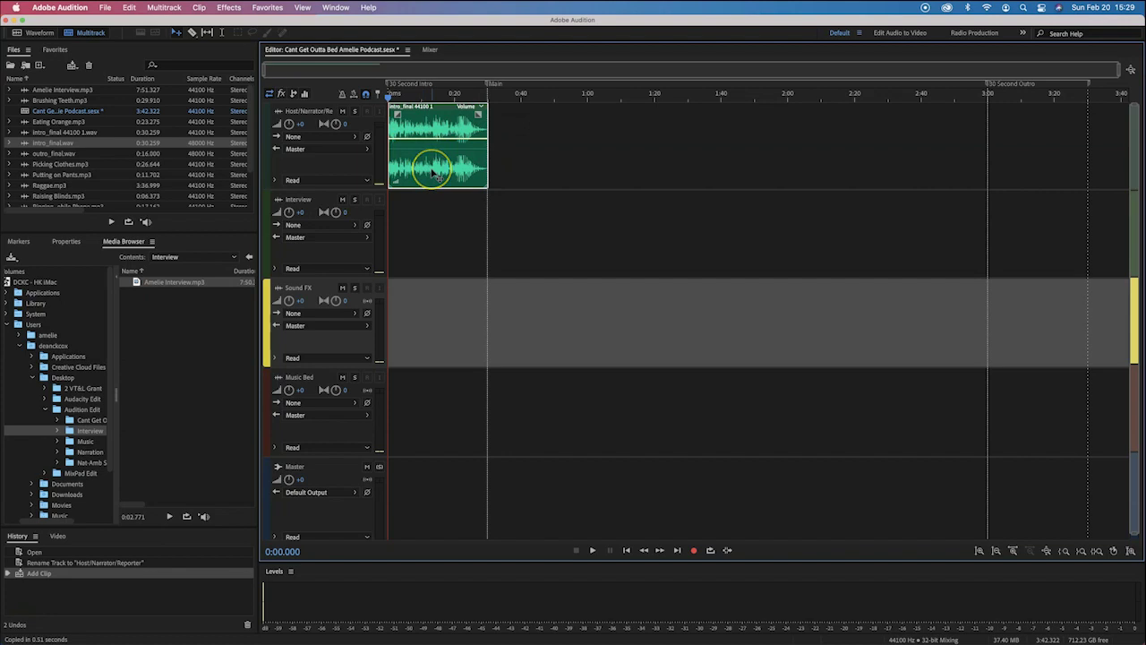
Examine the intro clip on the Host/Narrator track at different zoom levels, ending with the whole clip in view.
click(465, 159)
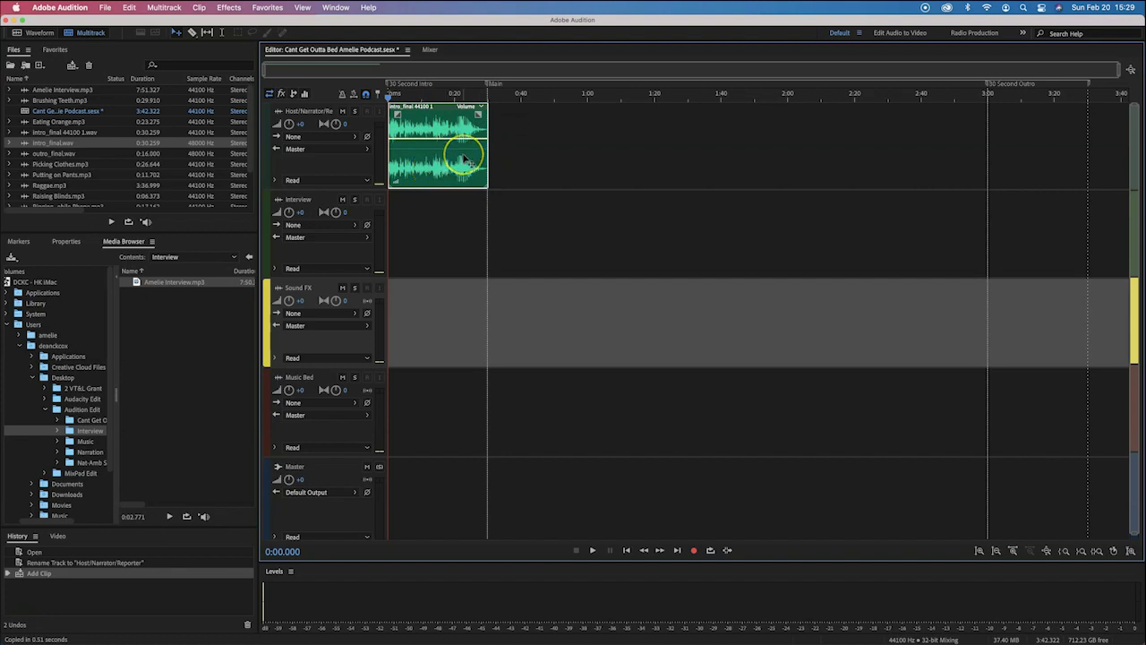
drag(462, 179, 445, 146)
key(equal)
key(equal)
key(equal)
key(equal)
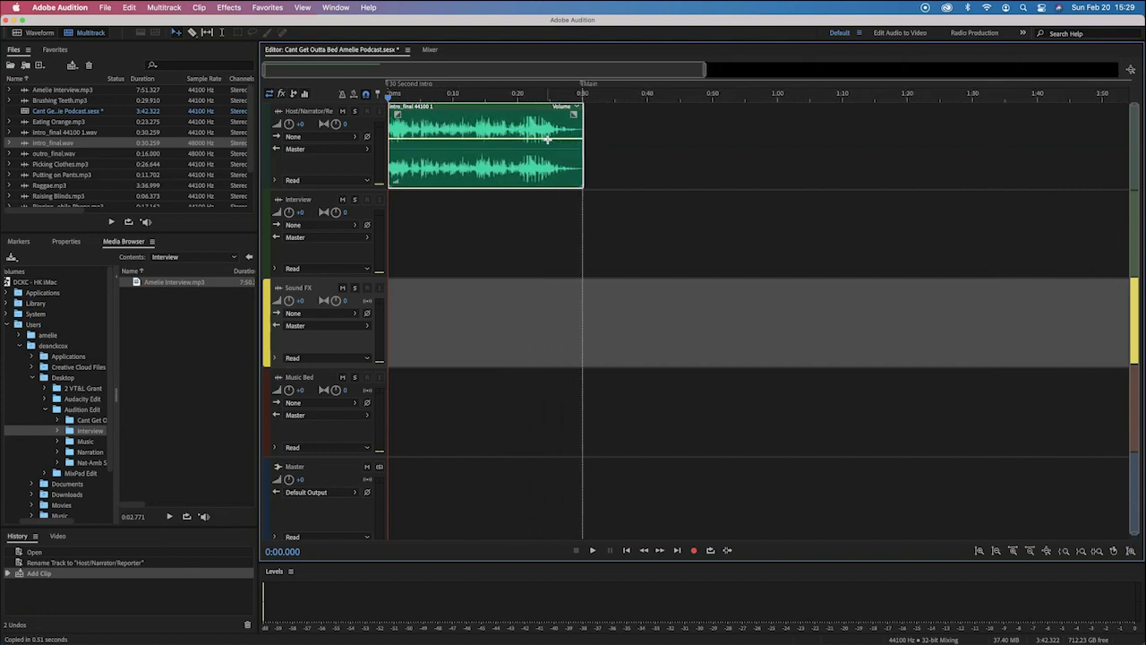
key(equal)
key(equal)
key(equal)
key(equal)
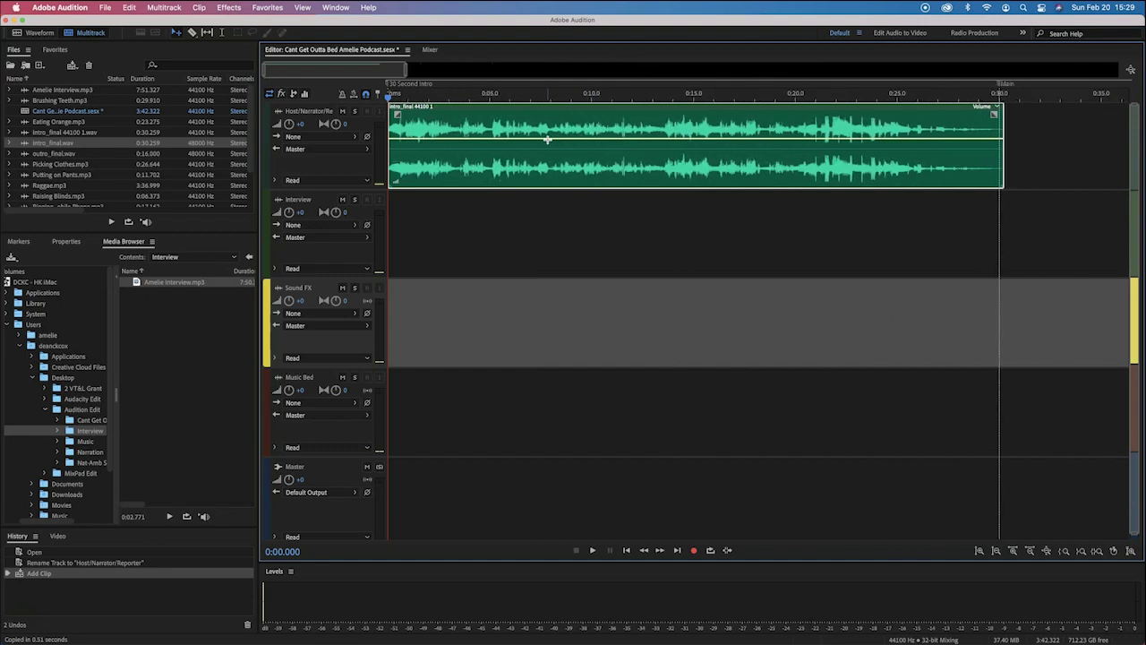
key(equal)
key(equal)
key(equal)
key(minus)
key(minus)
key(minus)
key(minus)
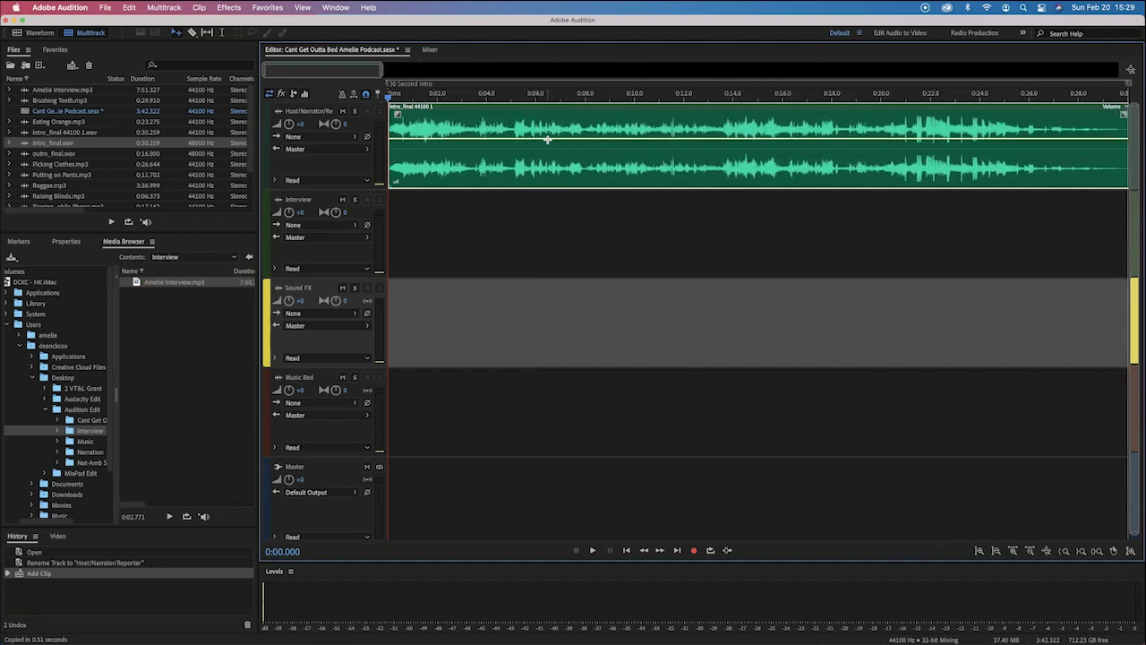
key(minus)
key(minus)
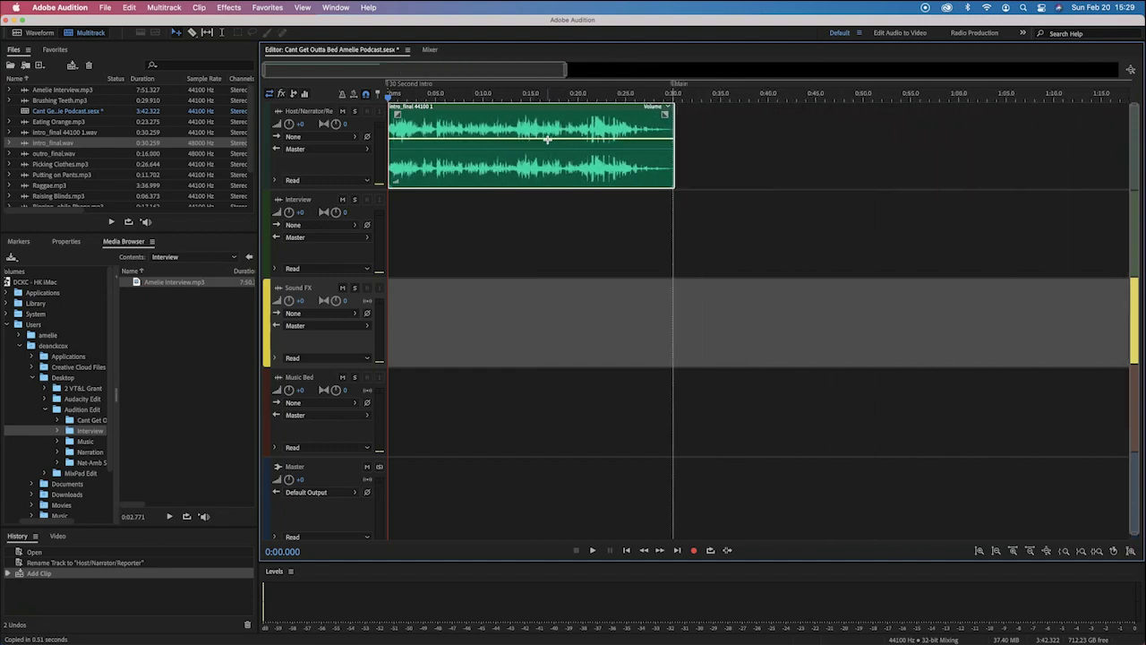
key(equal)
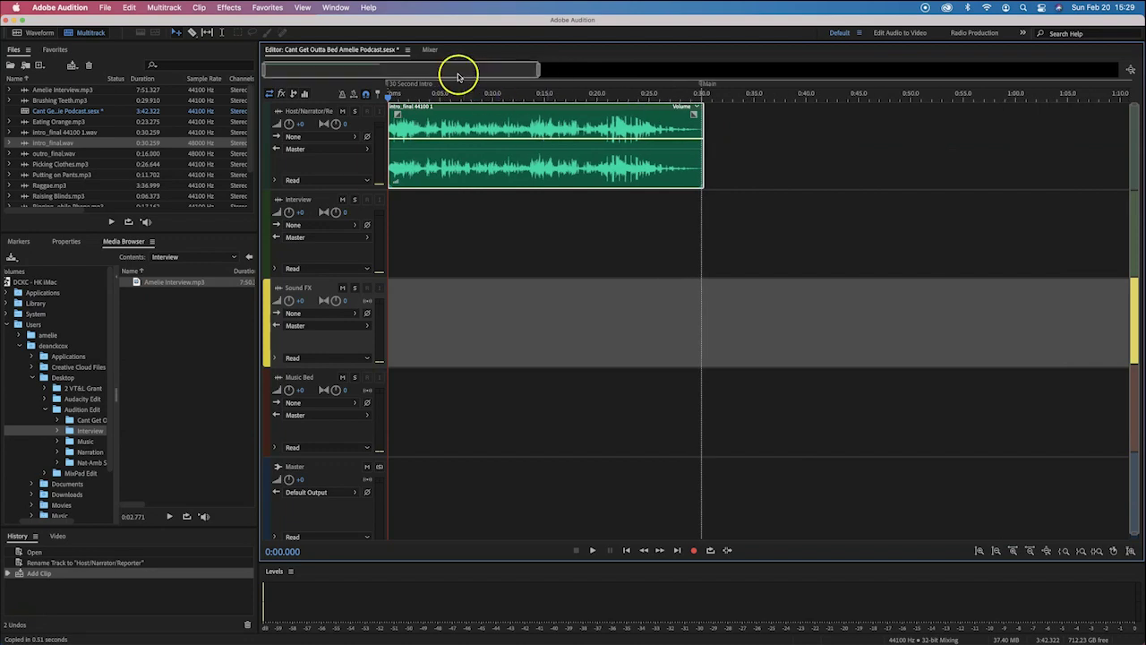
mouse_move(454, 69)
mouse_down()
mouse_move(787, 72)
mouse_move(408, 72)
mouse_move(504, 72)
mouse_move(458, 72)
mouse_up()
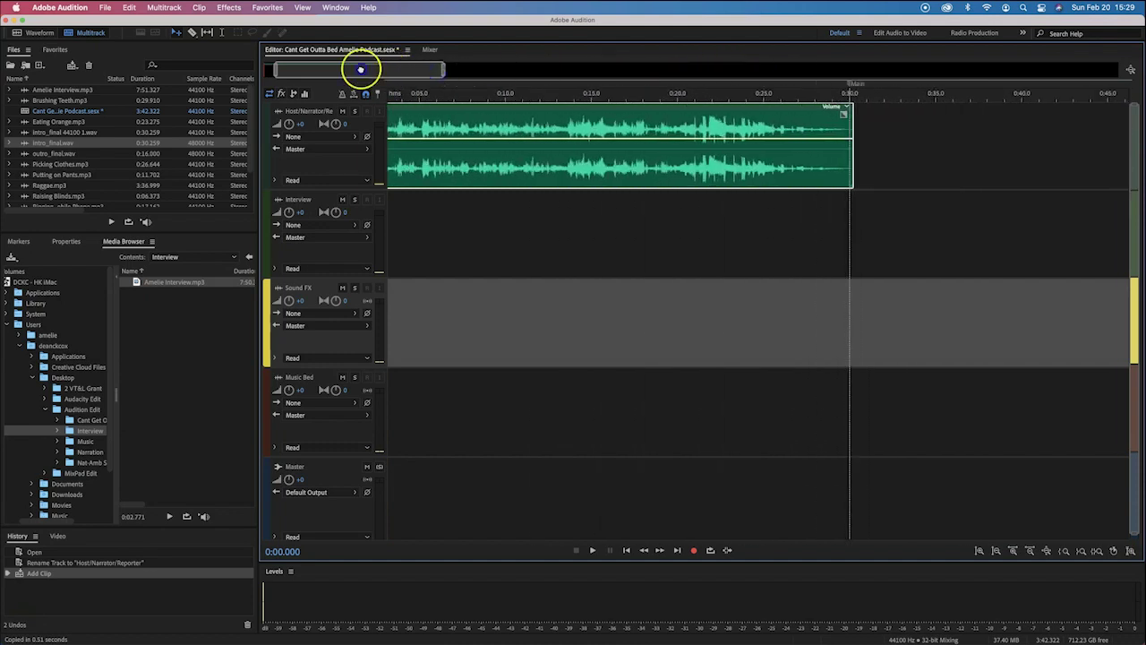
scroll(317, 69, up, 2)
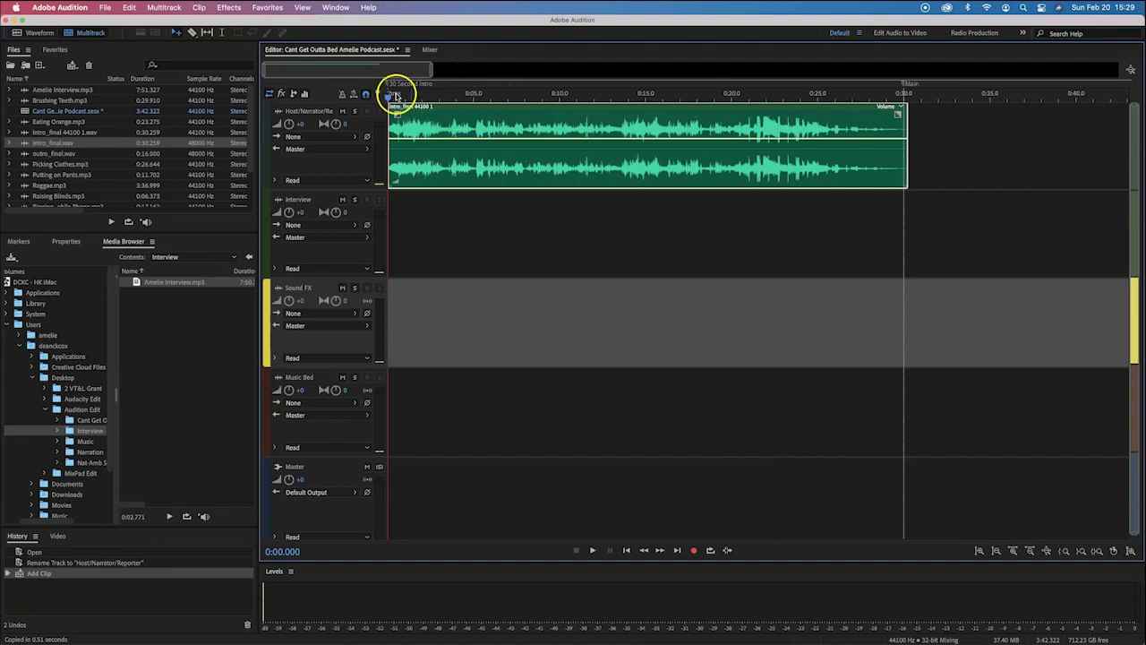
Play the session from the start to hear the intro clip, and stop playback.
key(space)
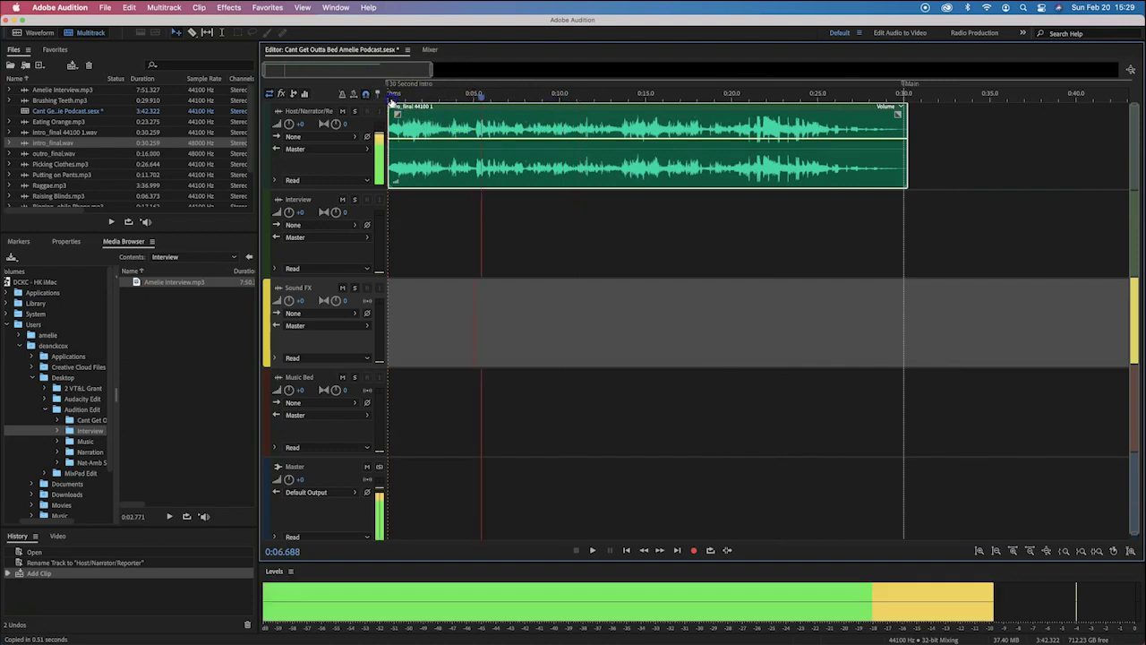
key(space)
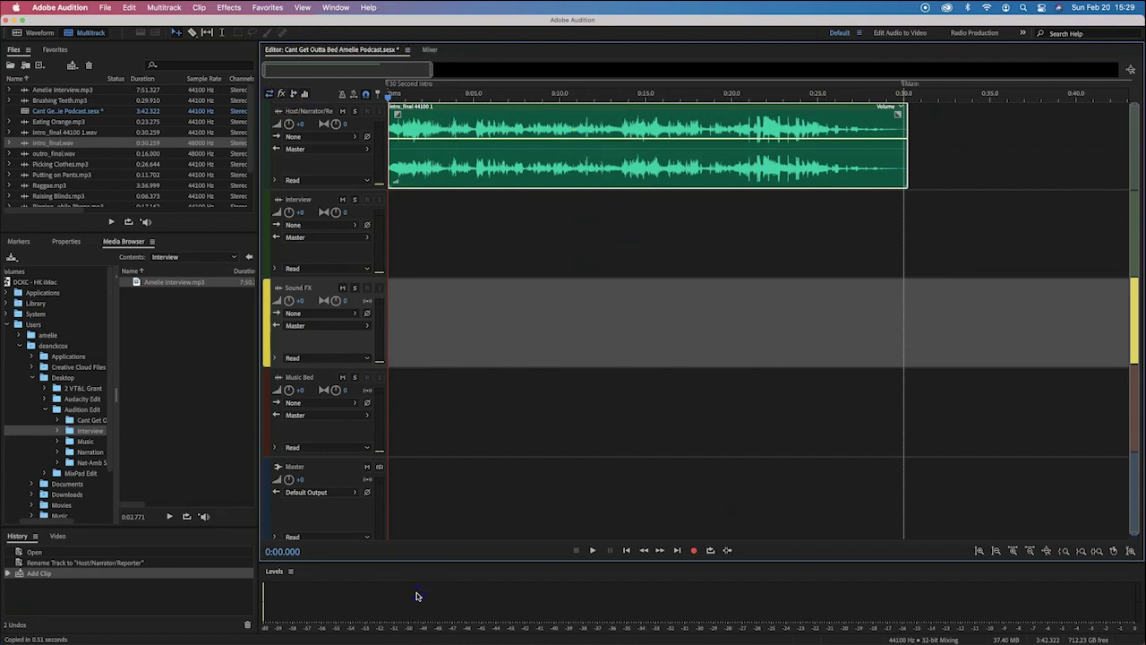
click(182, 458)
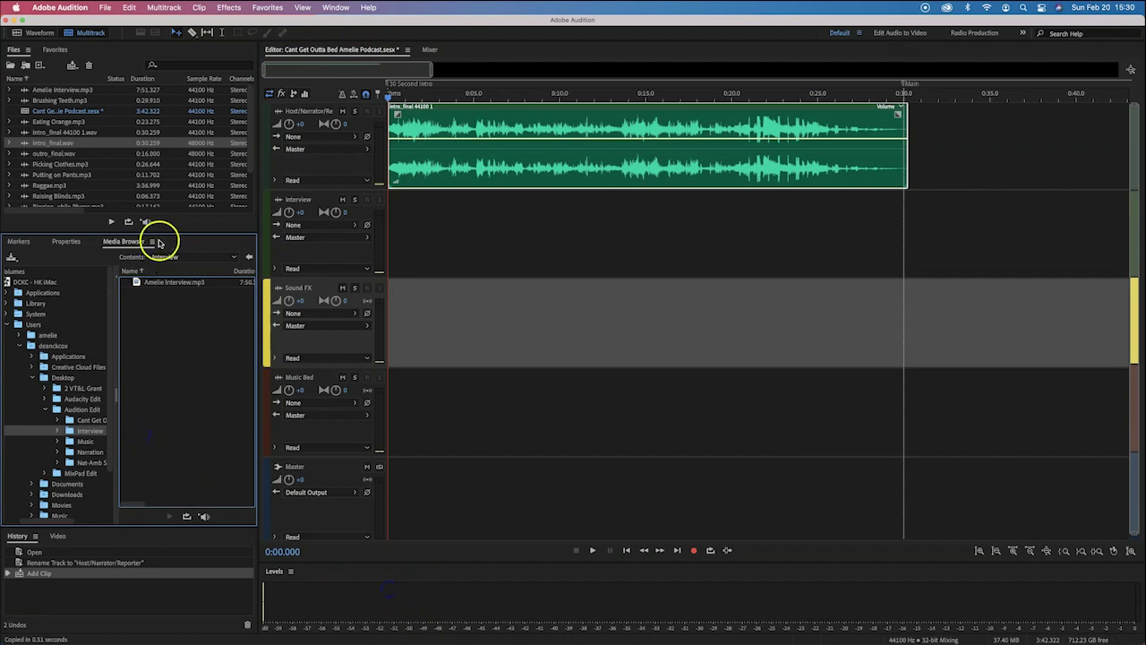
Play the session from the start to check the intro clip's loudness on the level meters, and stop playback.
click(166, 163)
click(158, 611)
click(585, 455)
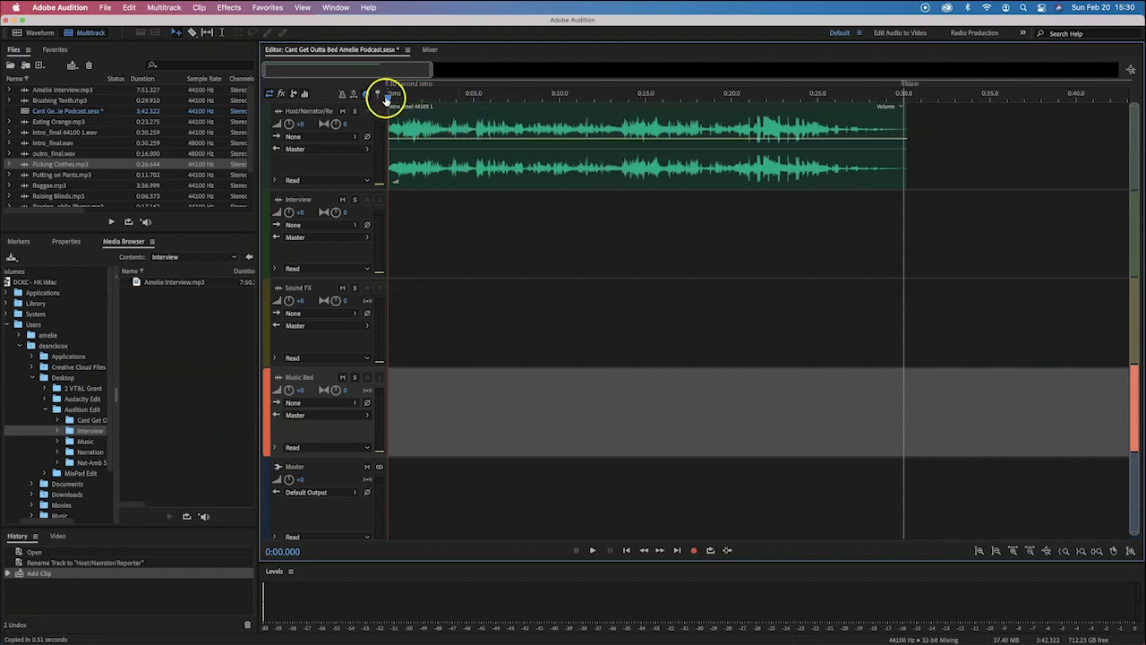
key(space)
key(space)
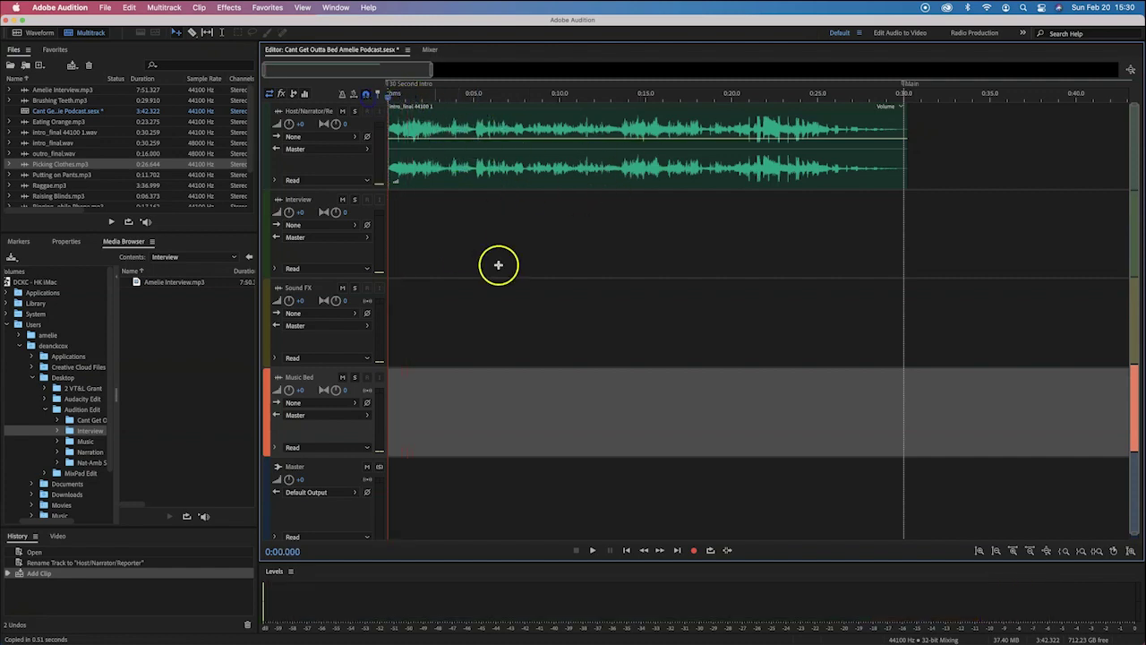
key(space)
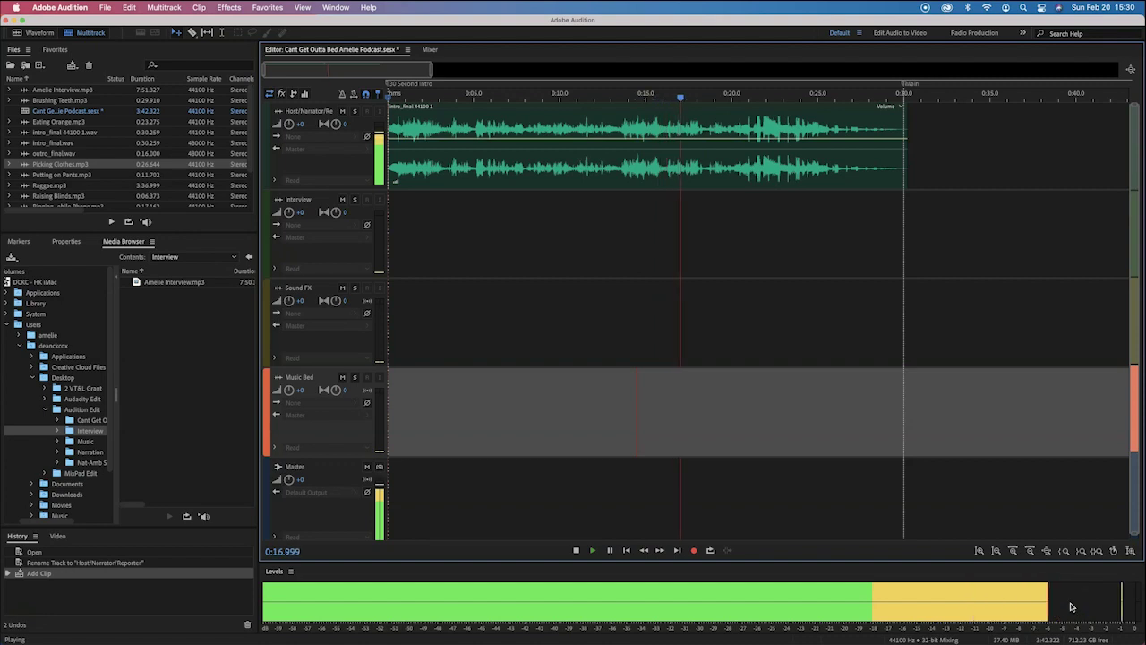
key(space)
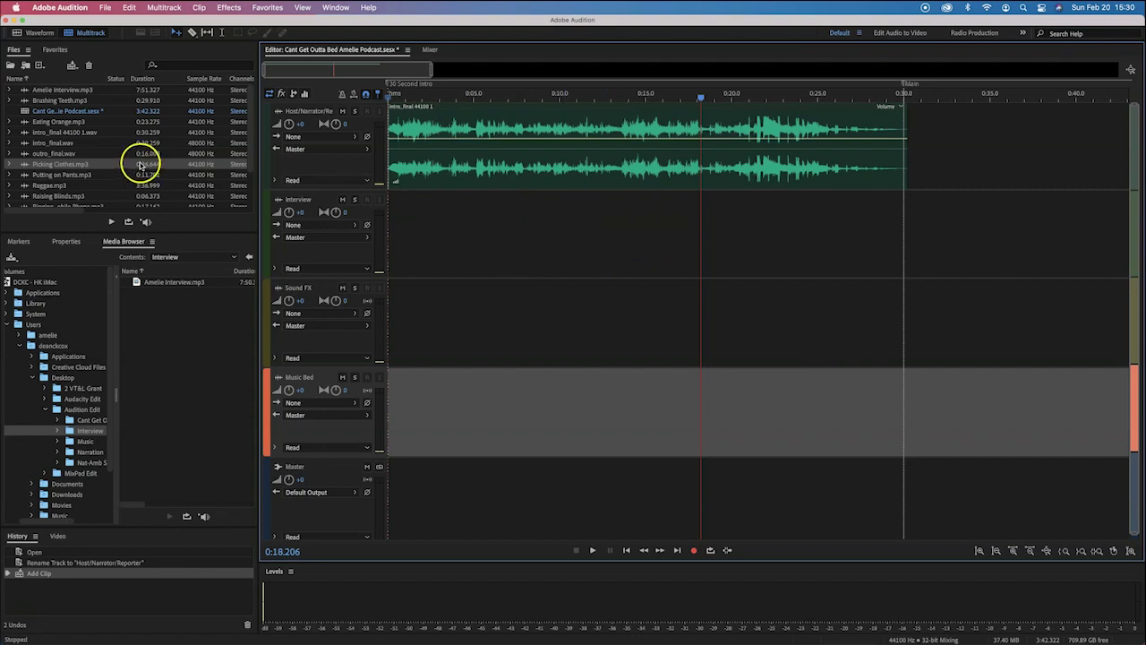
Place outro_final.wav on the Interview track at about 0:11, overlapping the intro clip.
drag(24, 154, 627, 217)
drag(577, 220, 578, 222)
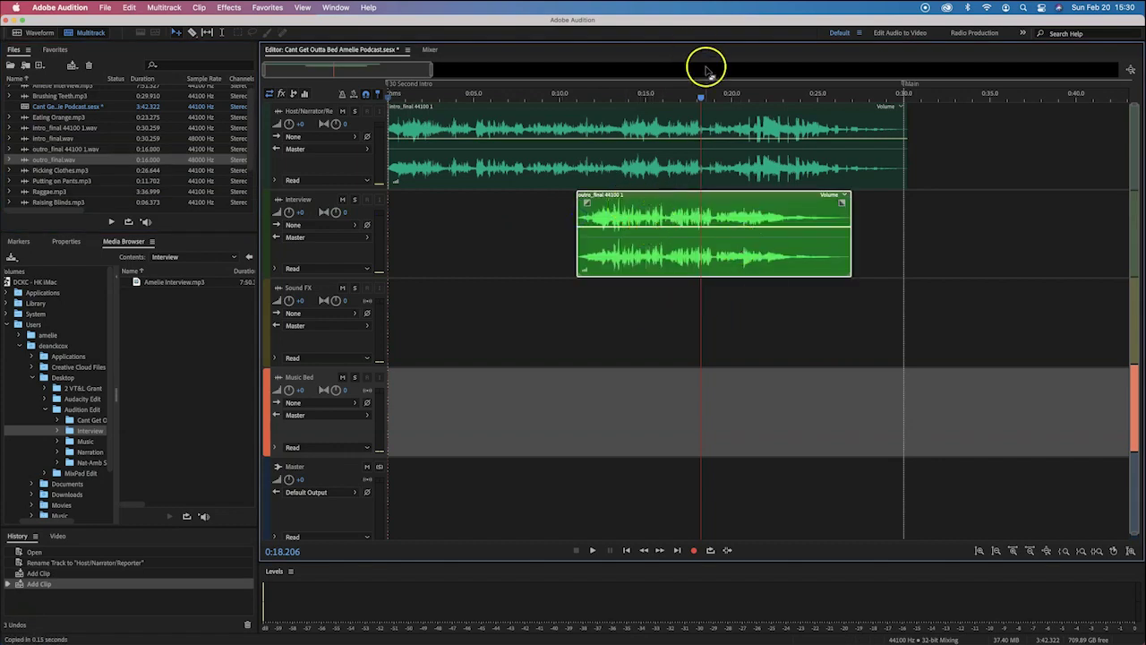
Play the session from just before the outro clip to hear both overlapping tracks together, and stop playback.
drag(701, 97, 517, 120)
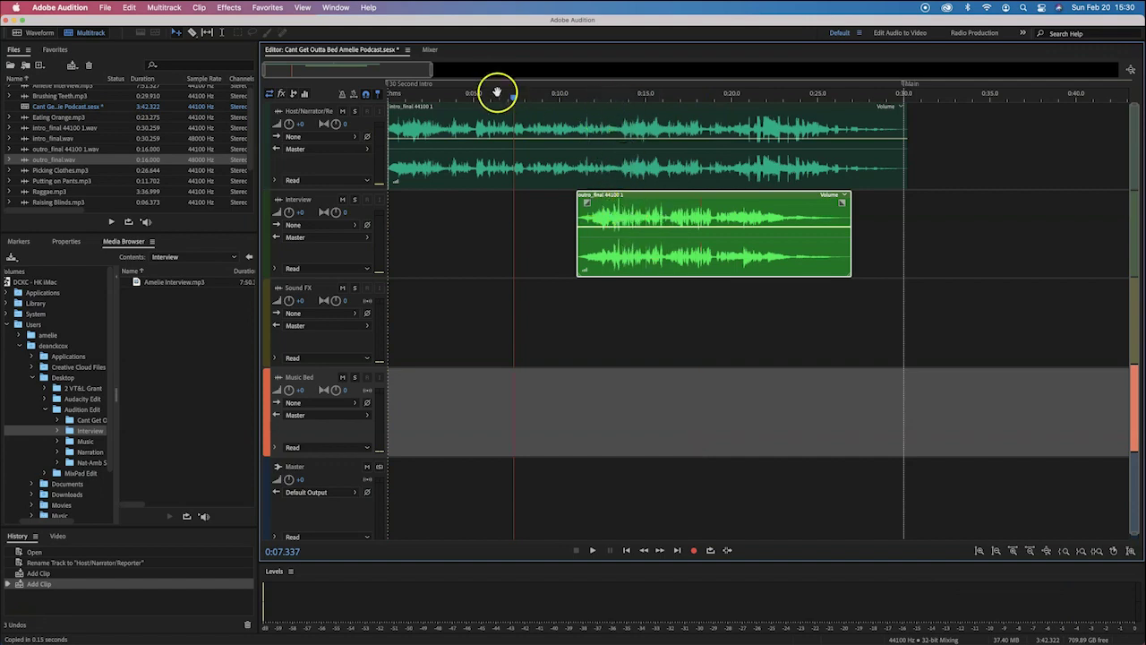
key(space)
click(570, 99)
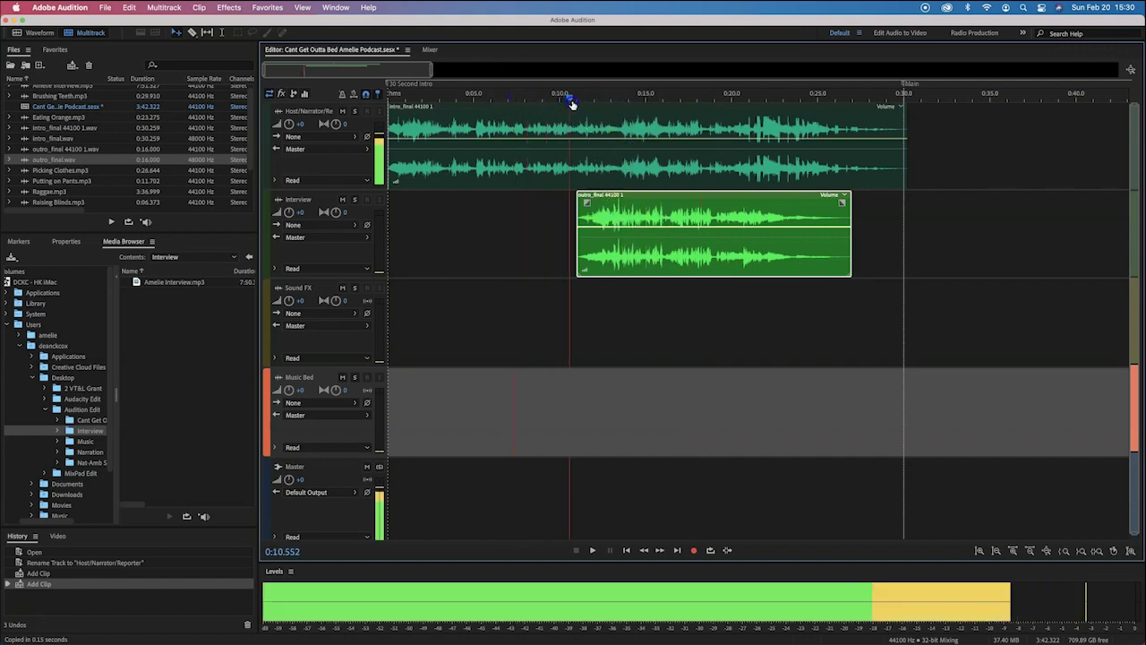
drag(572, 103, 576, 106)
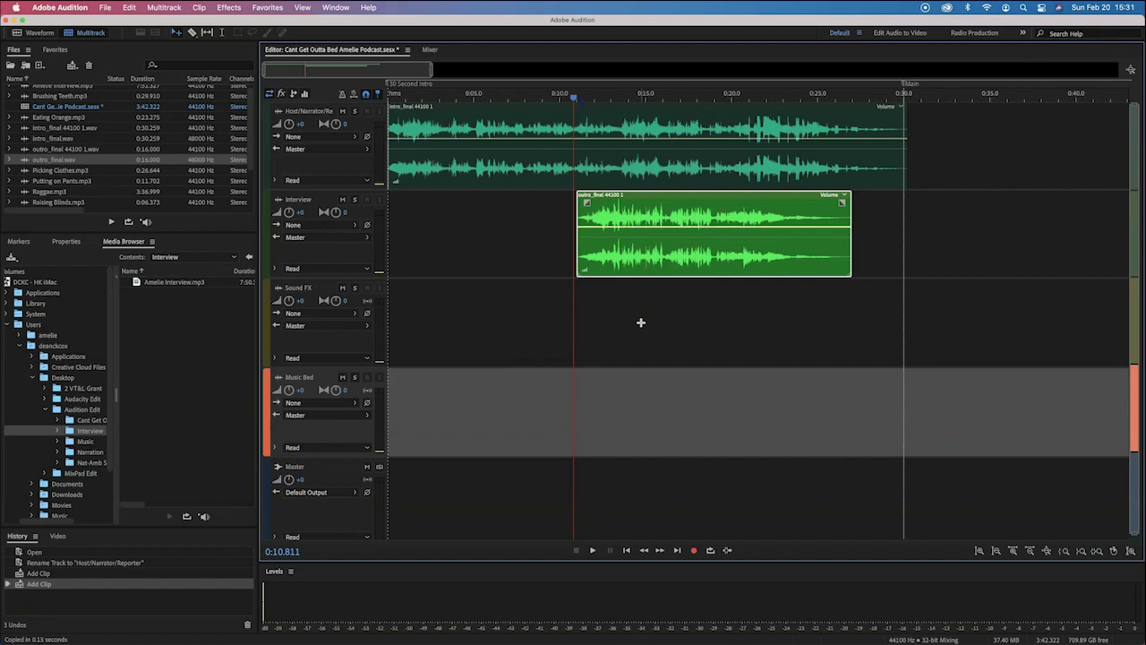
key(space)
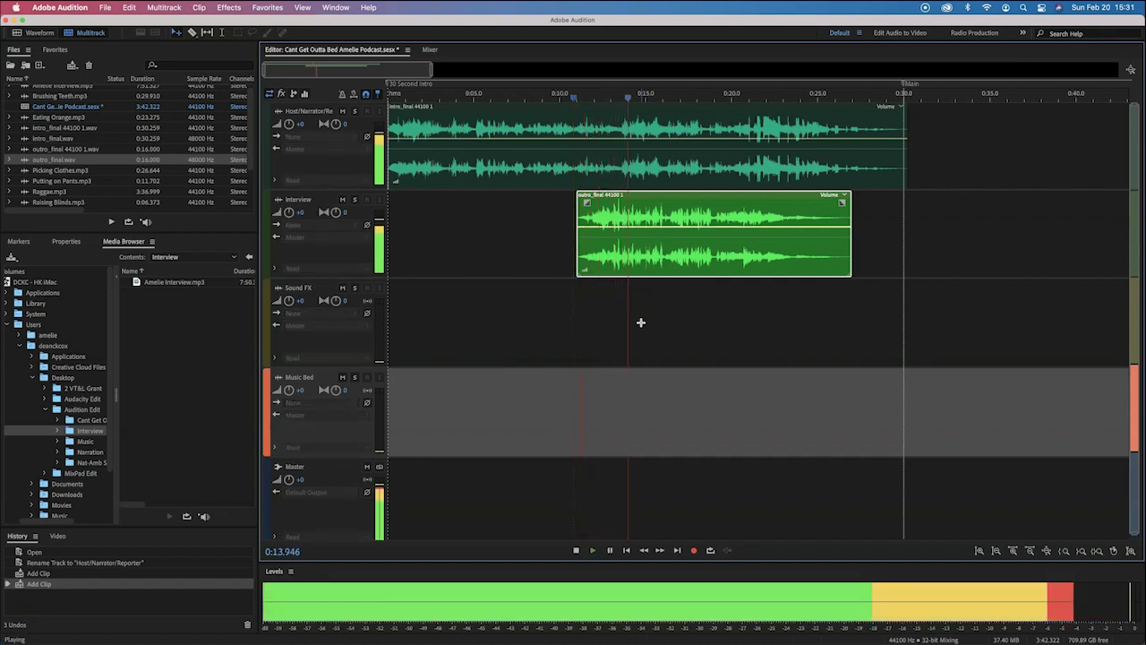
click(627, 213)
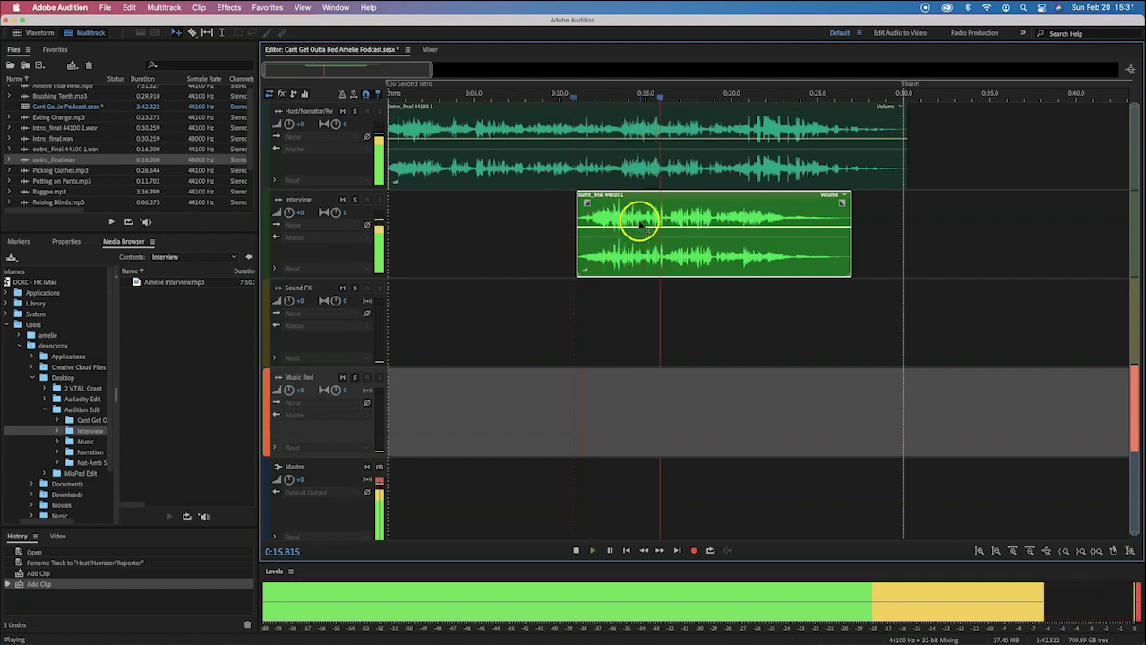
key(space)
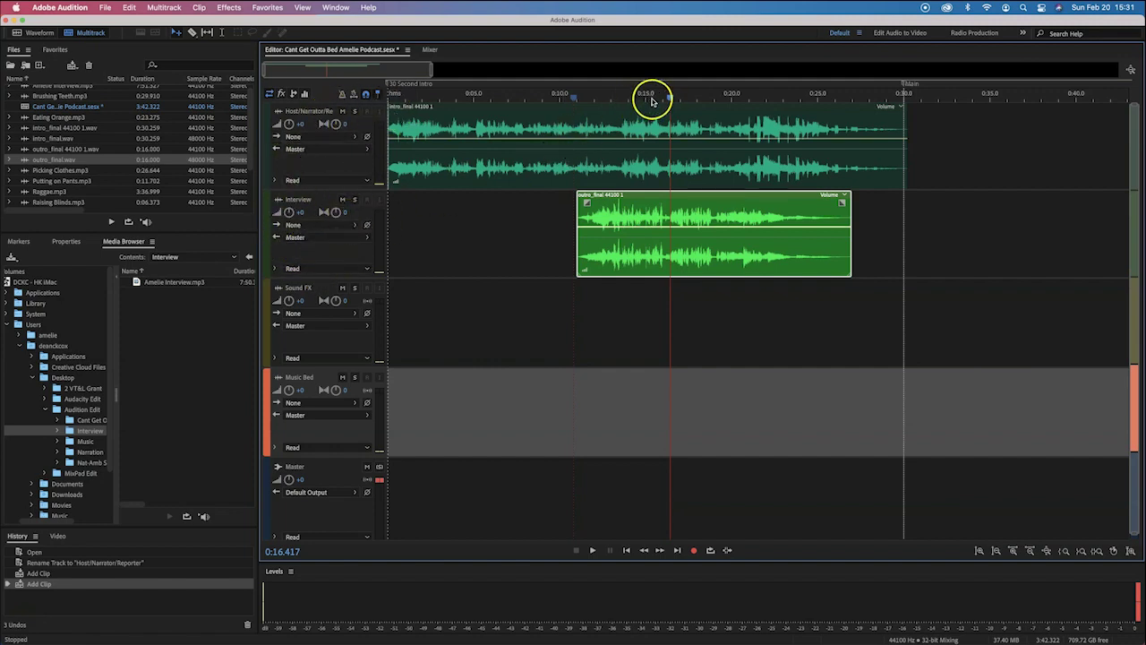
Solo the Host/Narrator track, play from about 0:10 to hear it alone, and turn the solo off after stopping.
drag(671, 99, 559, 97)
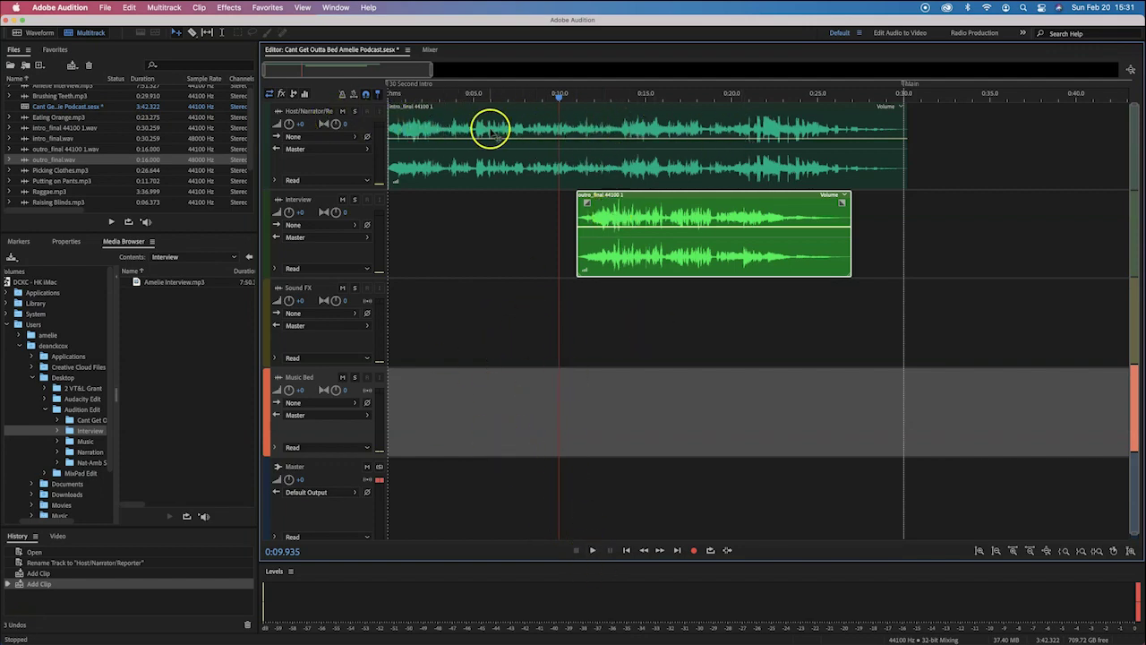
click(355, 113)
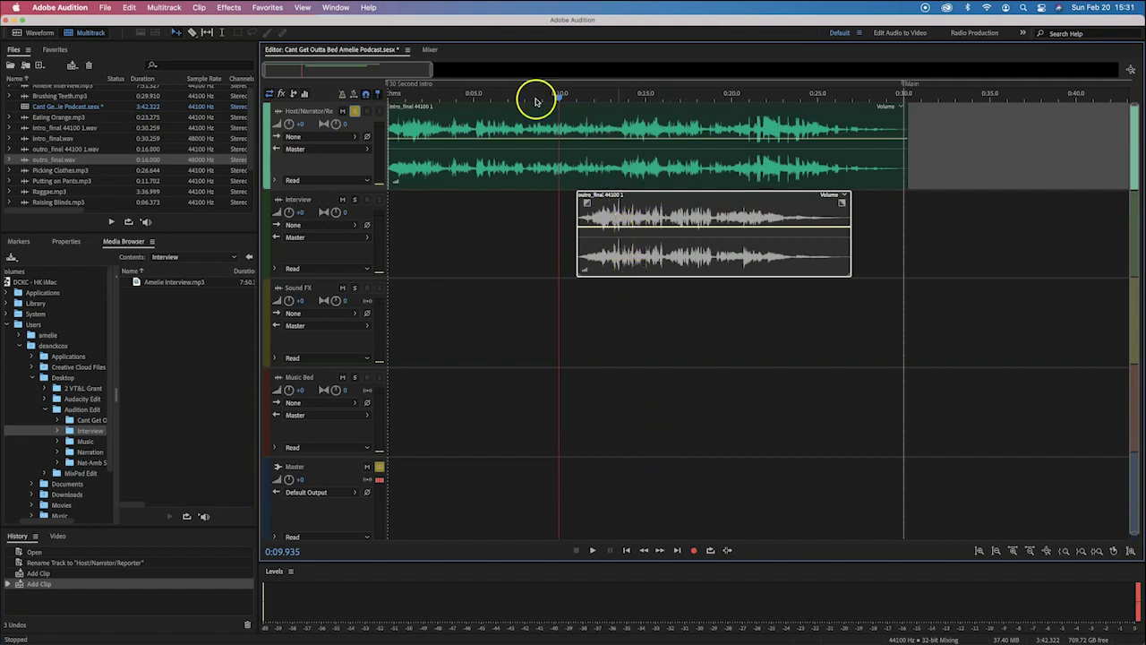
key(space)
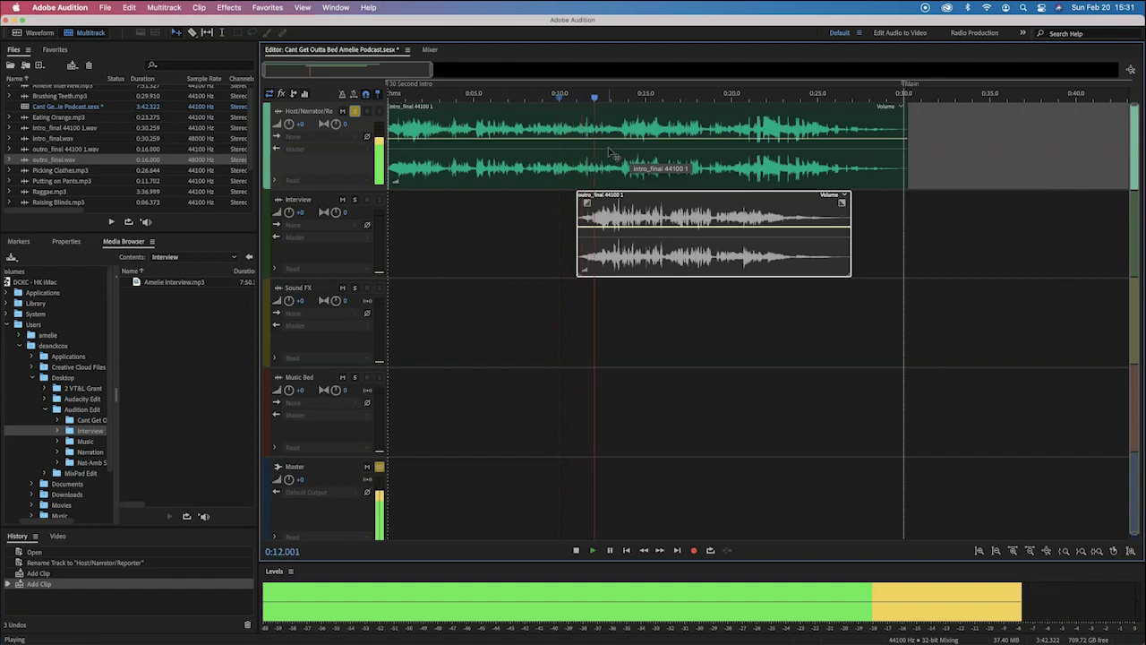
key(space)
click(355, 111)
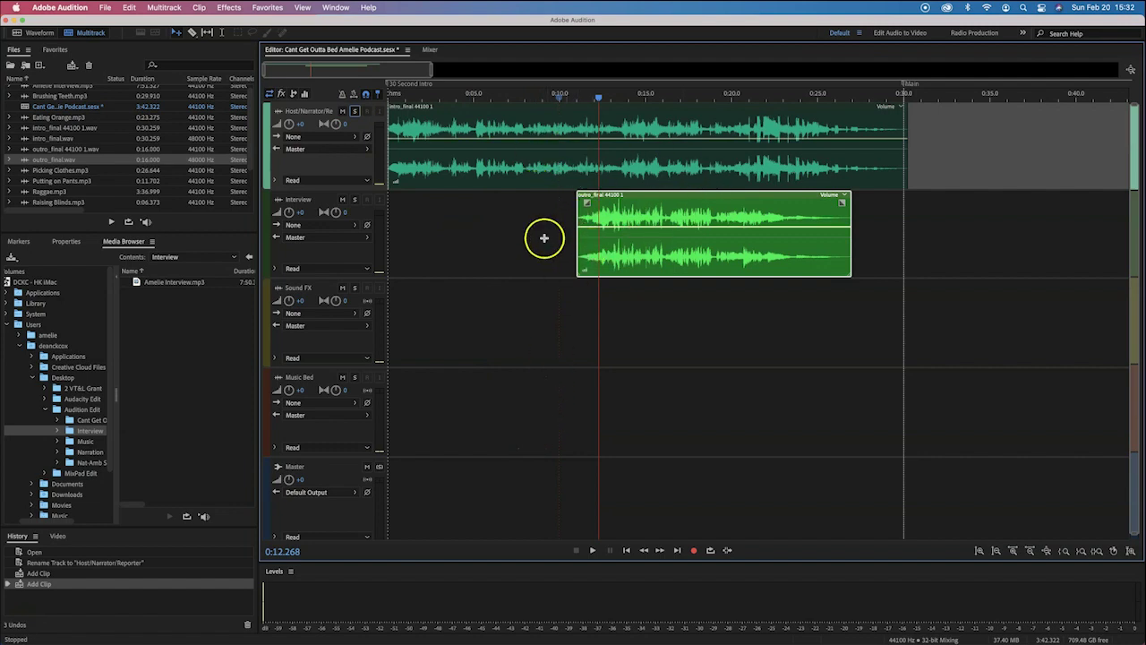
Mute the Host/Narrator track, play the outro clip on the Interview track alone, and unmute the track after stopping.
click(343, 111)
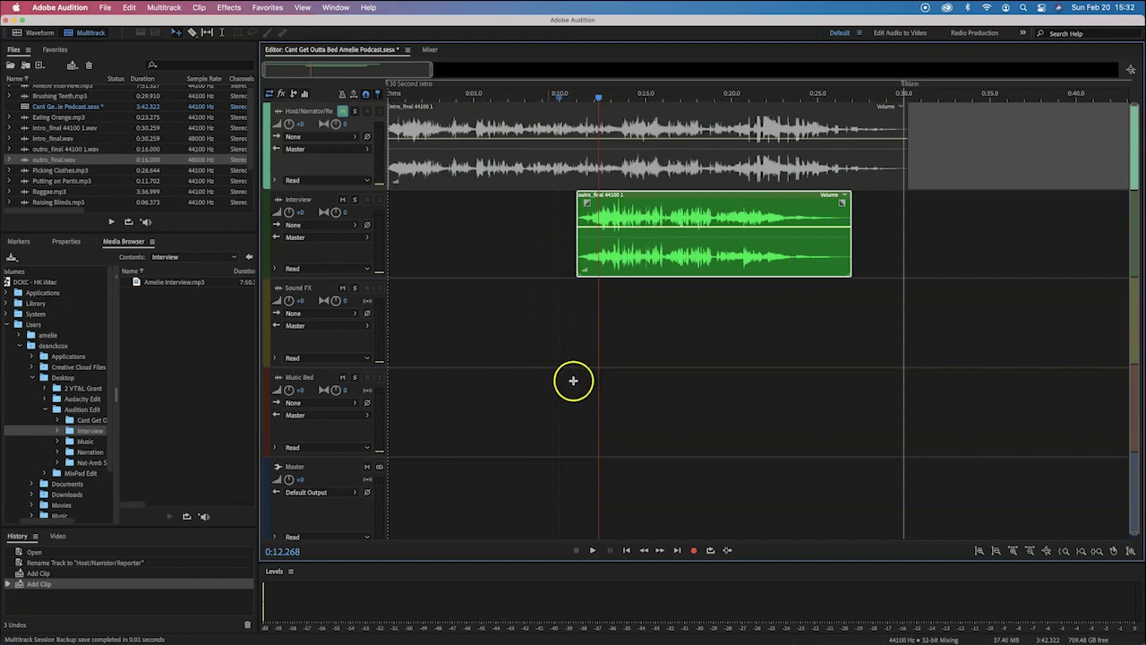
key(space)
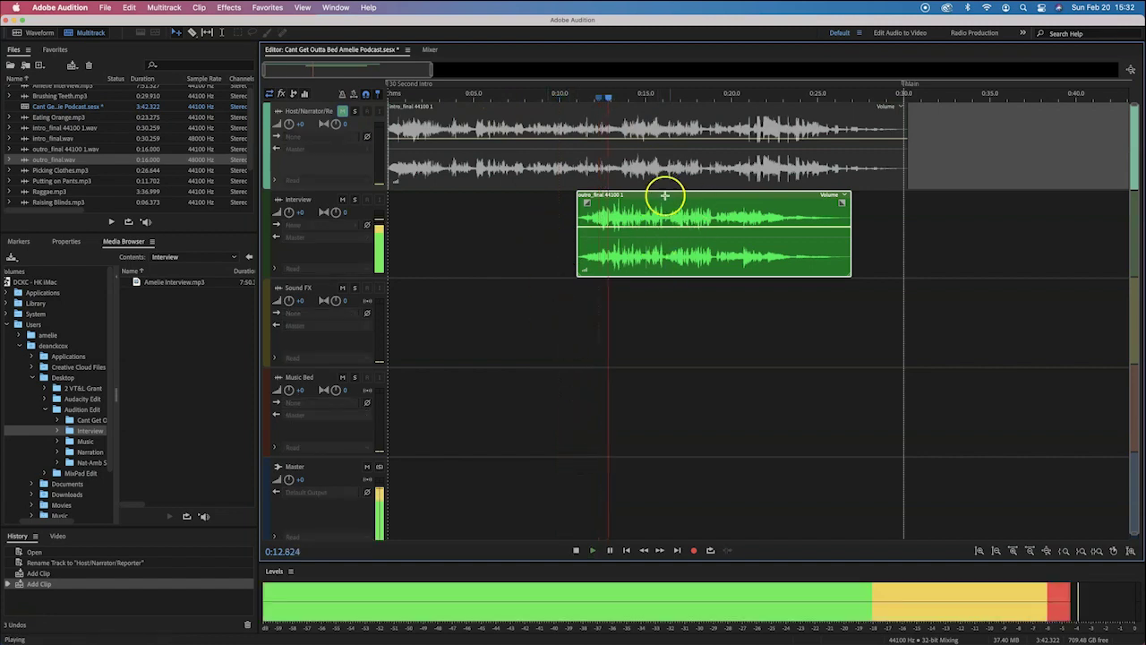
key(space)
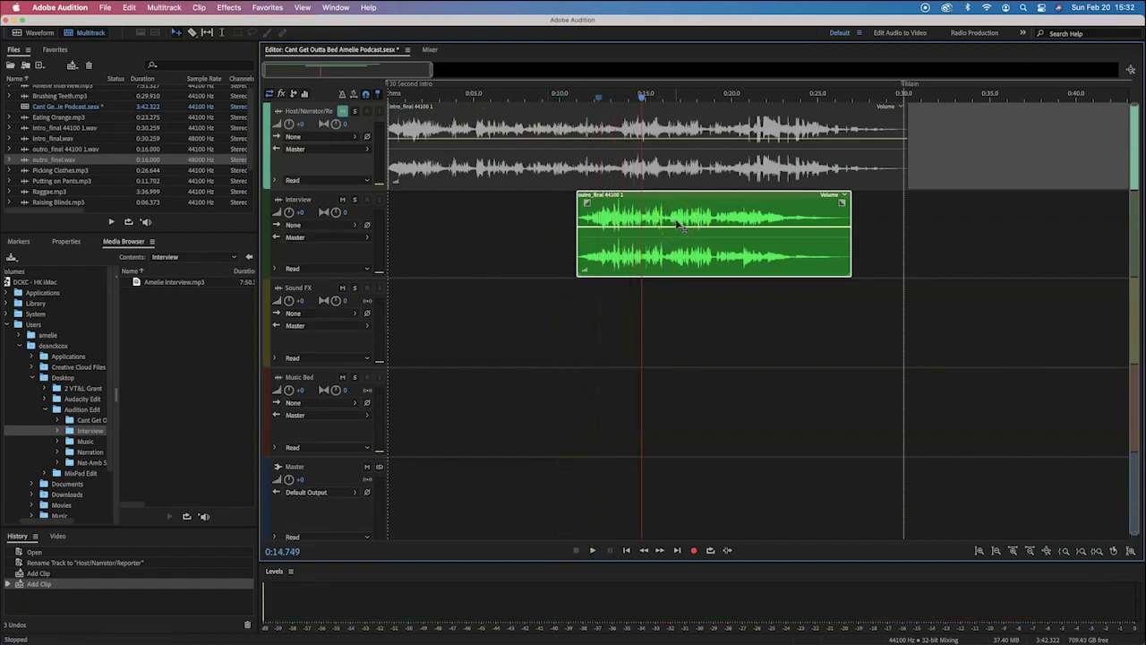
click(342, 111)
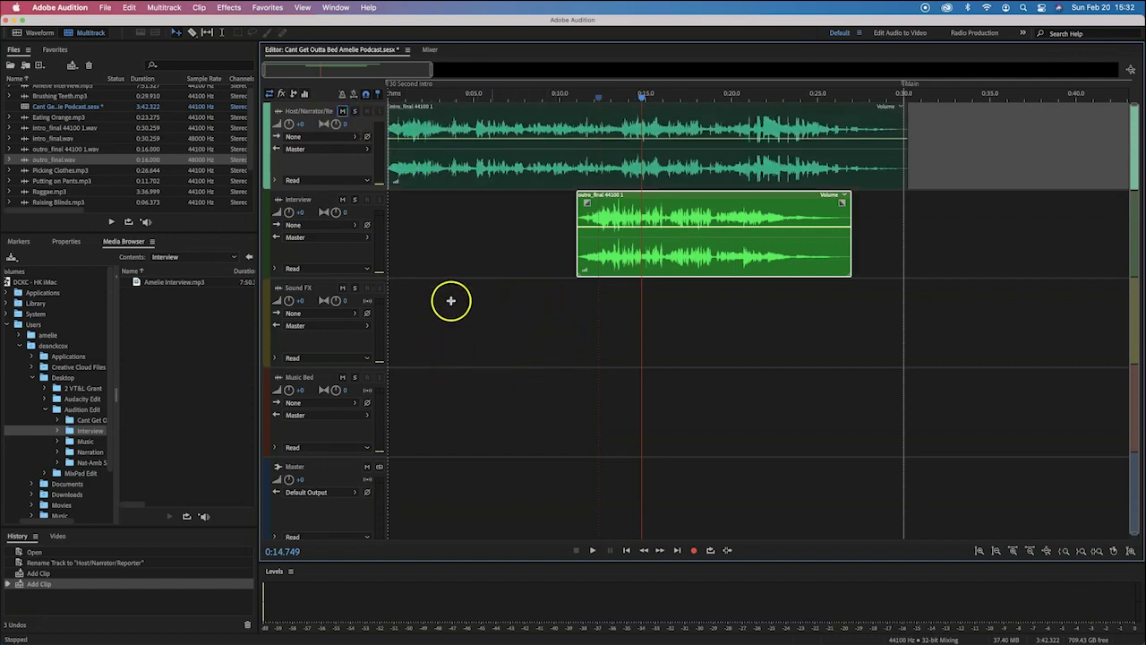
Delete the outro clip from the Interview track.
click(500, 328)
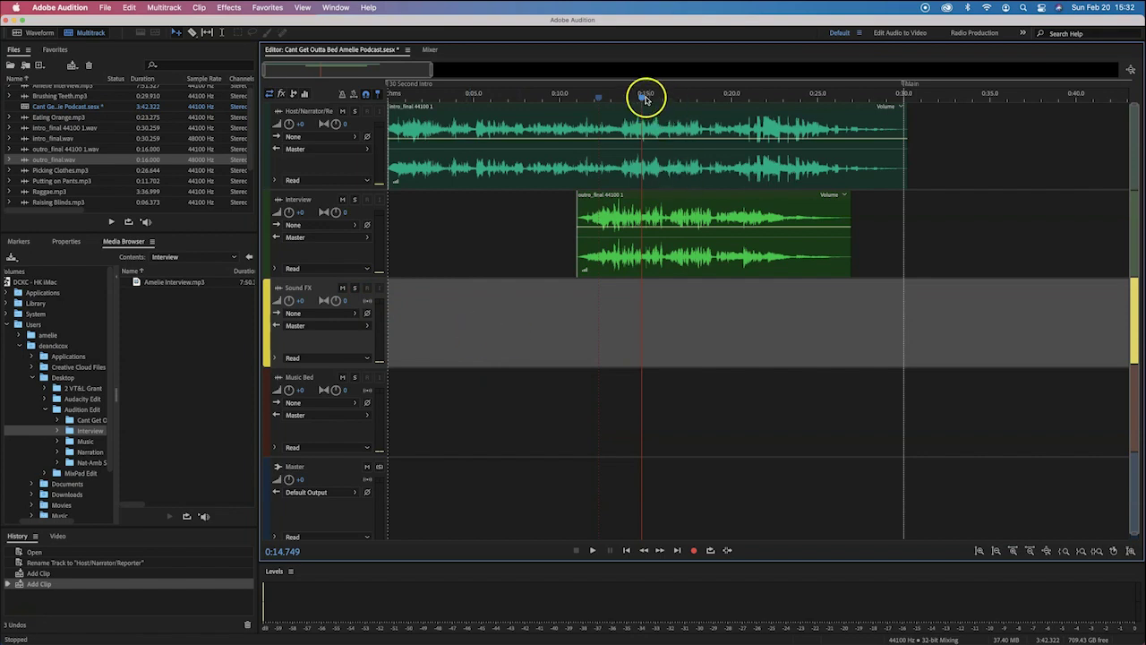
drag(639, 97, 616, 97)
key(space)
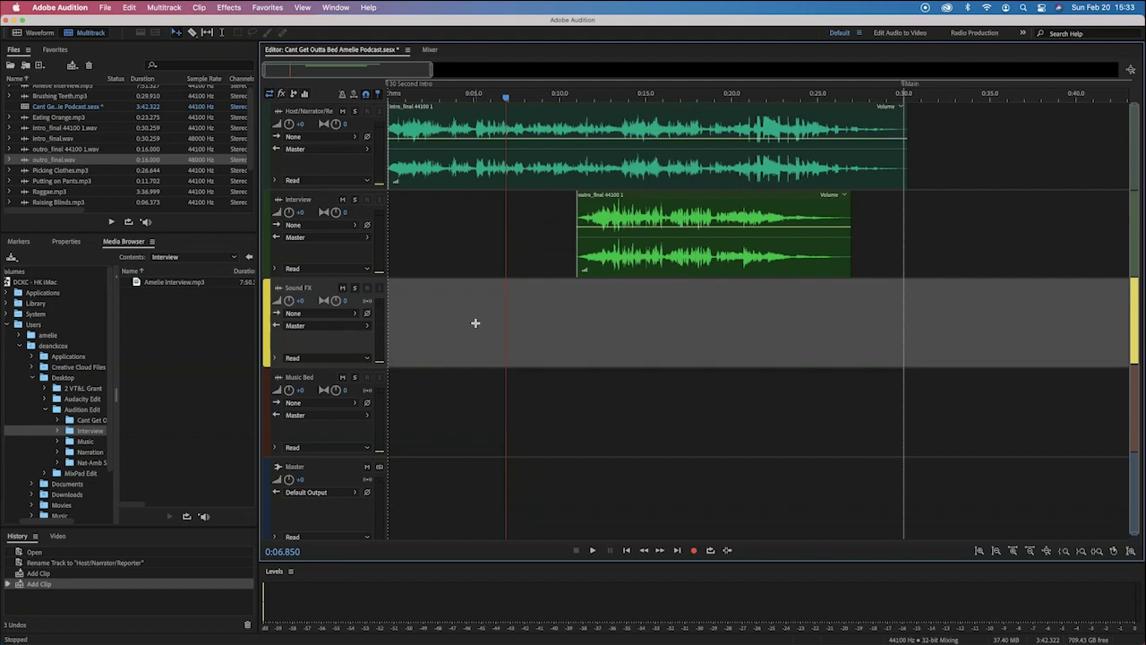
drag(476, 322, 549, 320)
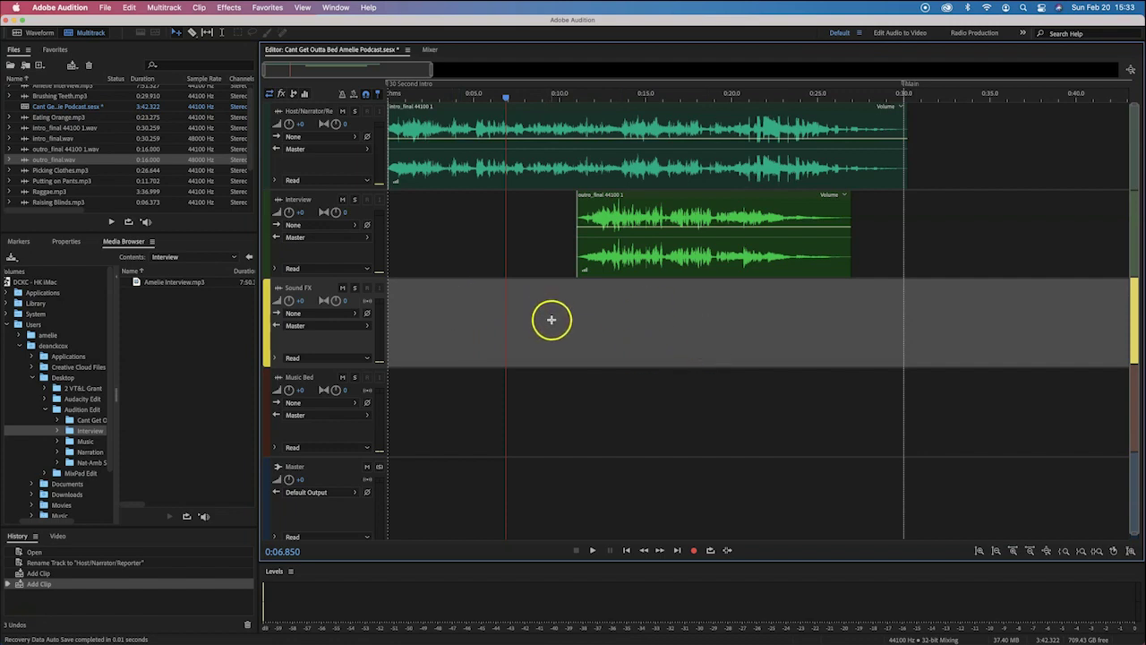
click(638, 195)
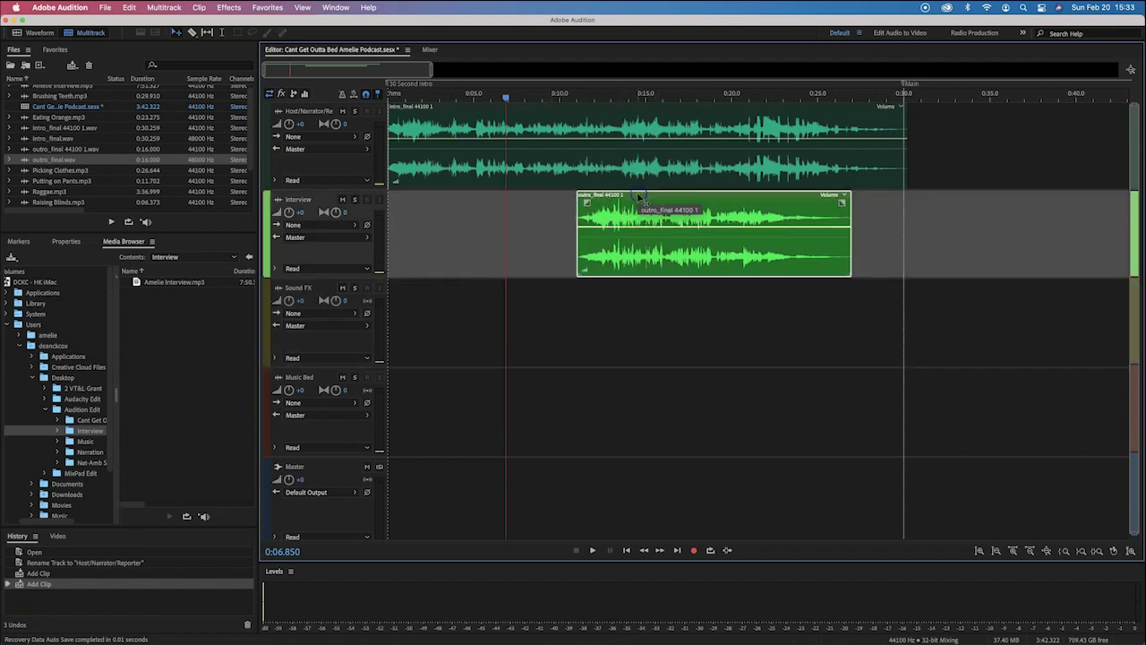
key(Delete)
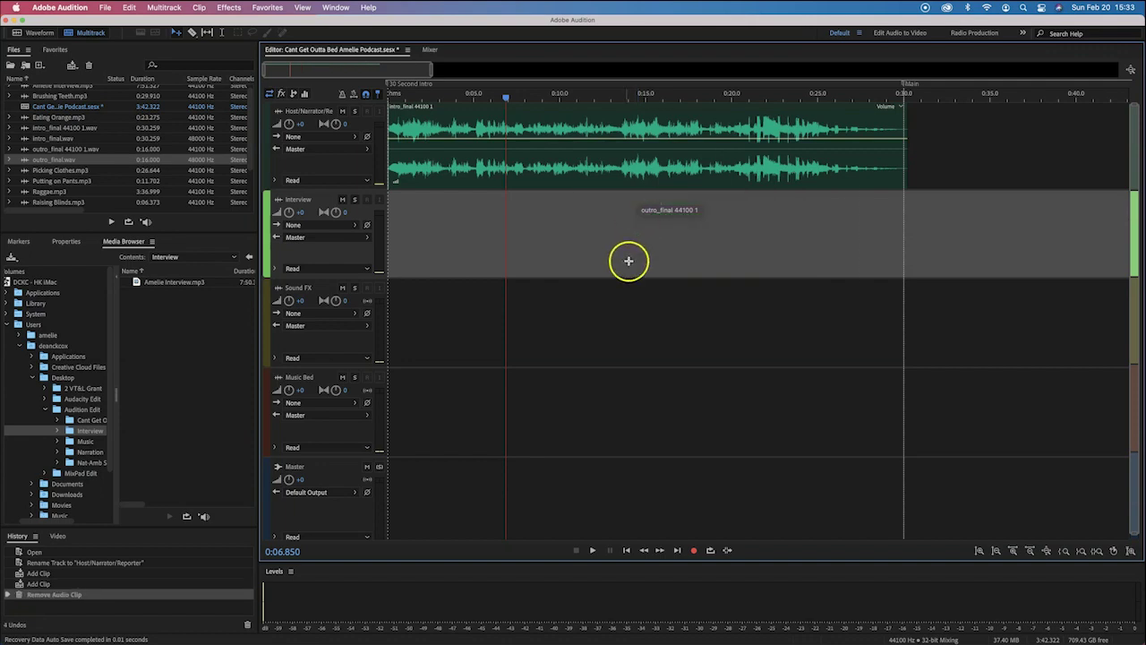
Open the interview MP3 in the waveform editor, play it from the start, about 1:44 and about 2:09, and stop playback.
click(289, 124)
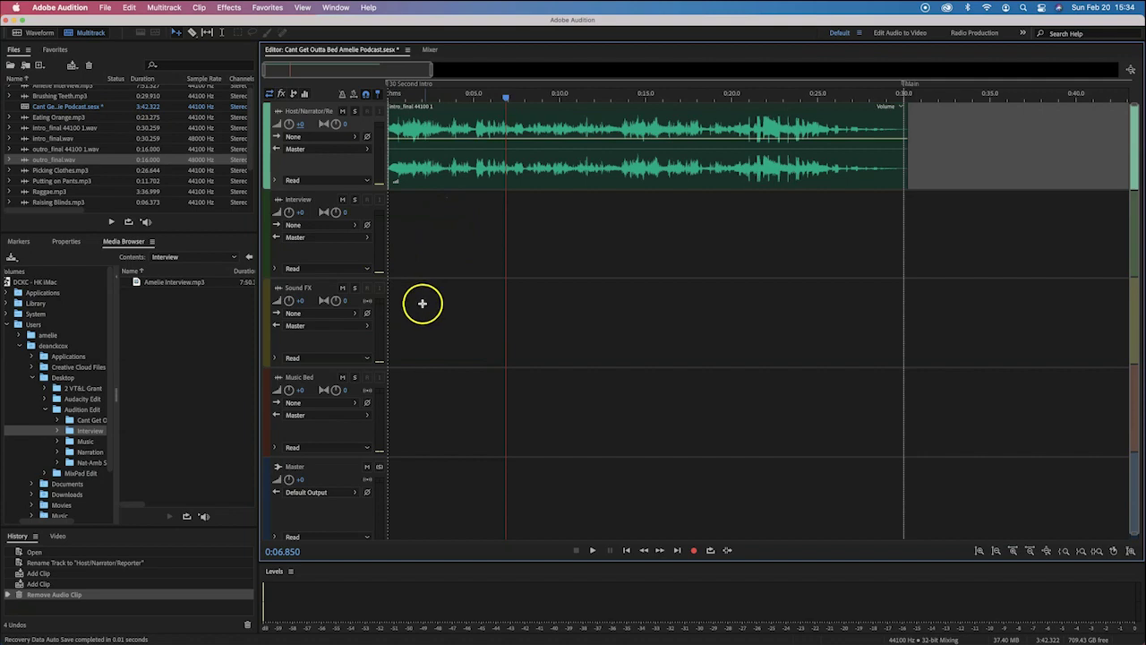
scroll(76, 148, up, 1)
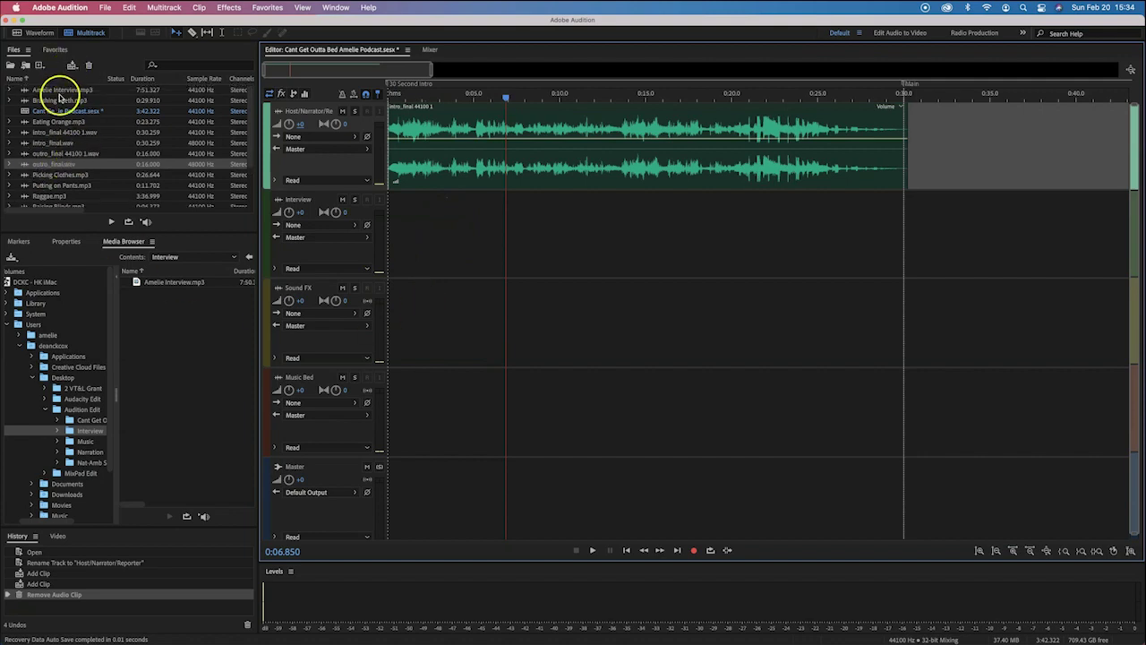
double_click(59, 90)
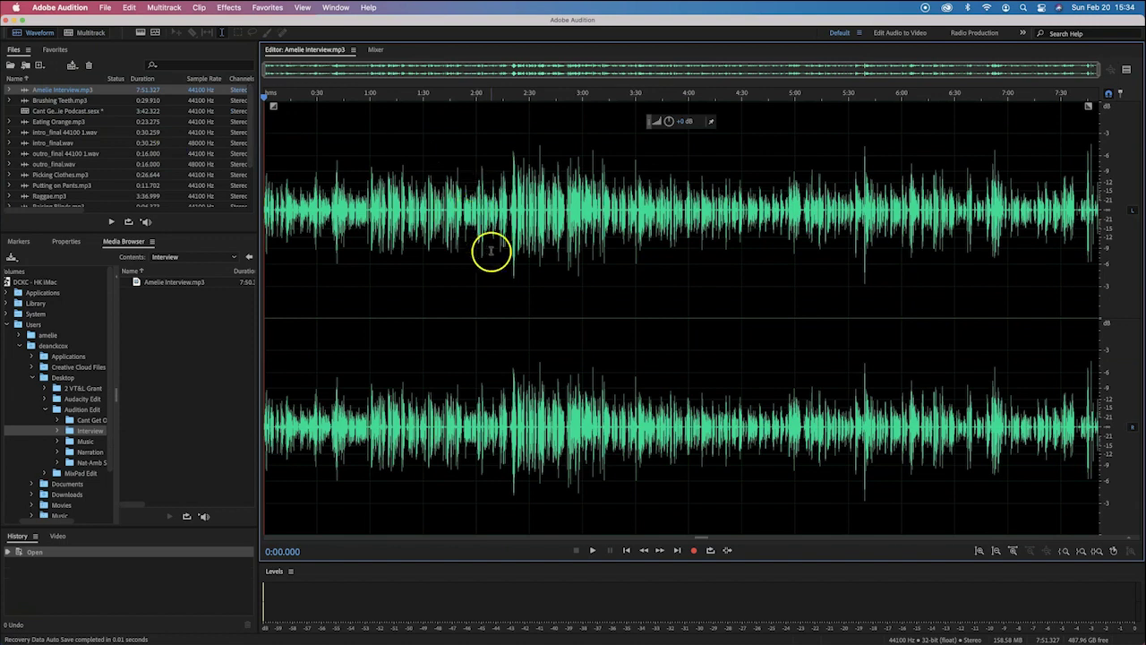
key(space)
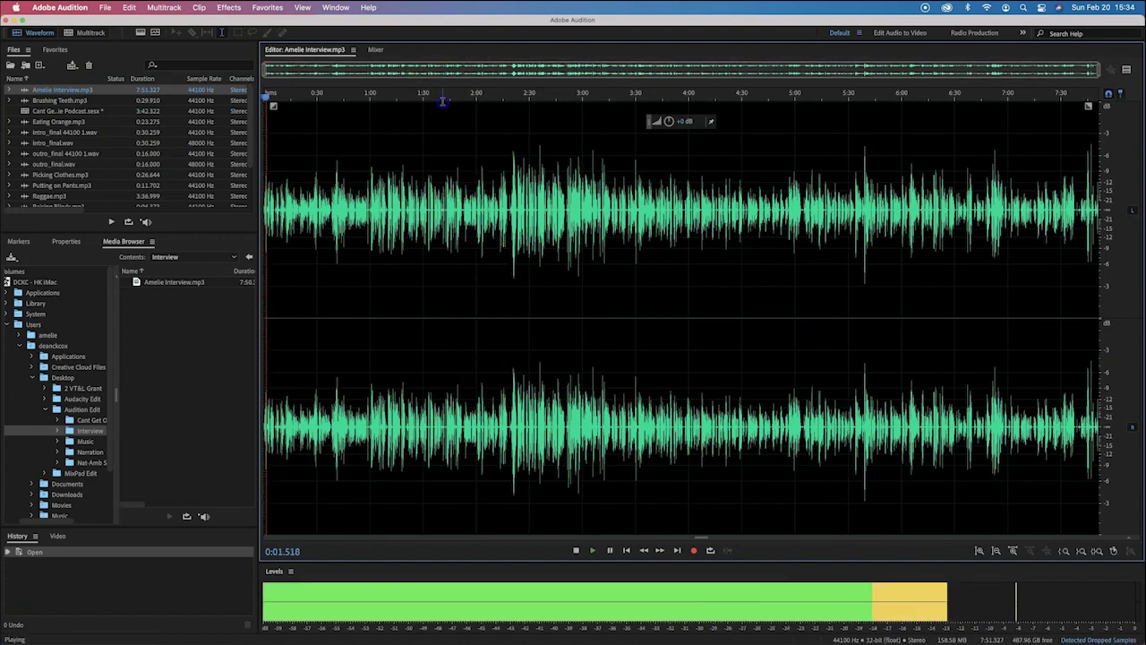
click(446, 96)
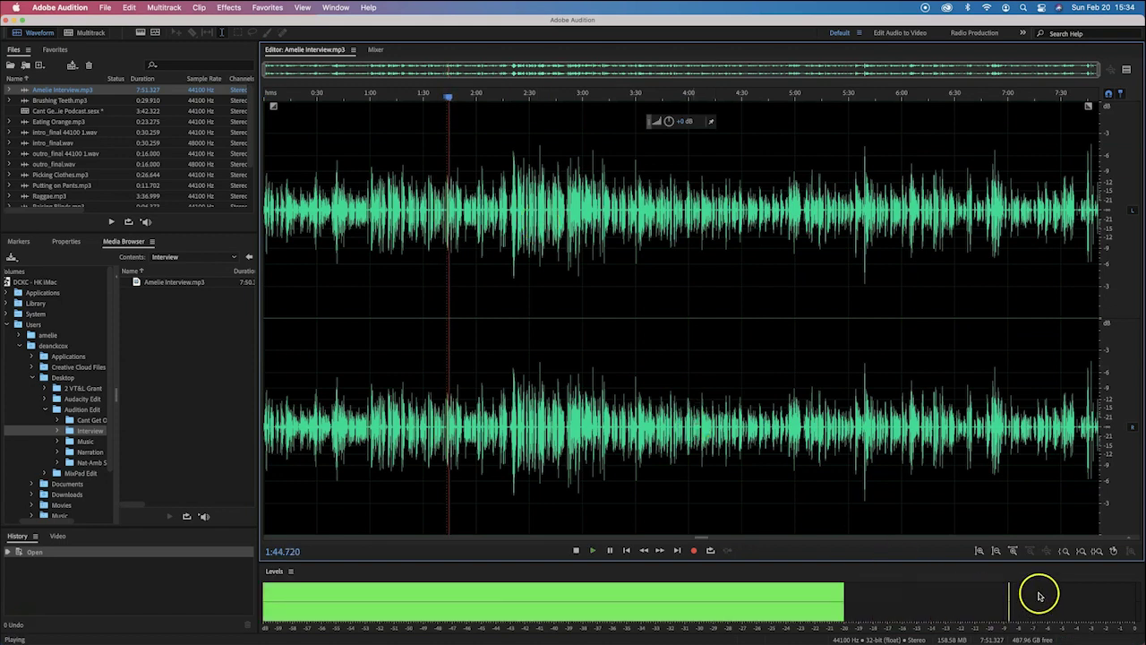
click(491, 96)
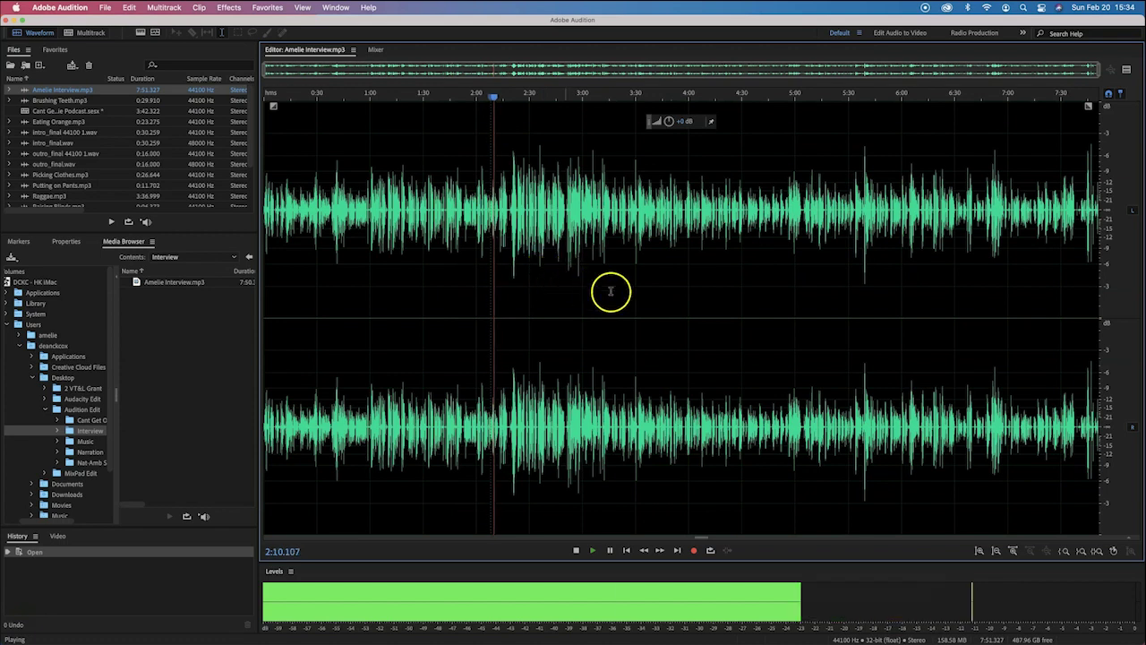
key(space)
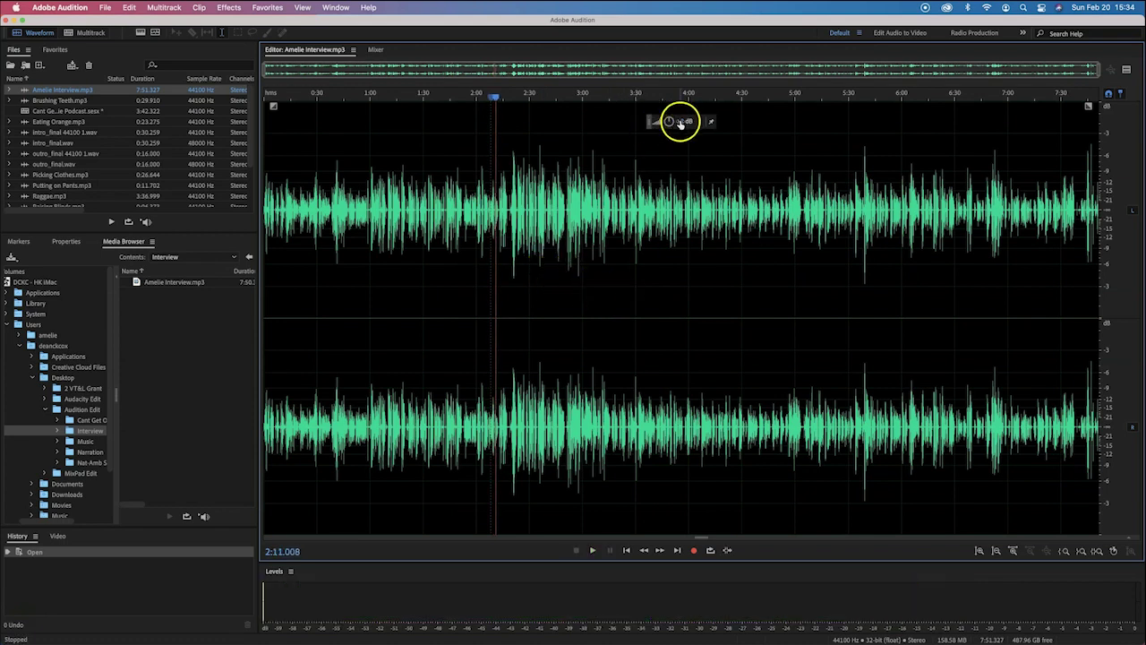
Try lowering the amplitude of the whole interview recording, and undo the Amplify change.
mouse_move(683, 123)
mouse_down()
mouse_move(695, 108)
mouse_move(699, 130)
mouse_move(694, 114)
mouse_move(682, 125)
mouse_up()
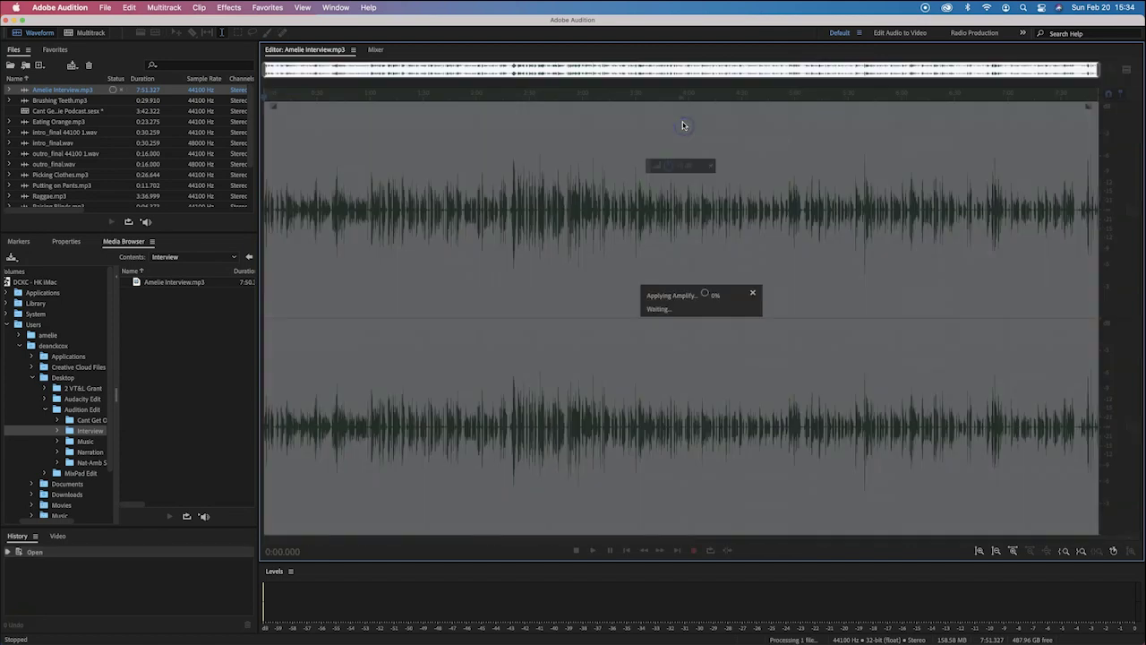
click(685, 172)
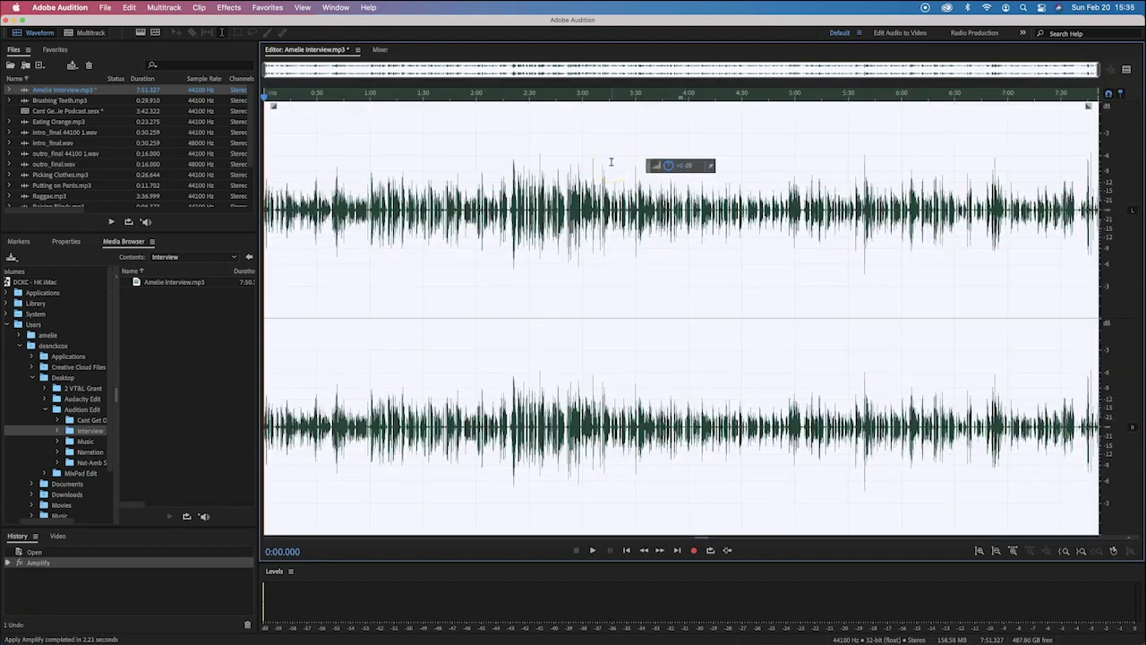
key(super+z)
click(583, 154)
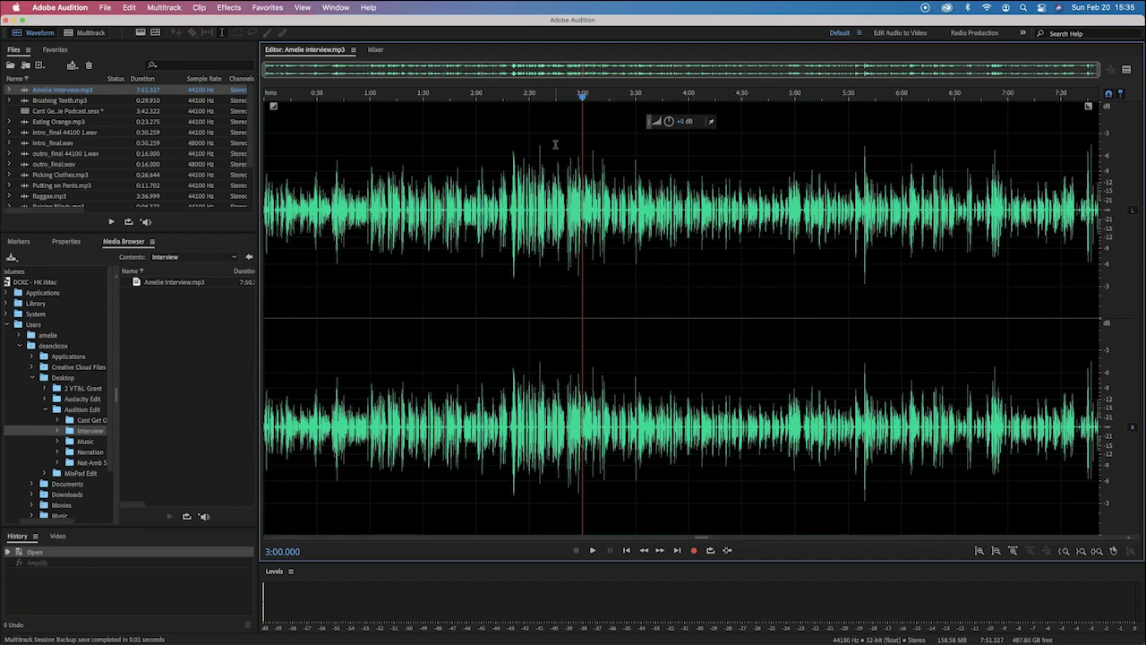
Return to the podcast's multitrack session.
double_click(77, 111)
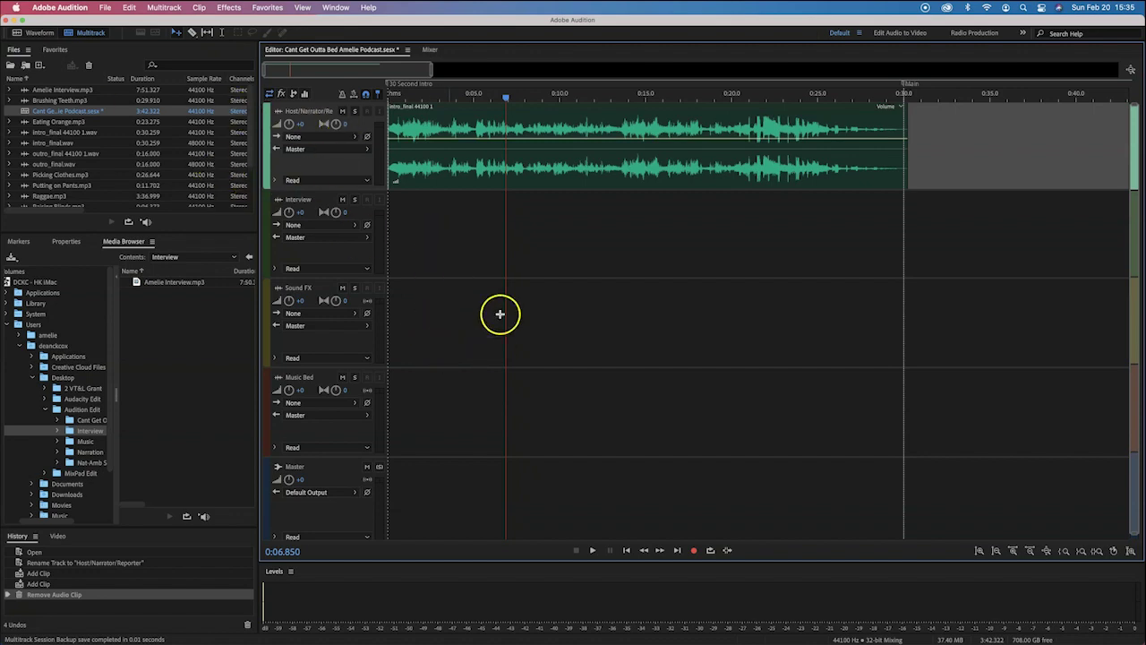
Open Little Lamb Noisy.mp3 from the Audition Edit folder in the waveform editor and play it through.
click(81, 411)
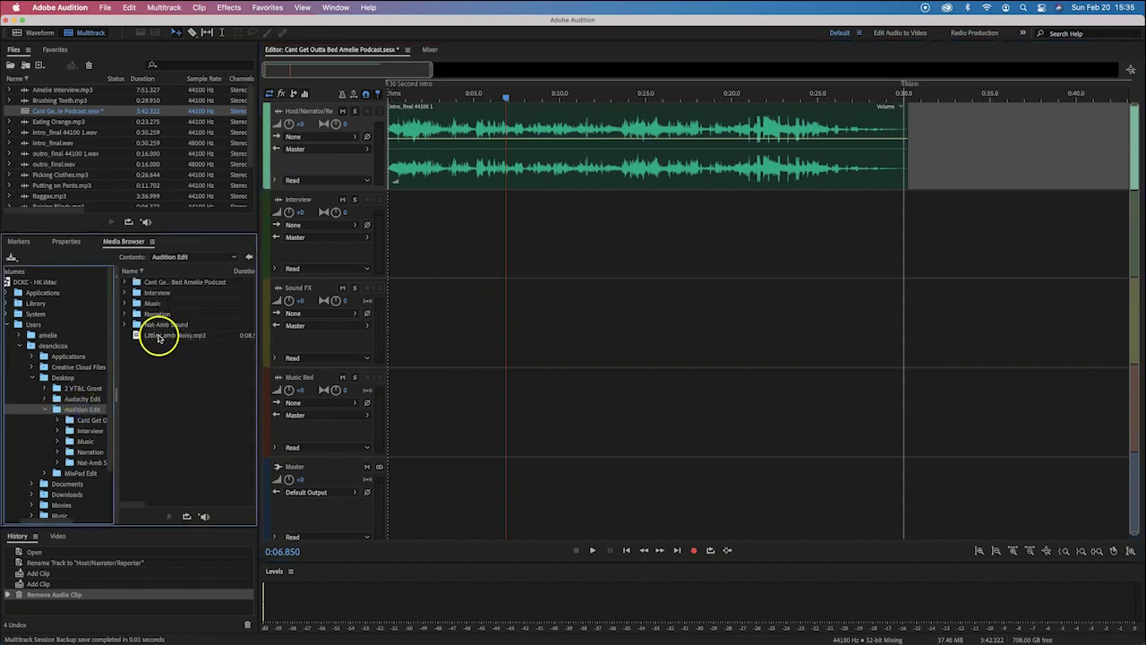
double_click(159, 338)
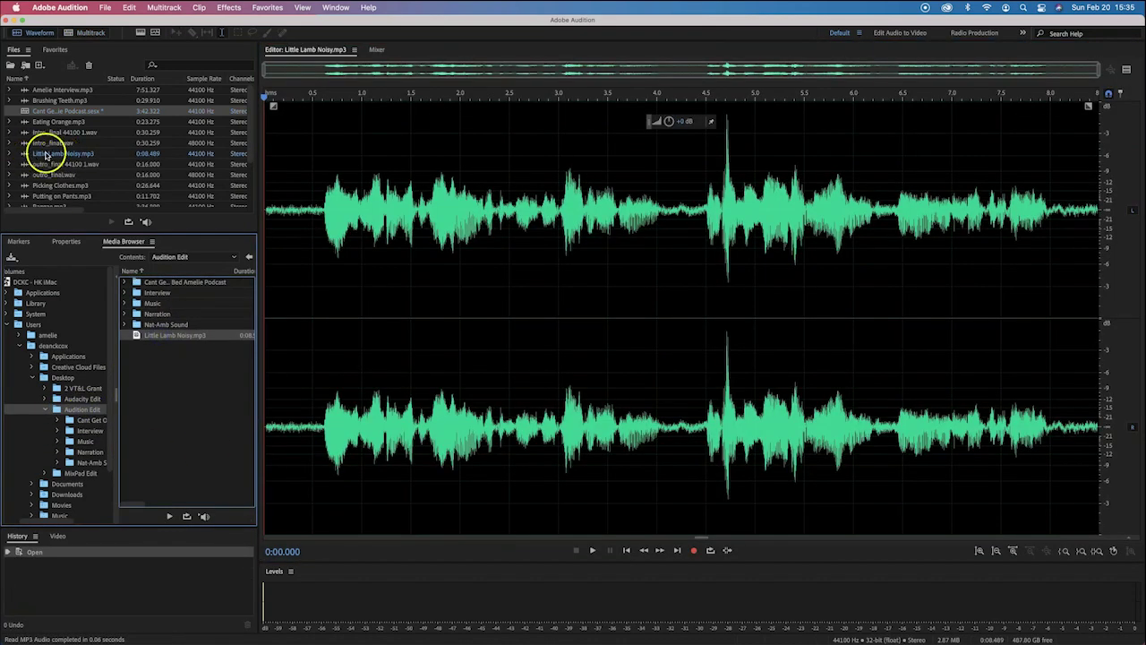
key(space)
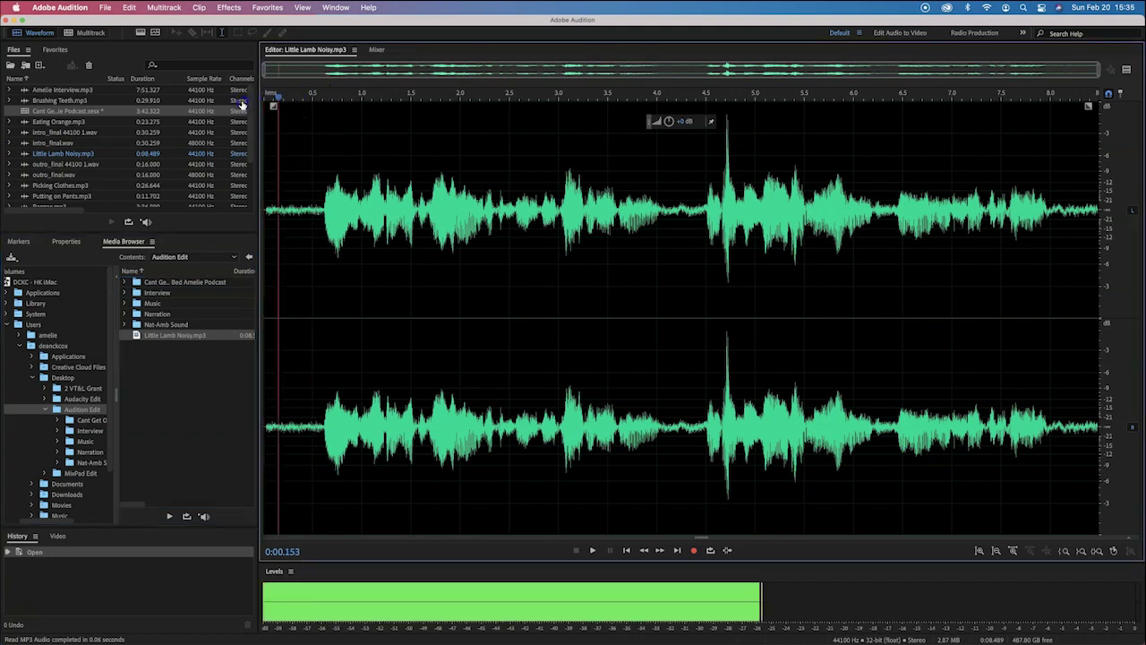
key(space)
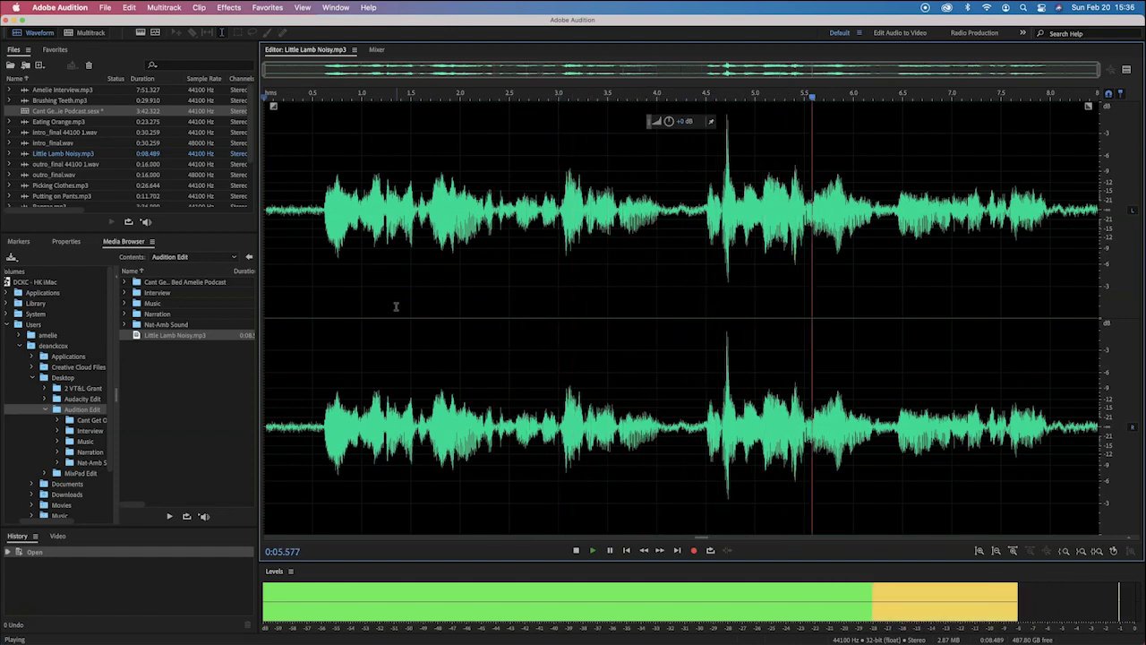
key(XF86AudioRaiseVolume)
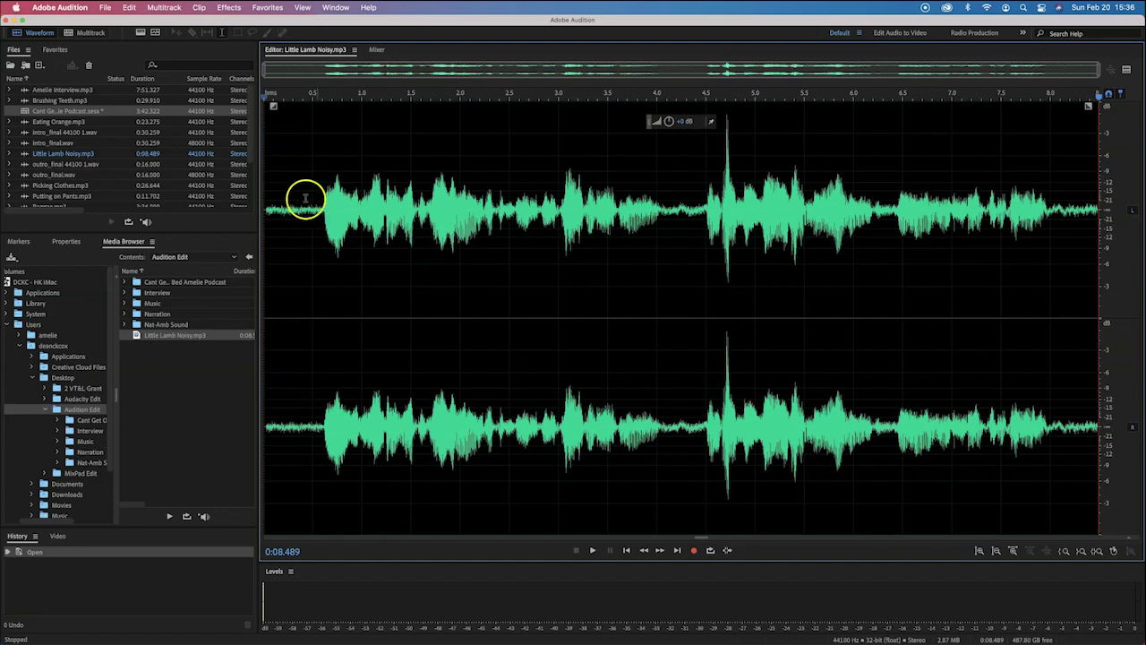
Inspect the voice-free stretches of the recording at its opening, near 4.1 s, near 6.2 s and from 8.0 s to the end.
drag(320, 210, 261, 213)
key(space)
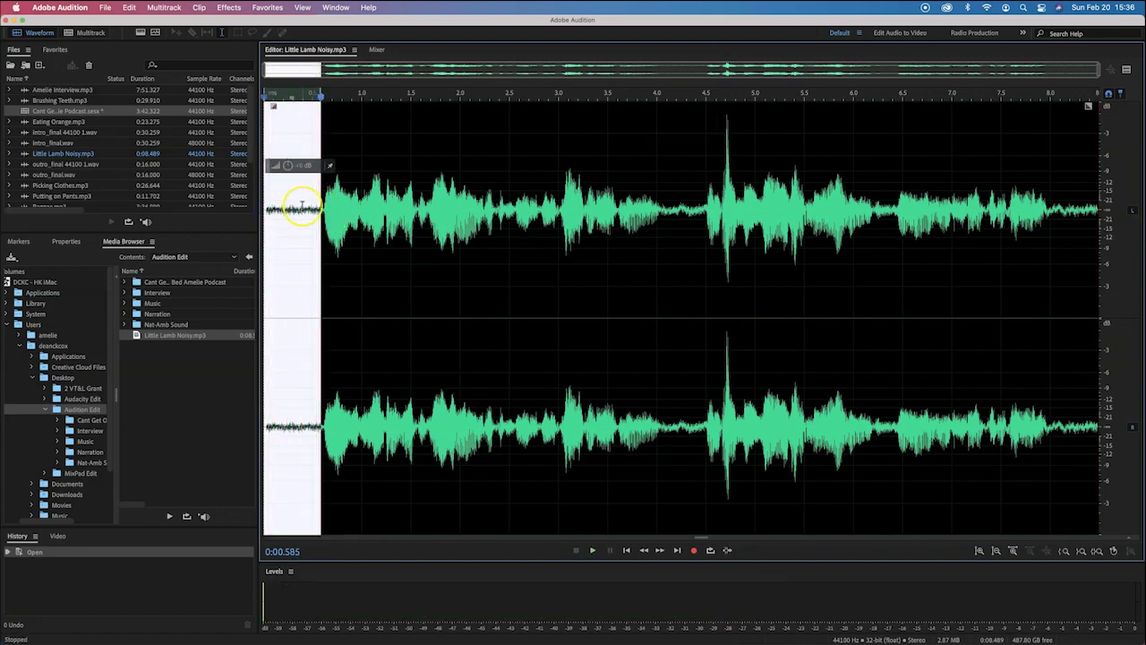
click(377, 146)
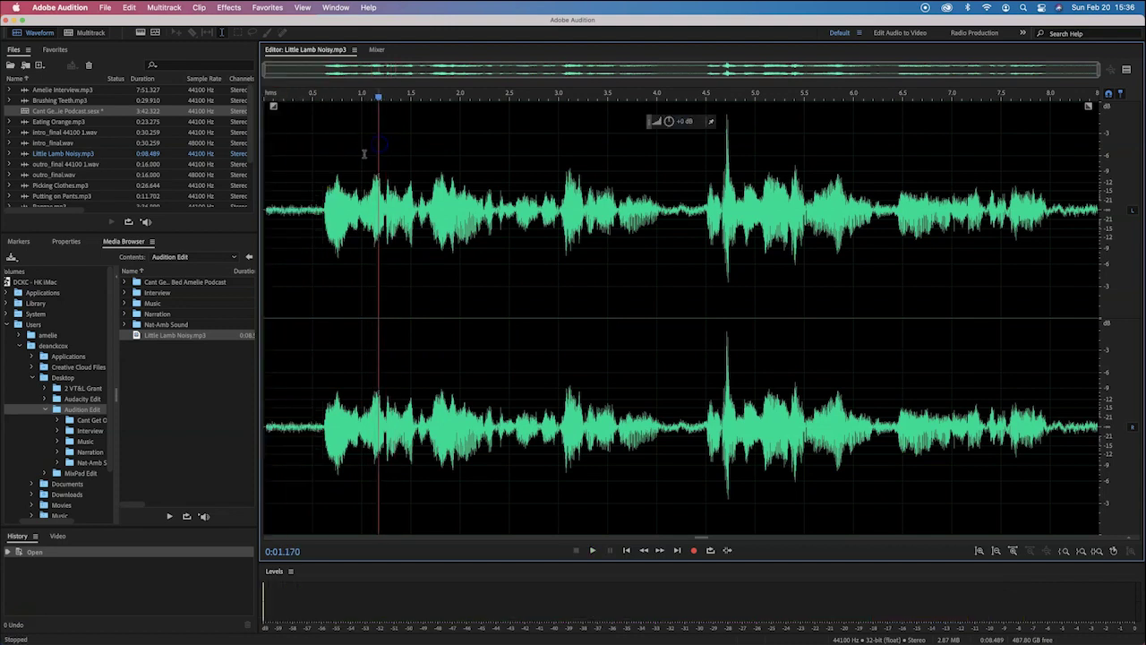
mouse_move(302, 201)
mouse_down()
mouse_move(266, 205)
mouse_move(320, 209)
mouse_up()
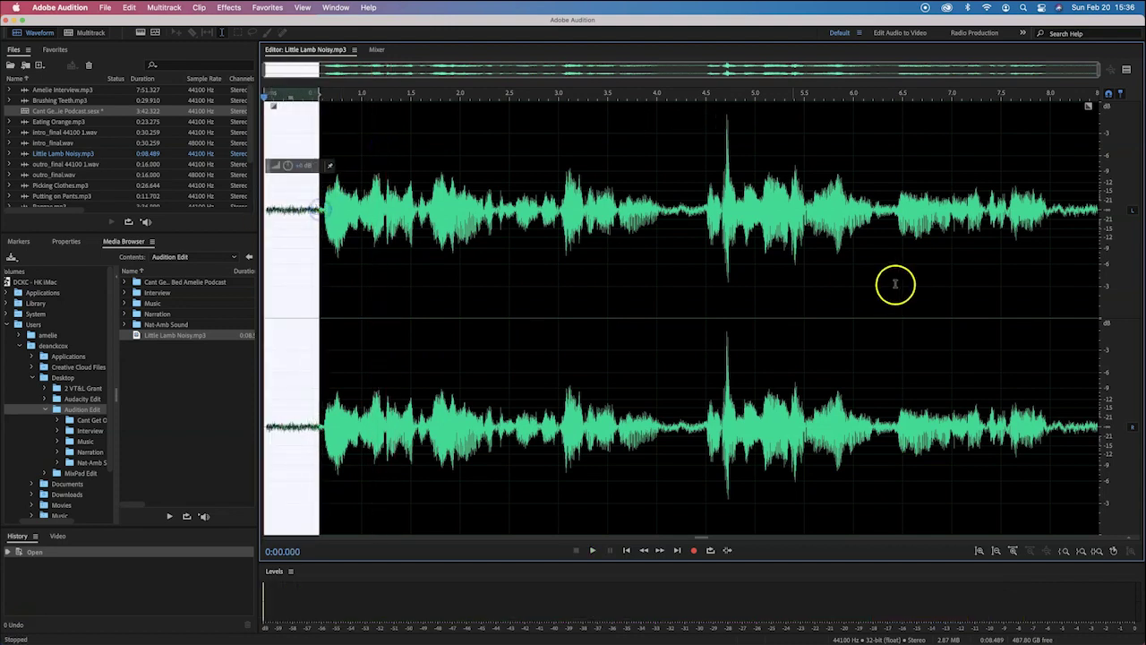
drag(662, 208, 700, 211)
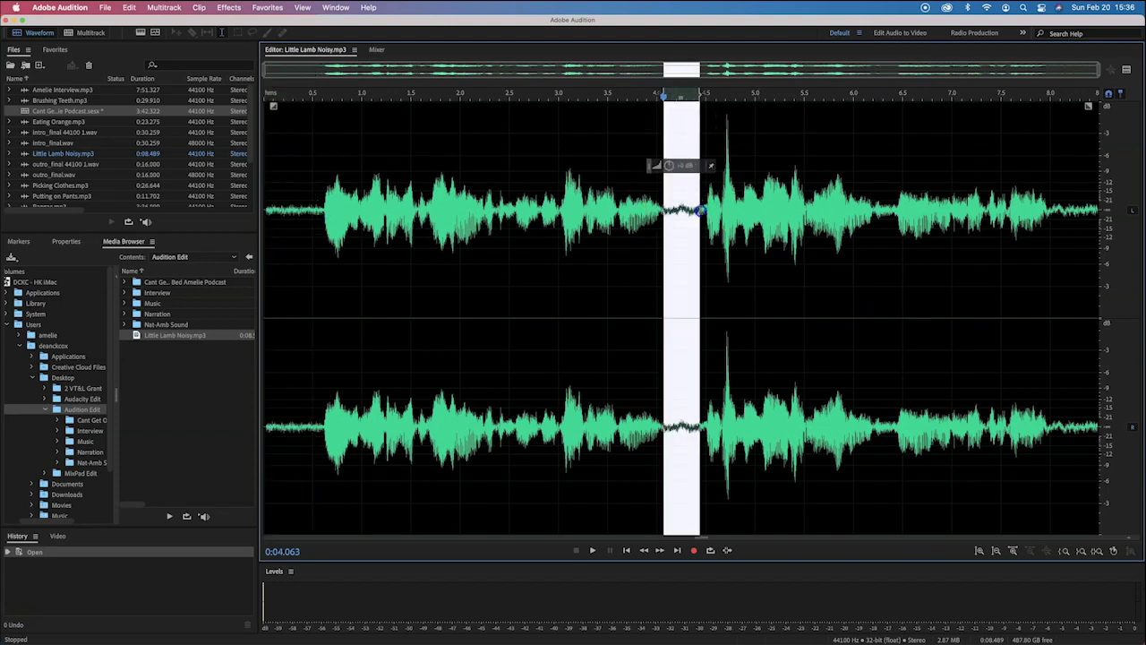
click(876, 211)
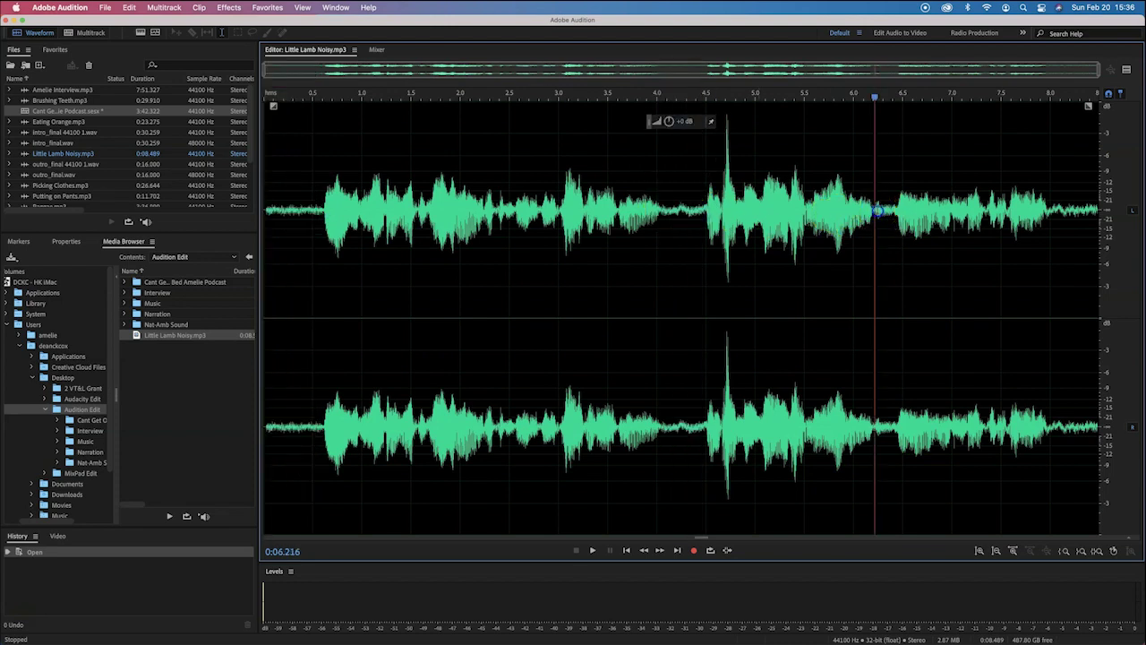
drag(876, 211, 891, 211)
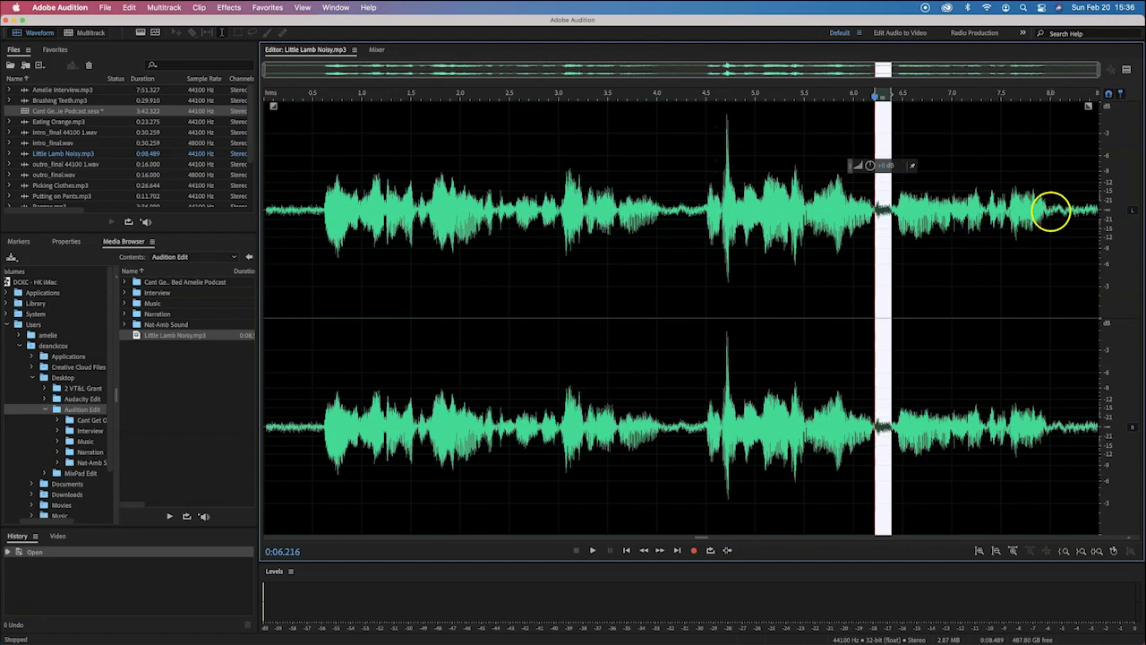
drag(1050, 212, 1103, 212)
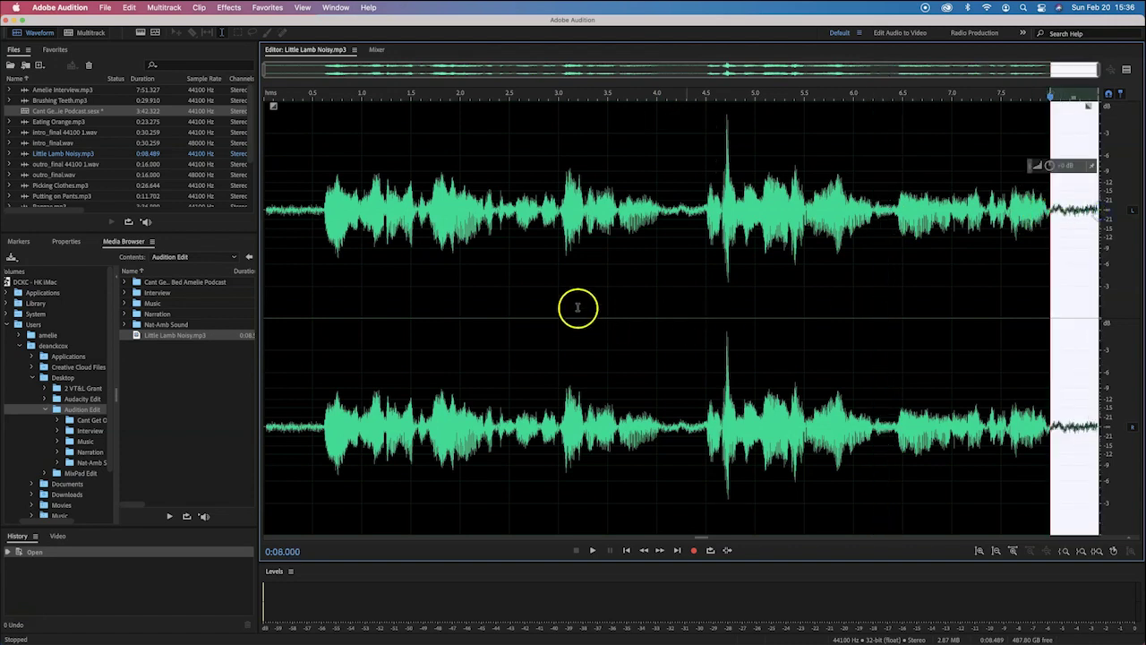
Mark the quiet opening again and play the recording from near its start to hear the background noise.
click(461, 287)
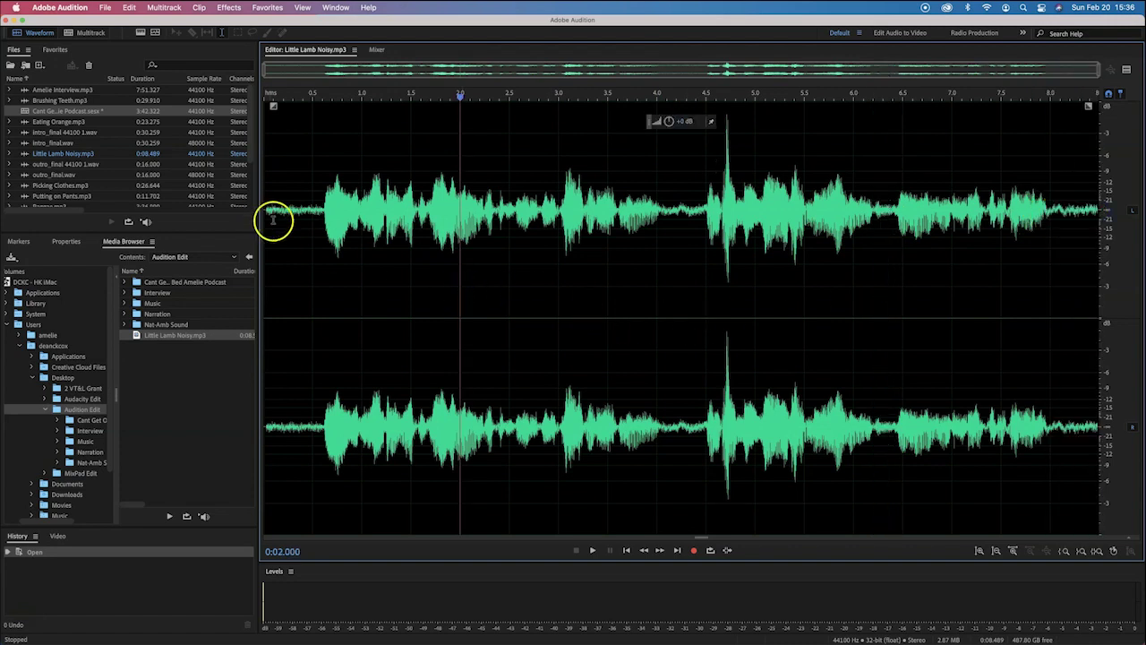
drag(320, 210, 265, 210)
click(280, 215)
click(415, 299)
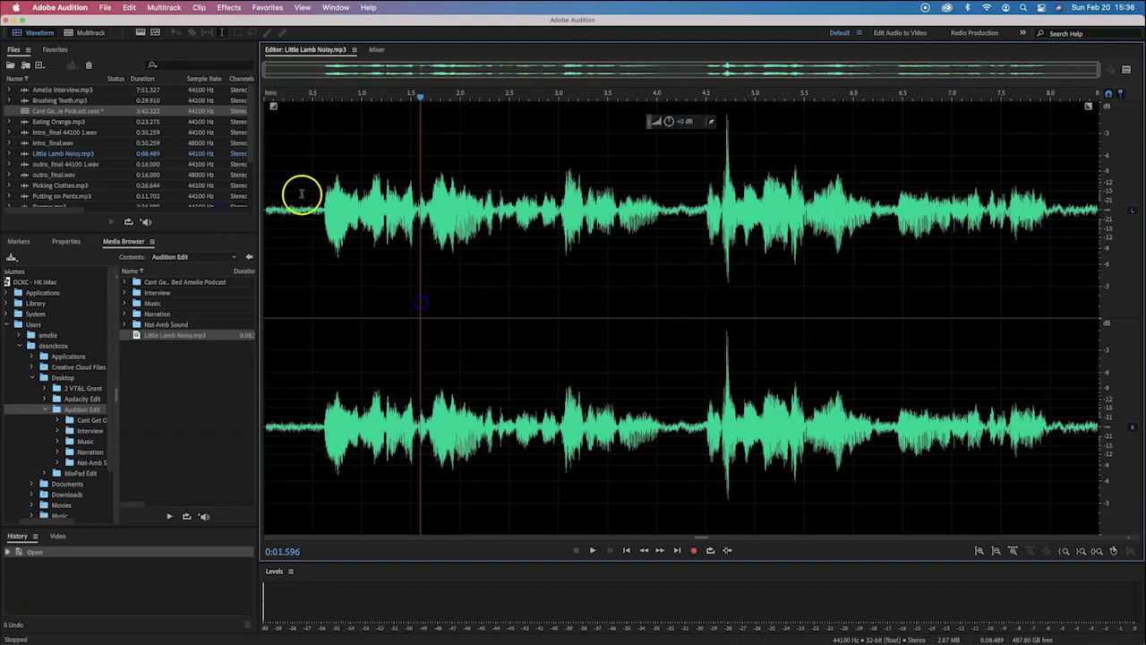
click(289, 164)
key(space)
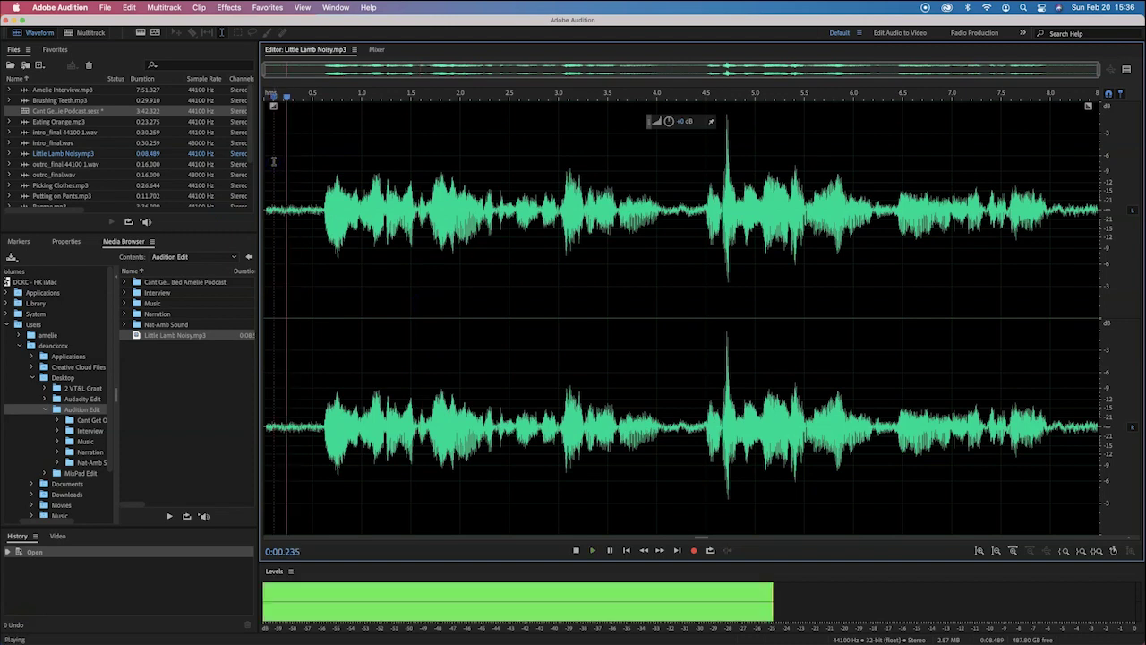
key(space)
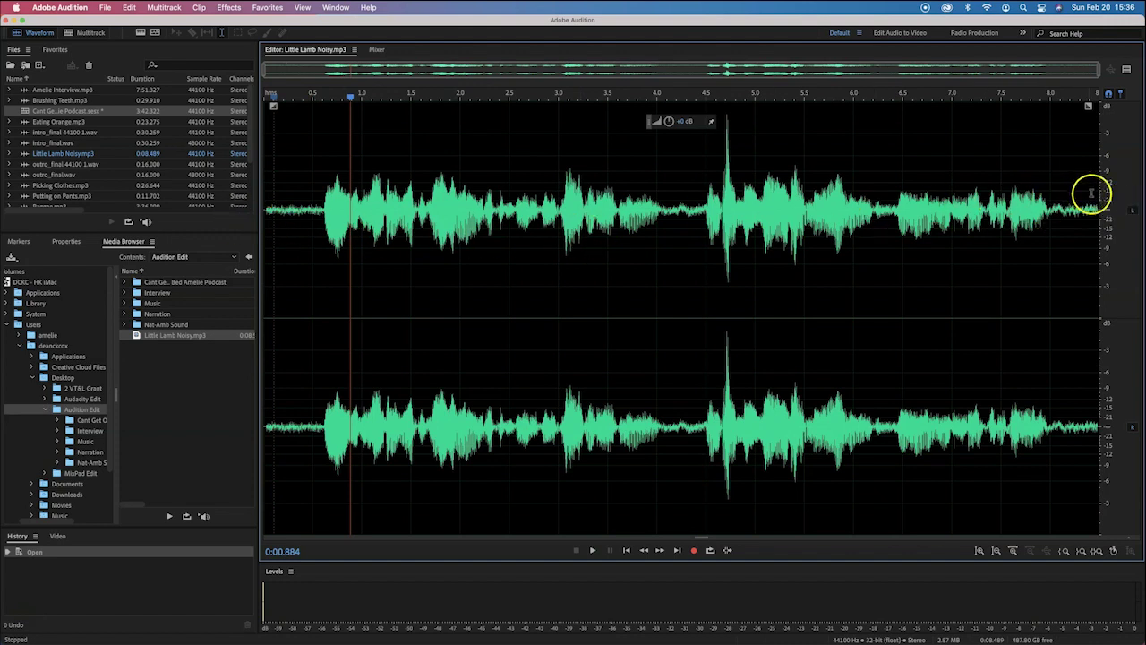
Examine where the noise-only lead-in meets the first words by marking and clearing selections over it.
click(472, 279)
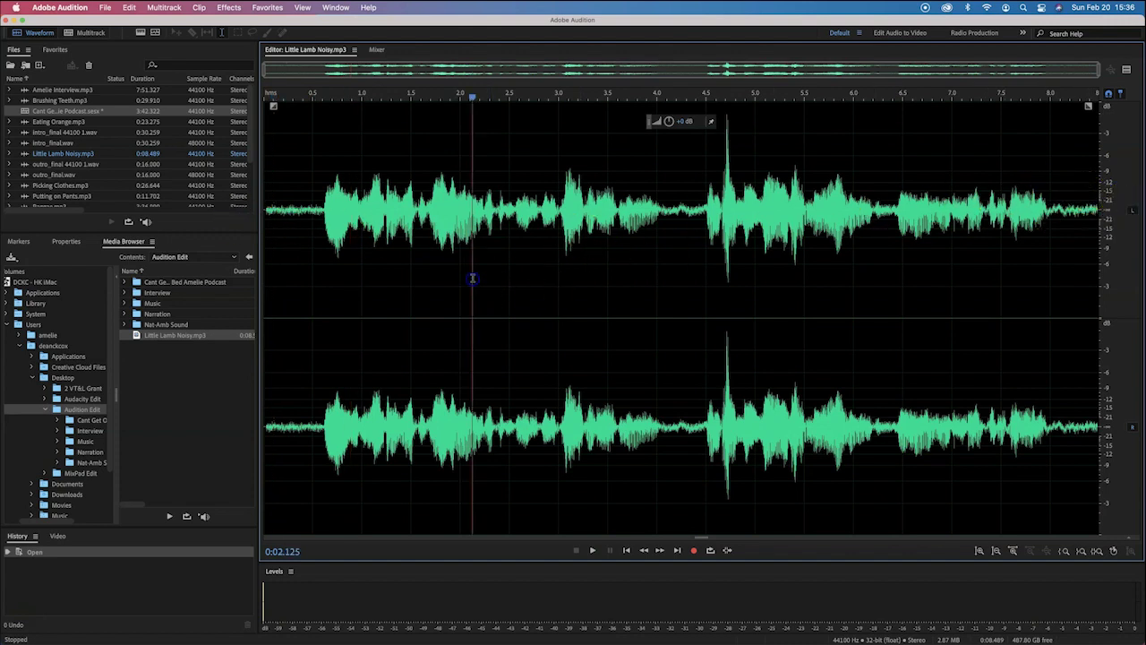
click(415, 277)
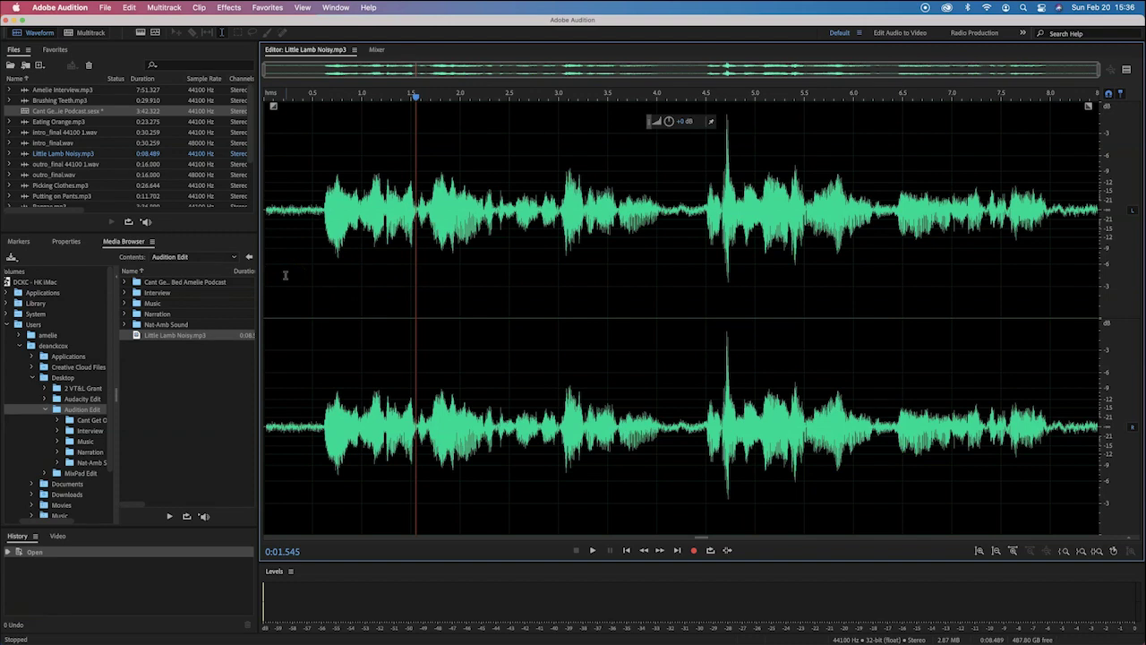
mouse_move(317, 231)
mouse_down()
mouse_move(317, 212)
mouse_move(266, 215)
mouse_move(313, 212)
mouse_up()
click(411, 287)
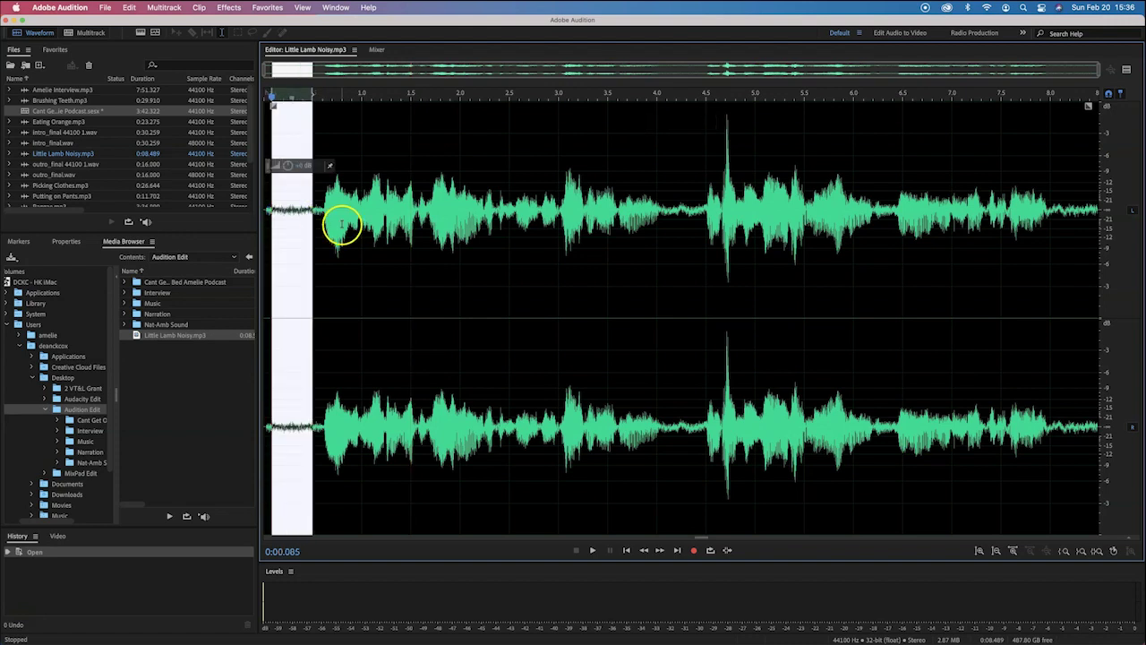
click(350, 259)
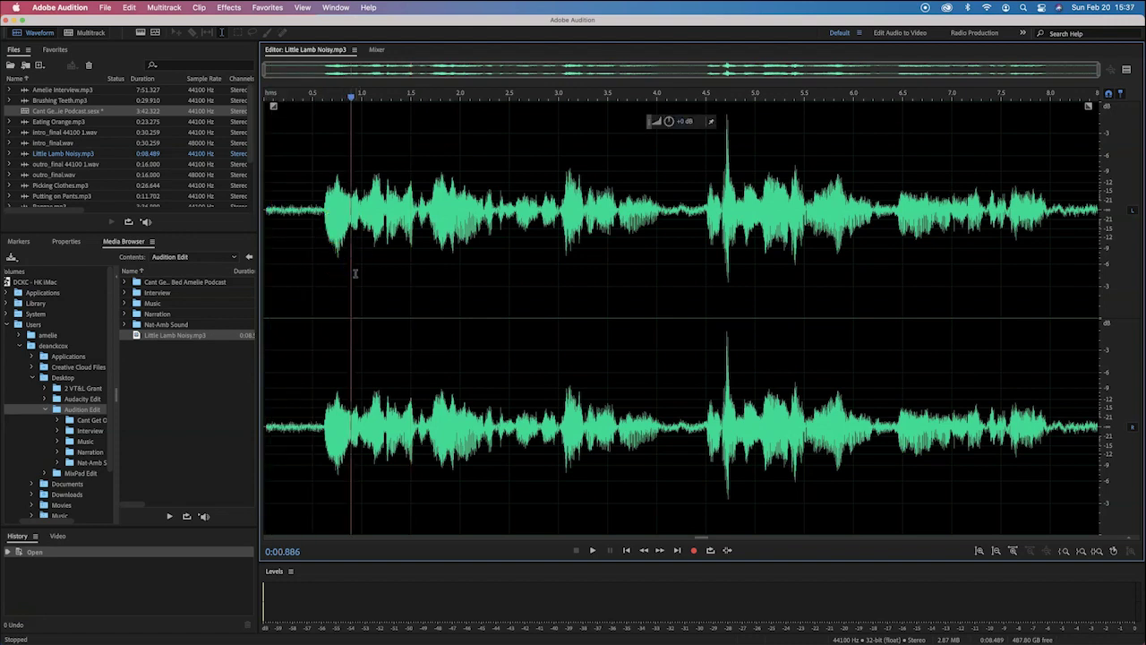
drag(325, 284, 329, 272)
drag(465, 283, 483, 275)
drag(321, 209, 257, 213)
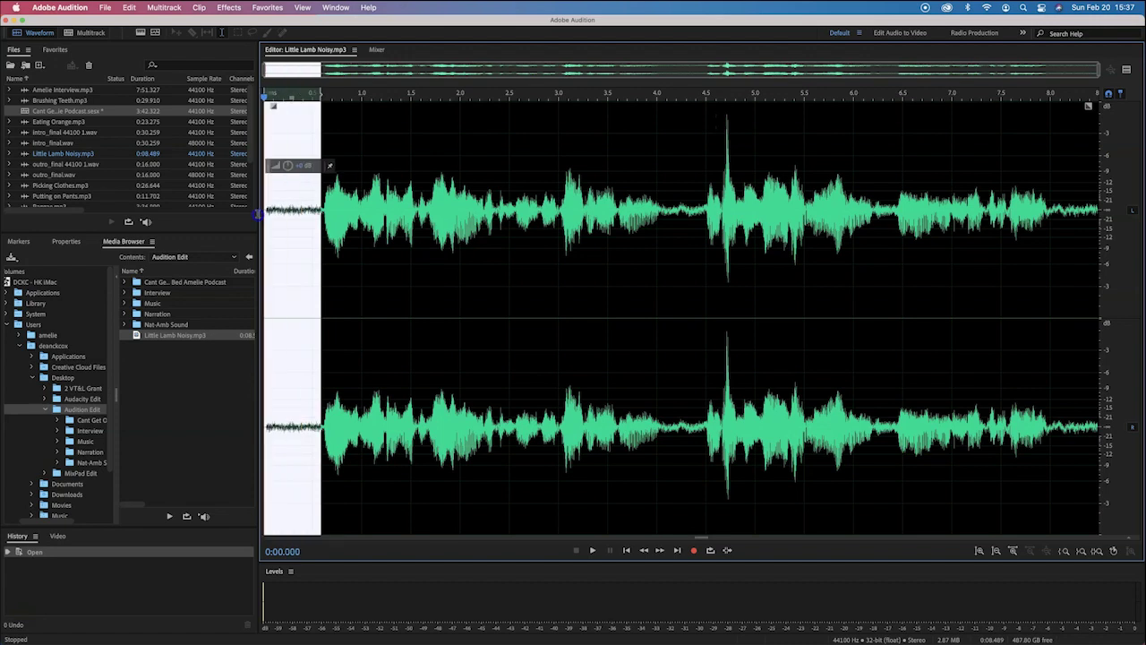
click(455, 248)
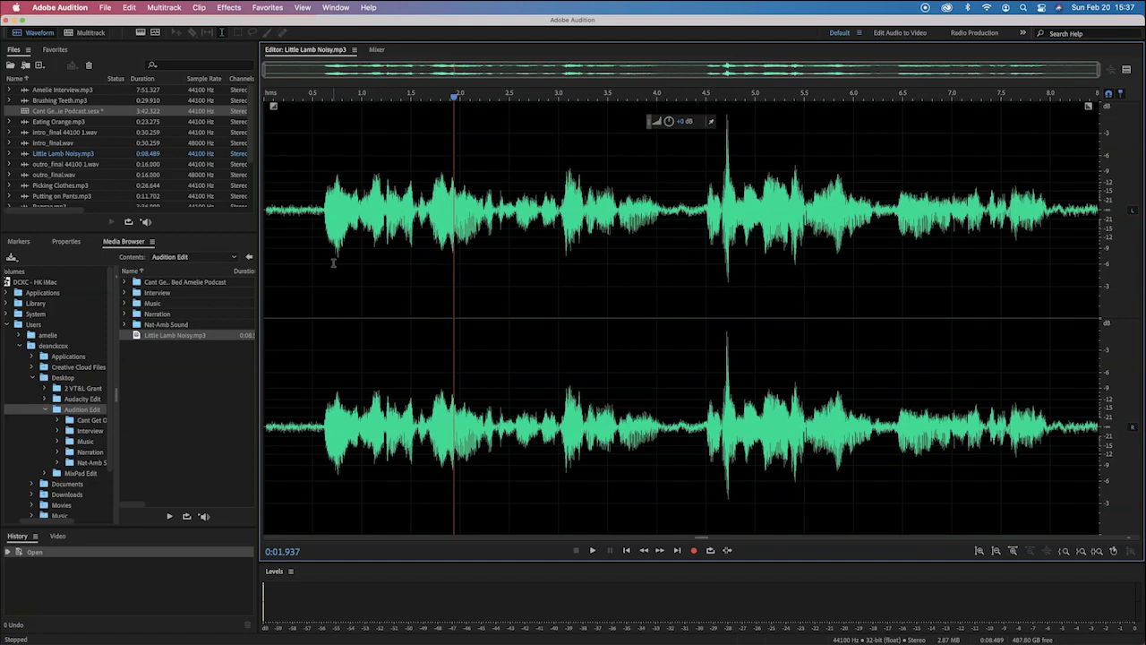
click(427, 242)
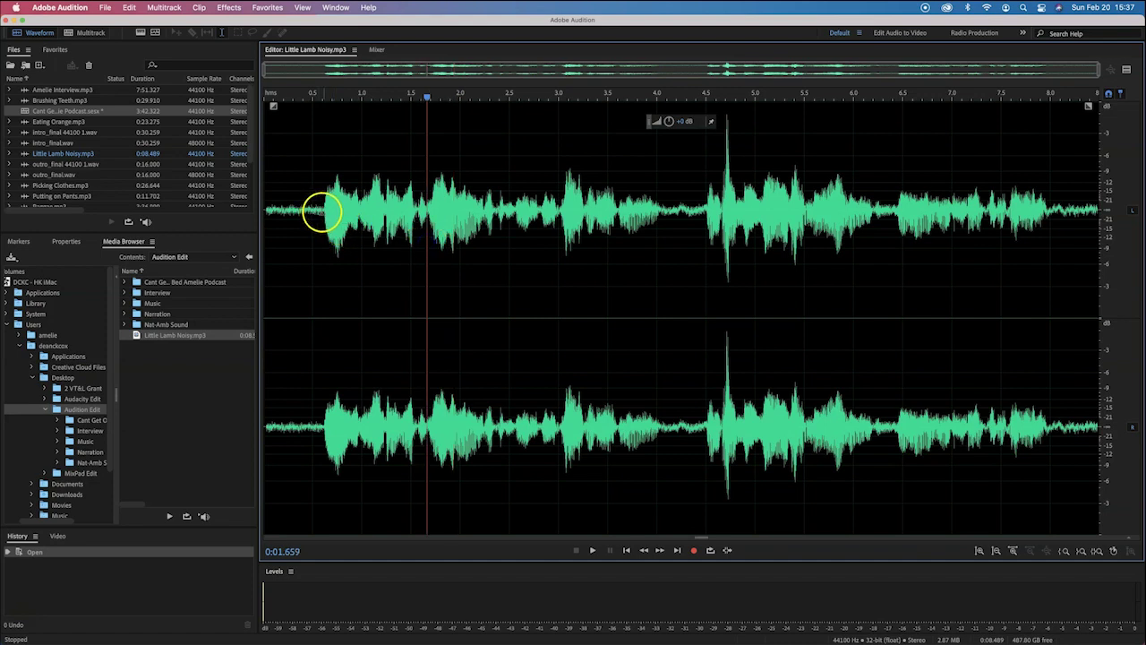
mouse_move(321, 211)
mouse_down()
mouse_move(276, 212)
mouse_move(322, 211)
mouse_up()
click(278, 211)
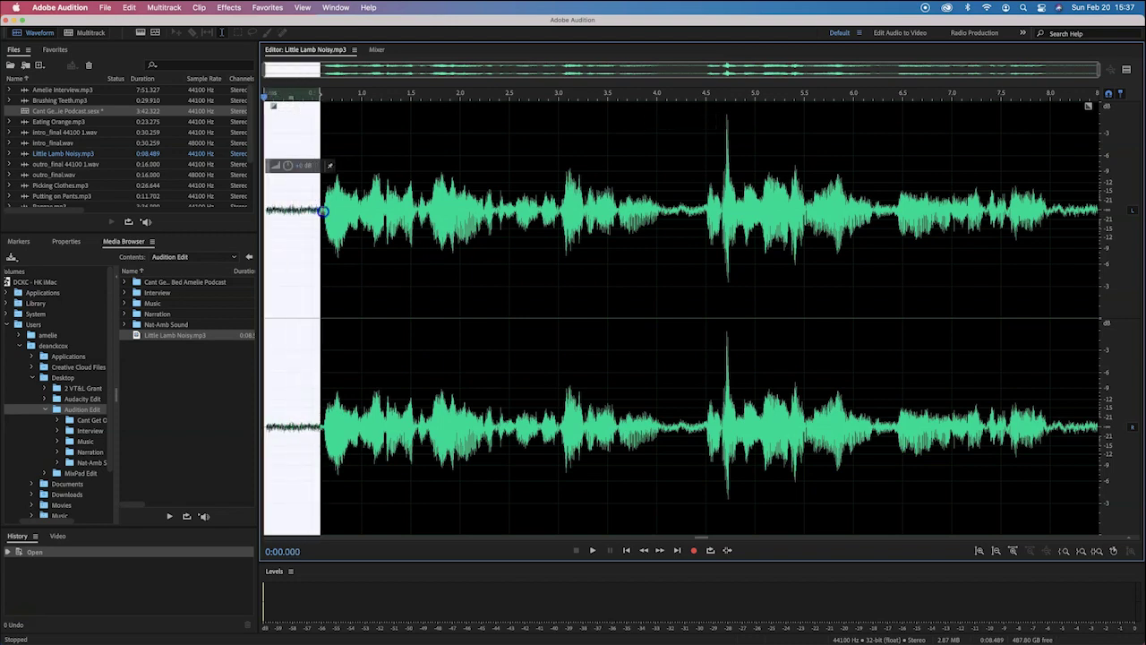
click(398, 251)
Select the noise-only opening from about 0.05 to 0.6 s and capture it as the noise print in the Noise Reduction effect.
drag(322, 211, 269, 215)
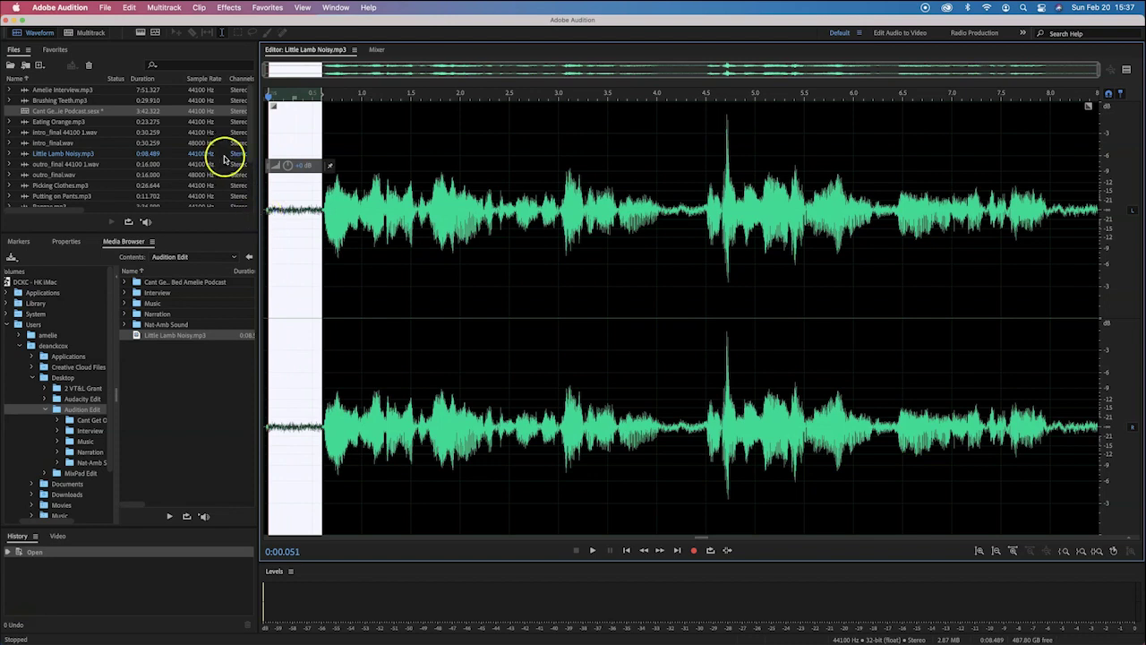
click(230, 7)
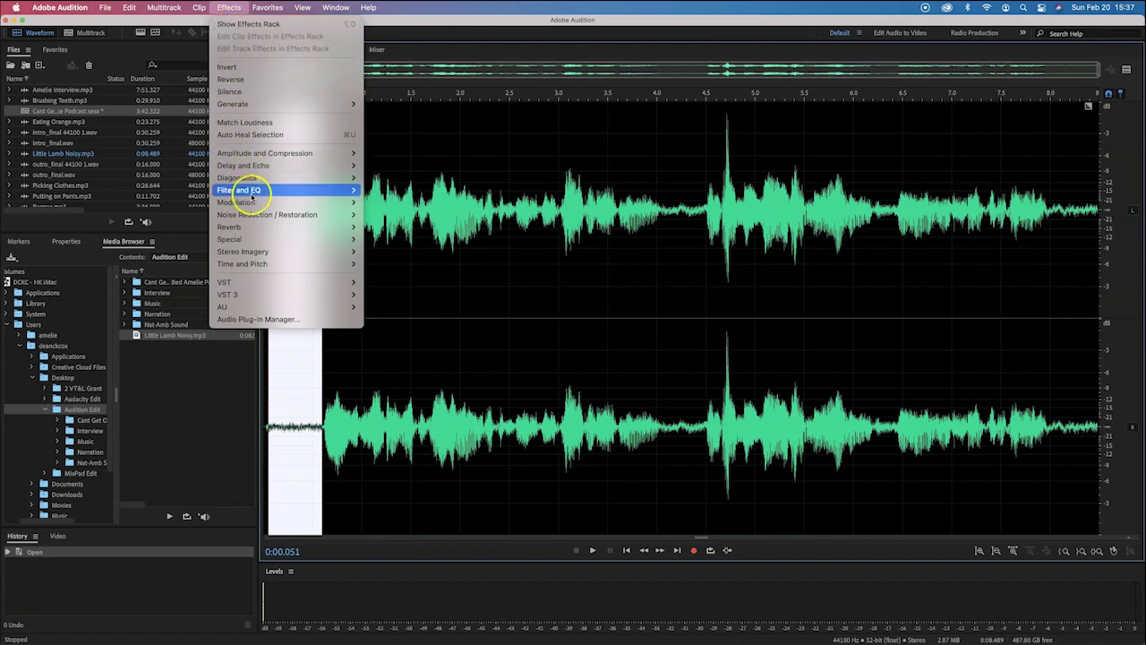
mouse_move(267, 216)
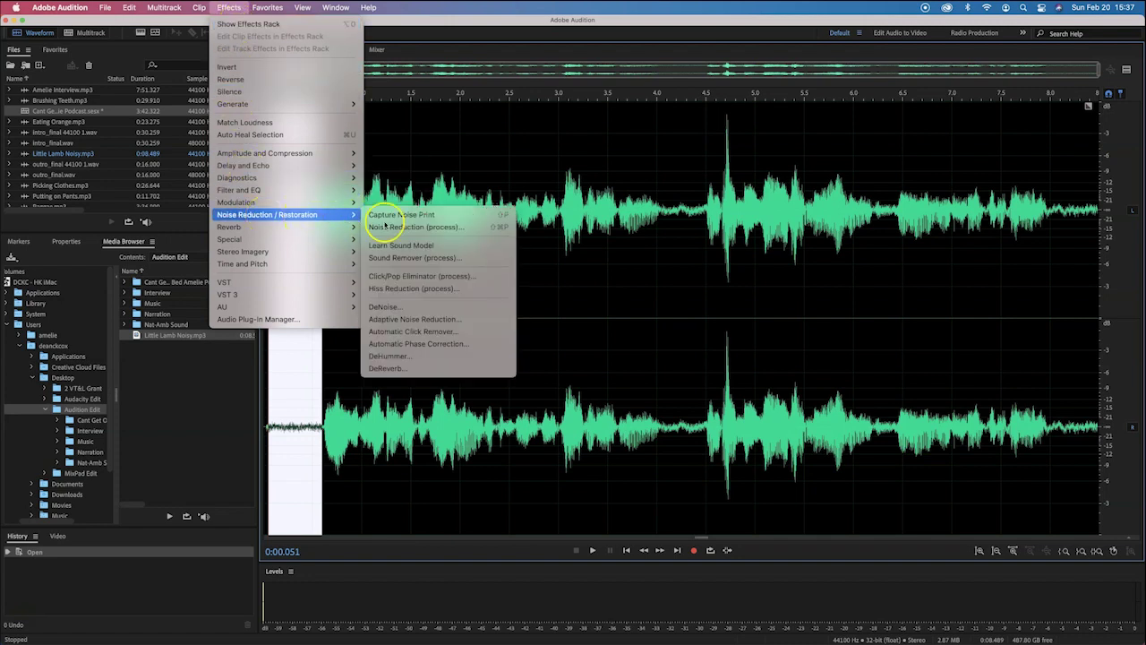
click(424, 227)
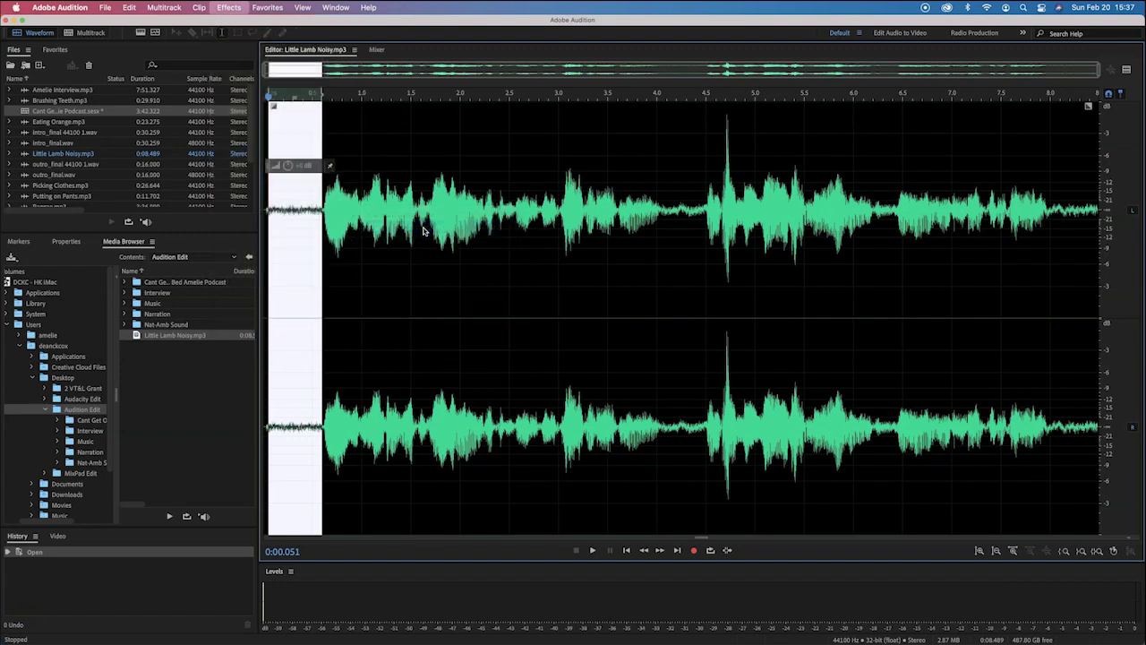
drag(639, 159, 637, 71)
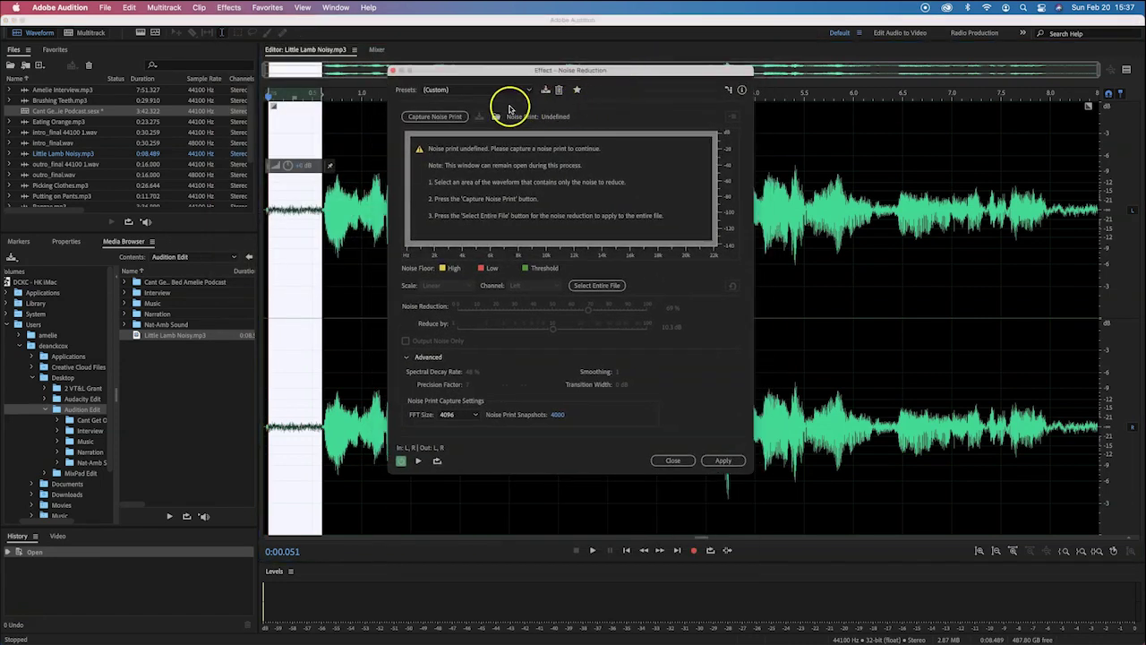
click(449, 118)
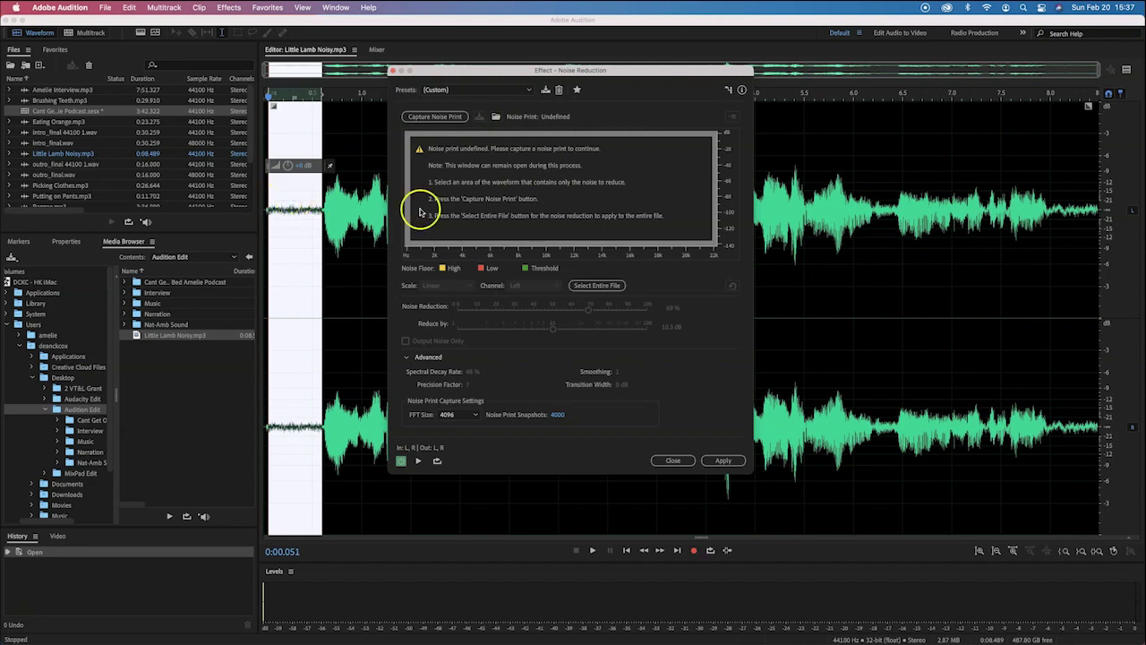
click(447, 117)
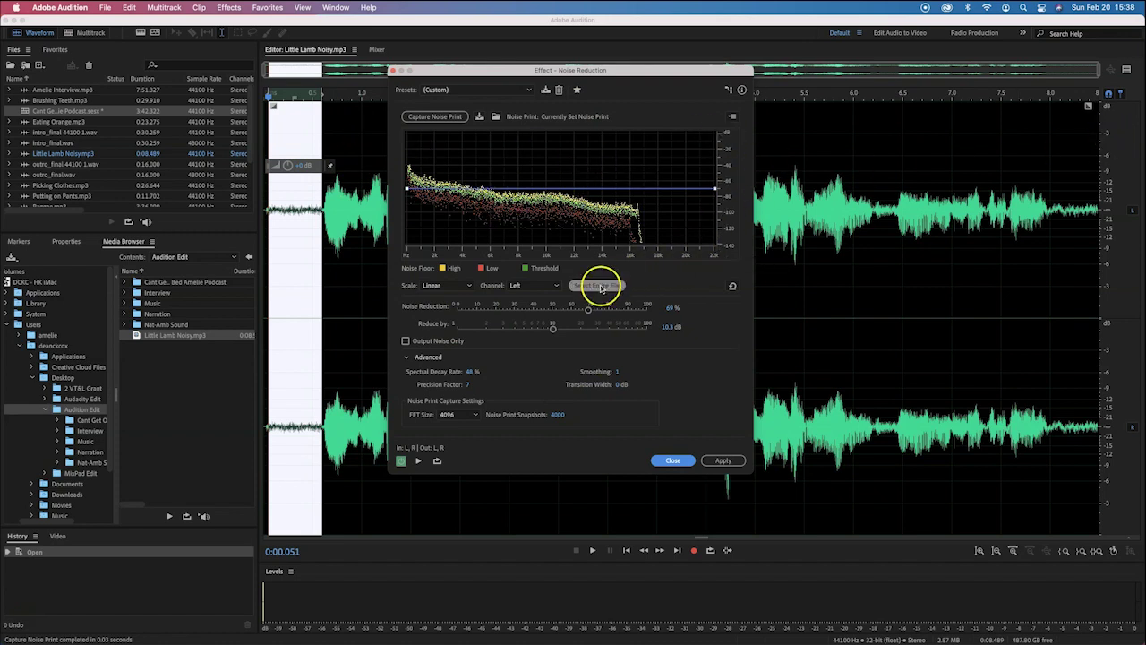
Extend the noise reduction to the entire file, setting Noise Reduction to 71% and Reduce by to 4.5 dB.
click(598, 285)
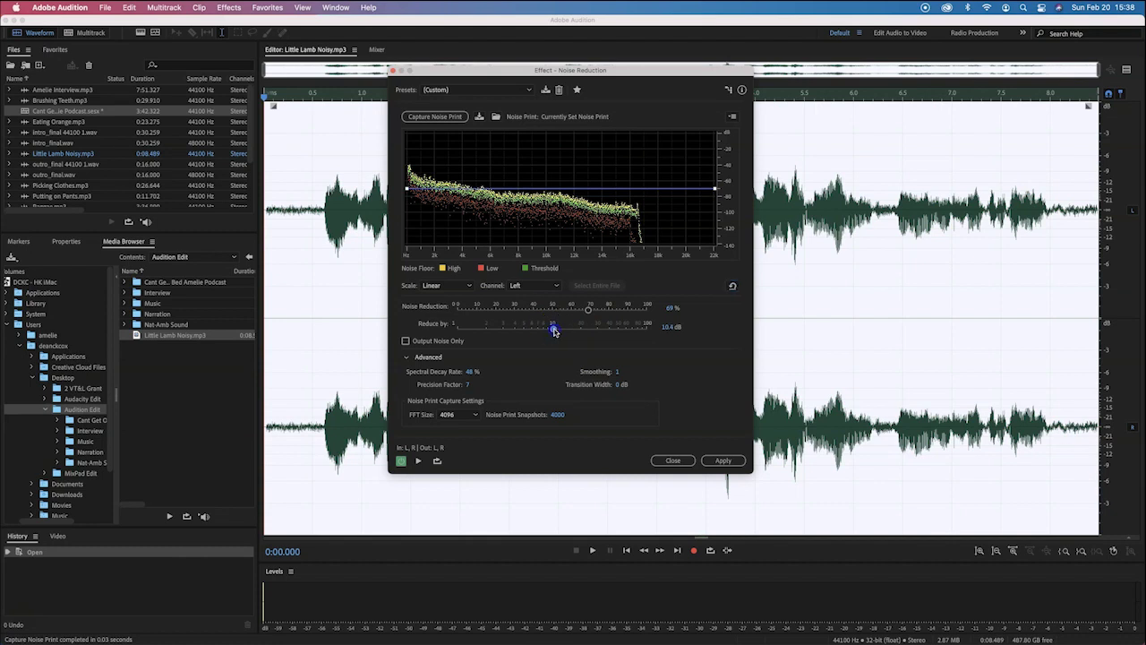
mouse_move(588, 308)
mouse_down()
mouse_move(529, 309)
mouse_move(591, 310)
mouse_up()
click(492, 332)
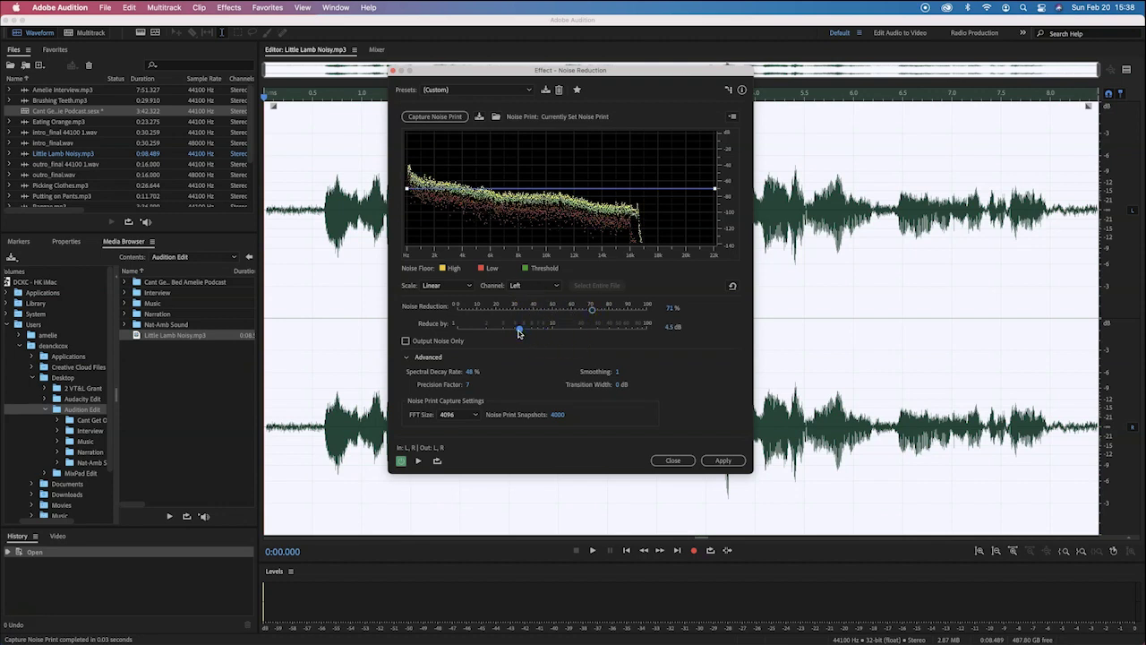
click(407, 357)
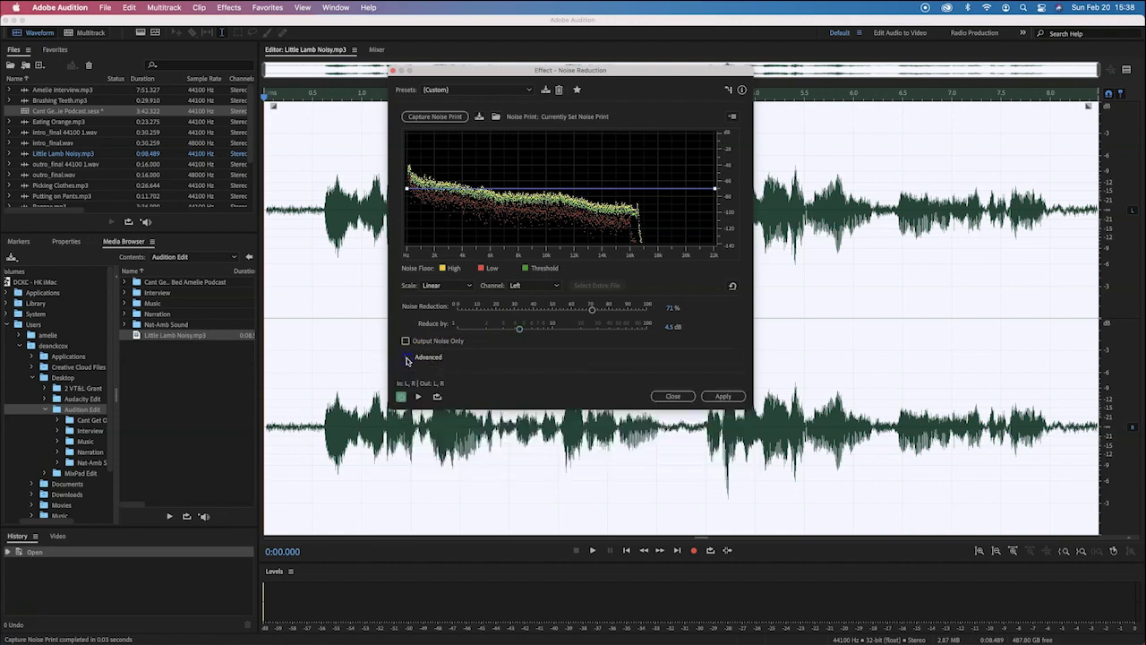
click(407, 358)
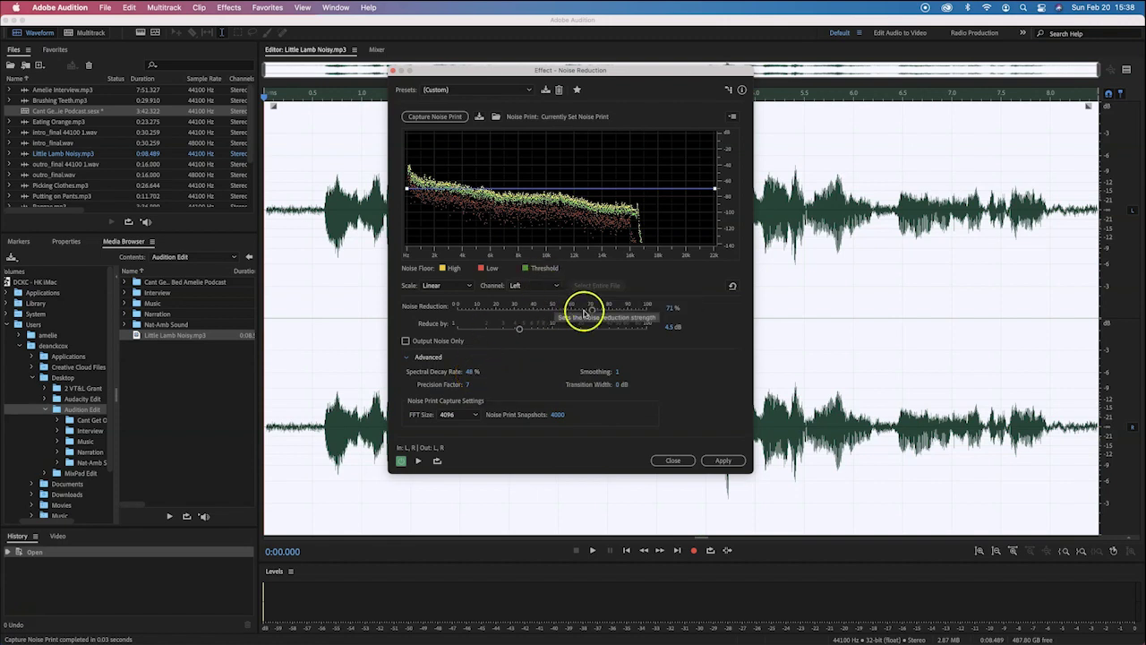
Raise the noise reduction settings to 91% Noise Reduction and 37 dB Reduce by, with the effect window moved aside.
drag(604, 81, 823, 96)
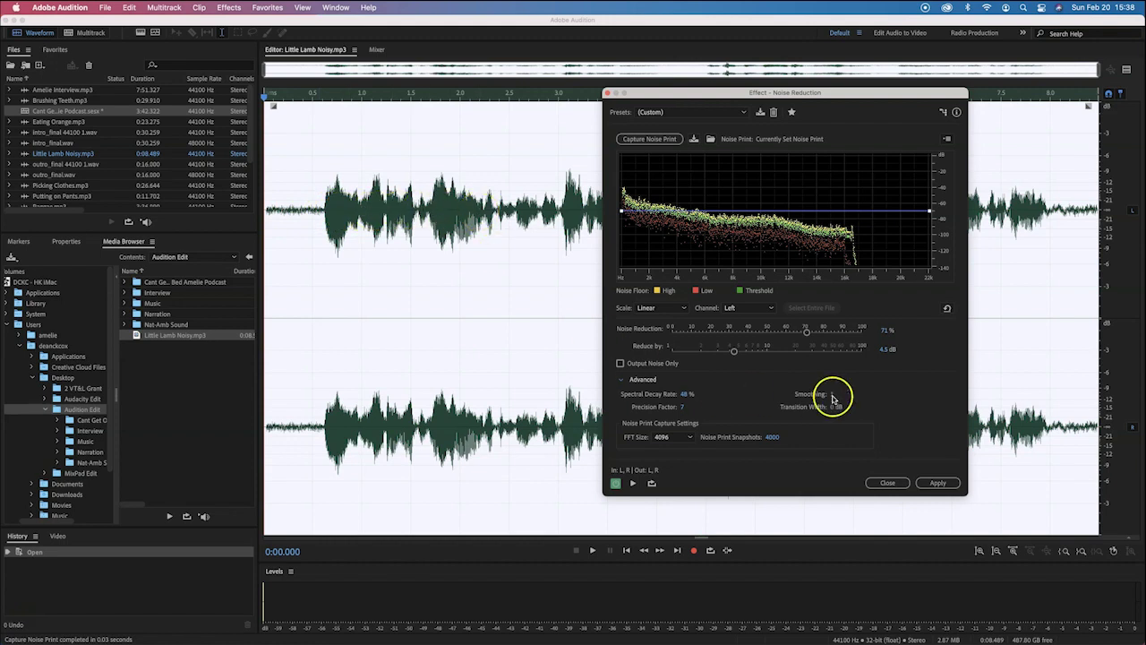
drag(806, 333, 776, 354)
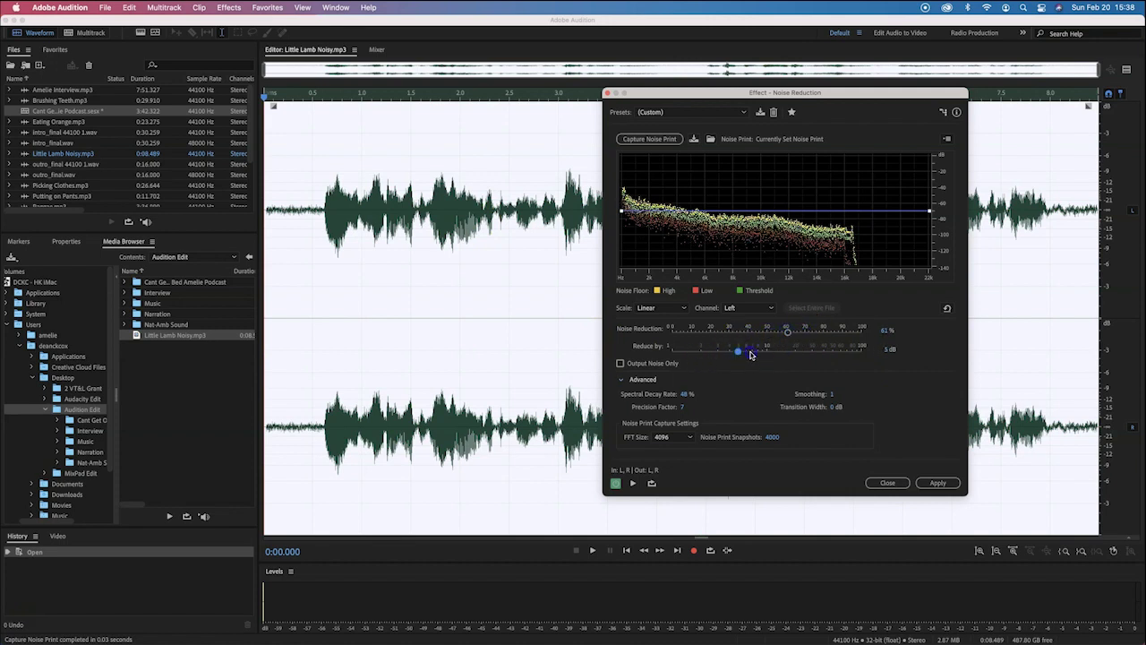
drag(788, 332, 828, 332)
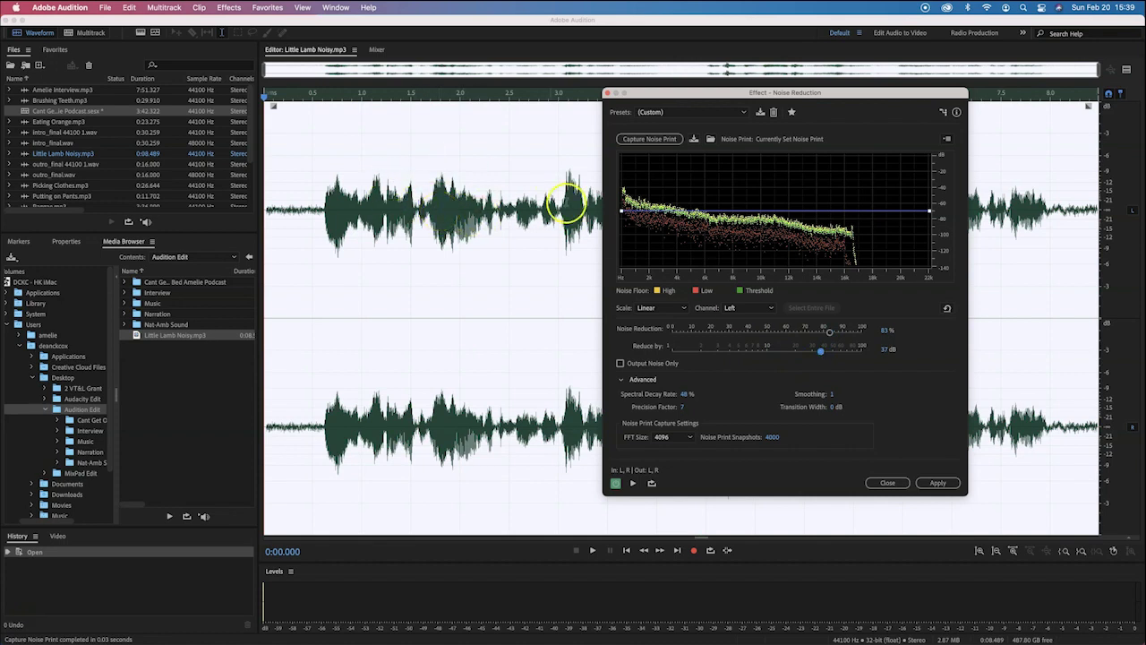
drag(830, 333, 845, 332)
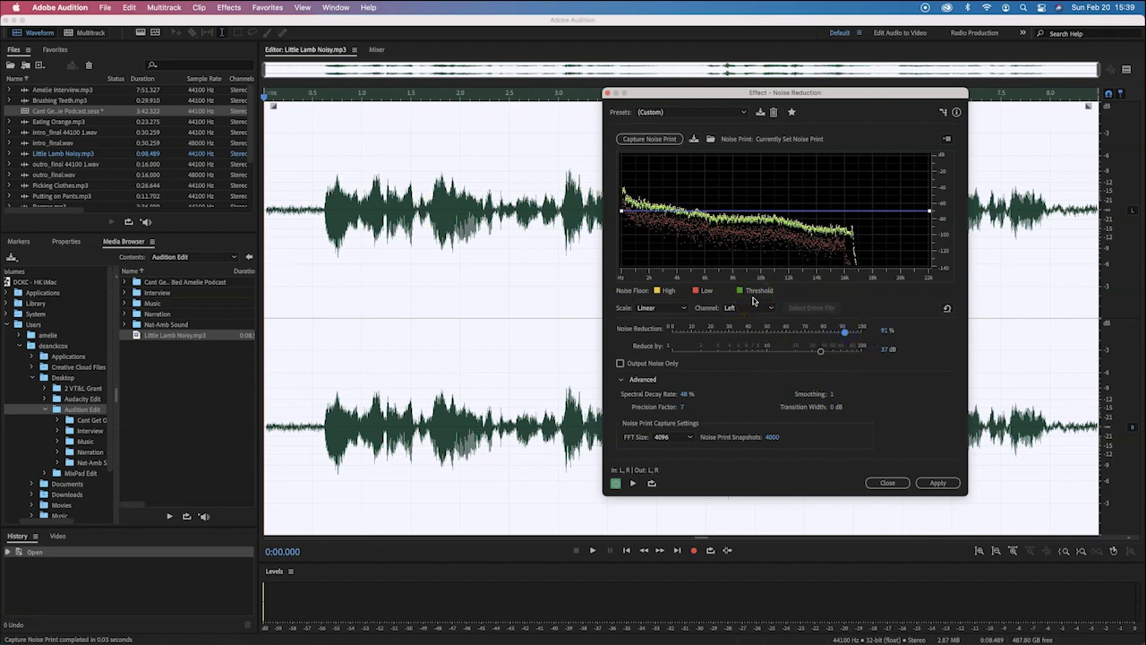
Preview the recording with the effect while varying the reduction amount, and set Reduce by to 10 dB.
key(space)
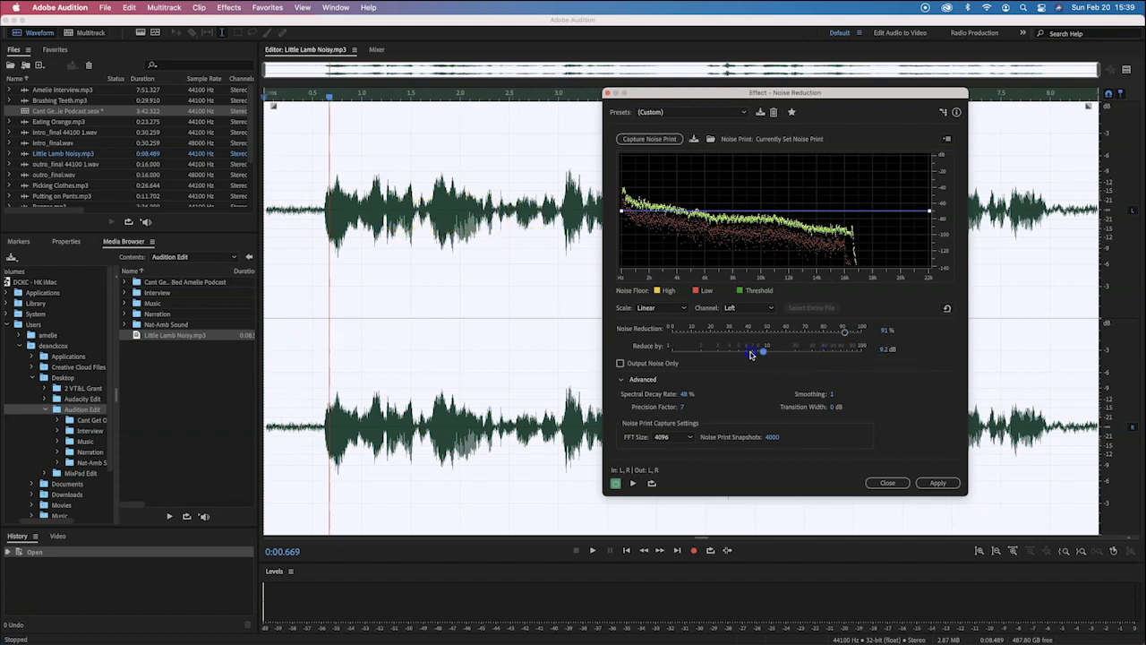
key(space)
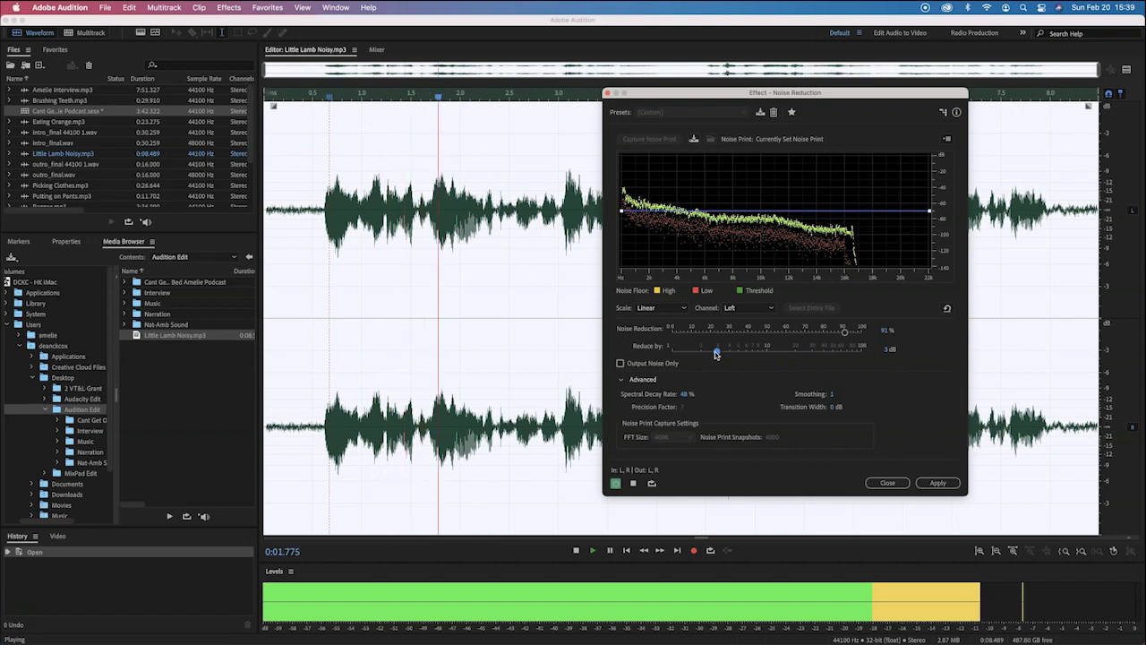
key(space)
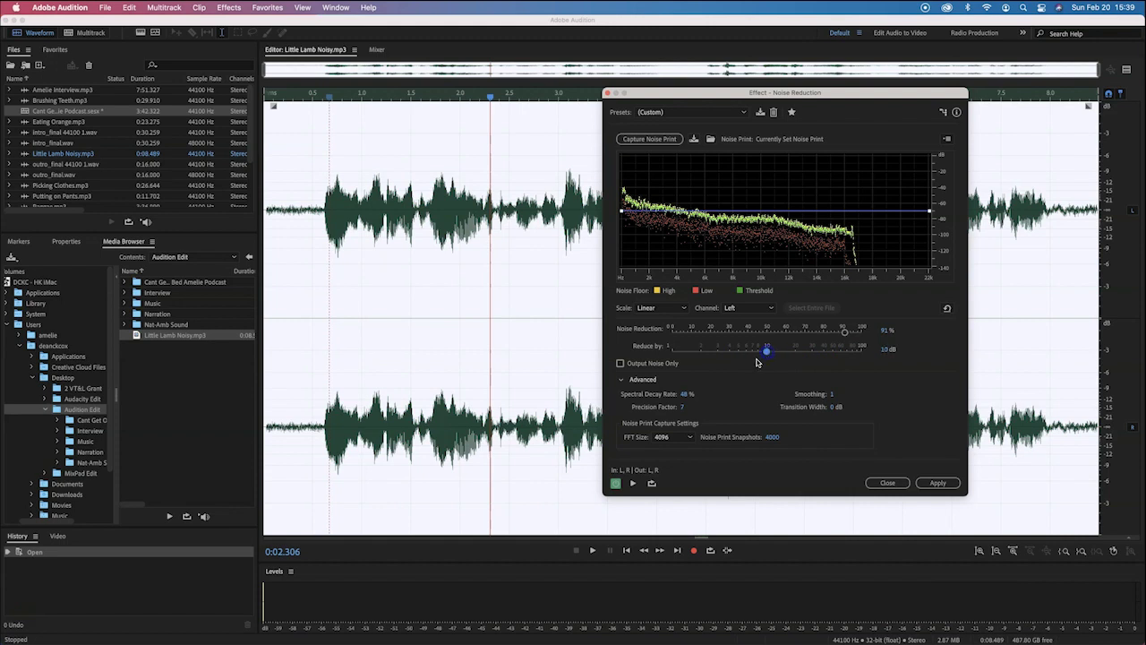
Set Noise Reduction to 75% and Spectral Decay Rate to 50%, and preview the recording to its end.
drag(844, 331, 812, 334)
click(685, 394)
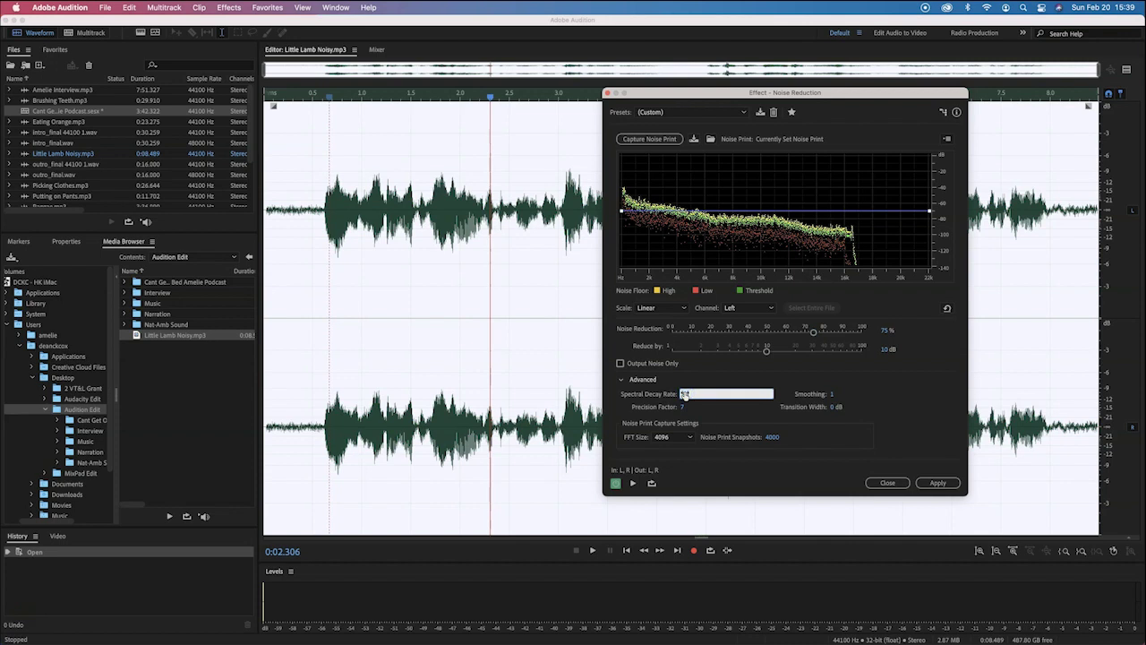
text(50)
key(Return)
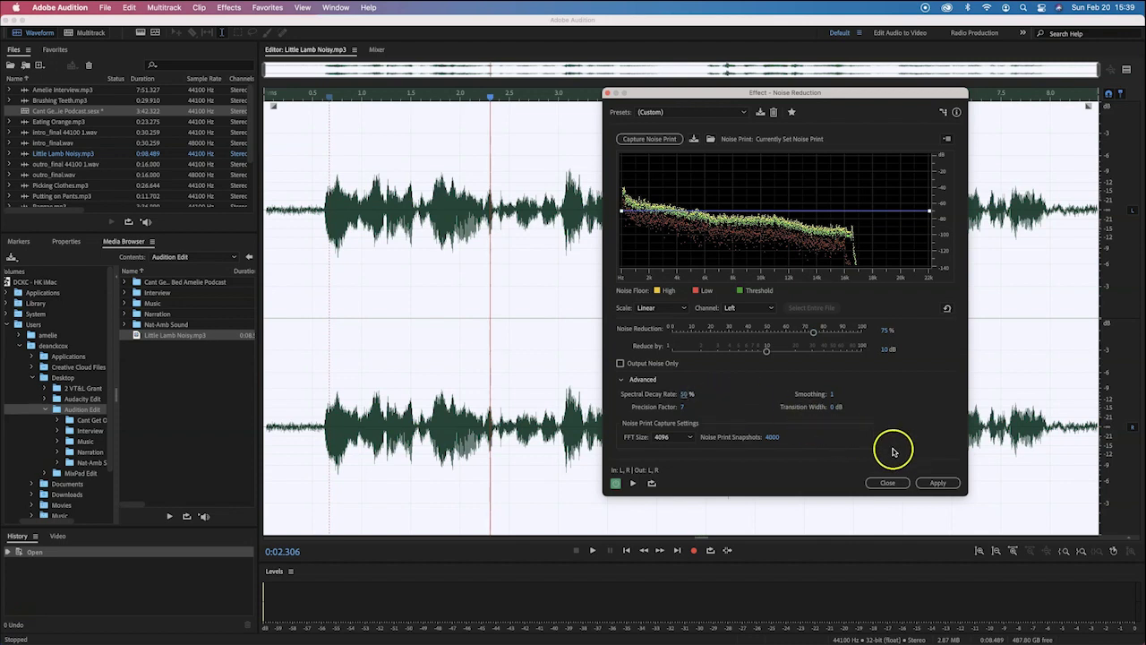
key(space)
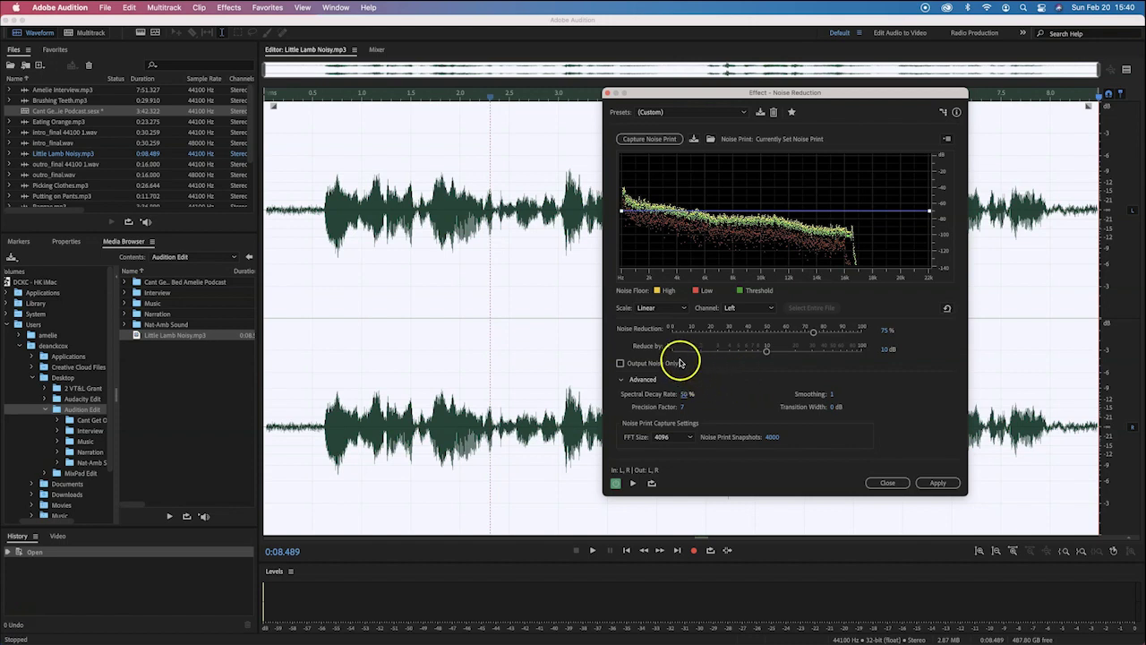
Preview only the removed sound with Output Noise Only, and switch that option back off.
click(620, 363)
key(space)
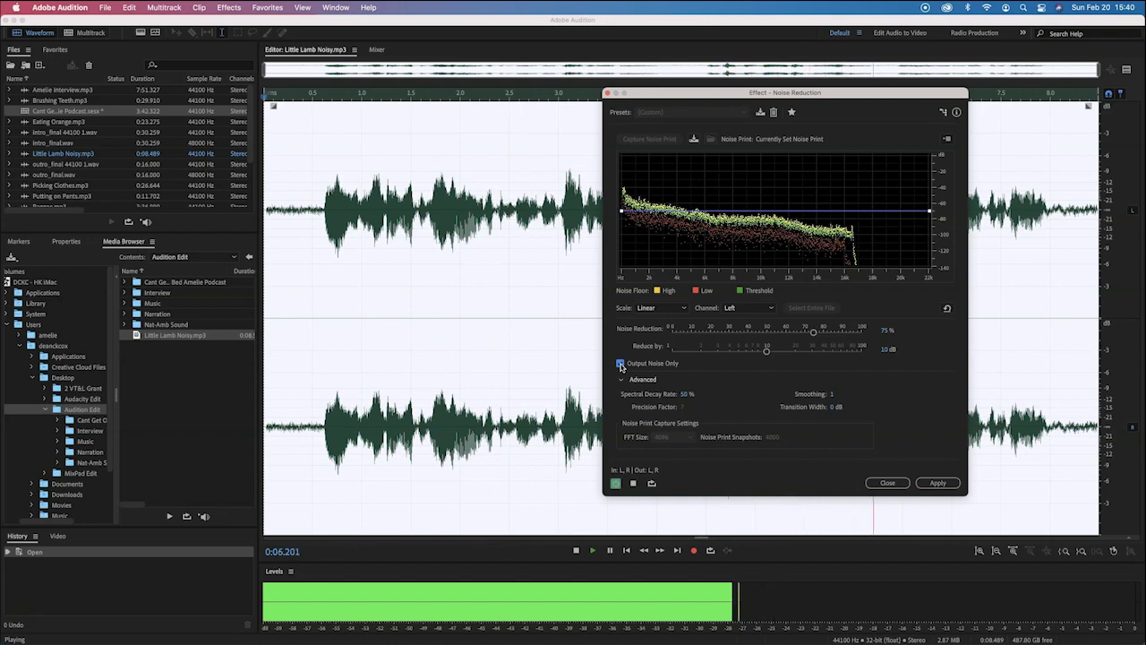
key(space)
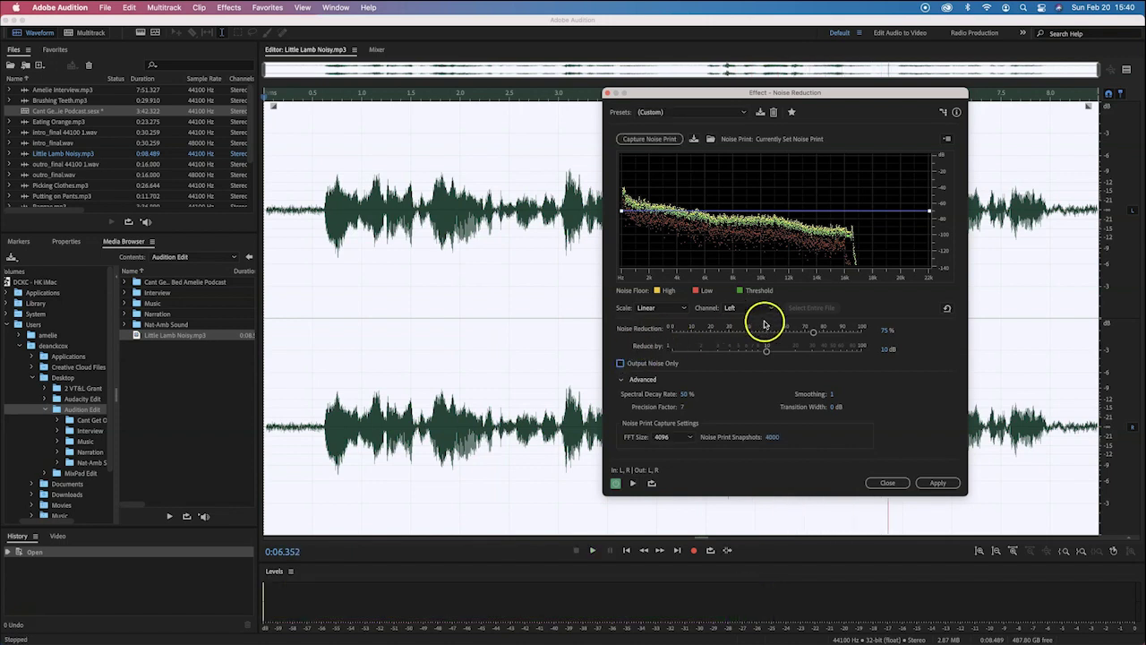
Apply the noise reduction to the whole file, and undo and redo it to compare the waveforms.
click(947, 483)
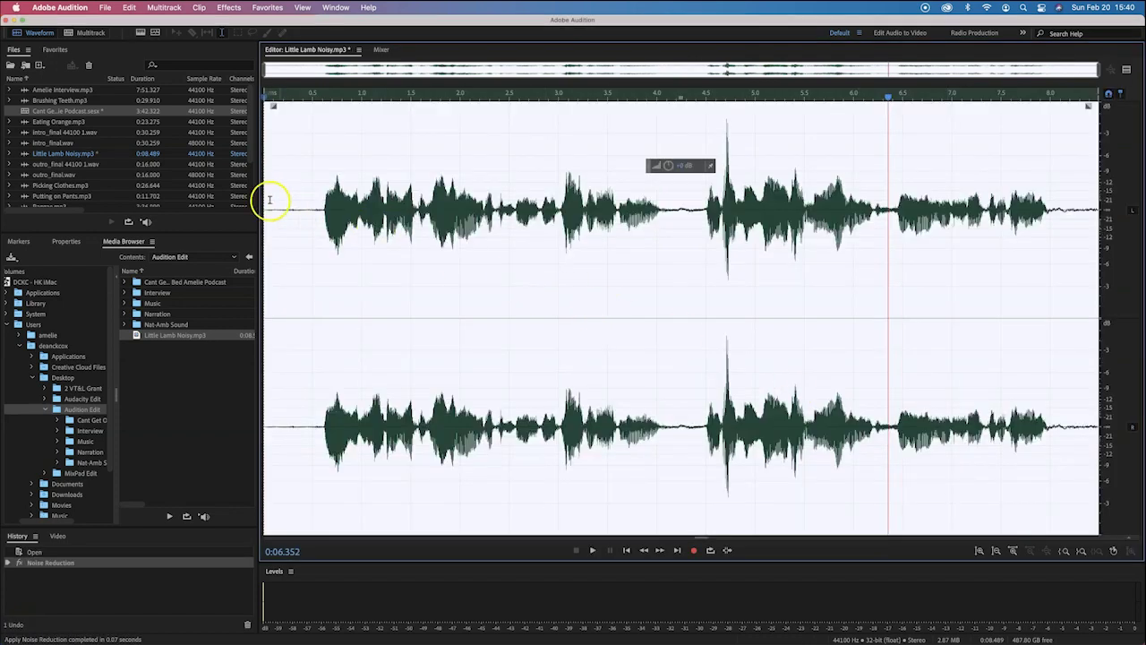
click(317, 210)
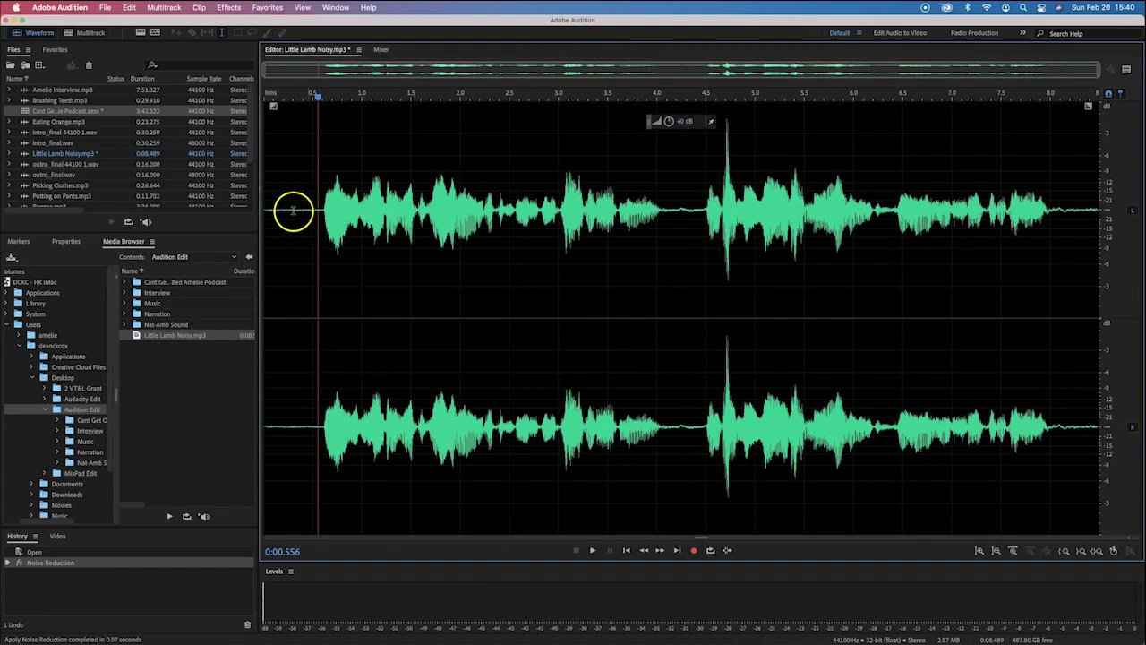
key(super+z)
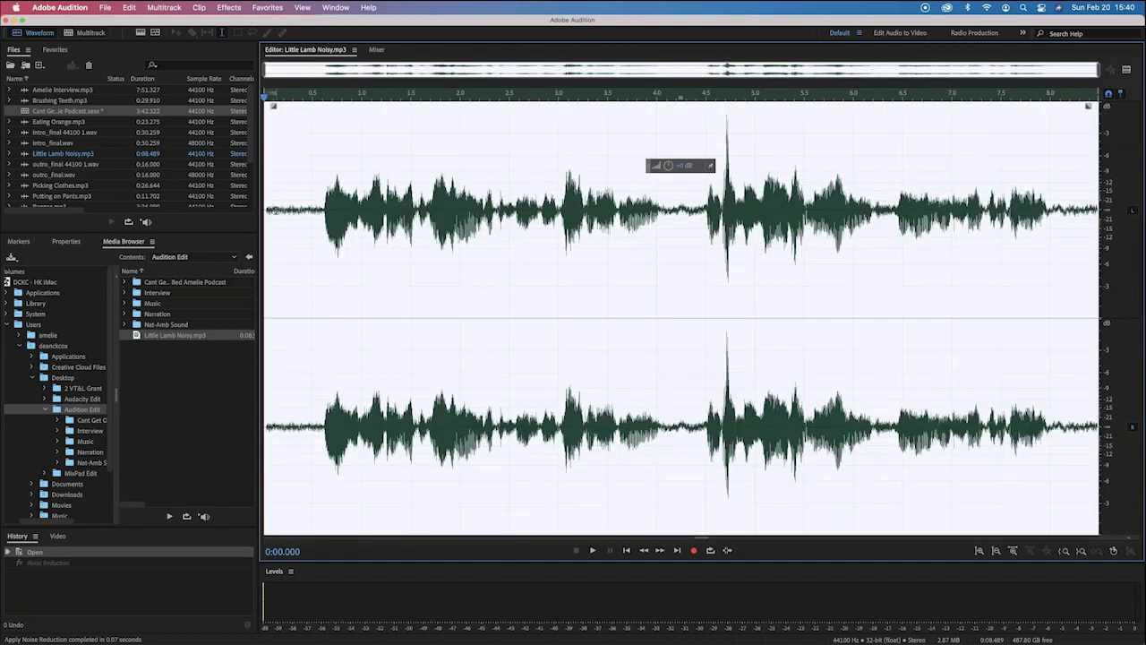
key(super+shift+z)
Play the cleaned recording from about 0.09 s and check its quiet opening.
click(274, 170)
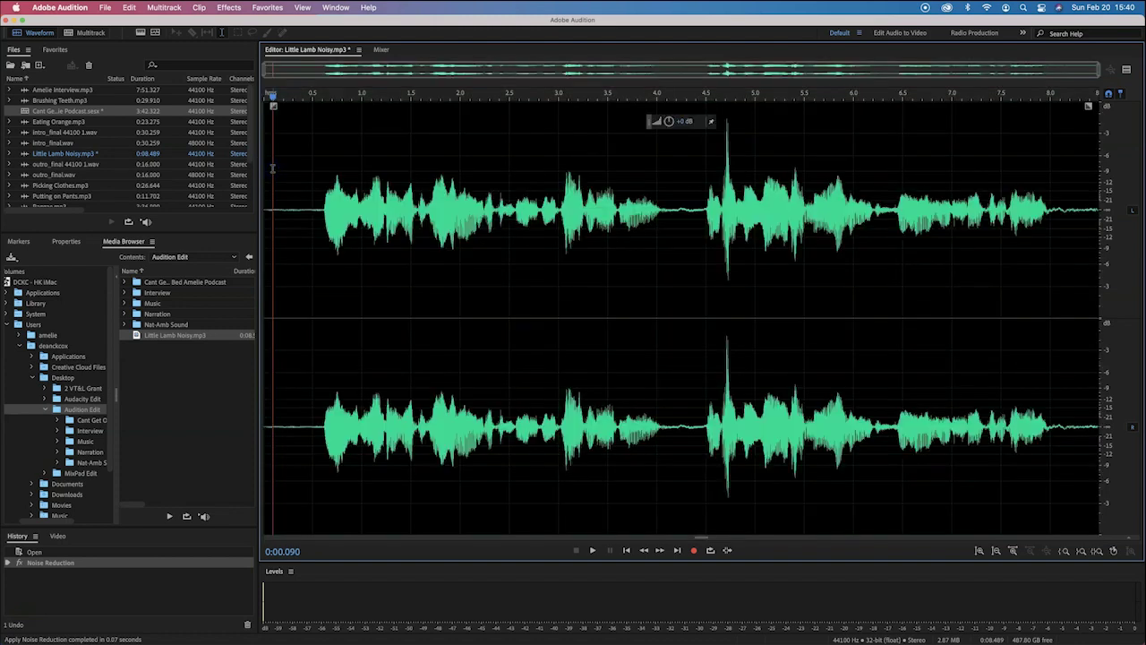
key(space)
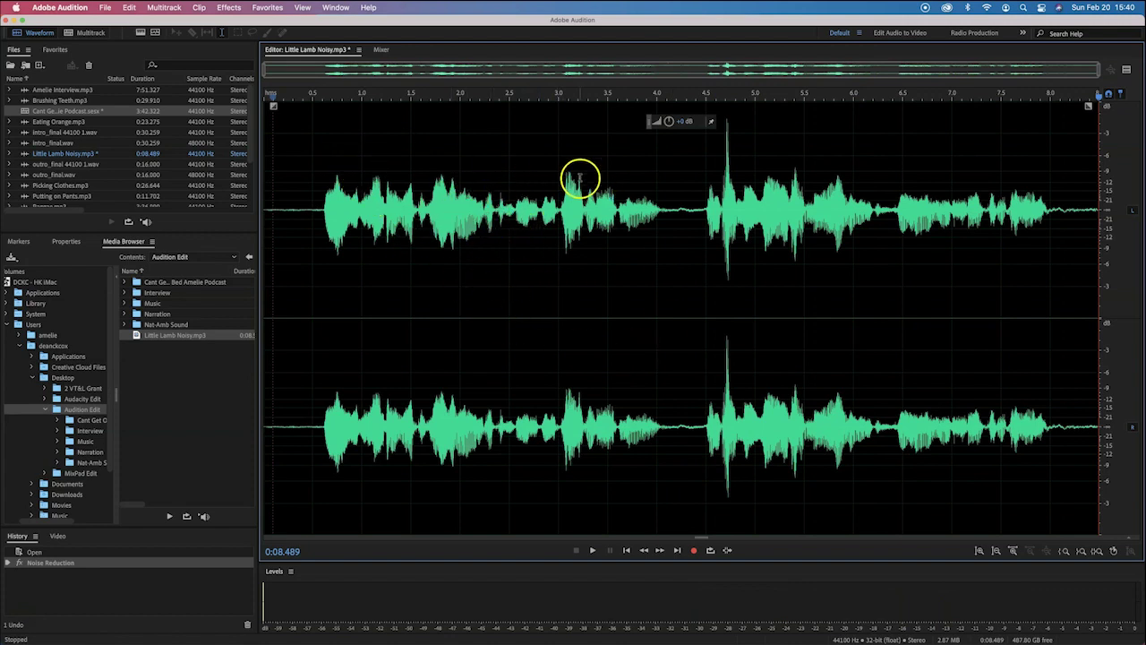
drag(323, 210, 269, 210)
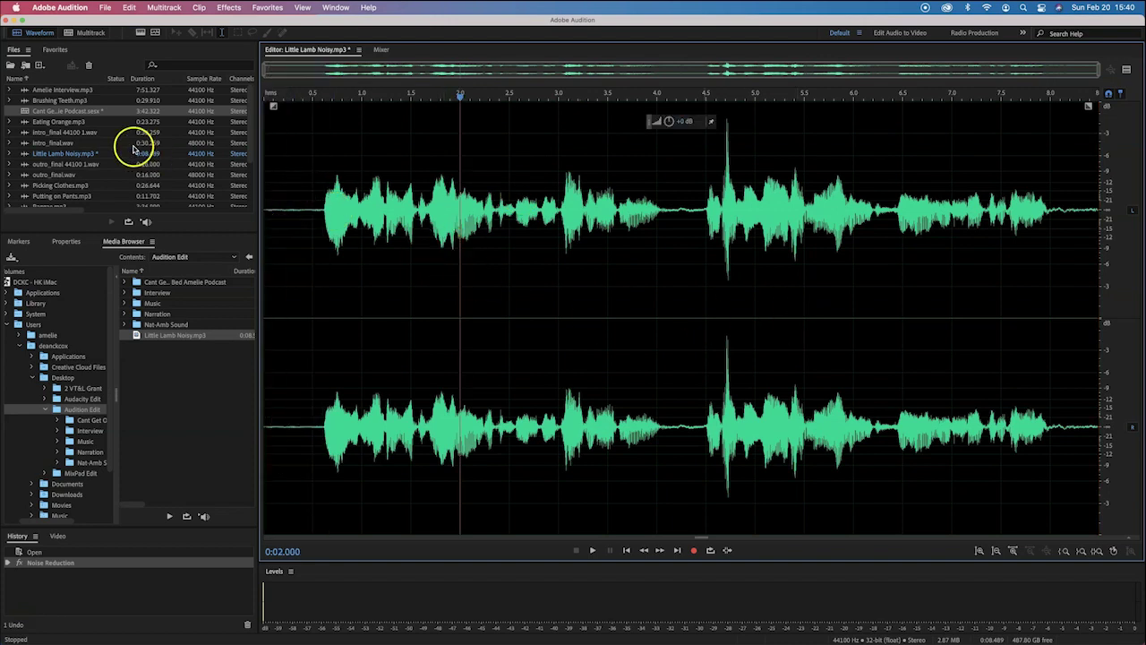
Reopen the podcast multitrack session and try bringing Little Lamb Noisy.mp3 over to the Interview track.
click(64, 155)
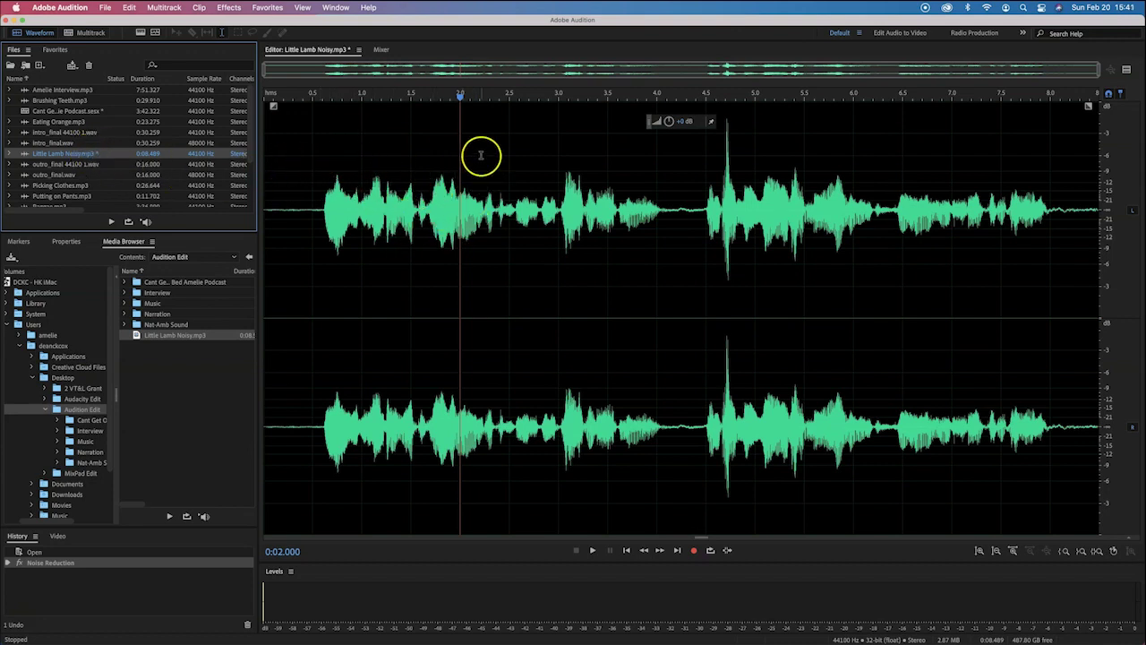
click(51, 111)
double_click(51, 111)
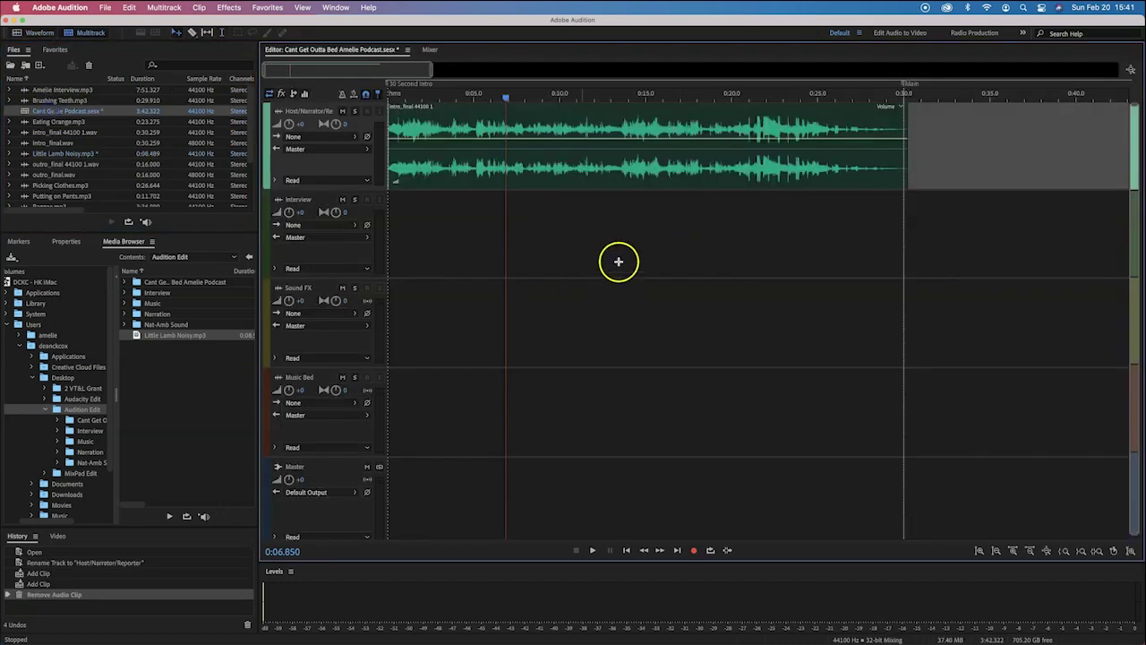
click(71, 154)
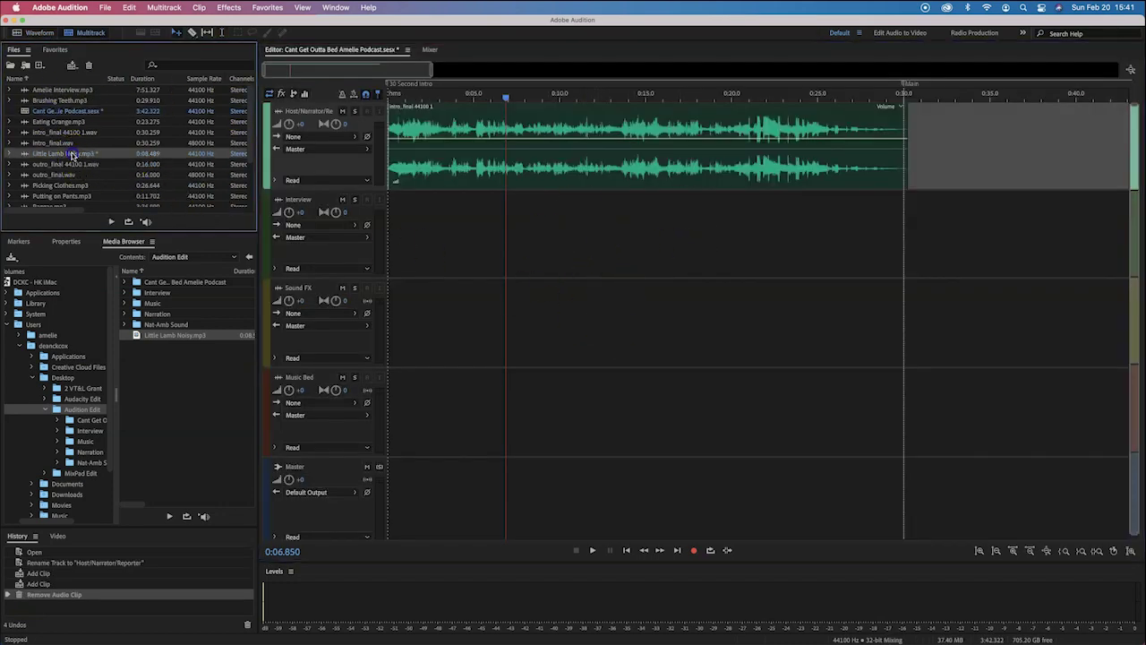
drag(98, 154, 495, 253)
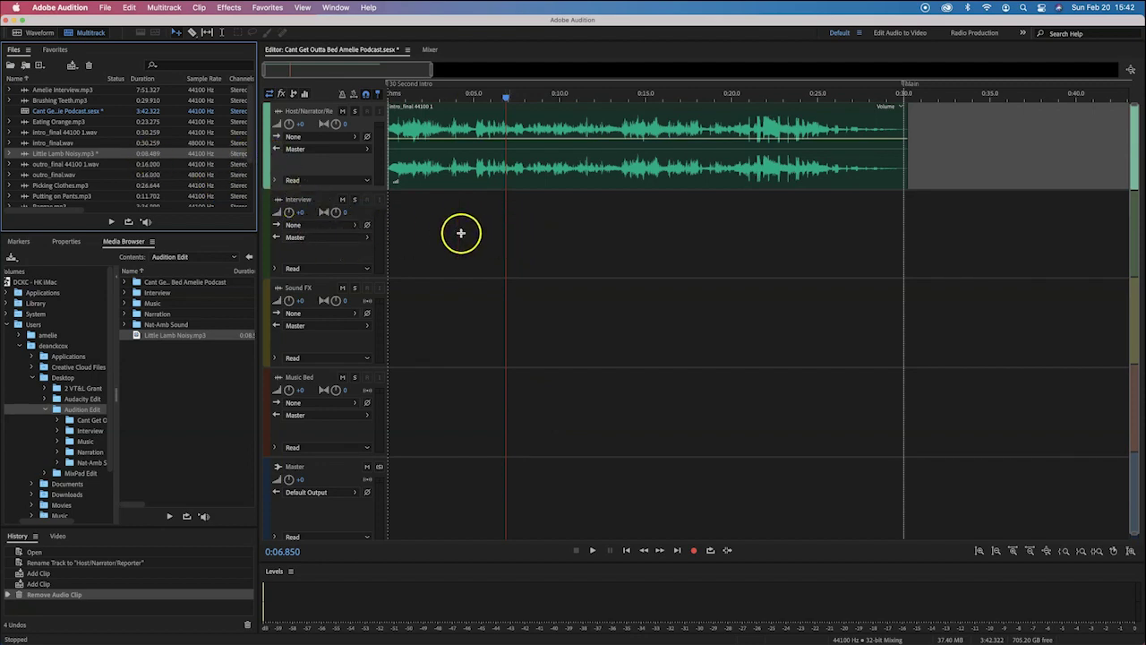
Place the interview recording at the start of the Interview track and solo that track.
click(68, 91)
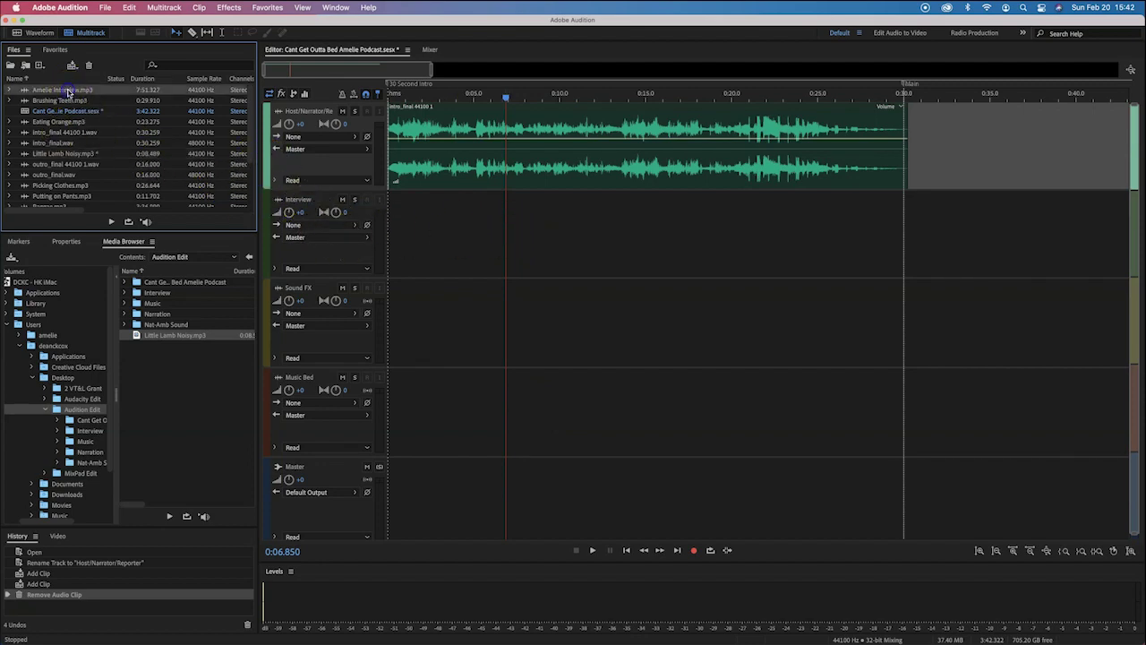
drag(33, 90, 363, 244)
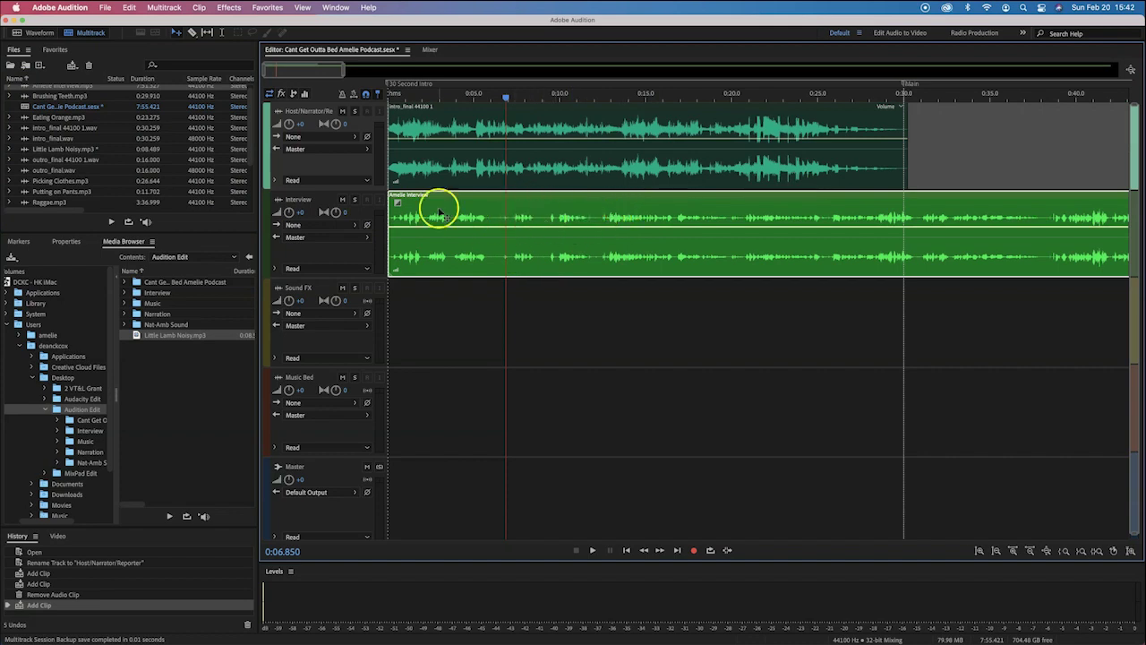
click(354, 200)
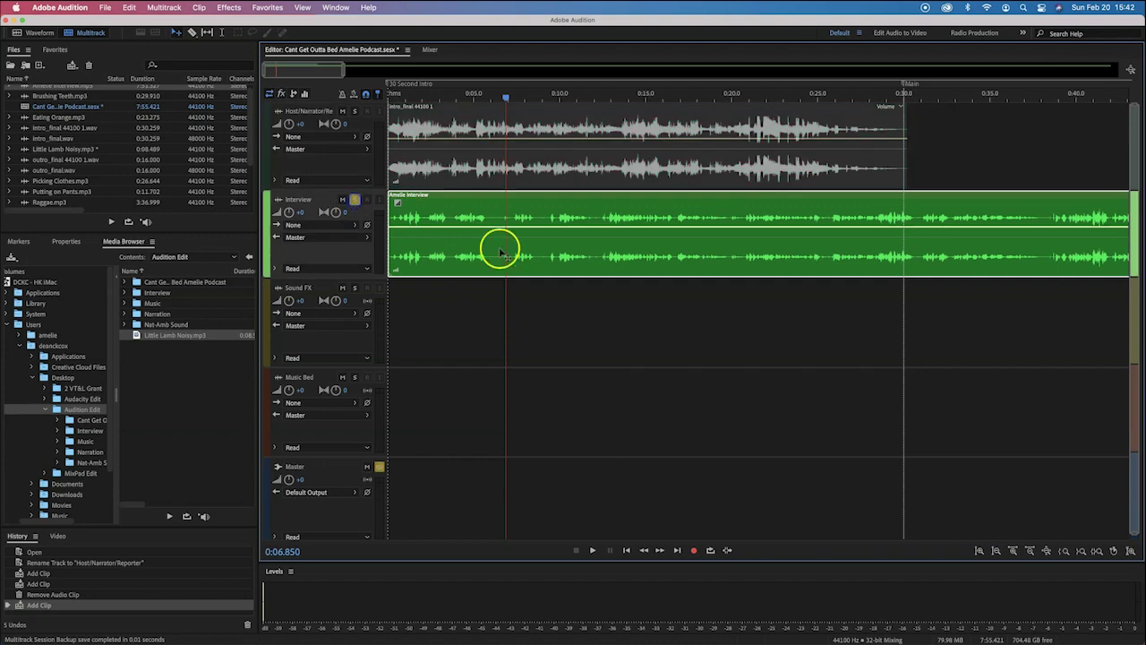
Play the soloed interview from several points between about 0:22 and 0:45 to judge its sound and level.
click(629, 98)
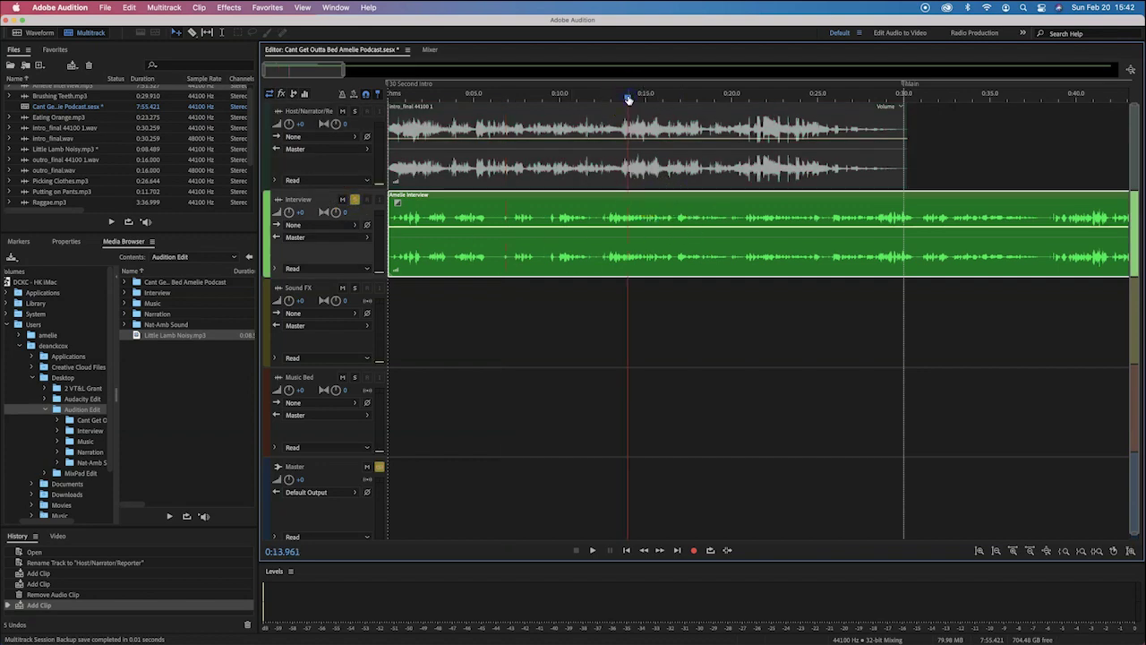
scroll(629, 99, down, 3)
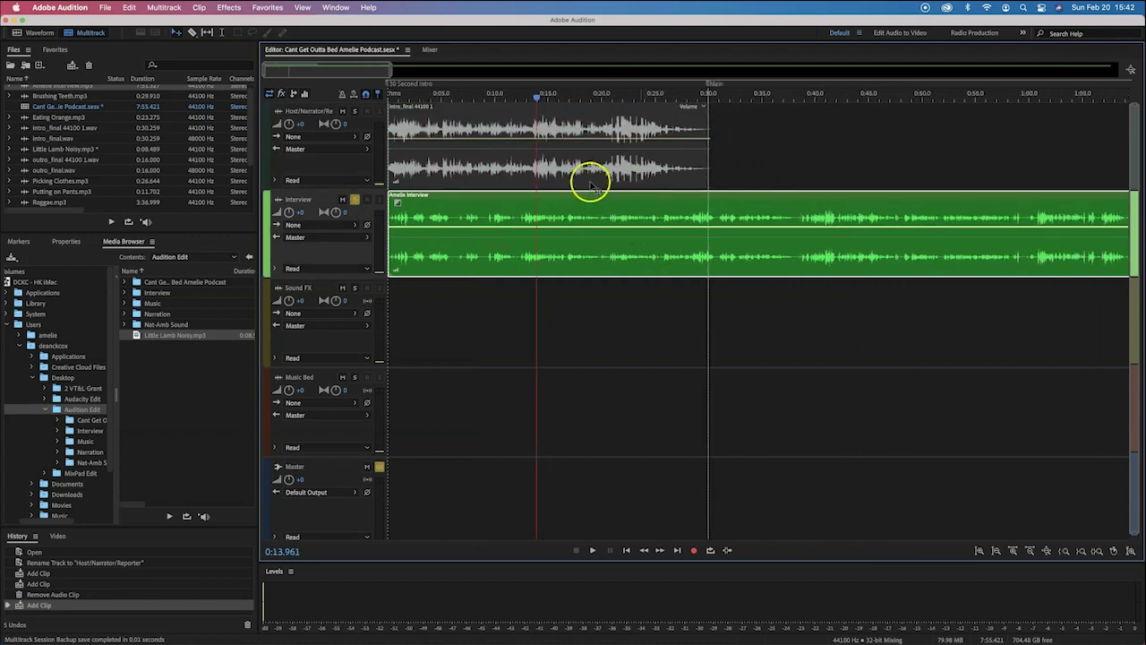
drag(531, 96, 620, 103)
key(space)
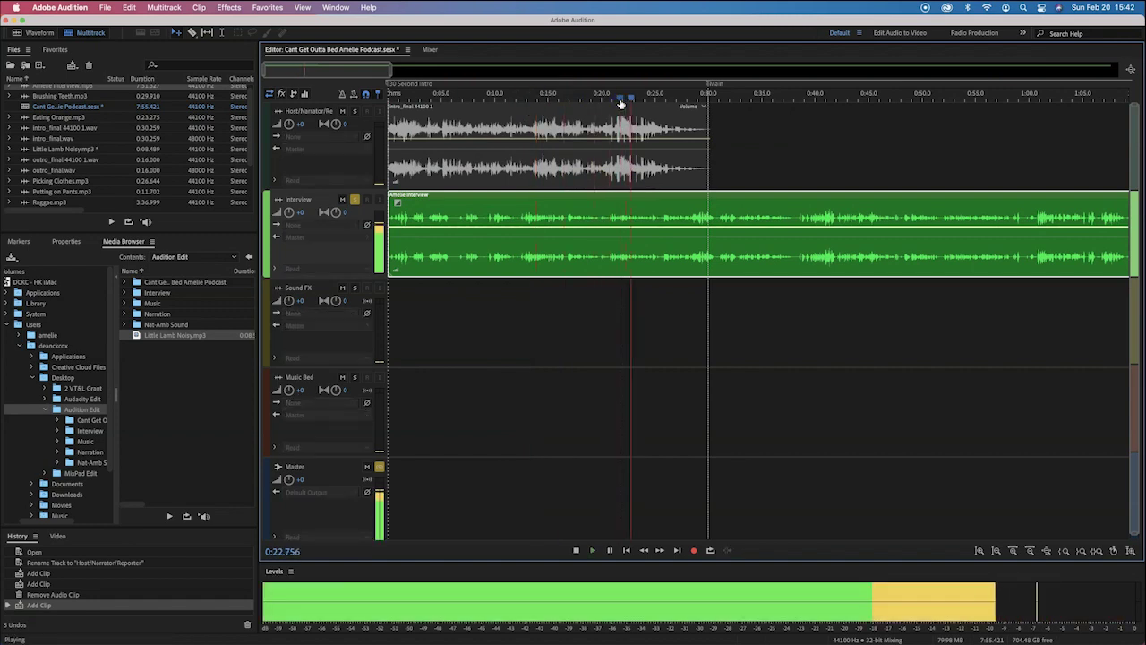
drag(668, 97, 730, 100)
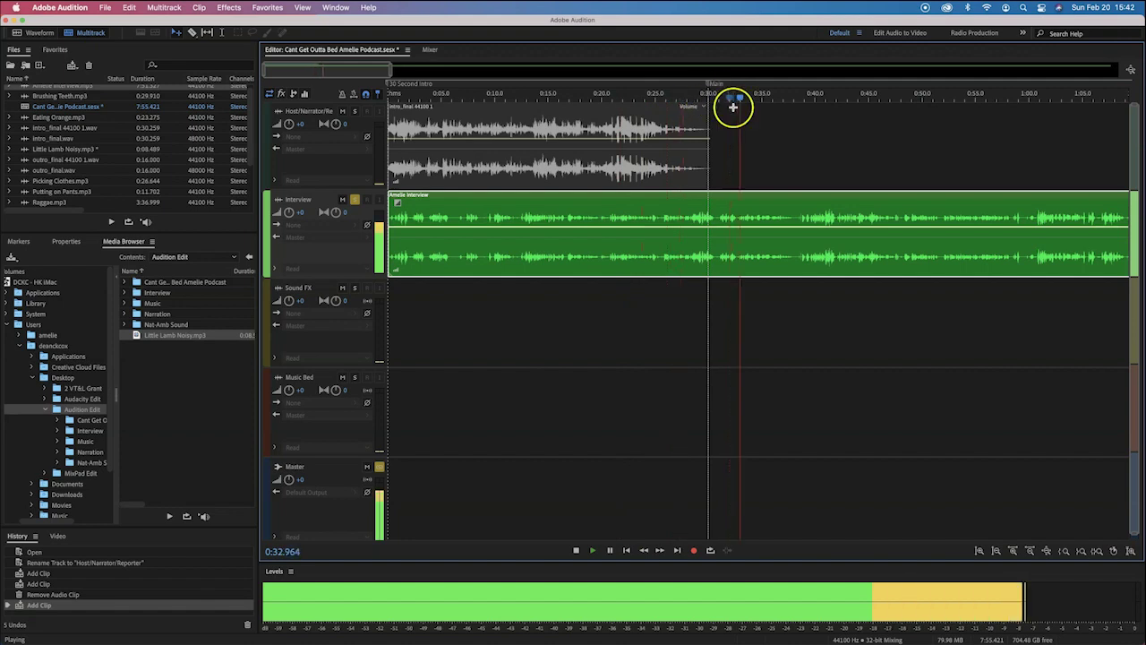
click(804, 98)
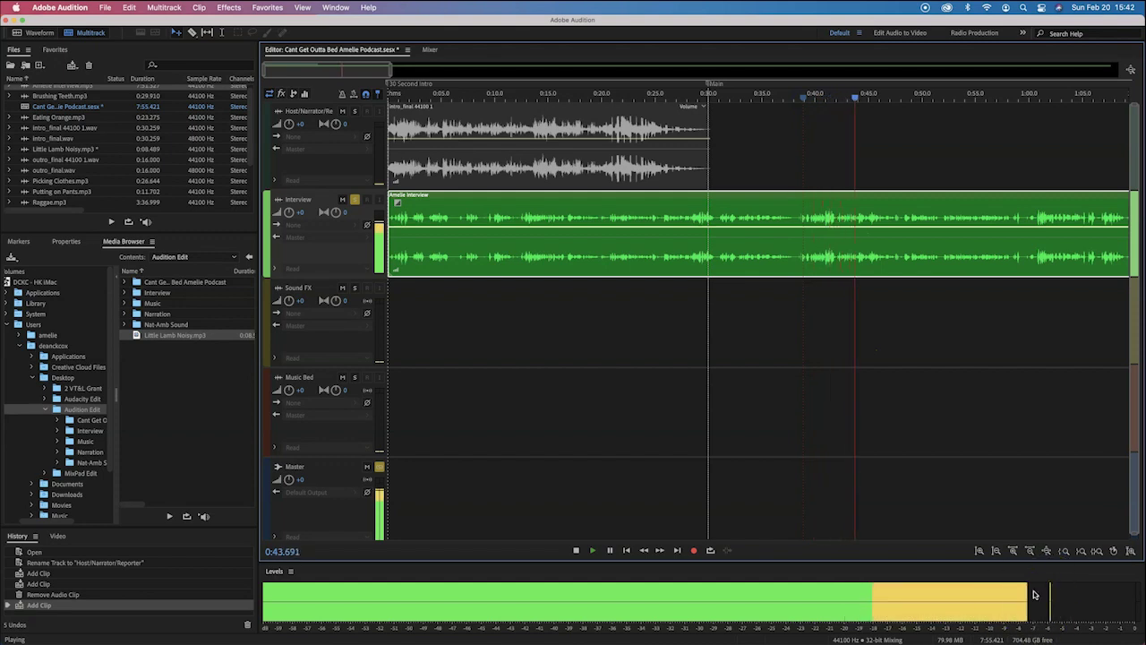
key(space)
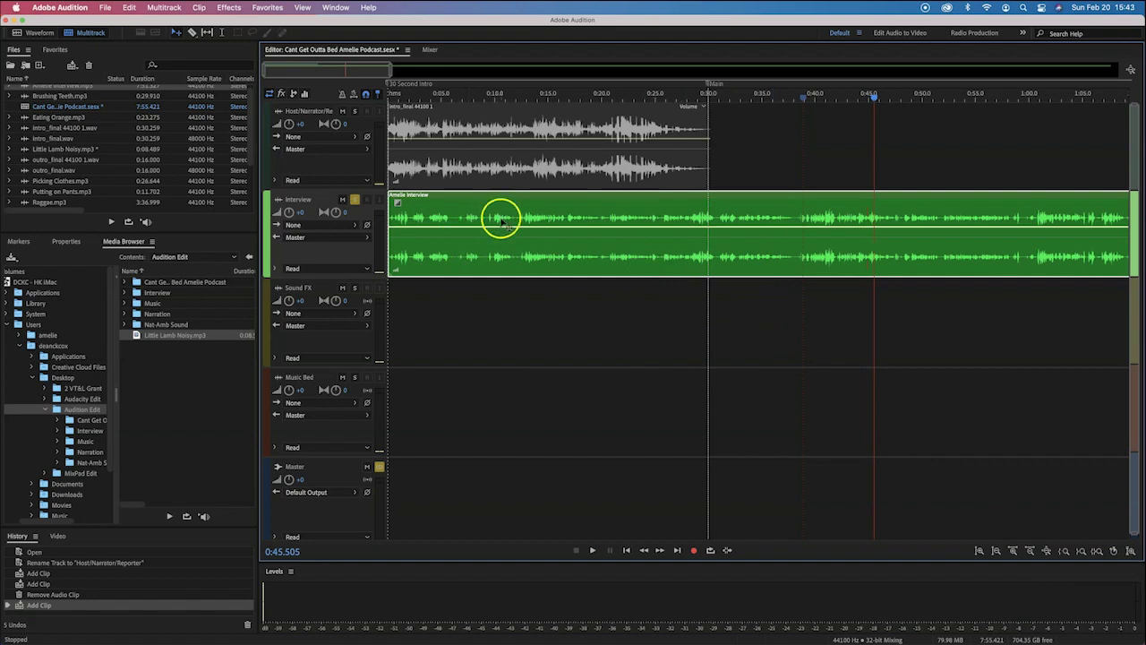
View the interview recording in the Waveform editor and return to the podcast multitrack session.
click(58, 87)
double_click(59, 90)
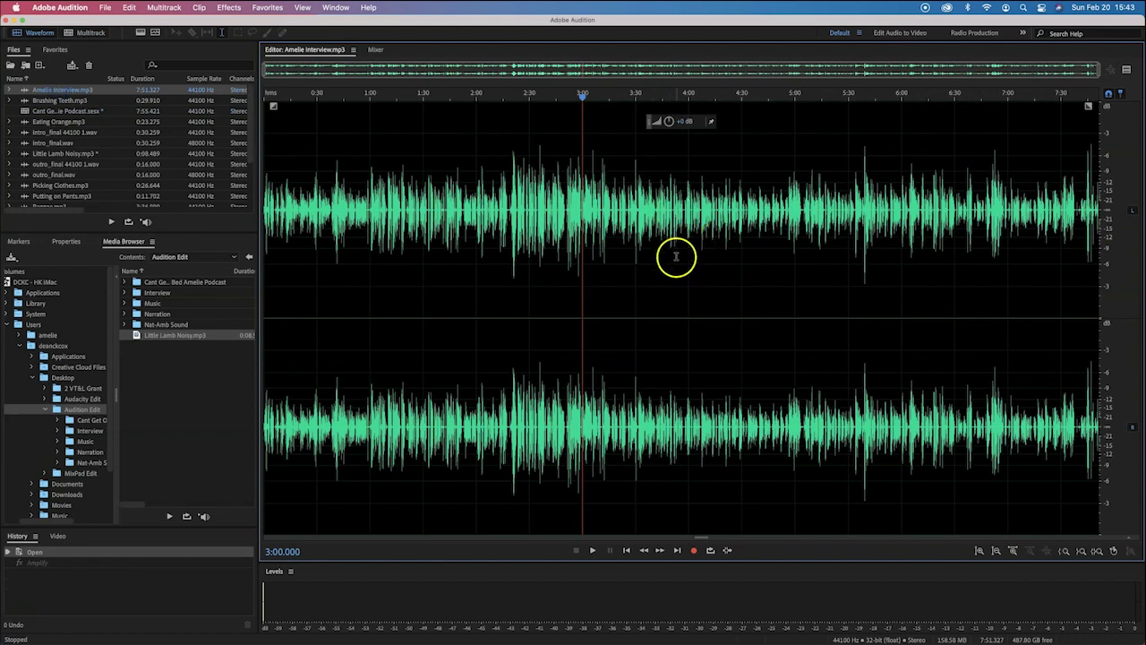
double_click(79, 111)
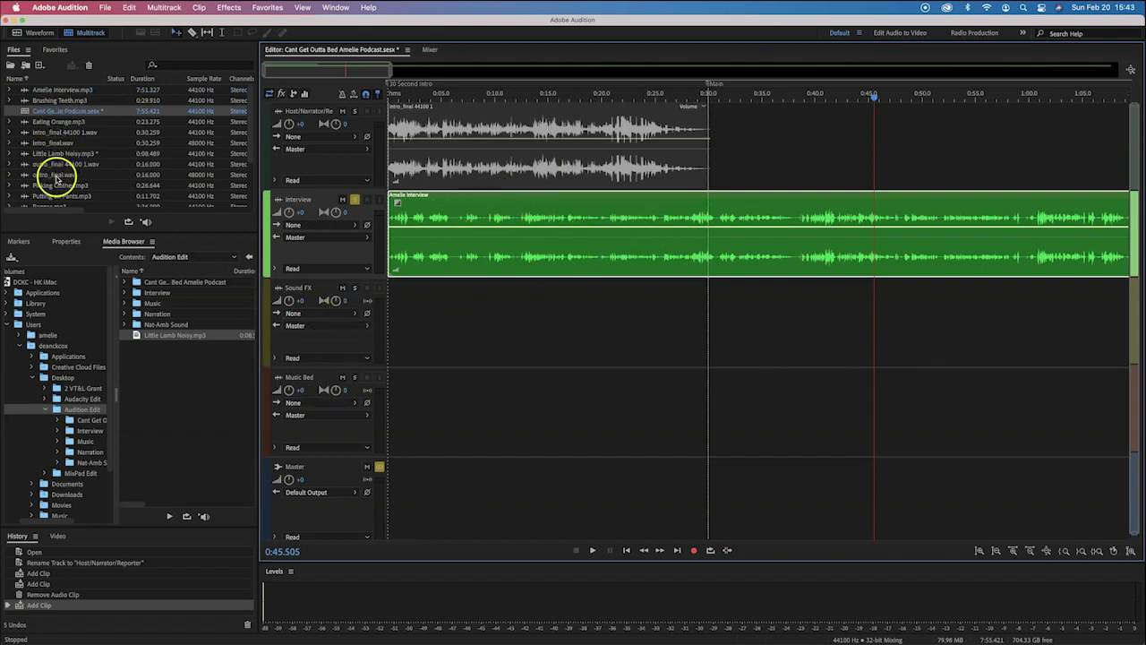
Add Raggae.mp3 to the Music Bed track, starting at about 0:24.
scroll(58, 185, down, 2)
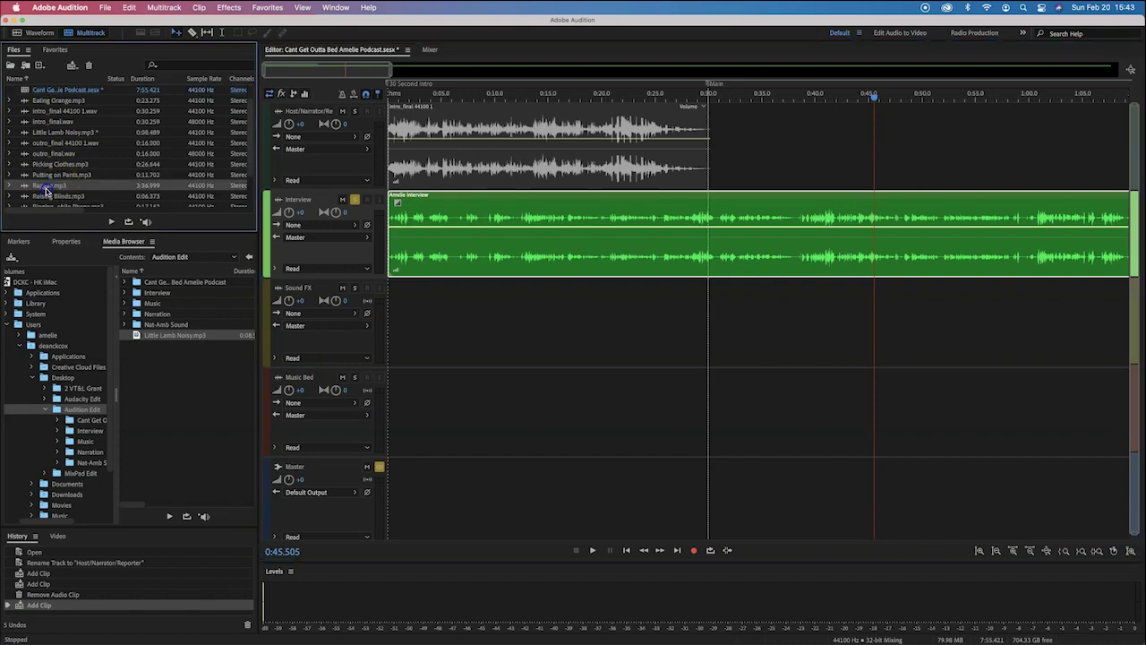
drag(26, 189, 641, 419)
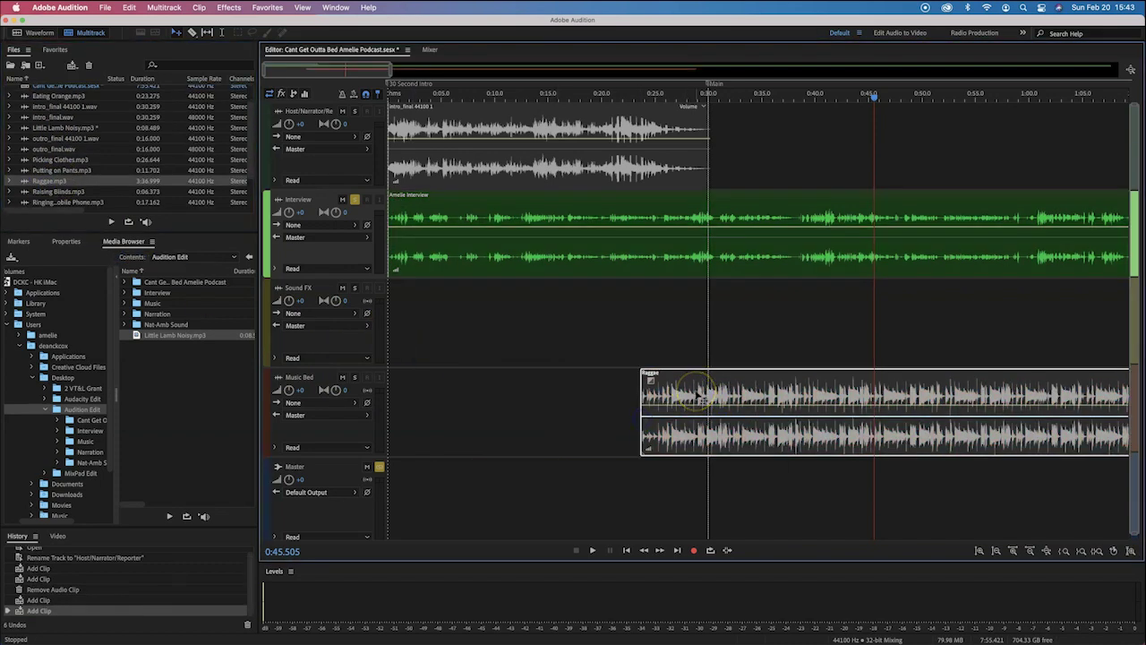
Turn off solo on the Interview track and move the Raggae clip to start at about 0:29.
click(354, 201)
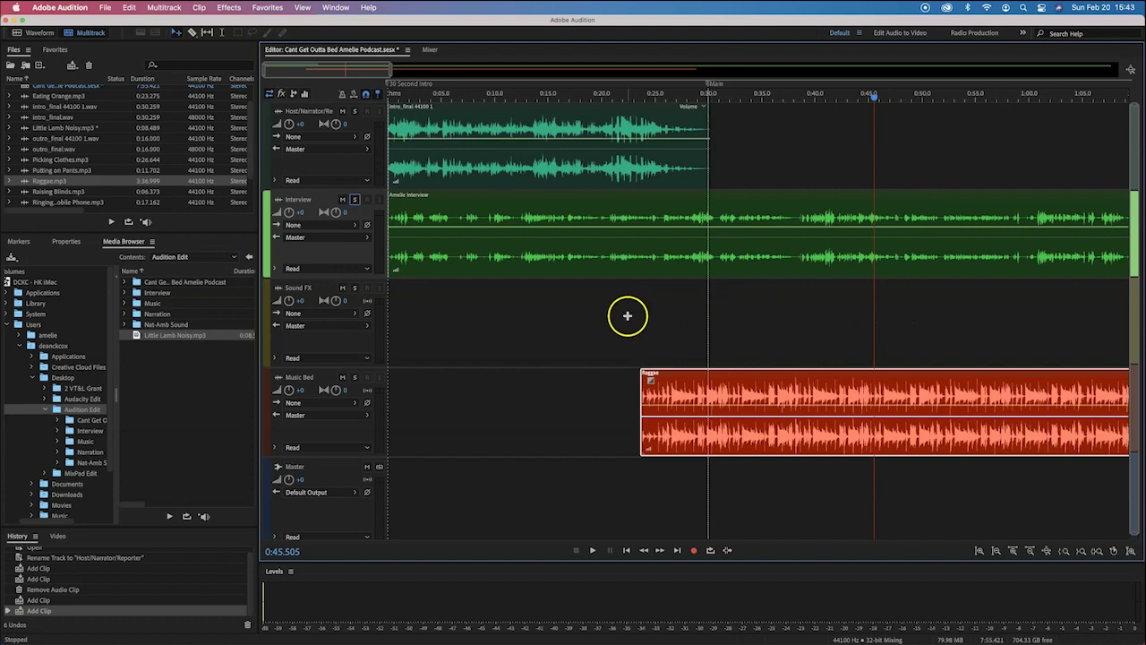
drag(798, 408, 804, 383)
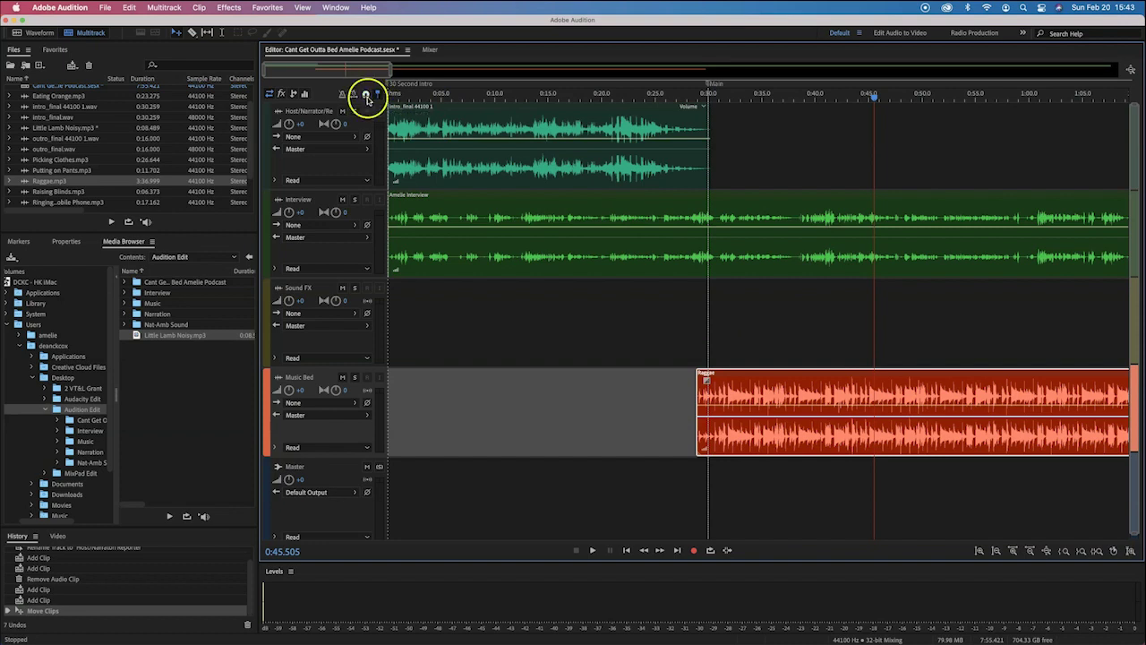
Toggle snapping and reposition the playhead at about 0:33.
click(367, 95)
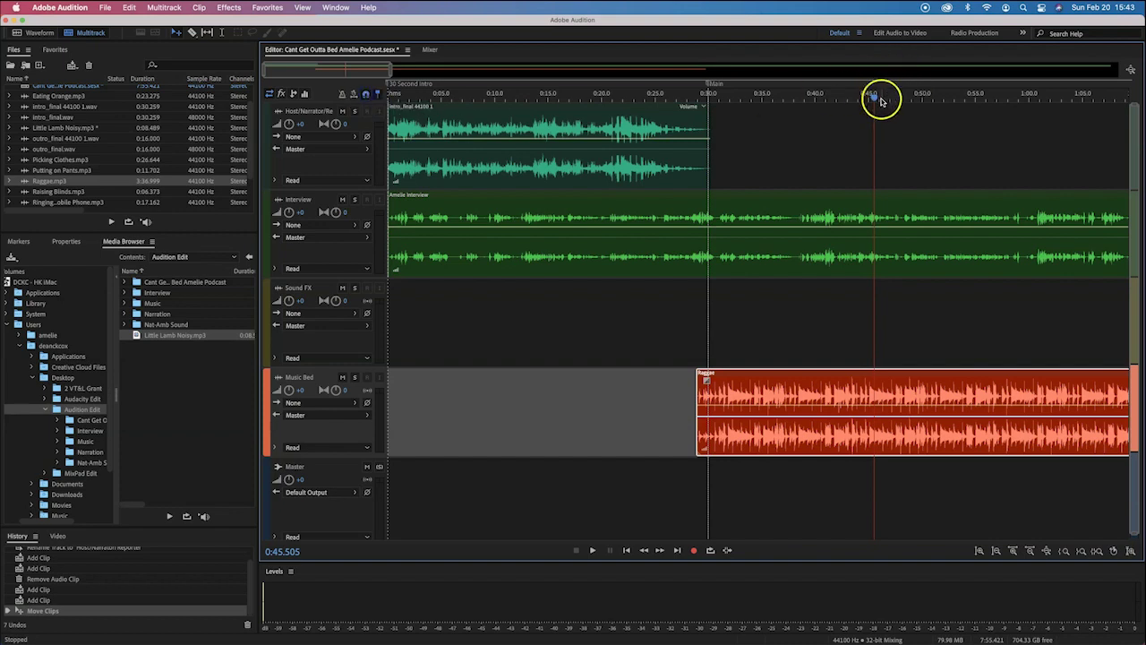
click(797, 101)
key(space)
click(780, 100)
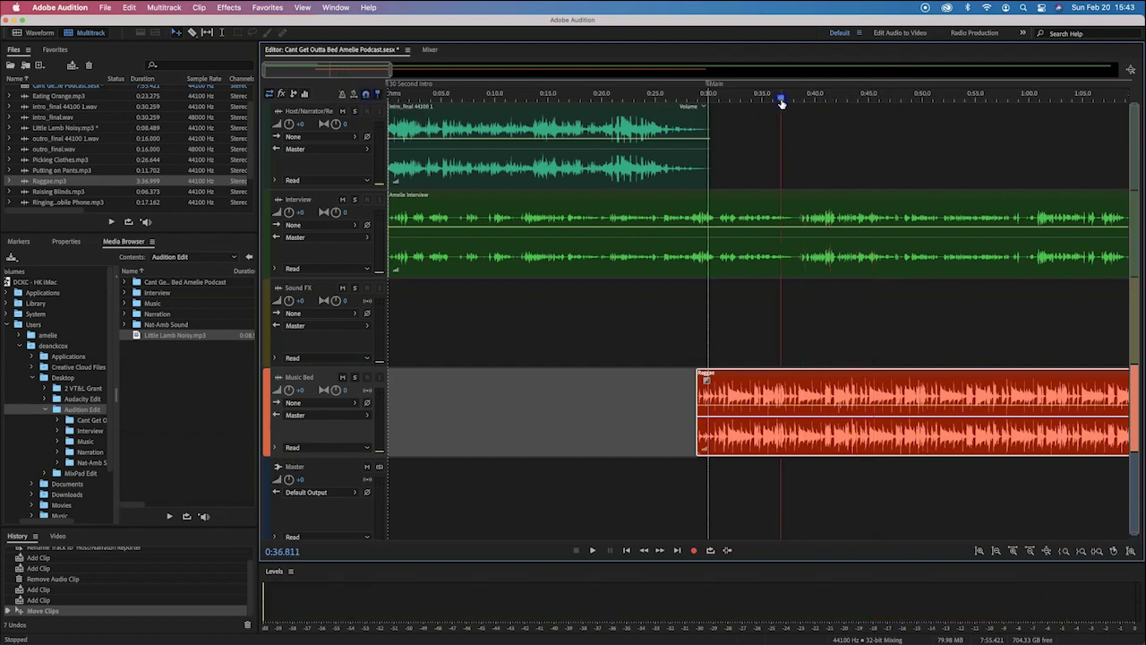
drag(780, 100, 741, 113)
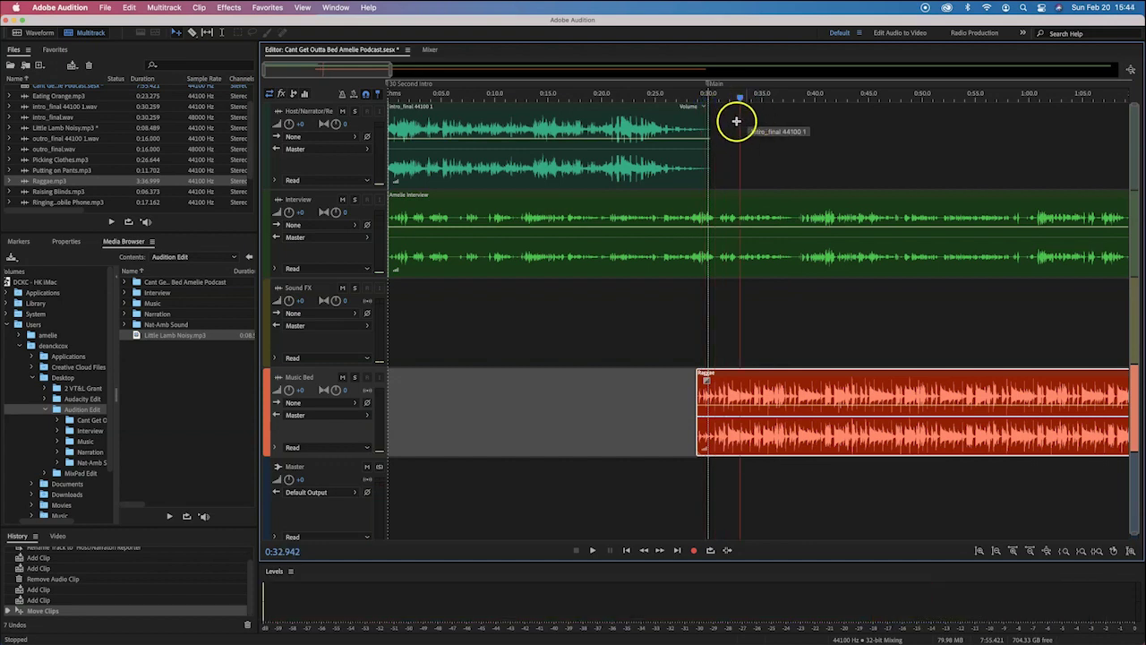
Select the interview clip, toggle snapping, and trim the clip at its start edge.
click(390, 204)
click(367, 94)
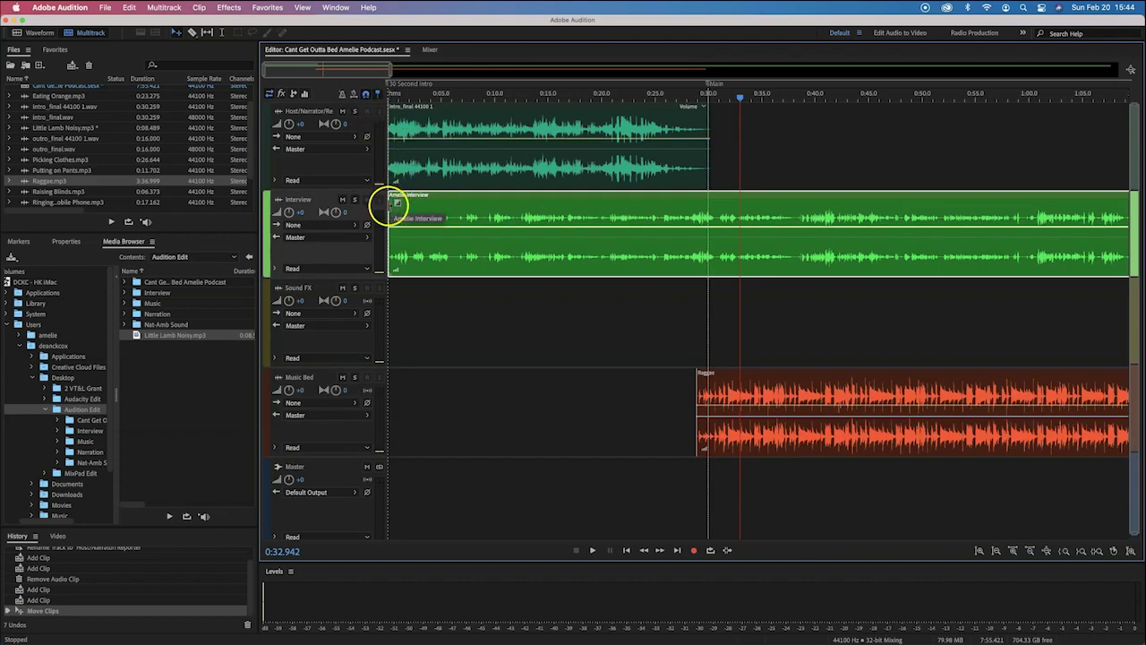
drag(397, 204, 286, 231)
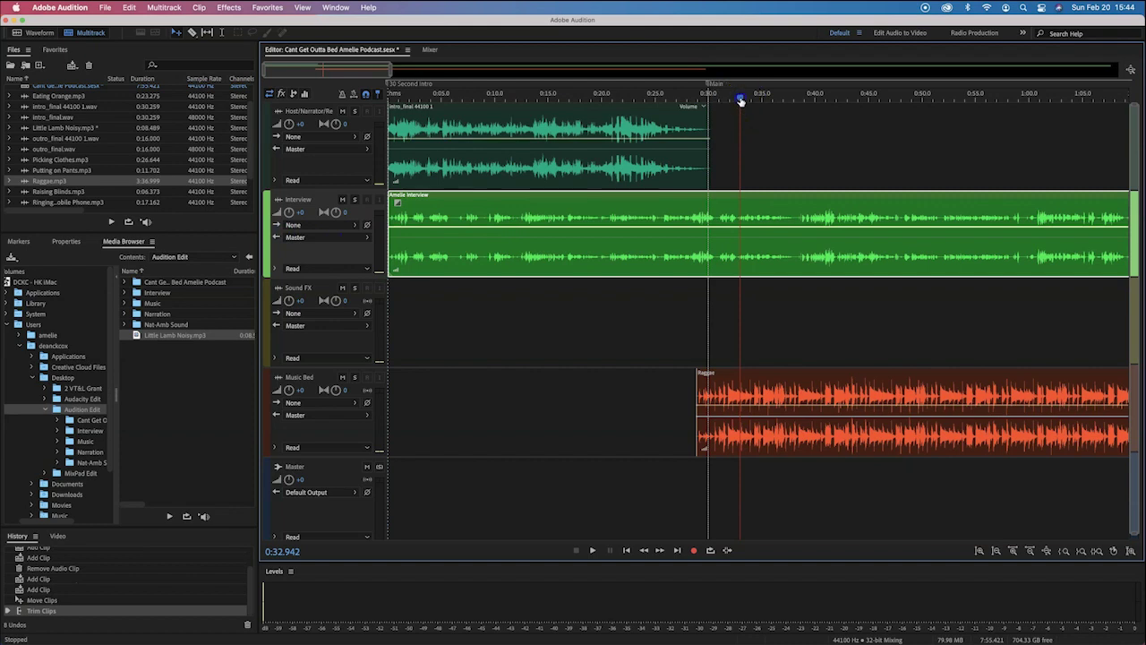
Place the playhead at 0:35.818 and split the interview clip there with the Razor Selected Clips tool.
drag(741, 100, 766, 102)
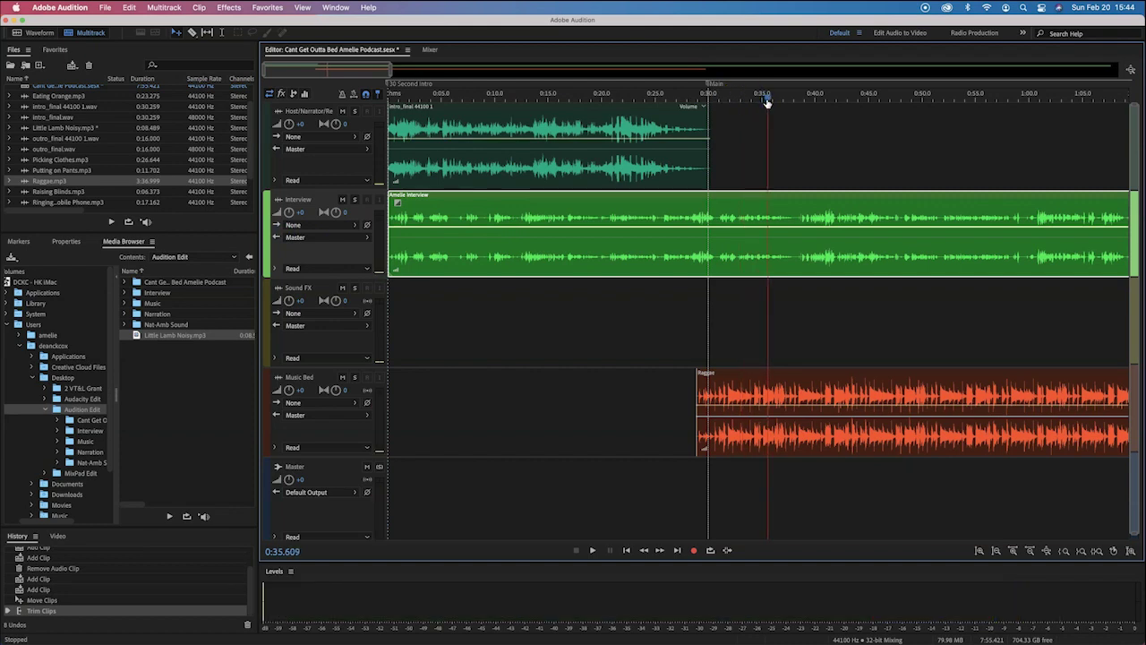
drag(767, 101, 768, 102)
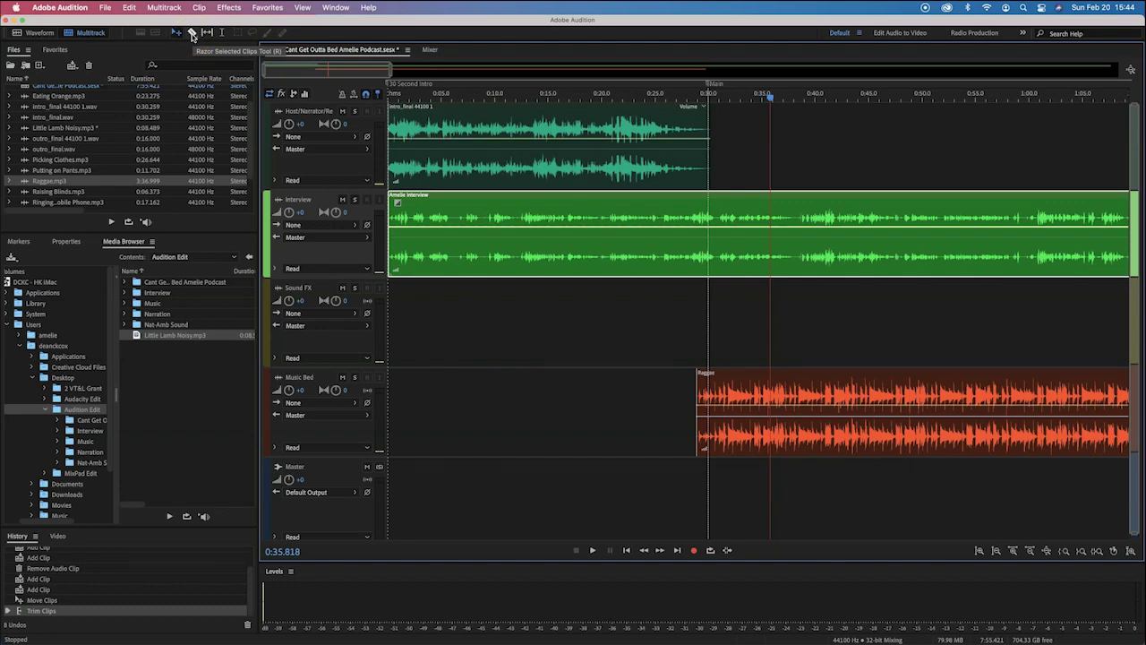
click(192, 33)
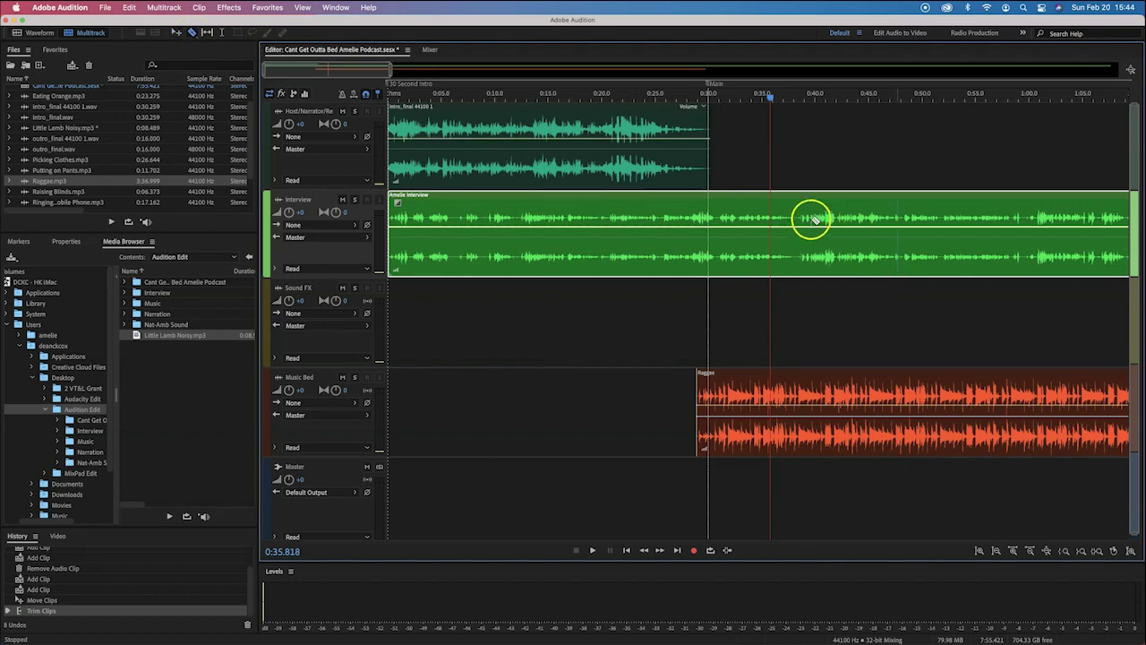
click(772, 218)
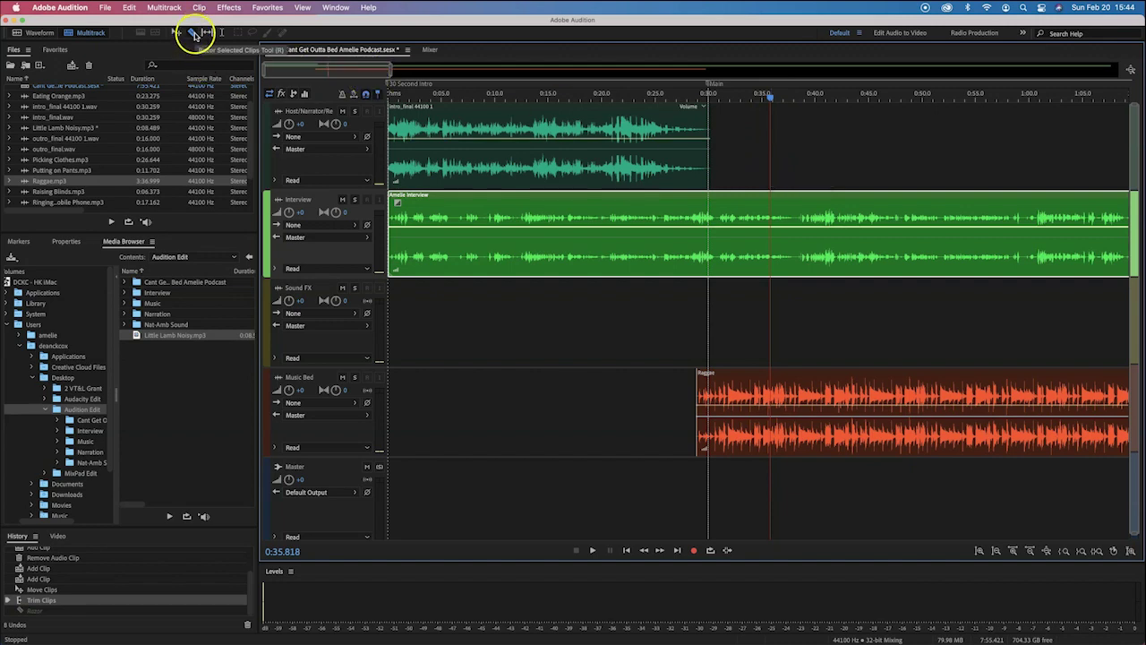
Switch back to the Move tool and shift the interview clip along its track.
click(175, 33)
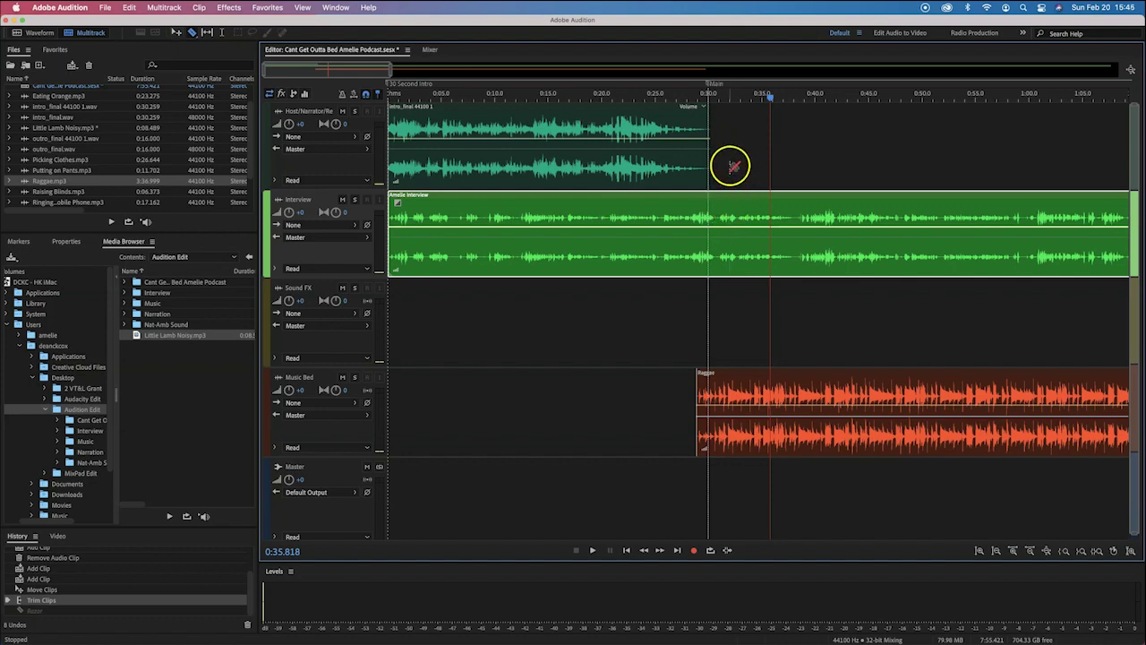
click(192, 32)
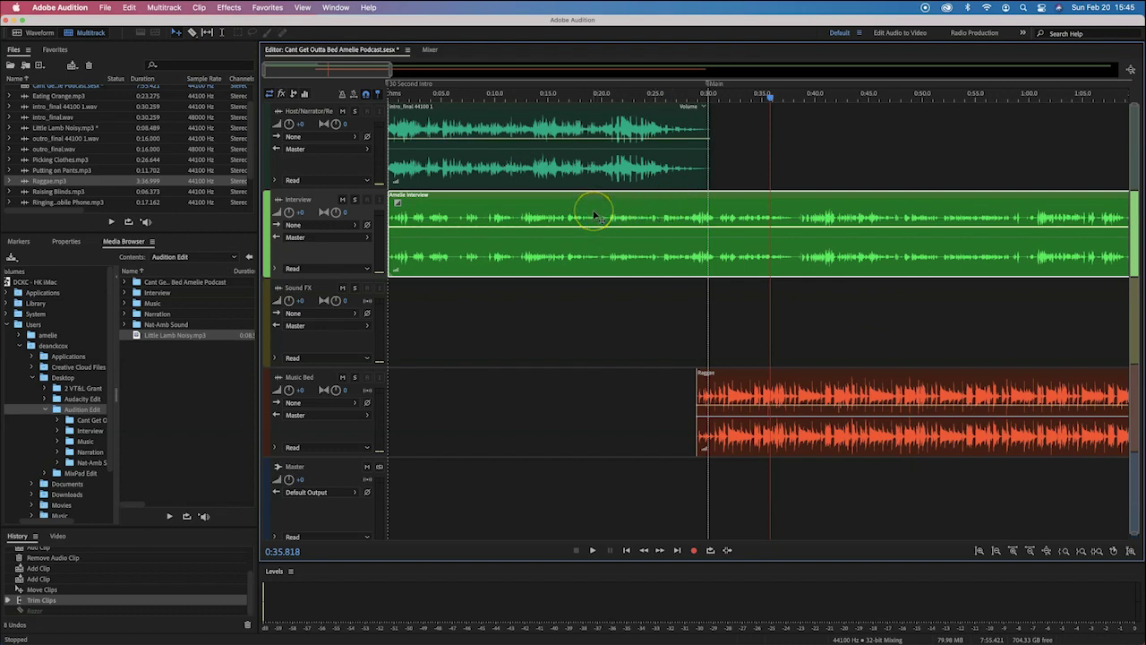
mouse_move(599, 217)
mouse_down()
mouse_move(591, 225)
mouse_move(594, 205)
mouse_move(728, 222)
mouse_up()
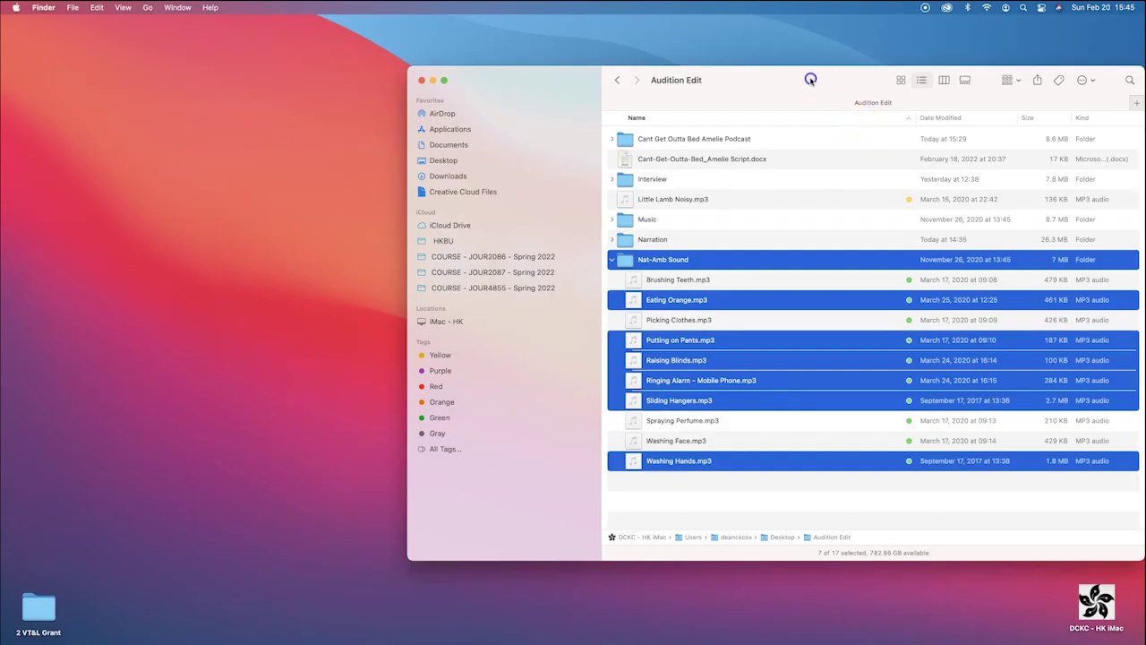
In Finder, close the current window, reopen the Audition Edit folder from the desktop, and reposition its window.
key(super+w)
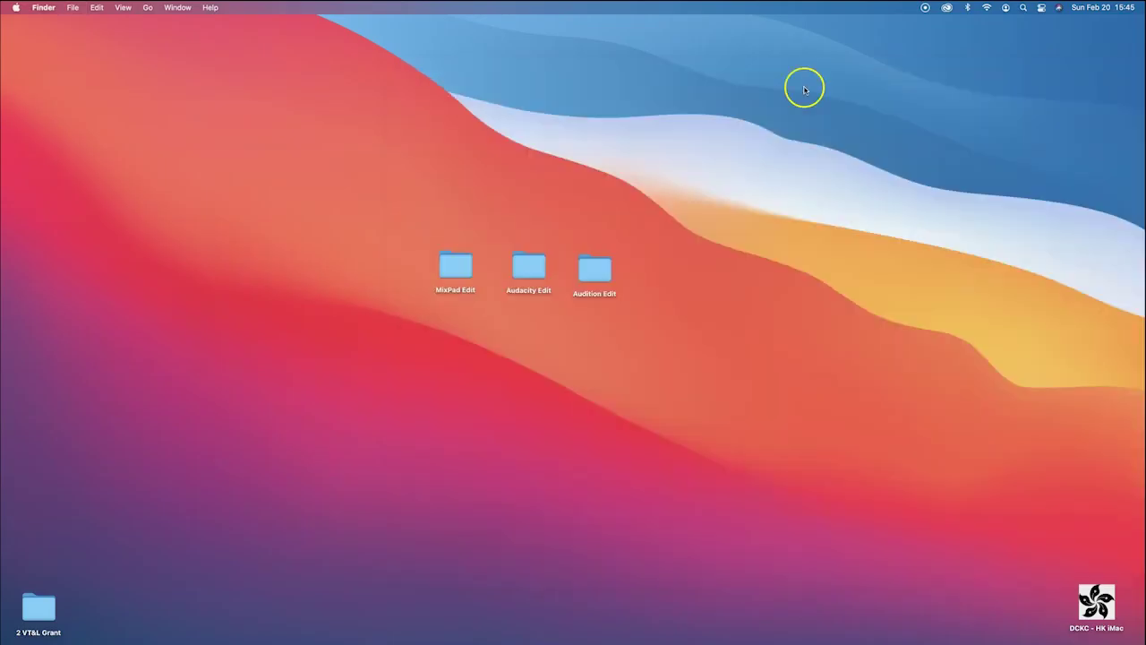
click(596, 266)
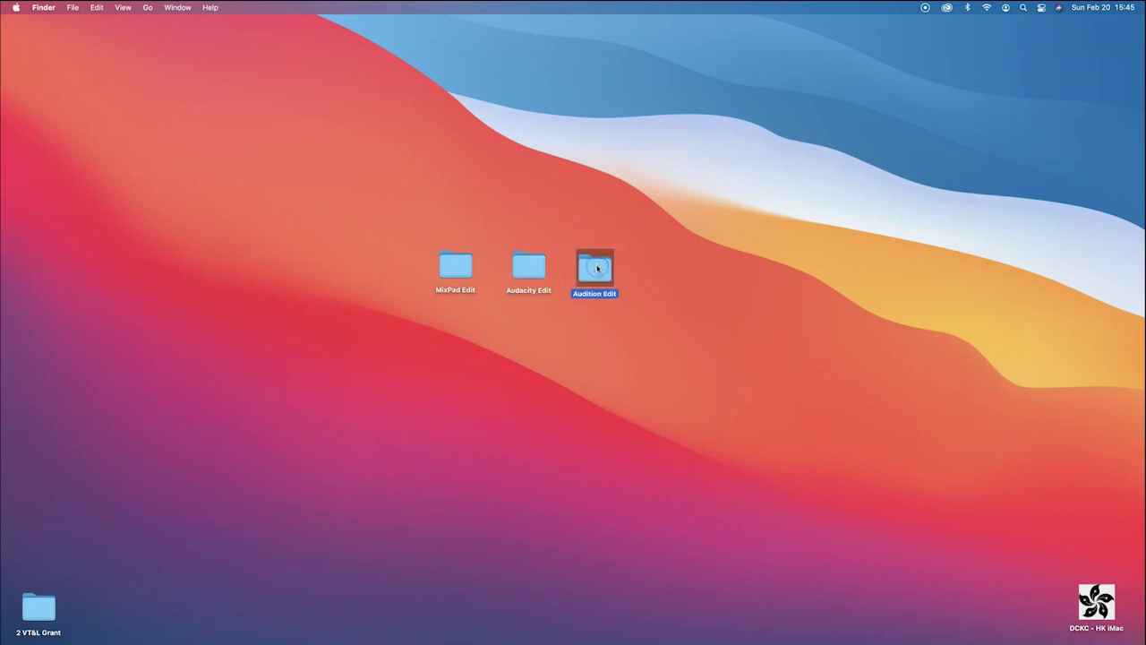
double_click(597, 267)
double_click(464, 94)
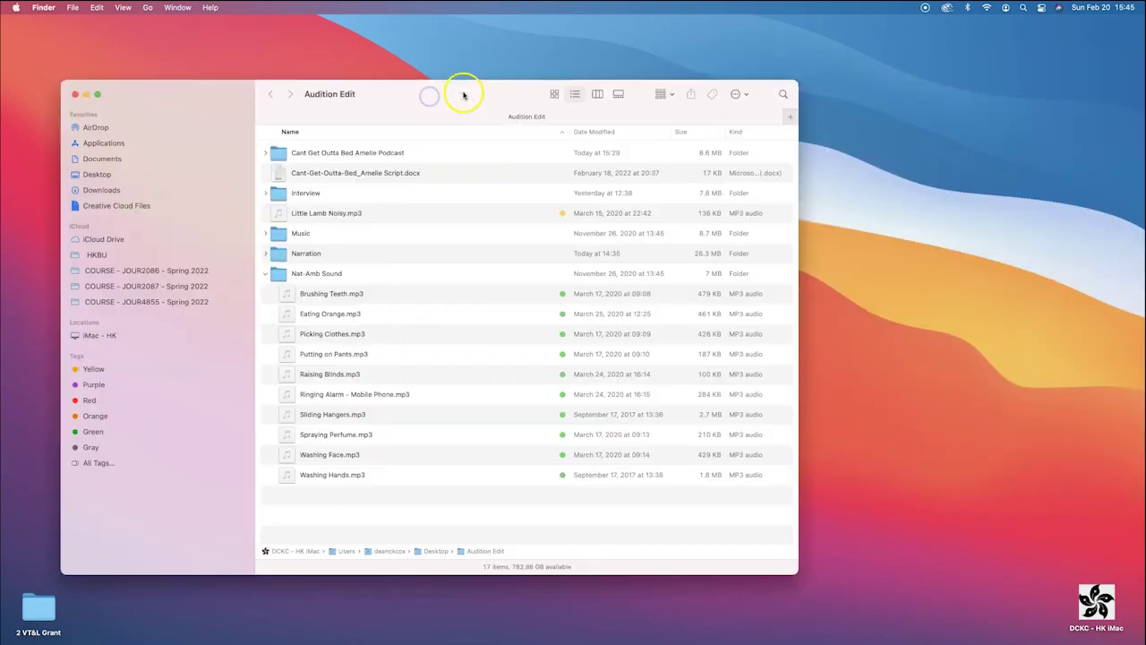
drag(464, 94, 564, 83)
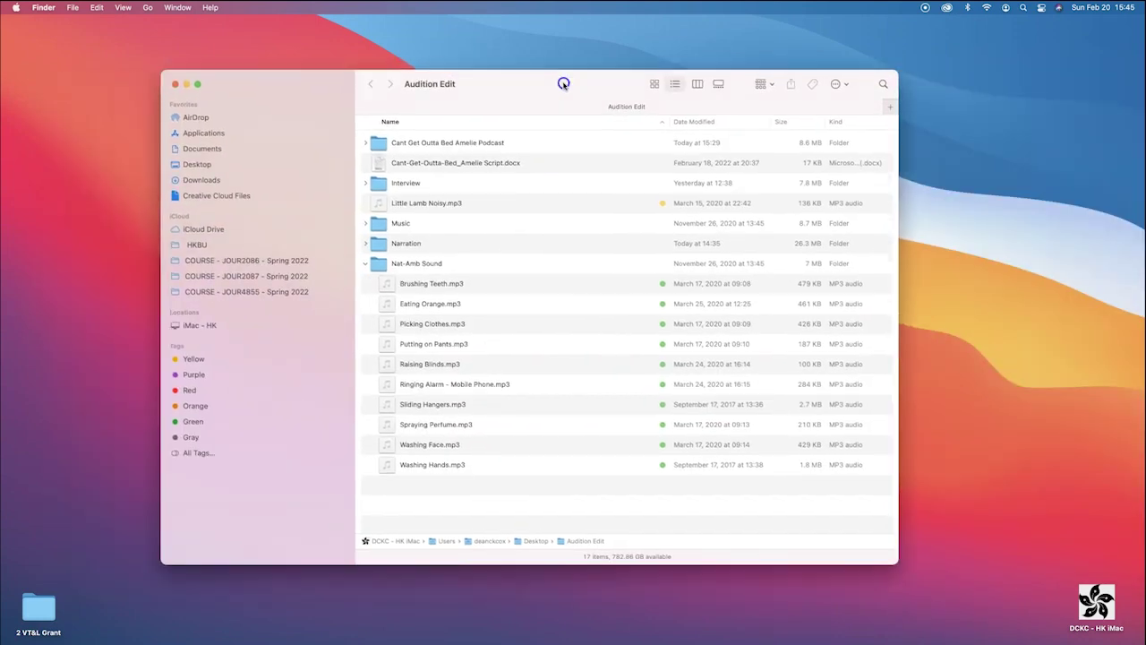
Review the contents of the Nat-Amb Sound, Narration and Music folders in the Audition Edit folder.
click(365, 264)
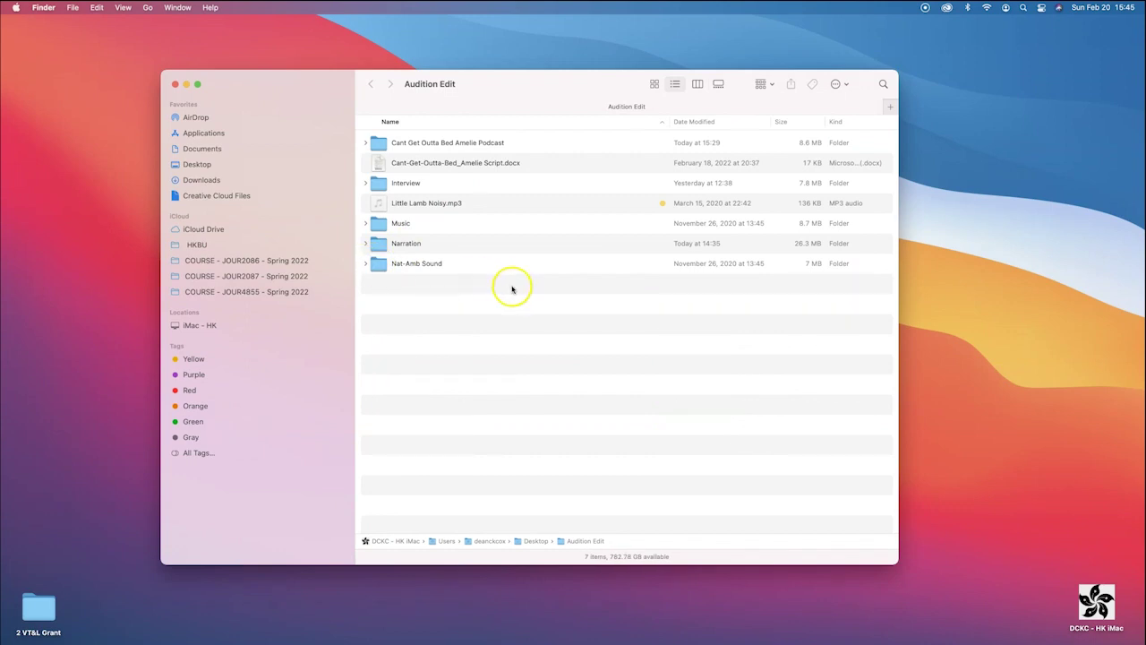
click(366, 264)
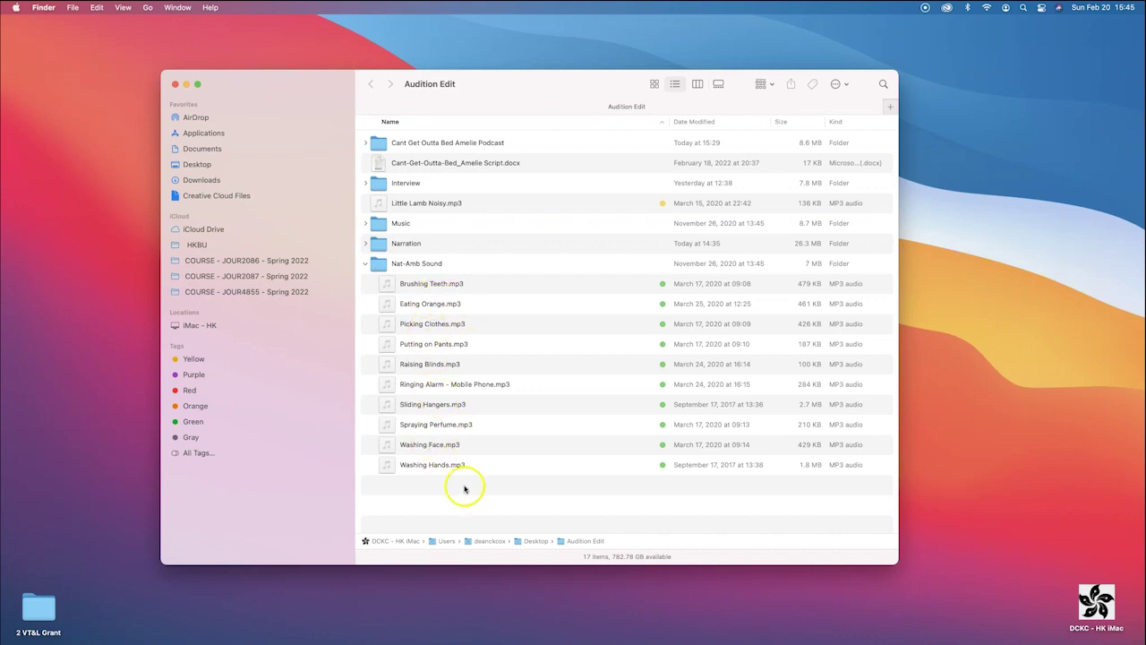
click(365, 264)
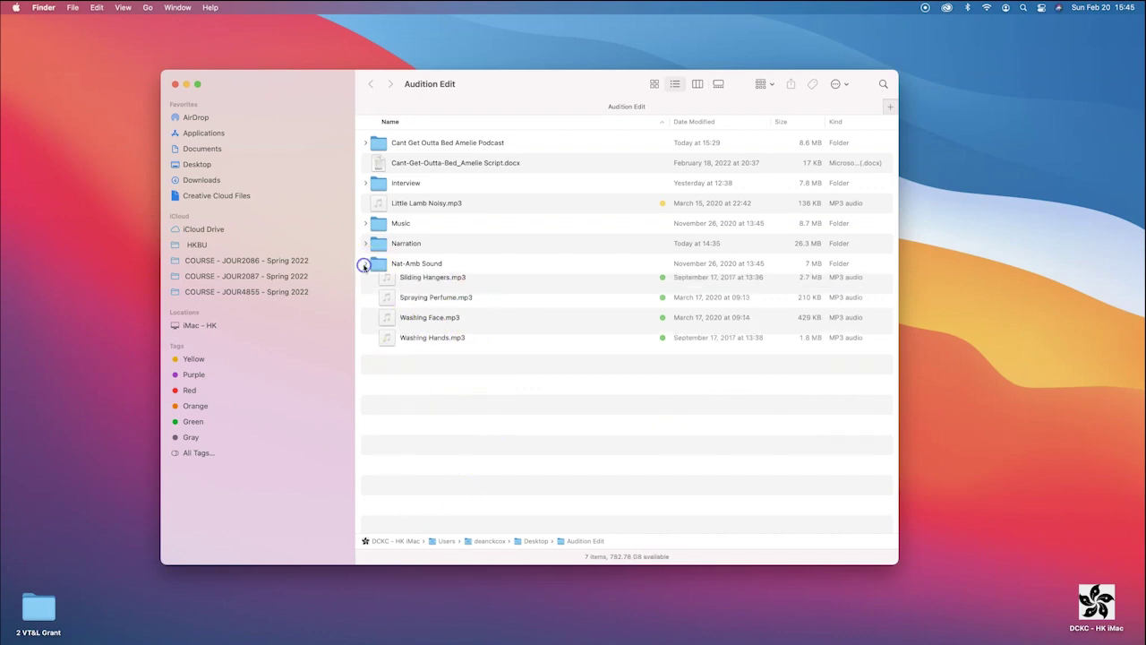
click(365, 243)
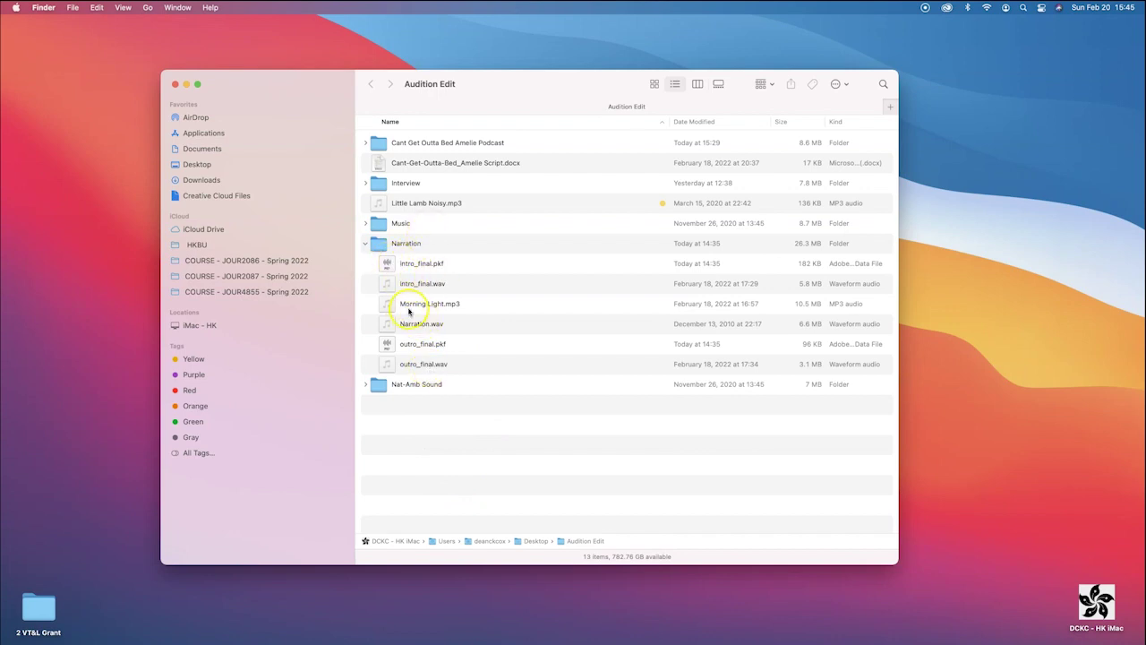
click(365, 243)
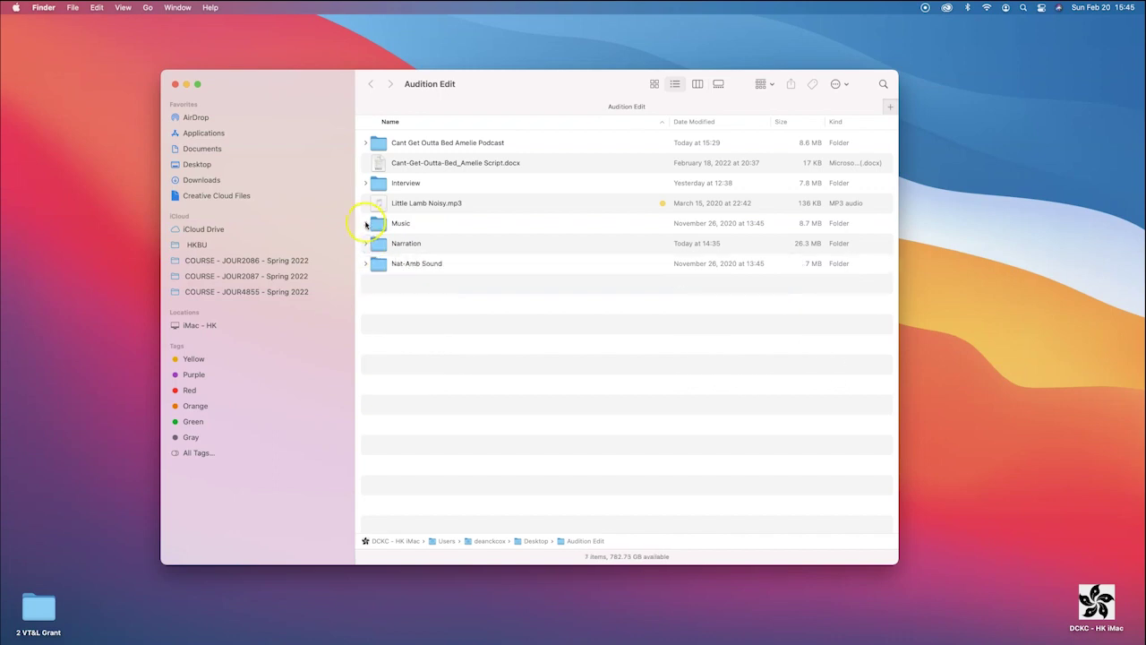
click(366, 223)
click(366, 223)
Expand the Interview folder and open the transcribed interview document in Word, bringing its window to the front.
click(366, 182)
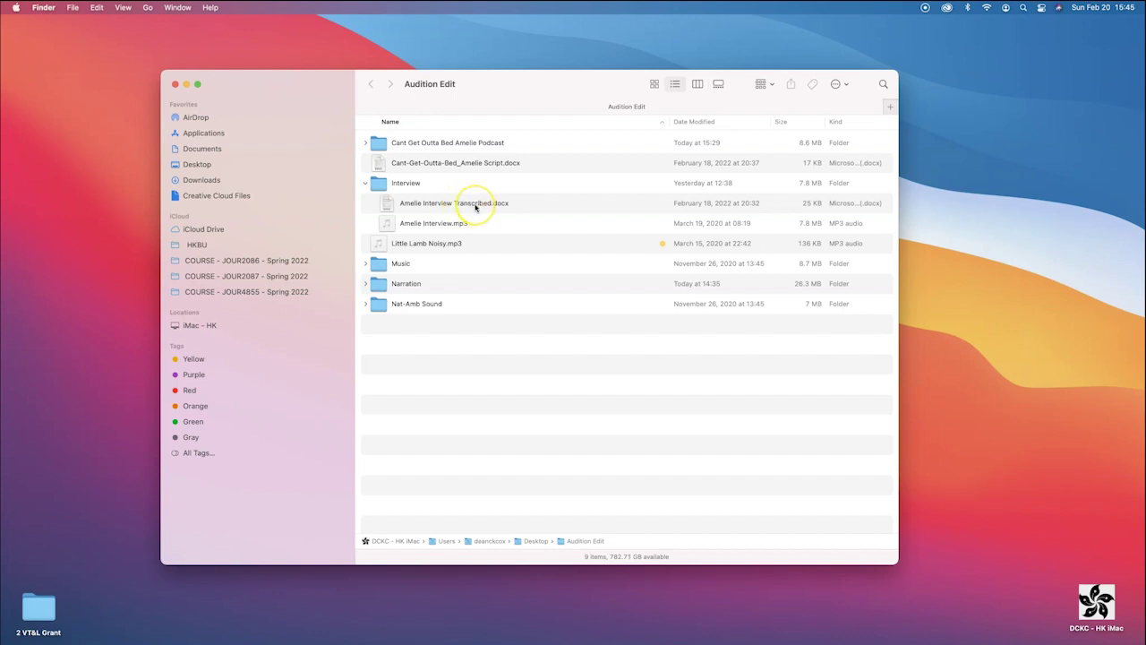
click(386, 223)
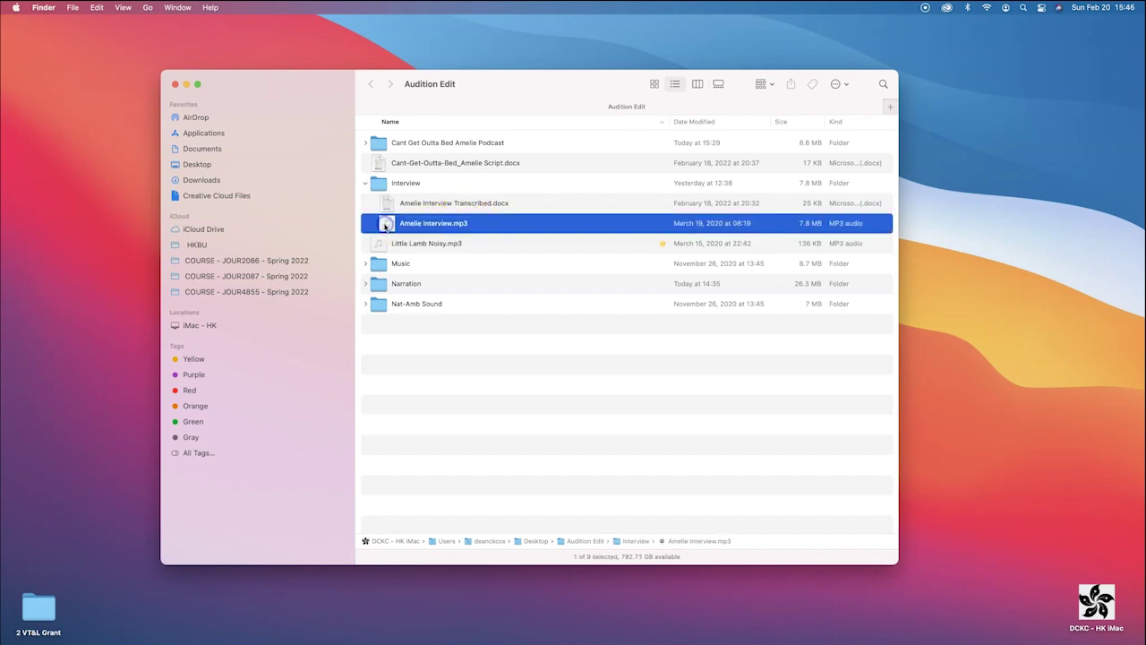
click(466, 205)
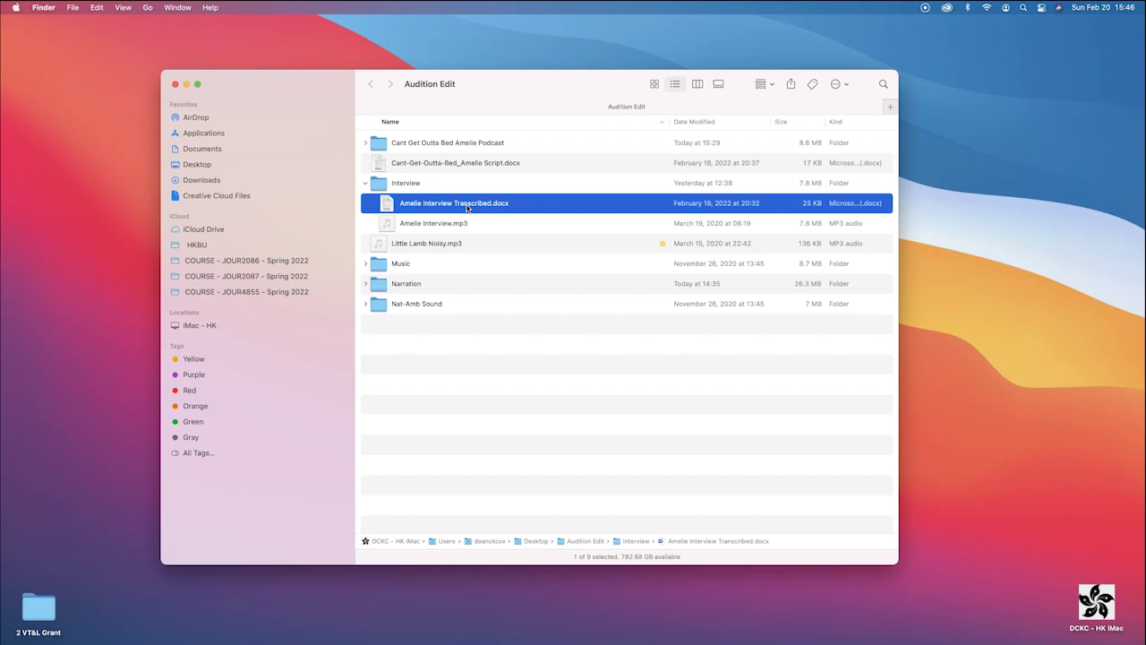
drag(448, 208, 412, 229)
click(412, 230)
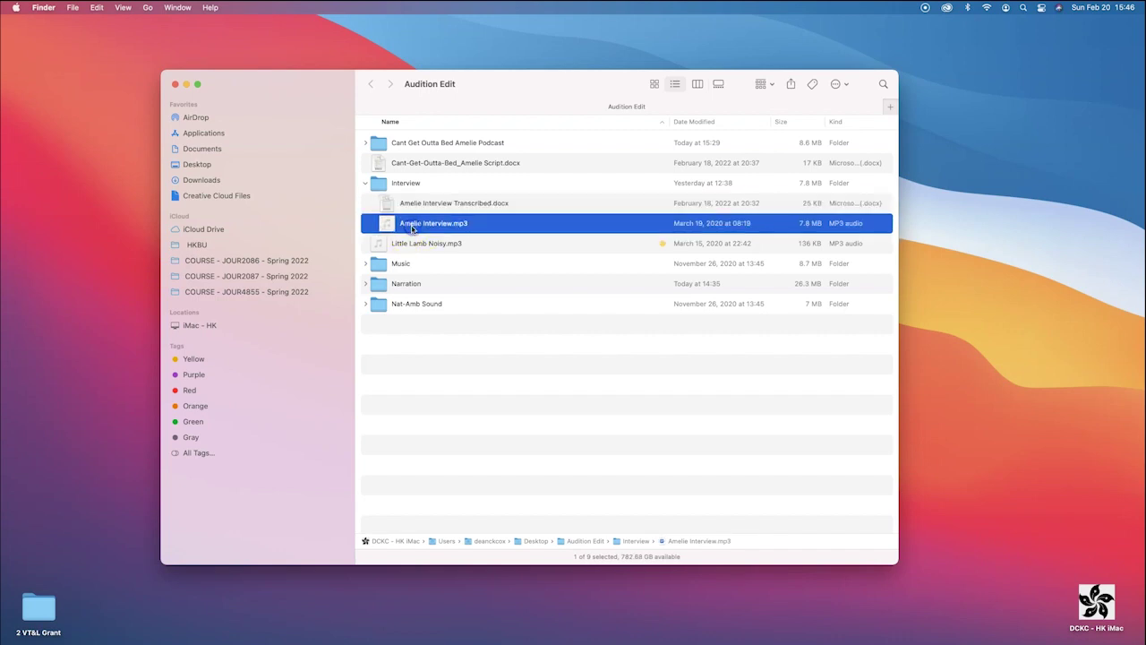
double_click(412, 226)
click(436, 204)
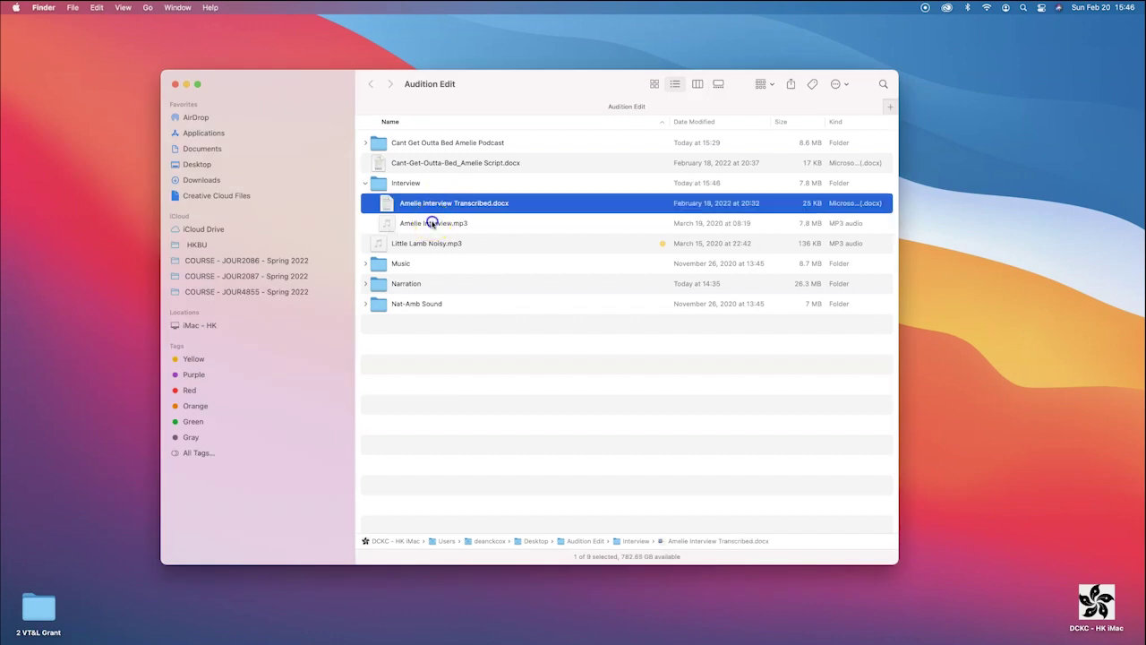
click(433, 223)
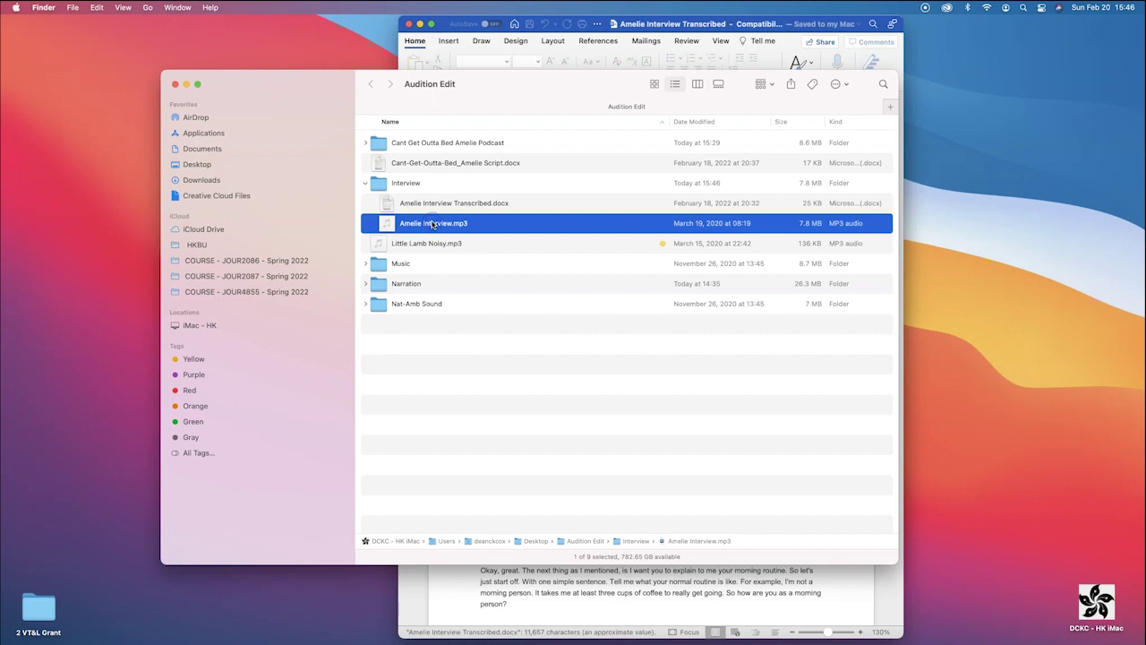
click(445, 24)
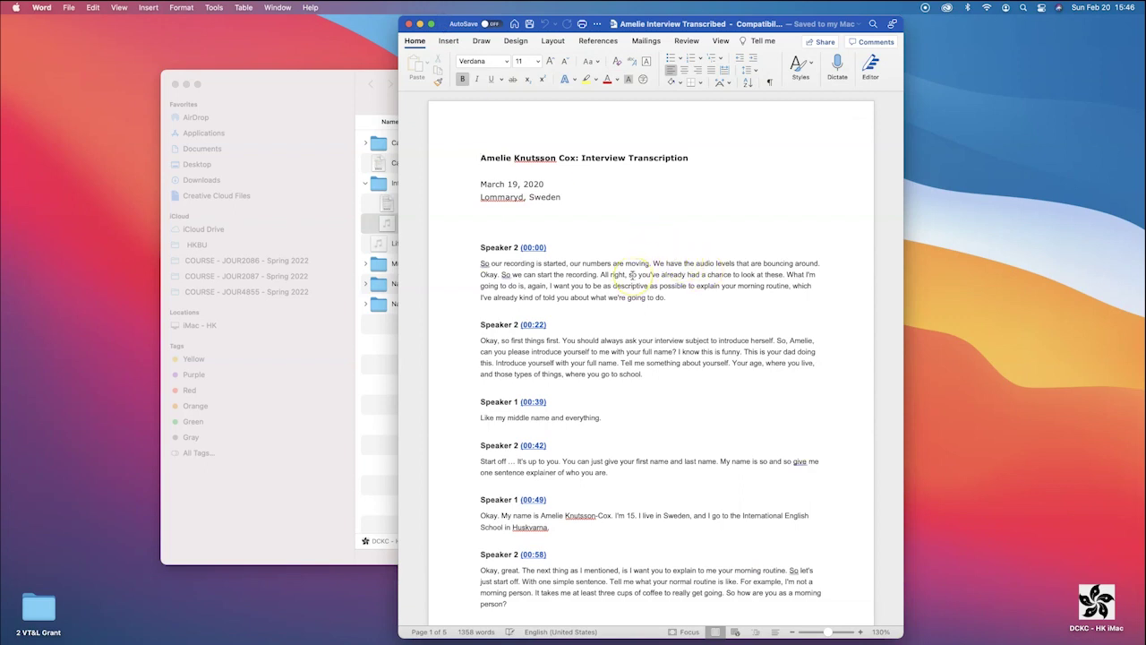
Skim the timestamped interview transcript through the 05:05 passage and return to the Audition Edit folder in Finder.
scroll(632, 275, down, 3)
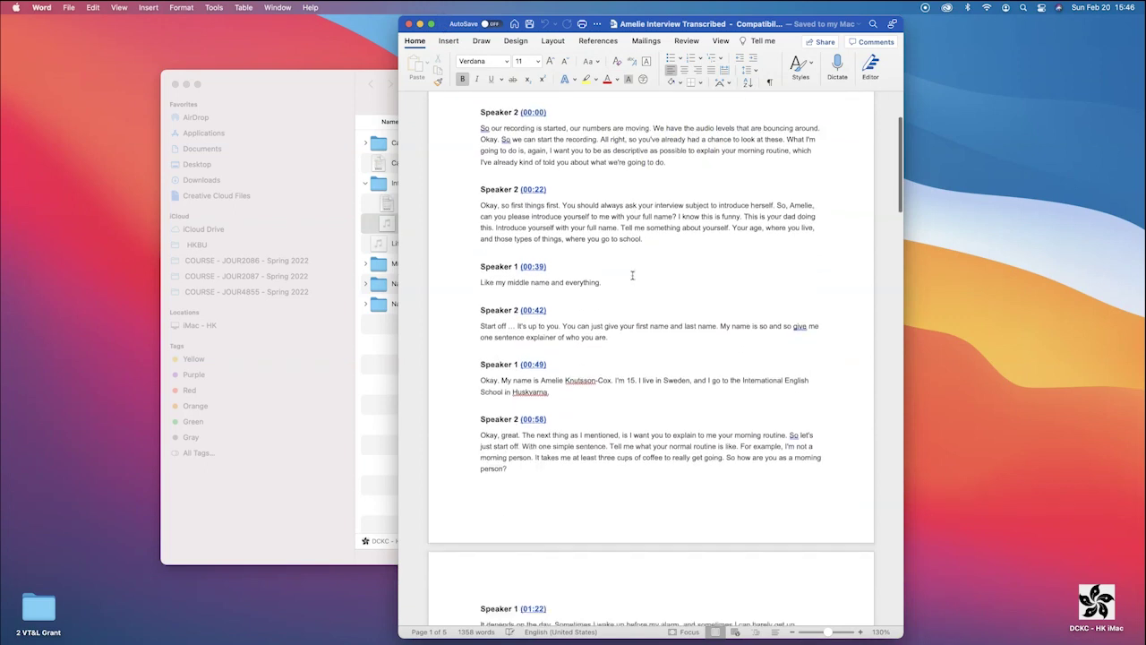
scroll(632, 275, down, 5)
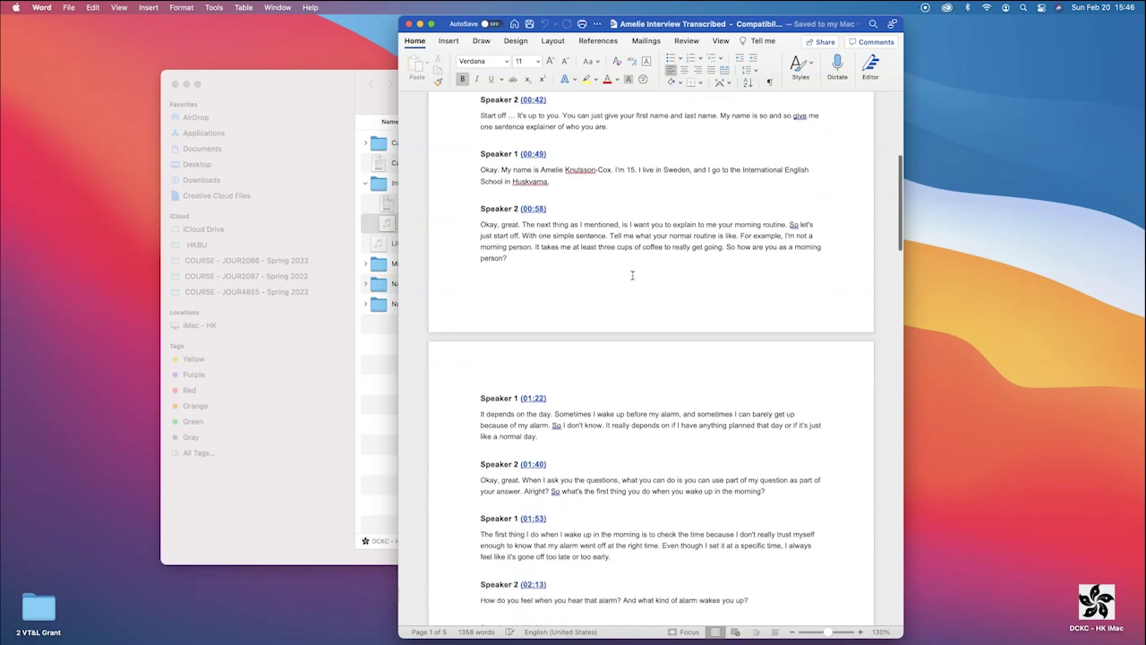
scroll(632, 275, down, 10)
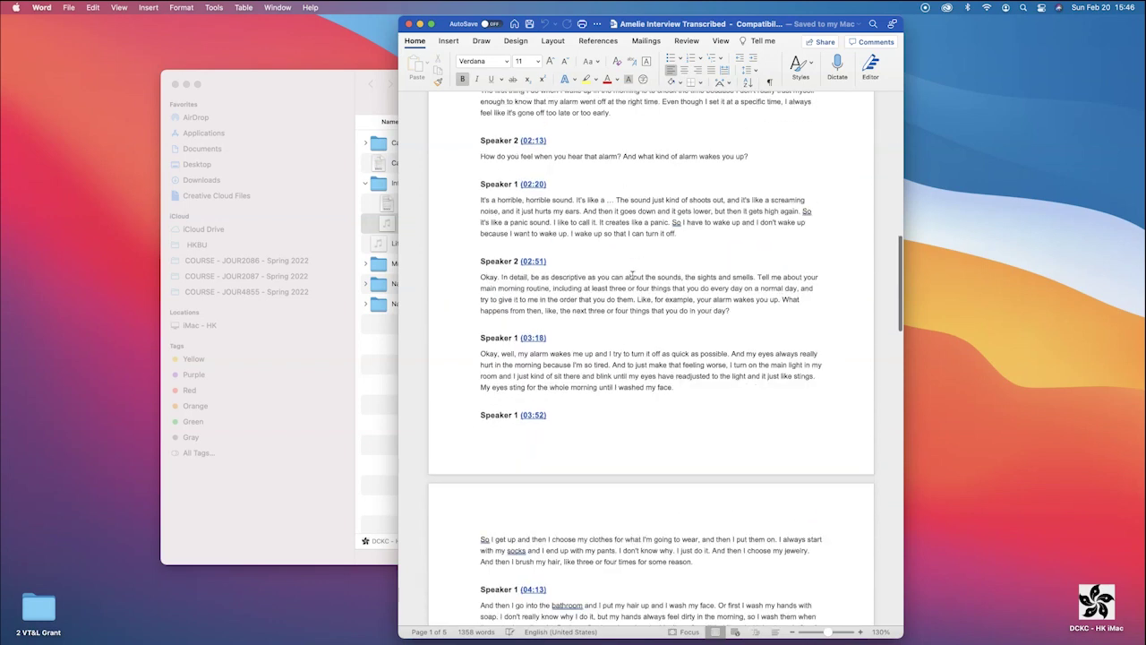
scroll(632, 275, down, 5)
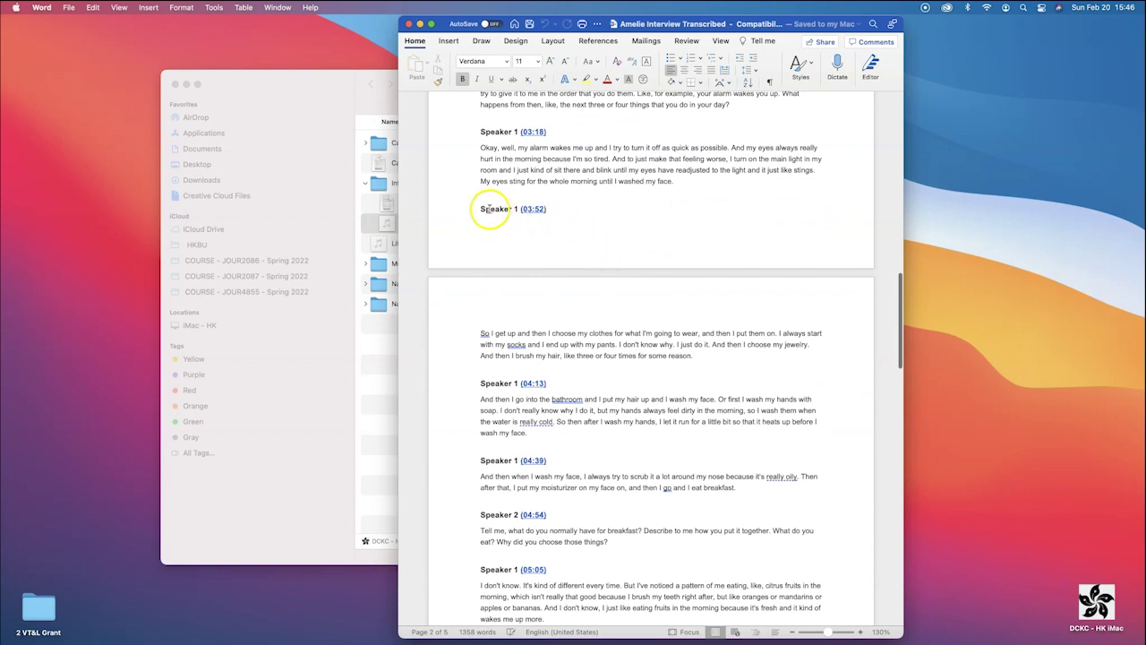
click(390, 112)
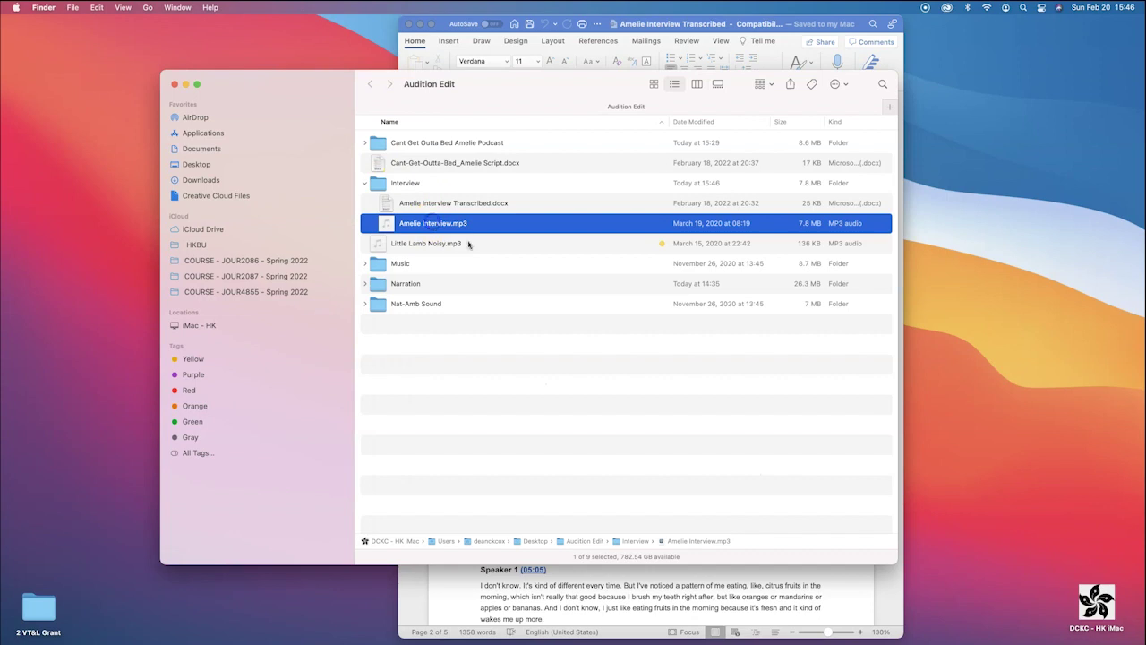
Preview the interview MP3 from the Interview folder in a widened QuickTime Player window, and quit the player.
key(super+o)
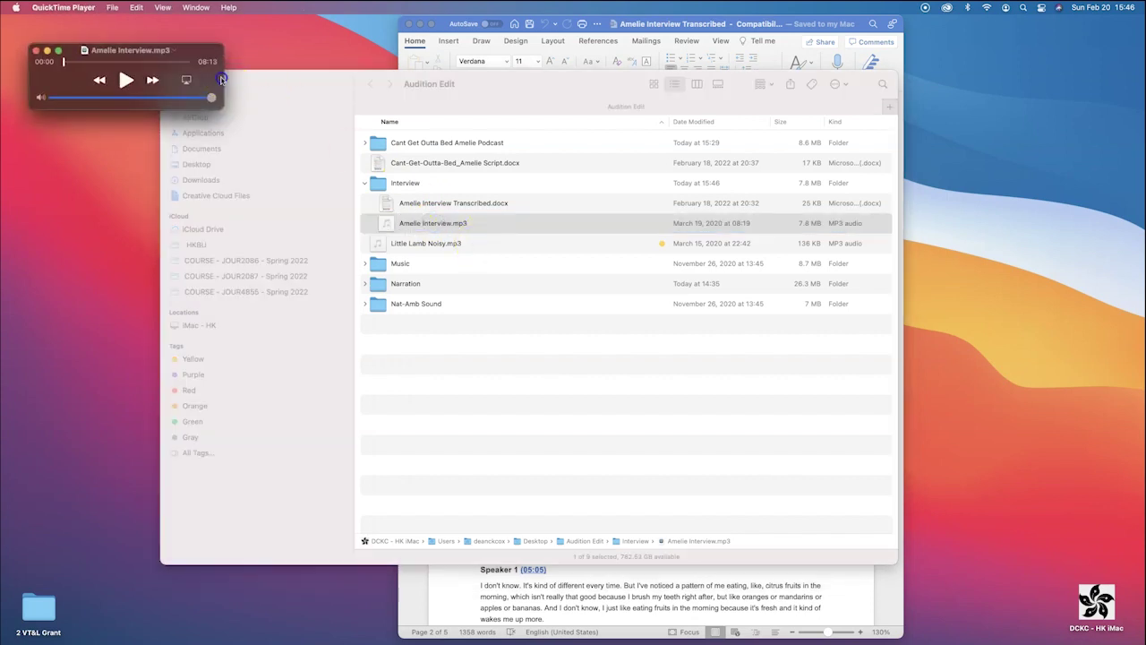
drag(222, 79, 883, 106)
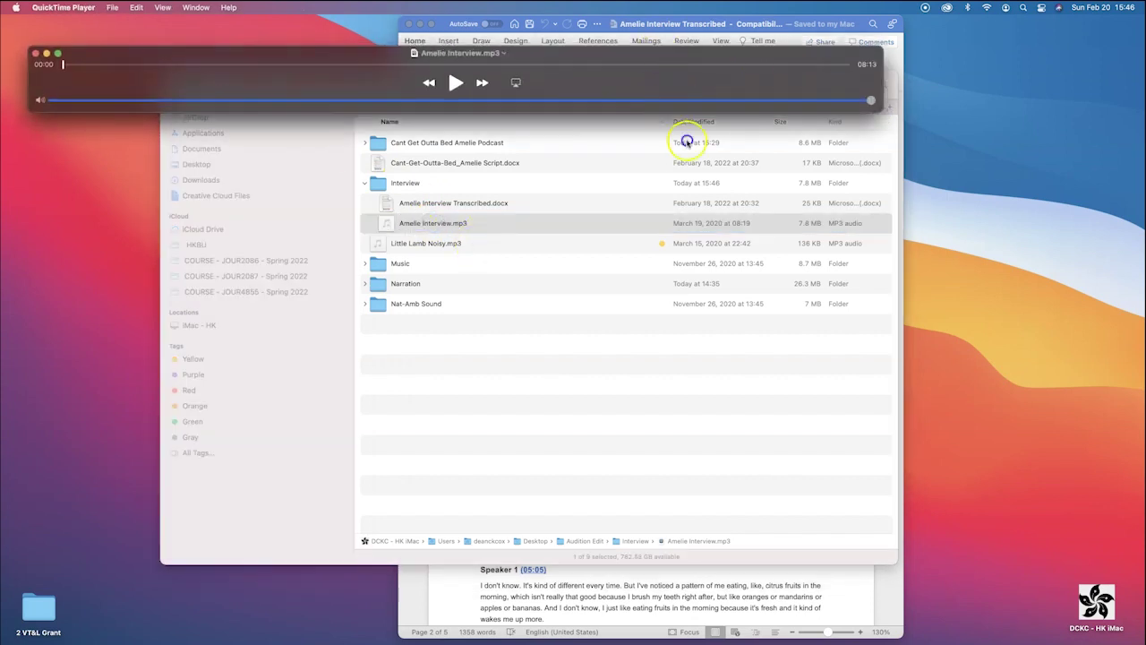
drag(687, 142, 703, 215)
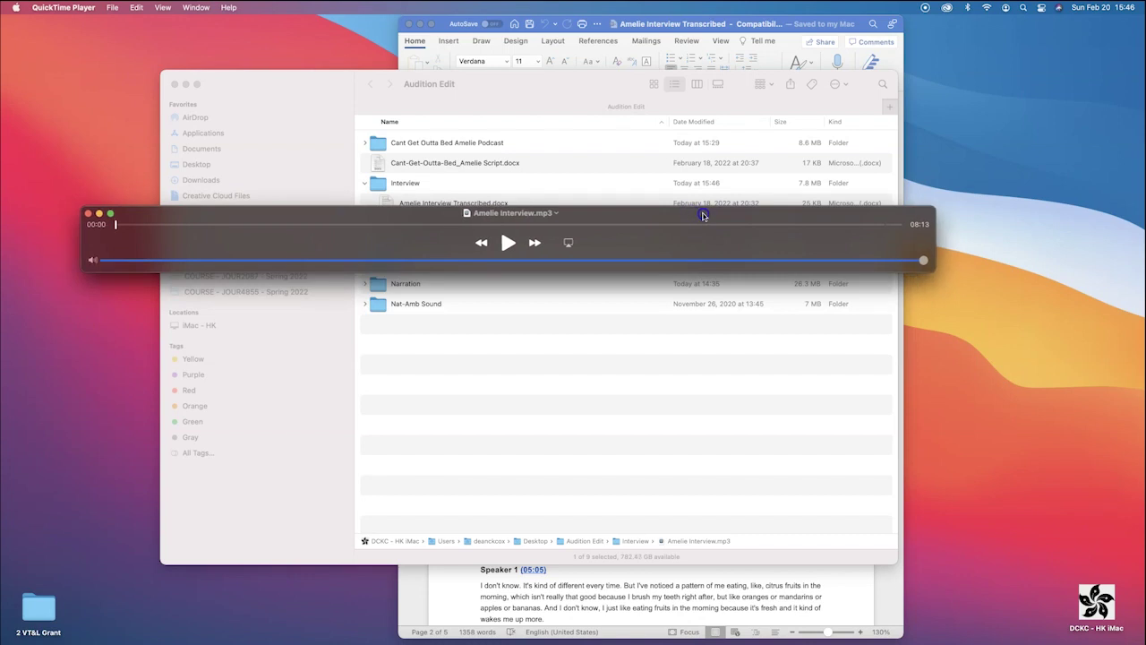
click(680, 231)
key(super+q)
Return to the interview transcript in Word and look over its opening passages, checking the matching MP3 in Finder.
click(702, 584)
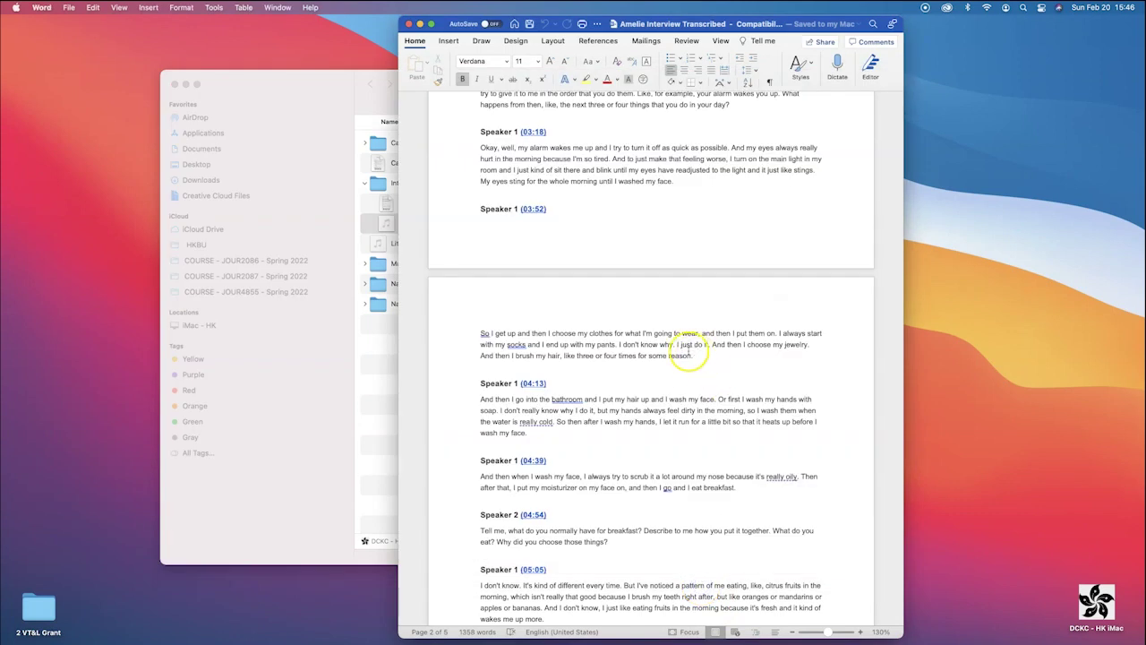
scroll(688, 350, up, 3)
scroll(689, 350, up, 3)
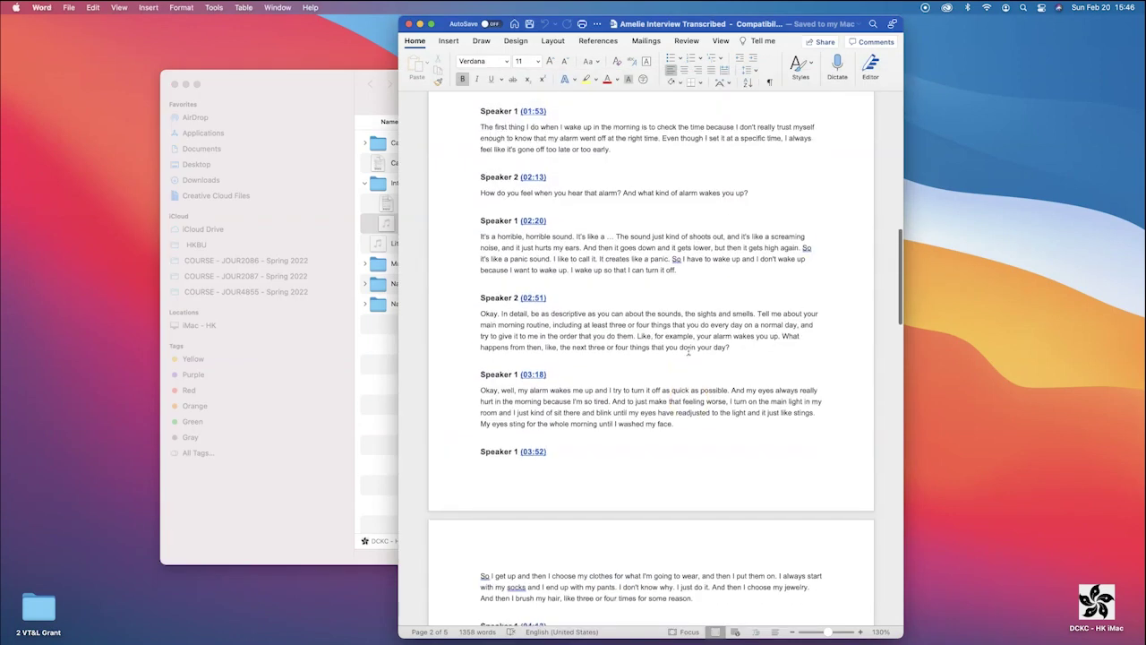
click(375, 225)
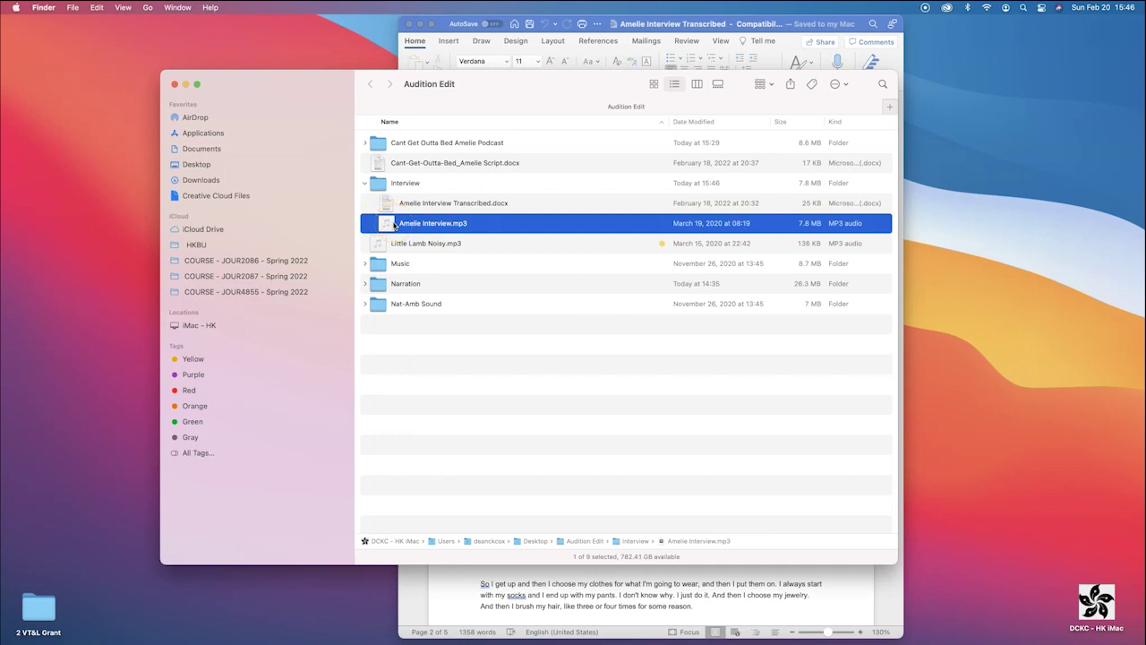
click(602, 601)
scroll(605, 349, up, 20)
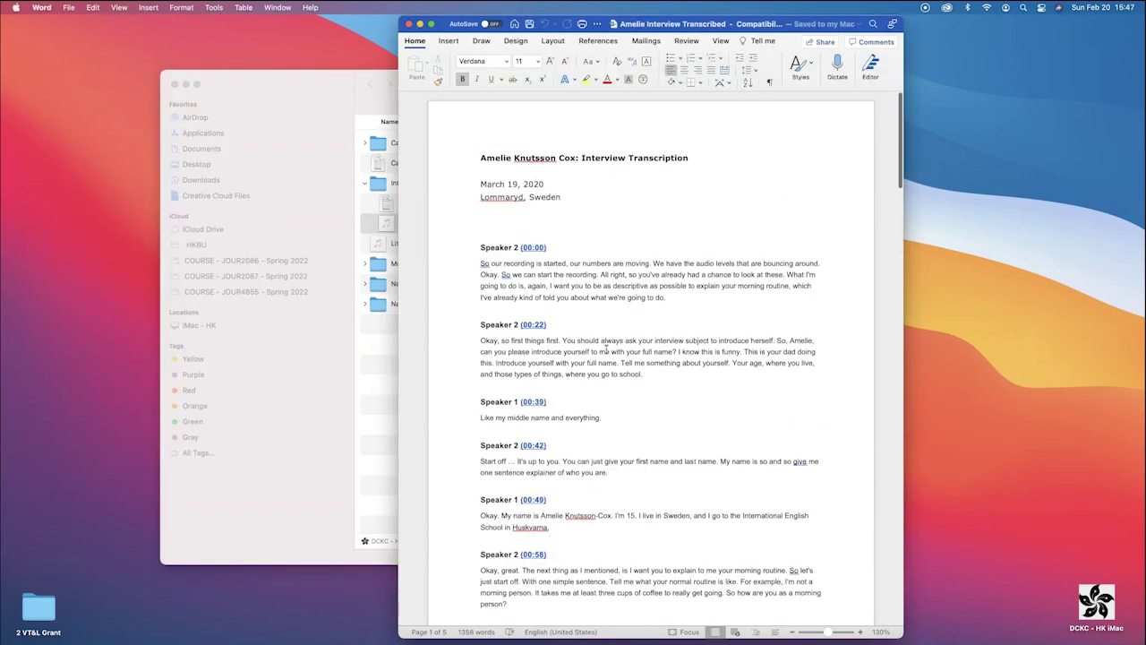
scroll(581, 320, down, 1)
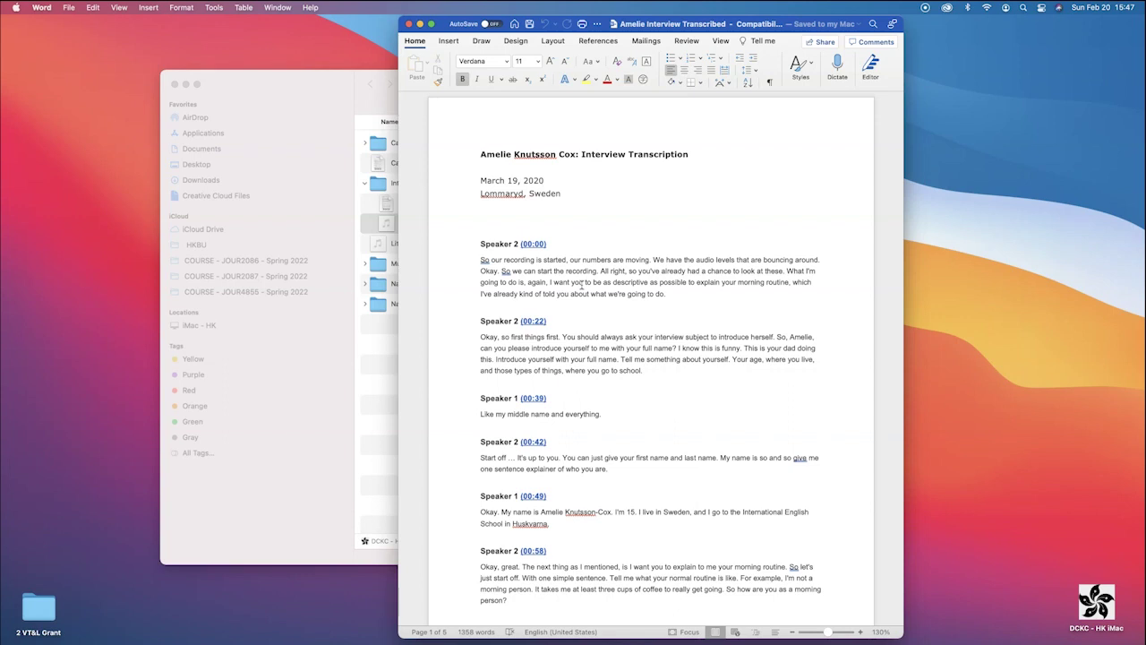
Switch to Safari and view the Happy Scribe home page and the My transcripts dashboard.
key(super+Tab)
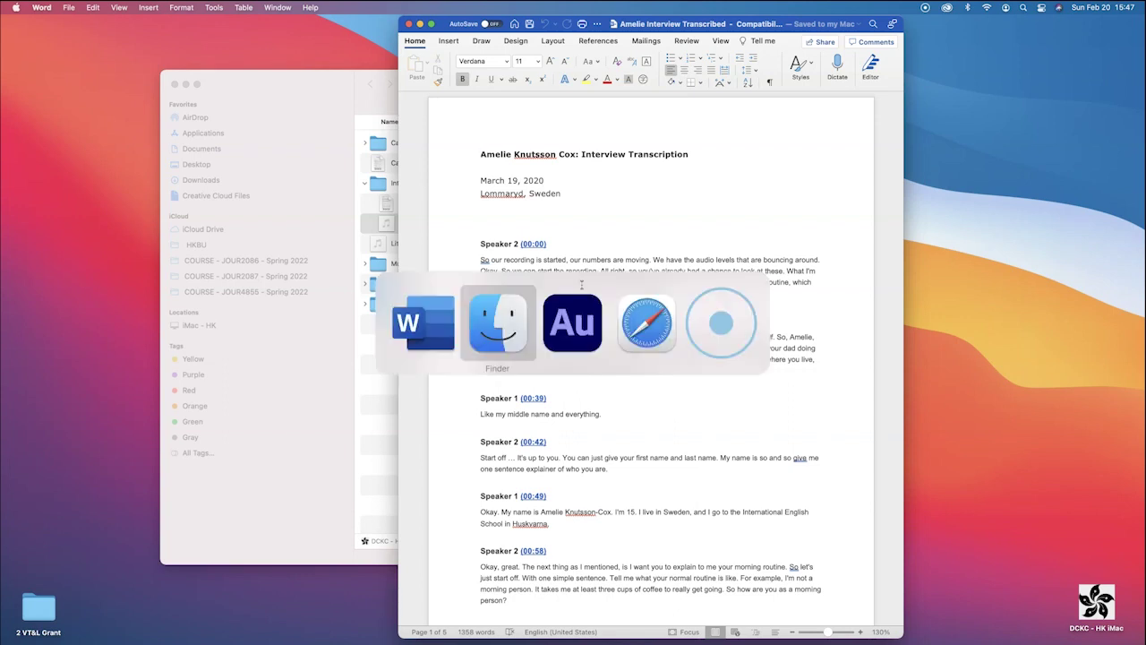
key(super+Tab)
key(super+Tab)
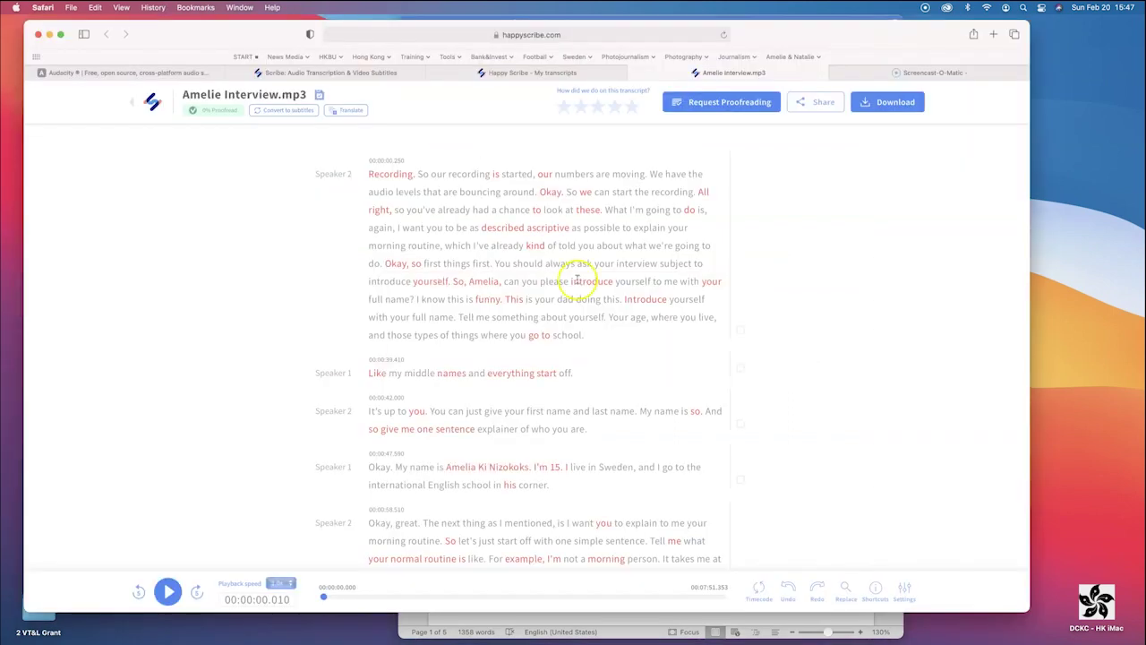
click(317, 73)
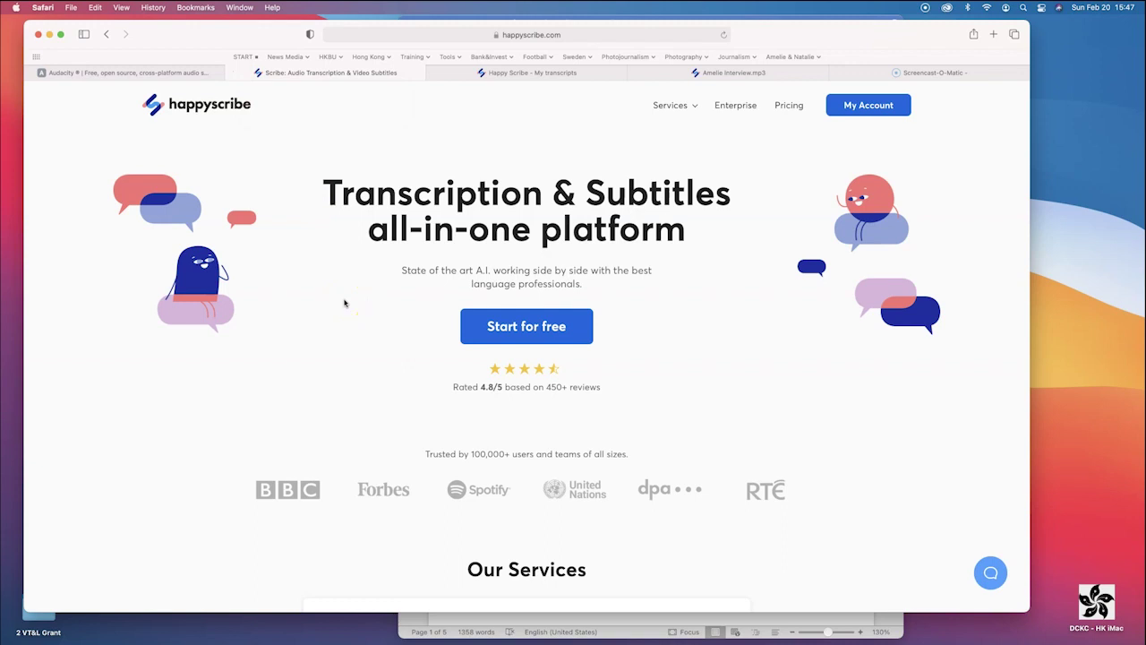
scroll(563, 166, down, 1)
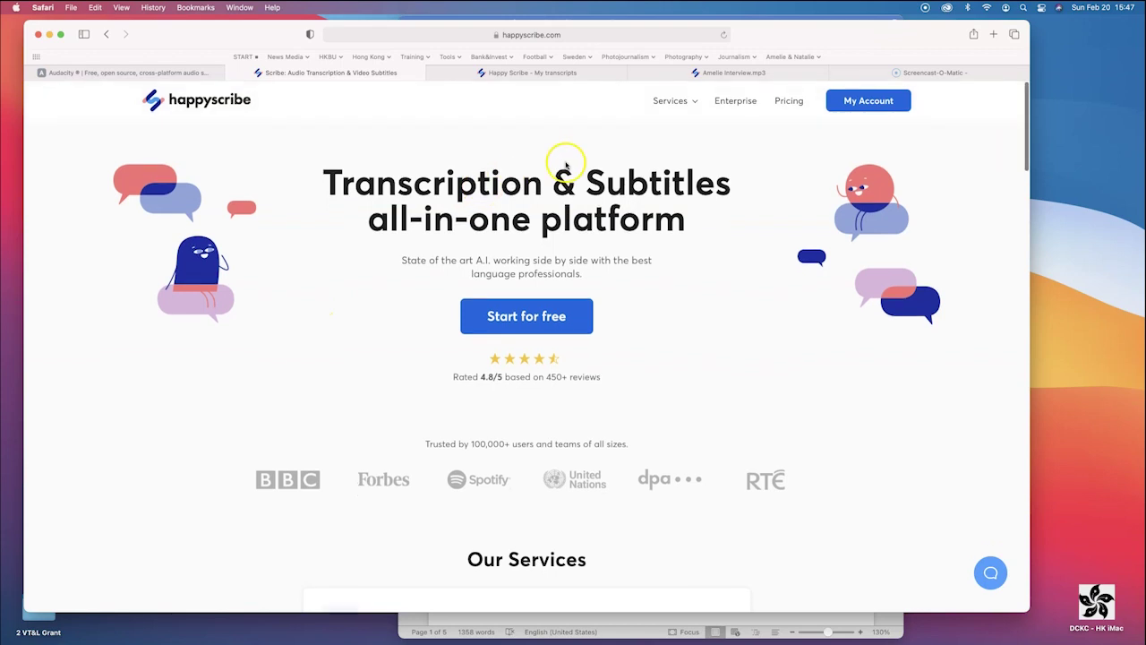
scroll(547, 166, up, 1)
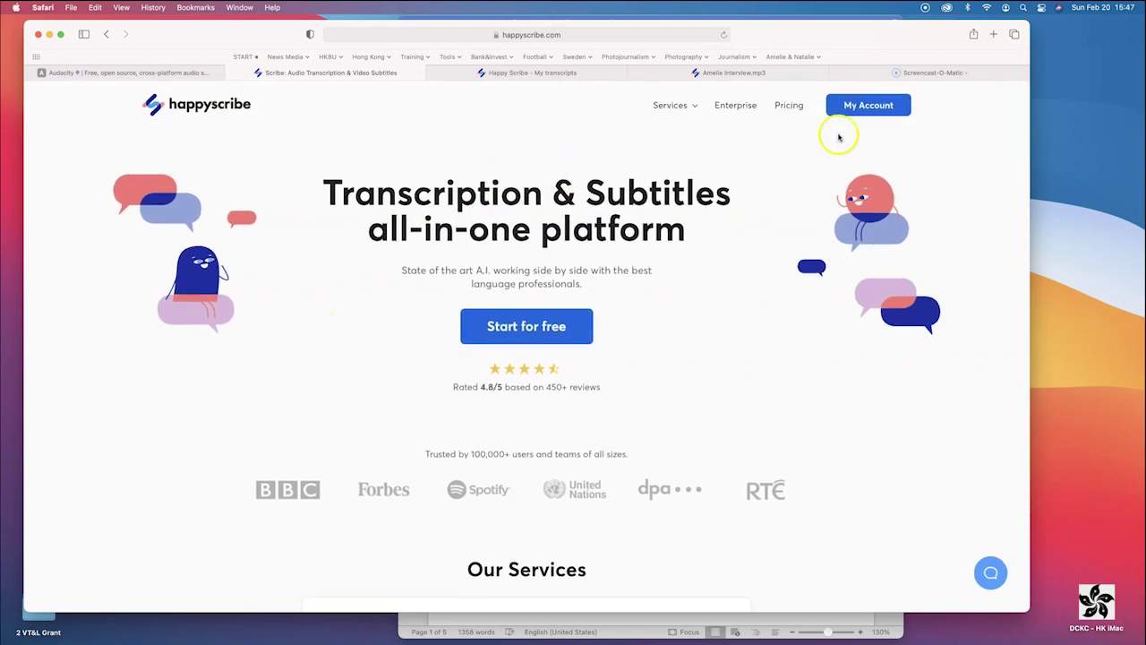
click(531, 74)
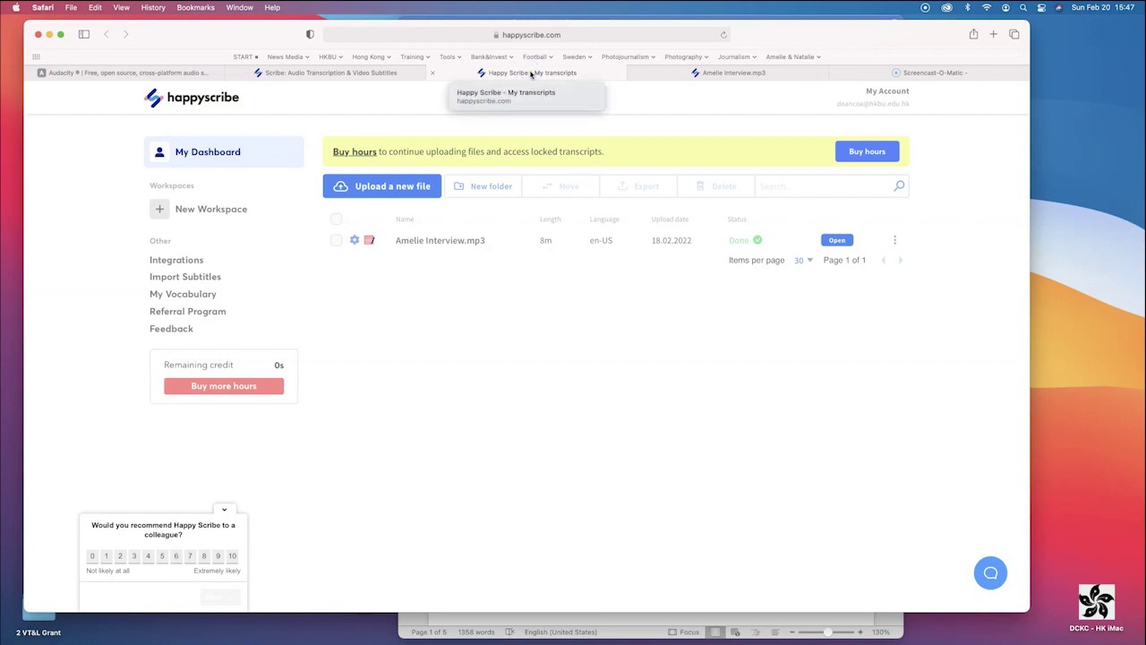
Check the interview MP3 in Finder and skim its automatic transcript in Happy Scribe in Safari from beginning to end.
key(super+Tab)
key(super+Tab)
key(super+Tab)
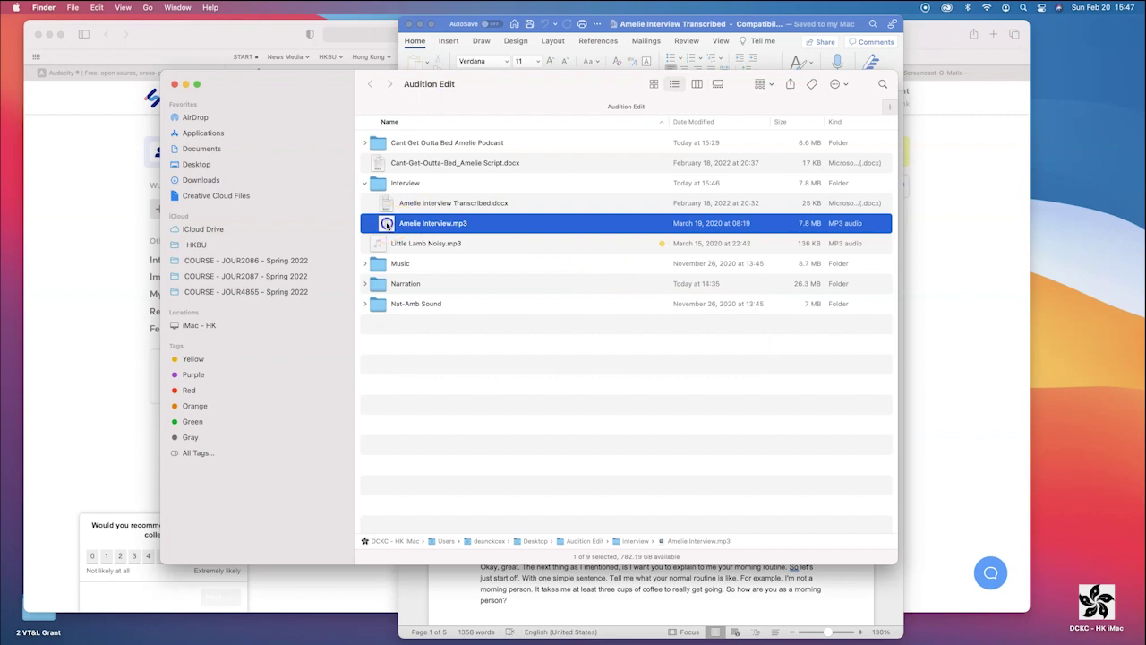
click(84, 215)
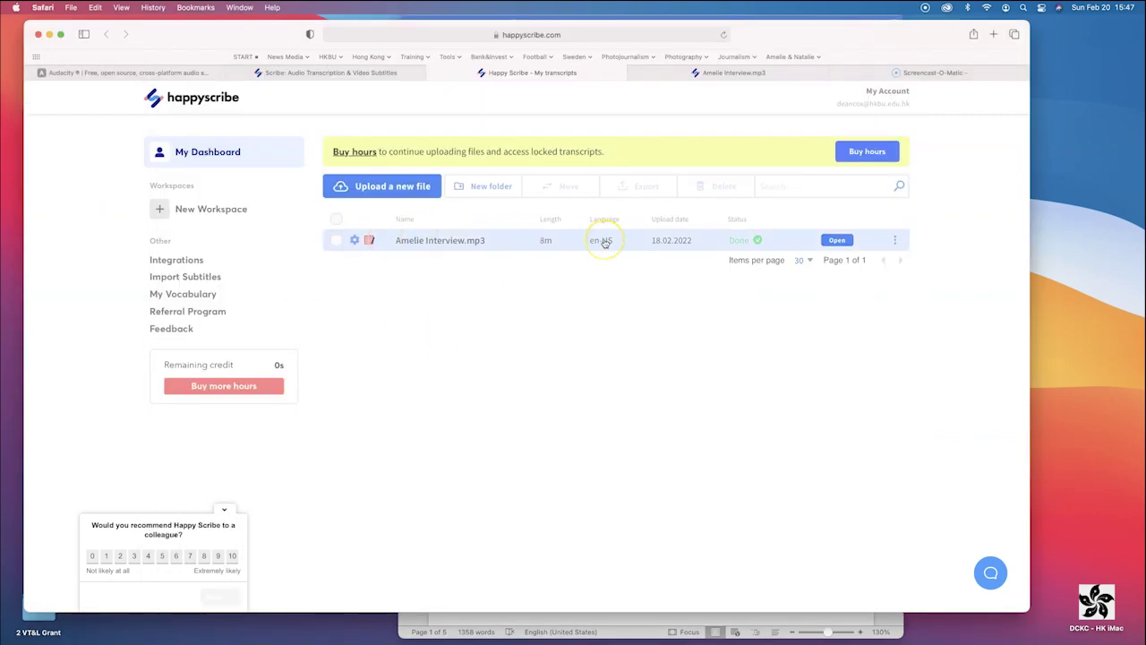
click(774, 73)
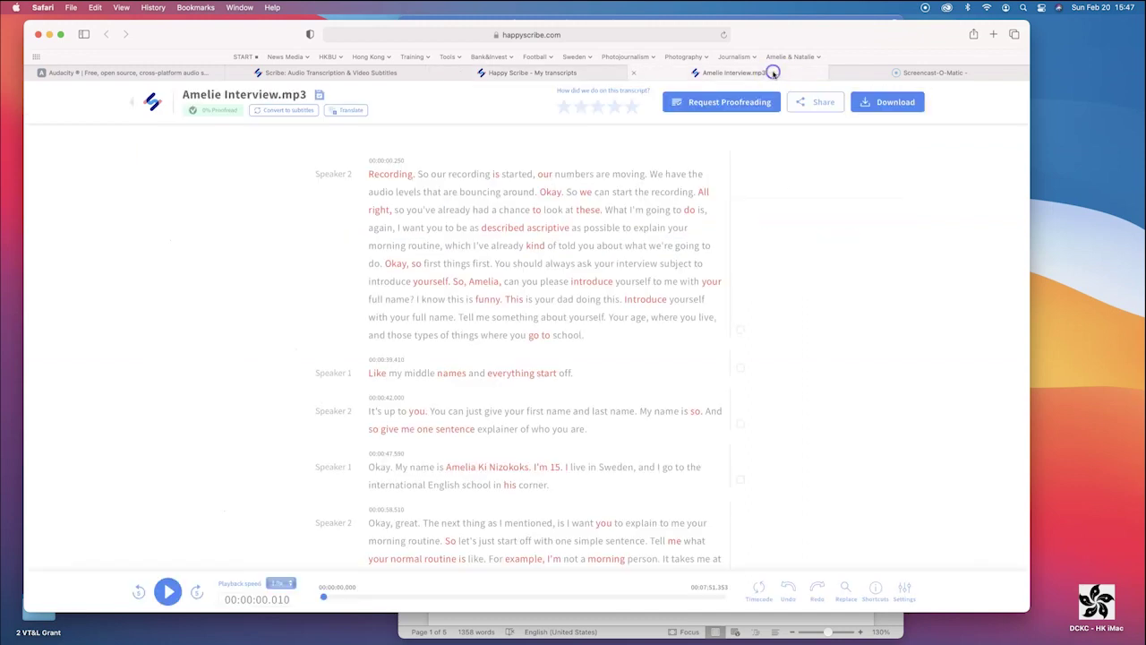
scroll(448, 309, down, 10)
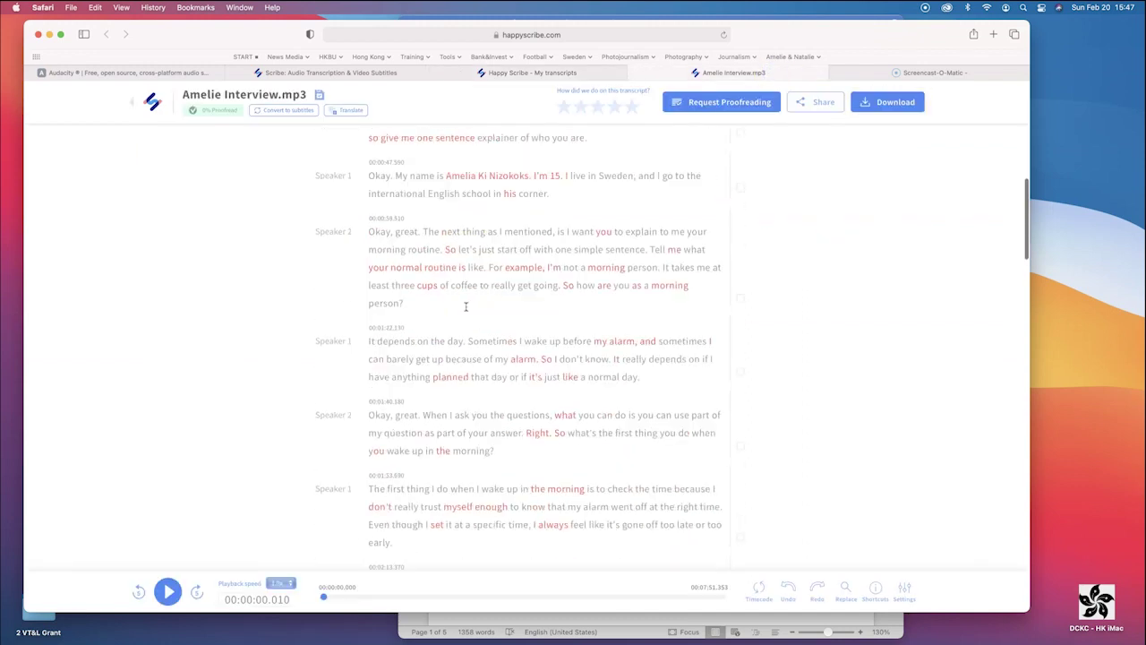
scroll(466, 306, down, 20)
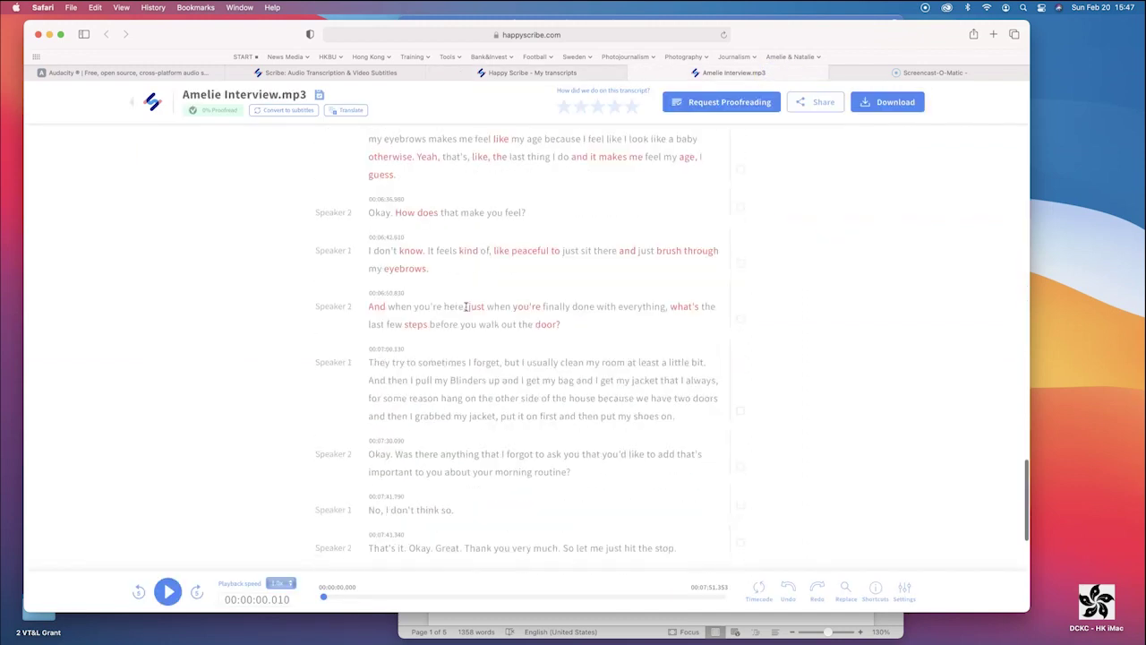
scroll(466, 306, up, 20)
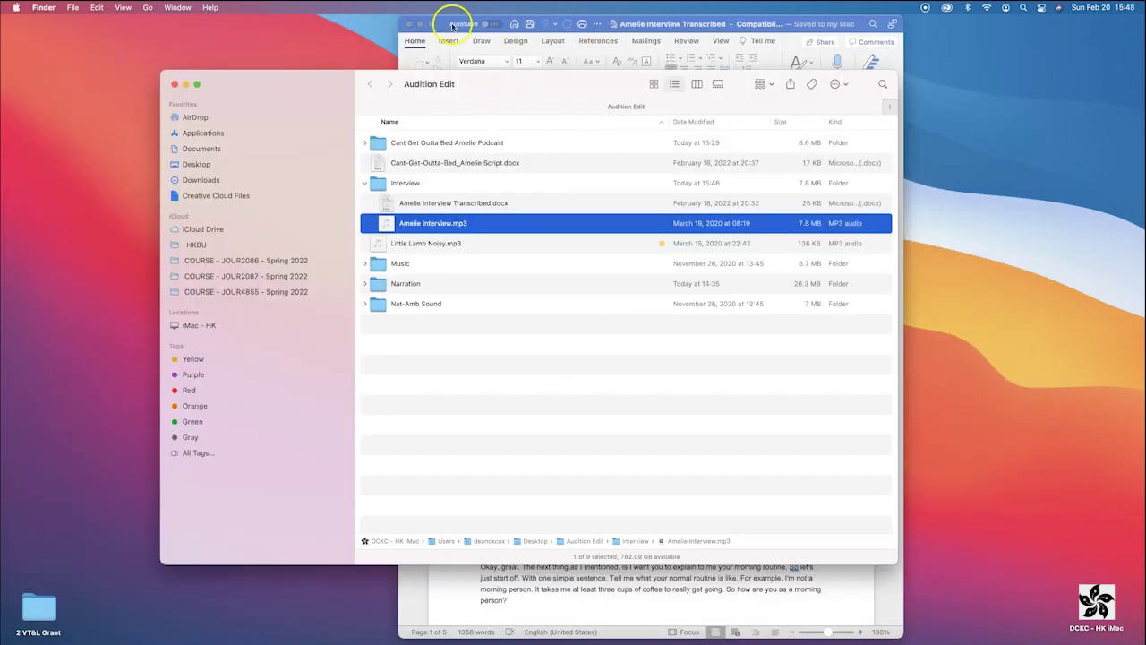
Switch to the interview transcript in Word and skim its timestamped answers through the 04:39 passage.
click(453, 25)
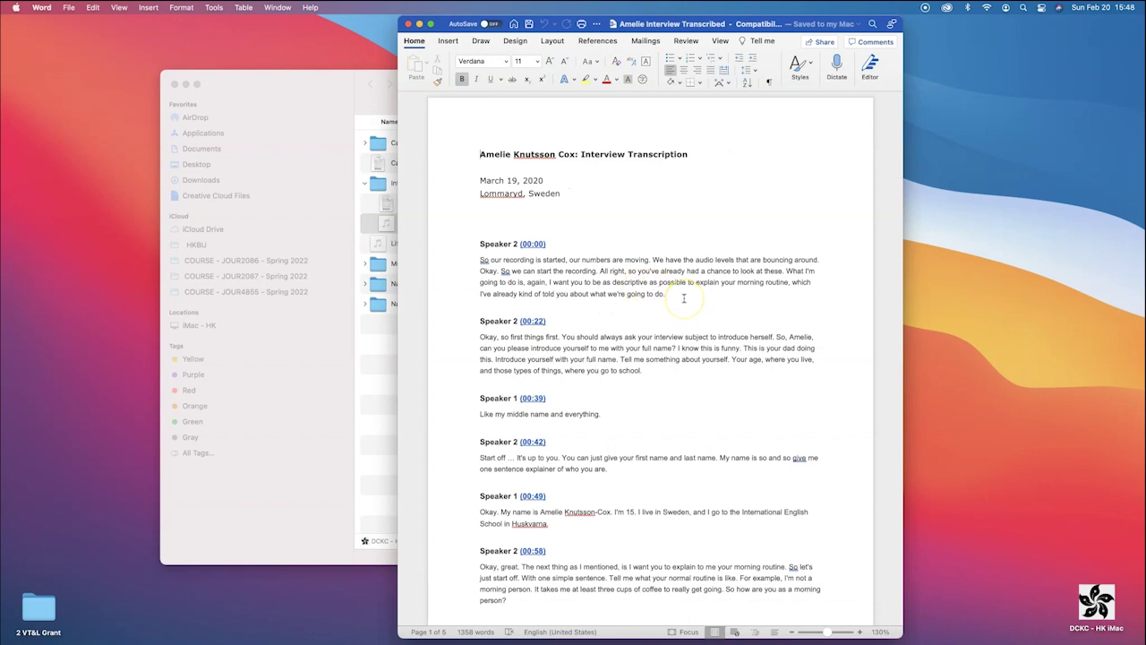
scroll(683, 298, down, 10)
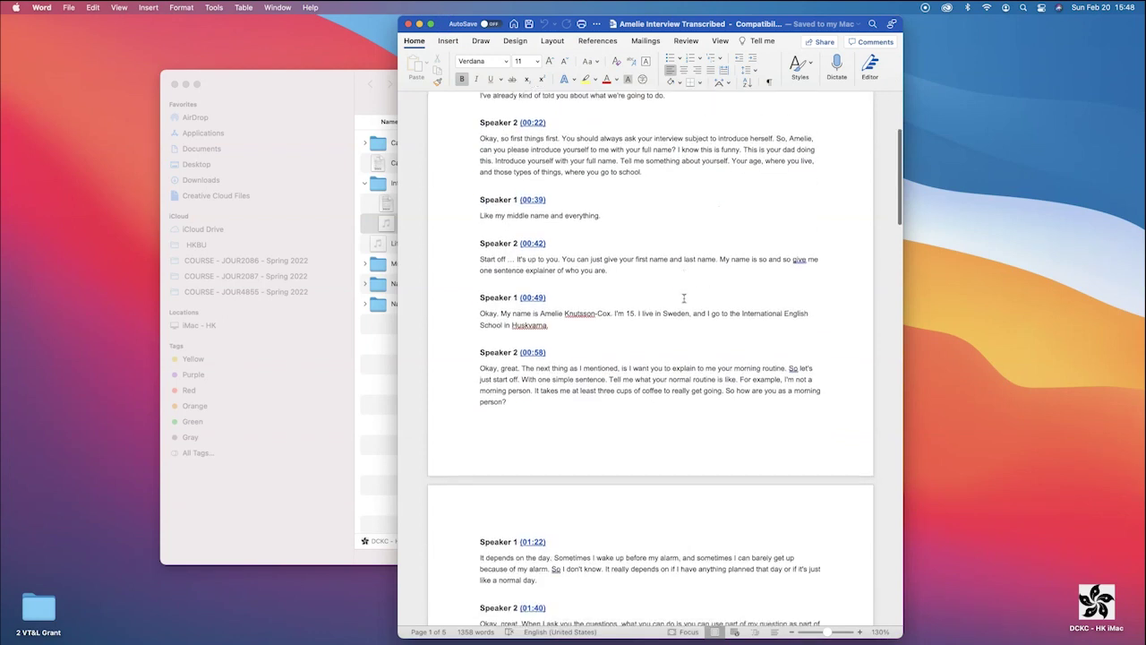
scroll(683, 298, down, 2)
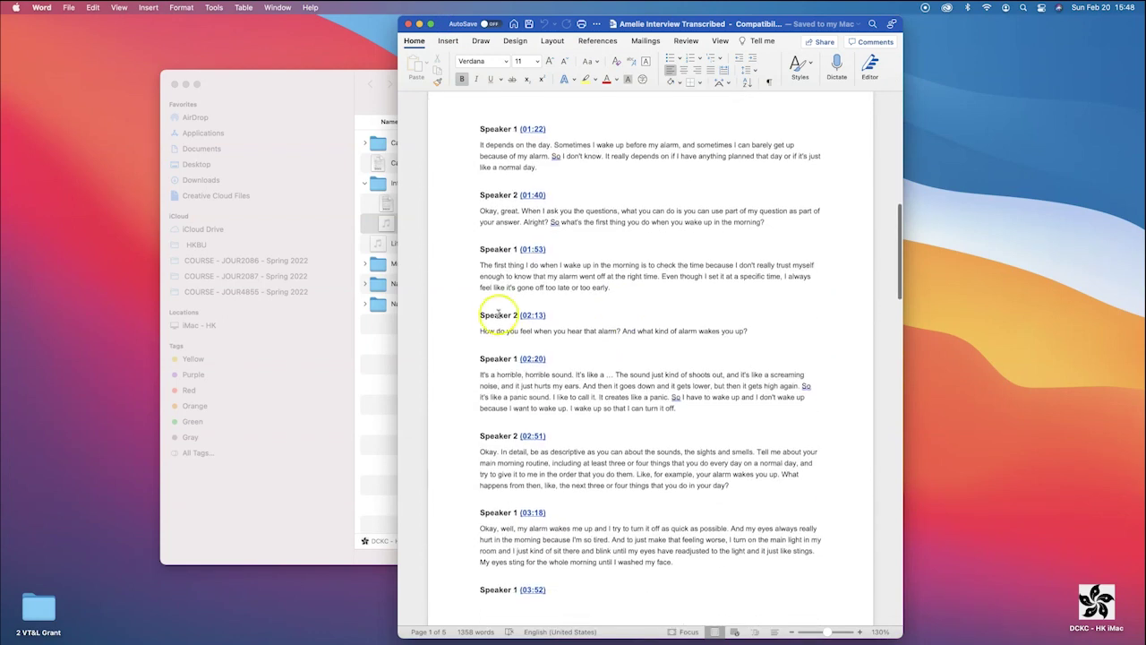
scroll(554, 319, down, 3)
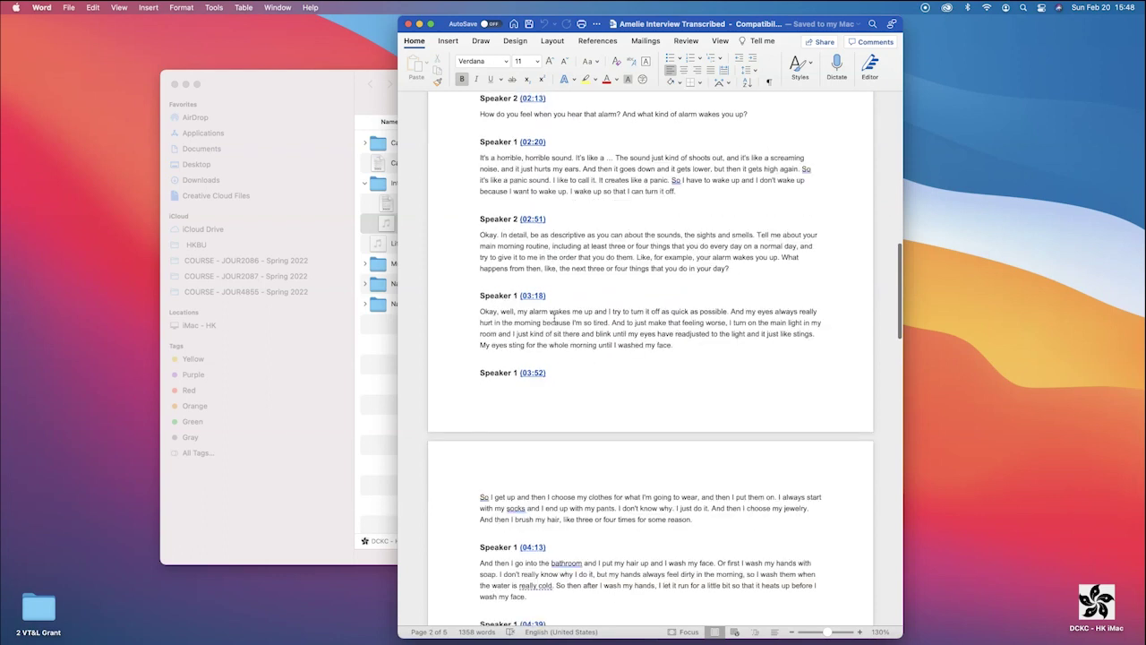
scroll(678, 316, down, 2)
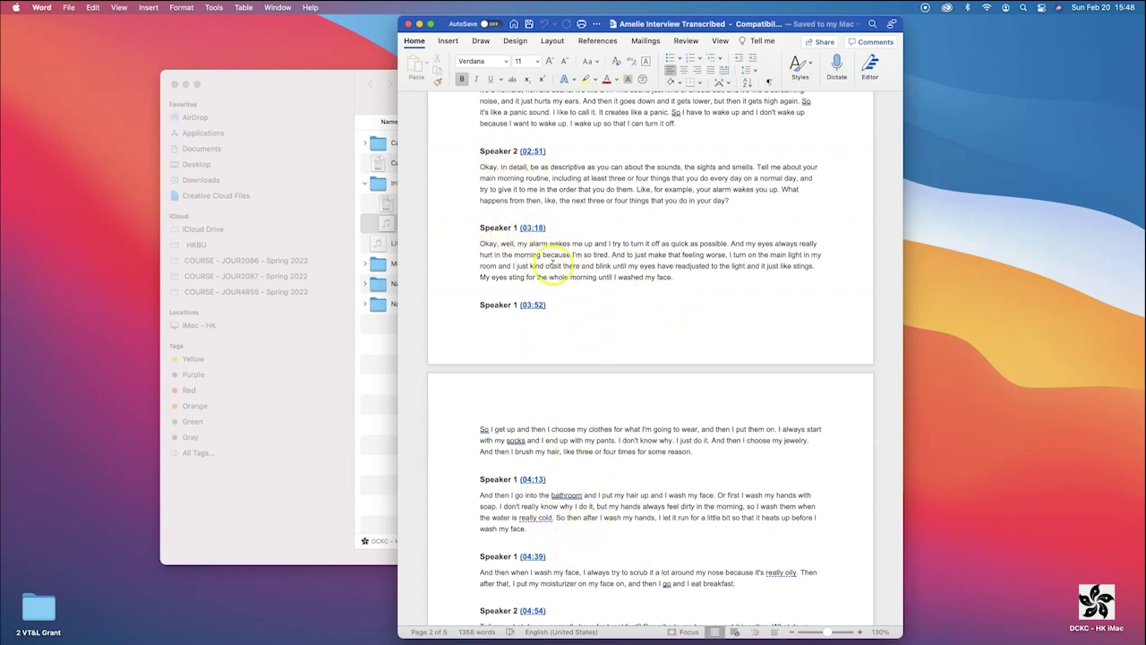
scroll(537, 251, down, 1)
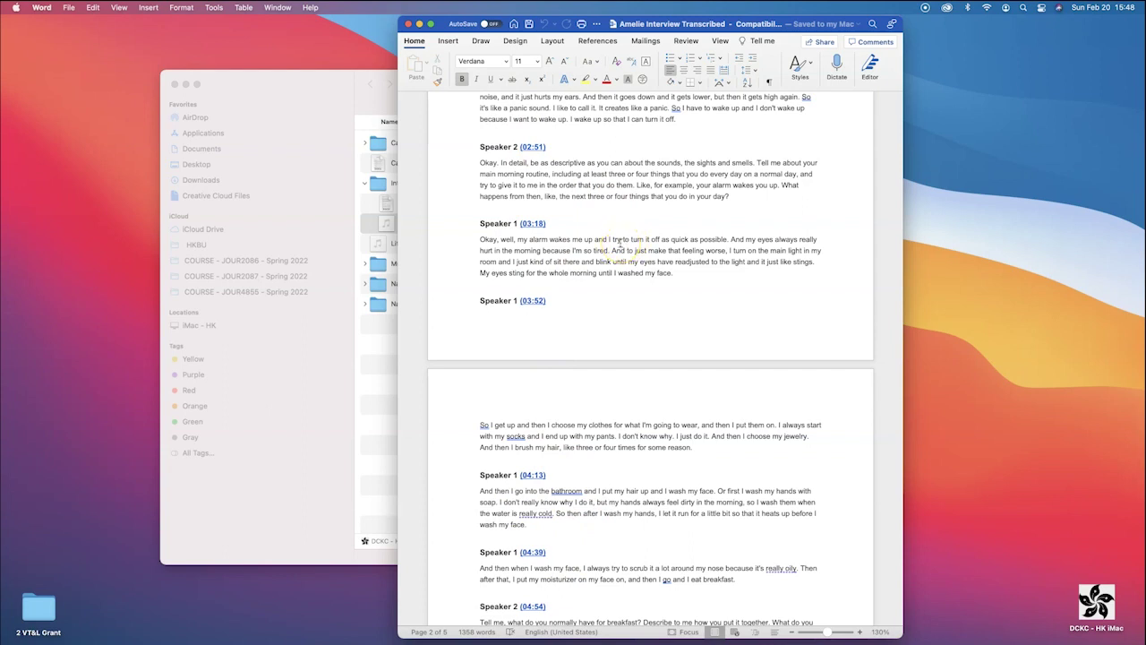
scroll(620, 239, up, 15)
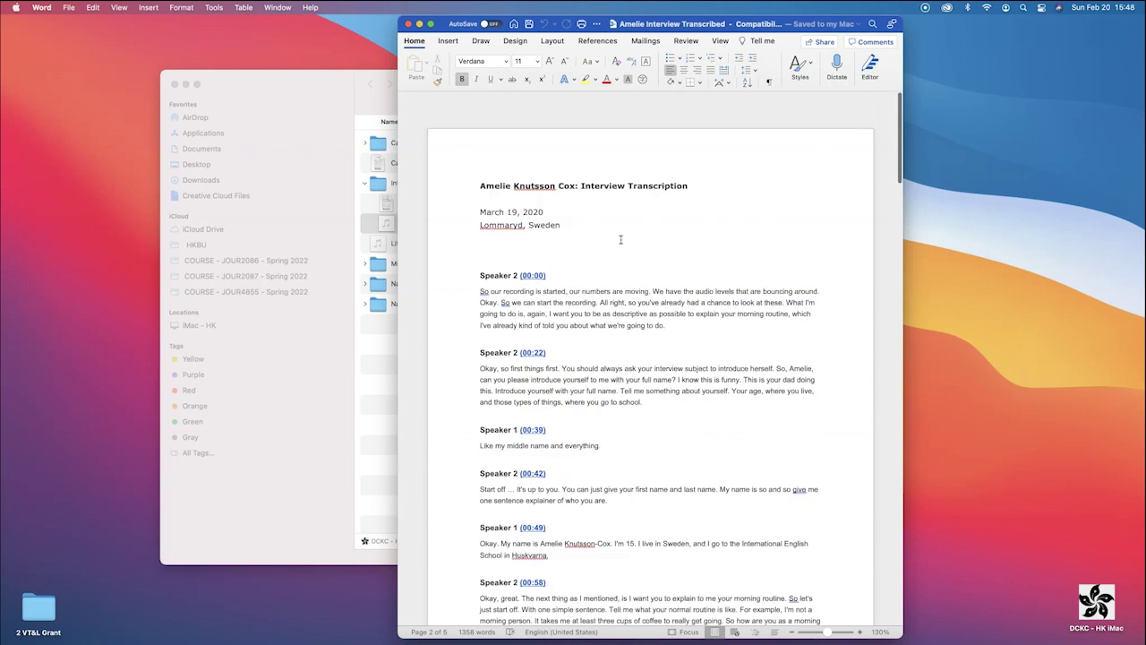
Close the interview transcript in Word and collapse the Interview folder in Finder.
click(609, 237)
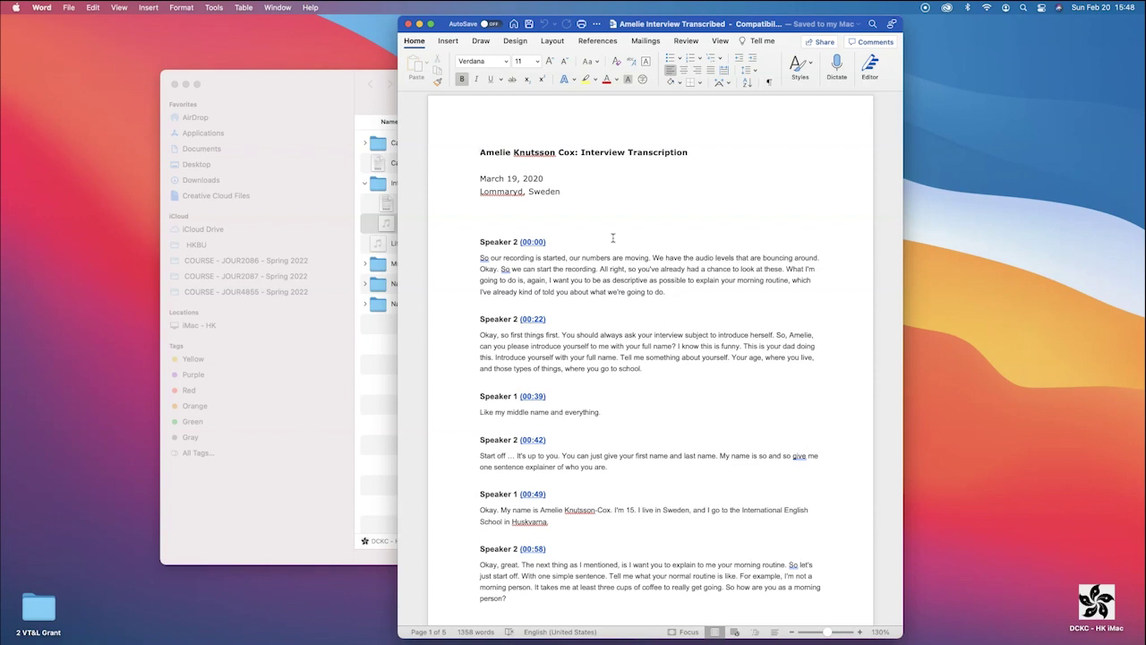
click(624, 228)
key(cmd+w)
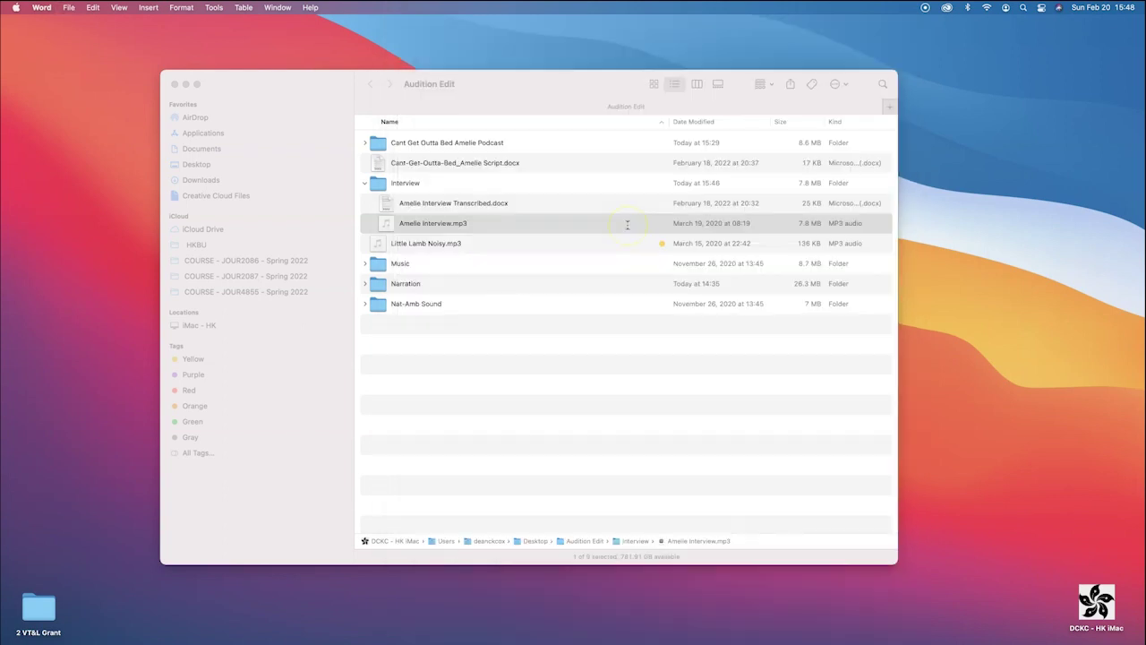
click(574, 255)
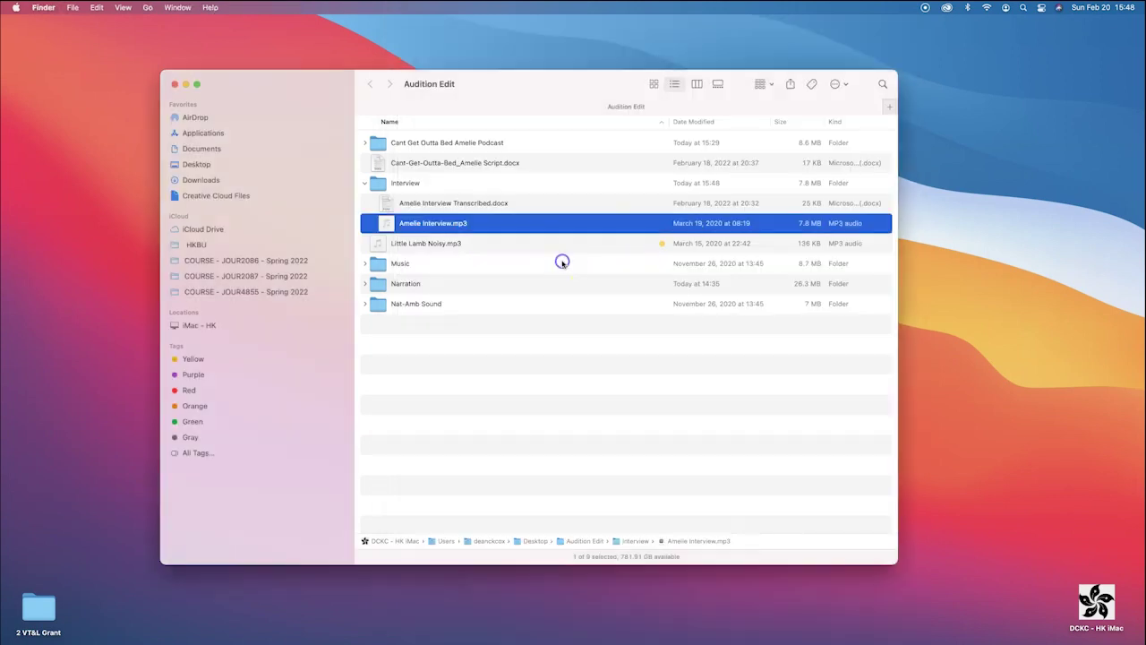
click(365, 183)
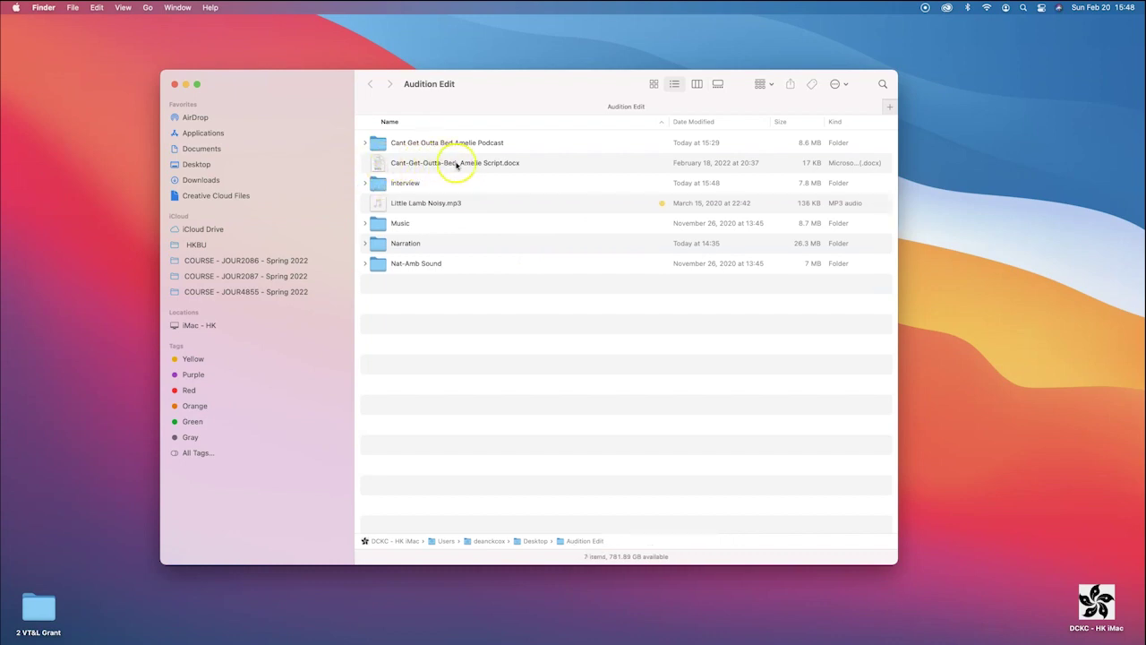
Open the Can't Get Outta Bed podcast script in Word and select the fade-in and fade-out lines for intro.mp3.
double_click(477, 164)
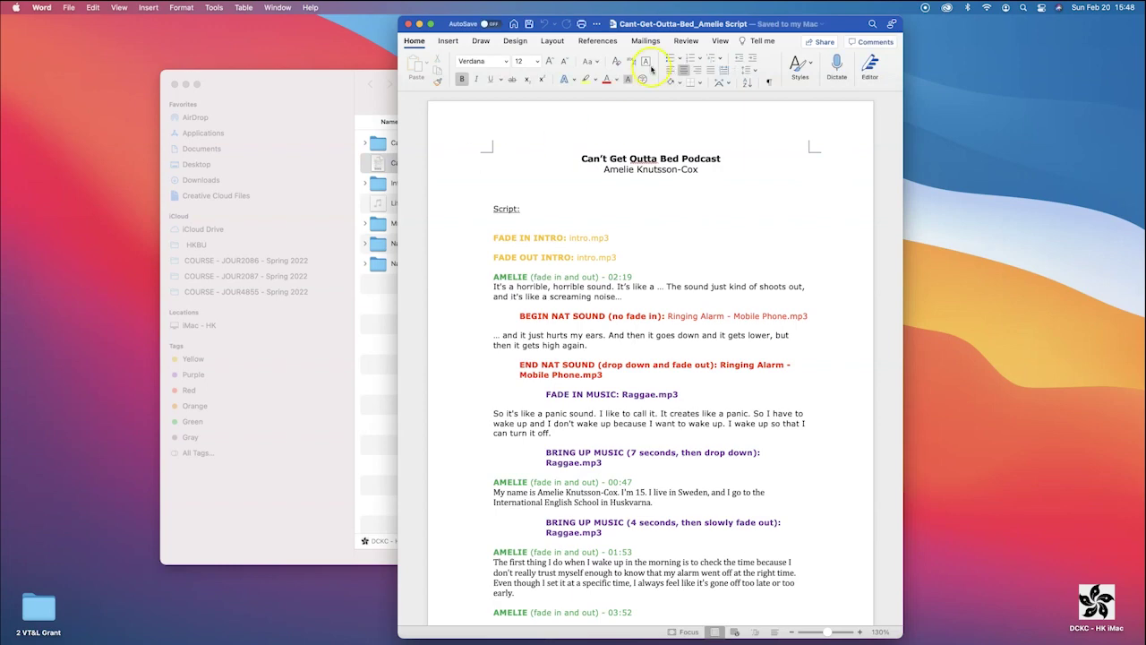
click(652, 19)
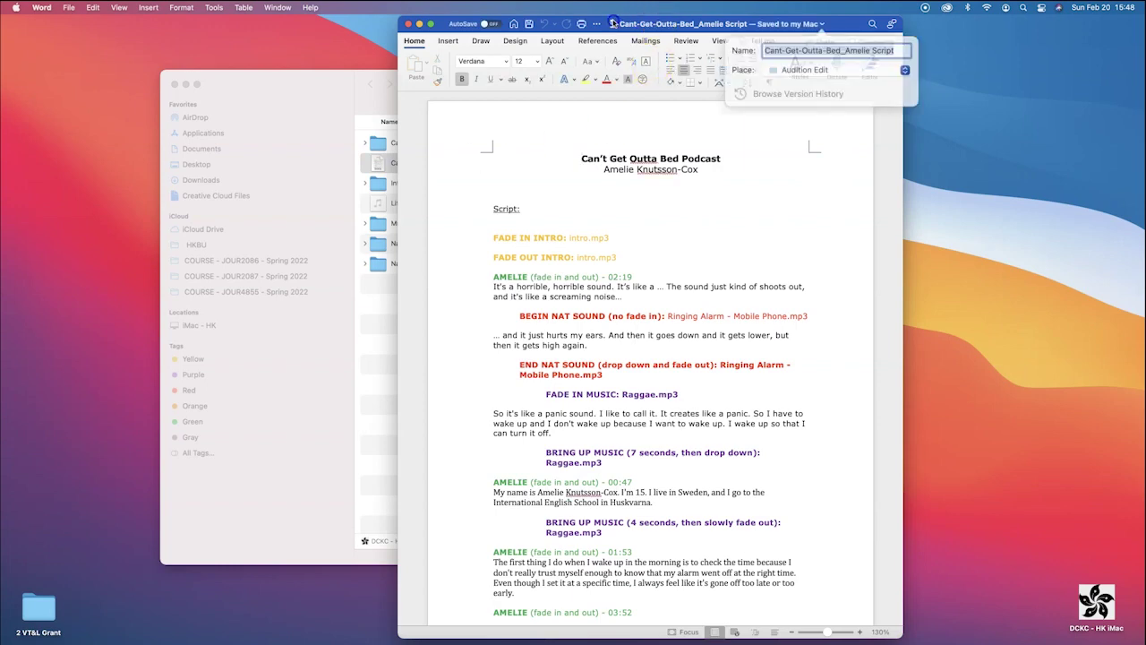
drag(445, 20, 382, 17)
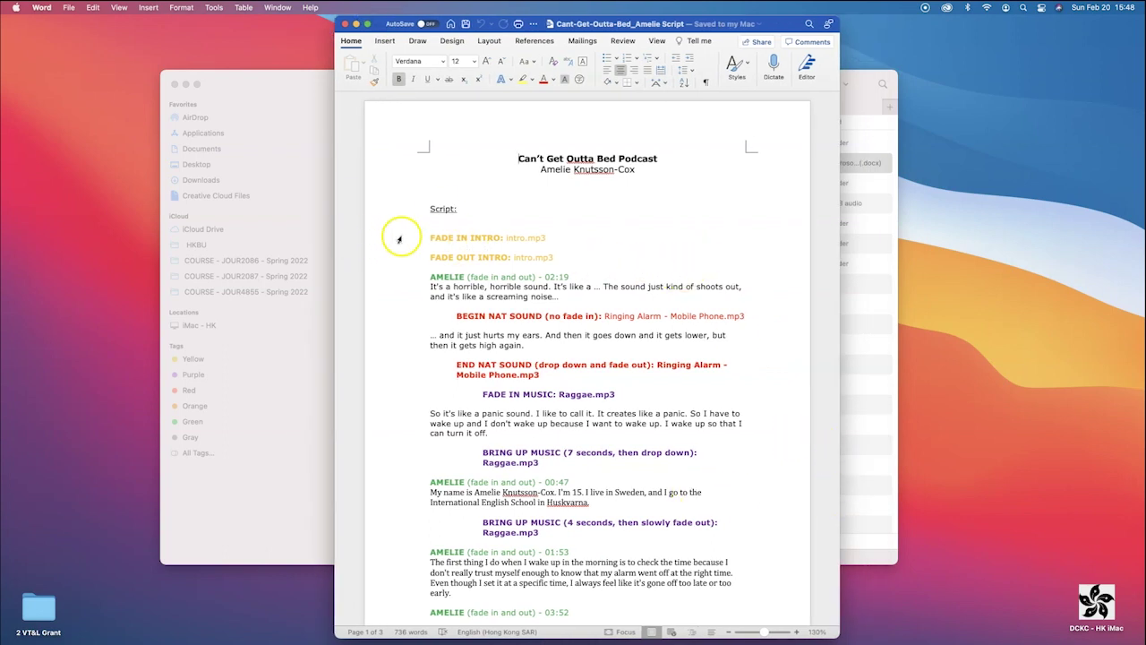
drag(493, 242, 552, 258)
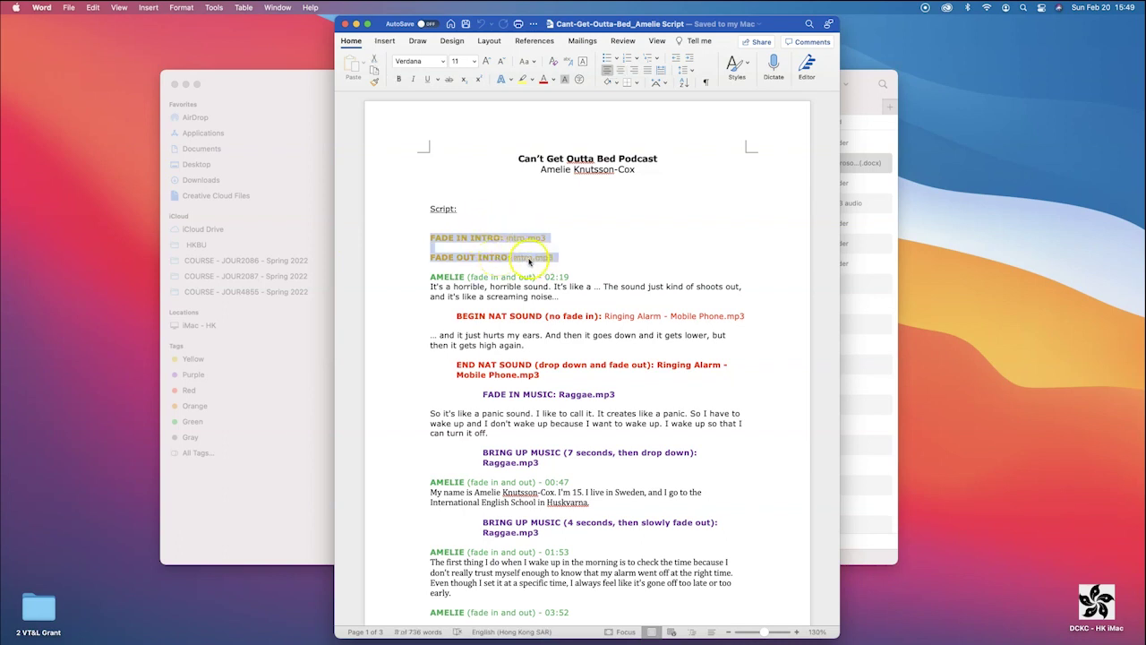
Examine the script's opening cues: intro.mp3, the 02:19 interview passage, Ringing Alarm - Mobile Phone.mp3 and the first Raggae.mp3 fade-in.
click(528, 259)
double_click(528, 258)
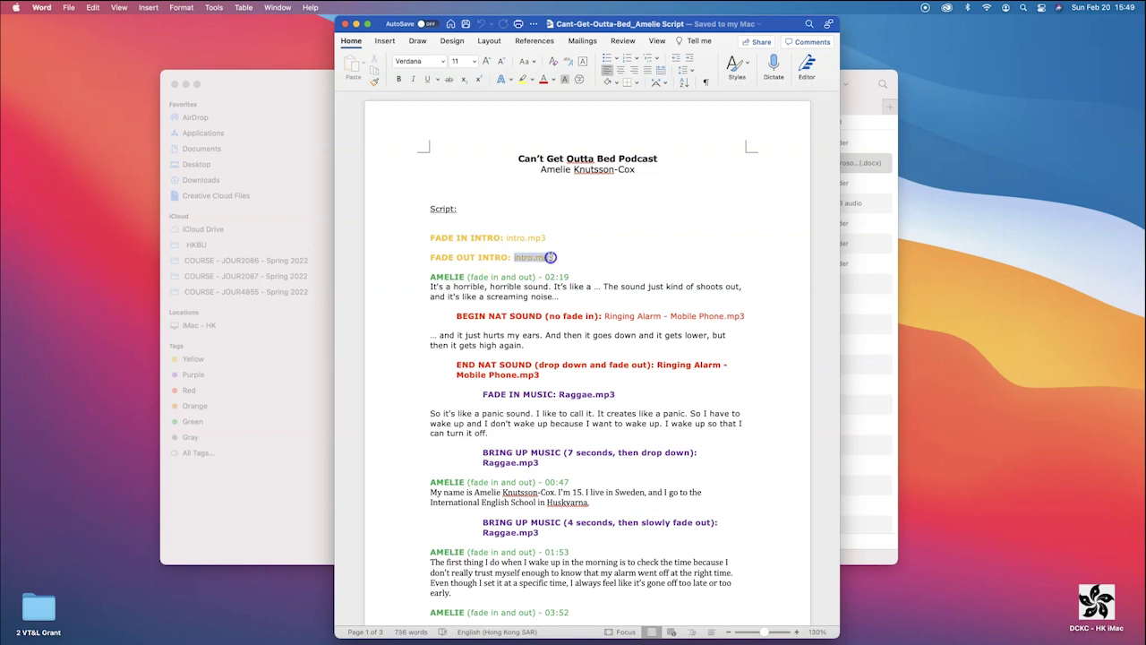
scroll(588, 250, down, 3)
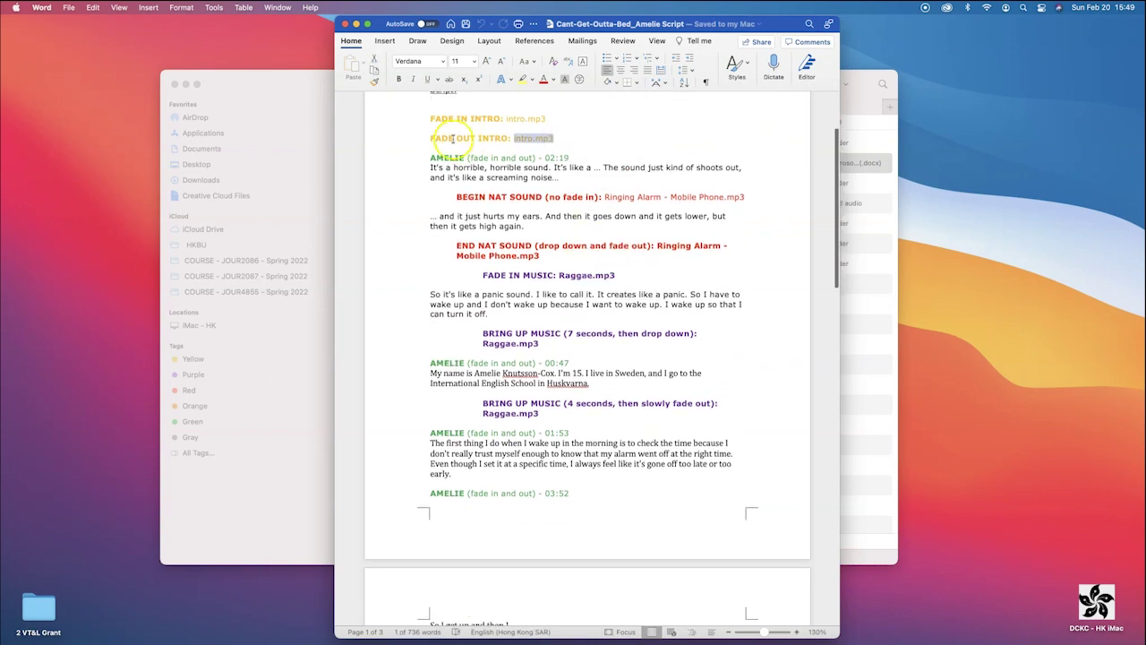
drag(426, 159, 575, 174)
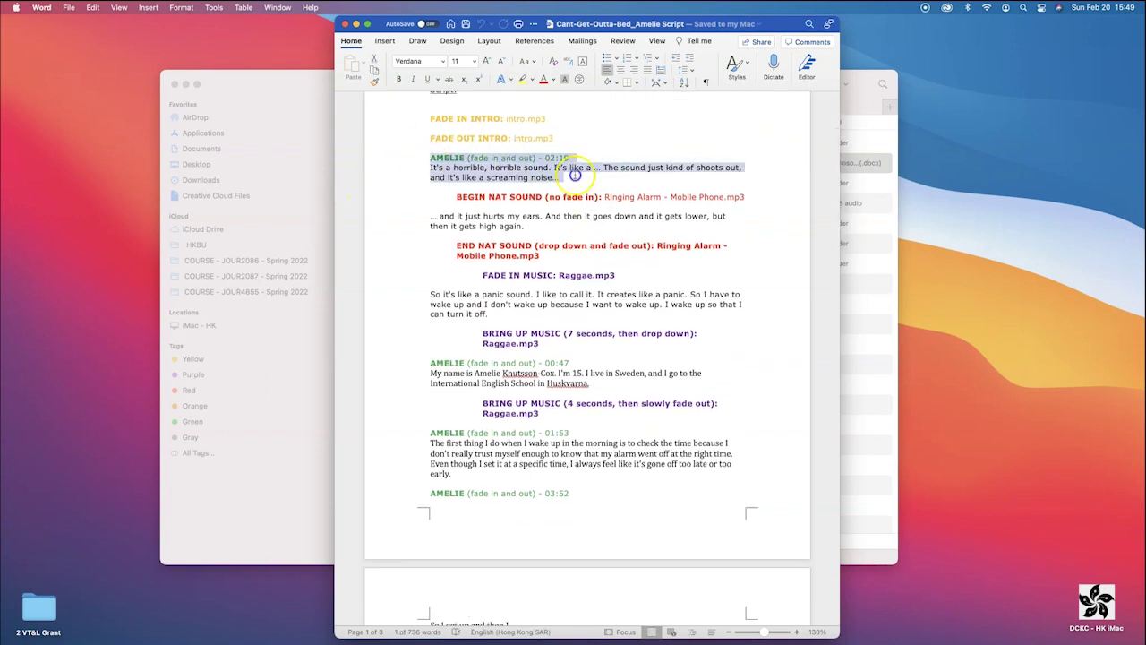
click(533, 167)
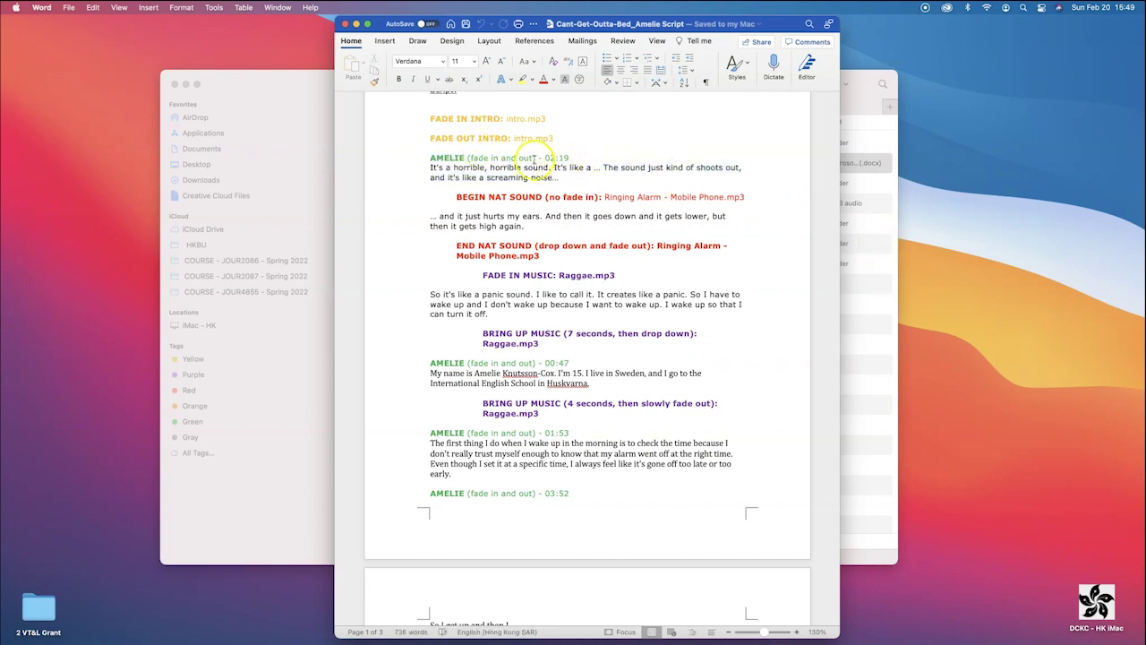
drag(574, 159, 413, 159)
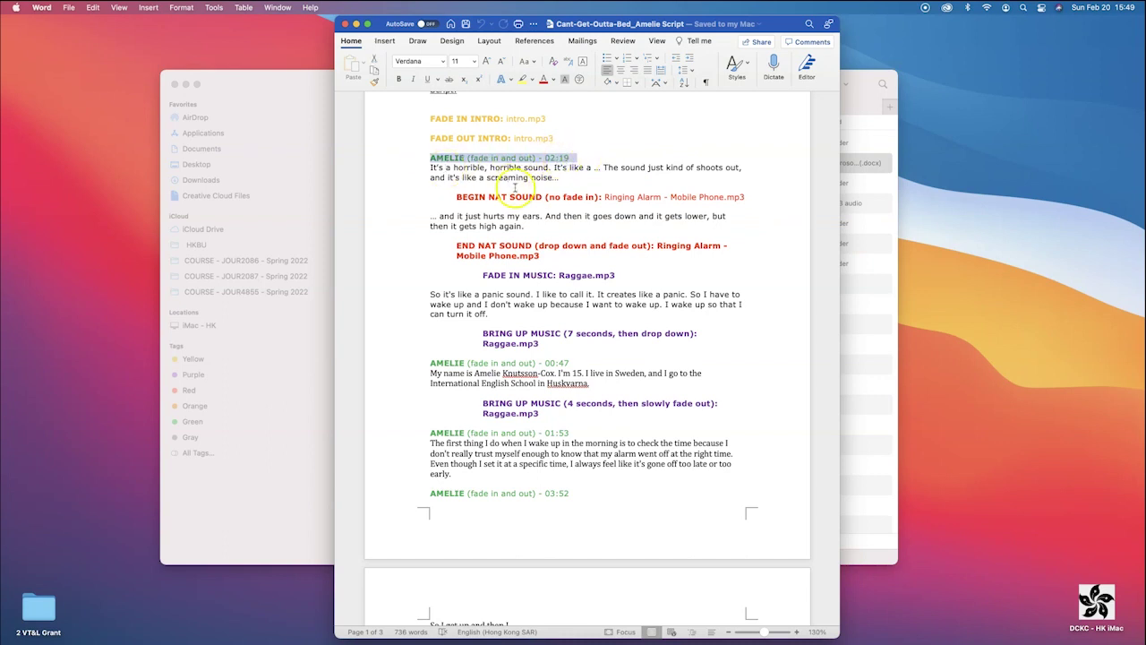
drag(454, 197, 746, 196)
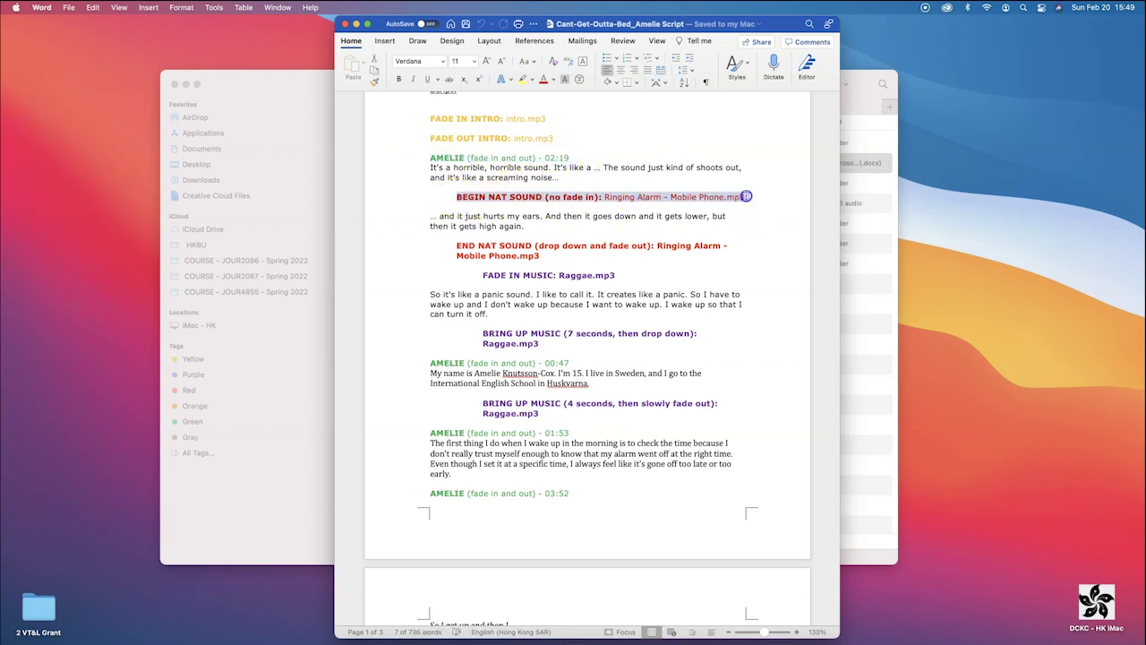
click(624, 194)
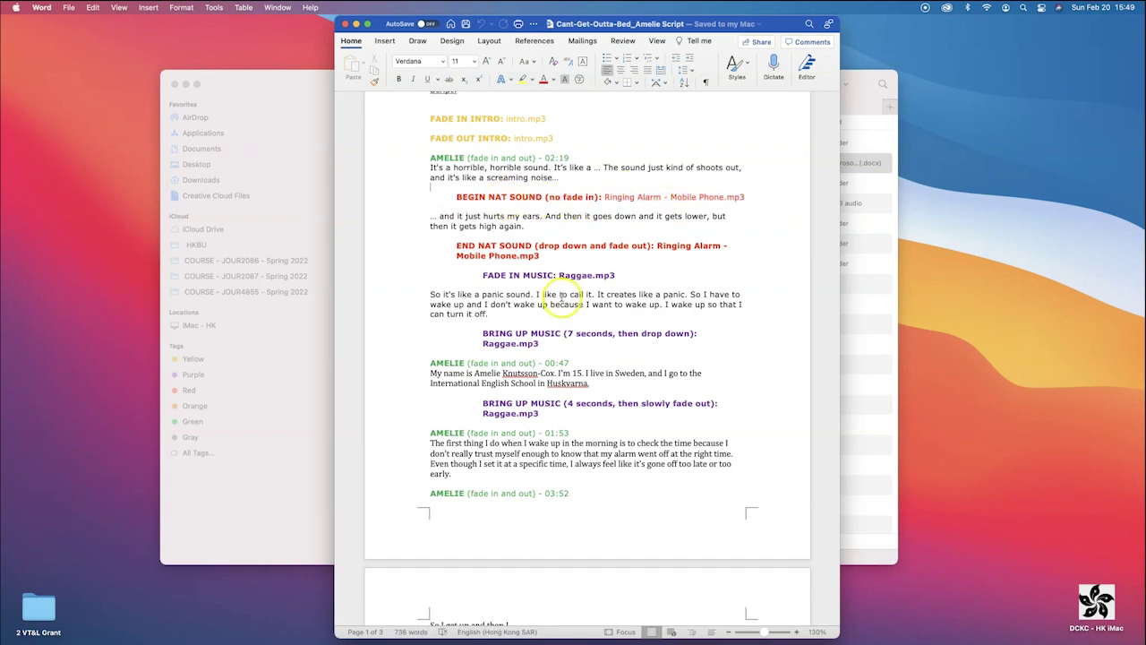
drag(510, 277, 604, 278)
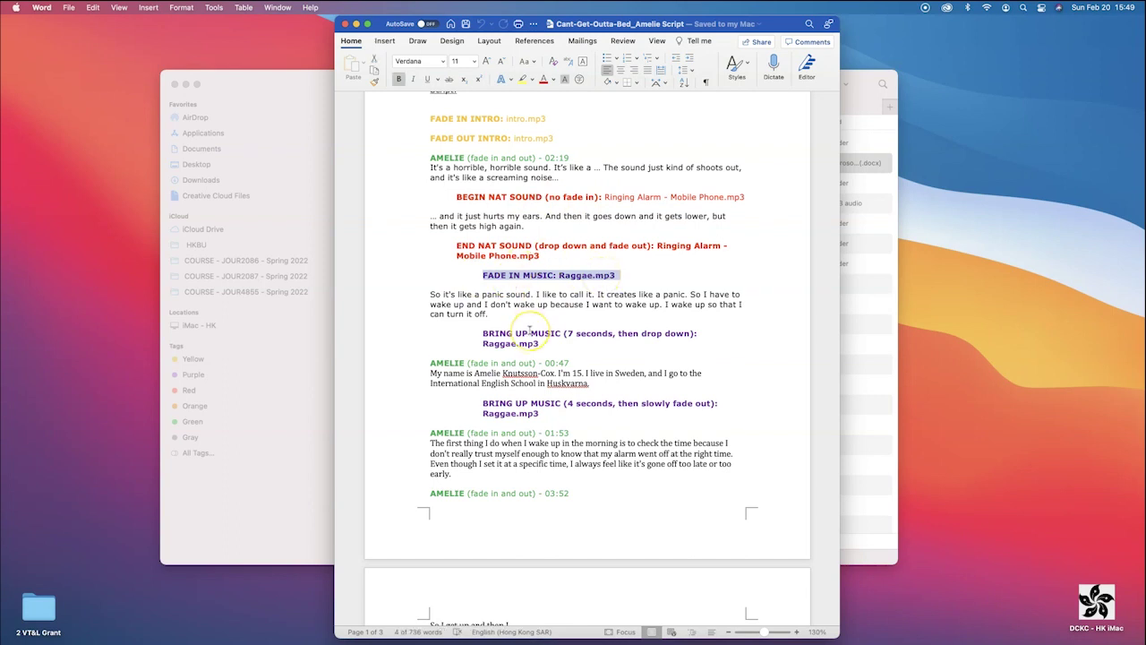
Skim the podcast script through to the closing outro.mp3 cues and return to its beginning.
scroll(529, 329, down, 15)
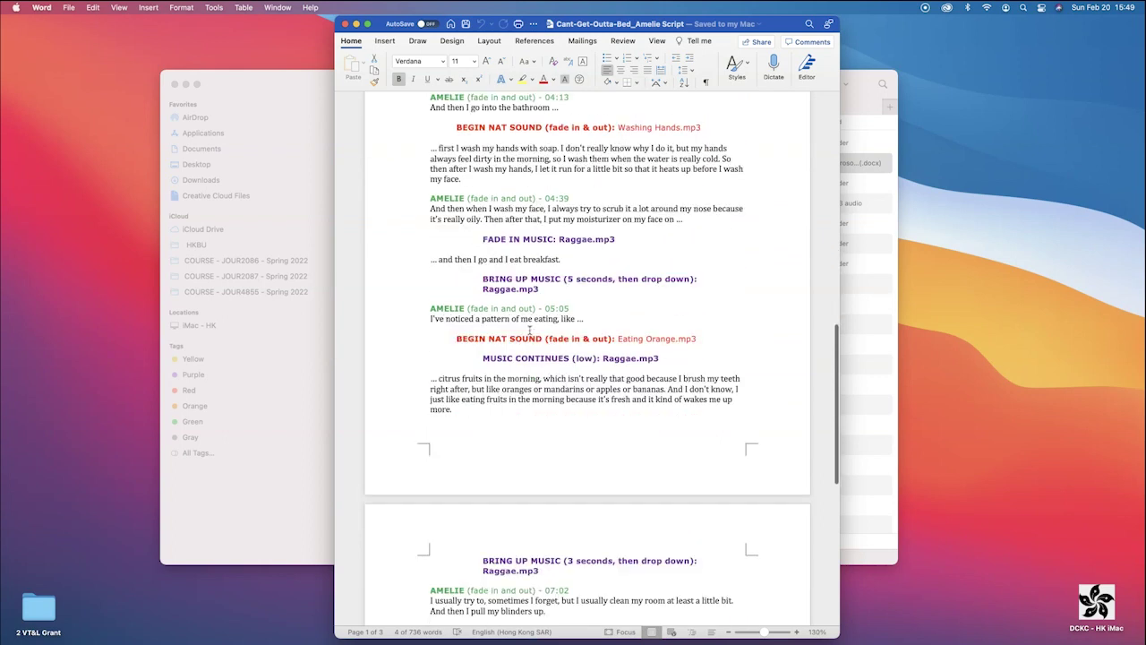
scroll(529, 330, down, 10)
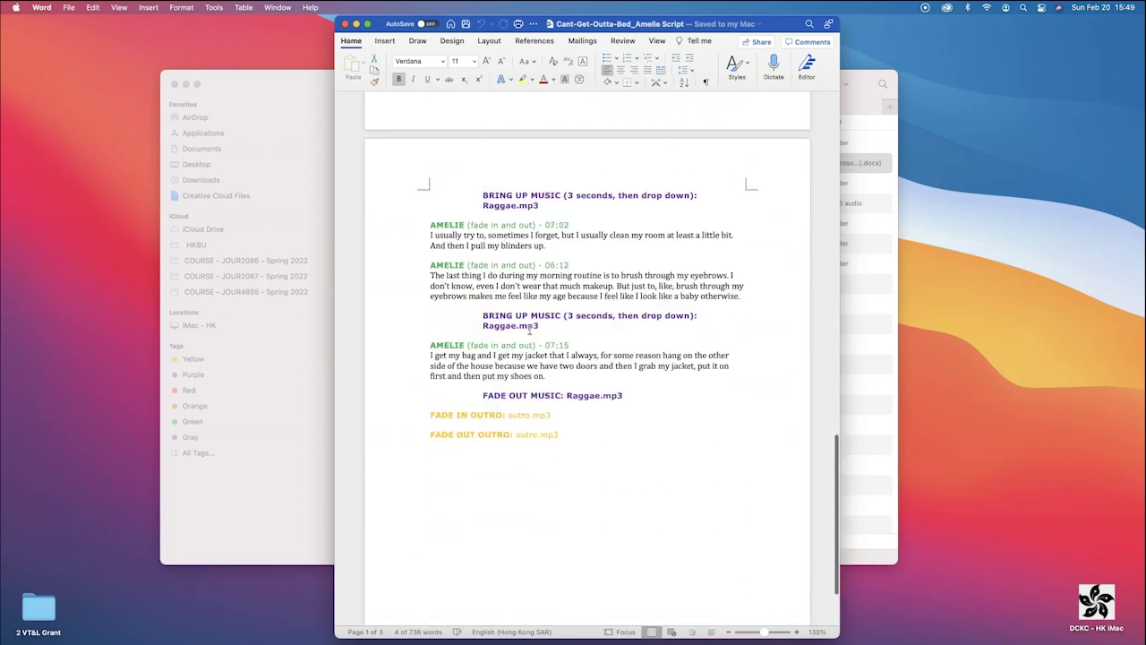
scroll(529, 330, up, 20)
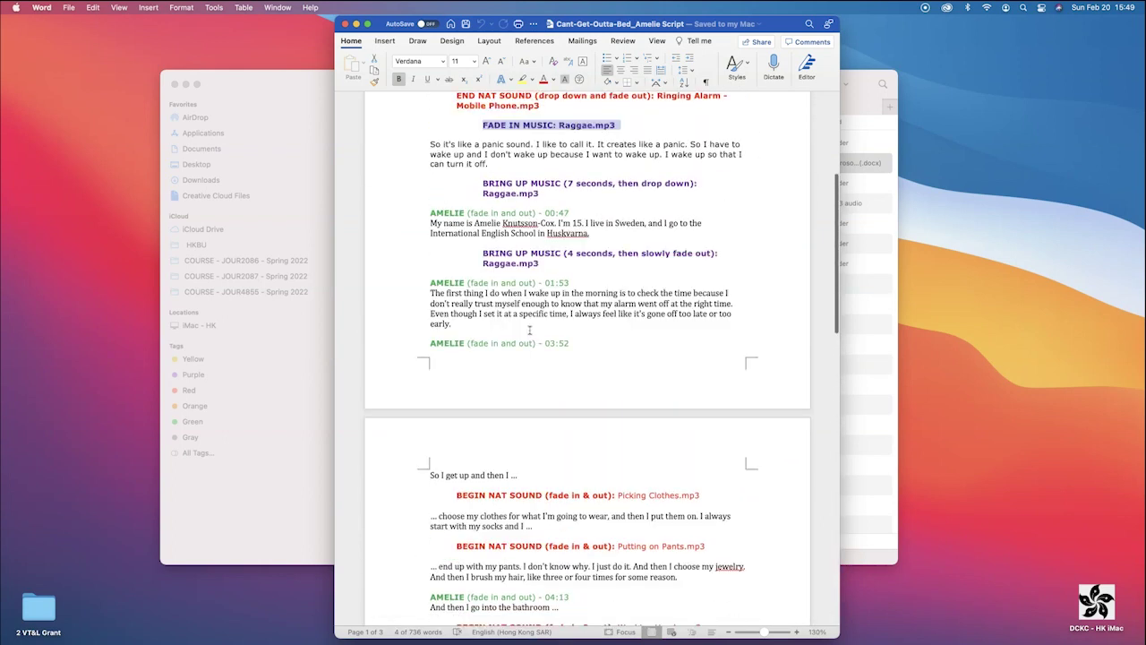
scroll(529, 330, up, 6)
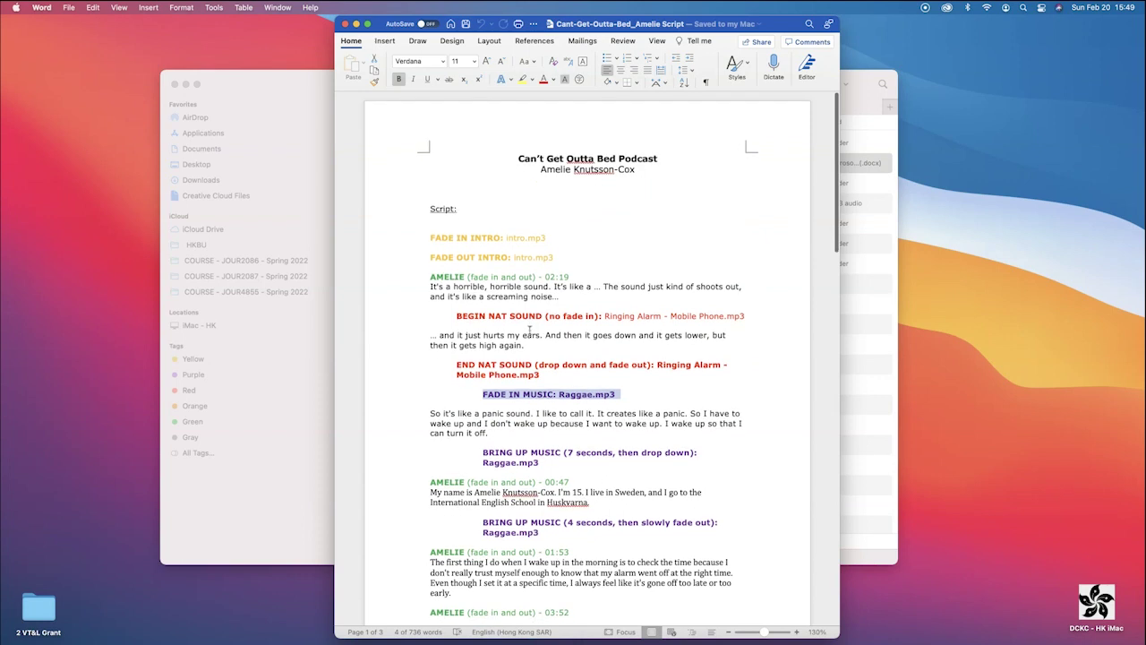
scroll(529, 330, down, 15)
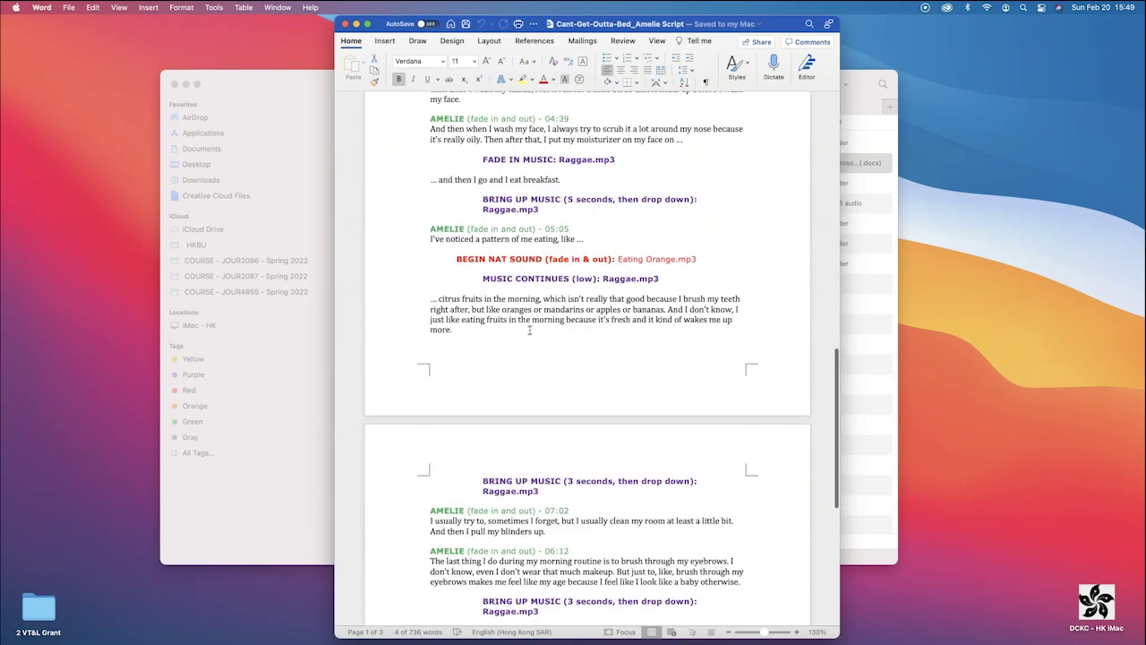
scroll(529, 329, down, 8)
scroll(530, 330, up, 6)
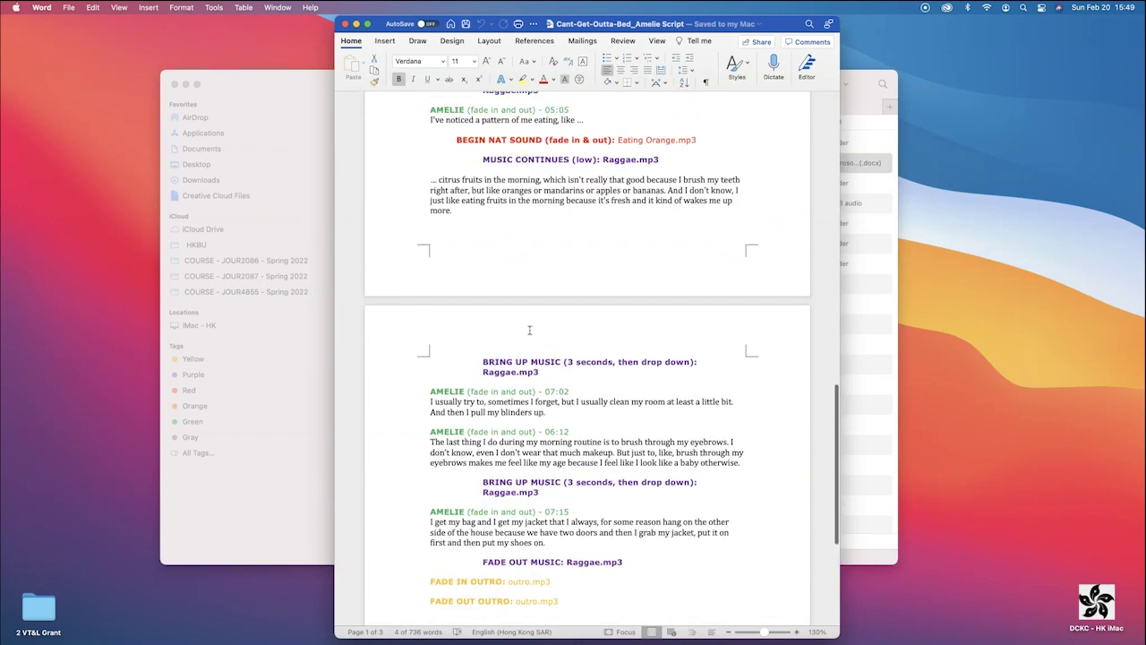
scroll(529, 330, up, 18)
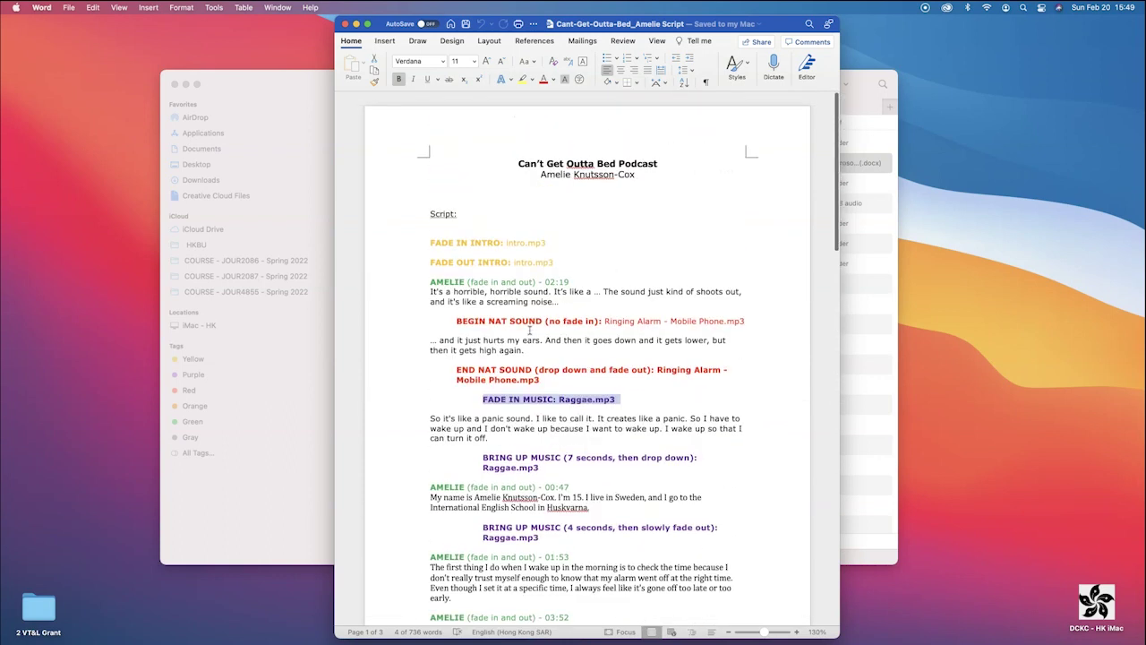
scroll(535, 384, down, 1)
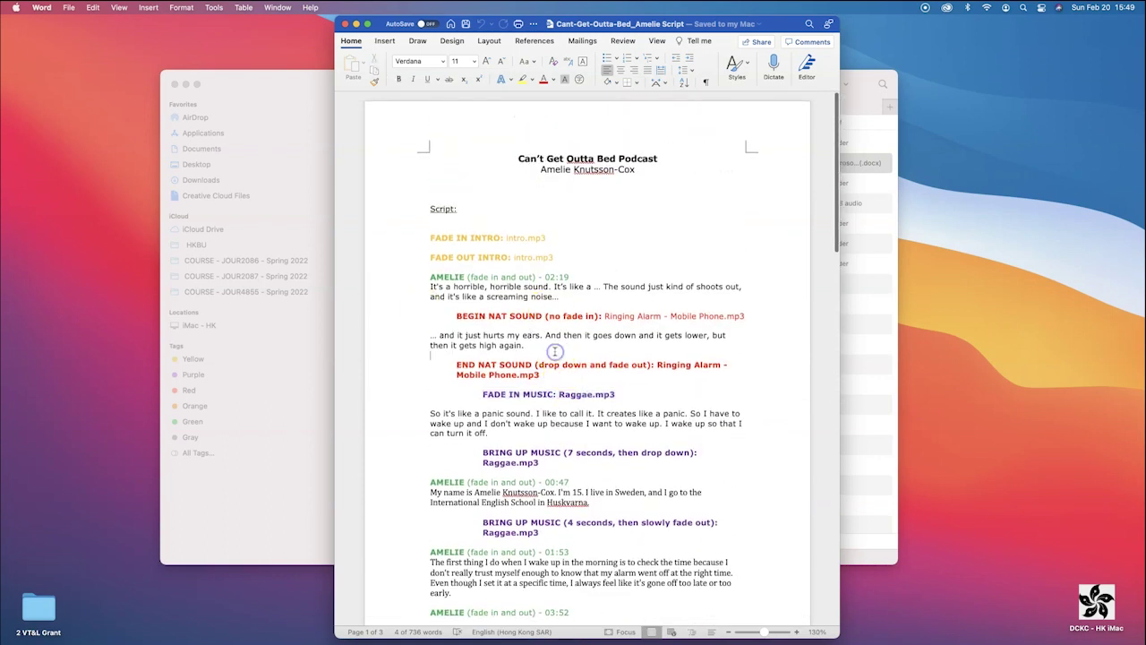
click(556, 352)
scroll(555, 352, down, 20)
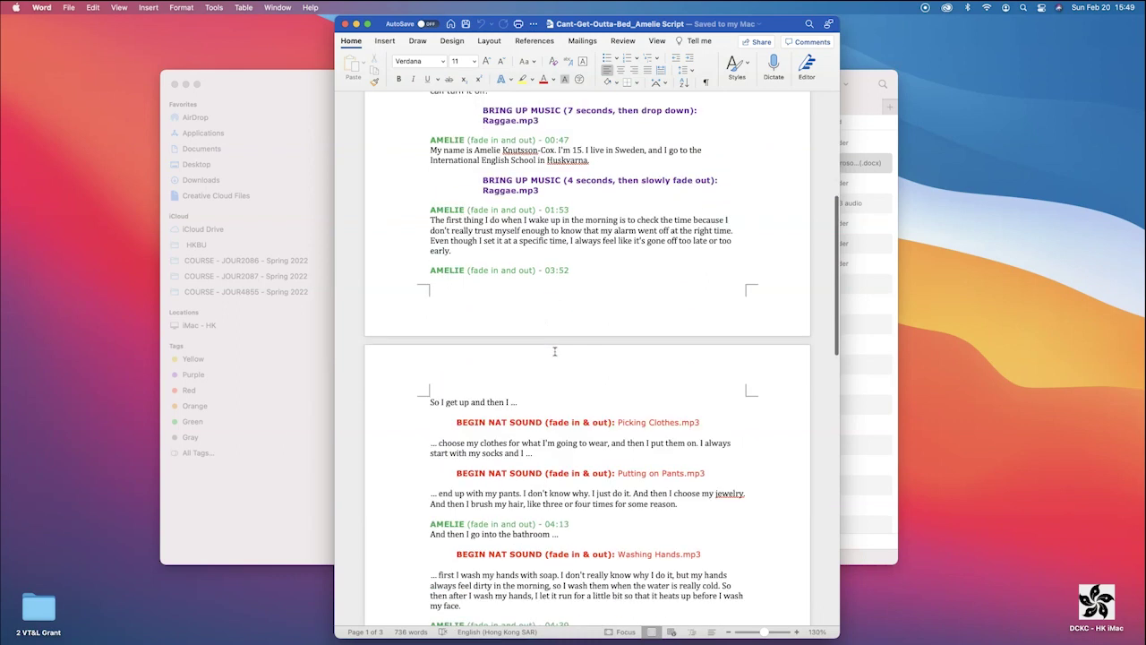
scroll(555, 352, up, 20)
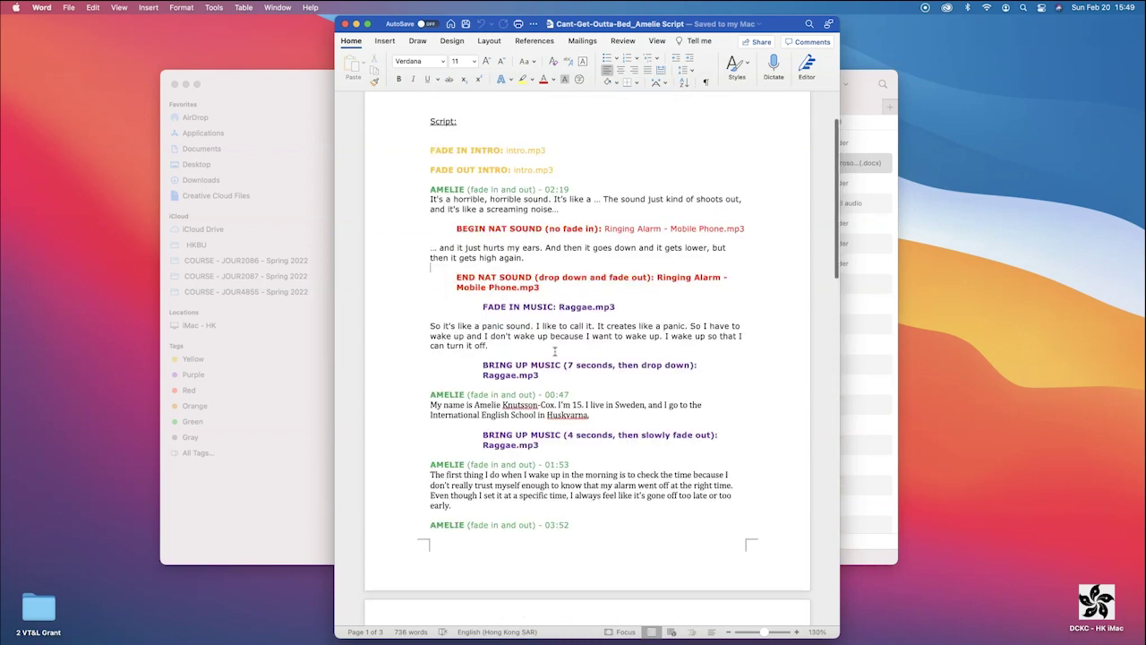
click(491, 186)
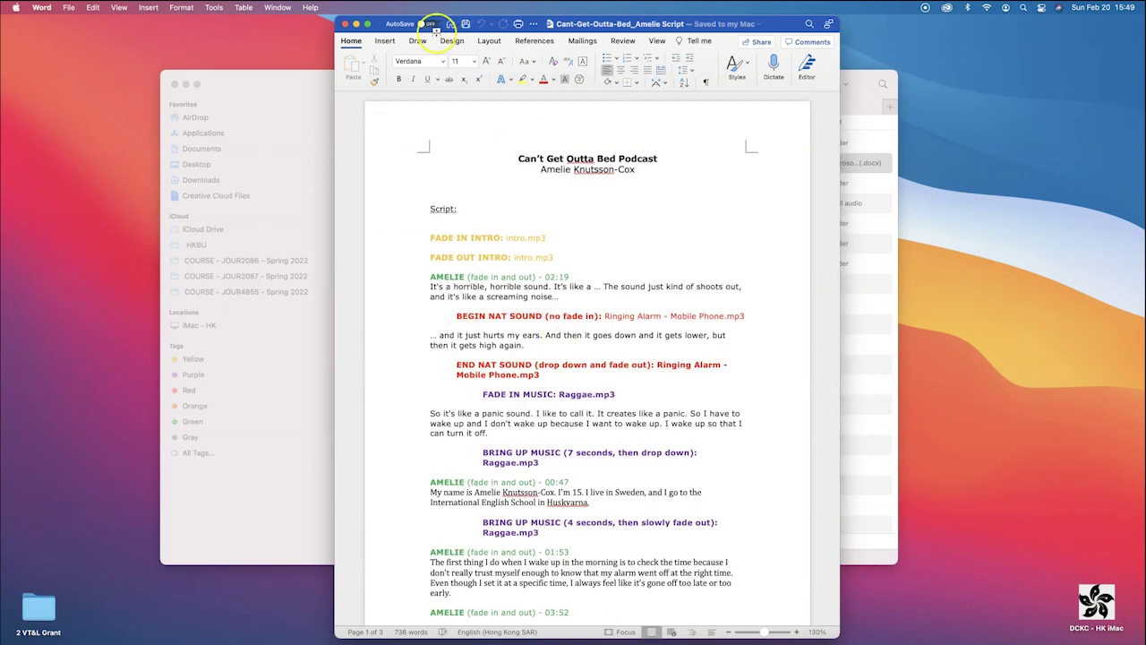
Switch to Adobe Audition and move the interview clip so it sits at the start of the Interview track.
key(super+Tab)
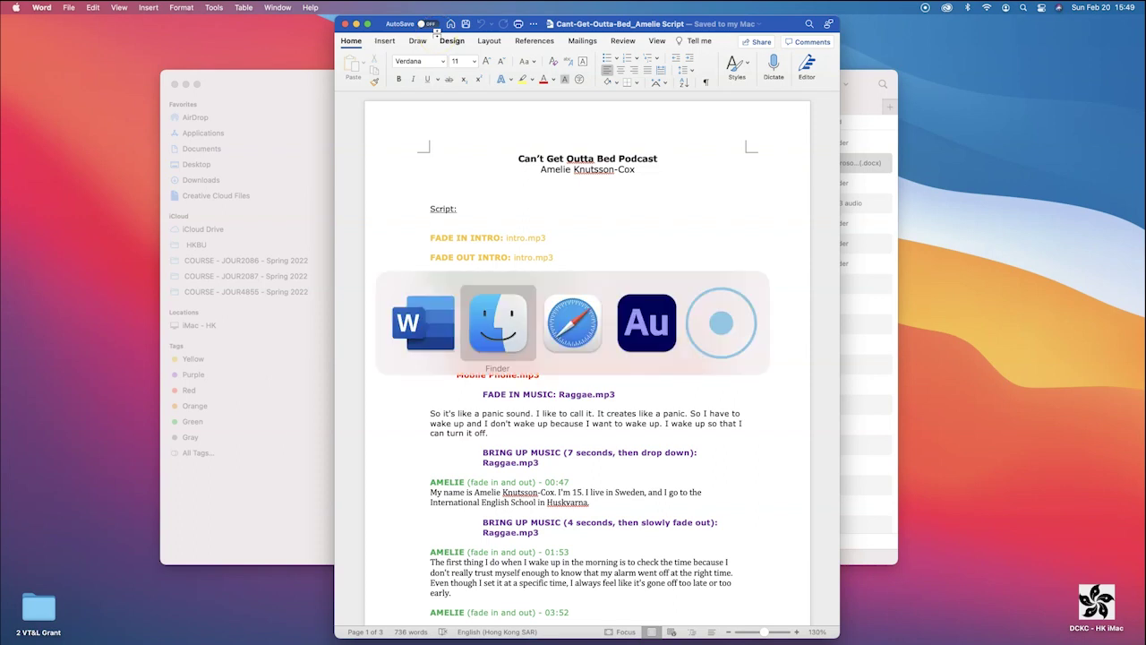
key(super+Tab)
key(super+Tab)
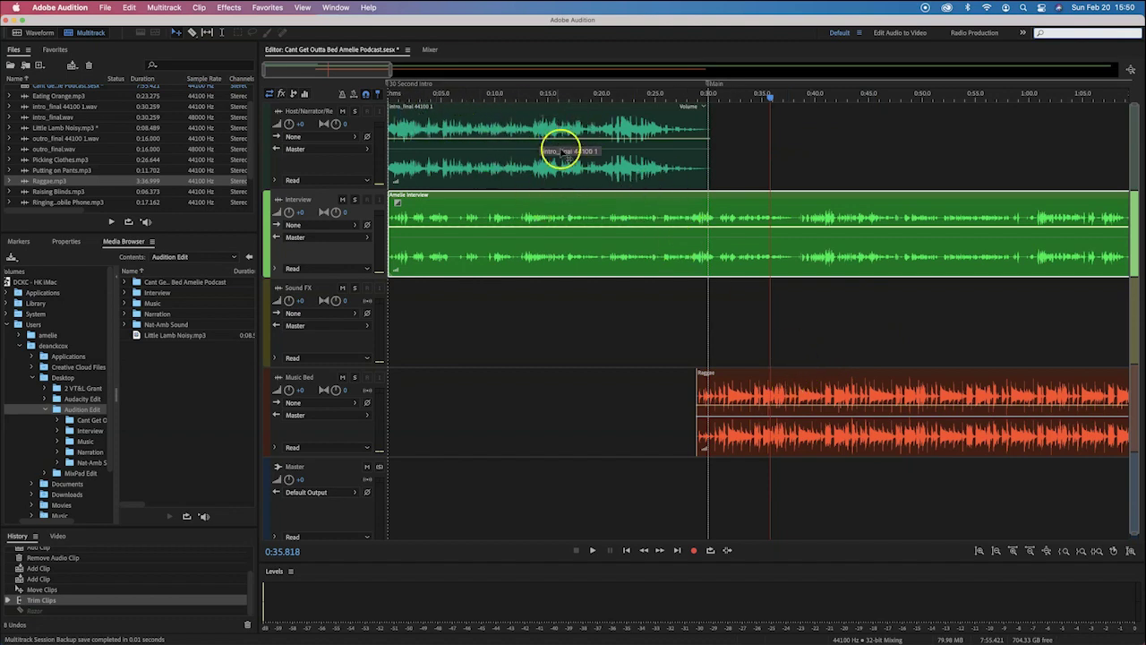
click(576, 199)
drag(576, 199, 532, 203)
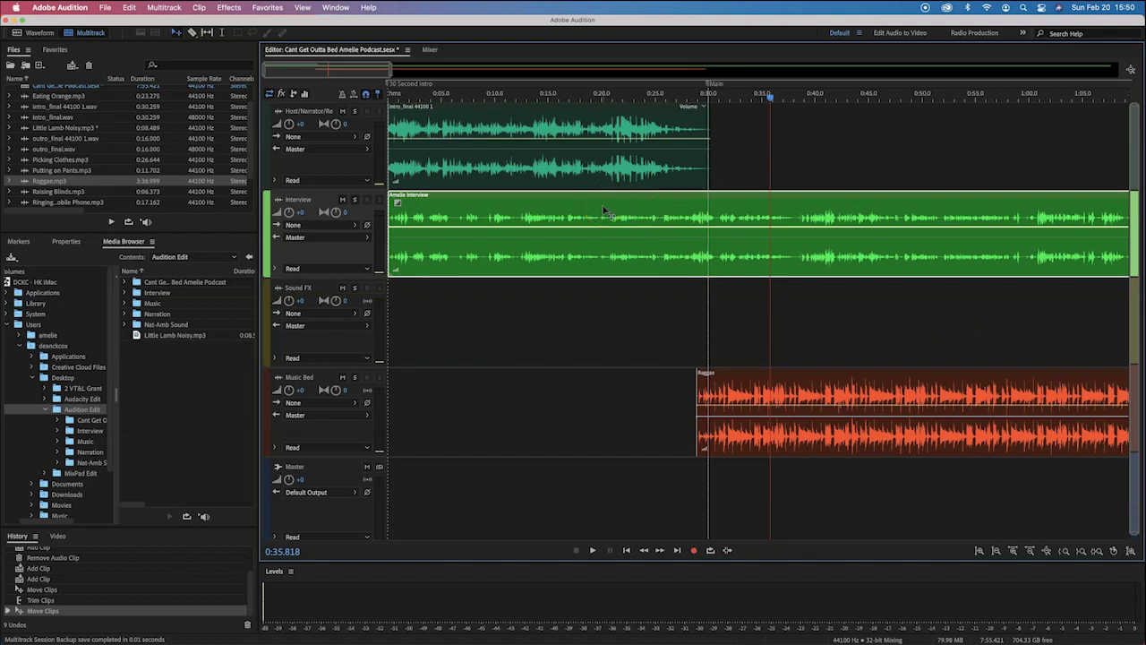
Switch to the podcast script in Word and skim all its cues to the end and back to the beginning.
key(super+Tab)
scroll(620, 291, down, 3)
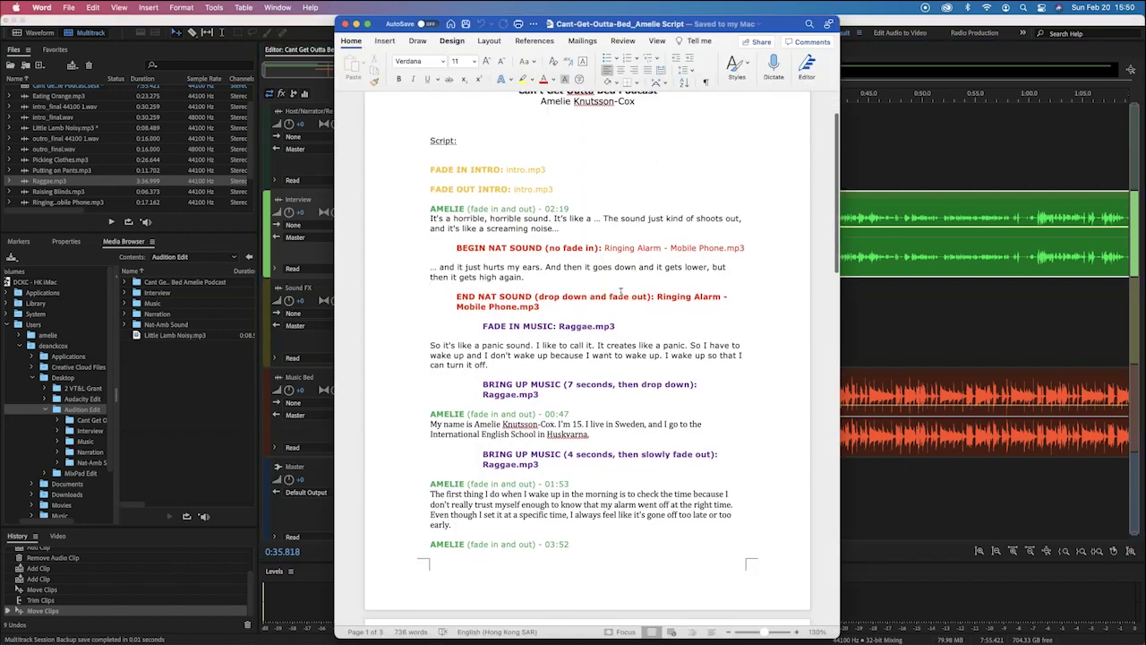
scroll(620, 291, down, 10)
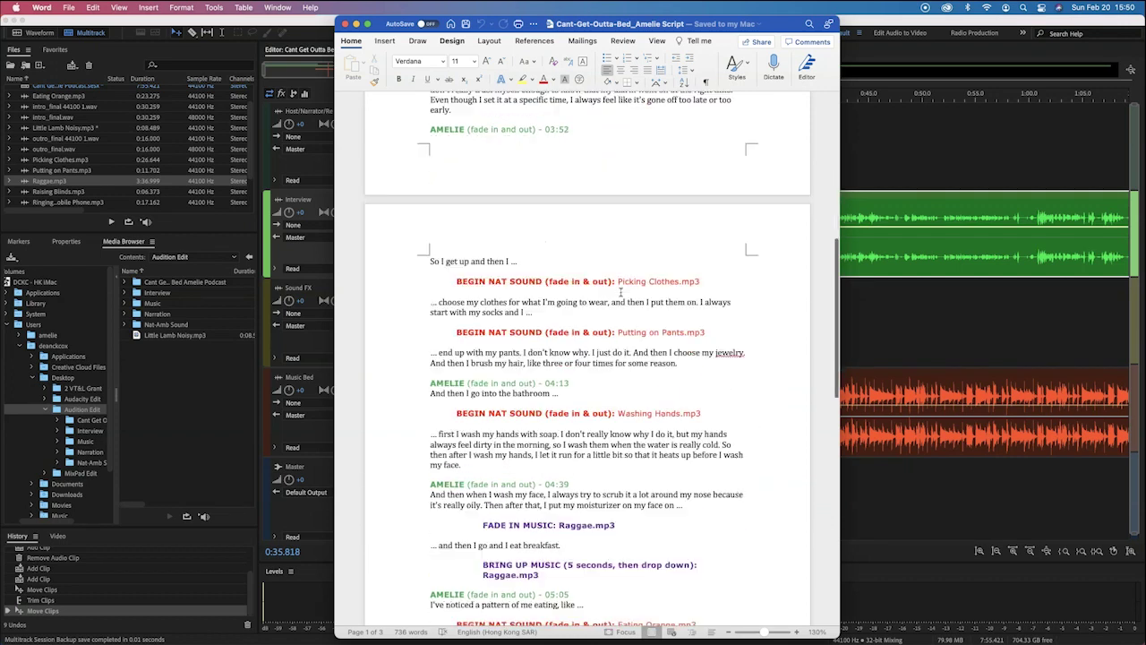
scroll(620, 291, down, 15)
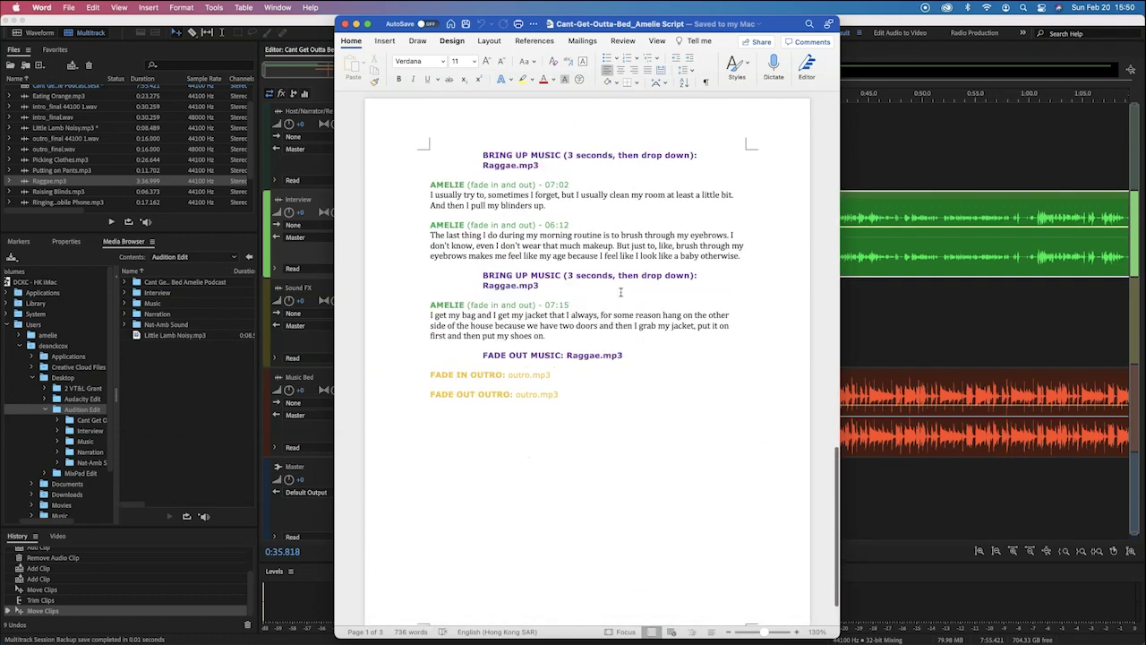
scroll(619, 291, up, 20)
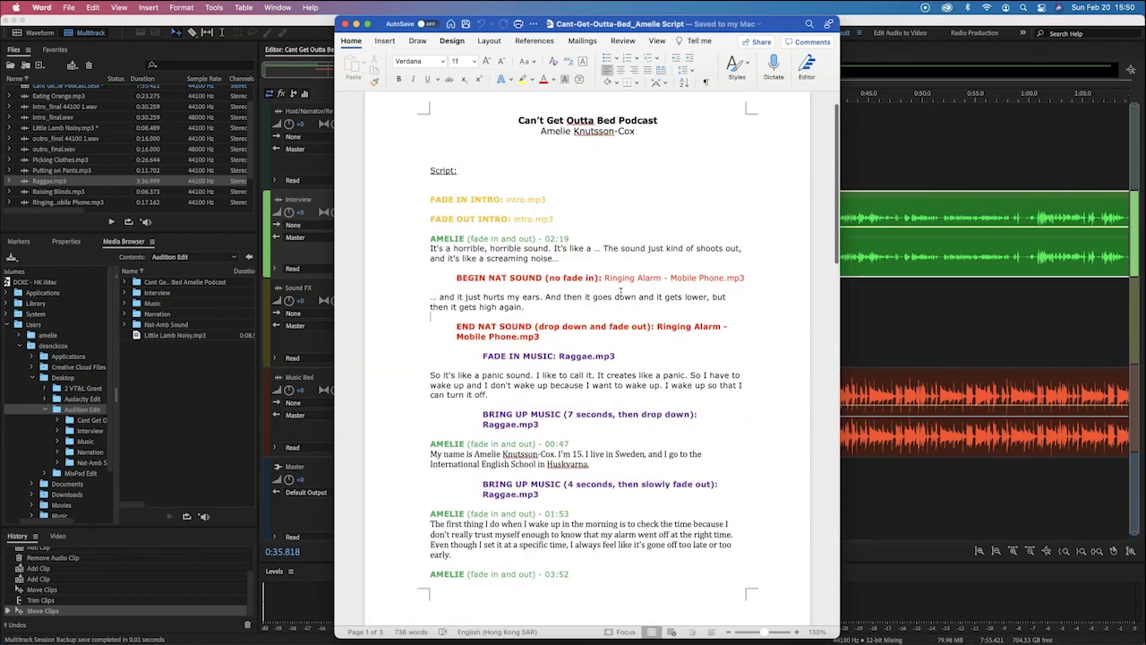
scroll(620, 291, up, 2)
Return to Adobe Audition, align the interview clip with the session start and solo the Interview track.
key(super+Tab)
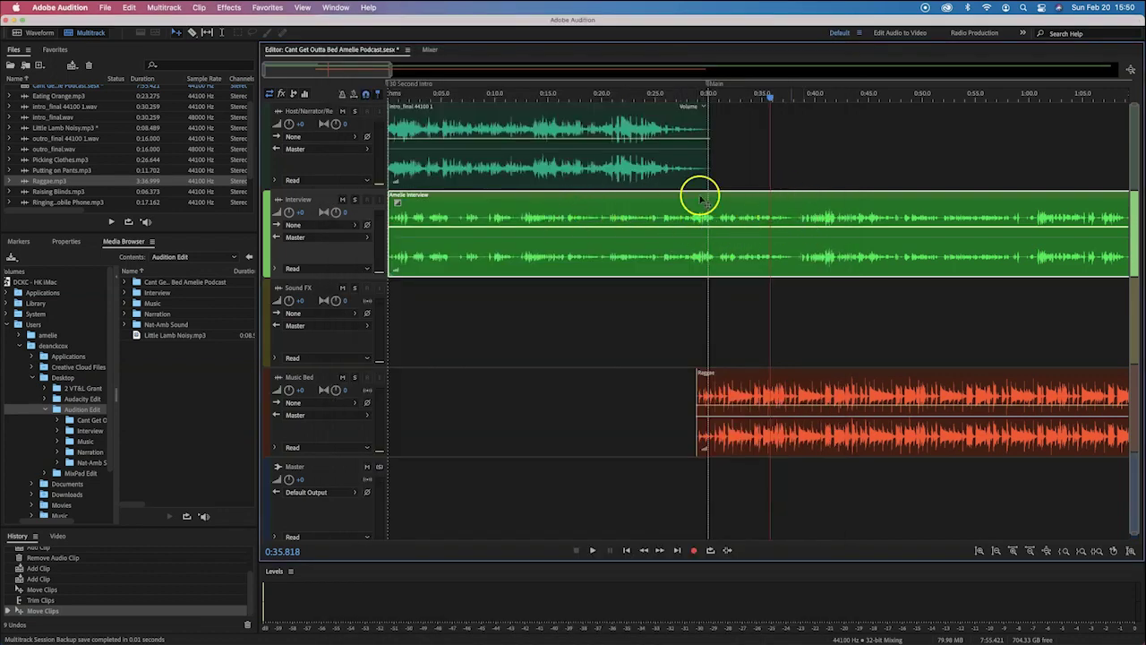
drag(554, 204, 417, 212)
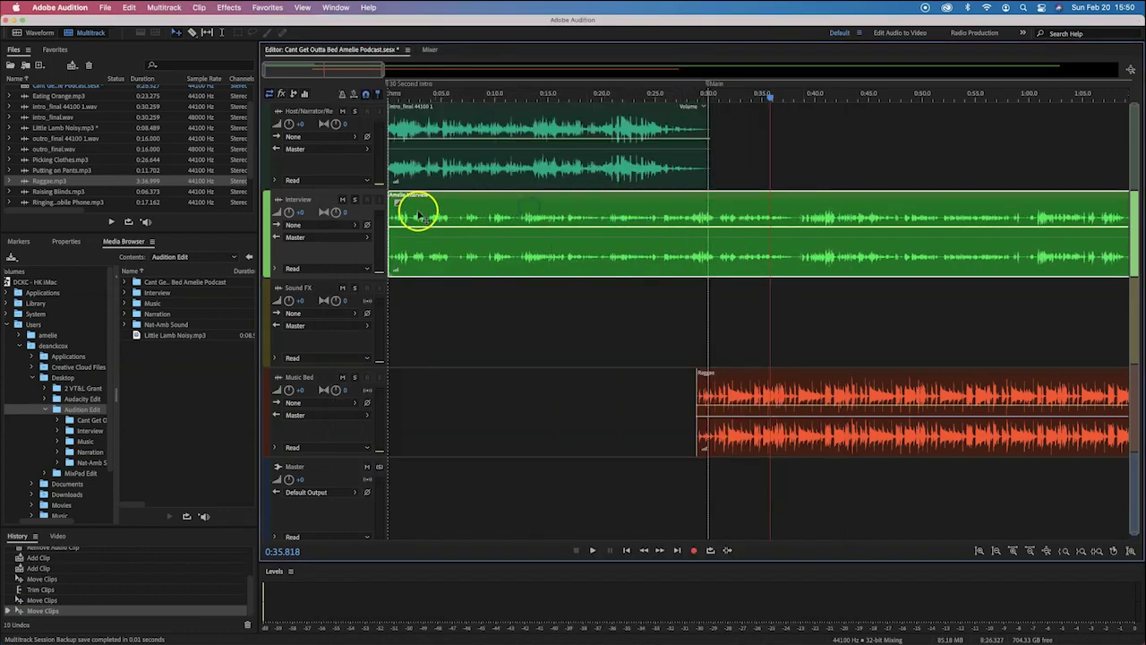
click(353, 199)
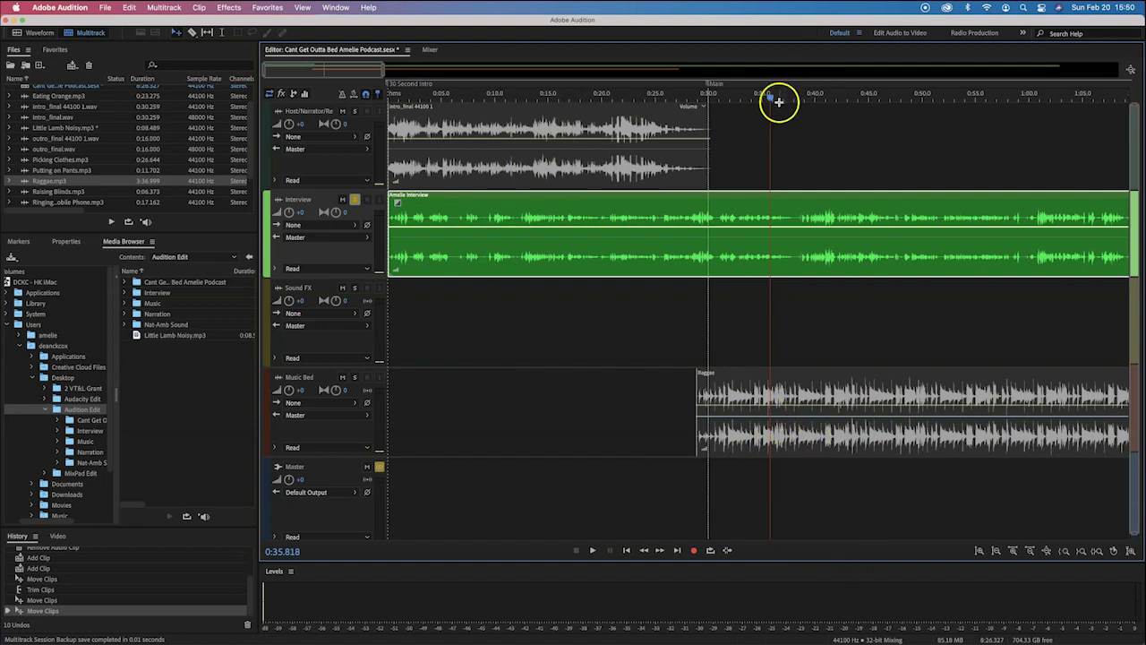
Move the playhead back to about 0:08 on the session timeline.
drag(768, 95, 682, 95)
key(space)
click(473, 112)
Check the 02:19 timecode and its passage through "can turn it off" in the Word script, and return to Adobe Audition.
key(super+Tab)
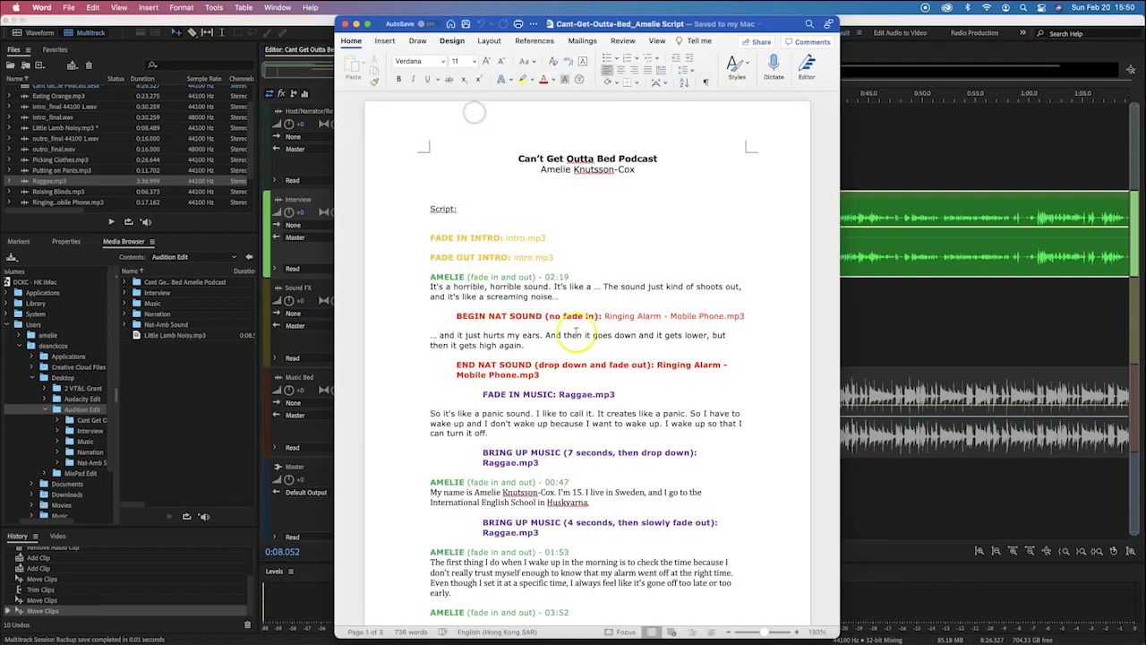
scroll(684, 343, down, 3)
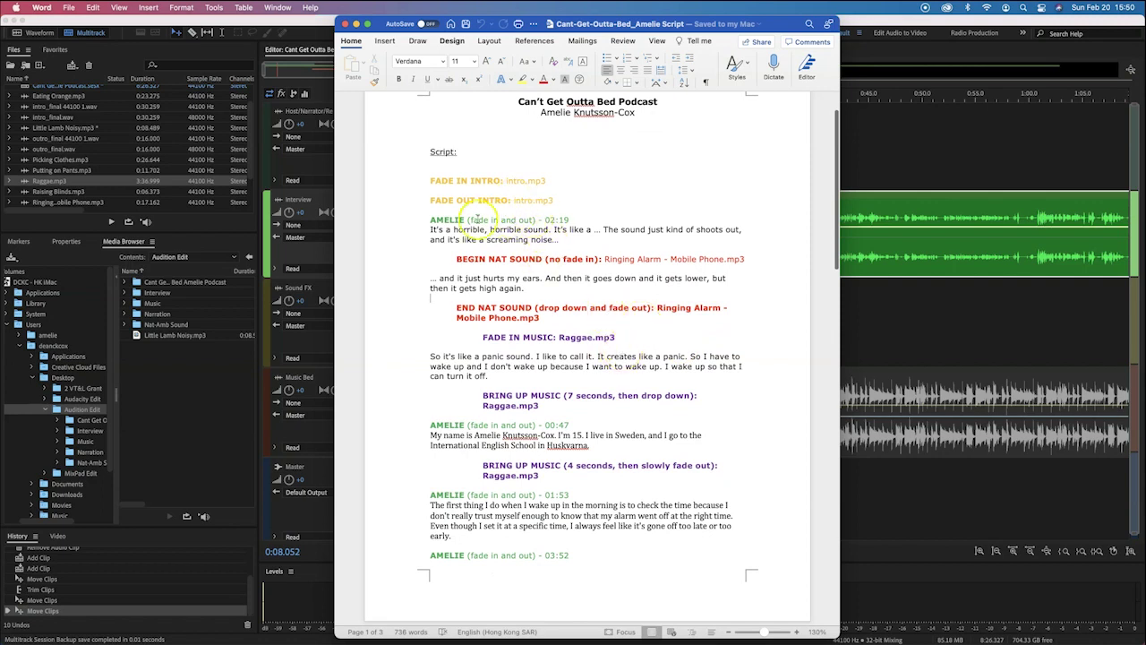
drag(570, 220, 543, 220)
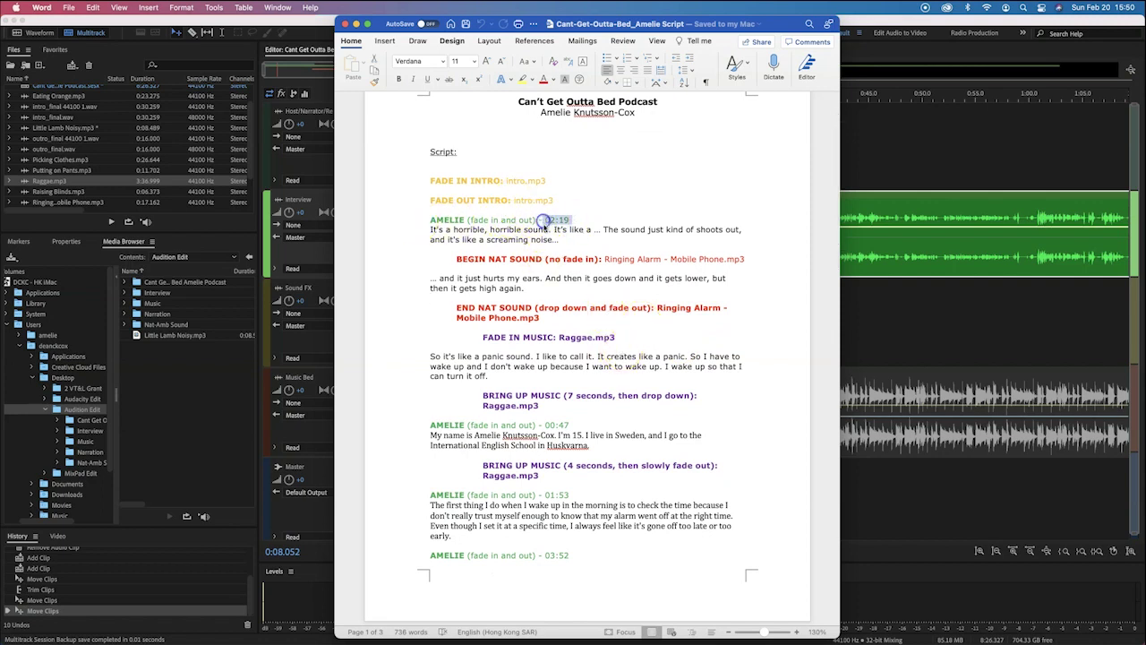
click(429, 228)
drag(439, 247, 489, 370)
scroll(573, 355, up, 1)
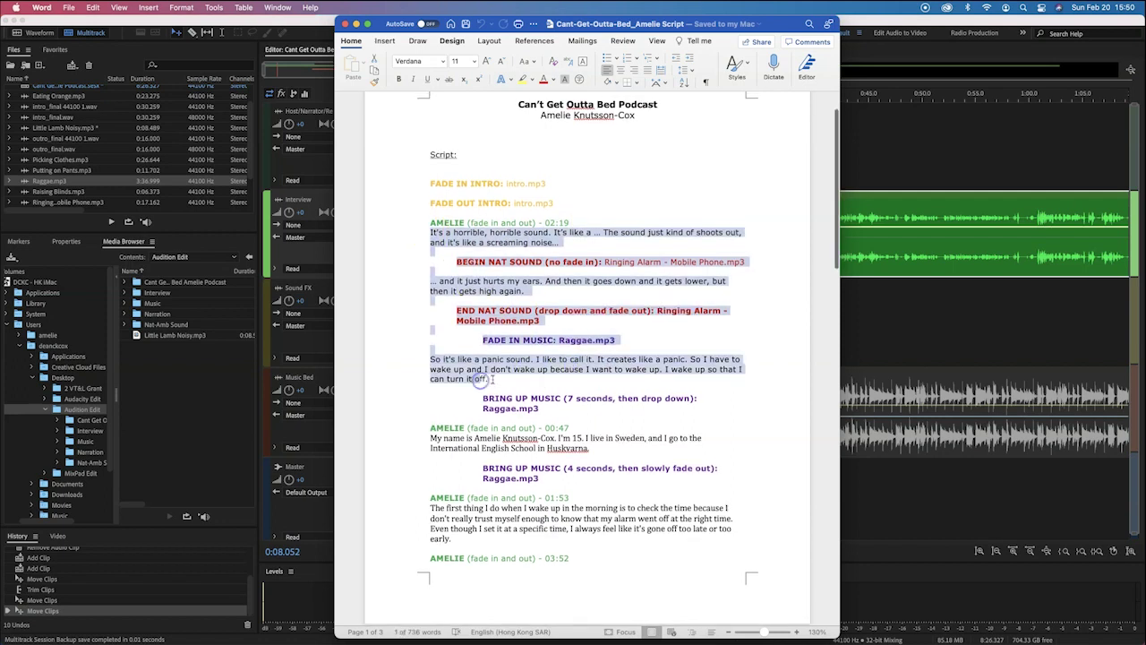
click(489, 371)
triple_click(488, 371)
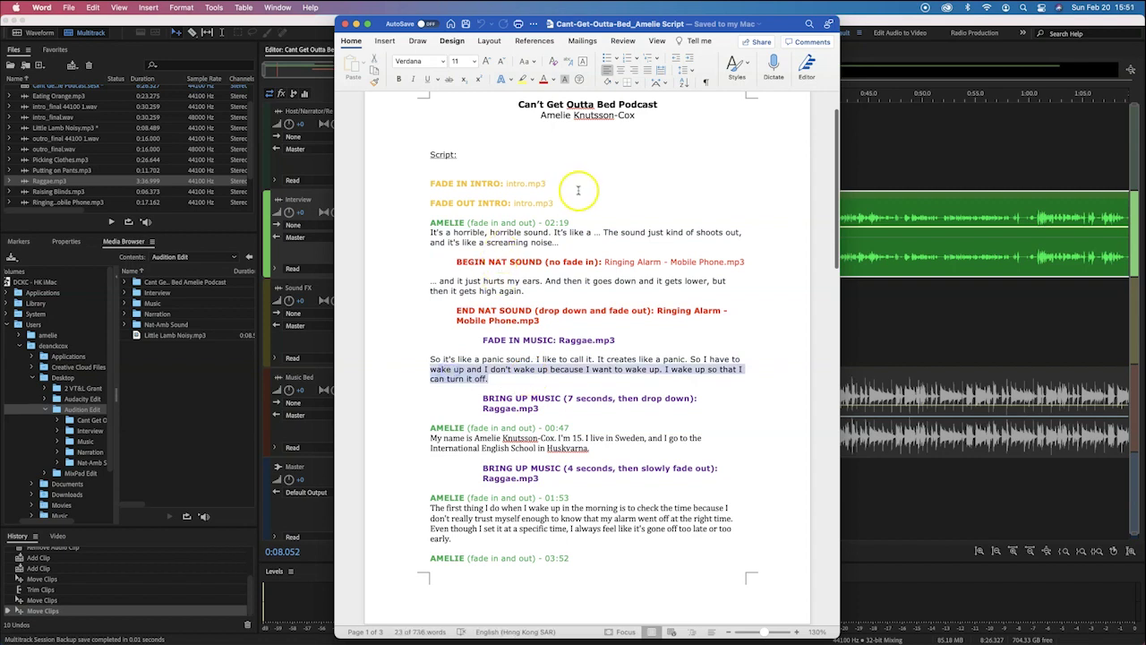
click(572, 223)
key(super+Tab)
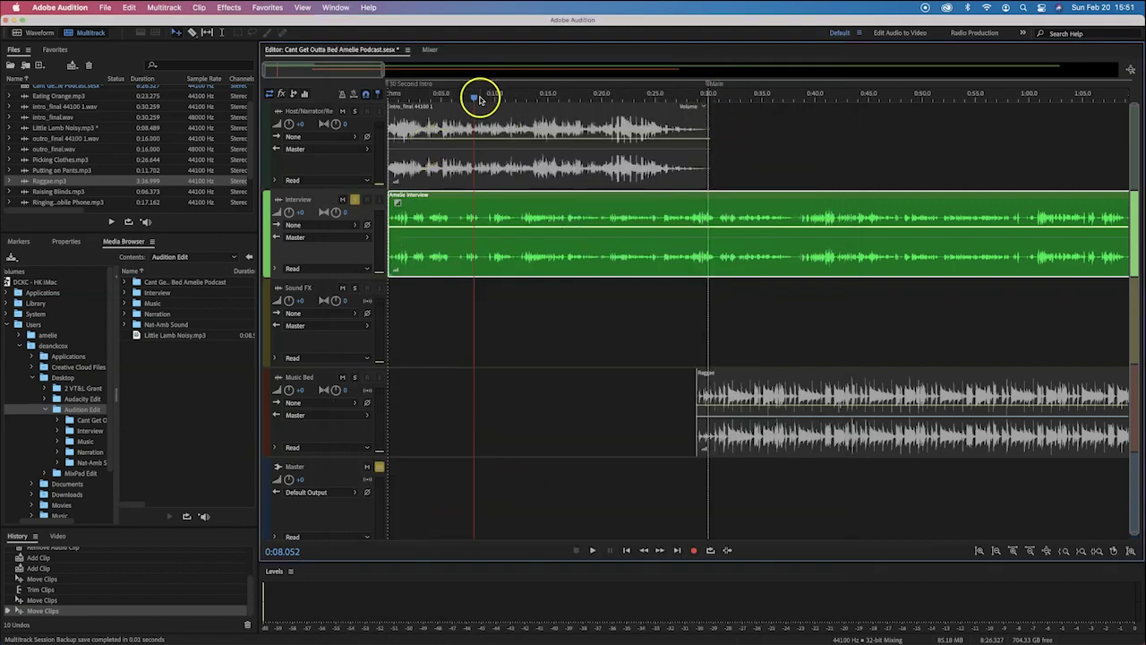
Find the start of the 02:19 passage in the interview by playing it and split the clip there at about 2:18.6 with the Razor.
click(848, 127)
key(space)
scroll(869, 217, right, 10)
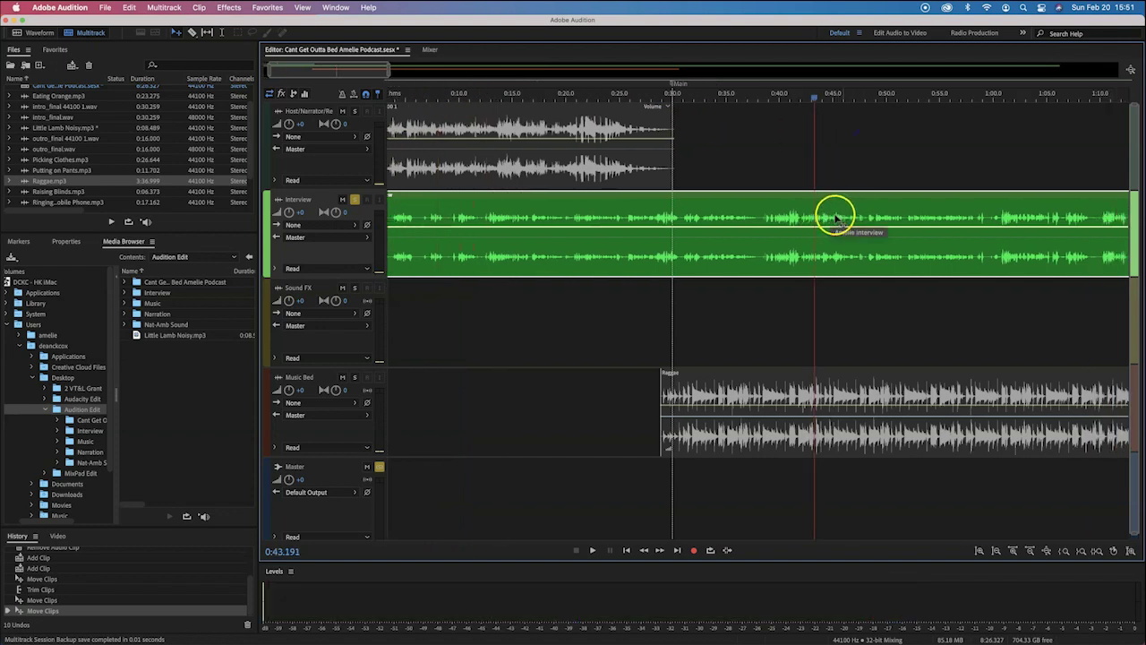
key(space)
scroll(837, 220, right, 15)
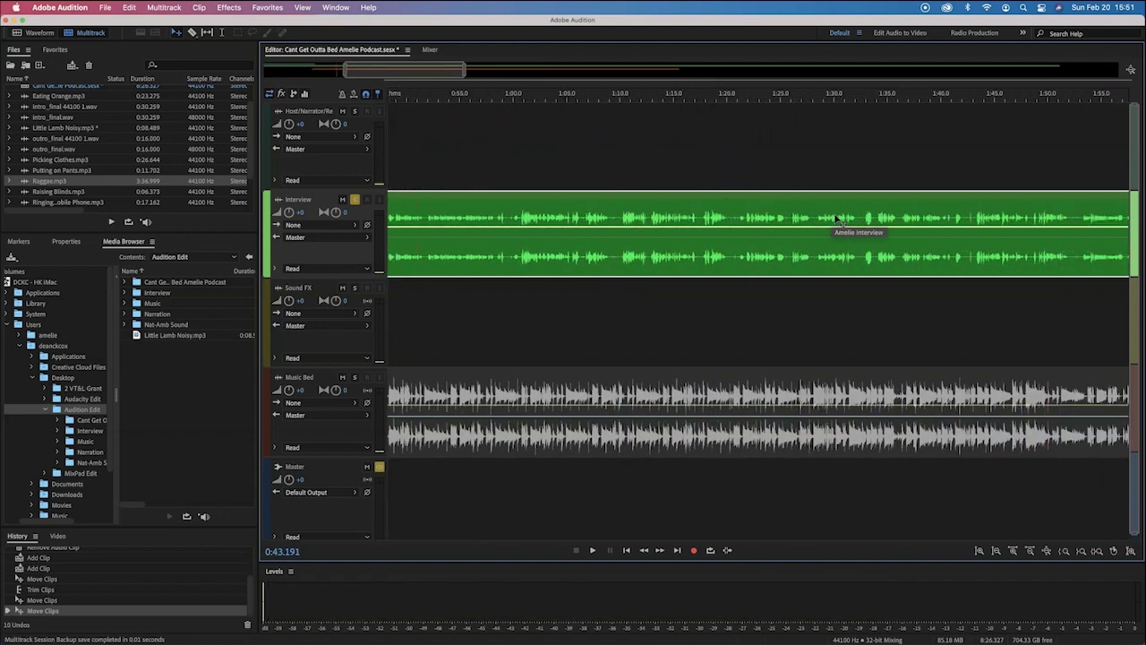
scroll(837, 220, right, 10)
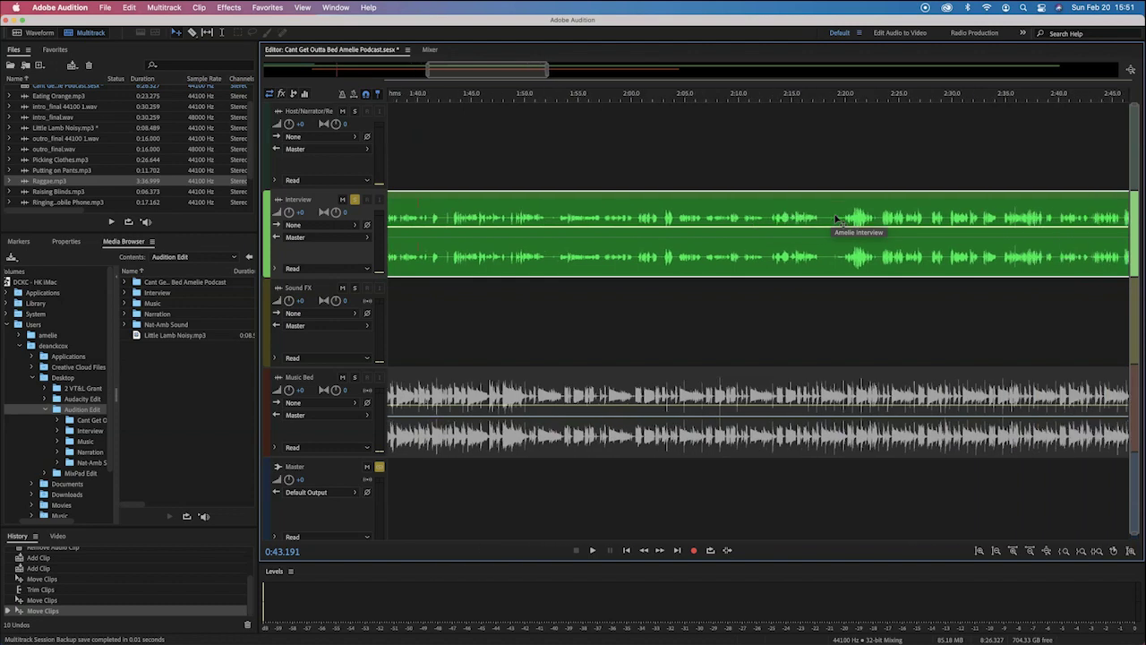
scroll(896, 85, right, 2)
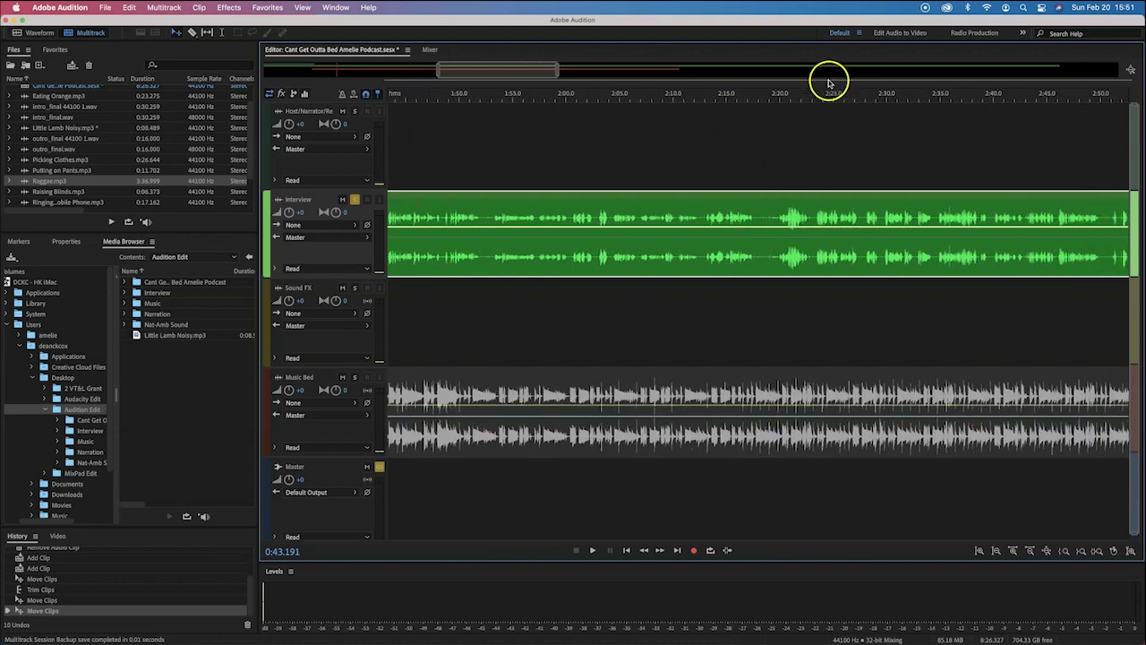
click(763, 99)
key(space)
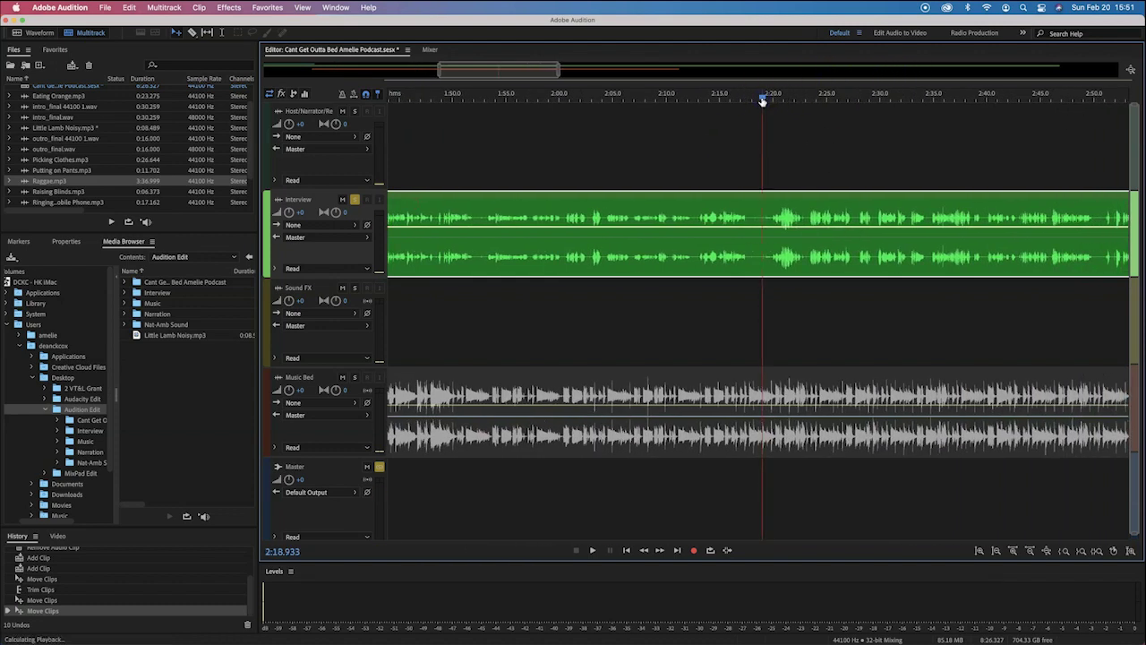
key(space)
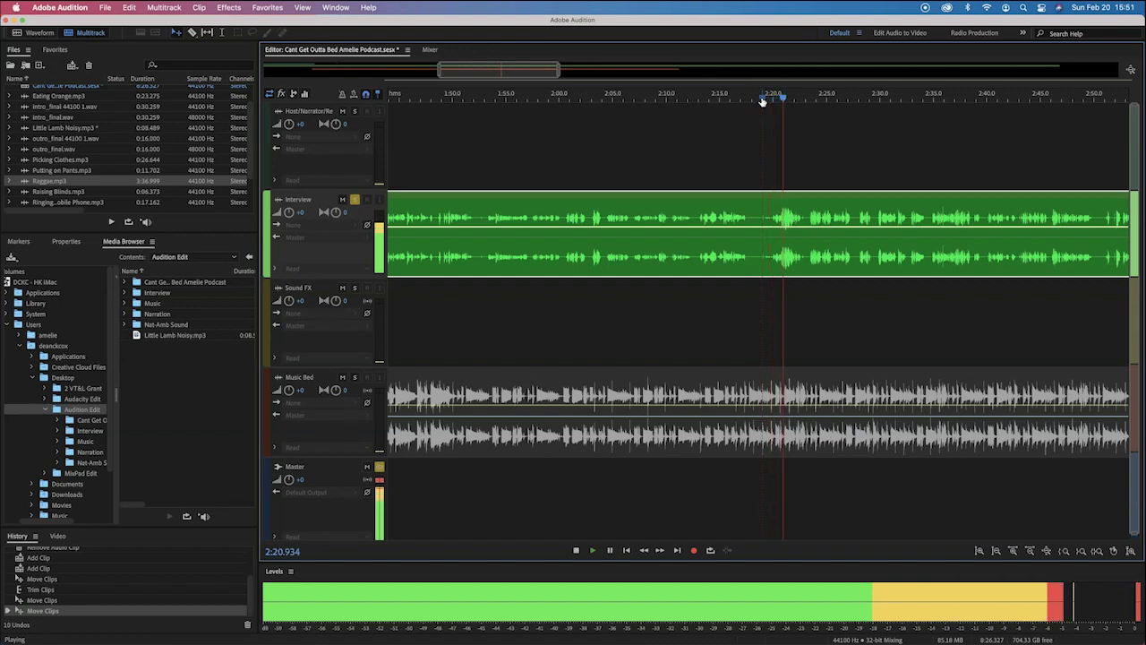
click(780, 99)
drag(781, 98, 759, 99)
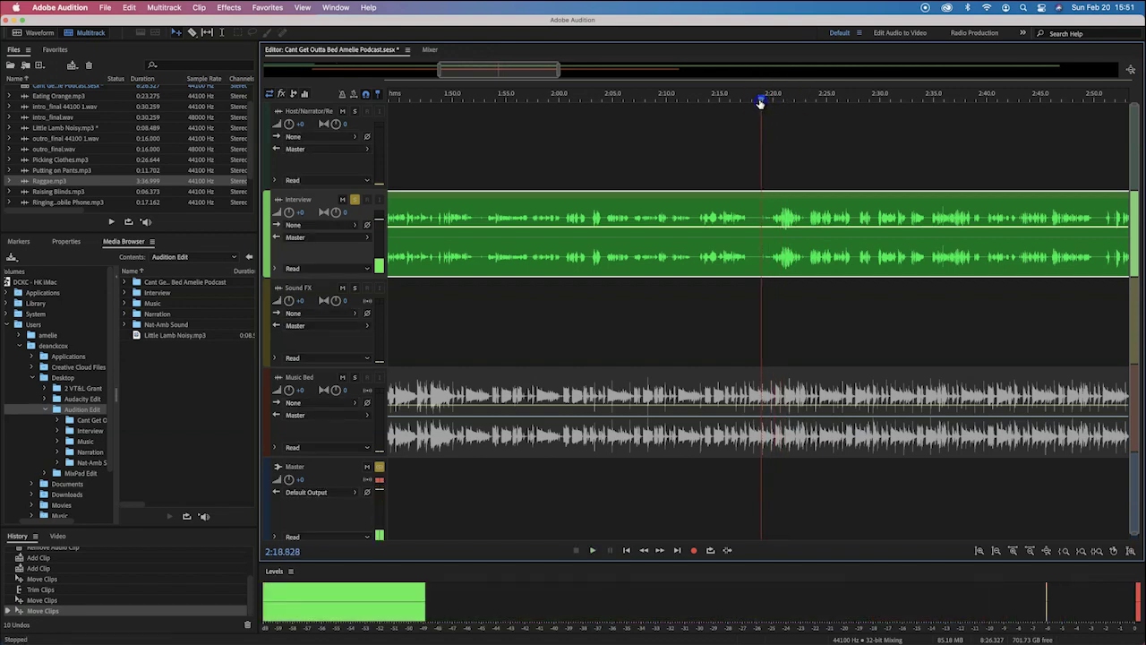
click(763, 234)
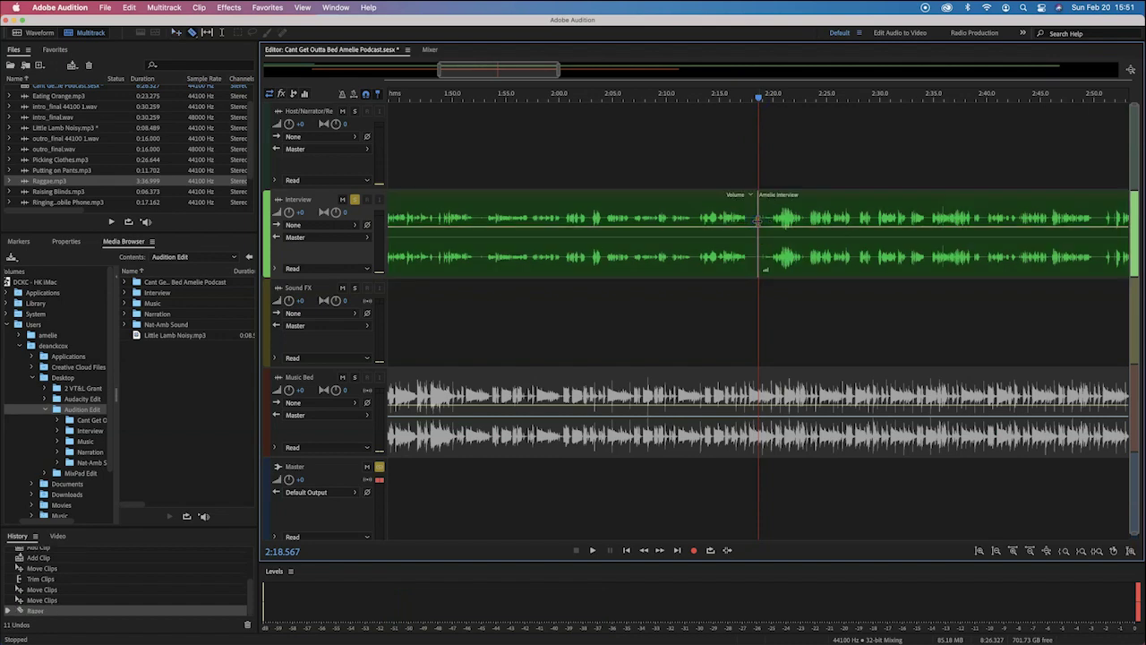
Play the passage against the Word script, split the interview clip after "can turn it off" at about 2:50.3, and select the excerpt.
key(super+Tab)
click(586, 255)
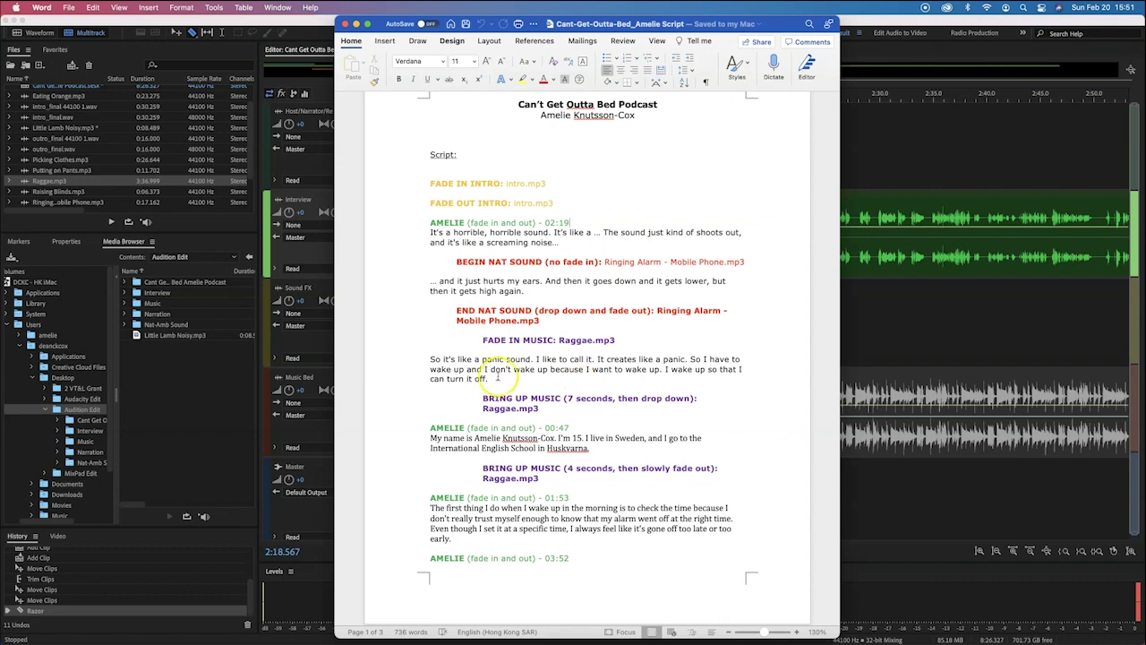
key(super+Tab)
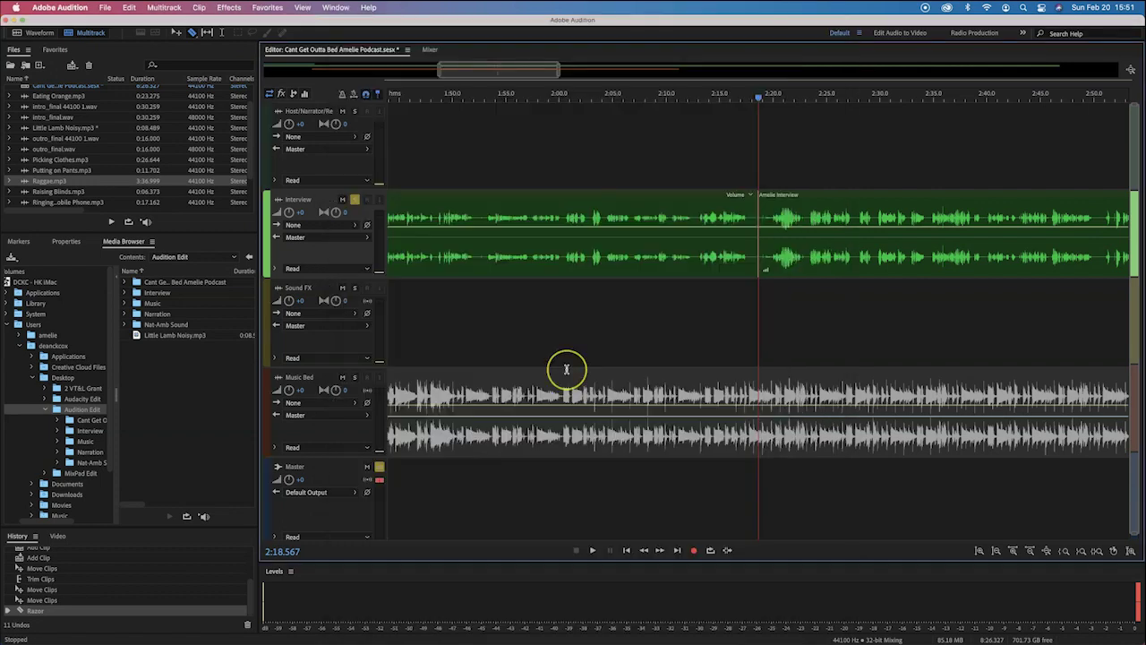
key(space)
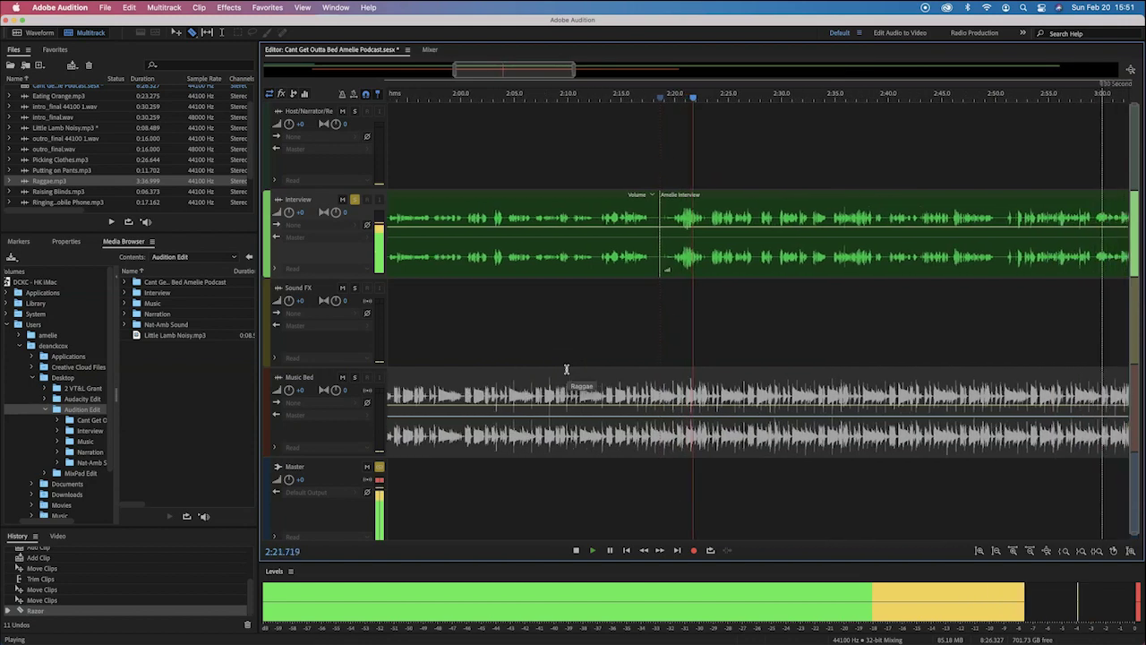
key(XF86AudioLowerVolume)
click(759, 341)
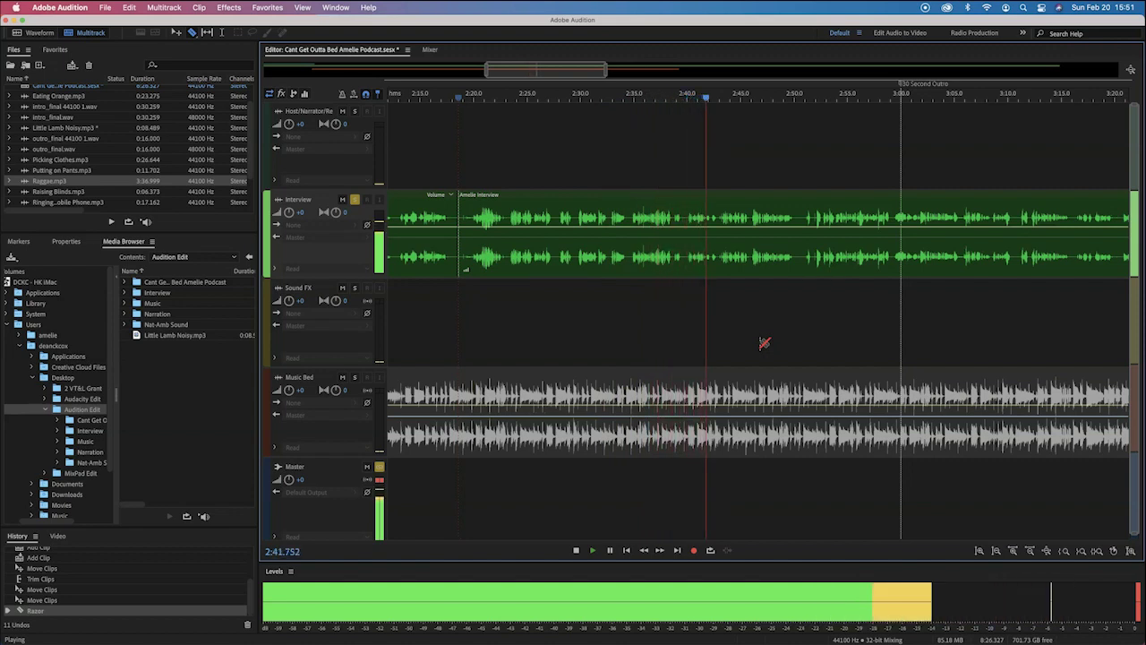
key(super+Tab)
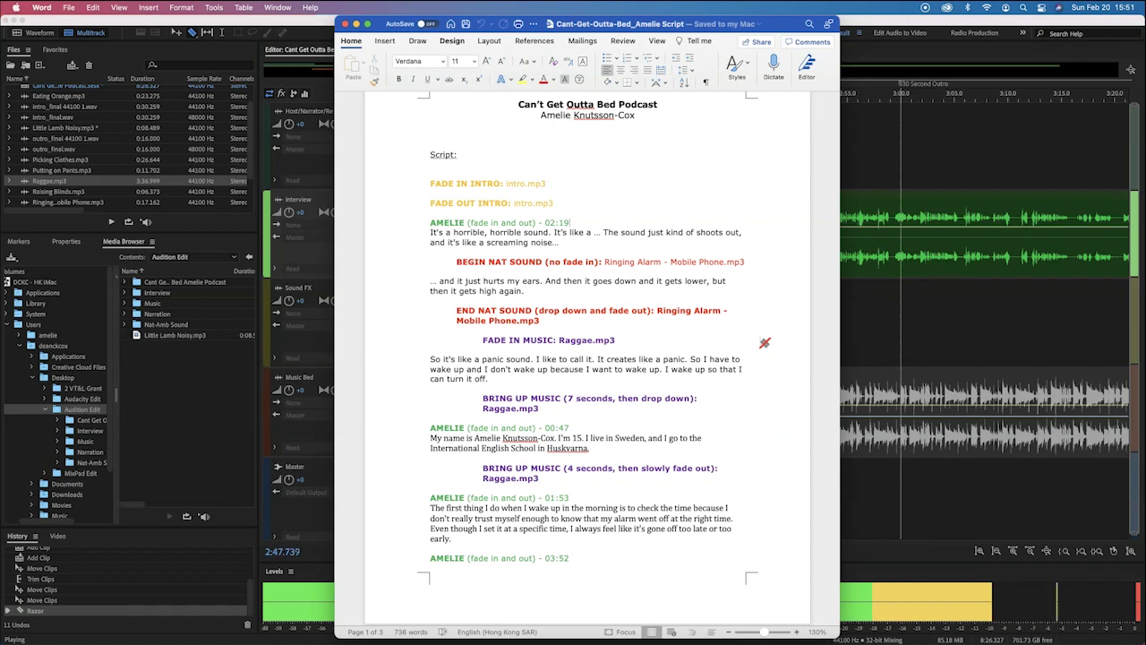
key(super+Tab)
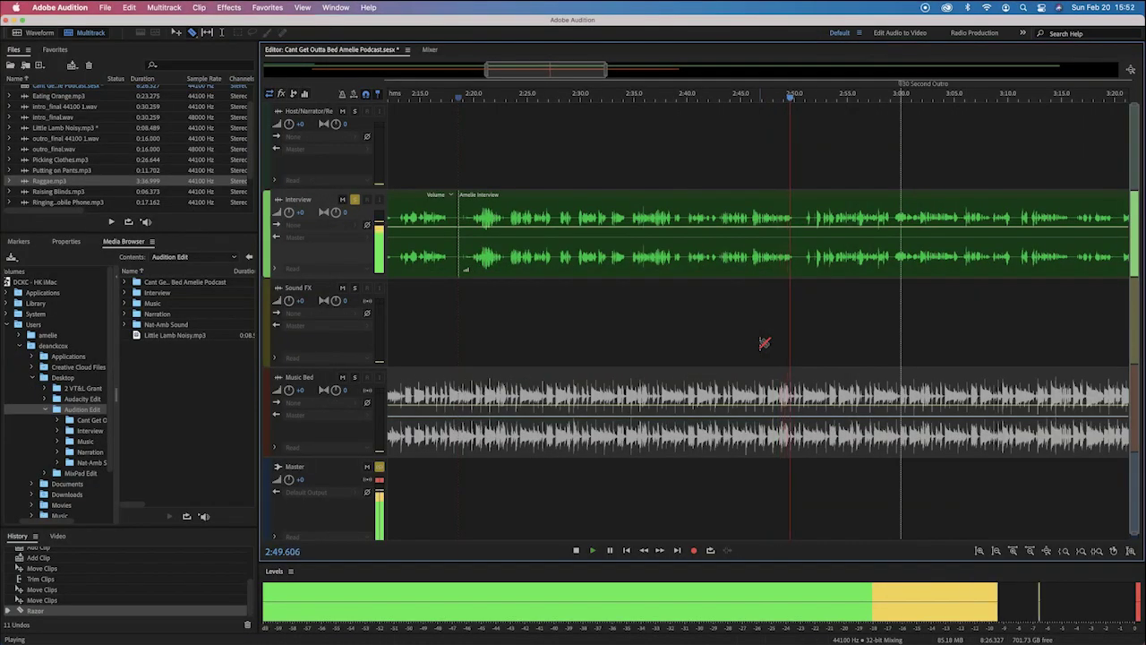
key(space)
click(797, 242)
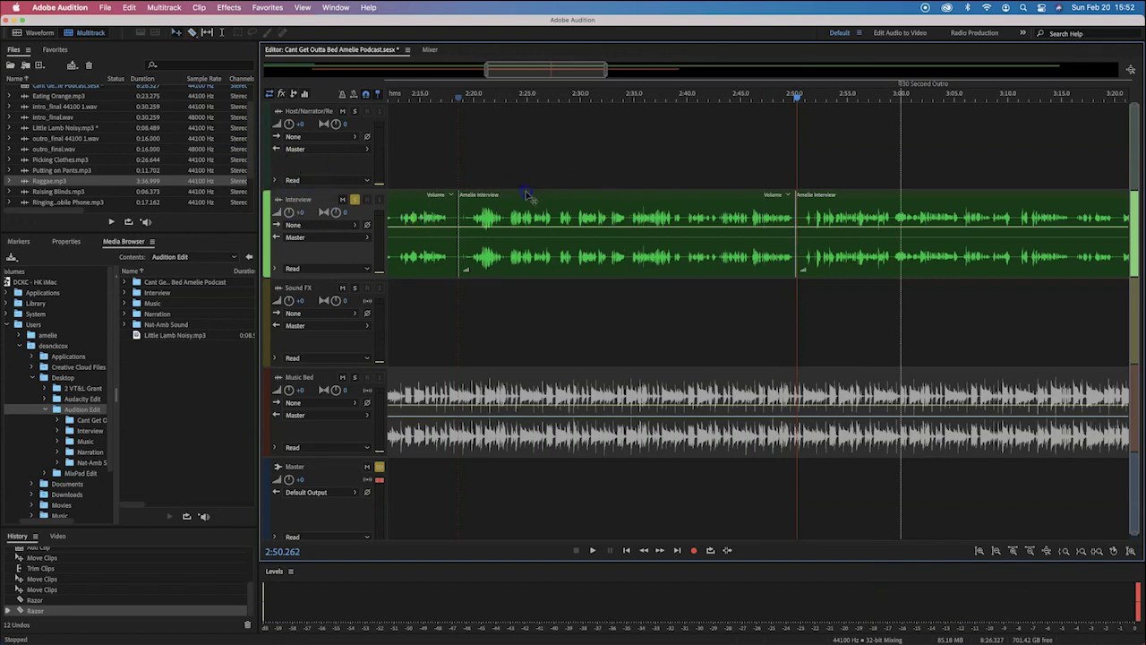
drag(528, 195, 525, 249)
Check the next interview cue, 00:47, and its passage in the Word script, and return to Adobe Audition.
key(super+Tab)
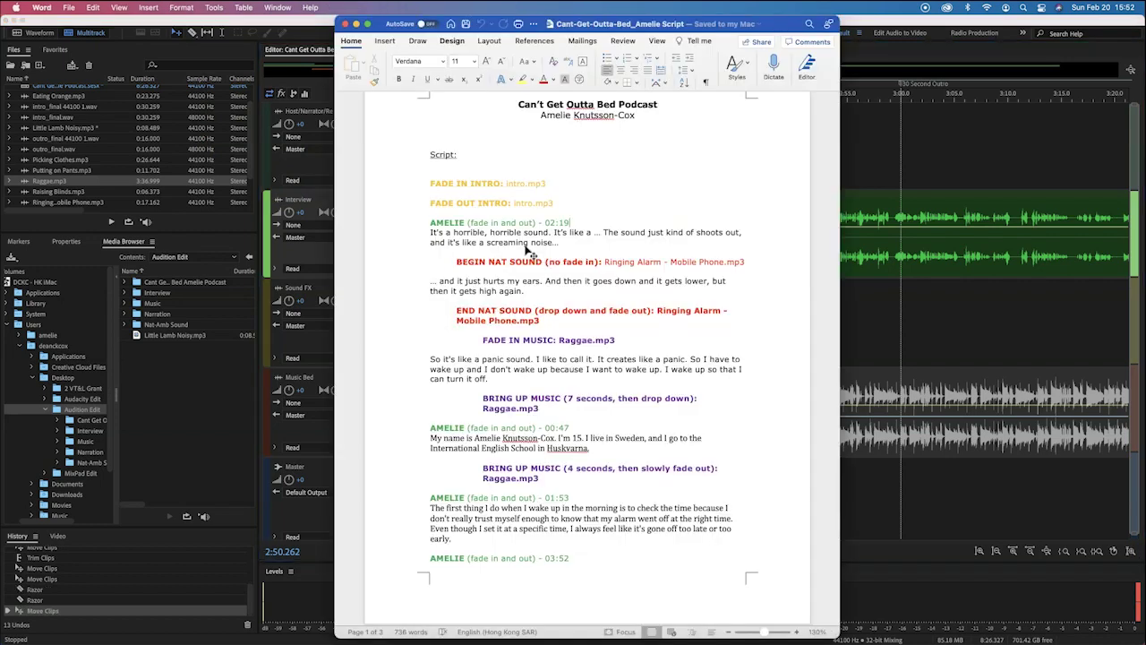
scroll(520, 273, down, 5)
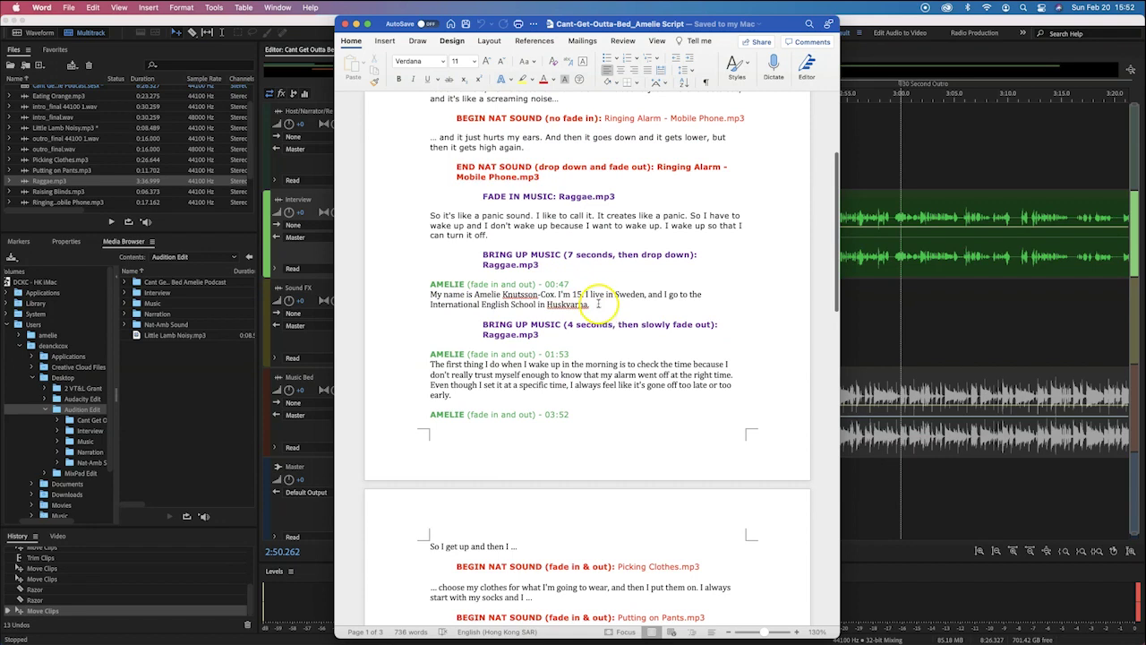
key(super+Tab)
Play the interview around 0:47 to find where the passage begins and split the clip at about 0:48.1.
scroll(465, 251, left, 15)
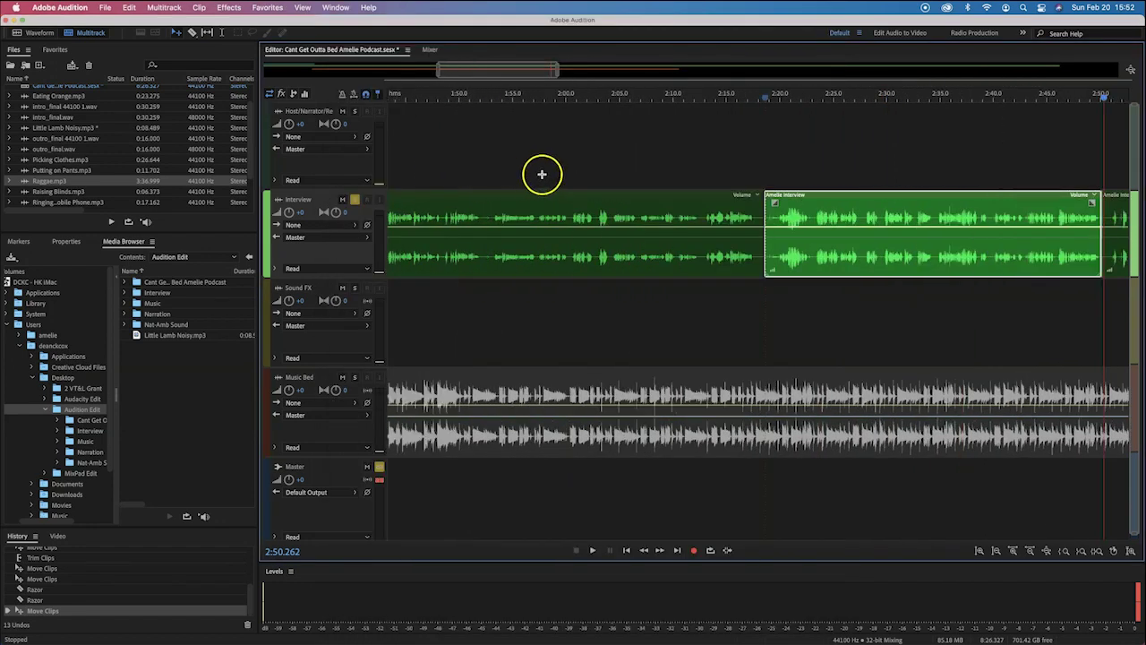
scroll(537, 175, left, 8)
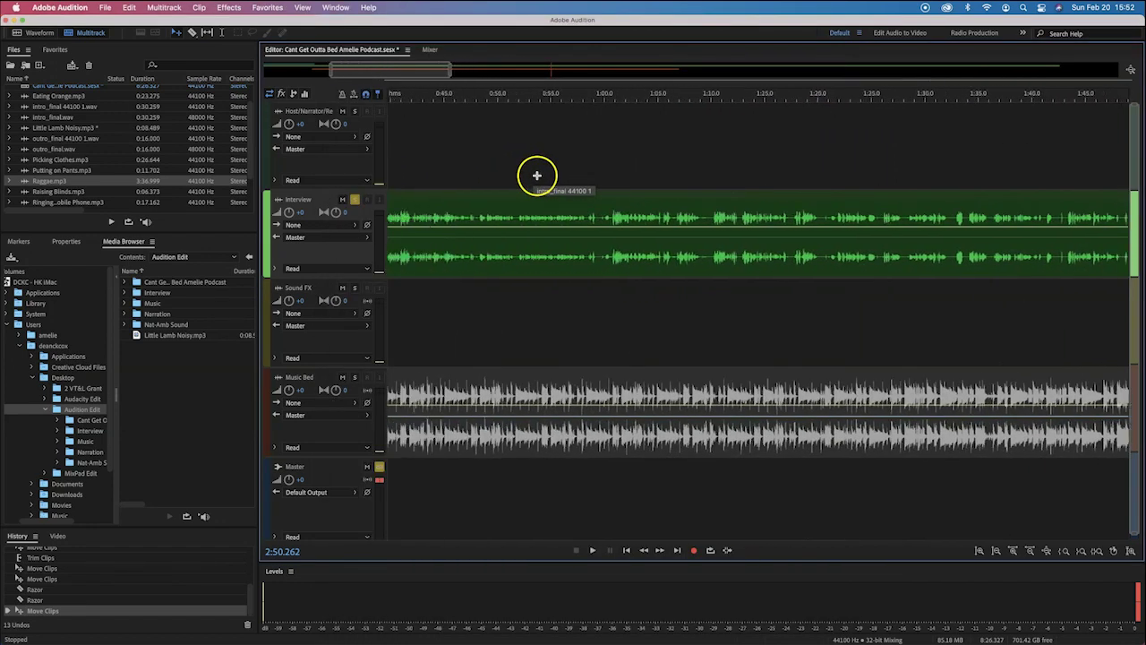
scroll(533, 176, left, 2)
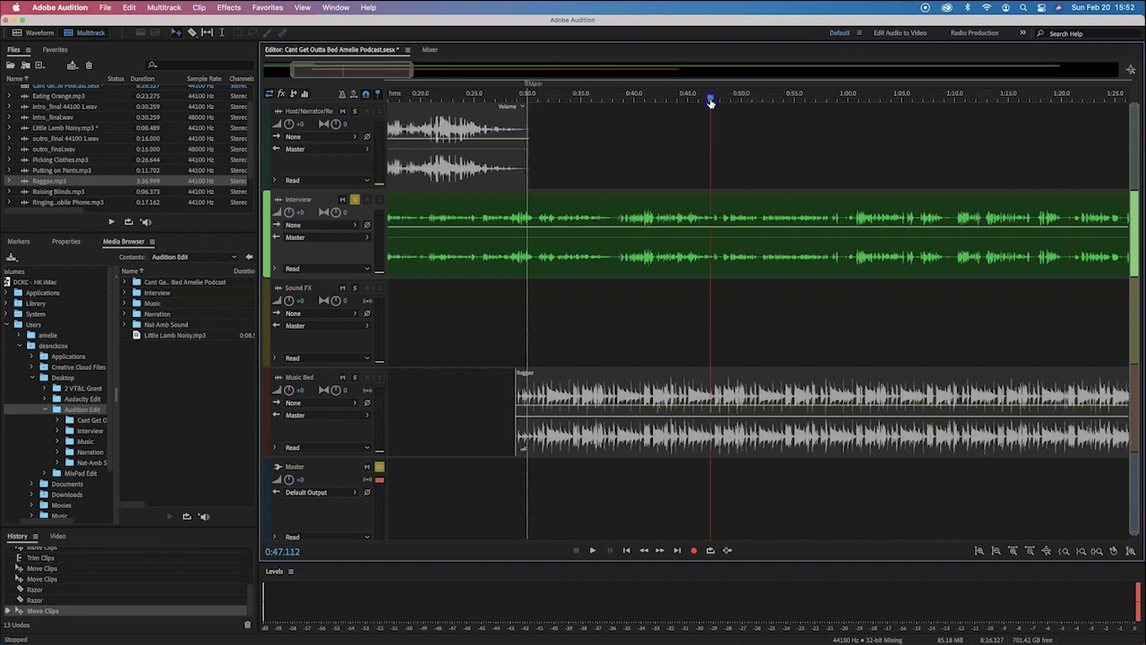
key(space)
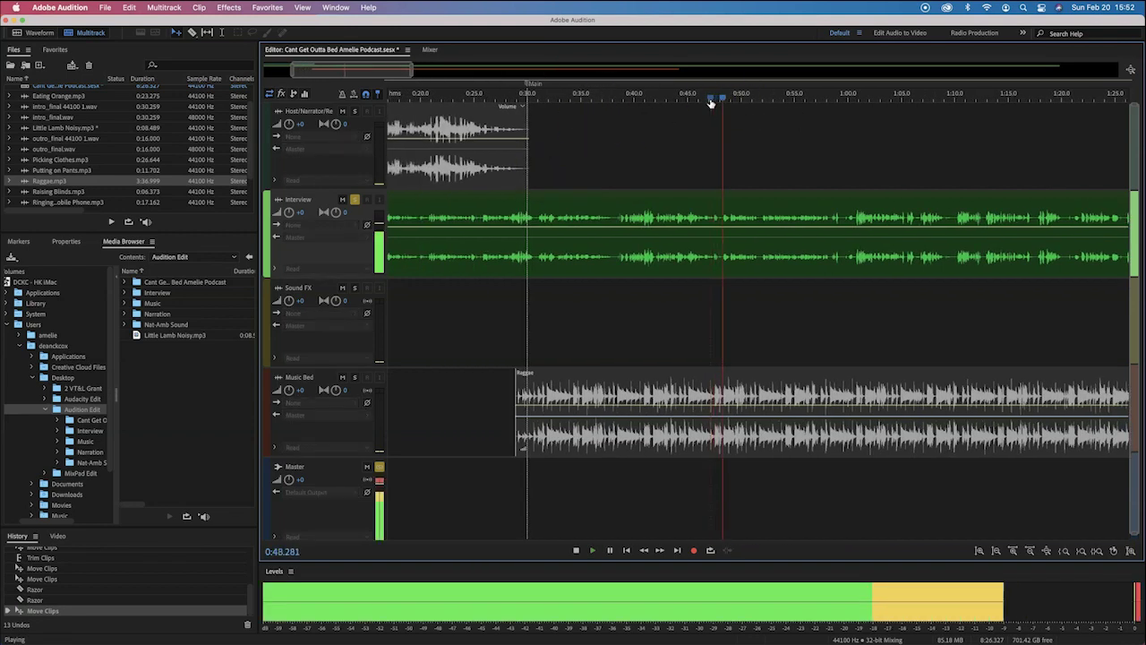
key(space)
click(724, 98)
key(space)
click(722, 99)
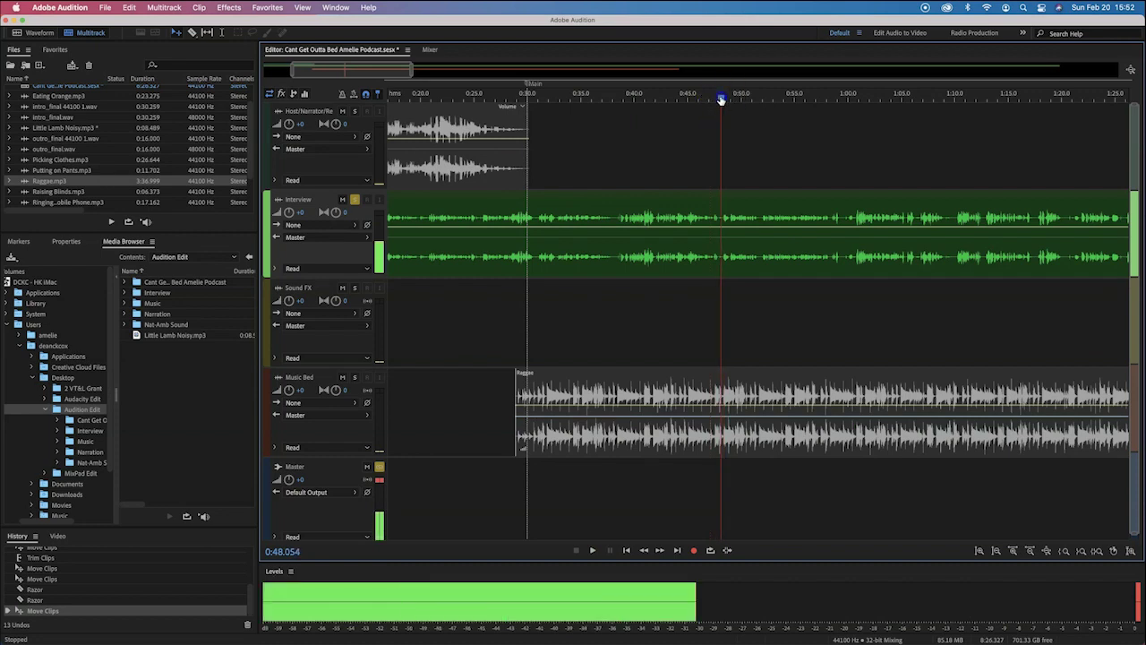
key(space)
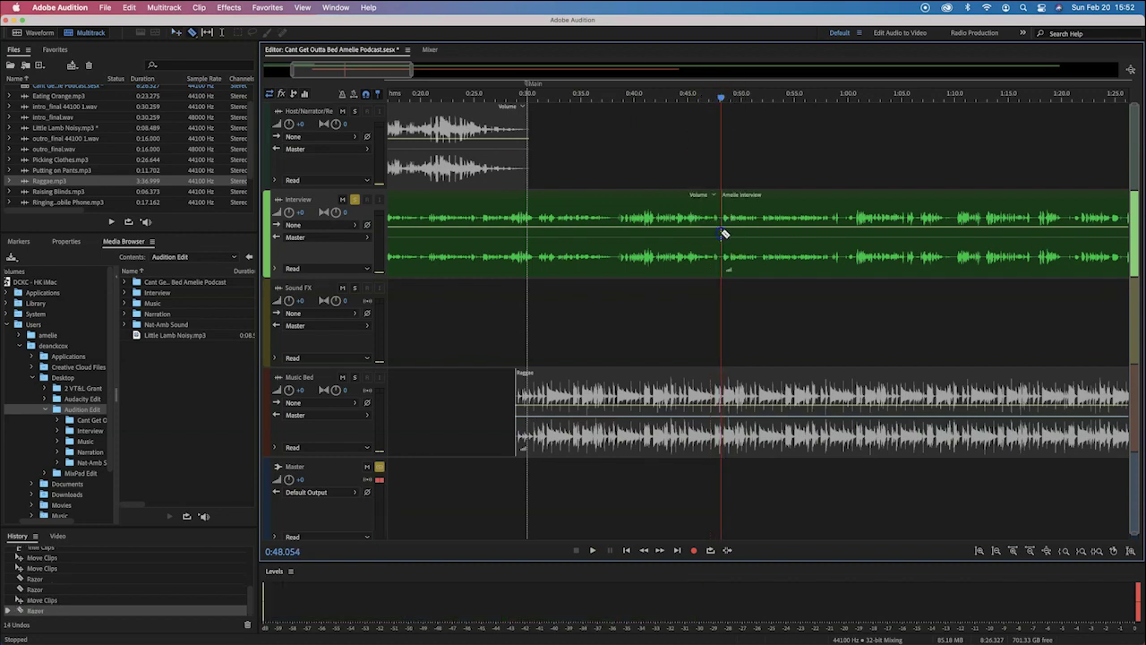
Play the 00:47 passage through its last line as given in the Word script and split the interview clip at about 0:58.4.
key(space)
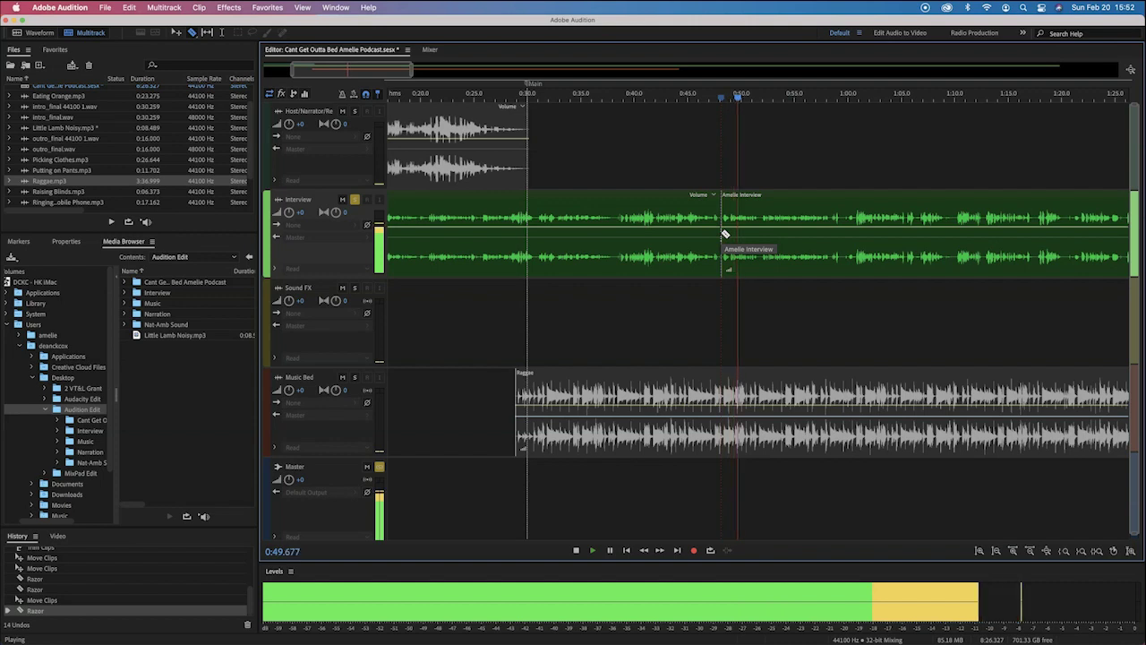
key(super+Tab)
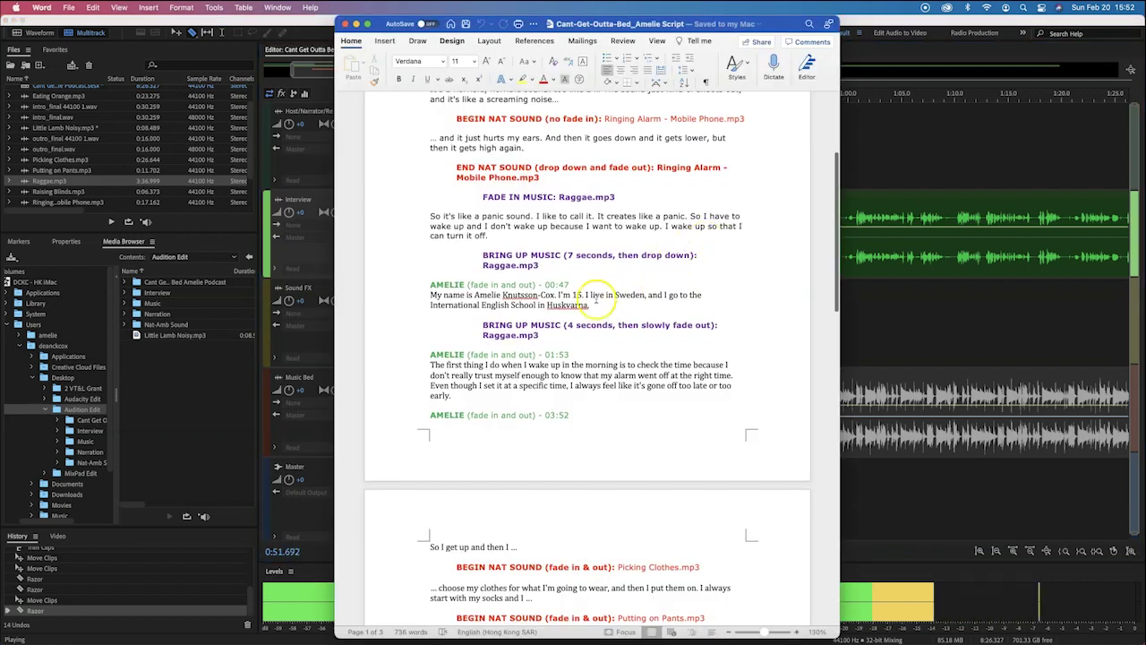
drag(589, 302, 413, 298)
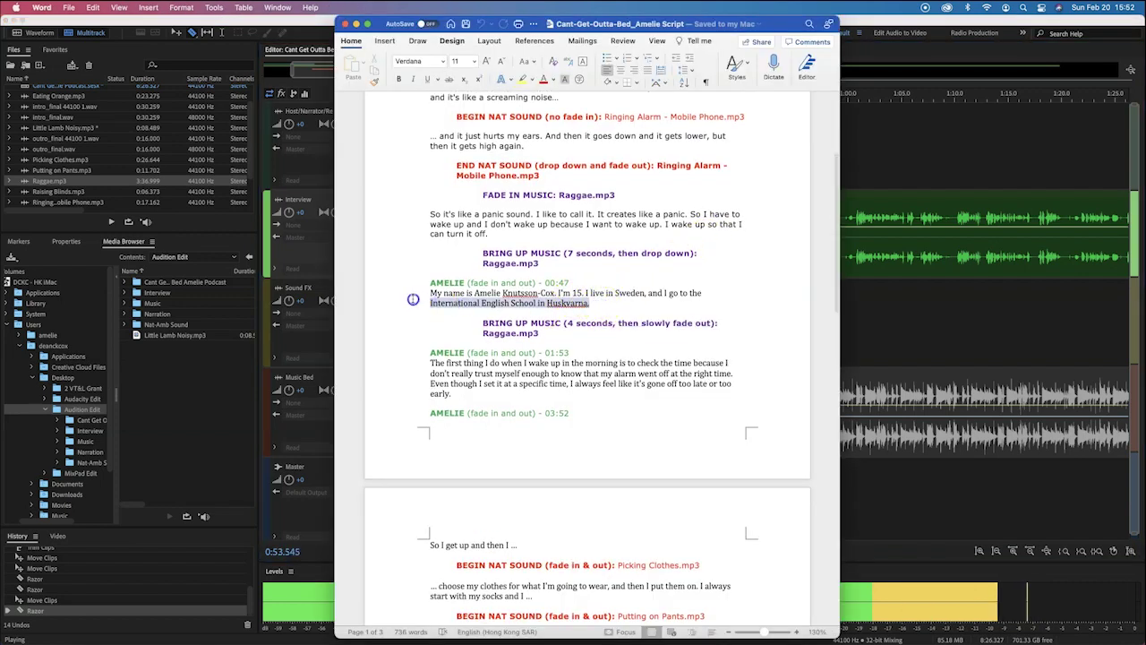
click(860, 260)
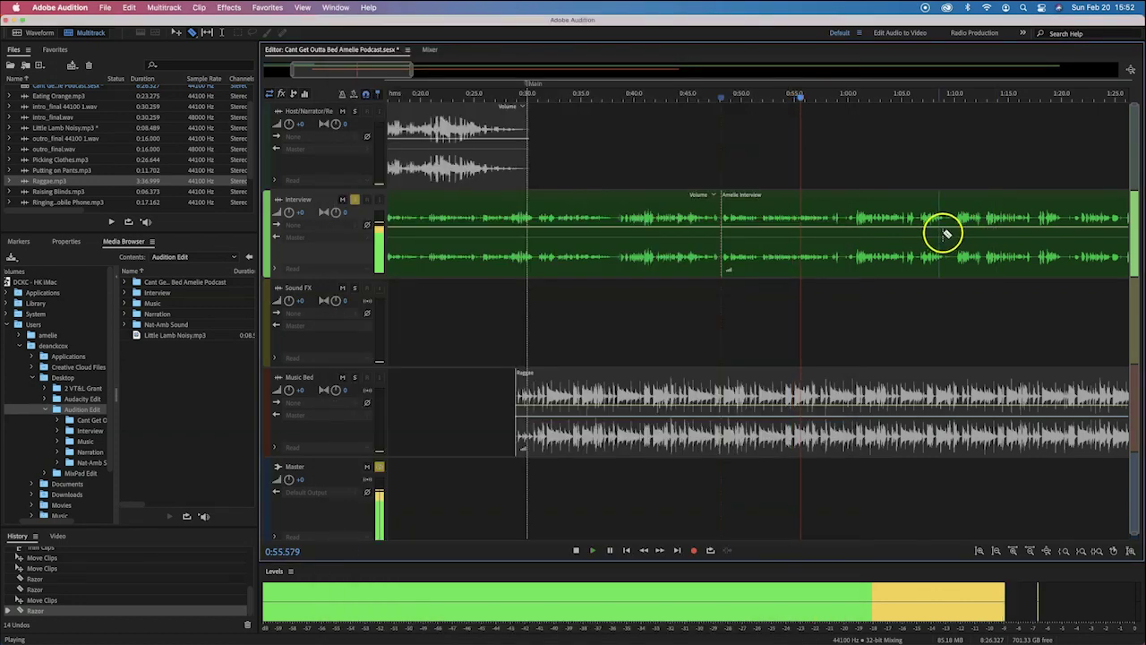
key(space)
click(833, 215)
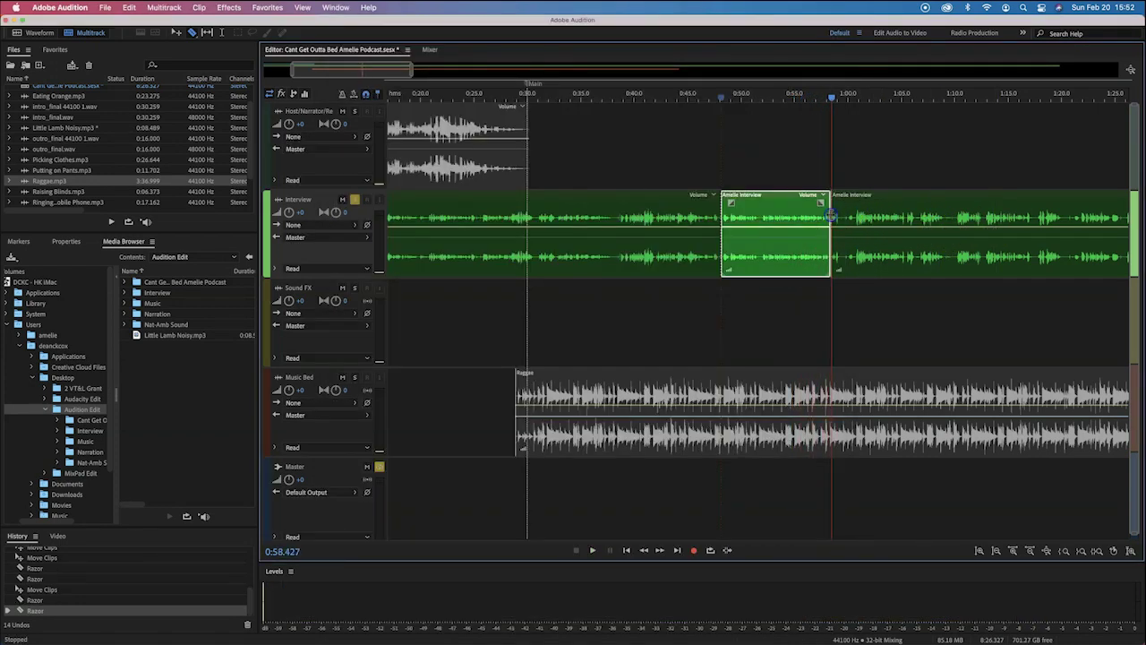
Check the 01:53 interview cue and its passage in the Word script, and return to Adobe Audition.
key(super+Tab)
scroll(776, 261, down, 5)
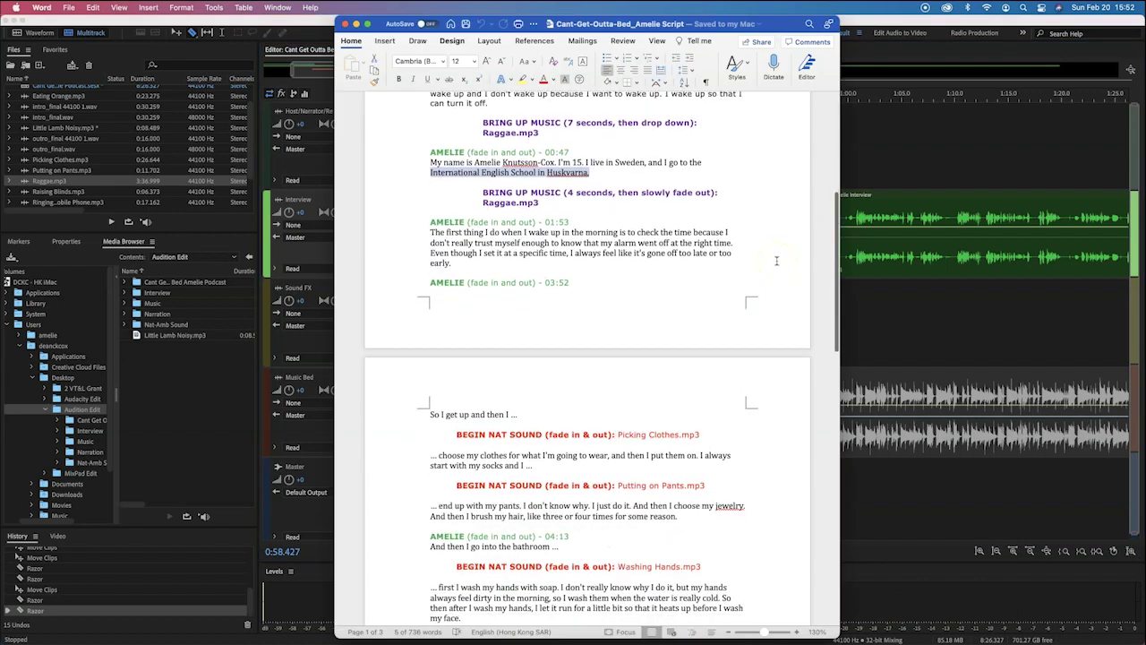
scroll(584, 185, up, 2)
scroll(537, 197, down, 3)
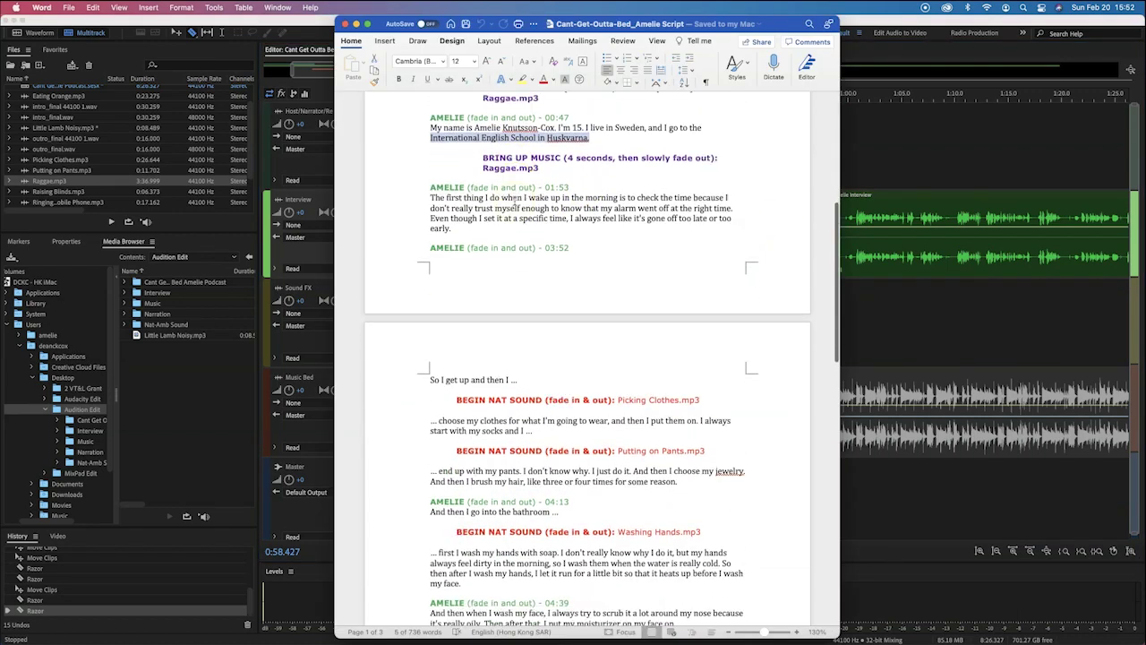
scroll(515, 202, down, 1)
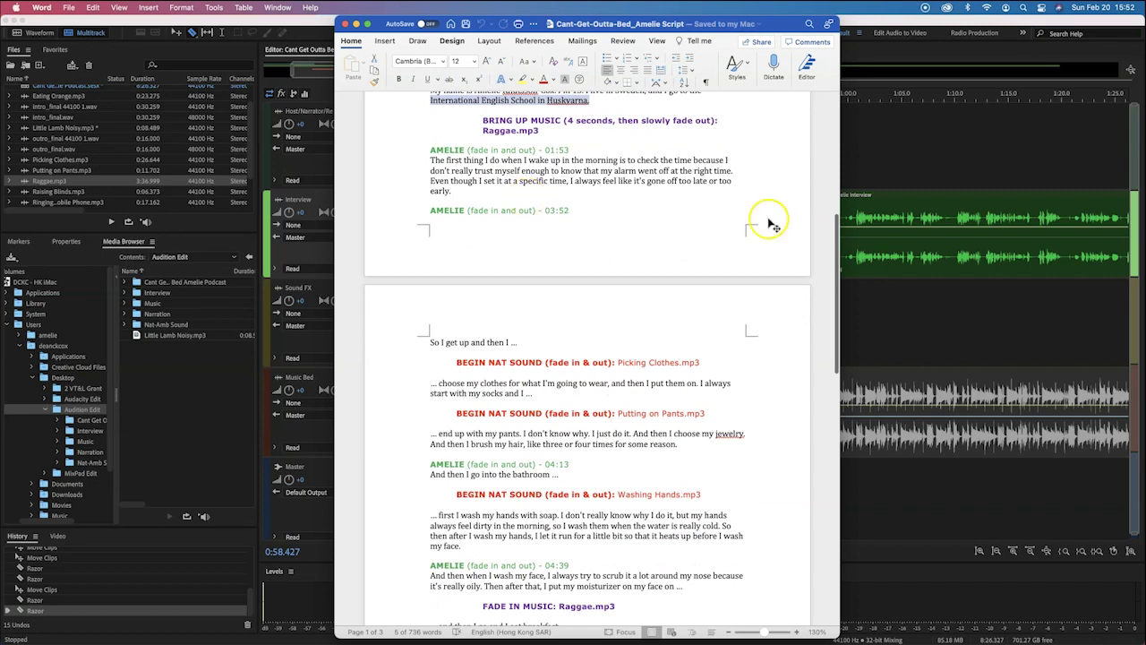
key(super+Tab)
Split the interview clip at about 1:52.9, the start of the 01:53 passage, and start playback from there.
scroll(849, 220, right, 10)
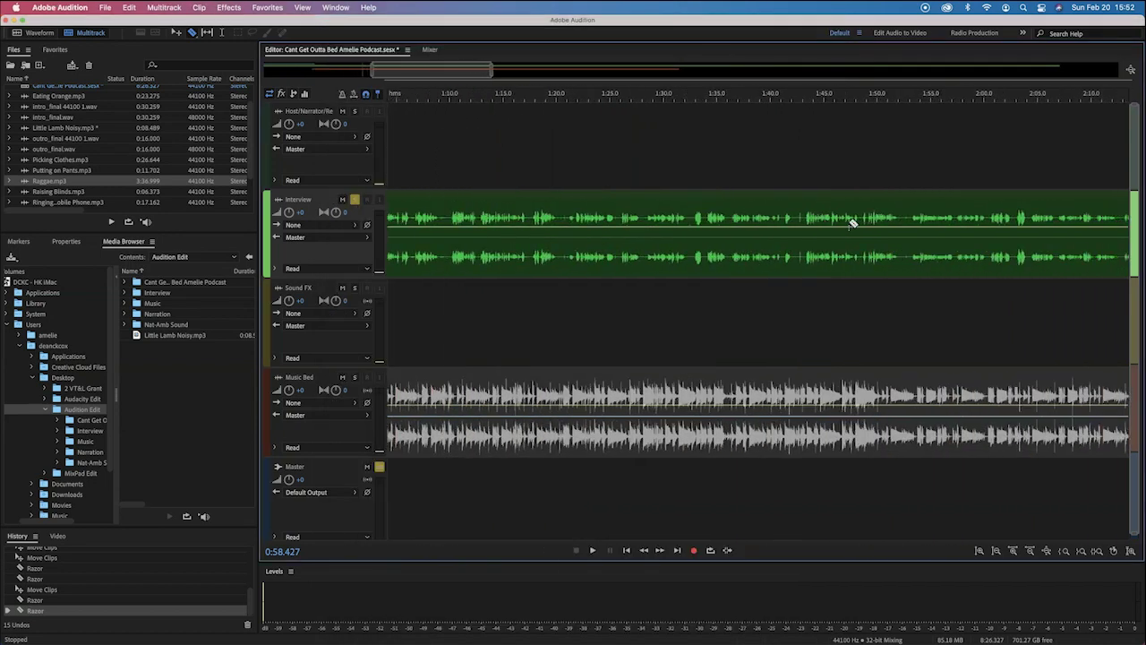
scroll(853, 222, right, 5)
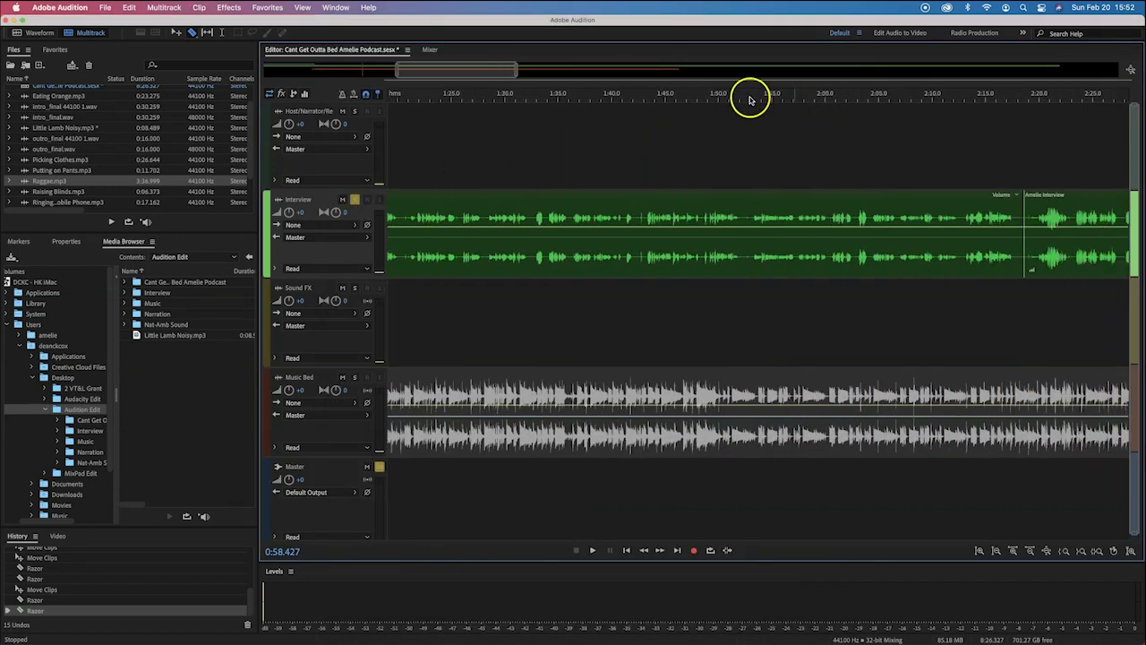
drag(743, 98, 749, 96)
click(759, 219)
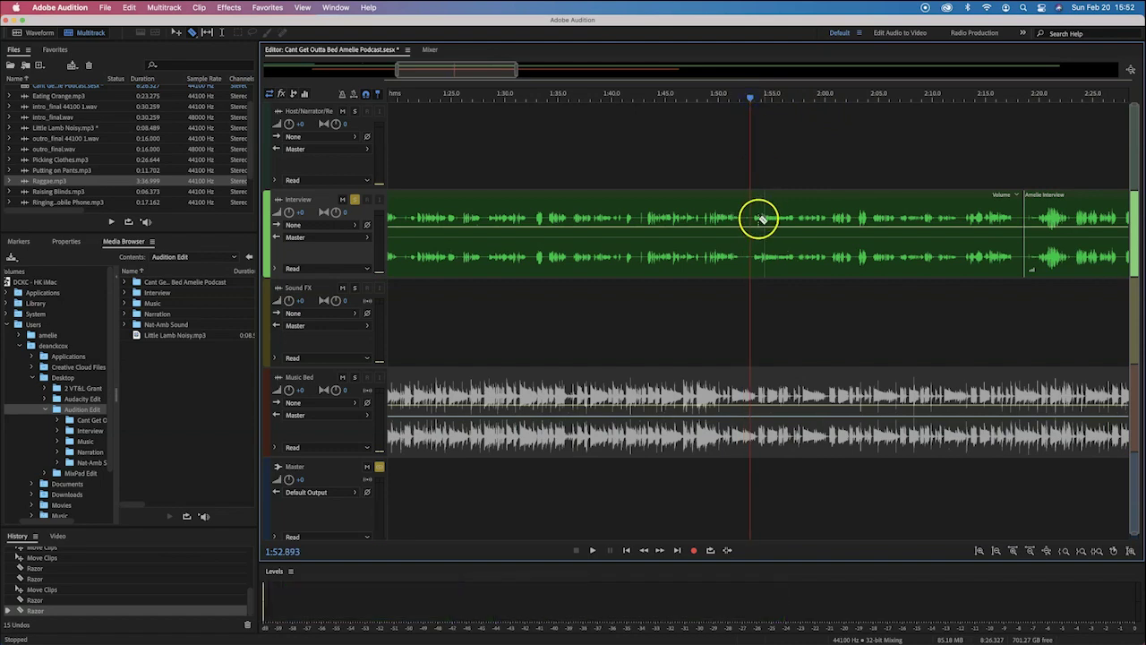
key(space)
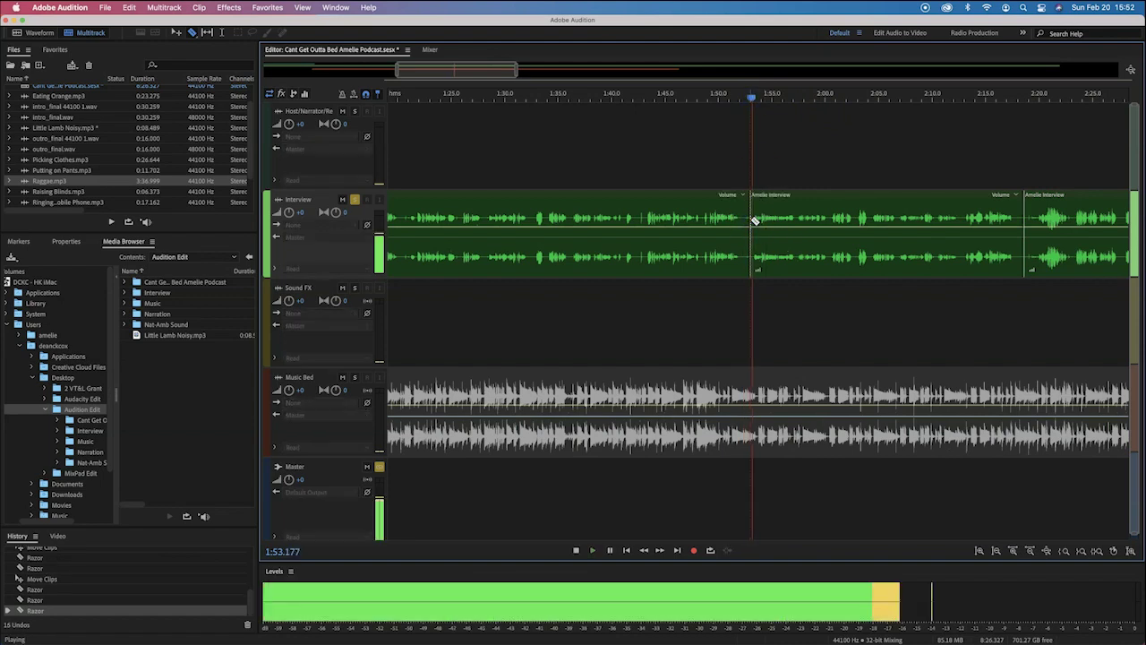
Play the 01:53 passage through its last line as given in the Word script and split the interview clip at about 2:12.5.
key(super+Tab)
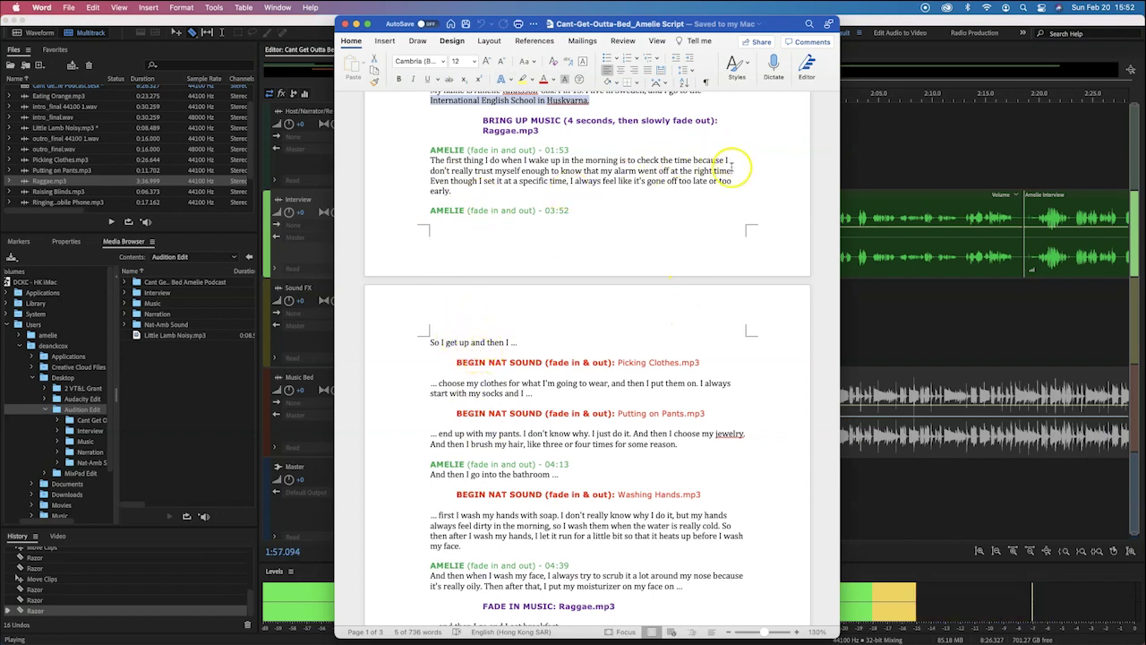
drag(672, 195, 420, 158)
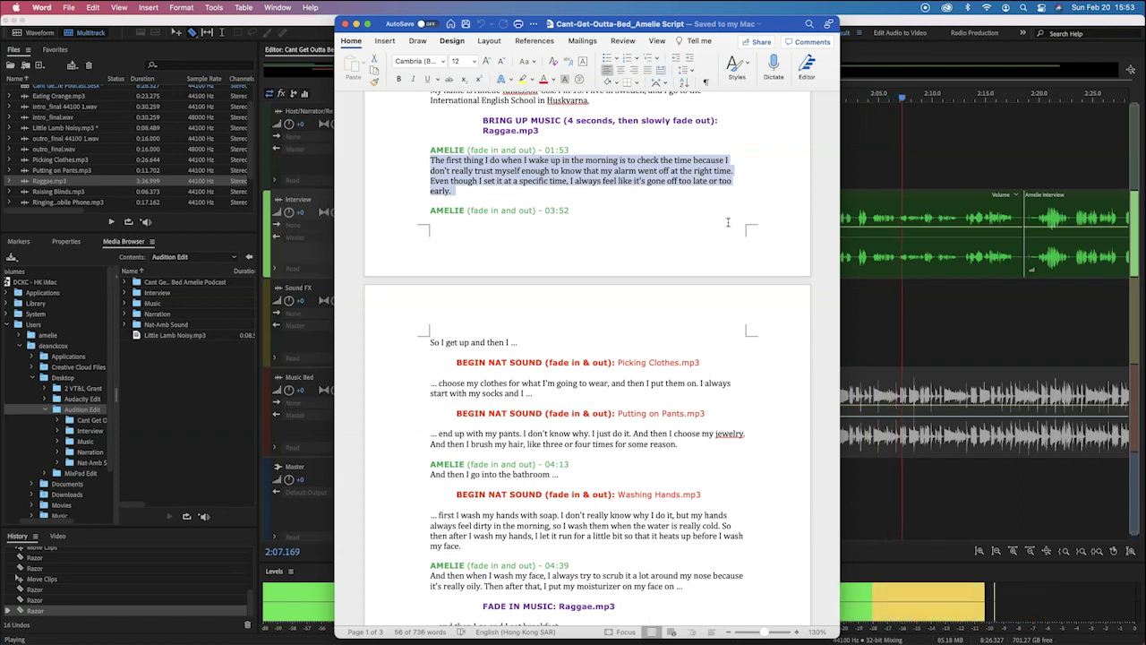
click(903, 236)
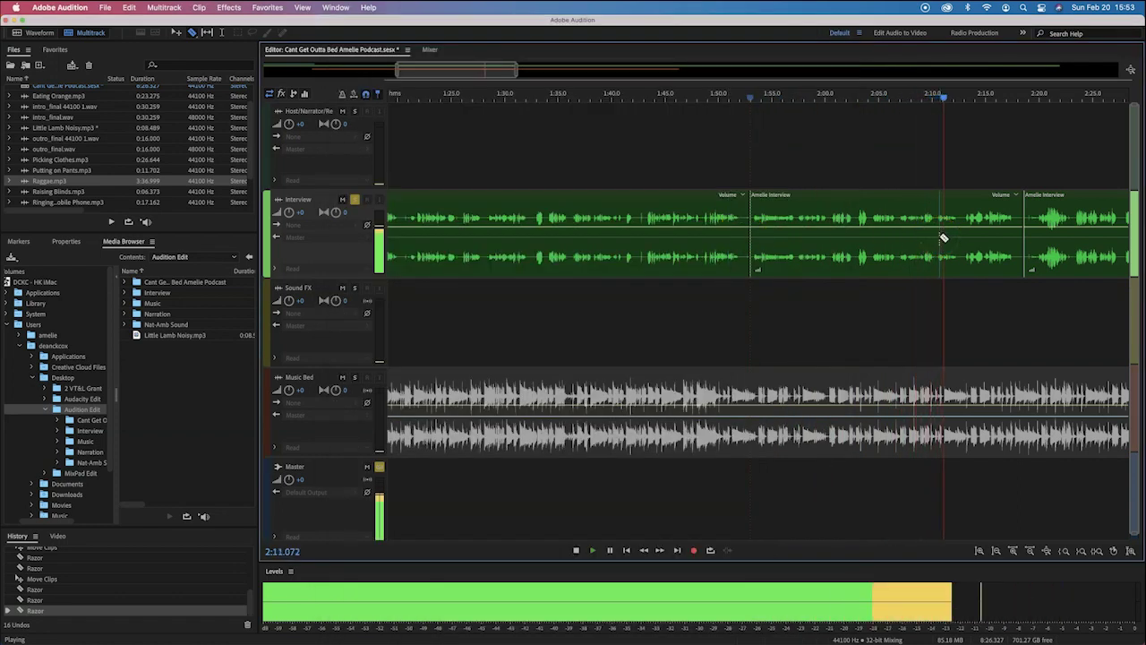
key(space)
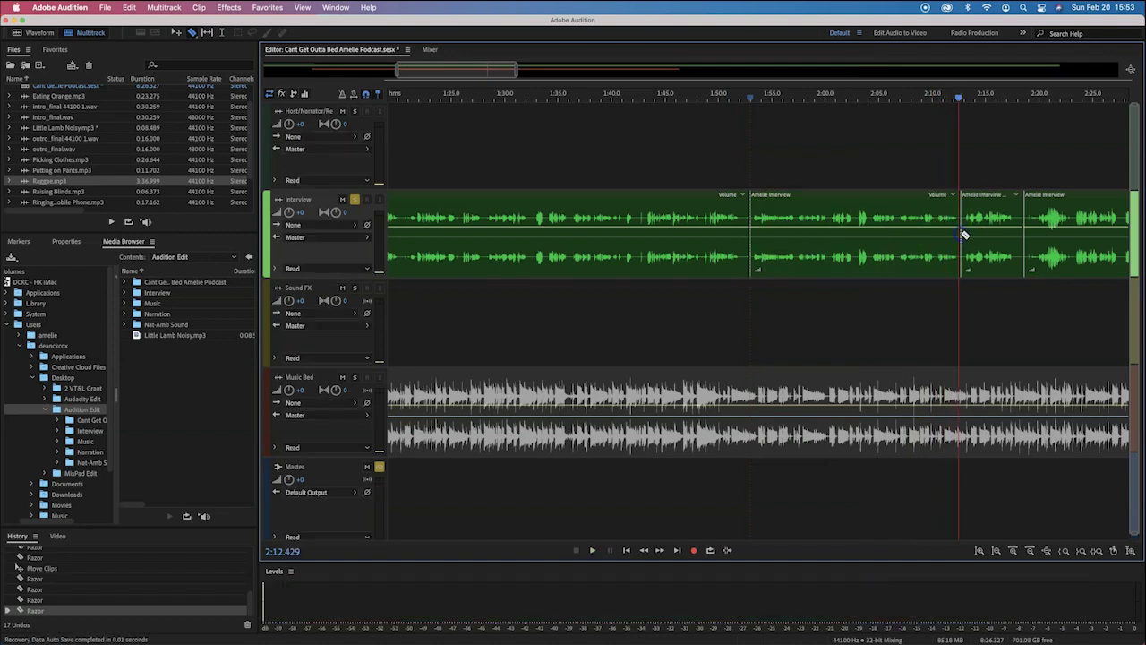
key(super+Tab)
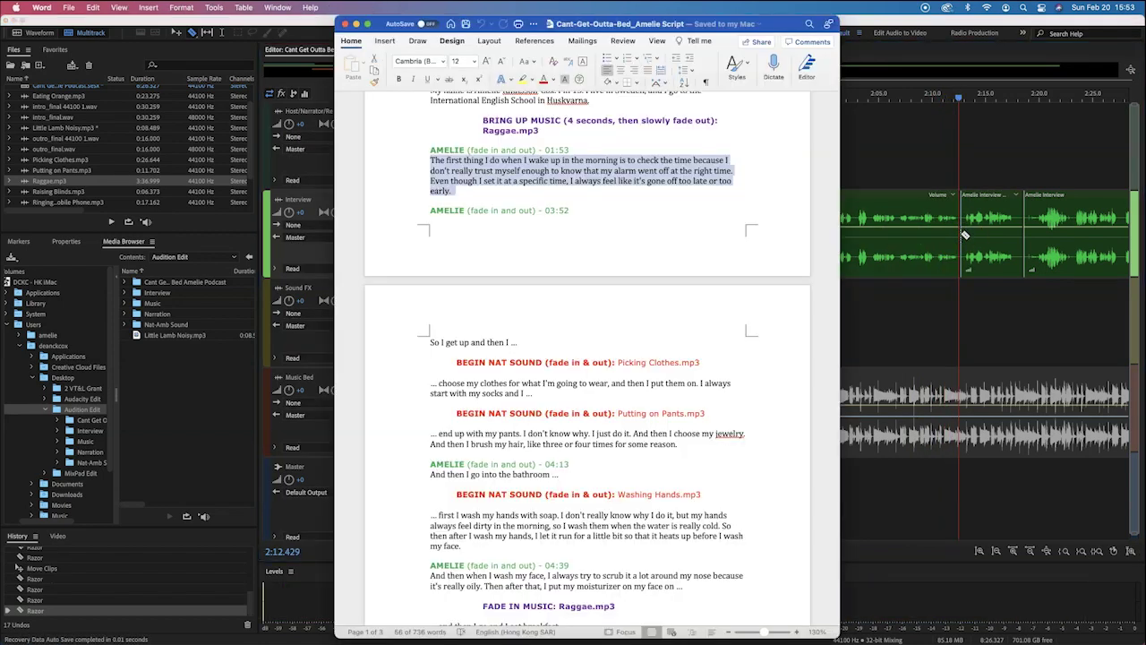
click(922, 200)
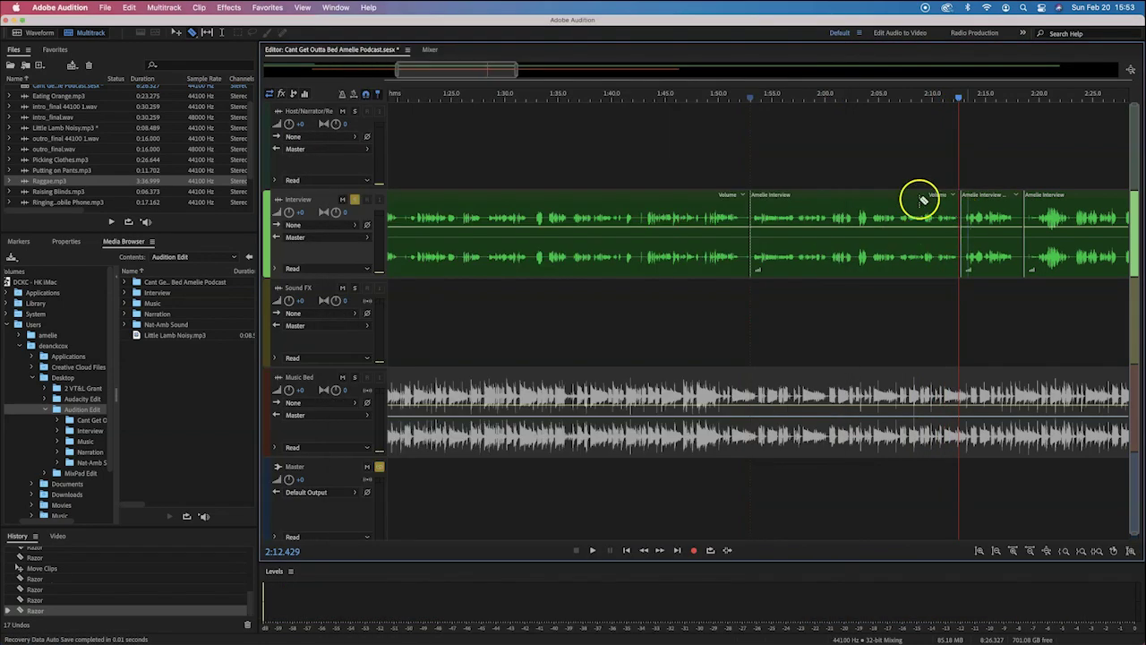
Delete the unneeded interview pieces directly after and directly before the 01:53 passage.
click(994, 201)
key(Delete)
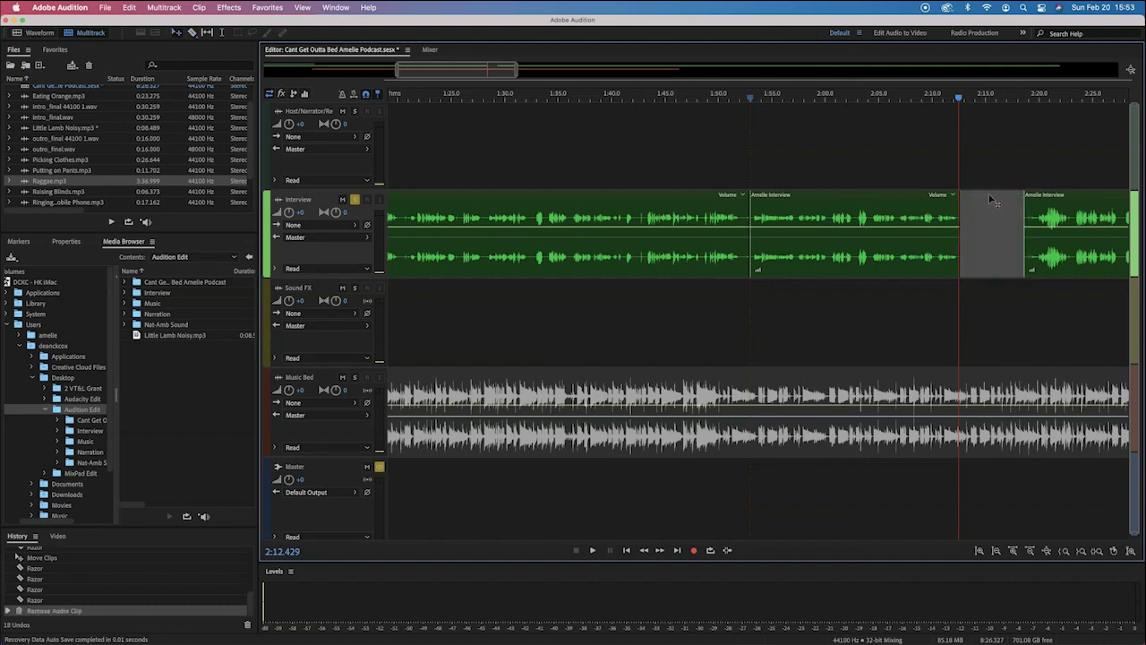
click(607, 198)
key(Delete)
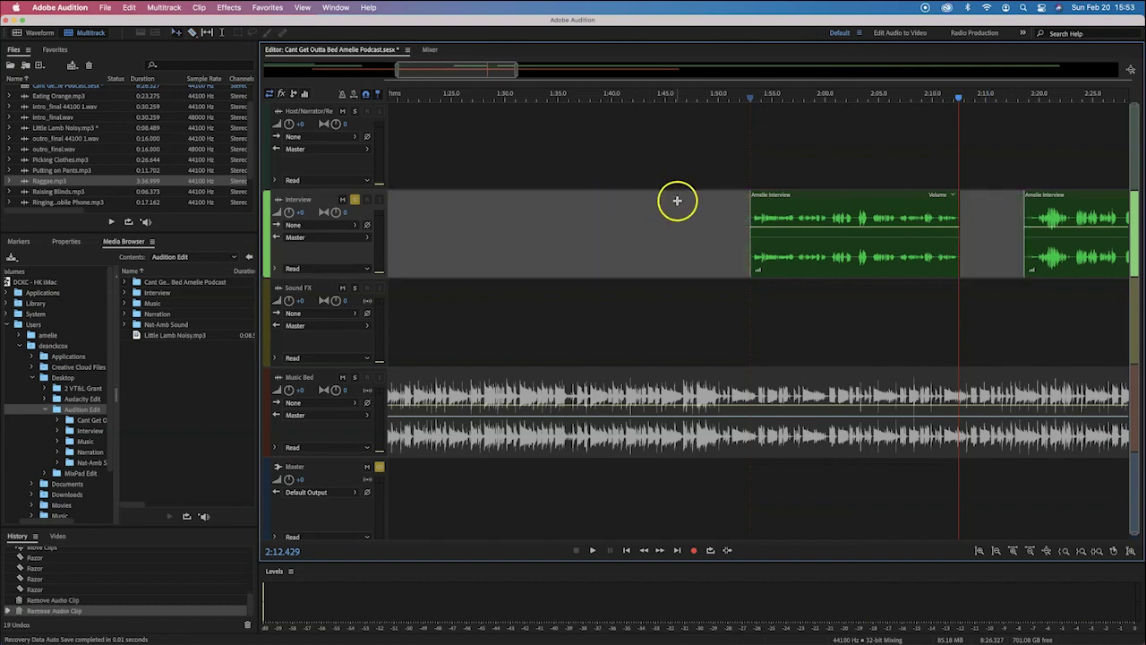
Check the 03:52 interview cue and its opening line in the Word script, and return to Adobe Audition.
scroll(627, 197, right, 3)
key(super+Tab)
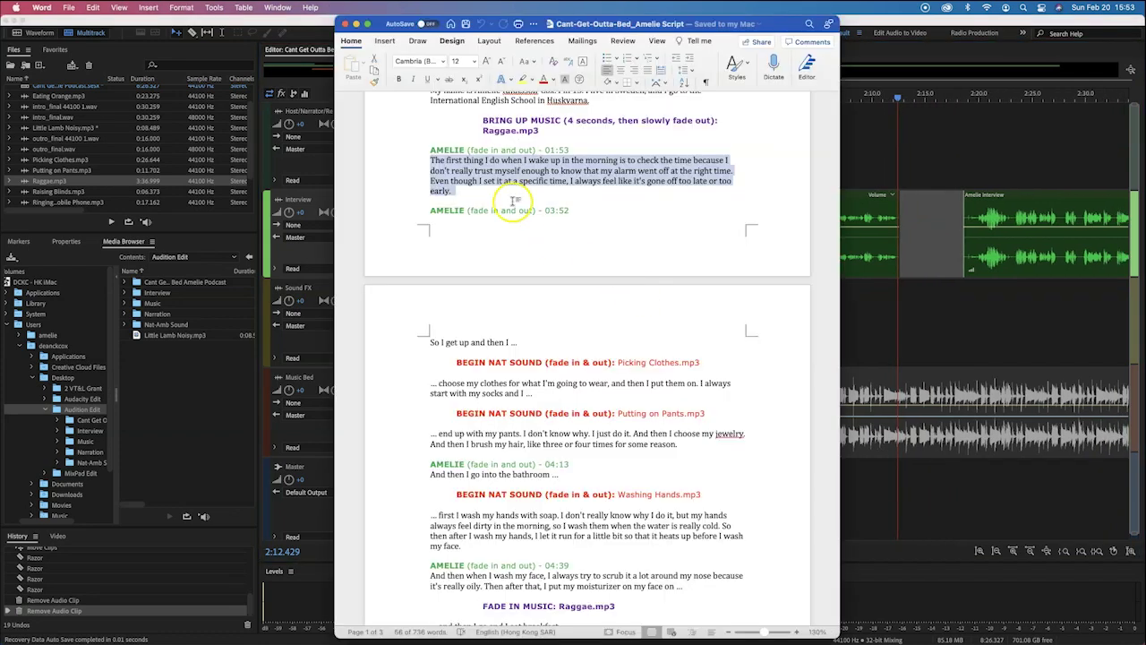
drag(579, 211, 523, 213)
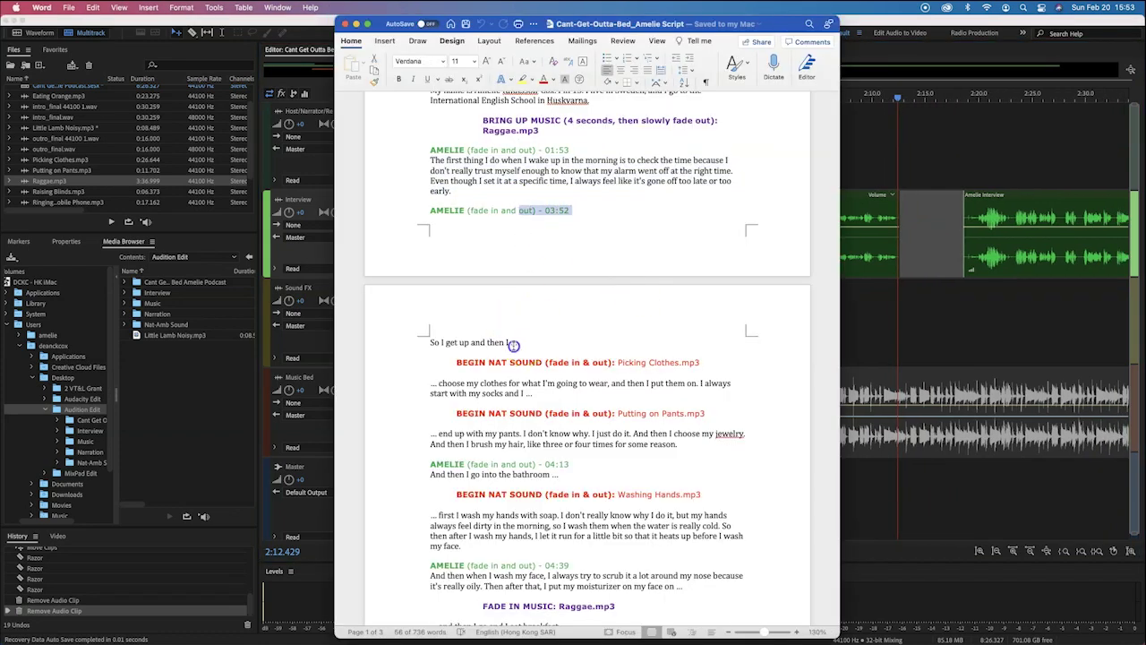
key(super+Tab)
Split the interview clip at about 3:51.1, just before the 03:52 passage, and start playback from there.
scroll(660, 300, right, 20)
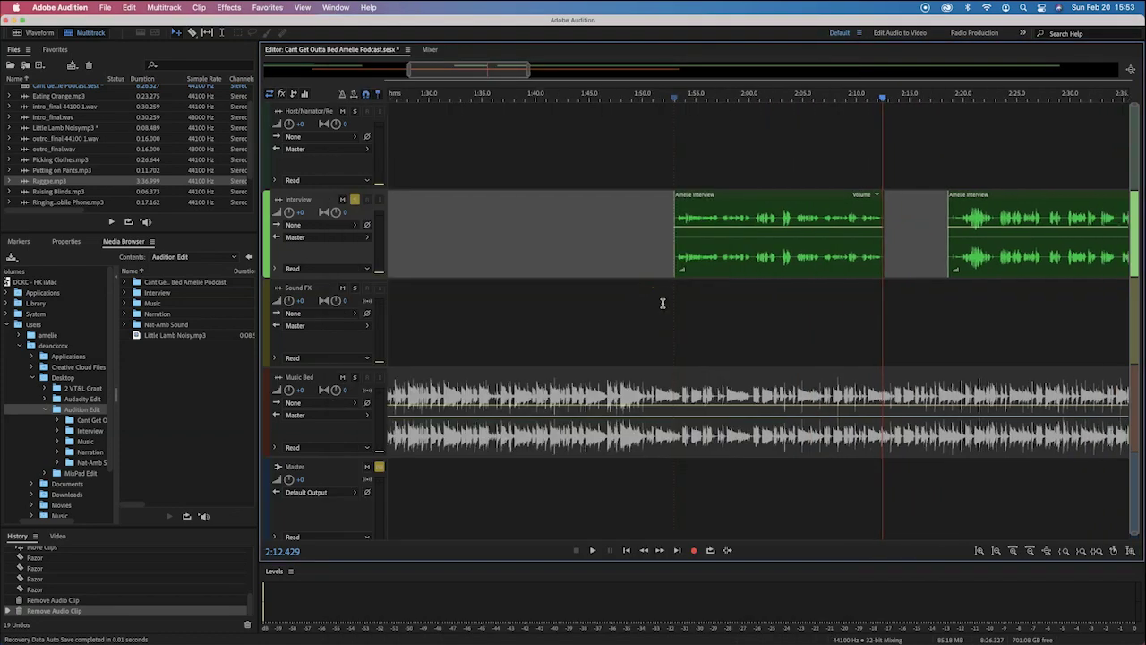
scroll(631, 302, right, 12)
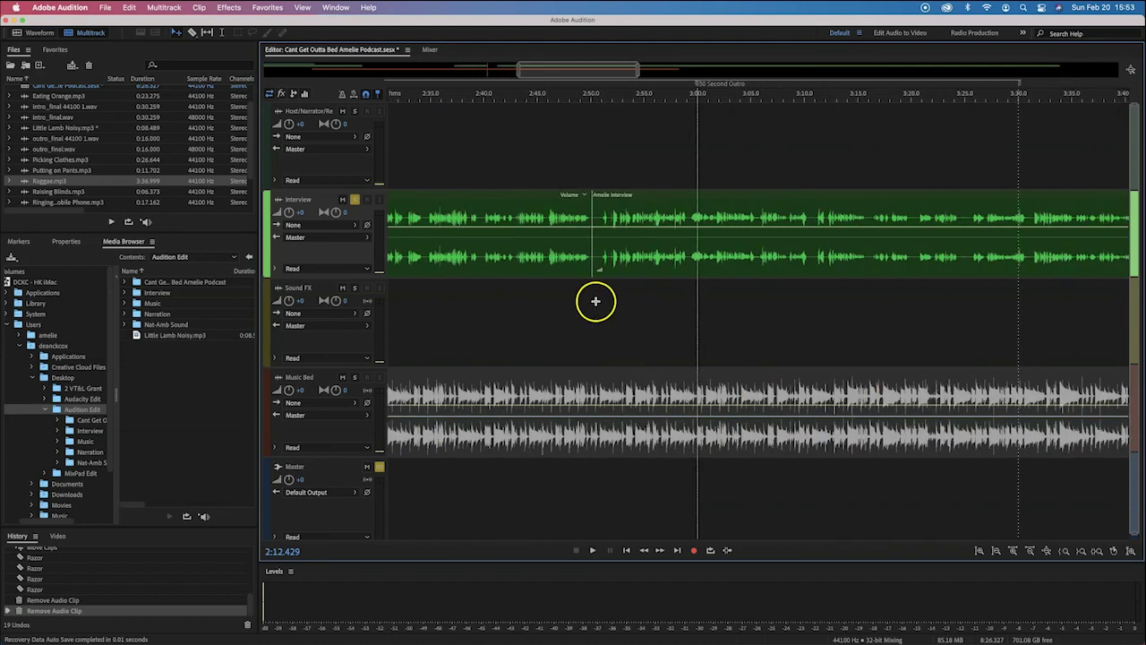
scroll(597, 299, right, 14)
scroll(943, 213, right, 15)
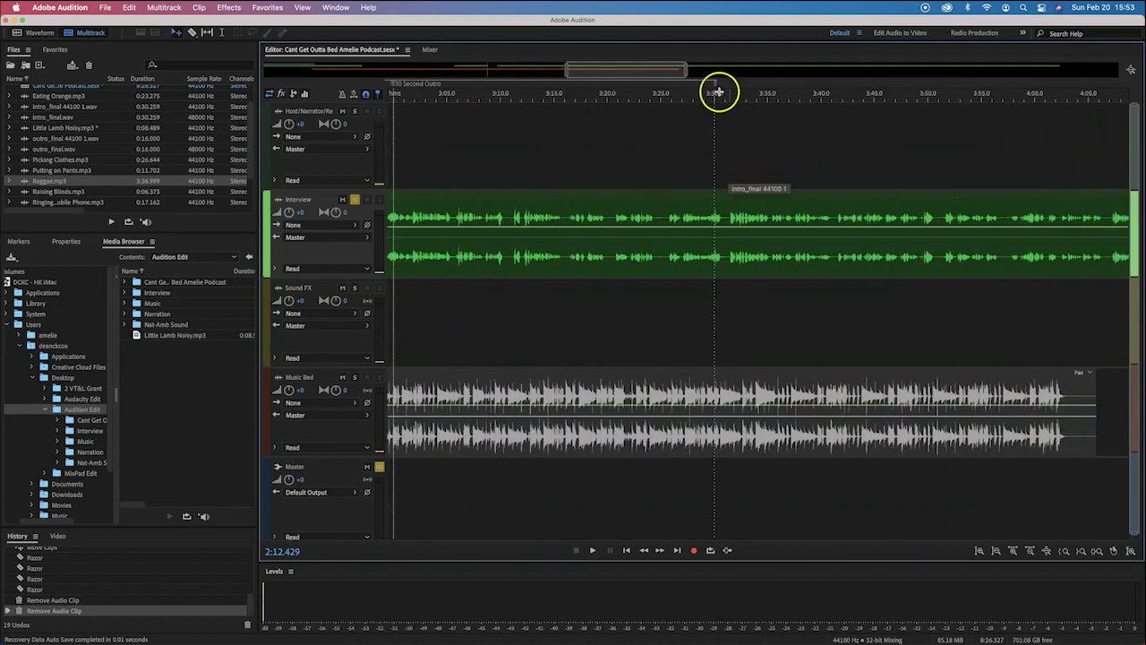
scroll(716, 75, right, 5)
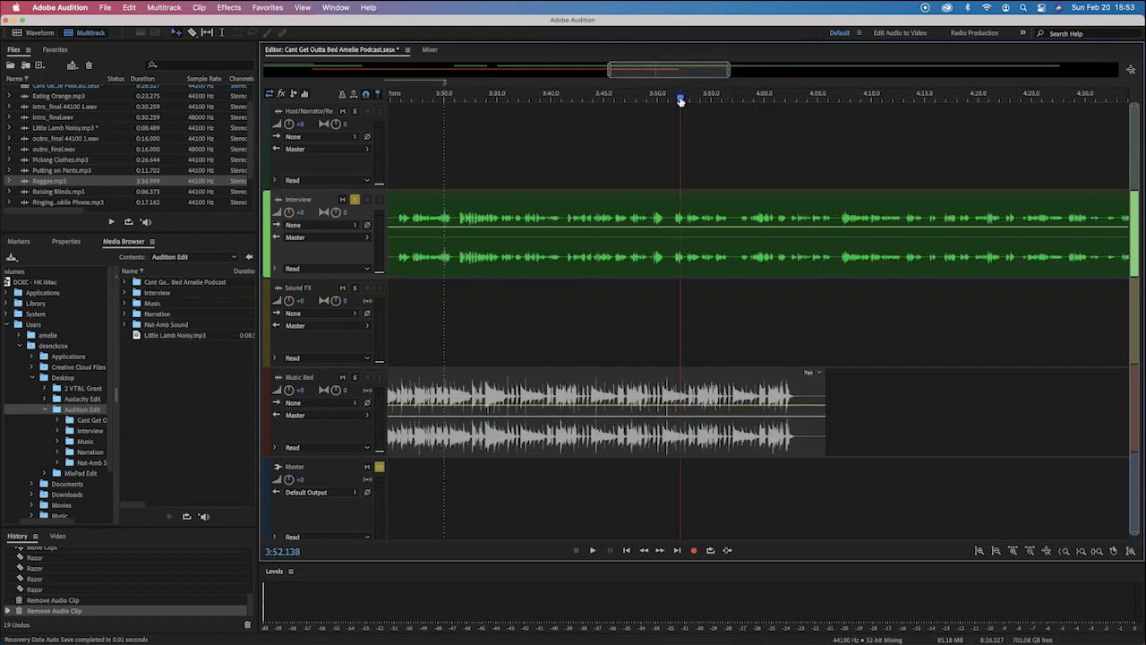
drag(681, 101, 670, 100)
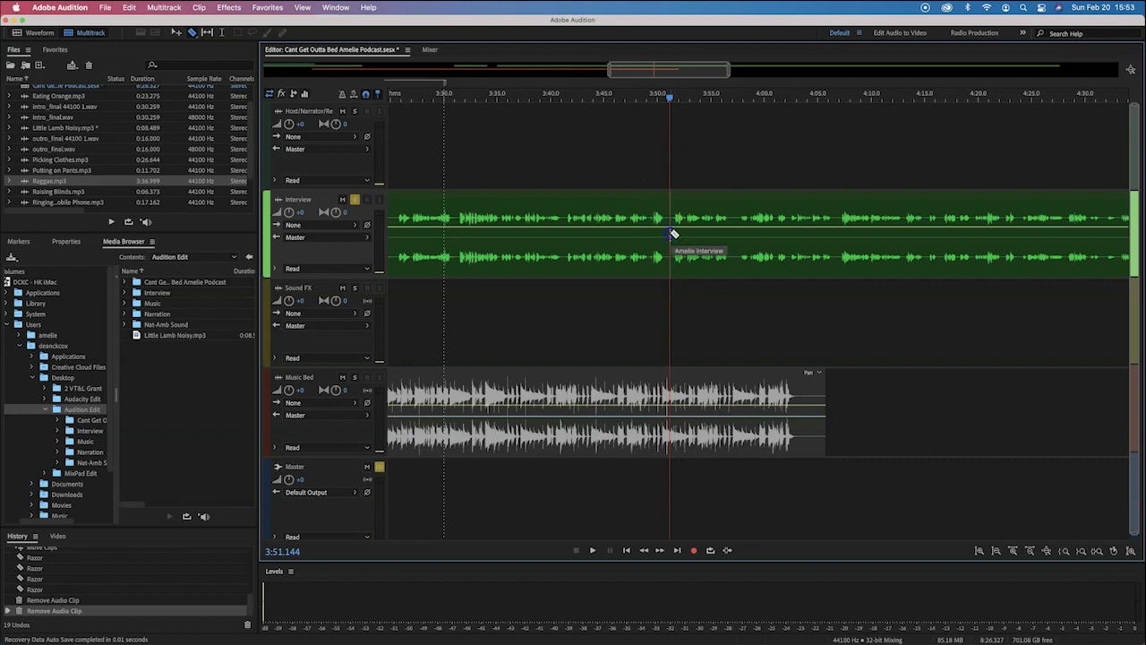
key(space)
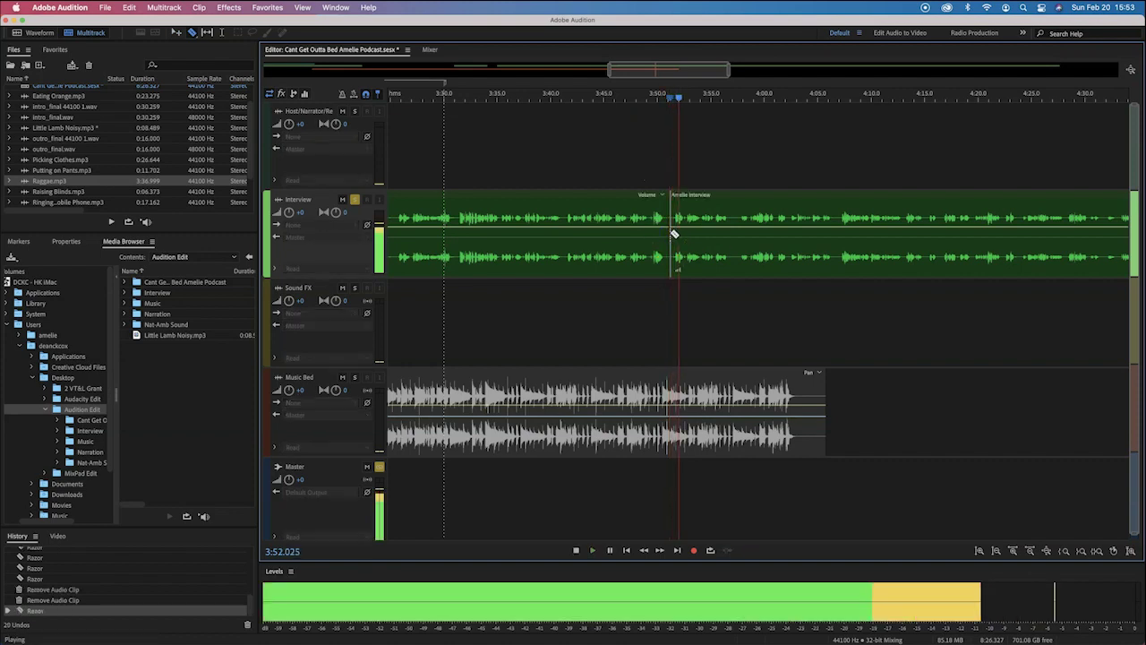
Follow the 03:52 passage in the Word script during playback and split the interview clip at about 4:13.0, where the passage ends.
key(super+Tab)
scroll(678, 251, down, 5)
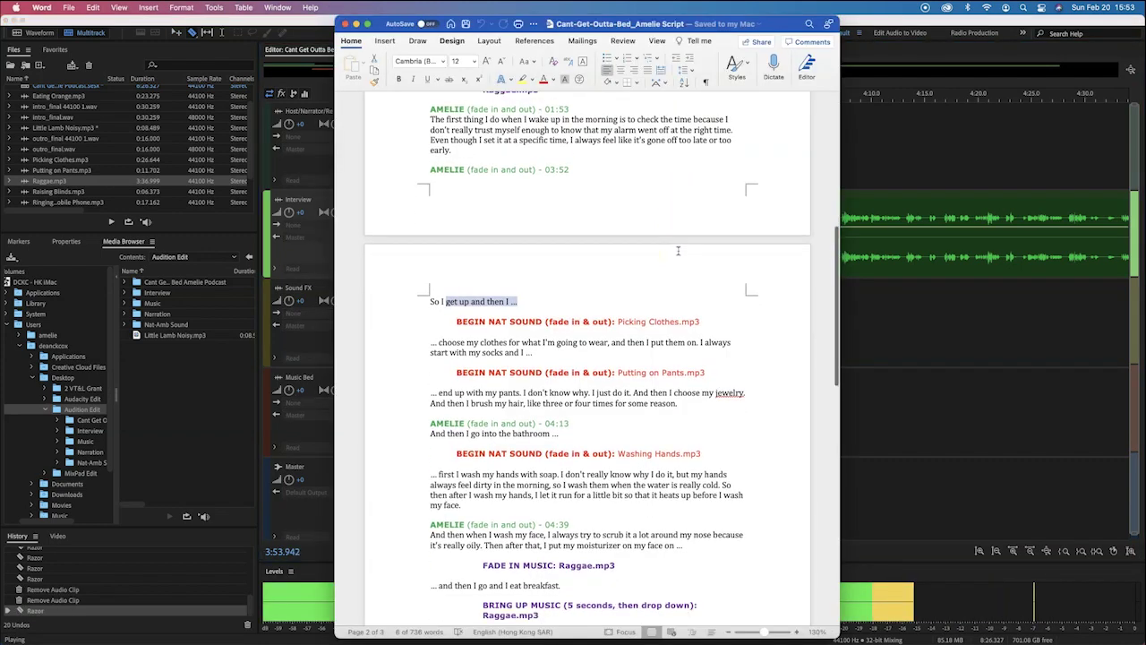
scroll(679, 249, down, 3)
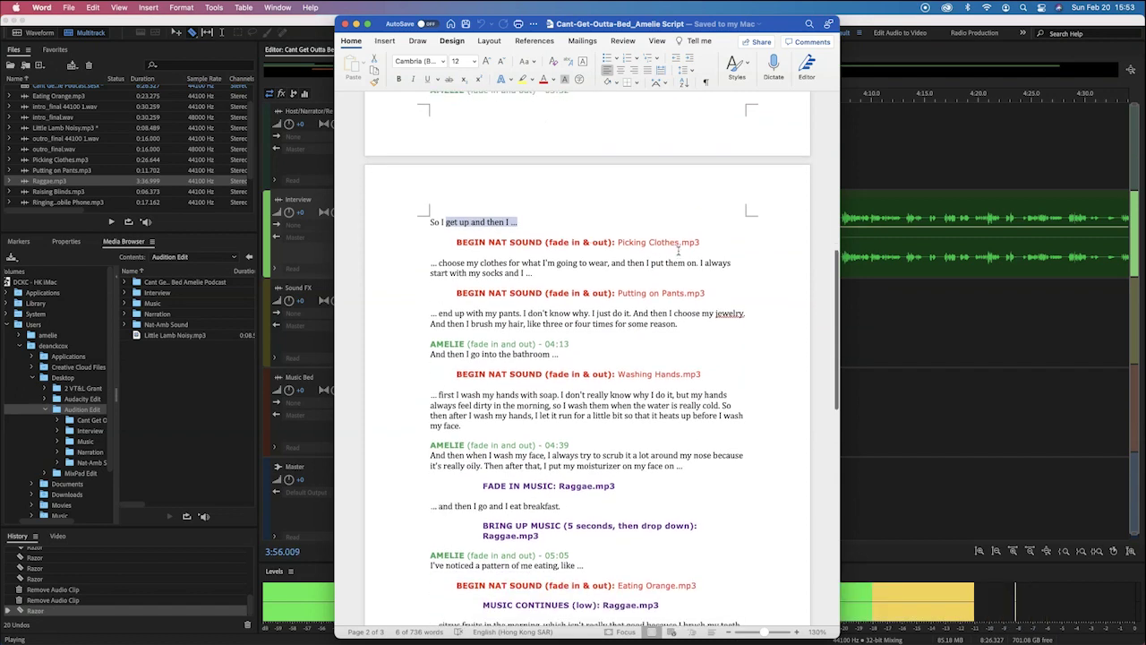
scroll(679, 249, down, 1)
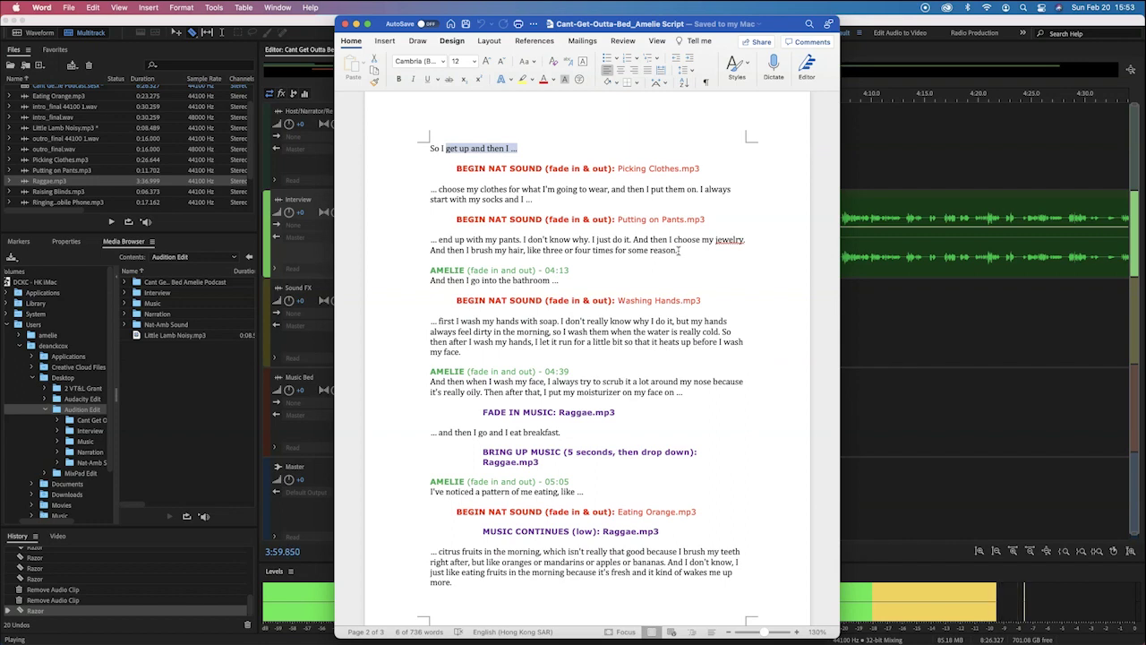
scroll(679, 251, down, 3)
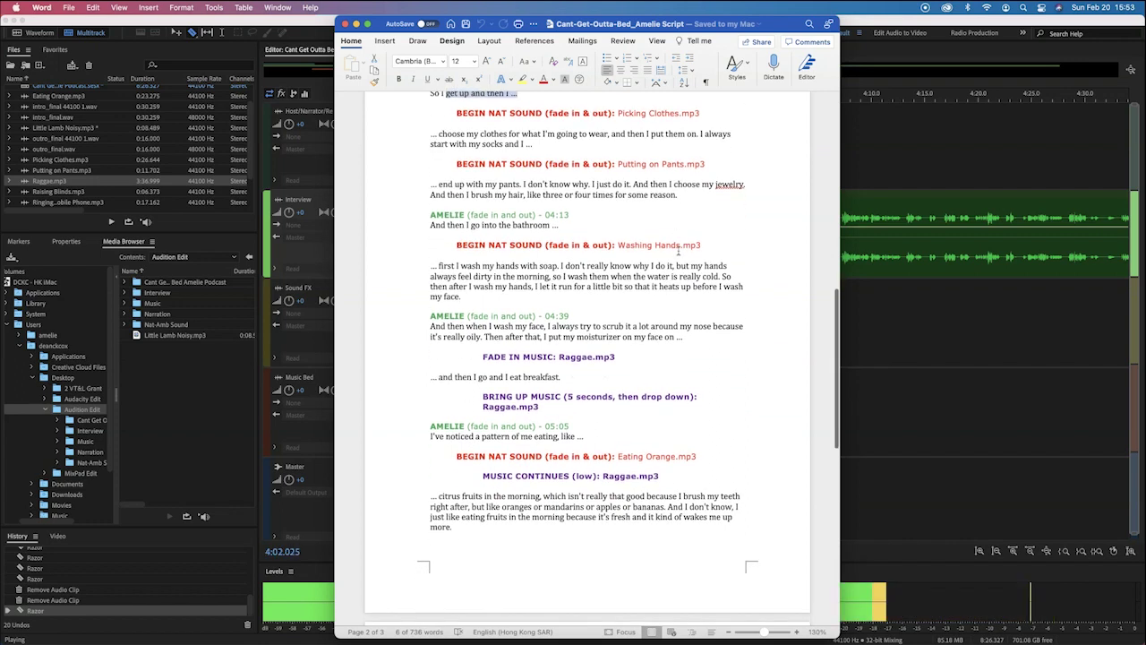
scroll(679, 251, down, 1)
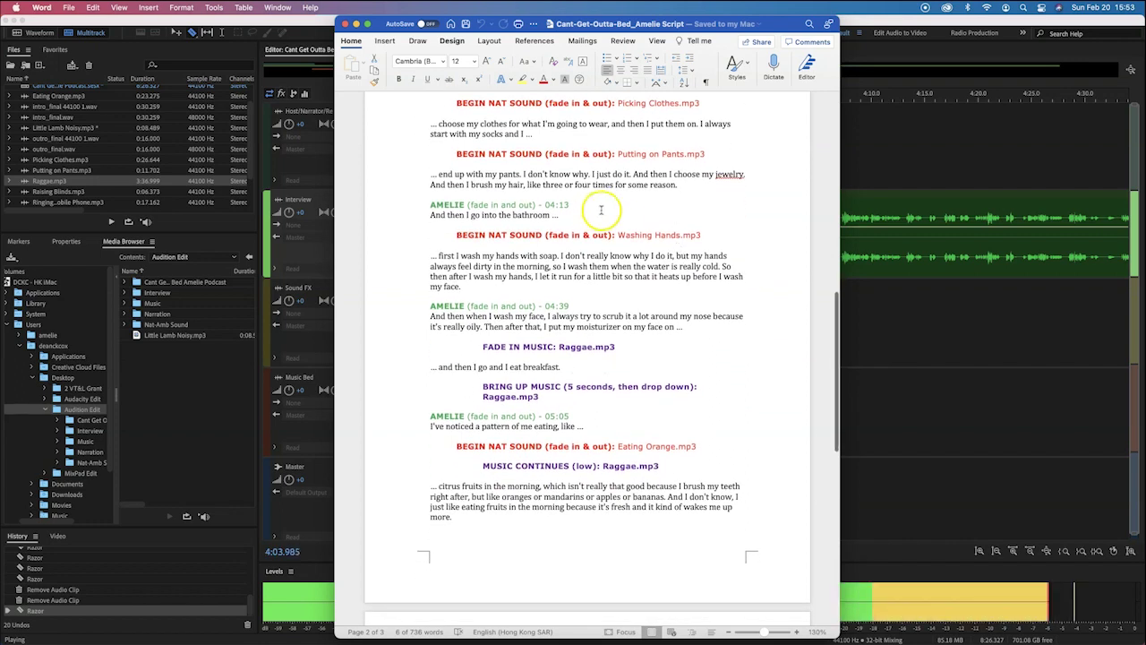
scroll(600, 209, up, 2)
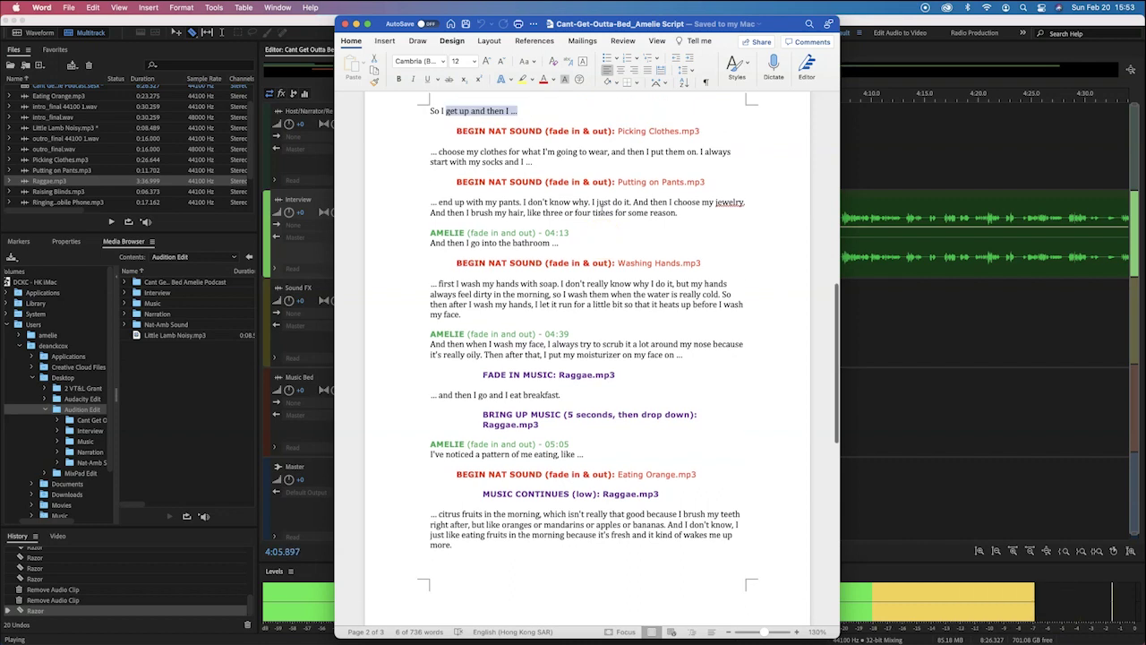
key(super+Tab)
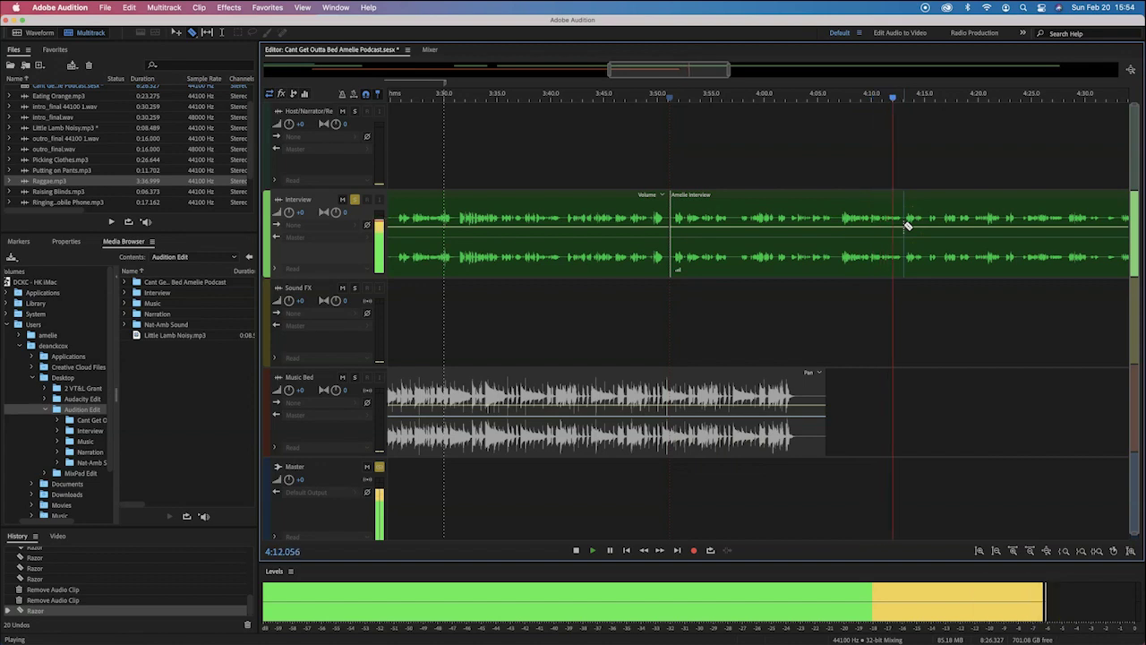
key(space)
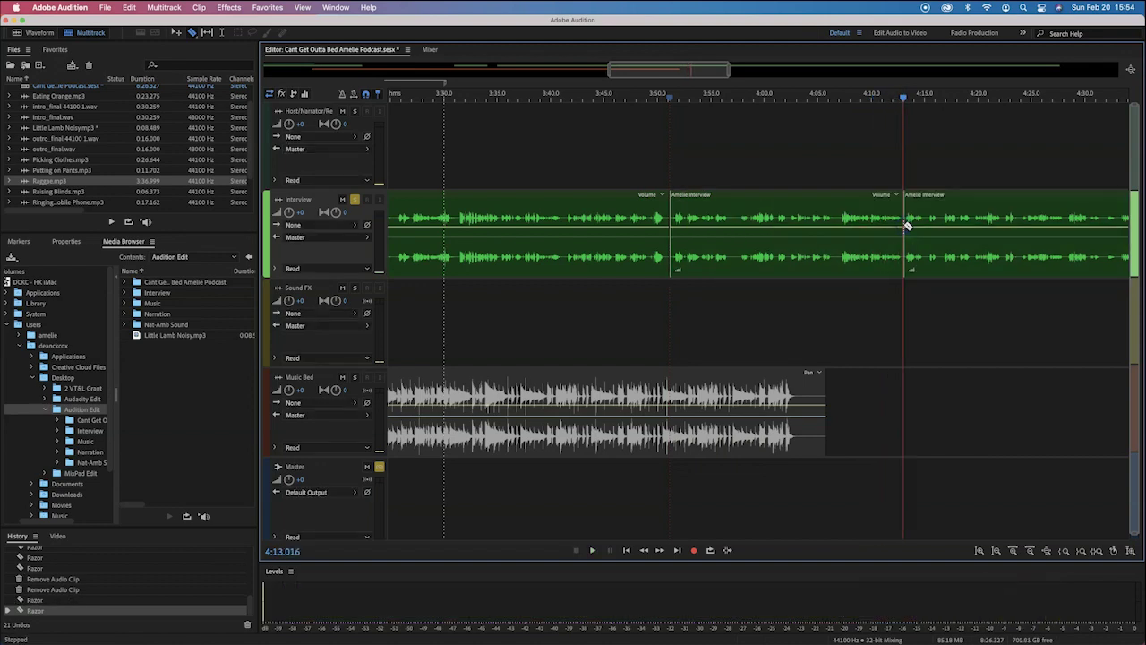
Check the 04:13 cue in the Word script and play the interview from the 4:13 split in Adobe Audition.
key(super+Tab)
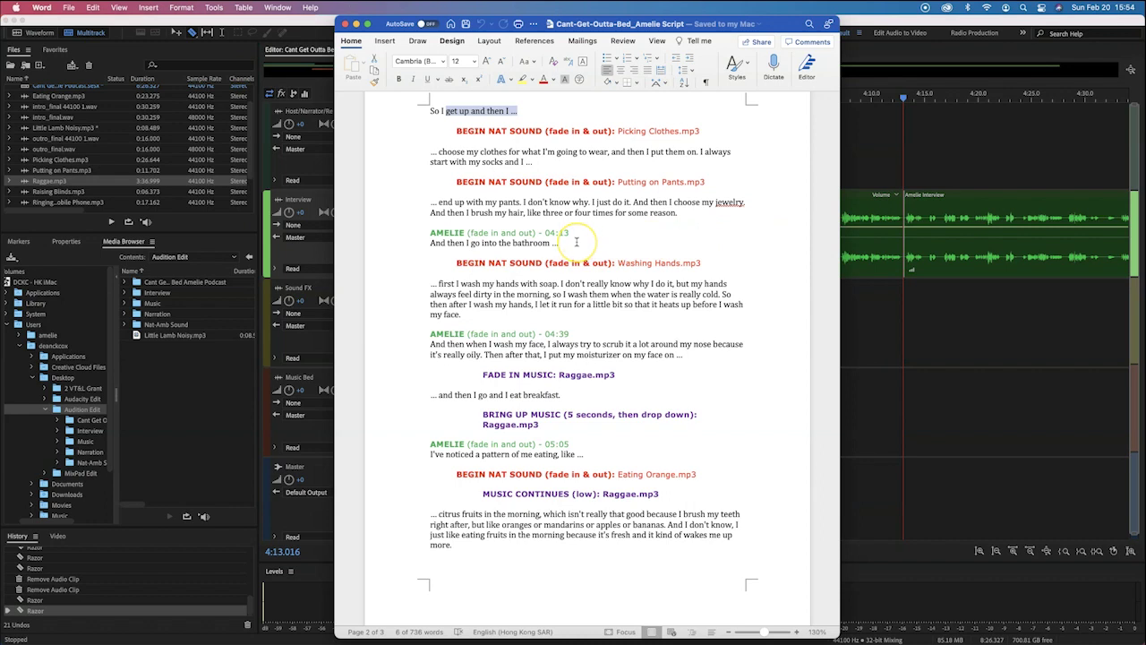
key(super+Tab)
scroll(806, 224, right, 5)
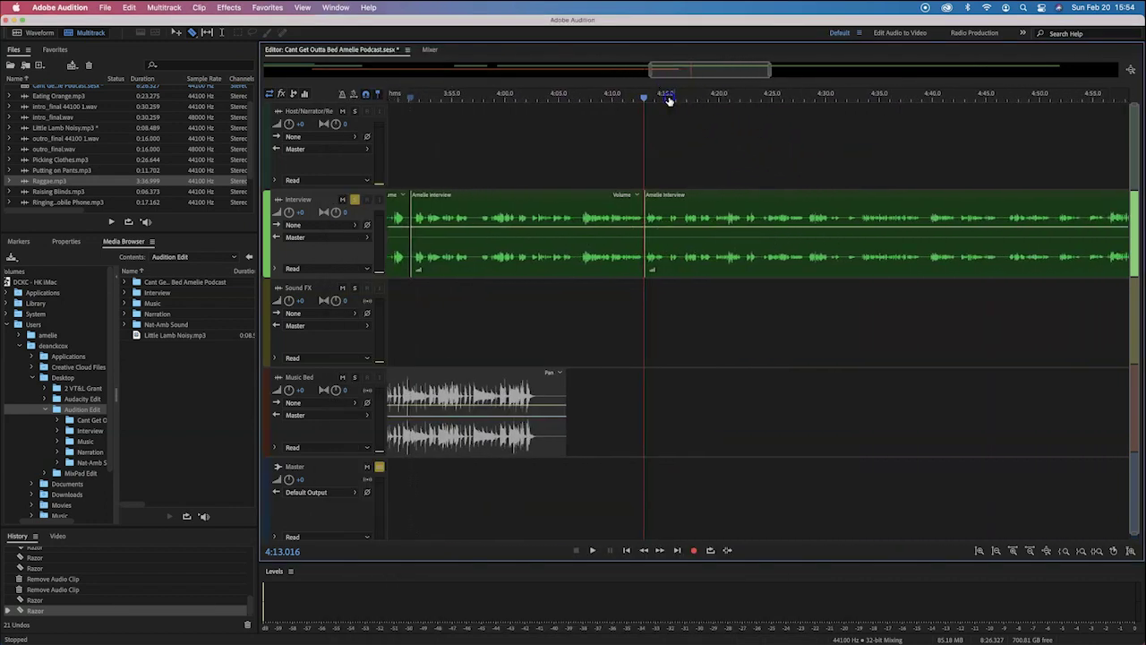
key(space)
click(646, 104)
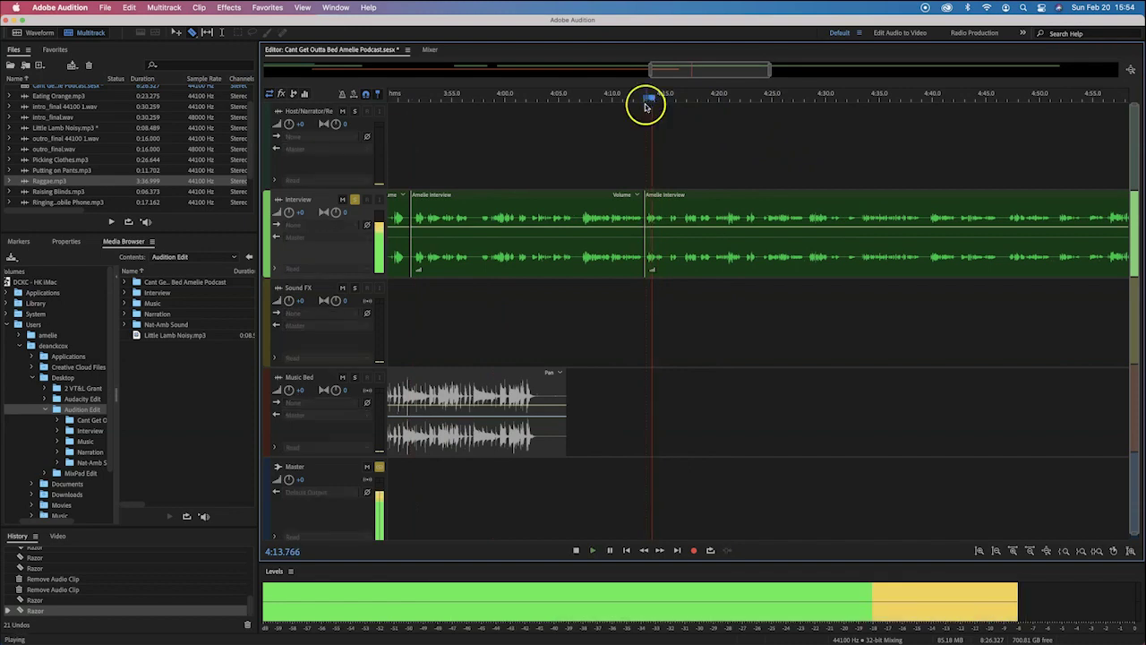
Follow the 04:13 passage in the Word script to its last line and split the interview clip at about 4:39.1.
key(super+Tab)
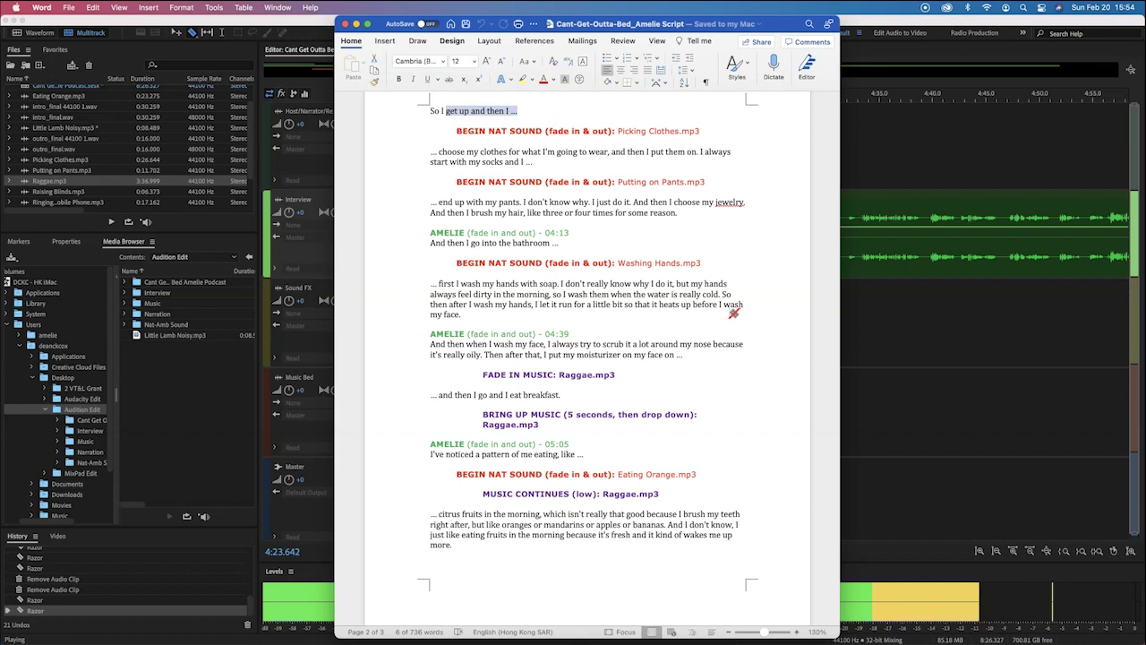
scroll(733, 313, up, 1)
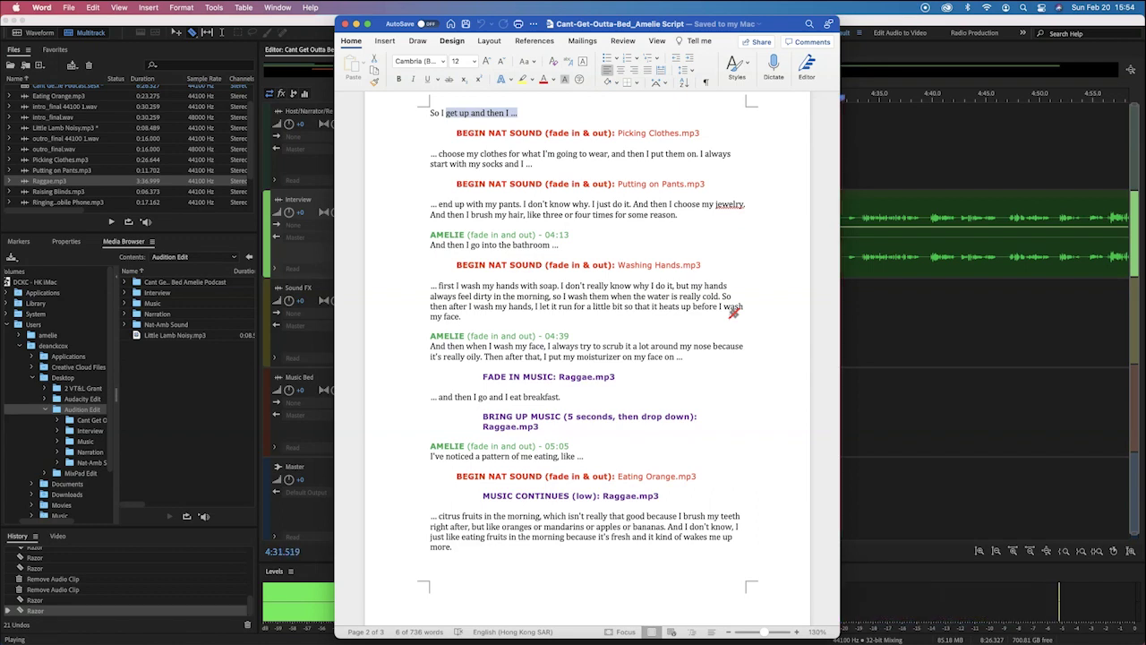
scroll(732, 312, down, 3)
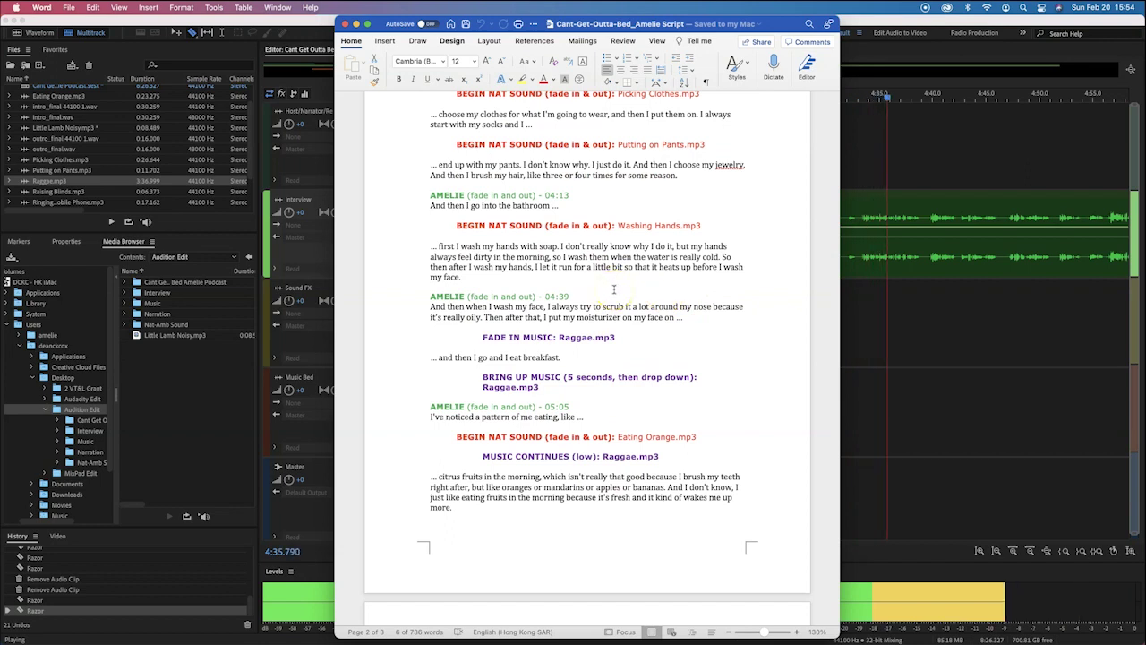
key(super+Tab)
click(915, 253)
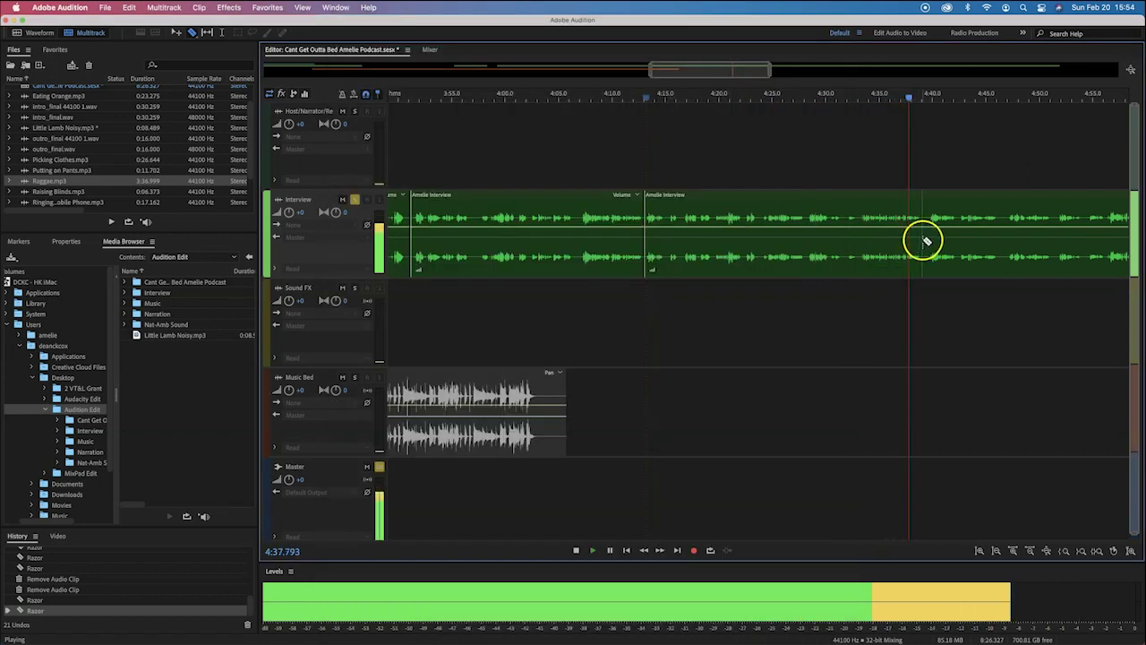
click(927, 240)
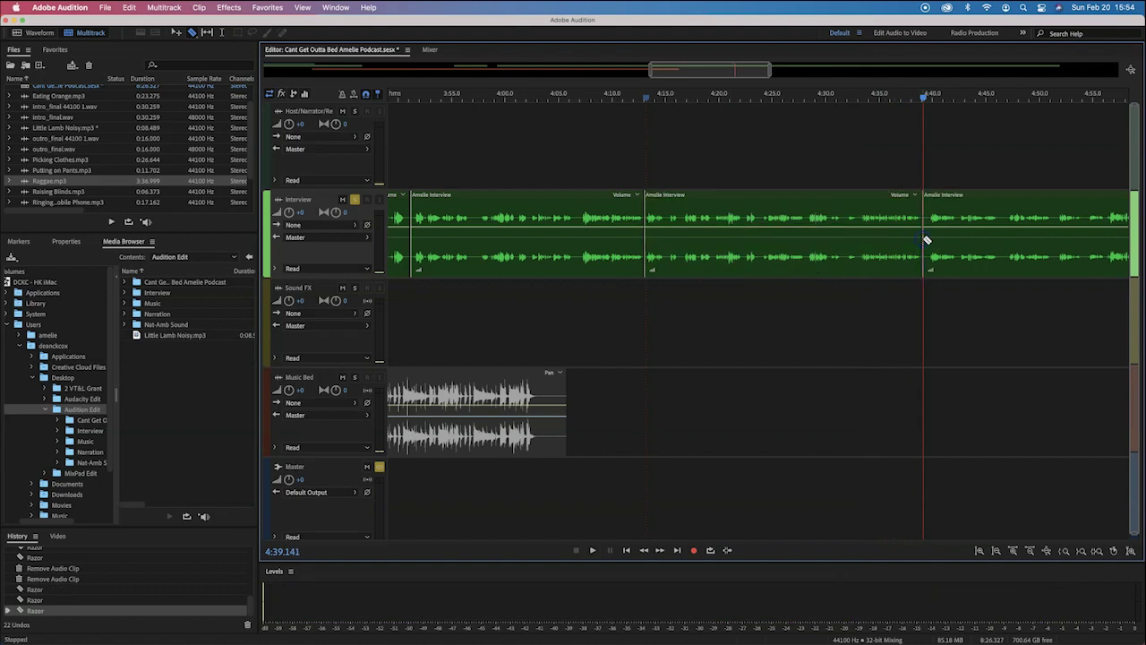
Check the 04:39 cue in the Word script and play the interview from the 4:39 split in Adobe Audition.
key(super+Tab)
key(super+Tab)
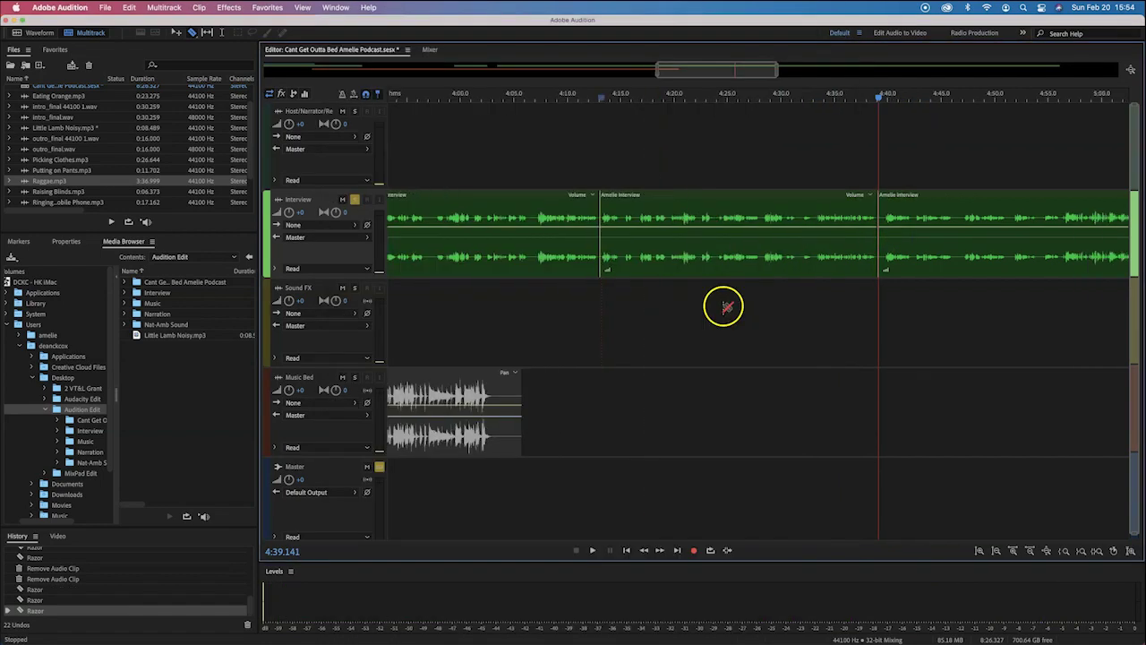
scroll(722, 307, right, 5)
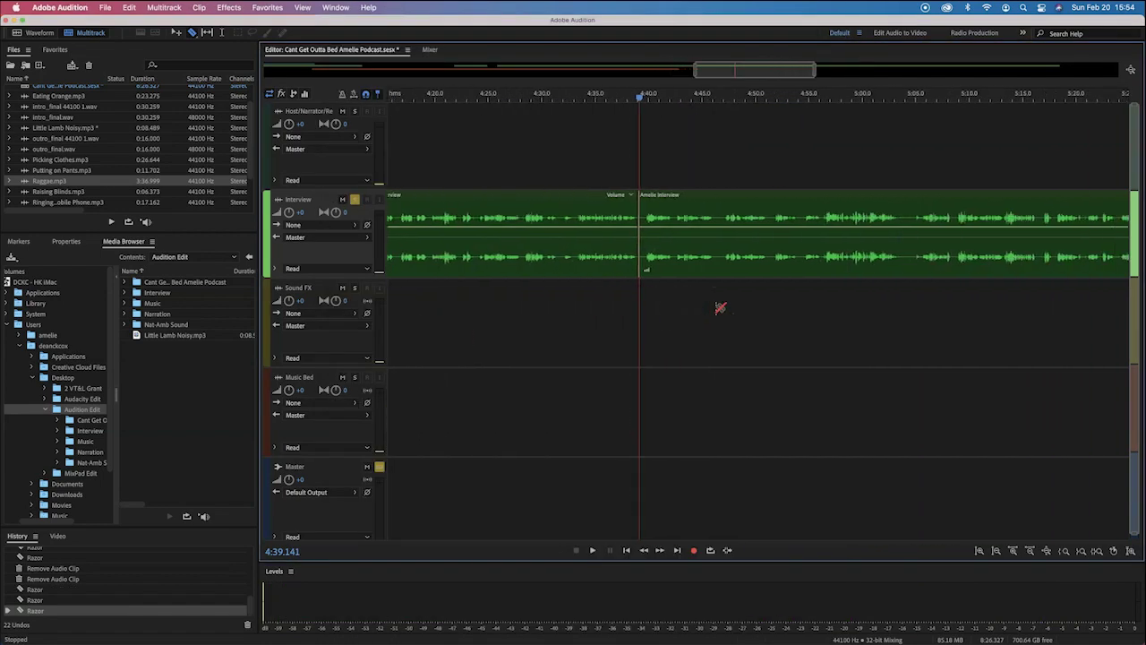
key(super+Tab)
click(571, 303)
key(super+Tab)
key(space)
key(super+Tab)
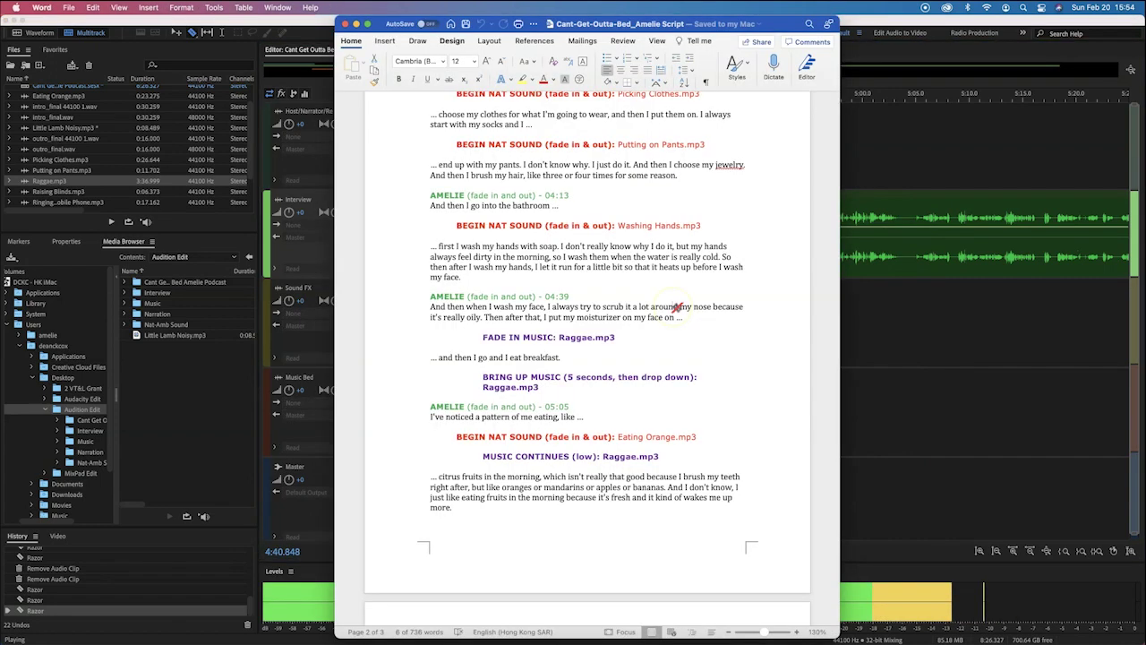
Follow the 04:39 passage in the Word script to its breakfast line and split the interview clip at about 4:54.0 in Adobe Audition.
scroll(678, 307, down, 2)
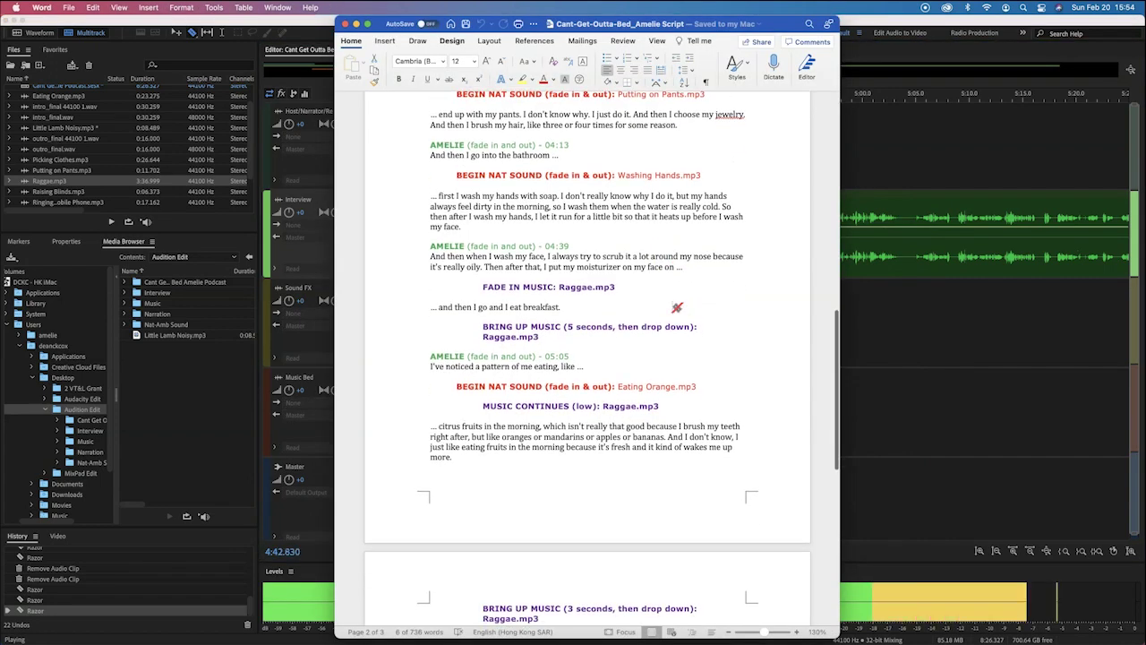
scroll(678, 308, down, 2)
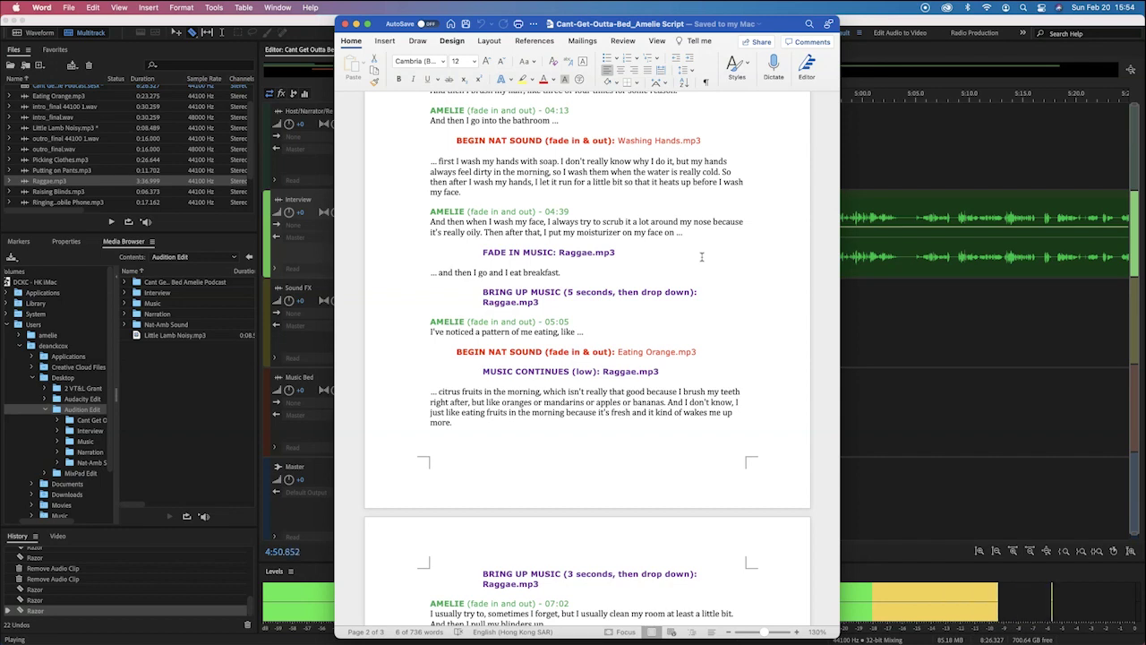
key(super+Tab)
click(768, 245)
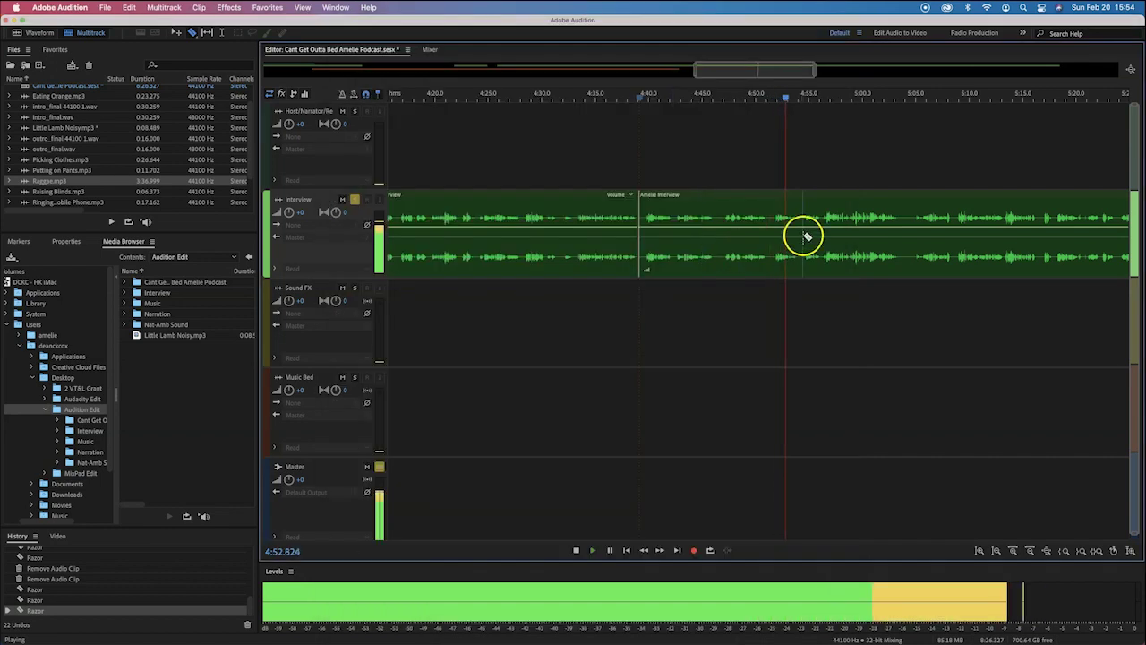
key(space)
click(800, 233)
Split the interview clip at about 5:04.4, just before the script's 05:05 passage, and delete the segment between 4:54.0 and that split.
key(super+Tab)
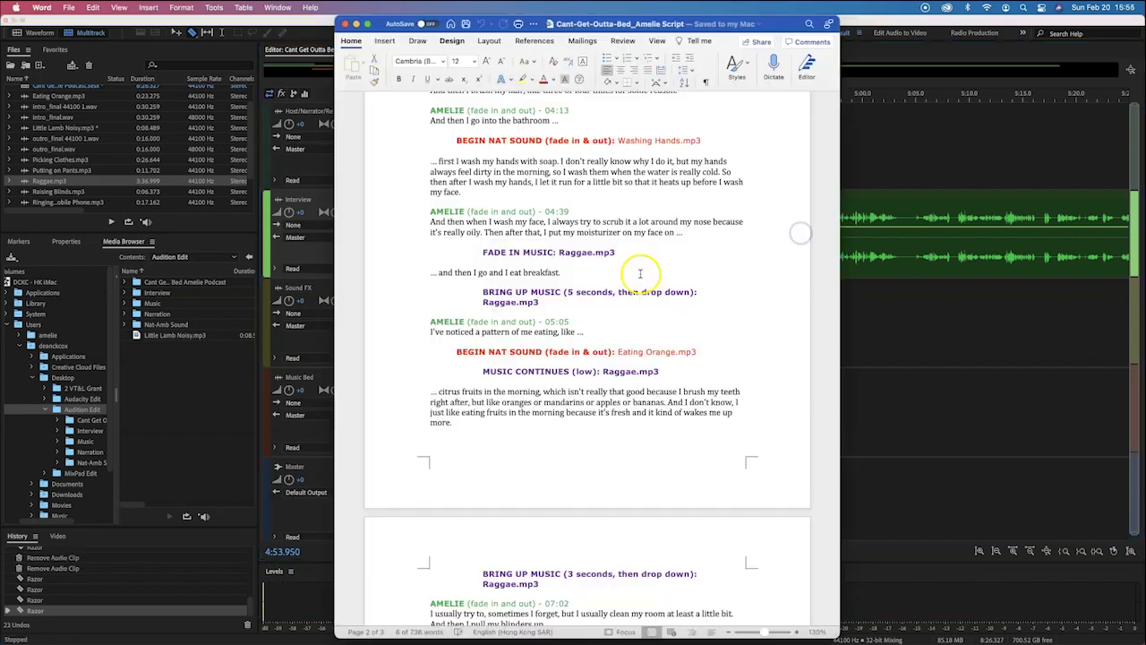
key(super+Tab)
scroll(826, 256, down, 5)
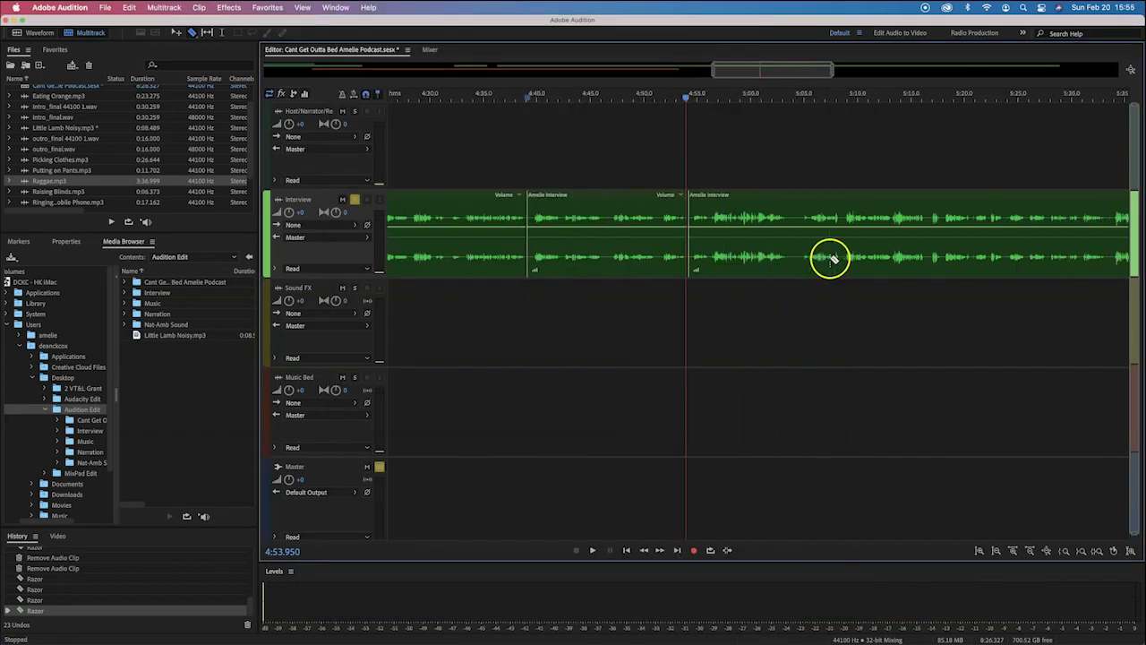
drag(576, 98, 686, 97)
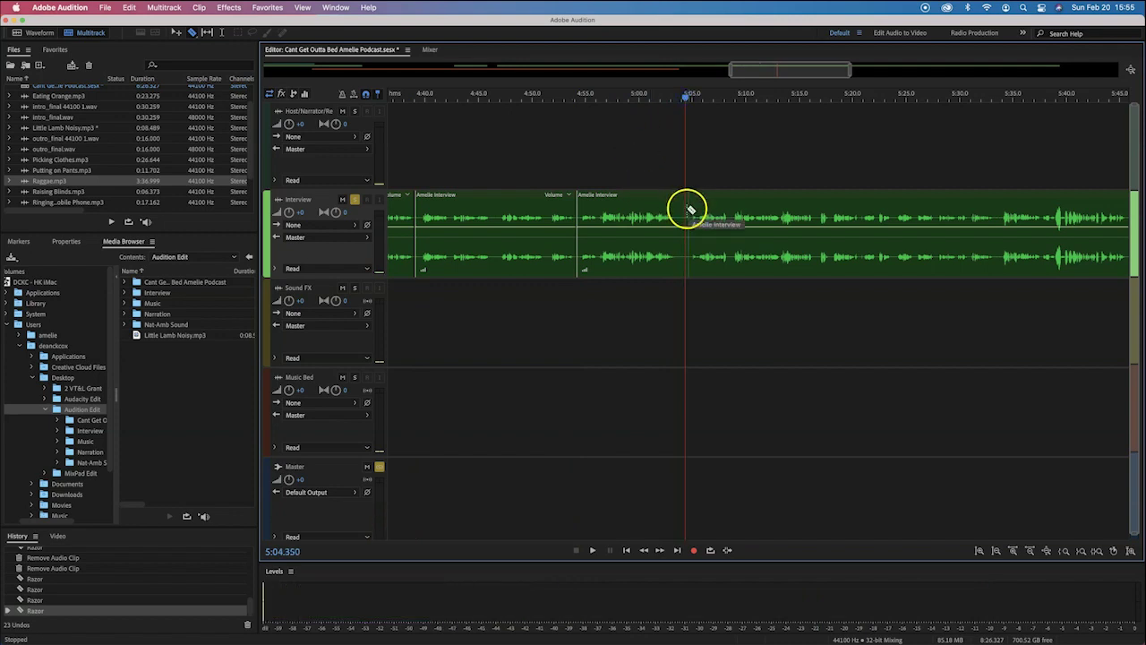
key(super+Tab)
key(super+Tab)
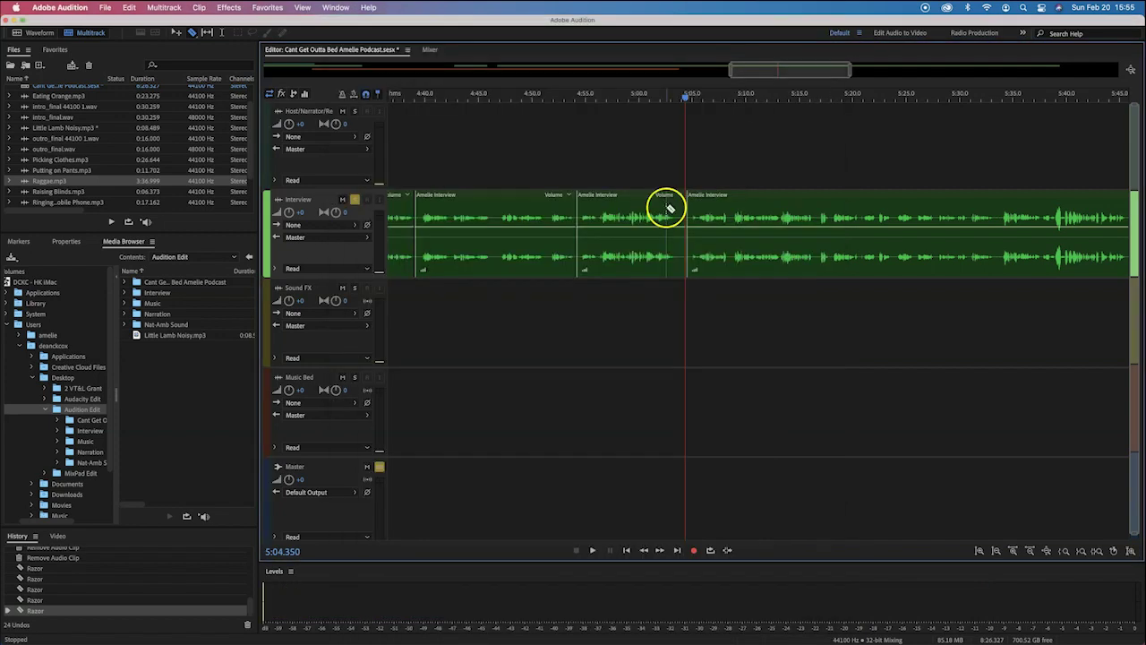
click(631, 196)
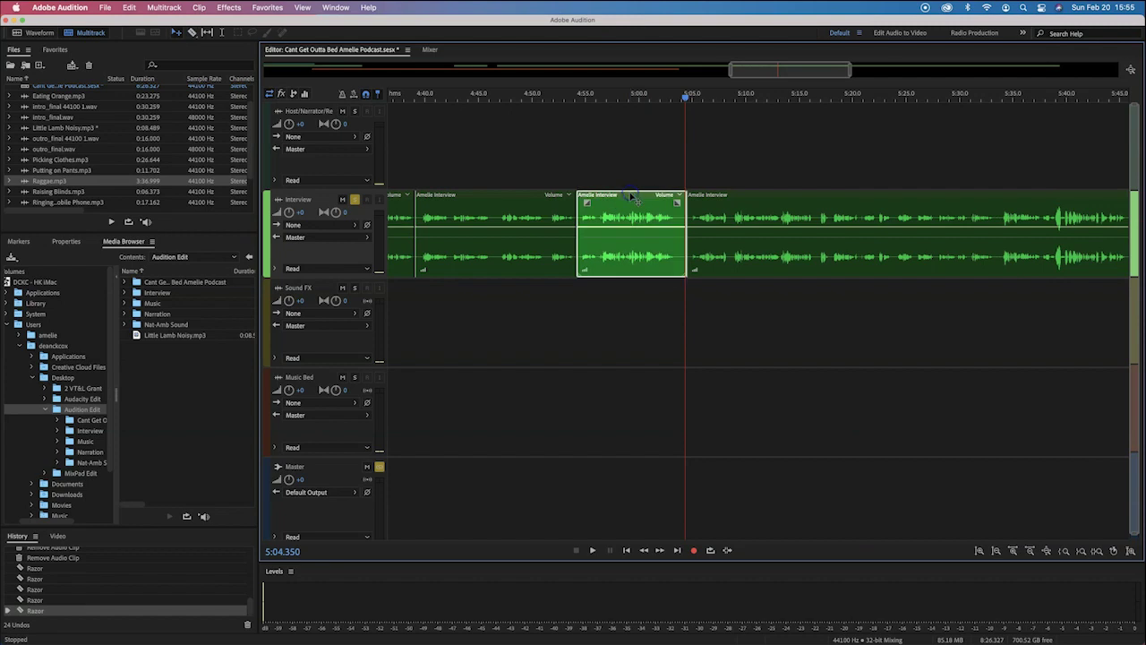
key(Delete)
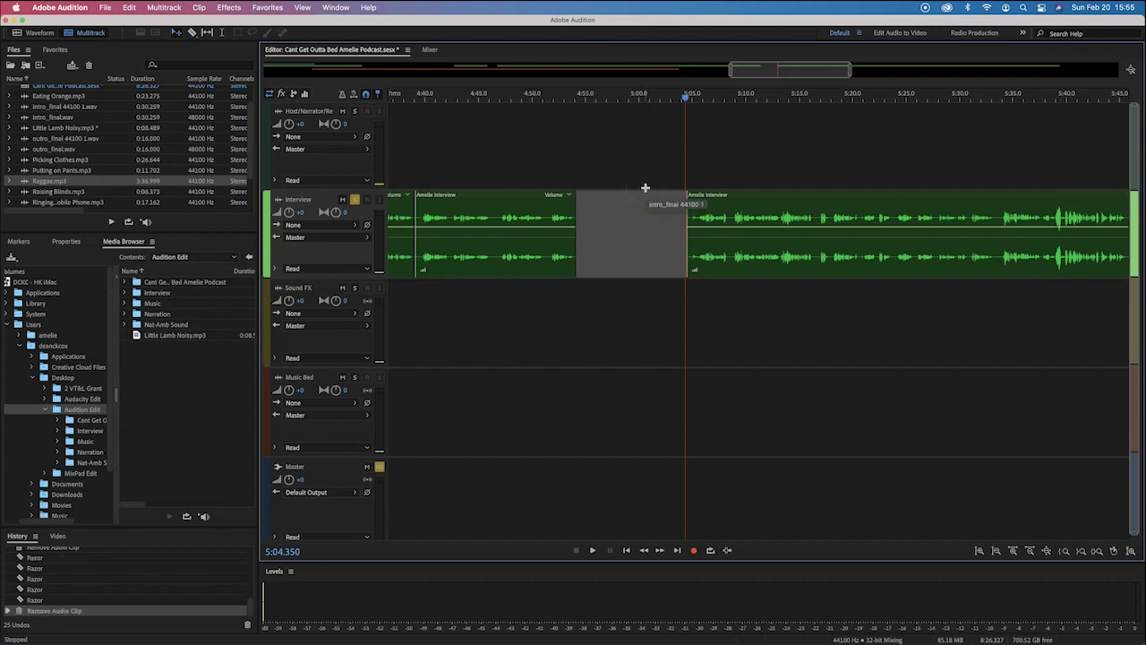
Review the remaining cues in the Word script and follow the 05:05 passage while playing the interview from 5:04.4 in Adobe Audition.
key(super+Tab)
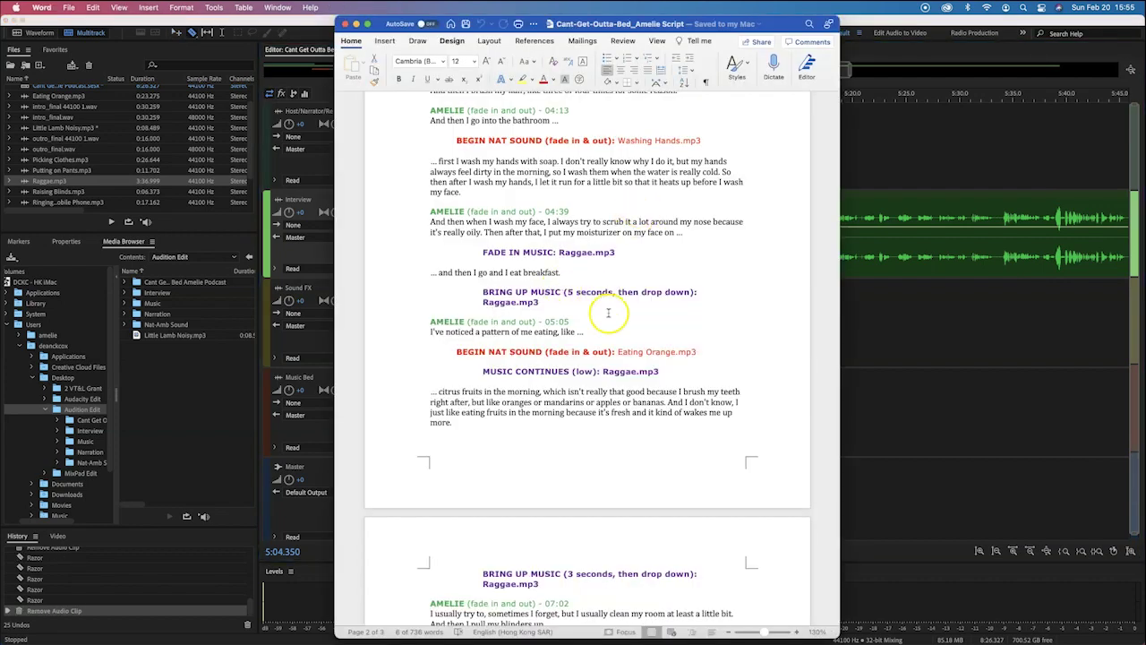
scroll(594, 345, down, 10)
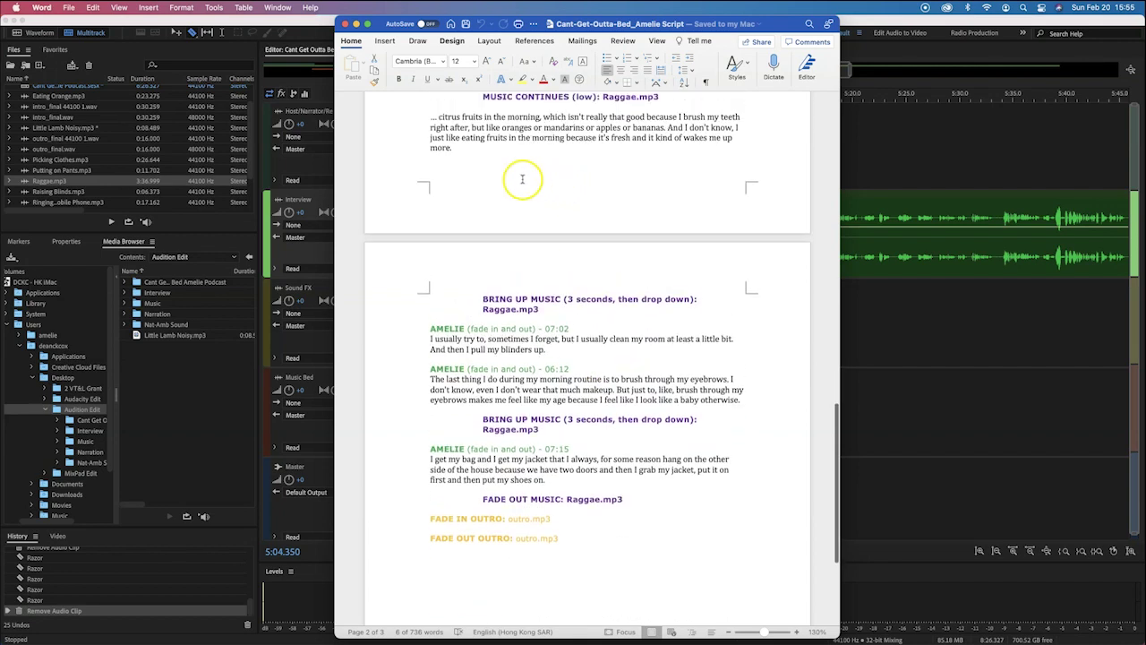
key(super+Tab)
key(space)
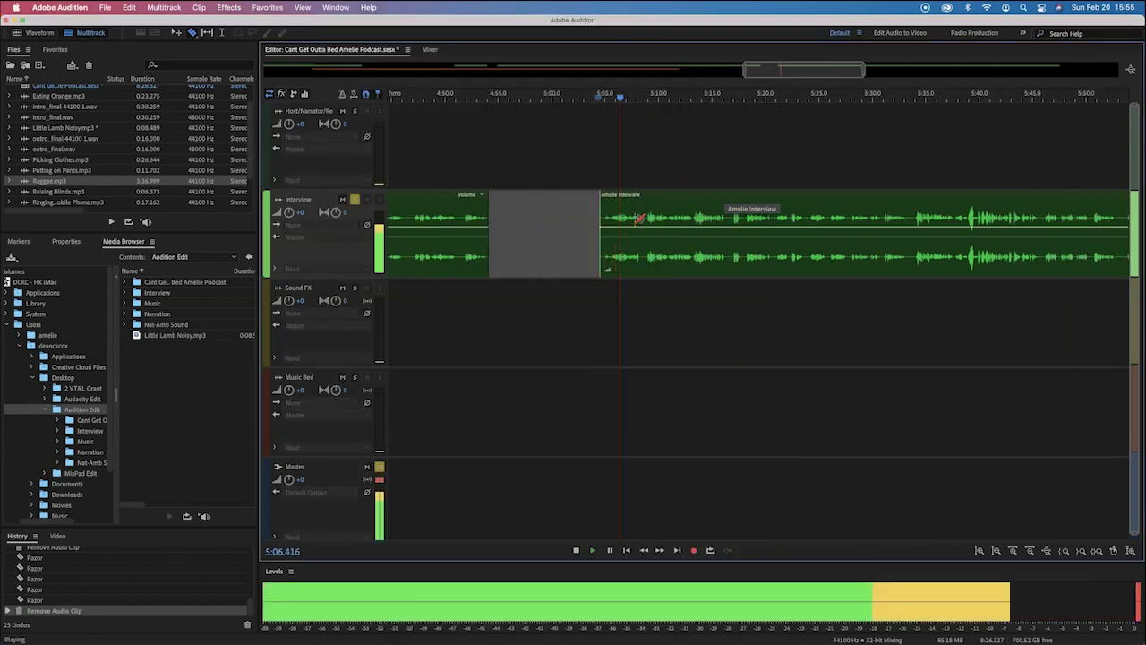
key(super+Tab)
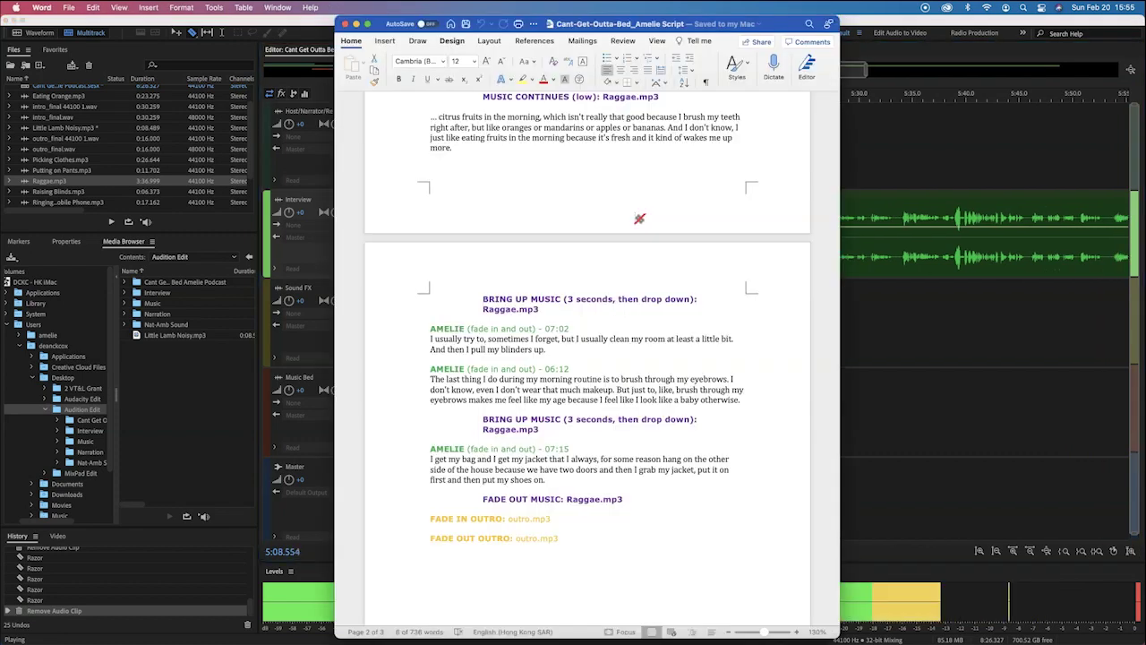
scroll(639, 219, up, 2)
scroll(639, 218, up, 4)
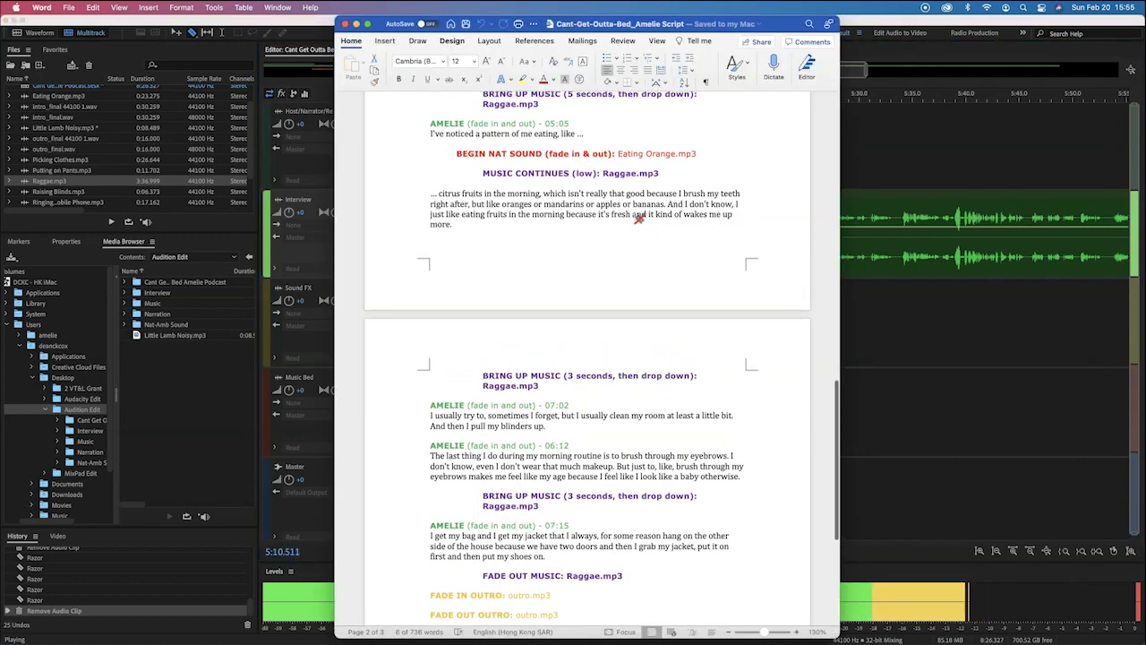
Stop playback in Adobe Audition and trim the start of the last interview clip to about 5:08.5.
key(super+Tab)
key(space)
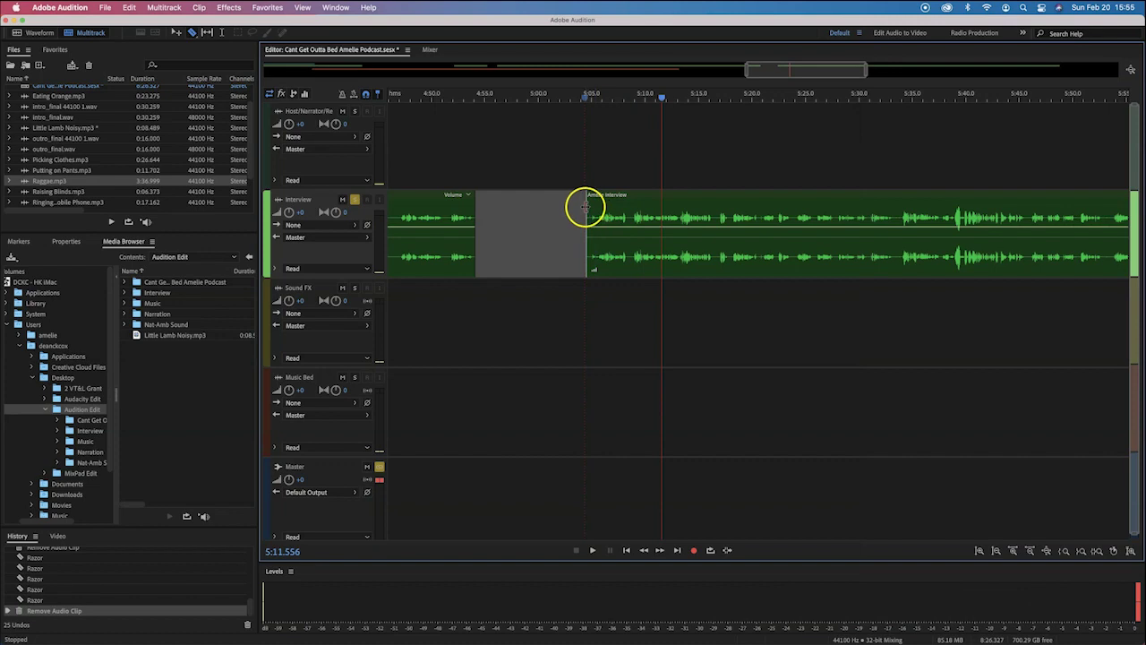
drag(585, 207, 627, 207)
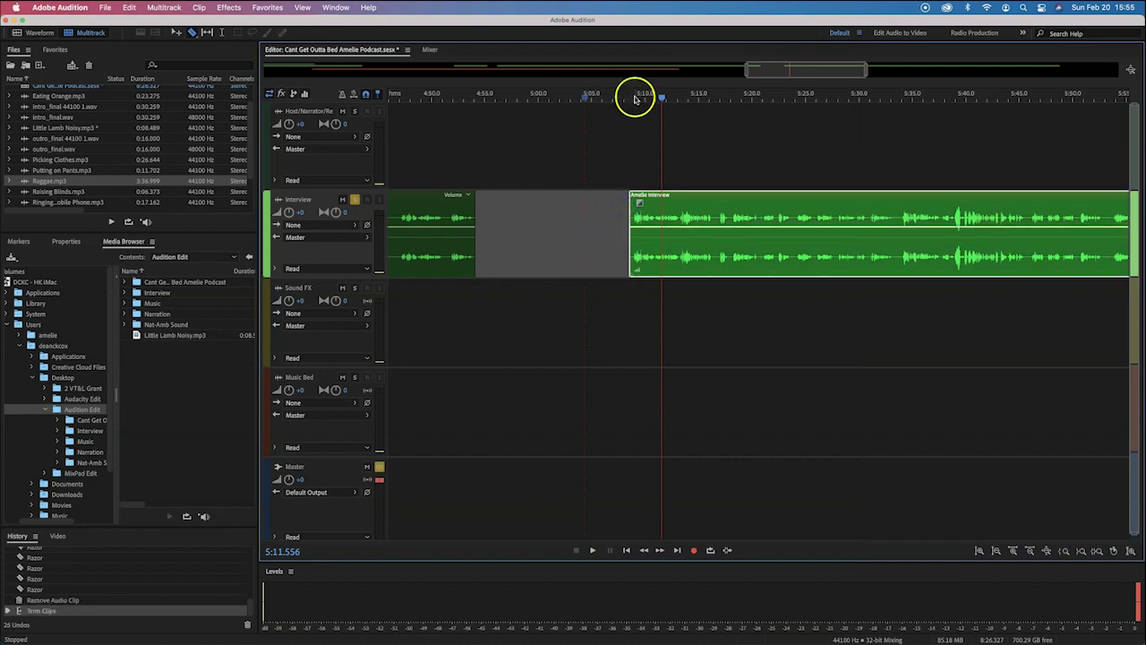
Play the interview from about 5:09, follow the Word script's fruit passage, and split the clip at its end, about 5:33.
click(635, 98)
key(space)
key(super+Tab)
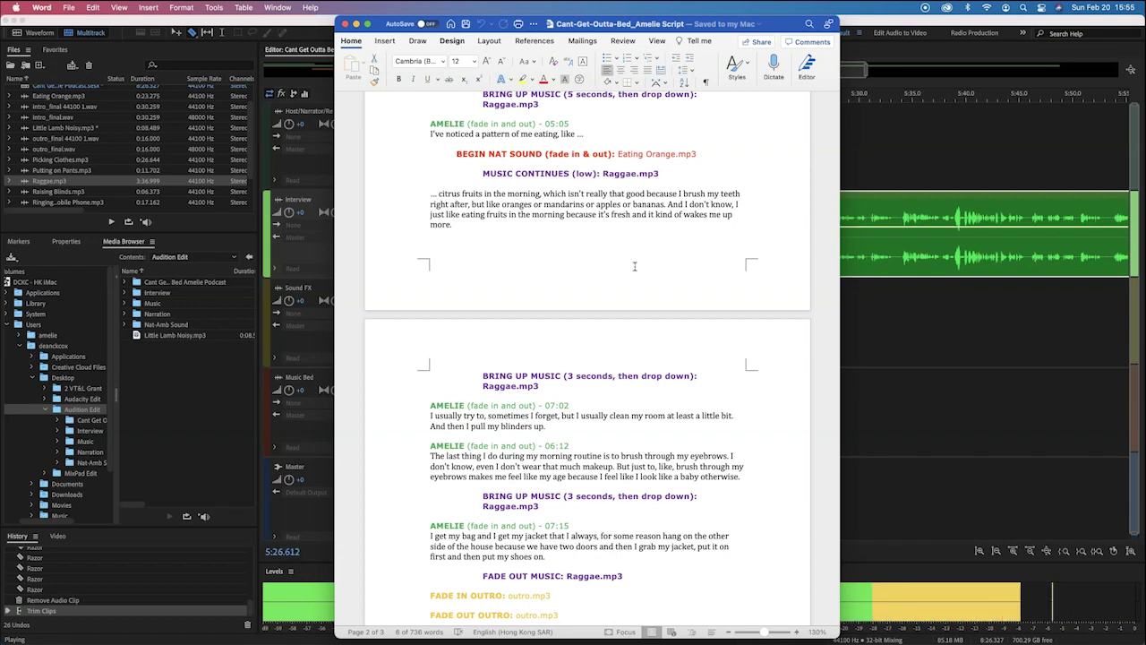
key(super+Tab)
key(super+Tab)
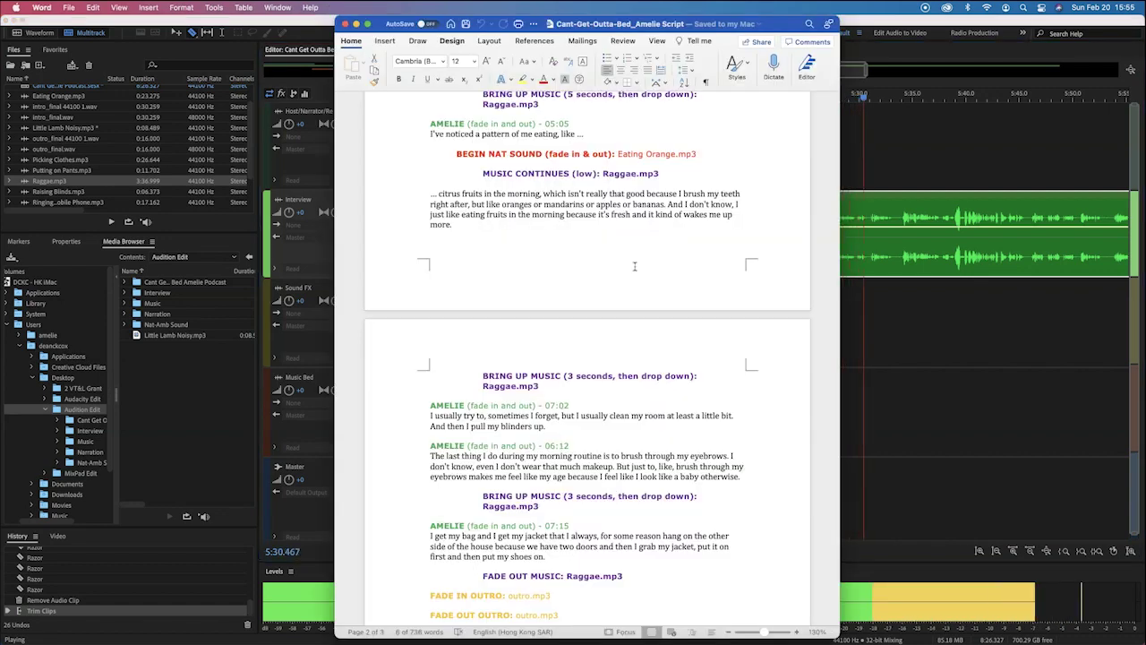
click(913, 219)
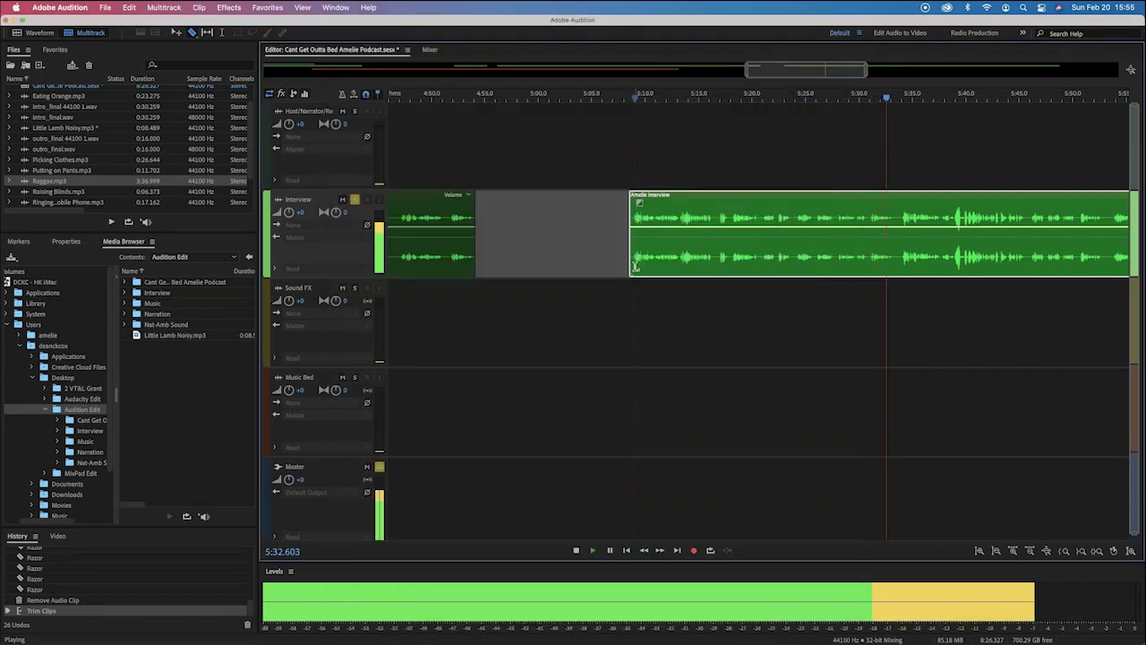
key(space)
key(super+k)
Look up the next interview passage in the script and split the interview clip at its start, about 7:01.
key(super+Tab)
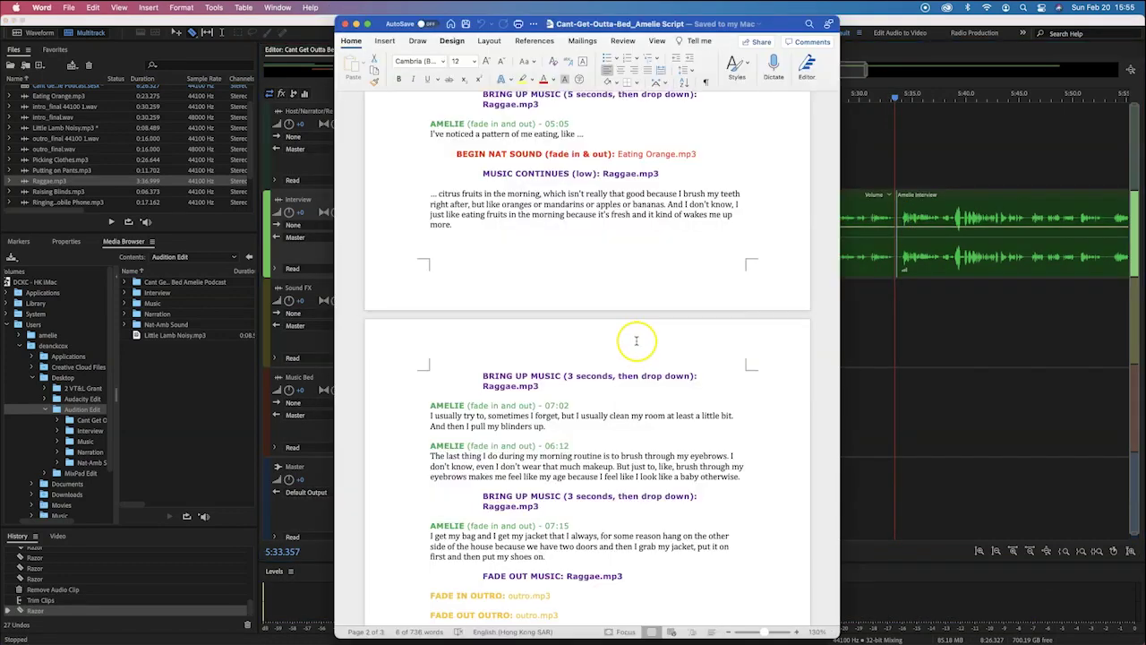
scroll(636, 340, down, 3)
scroll(636, 340, down, 2)
click(901, 287)
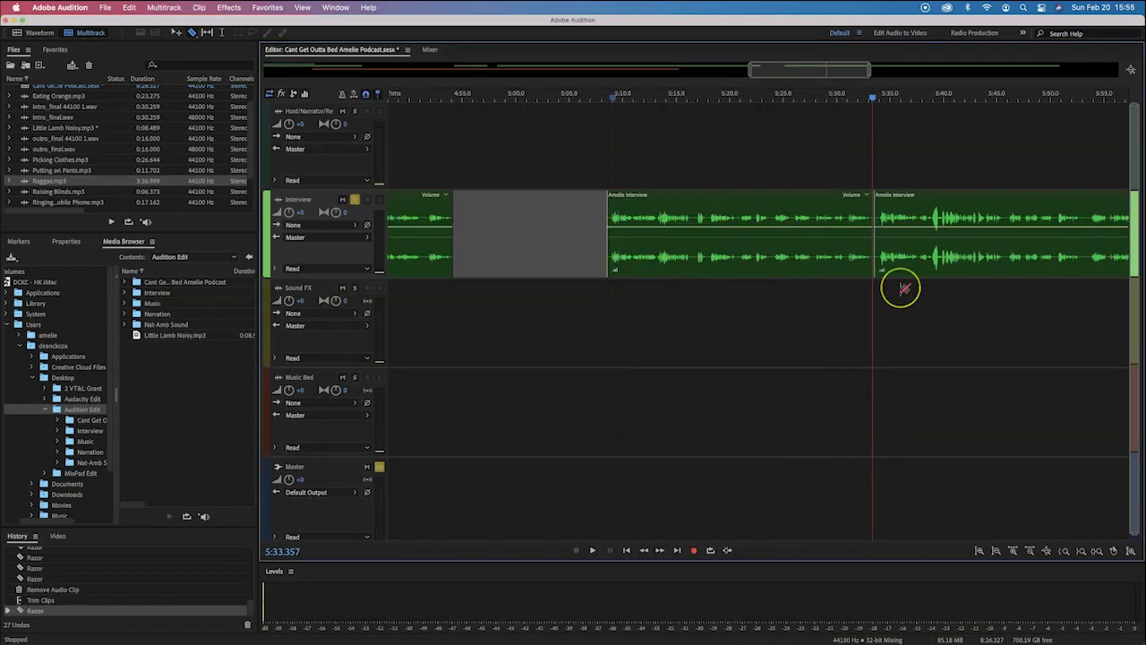
scroll(902, 287, right, 2)
scroll(902, 288, right, 8)
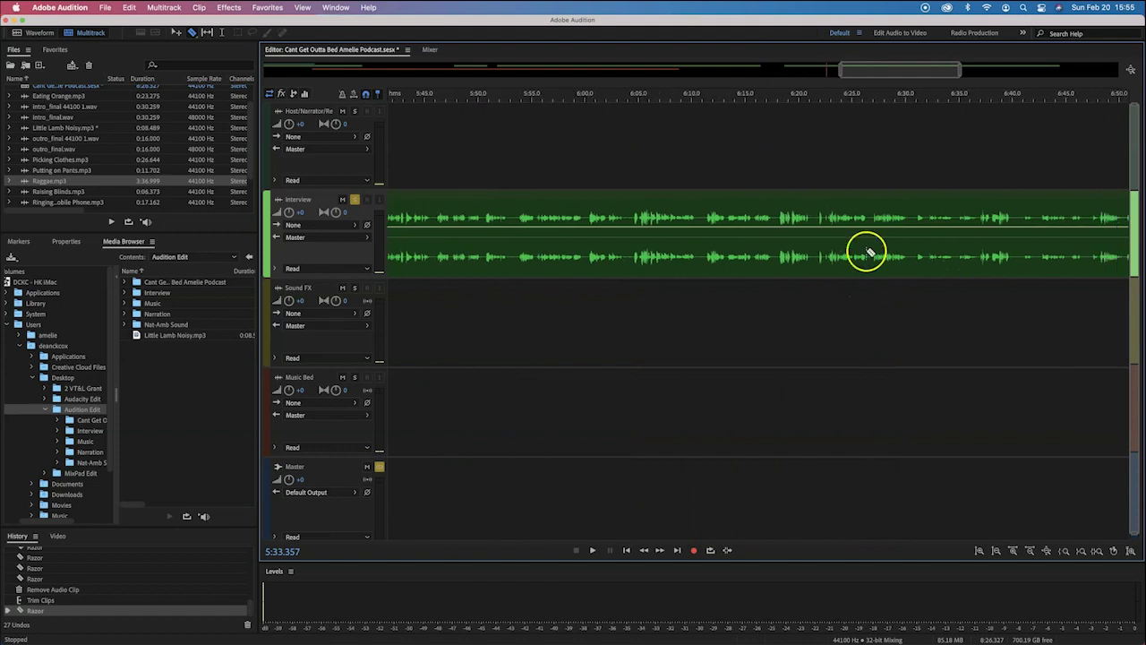
scroll(937, 196, right, 4)
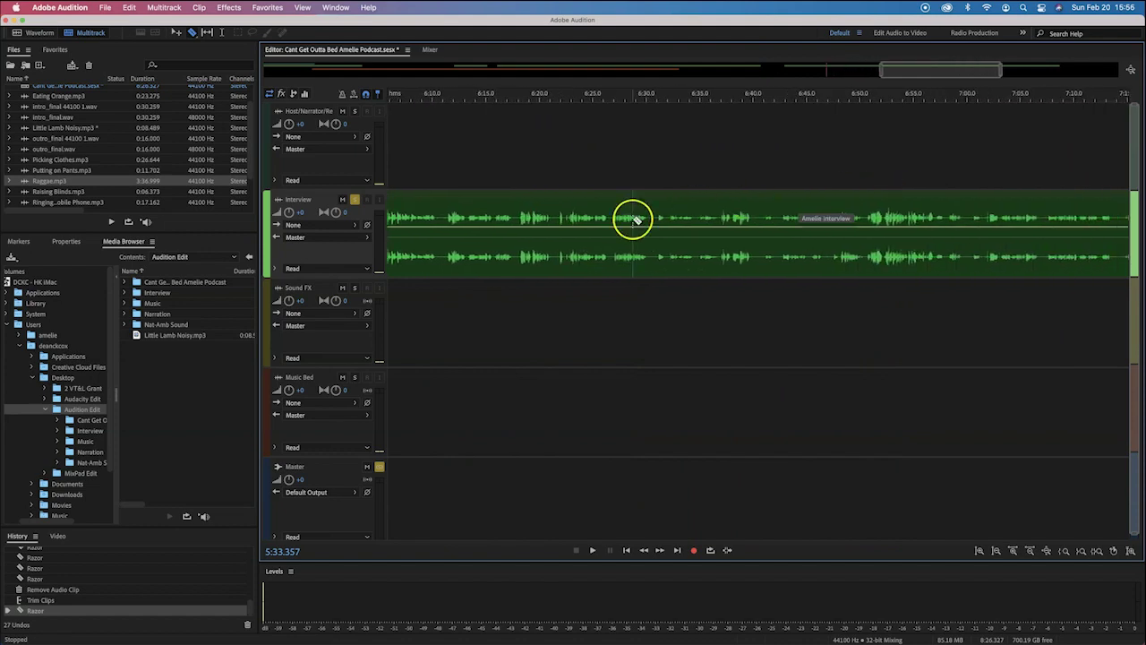
scroll(959, 131, right, 4)
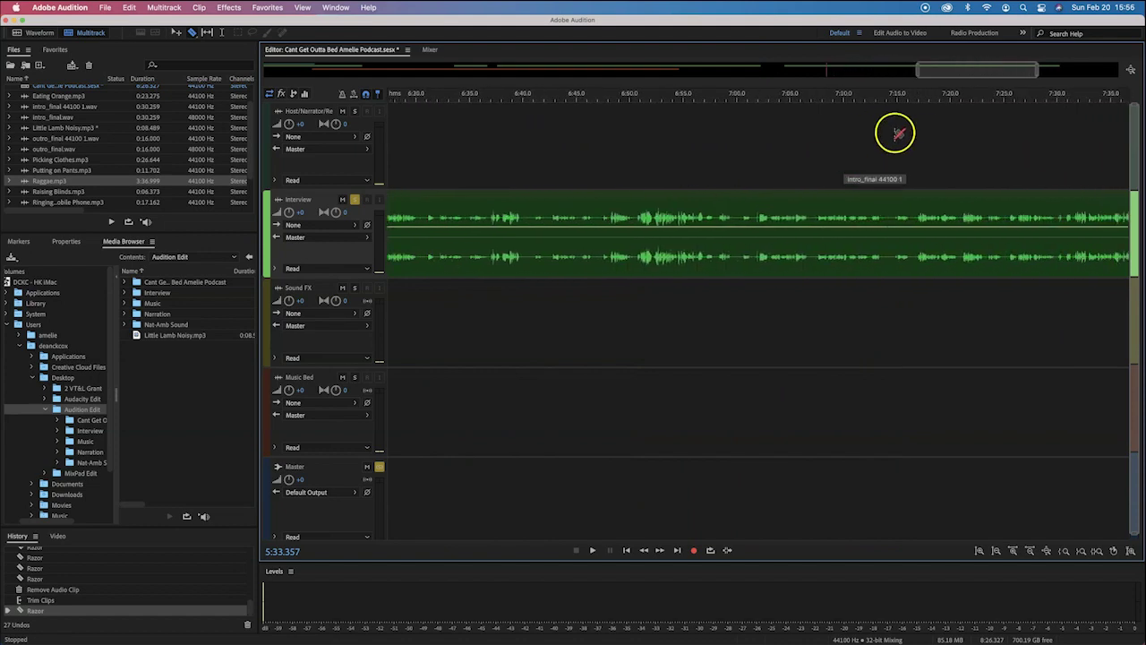
click(755, 215)
Play the room-cleaning passage from about 7:01 while following the script, and split the interview after it at about 7:14.
key(space)
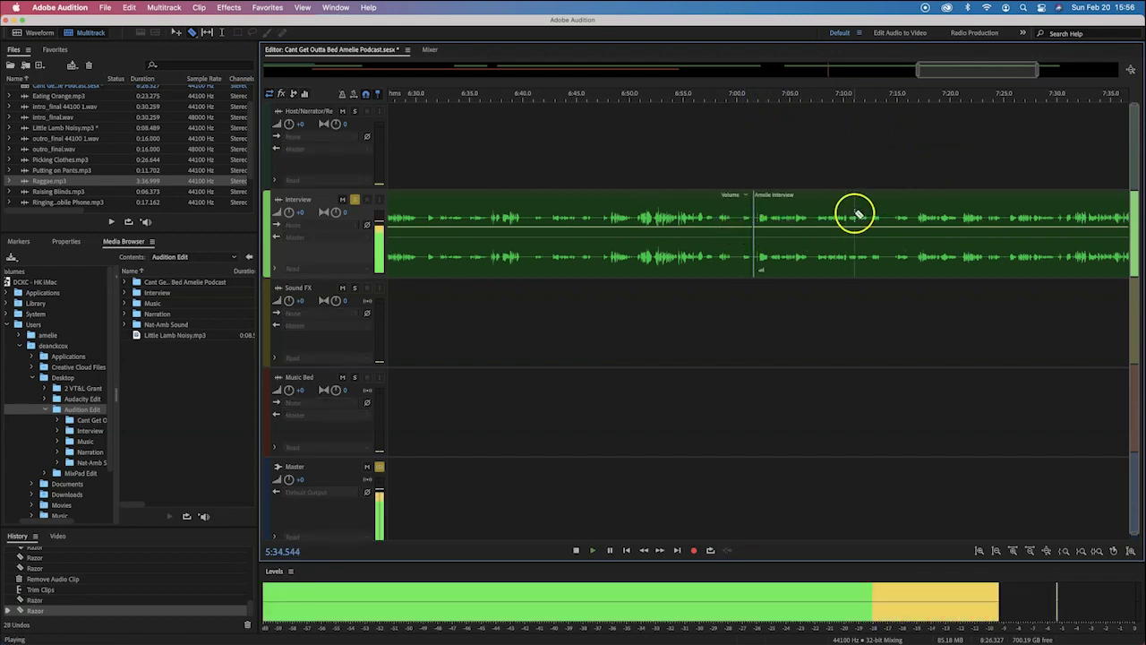
key(space)
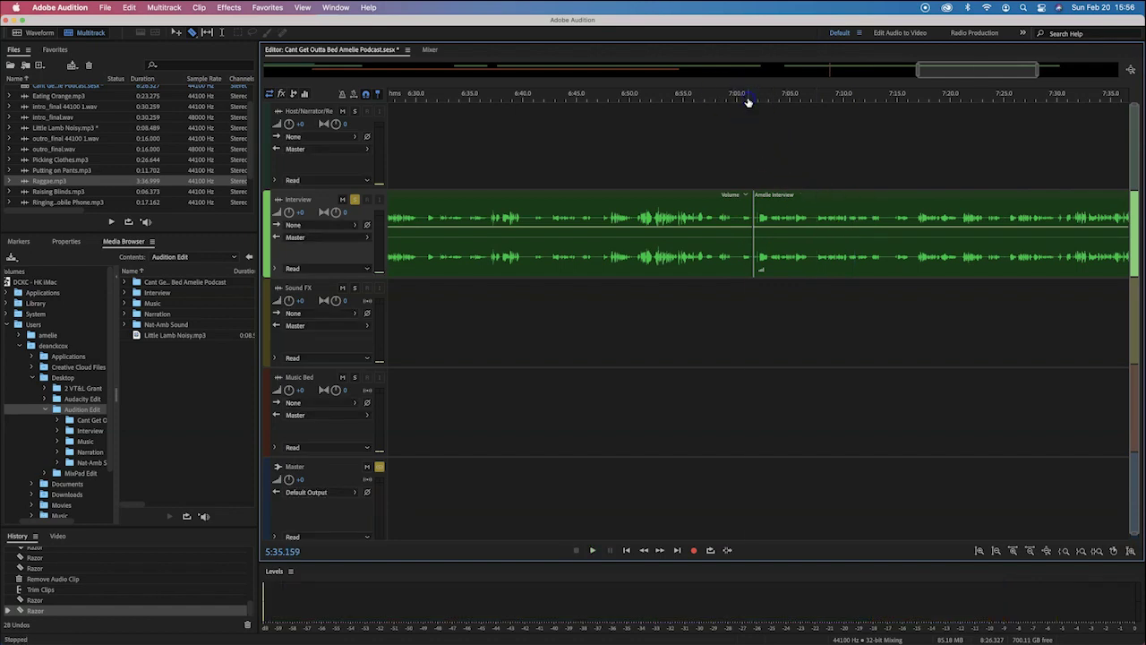
click(749, 97)
key(space)
key(super+Tab)
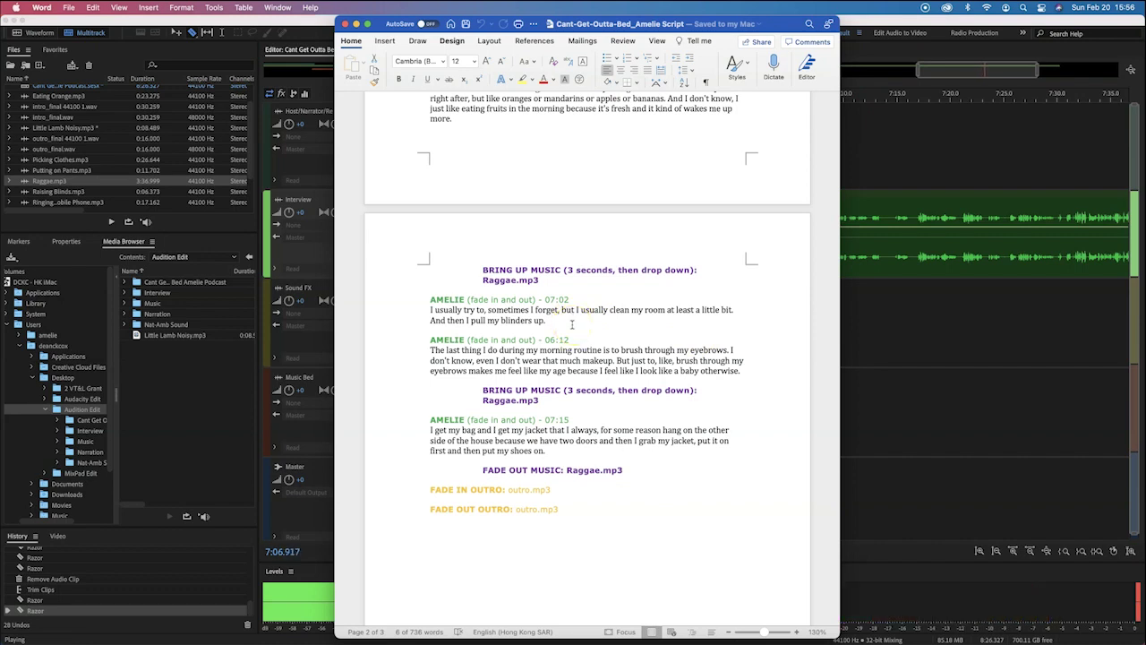
key(super+Tab)
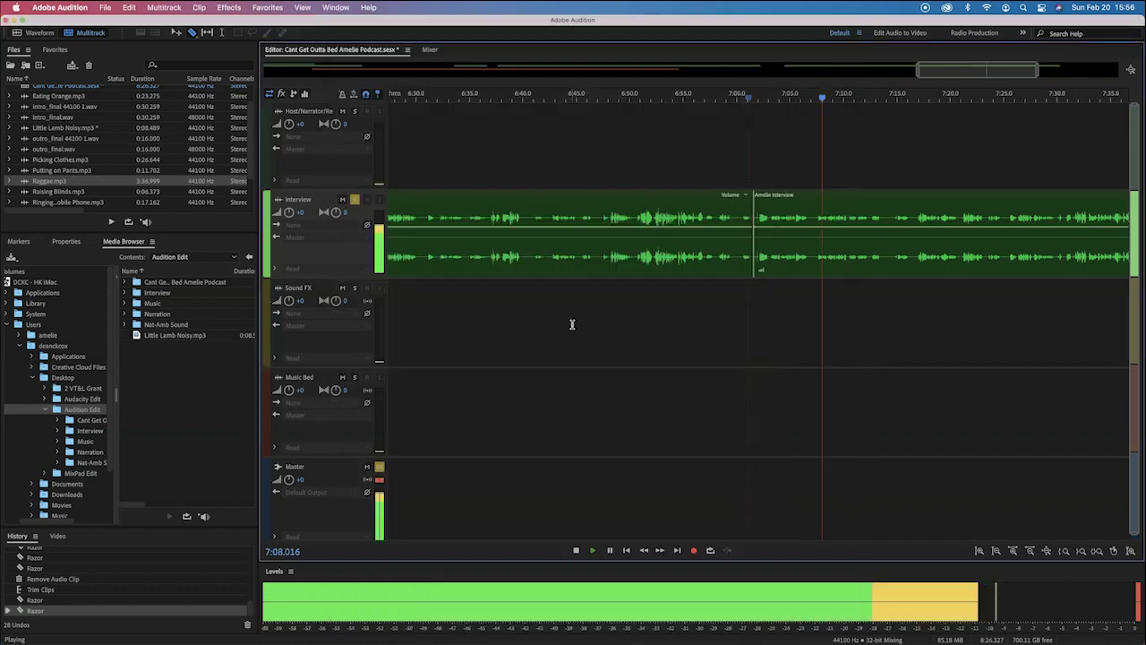
click(890, 220)
key(space)
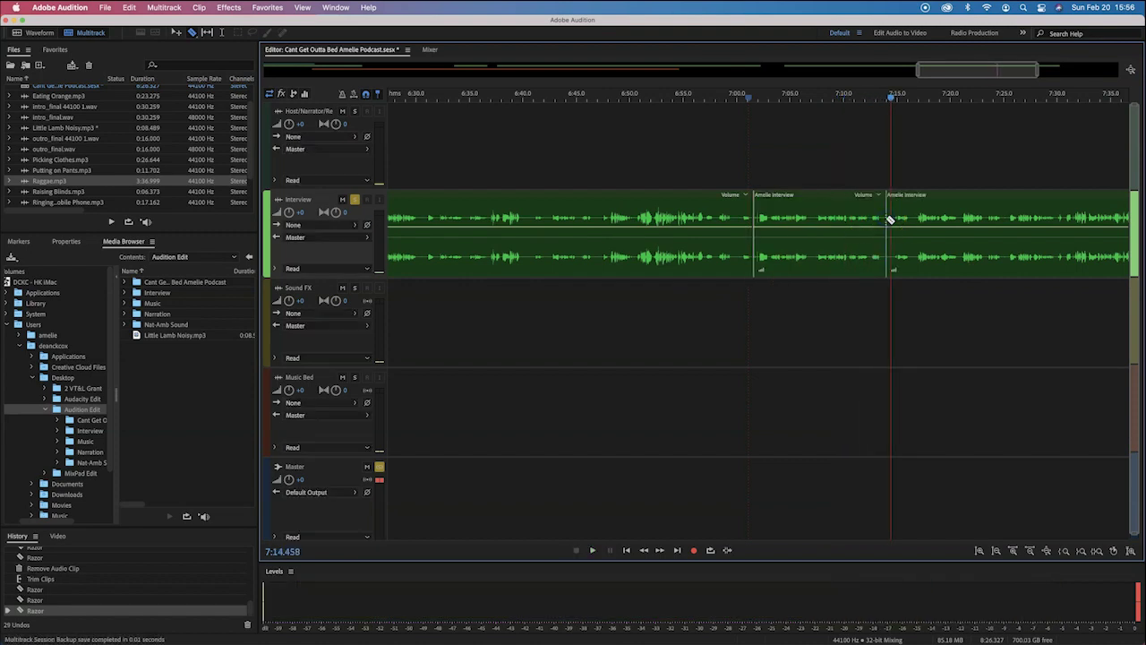
Find the script's 06:12 eyebrow passage in the interview and split the clip just before it at about 6:11.
key(super+Tab)
click(538, 342)
key(super+Tab)
drag(467, 98, 624, 99)
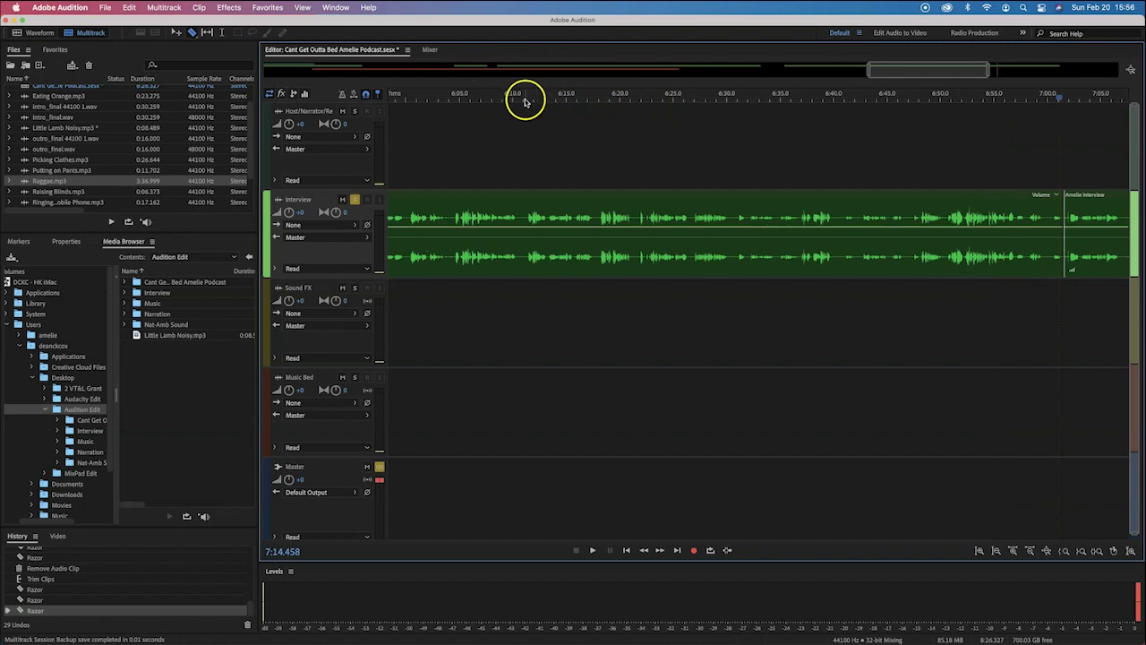
Play the eyebrow passage alongside the script and split the interview at its end, about 6:31.
key(space)
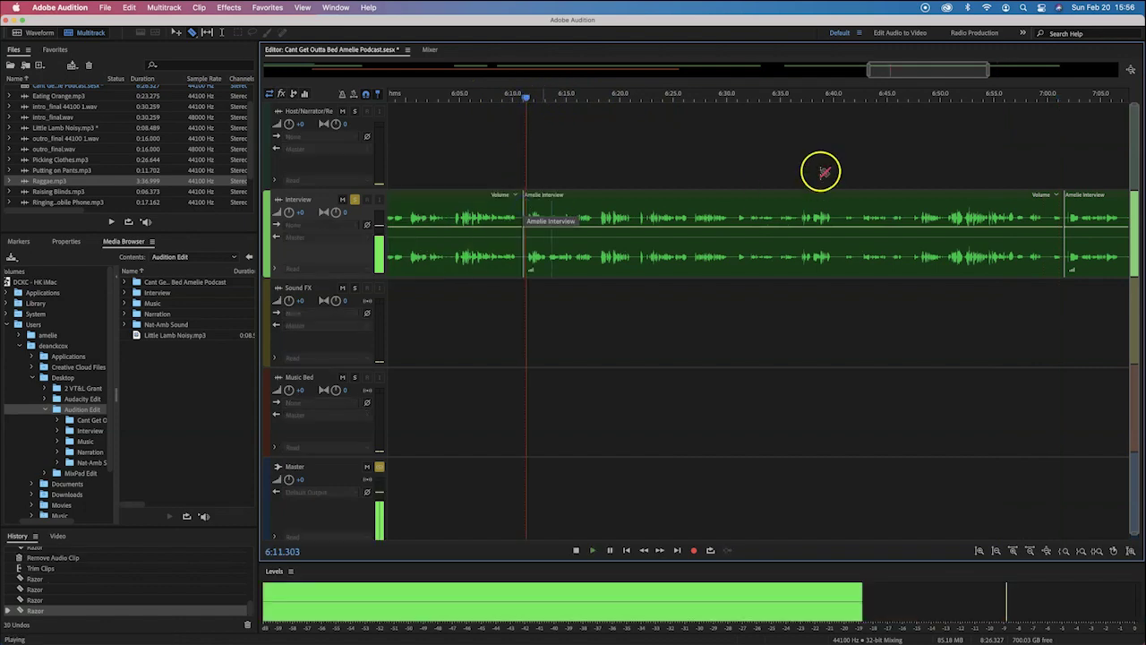
key(super+Tab)
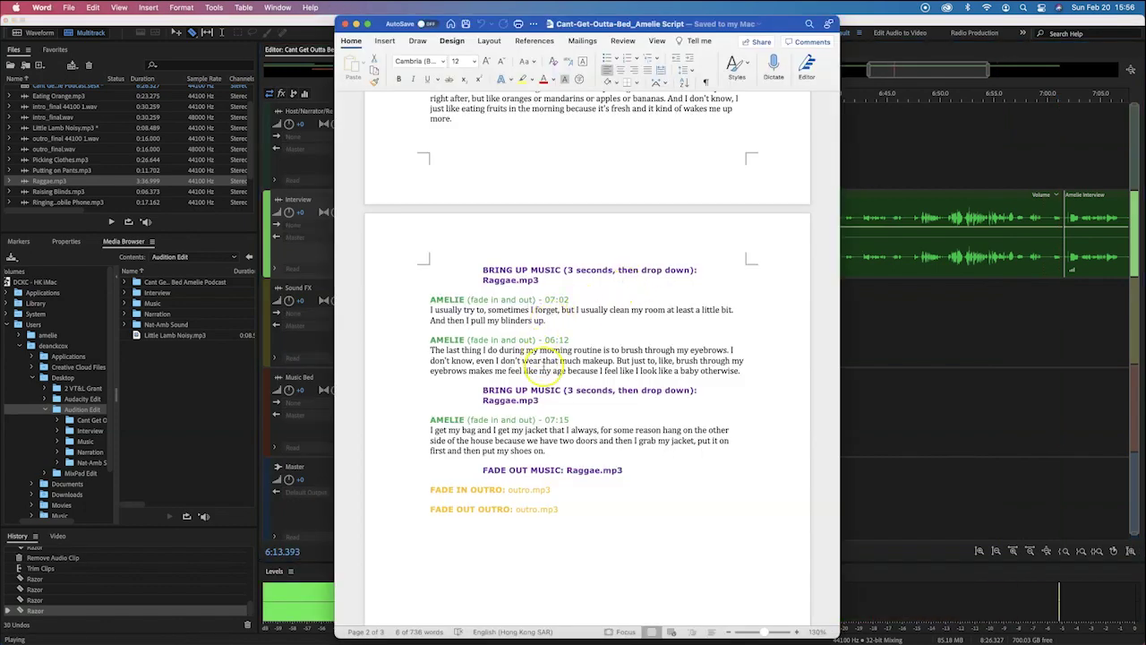
scroll(544, 365, down, 2)
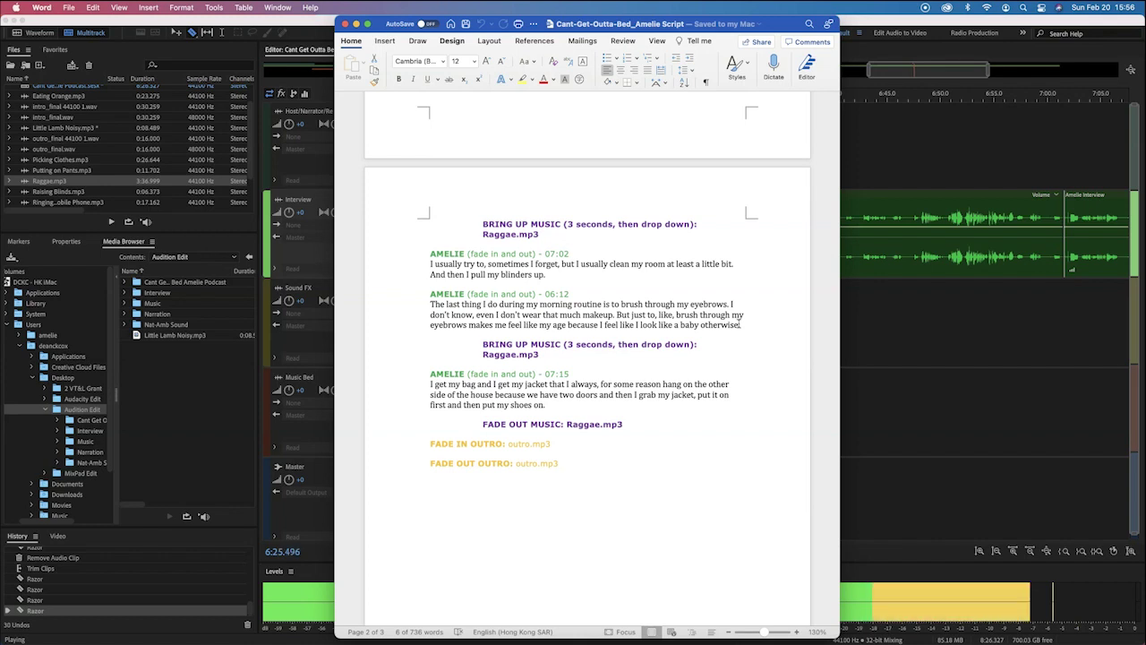
key(super+Tab)
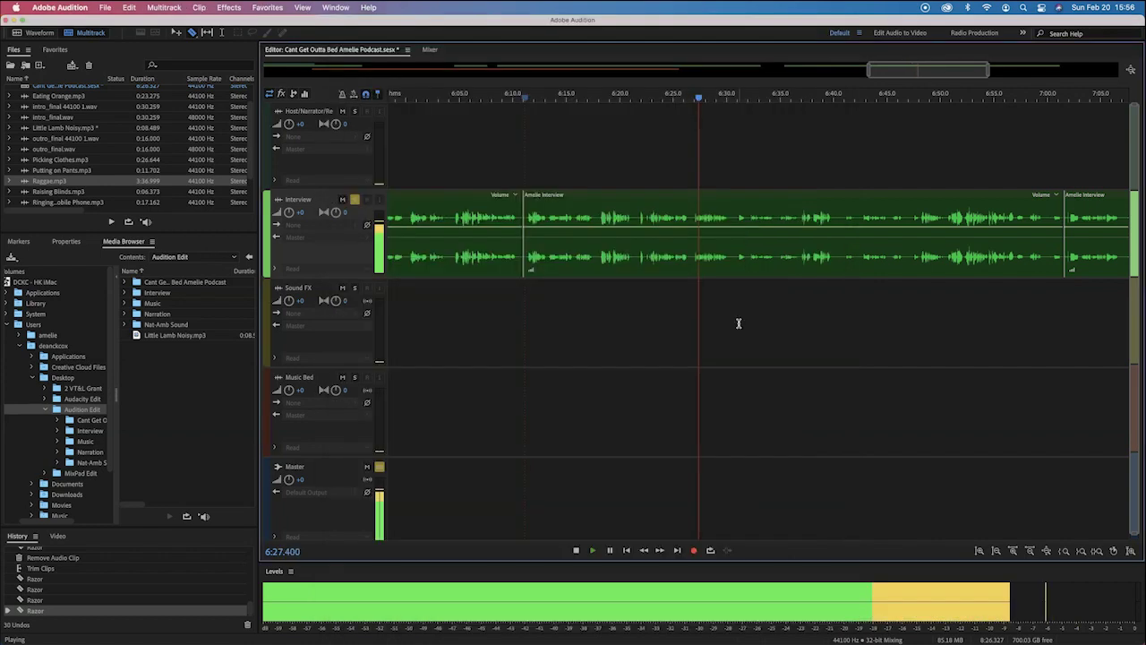
click(735, 209)
key(space)
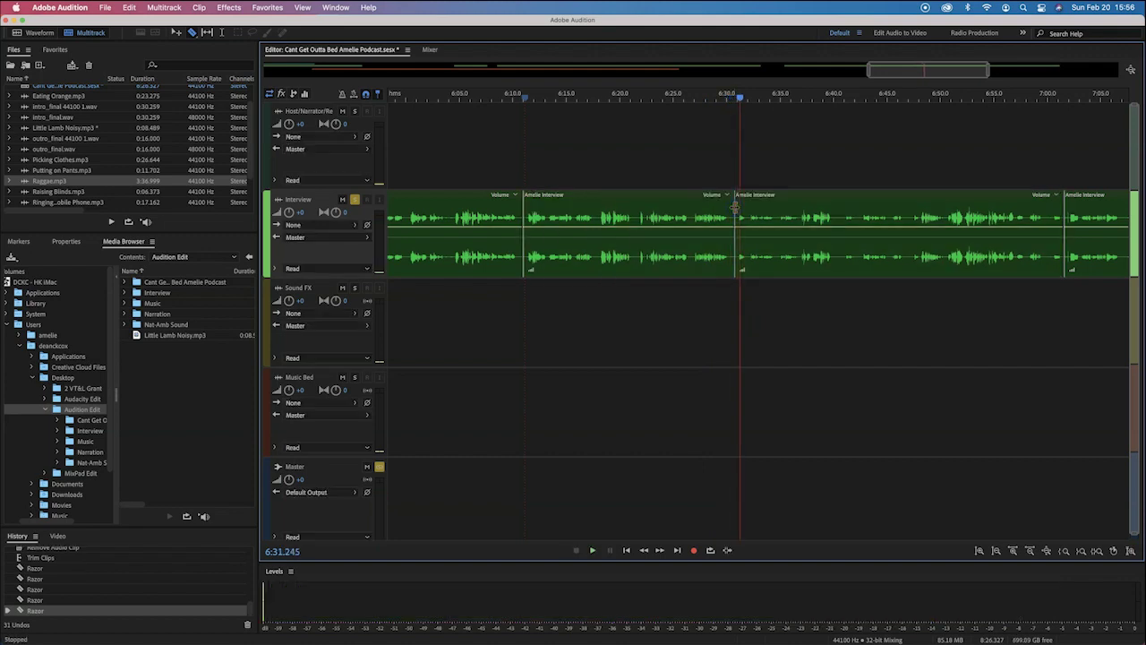
Check the script for the 07:15 bag-and-jacket passage and split the interview before it at about 7:16.
key(super+Tab)
key(super+Tab)
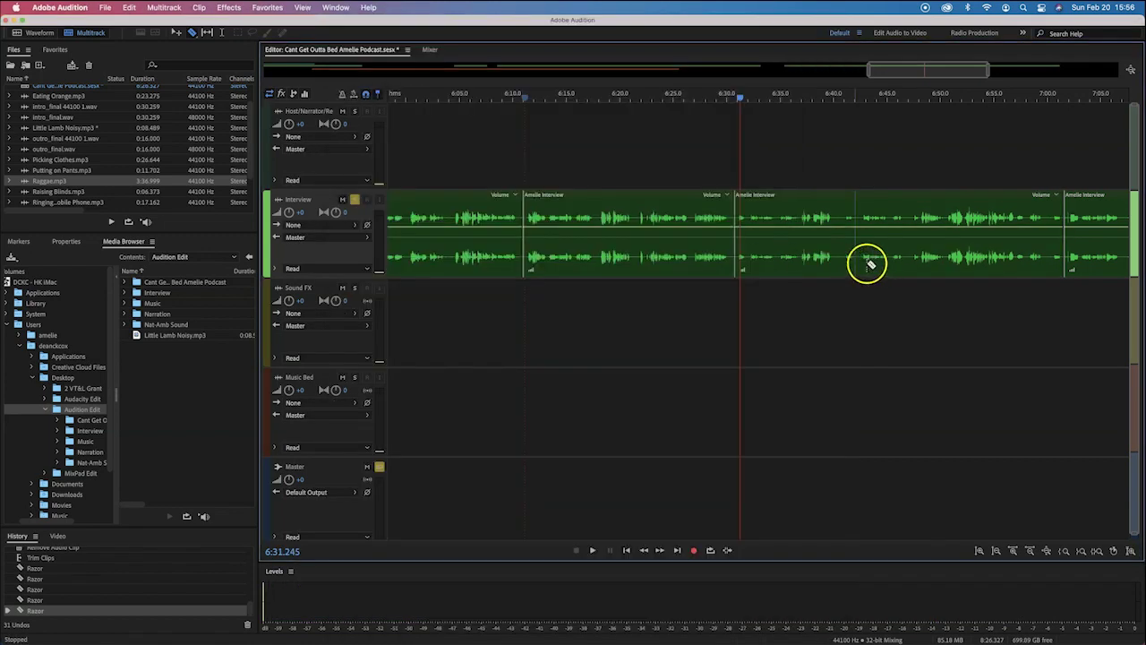
scroll(813, 260, right, 5)
drag(949, 67, 1009, 68)
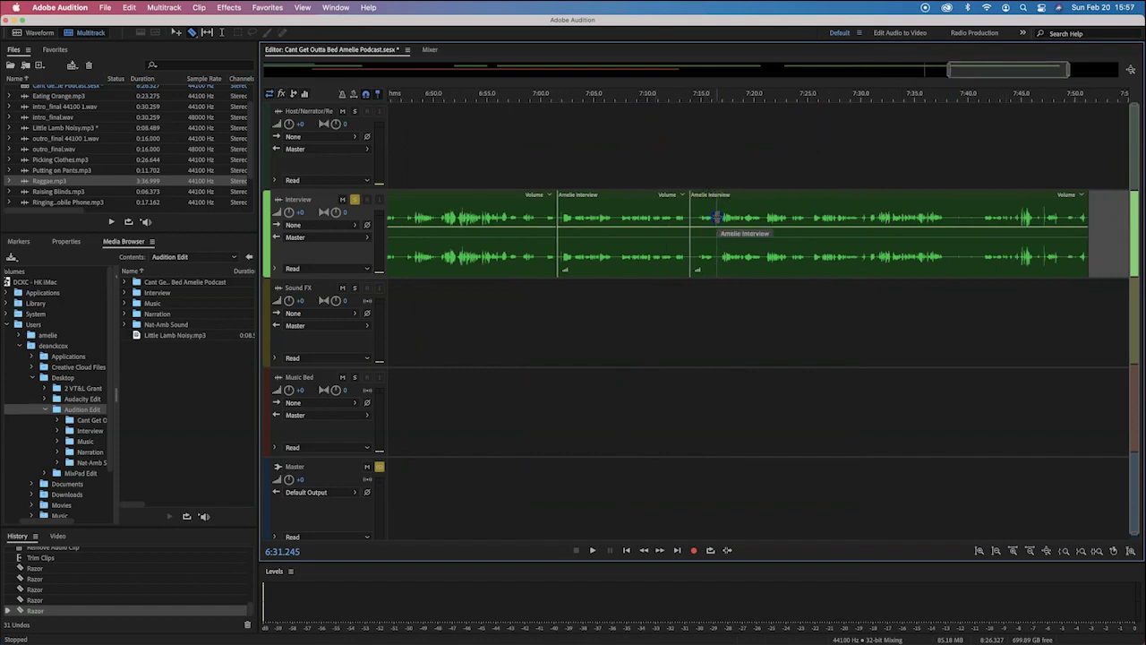
Play the bag-and-jacket passage from about 7:17 alongside the script and split the interview at its end, about 7:30.
key(space)
key(super+Tab)
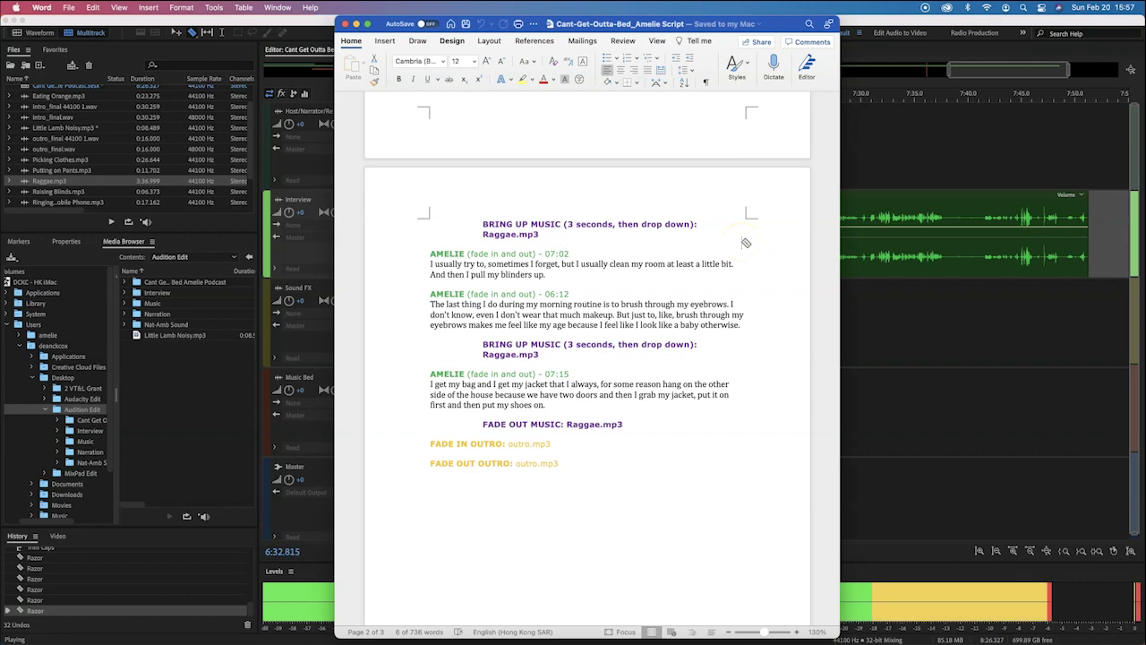
key(super+Tab)
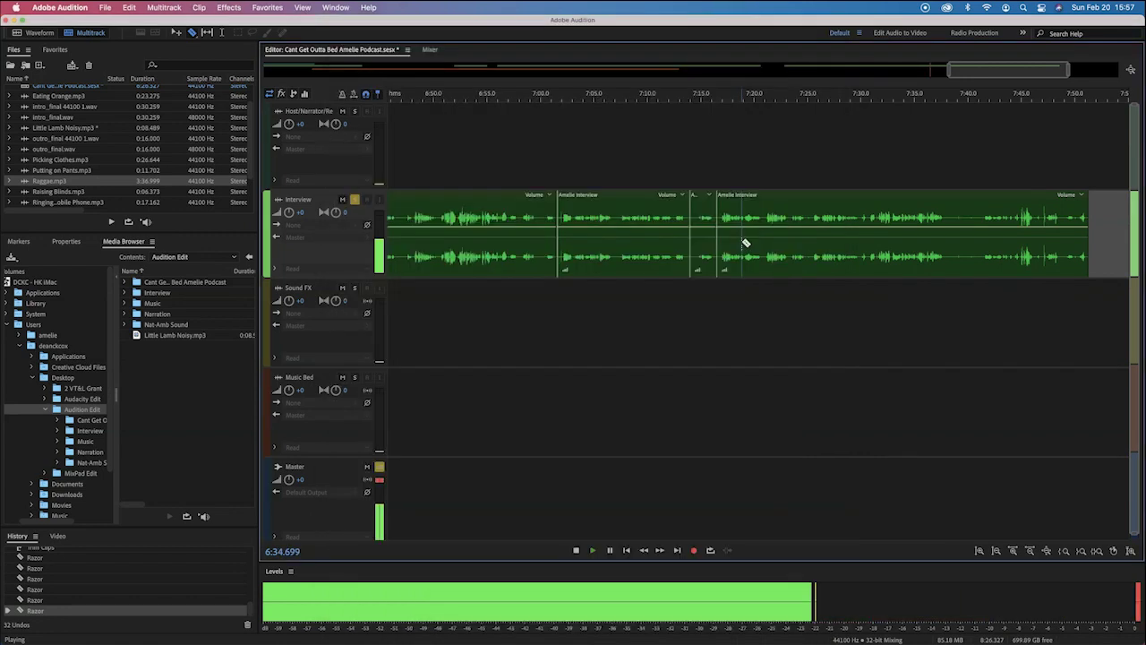
key(space)
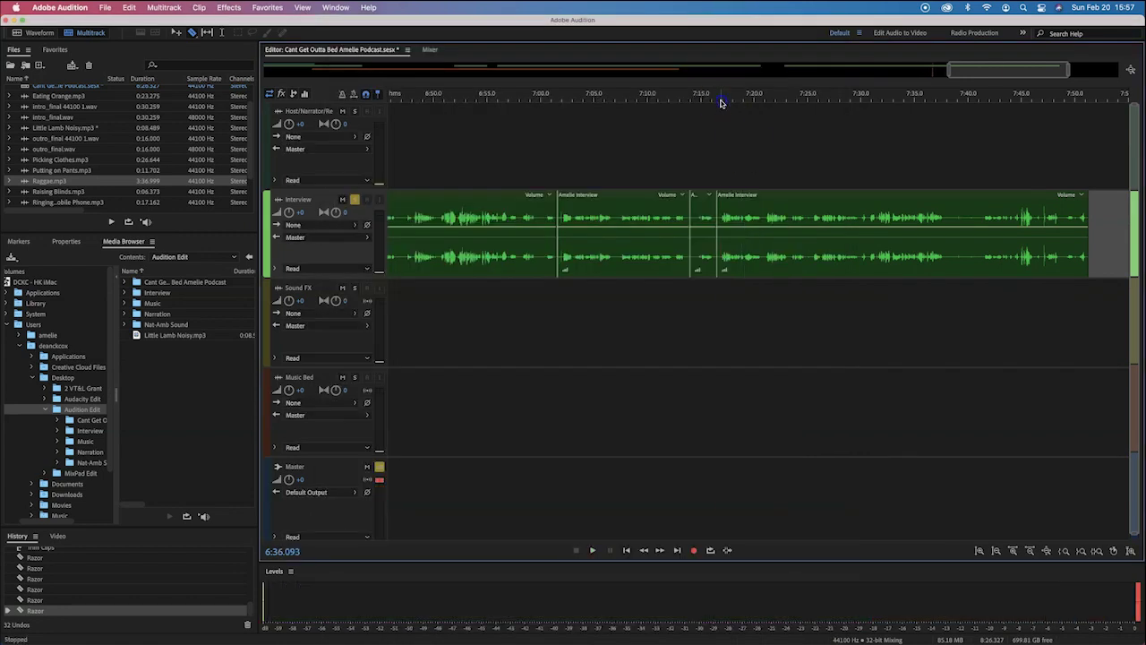
click(722, 102)
key(space)
key(super+Tab)
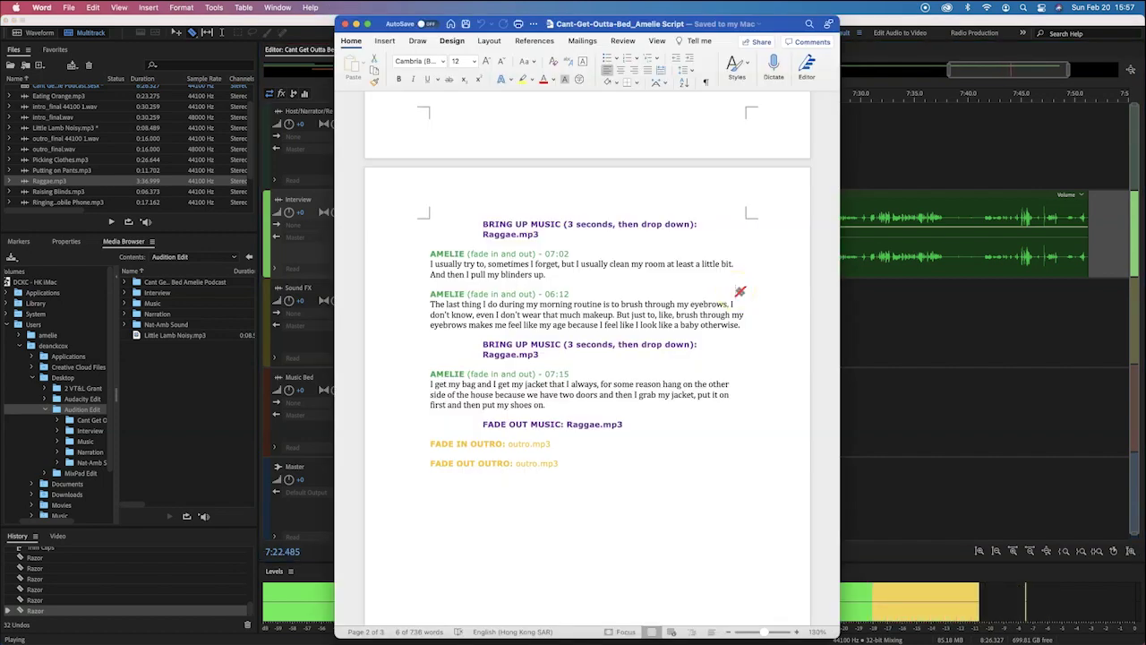
key(super+Tab)
key(super+Tab)
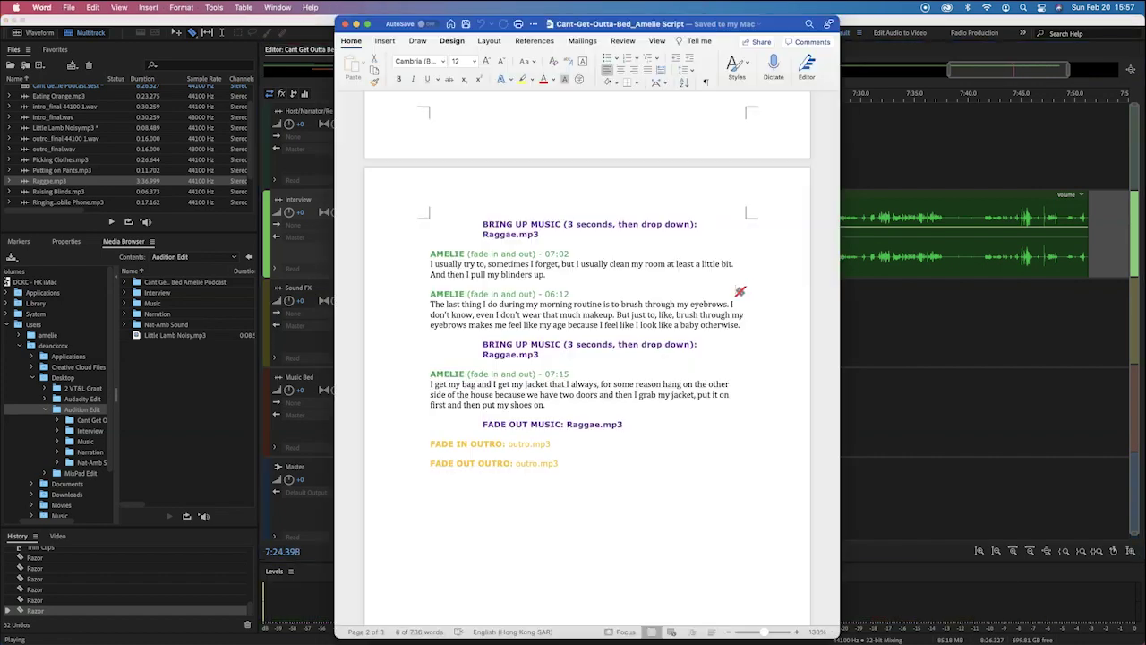
click(845, 274)
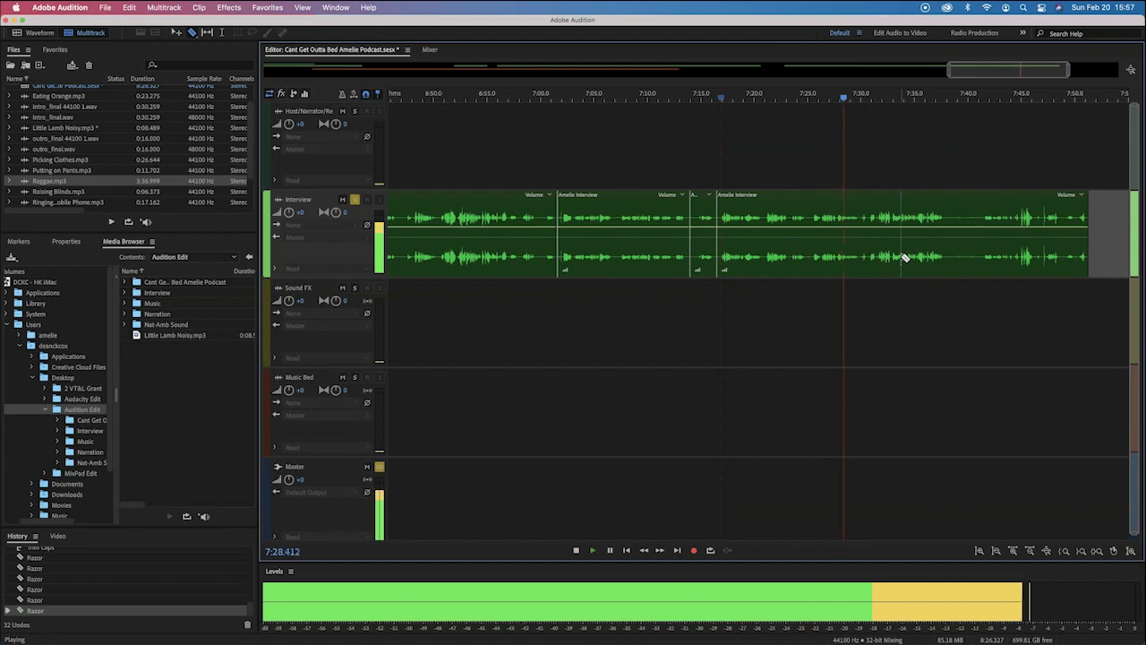
key(space)
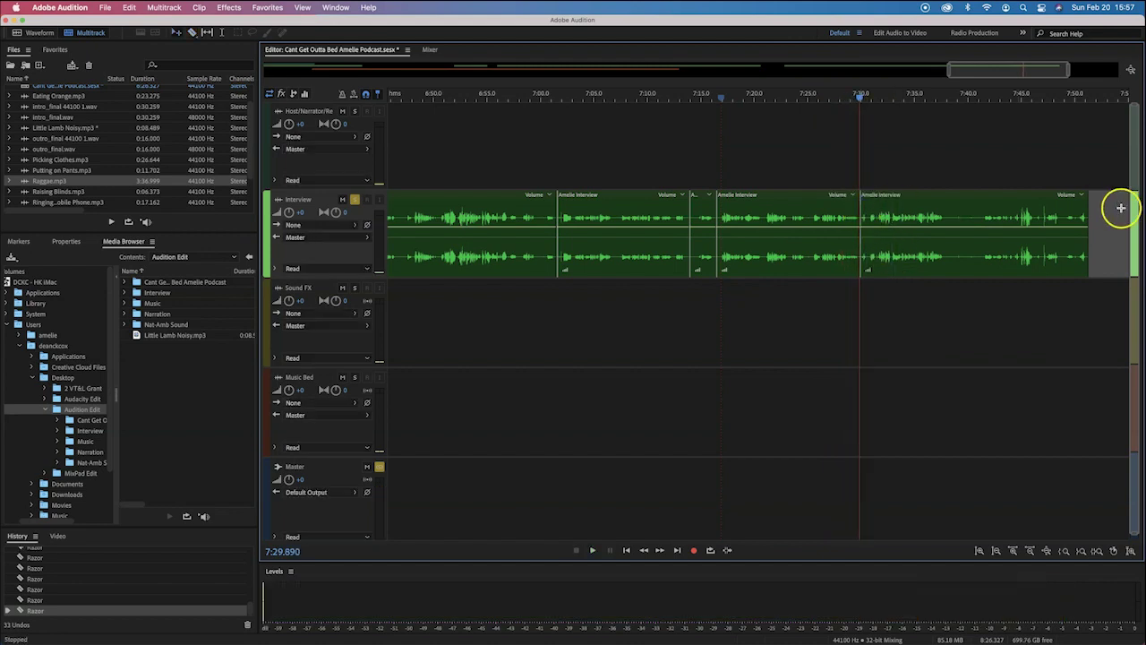
Delete the leftover interview clip after 7:30 and the short unused clip between about 7:14 and 7:16.
click(981, 198)
key(Delete)
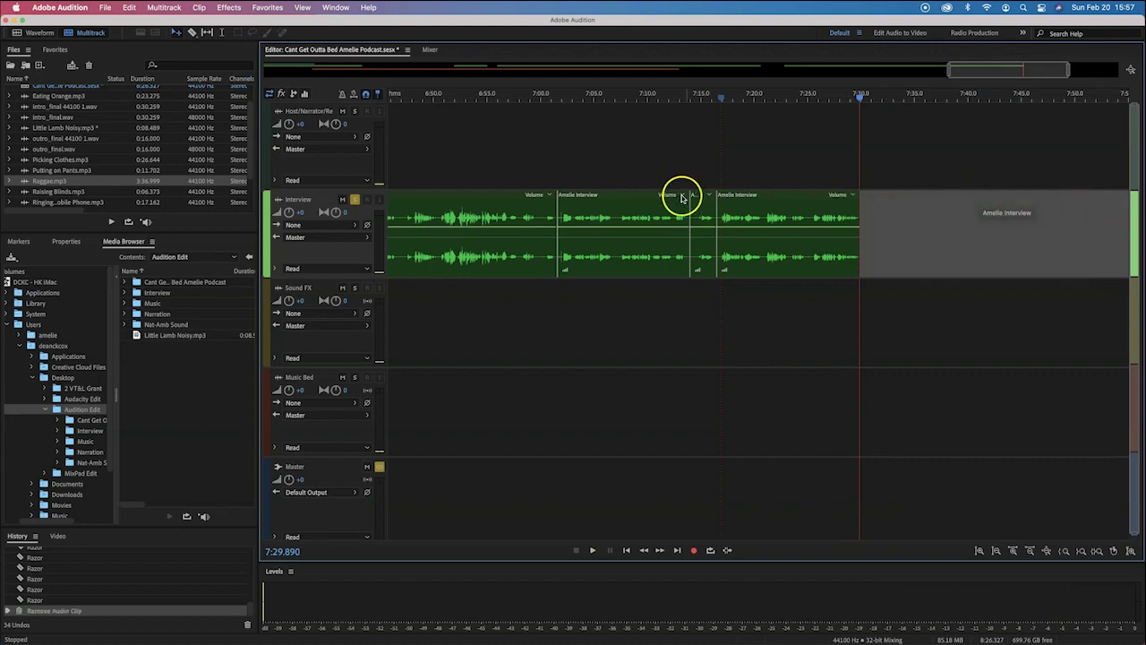
click(703, 198)
key(Delete)
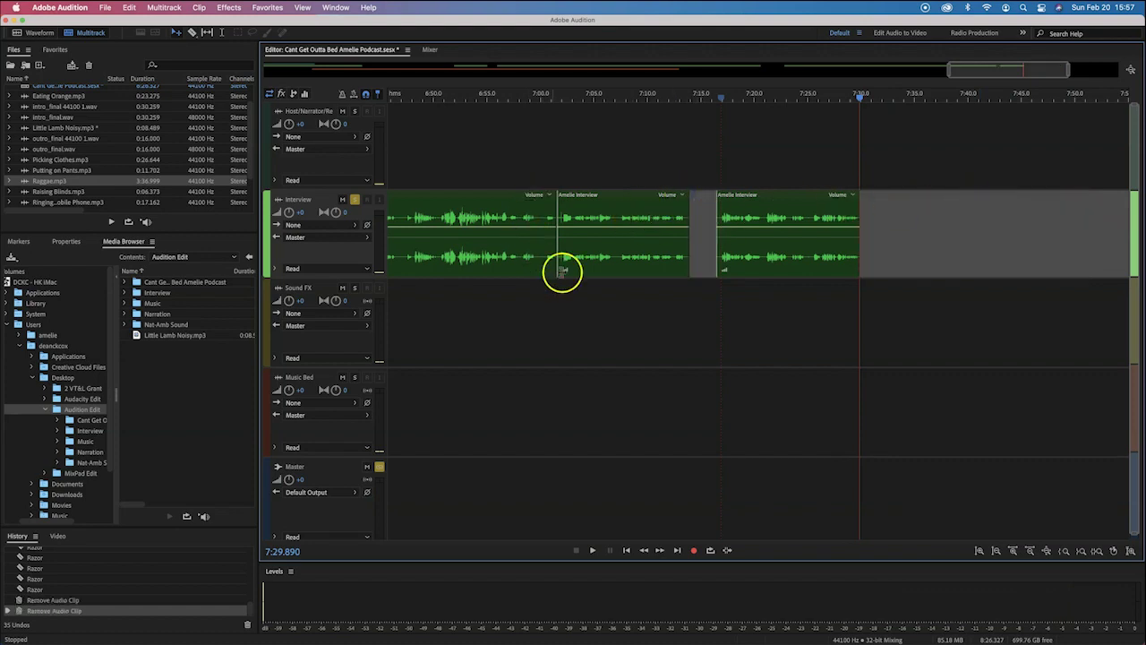
Delete the first interview clip, from the session start to about 0:48, and play the following clip from its beginning.
scroll(576, 277, left, 3)
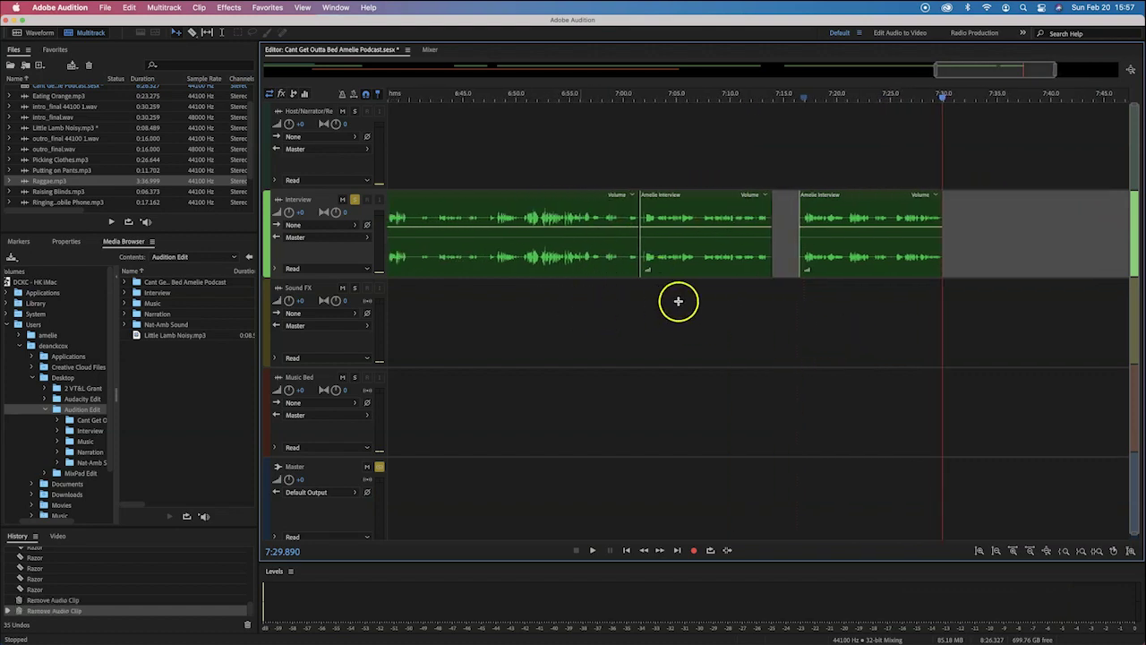
scroll(675, 296, left, 4)
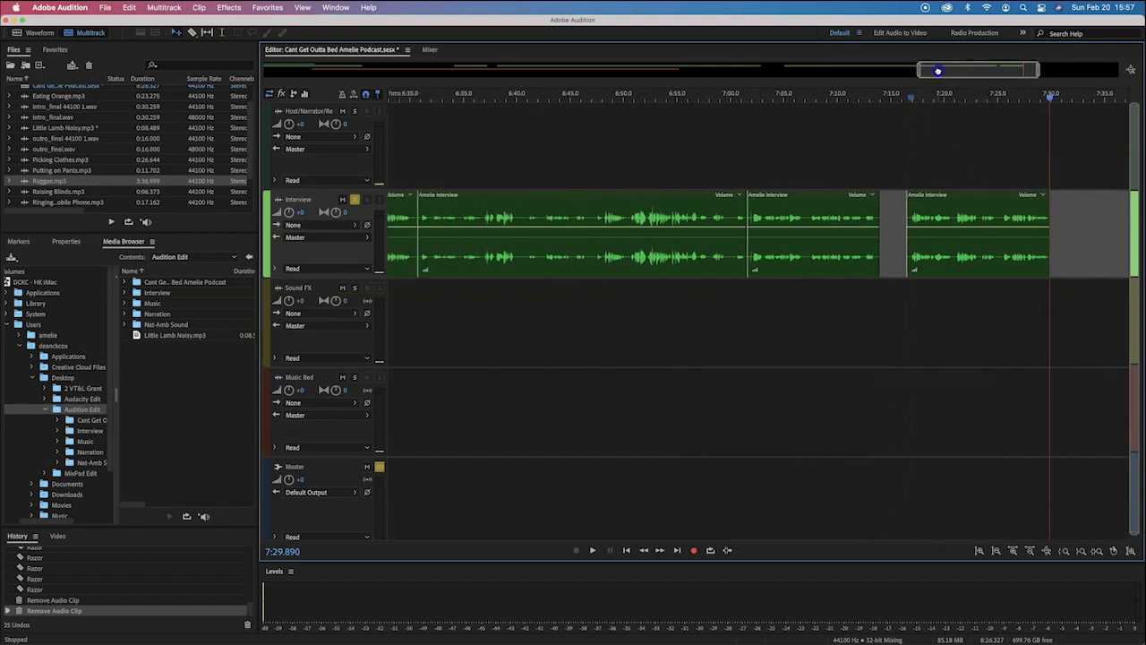
drag(938, 71, 284, 71)
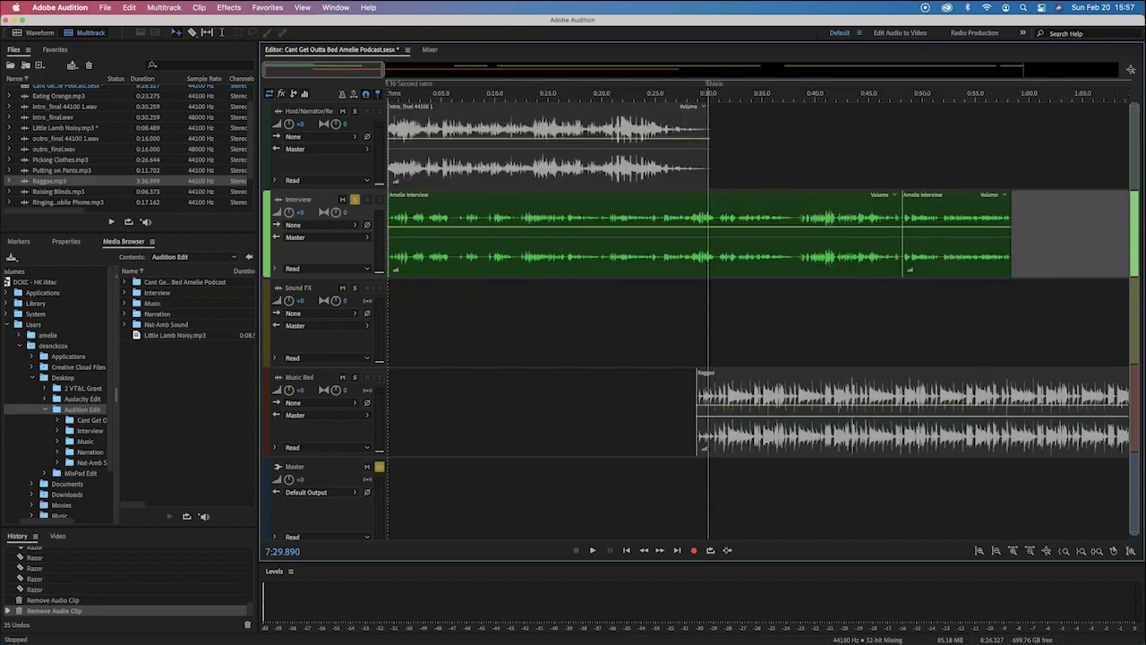
click(632, 197)
key(Delete)
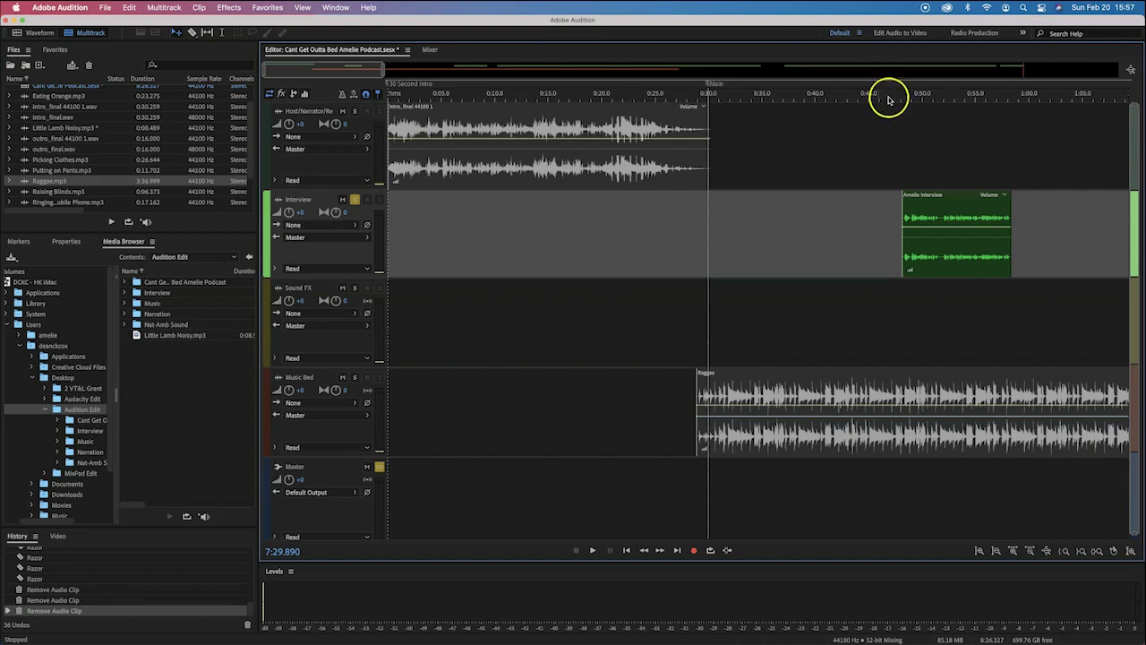
key(space)
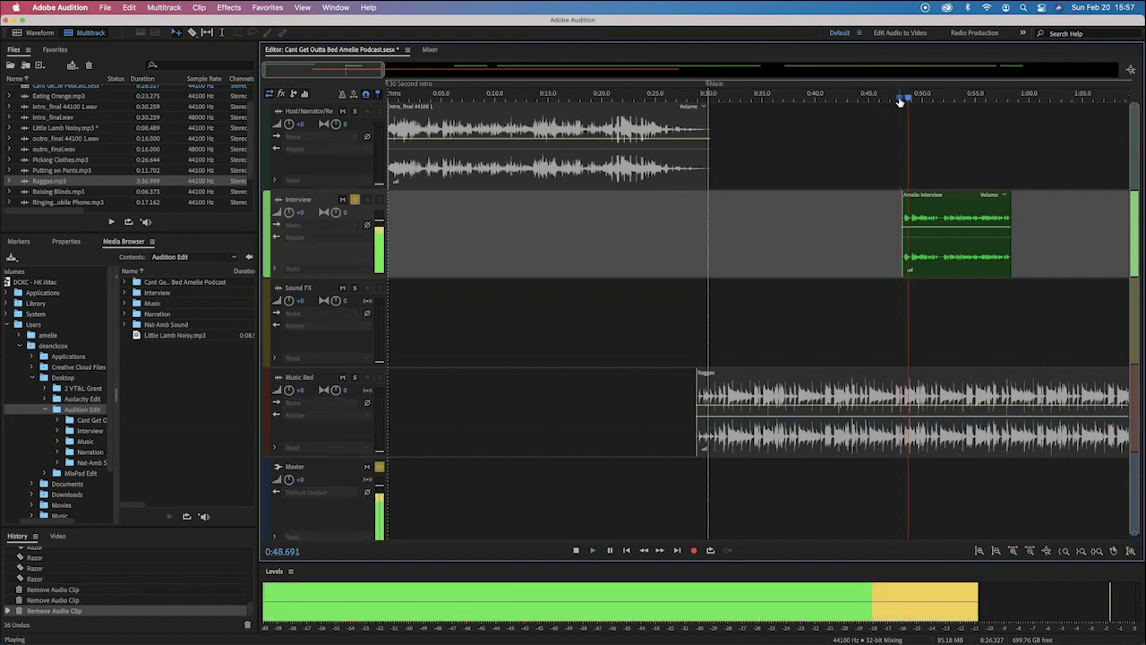
Stop playback, check the script's opening order, and move the name-and-age interview clip from about 0:48 to about 1:11.
key(space)
key(super+Tab)
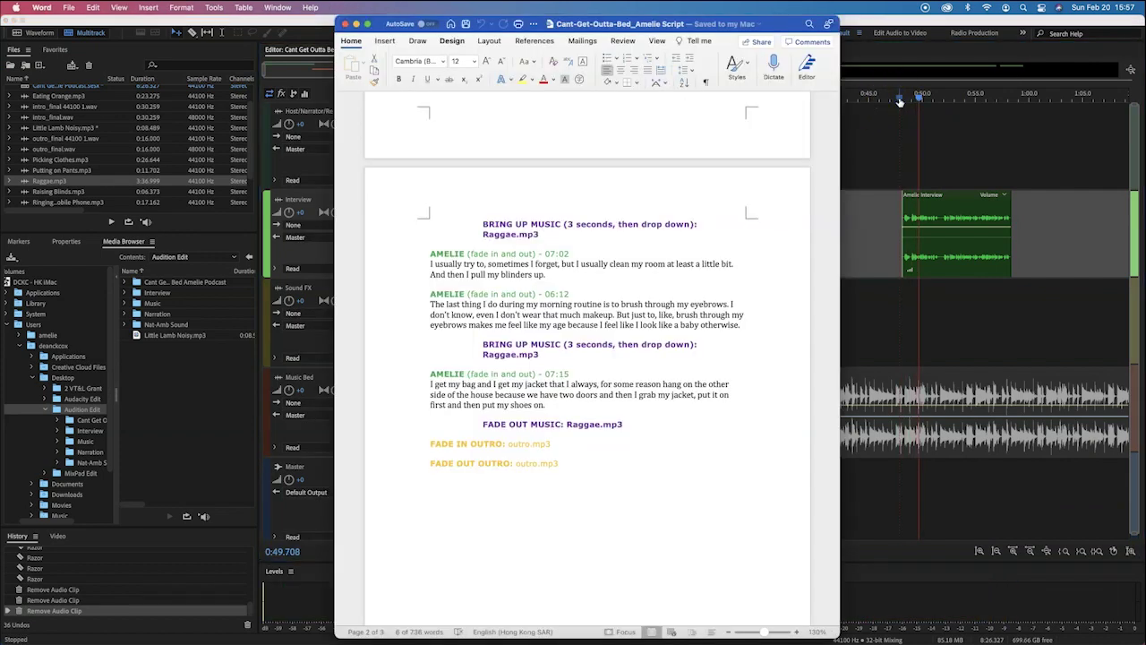
scroll(504, 272, up, 10)
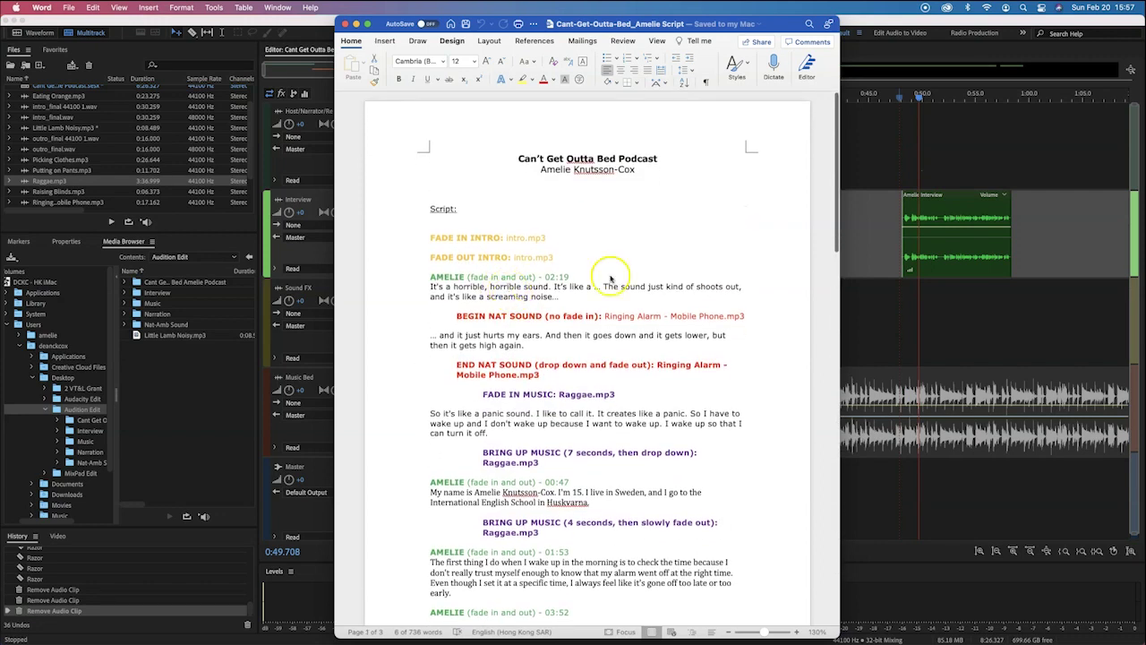
click(869, 220)
scroll(875, 229, right, 10)
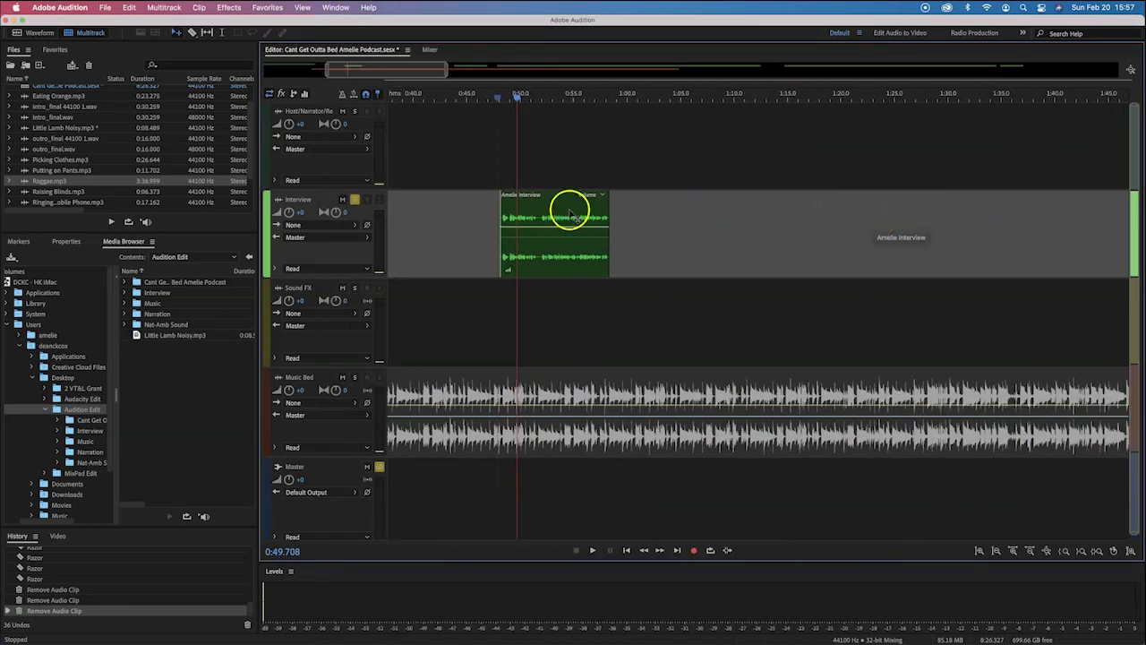
drag(593, 199, 796, 217)
scroll(993, 180, right, 5)
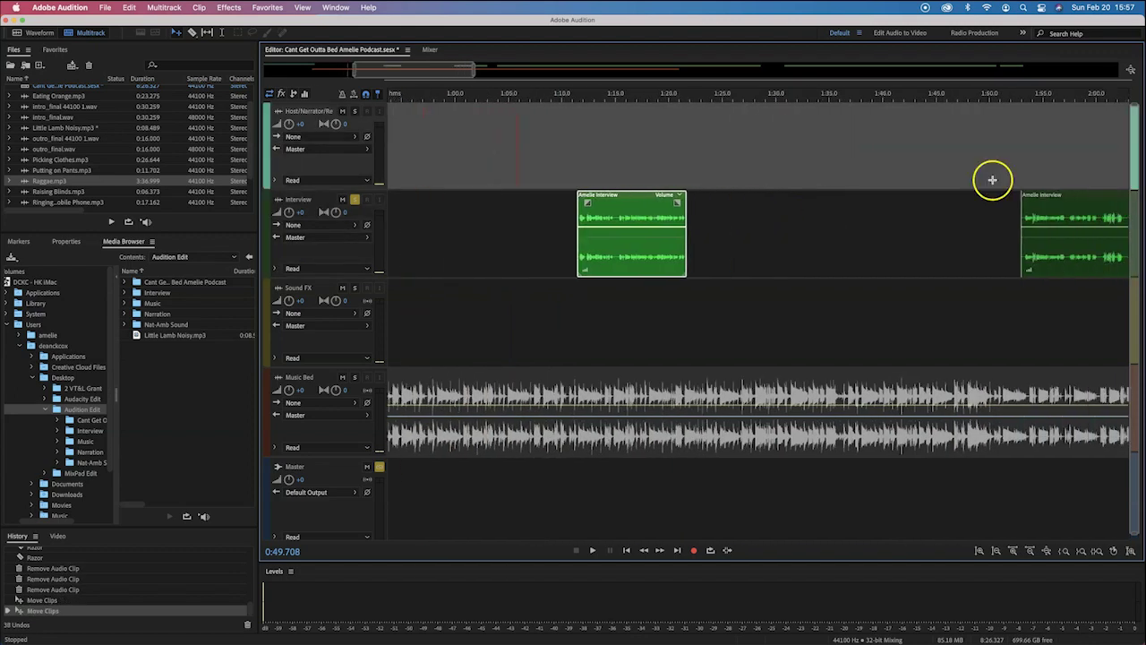
Move the 2:19 alarm-sound interview clip to about 0:31, just after the intro, and shift the name-and-age clip to about 1:10.
scroll(993, 180, right, 2)
scroll(1054, 203, right, 7)
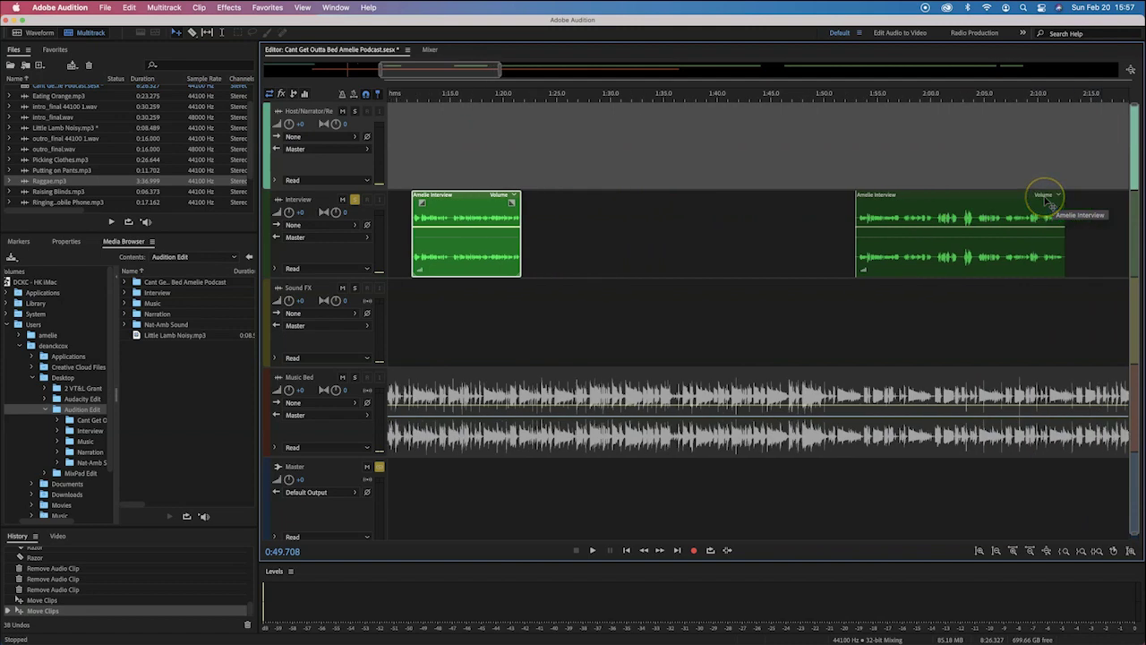
drag(1069, 199, 769, 230)
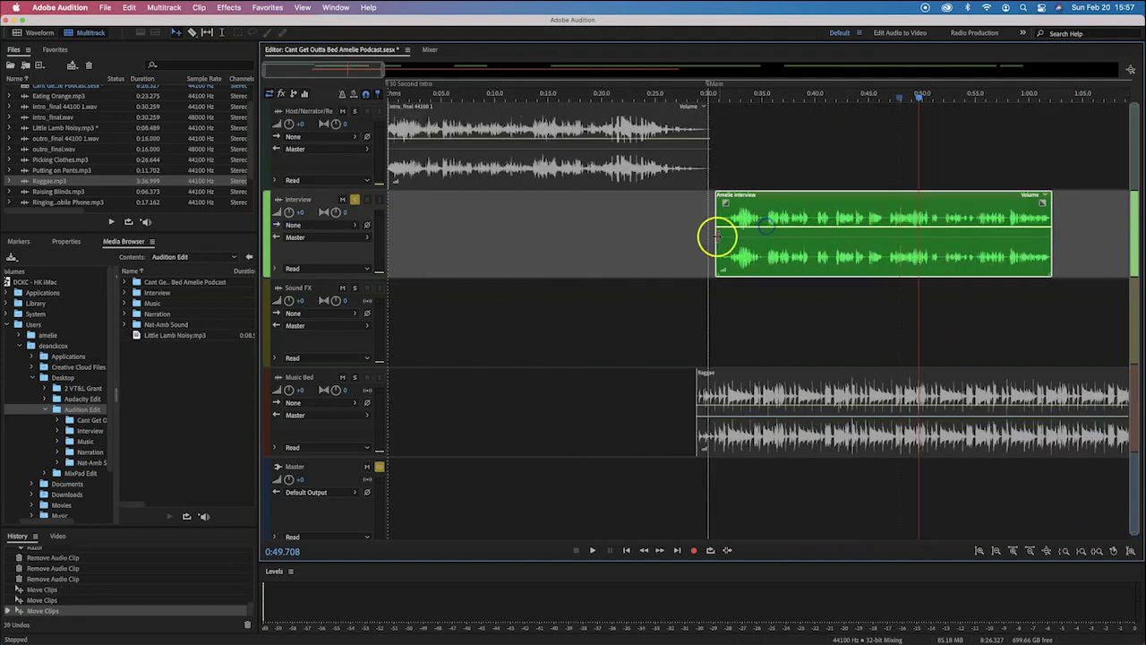
scroll(699, 236, right, 8)
scroll(704, 236, right, 1)
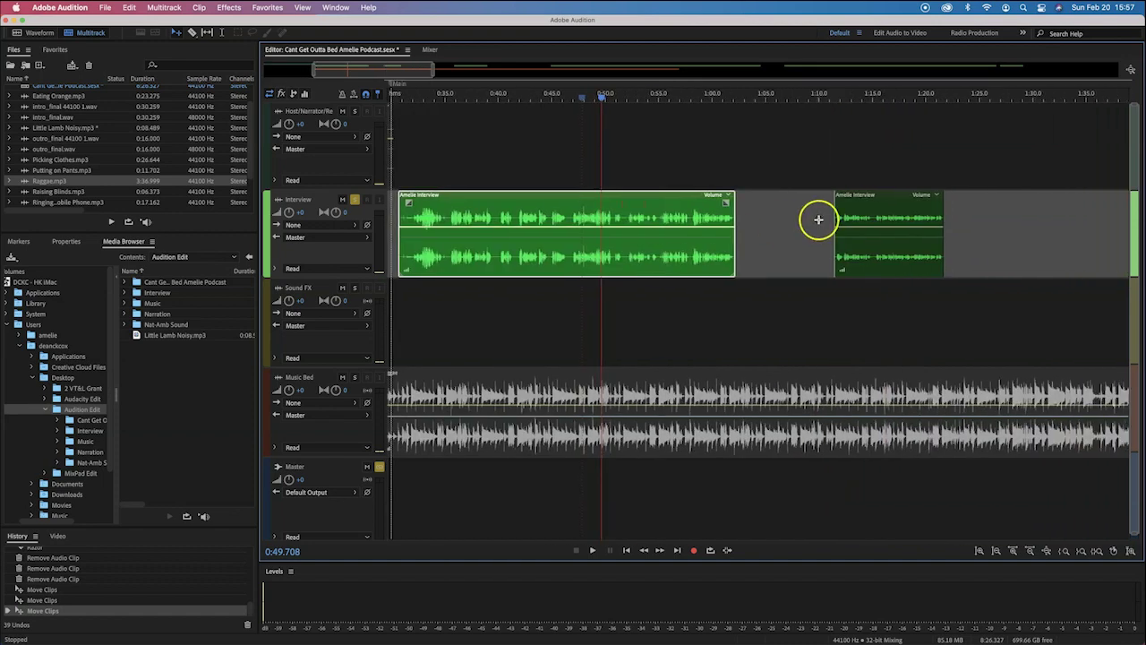
drag(893, 197, 877, 198)
Check the script for the 01:53 passage and move its interview clip earlier, to about 1:28.
key(super+Tab)
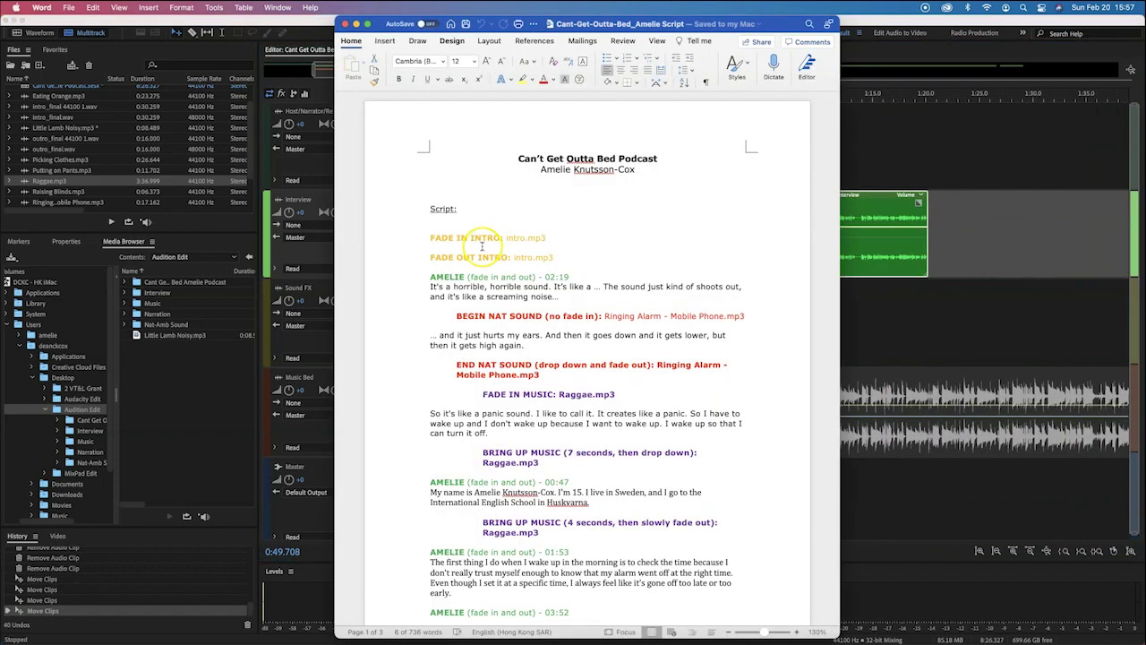
scroll(482, 244, down, 8)
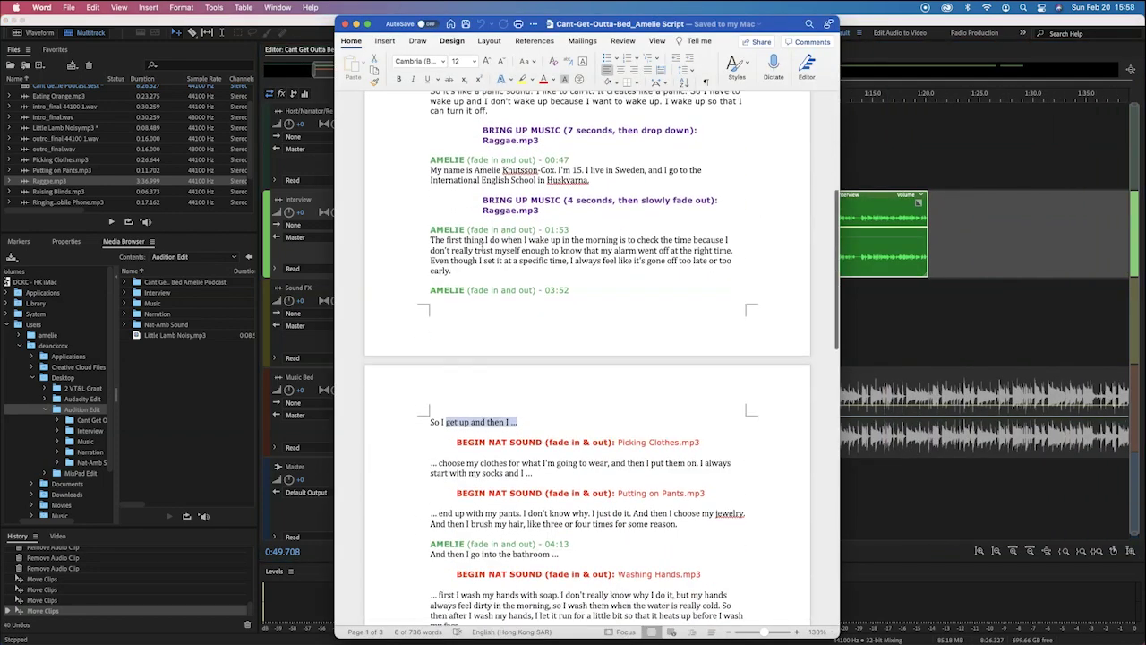
scroll(483, 241, down, 1)
key(super+Tab)
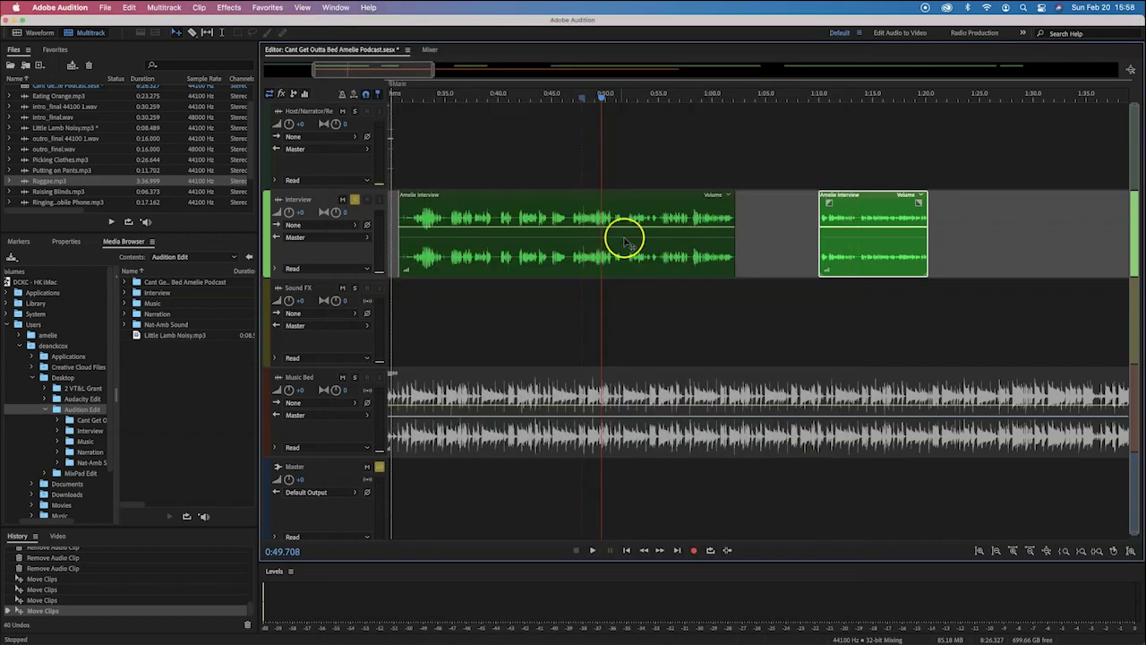
scroll(622, 238, right, 10)
scroll(880, 196, right, 1)
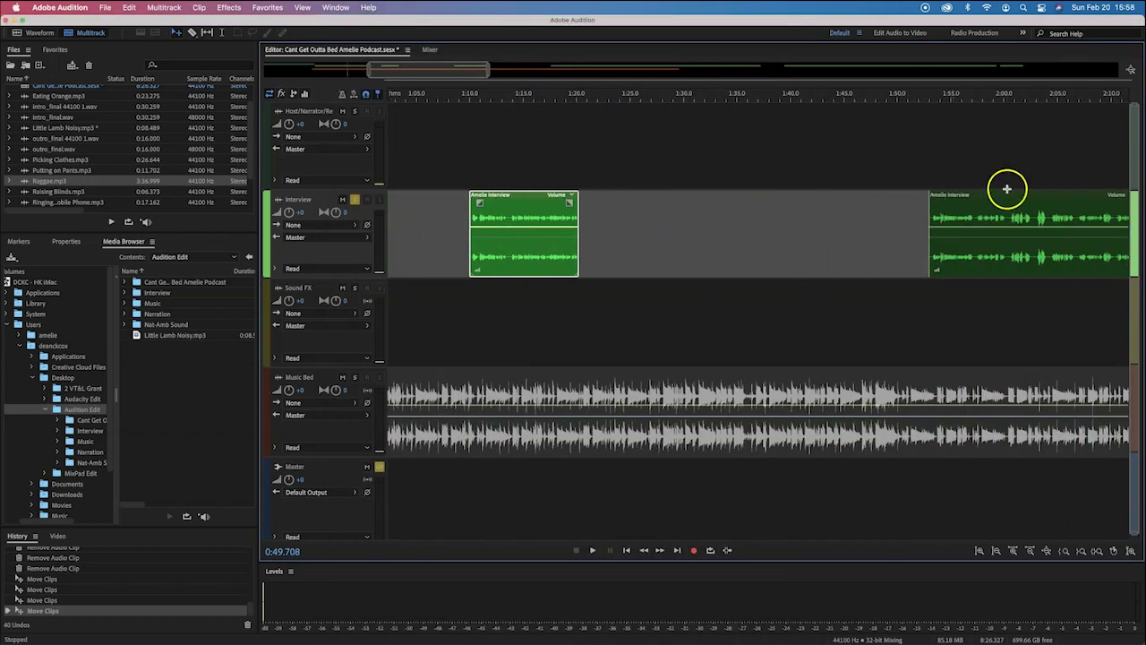
drag(1006, 197, 755, 201)
Check the script's 03:52 and 04:13 passages and move the long interview clip starting at 2:50 onto the Host/Narrator track at about 3:02.
key(super+Tab)
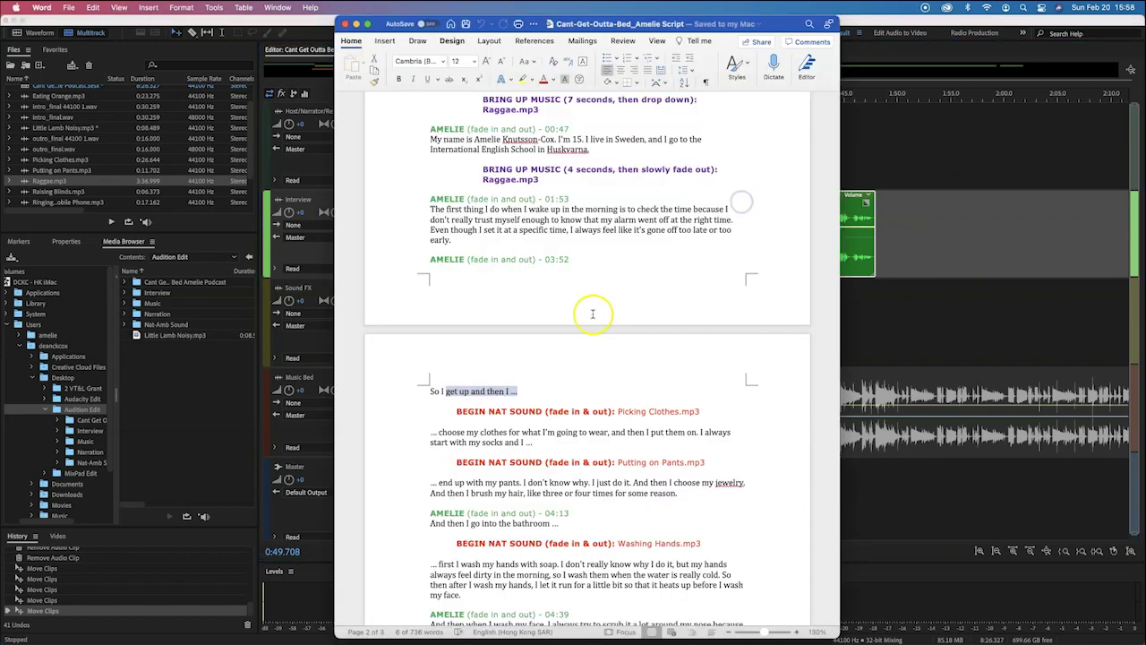
scroll(593, 314, down, 5)
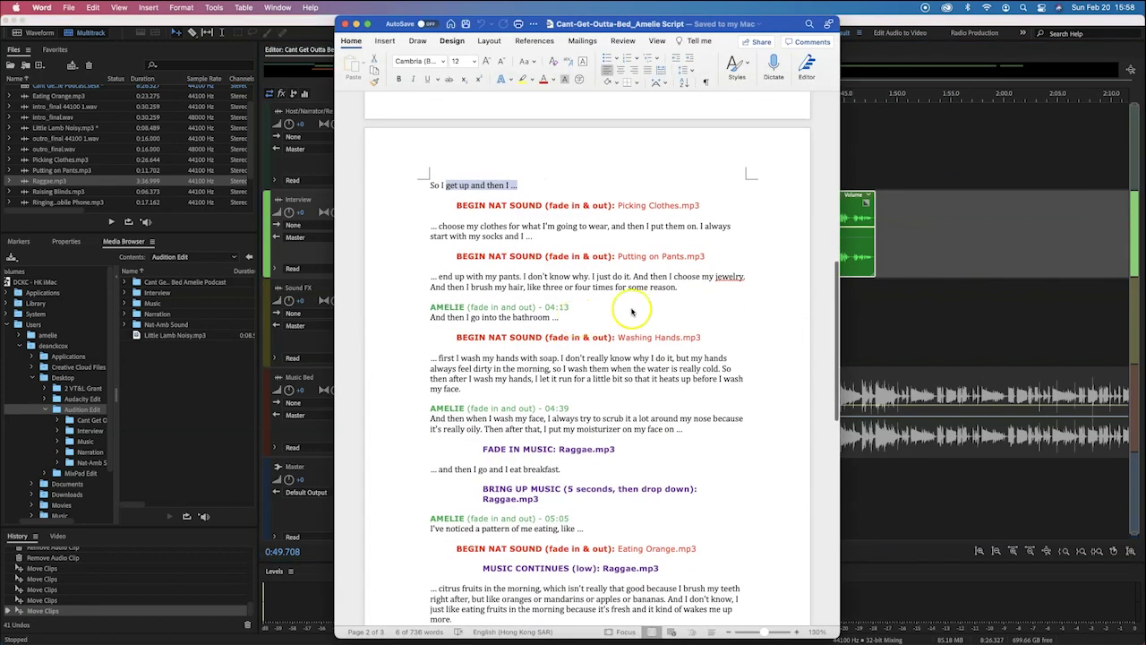
key(super+Tab)
scroll(1005, 155, right, 10)
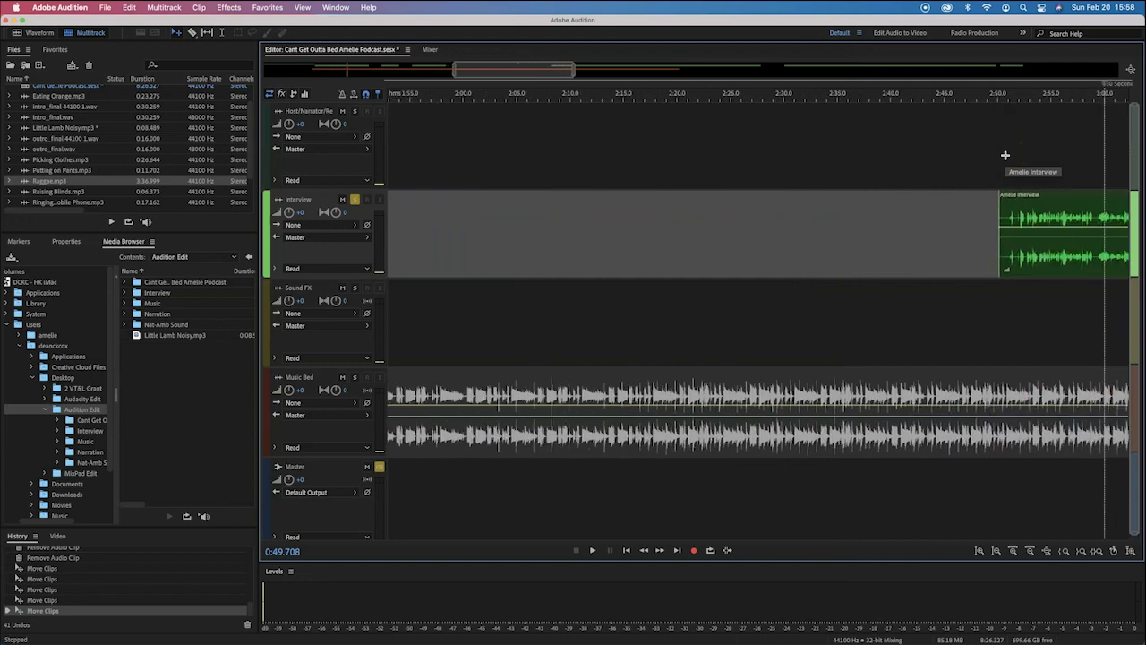
scroll(1005, 155, right, 10)
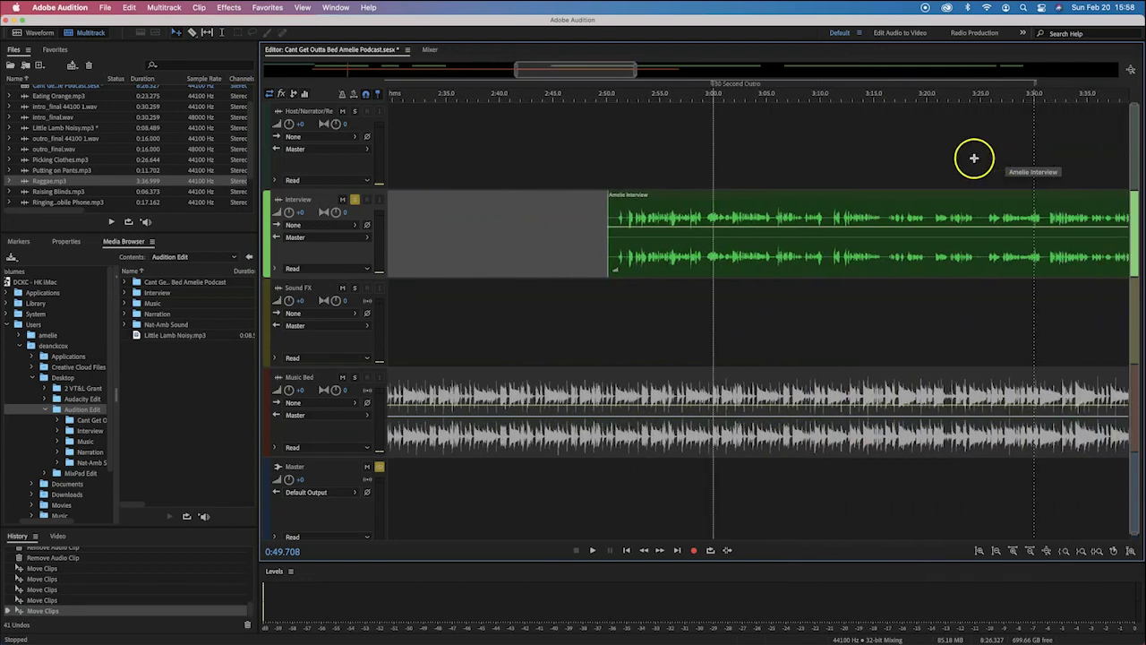
scroll(974, 158, right, 8)
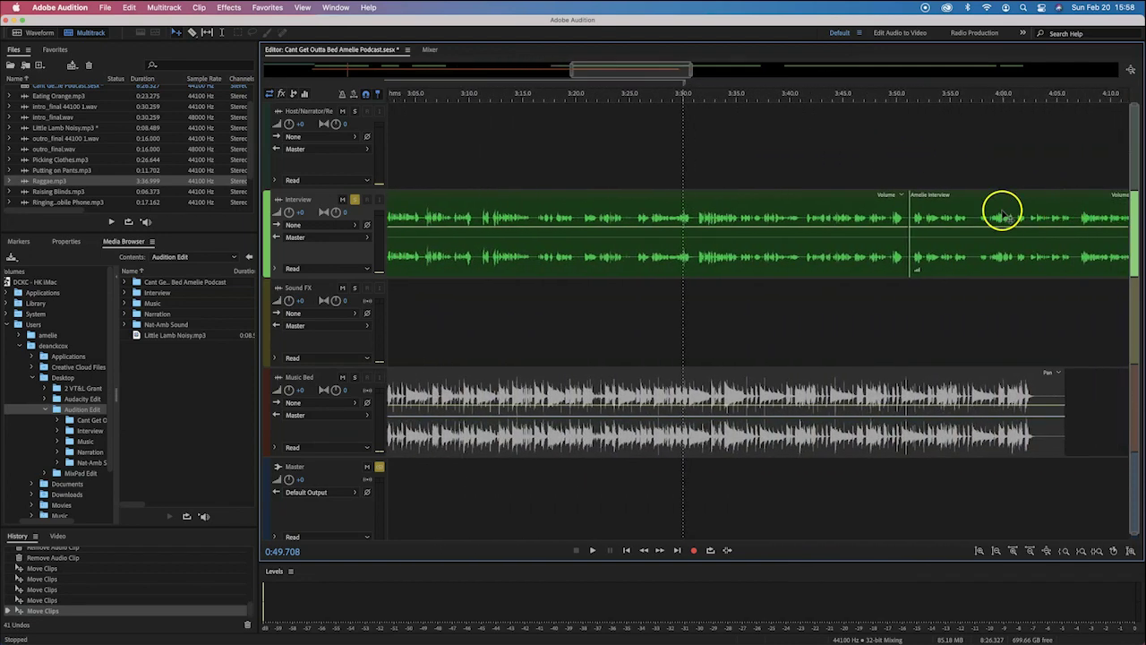
scroll(1011, 197, right, 4)
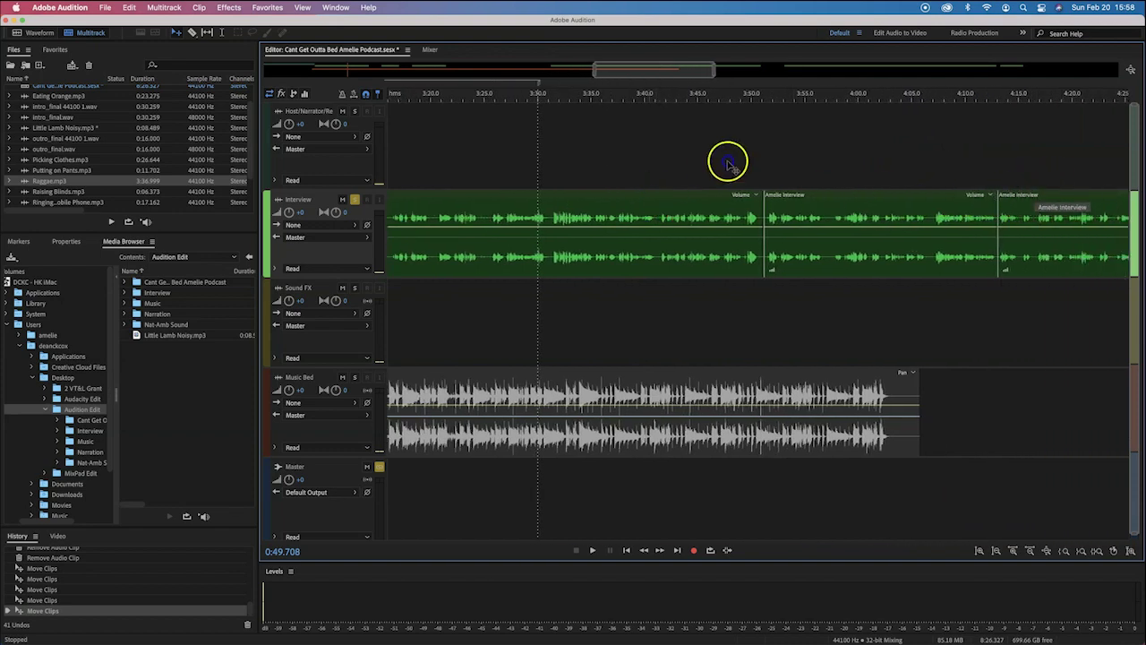
drag(727, 162, 775, 143)
Move the interview clip starting at 4:13 to about 1:54, after the 01:53 passage's clip.
scroll(299, 243, left, 20)
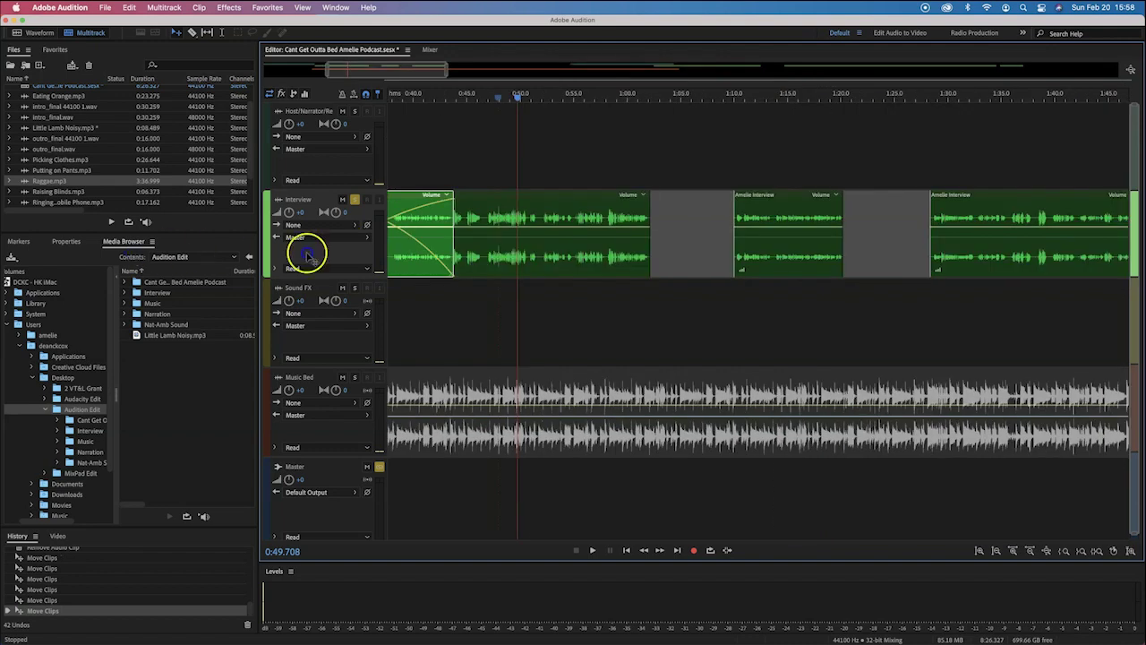
scroll(758, 322, right, 10)
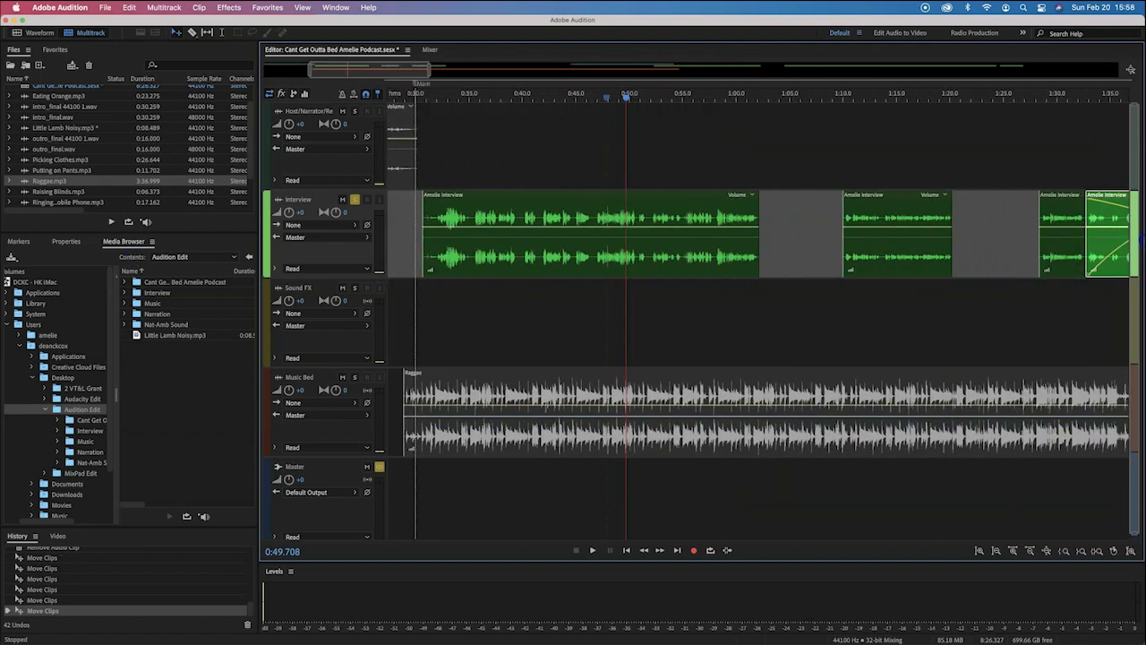
scroll(911, 239, right, 11)
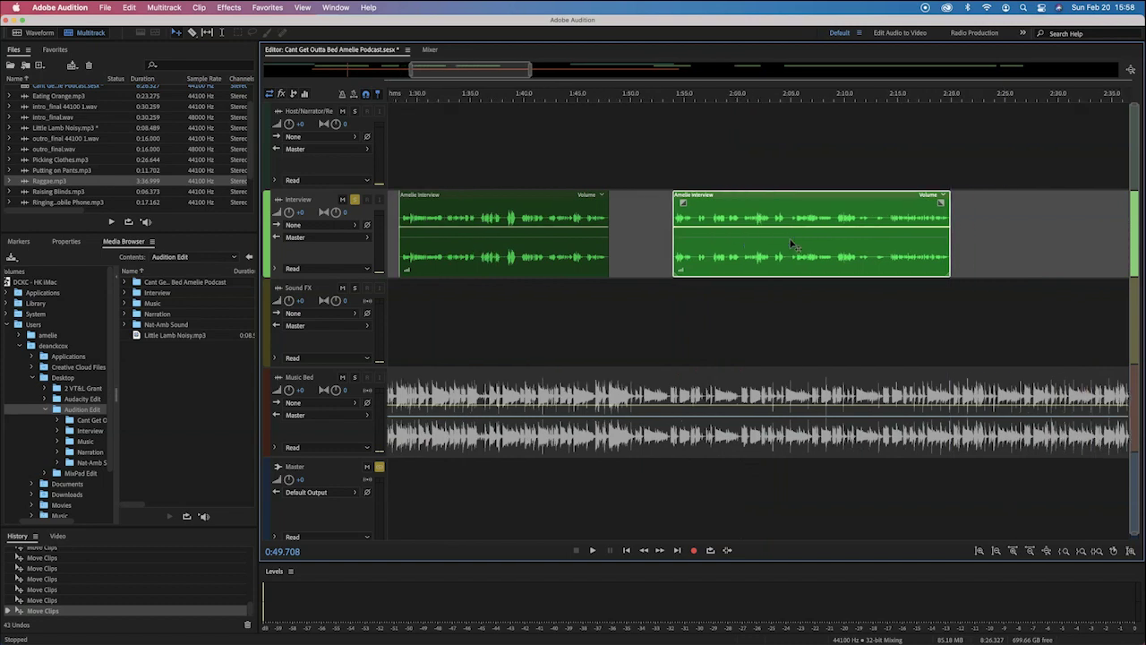
Check the script's 04:13 and 04:39 passages and move the interview clip starting at 4:39 to about 2:29.
key(super+Tab)
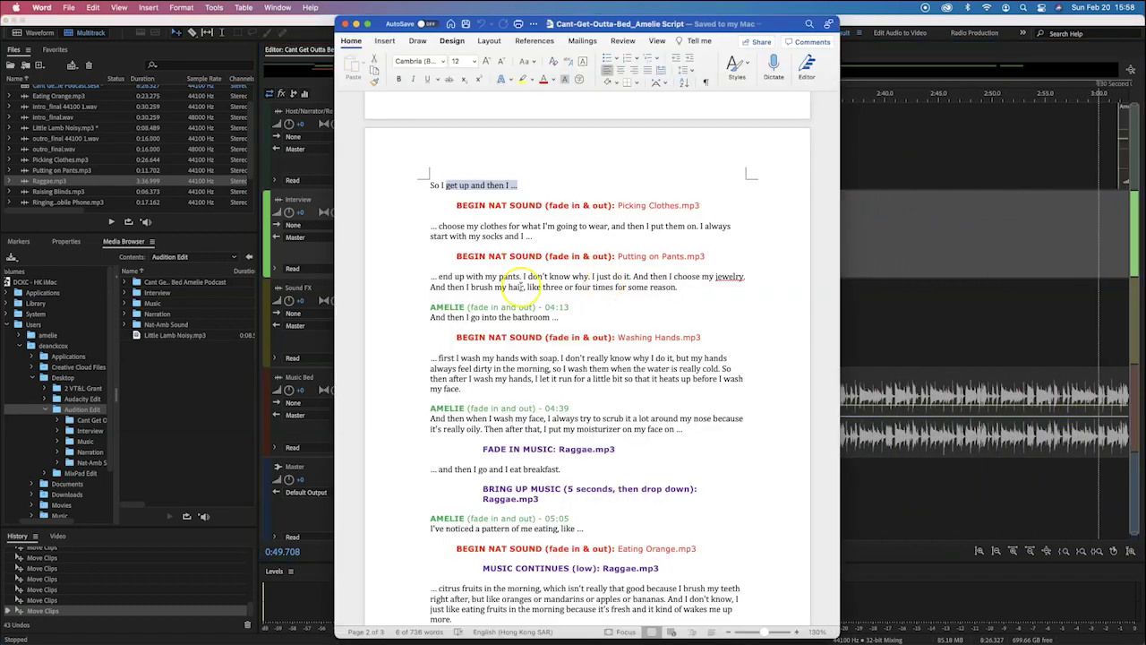
scroll(662, 348, down, 3)
scroll(663, 348, up, 2)
click(937, 225)
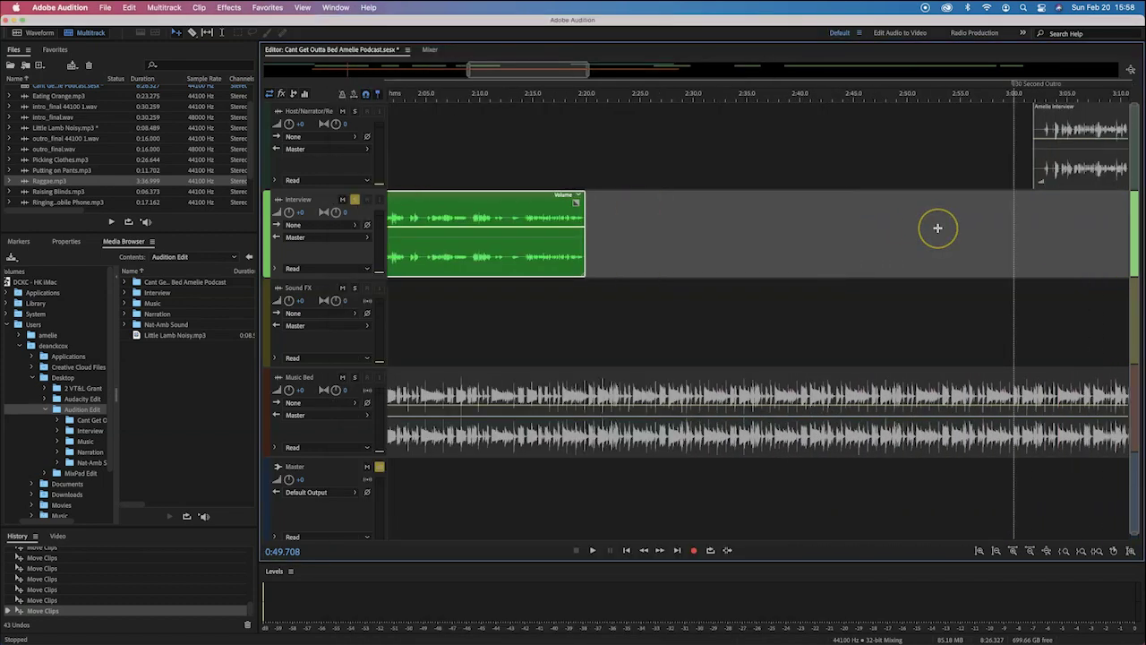
scroll(938, 228, right, 10)
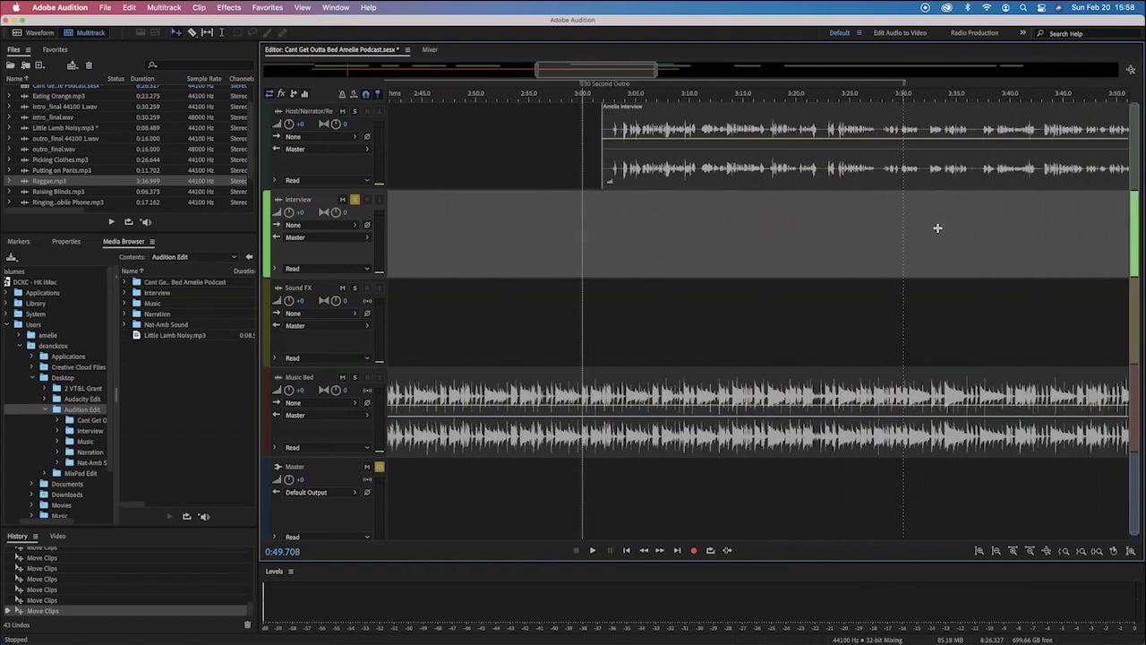
scroll(937, 227, right, 6)
click(985, 210)
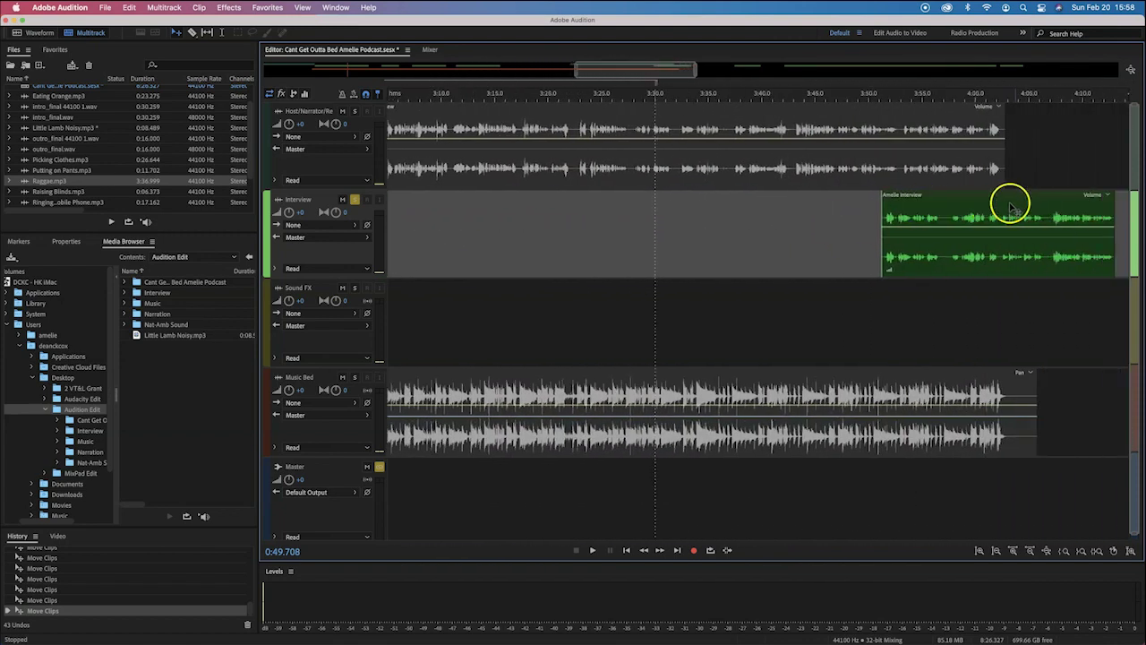
scroll(1010, 208, right, 2)
scroll(1004, 206, right, 7)
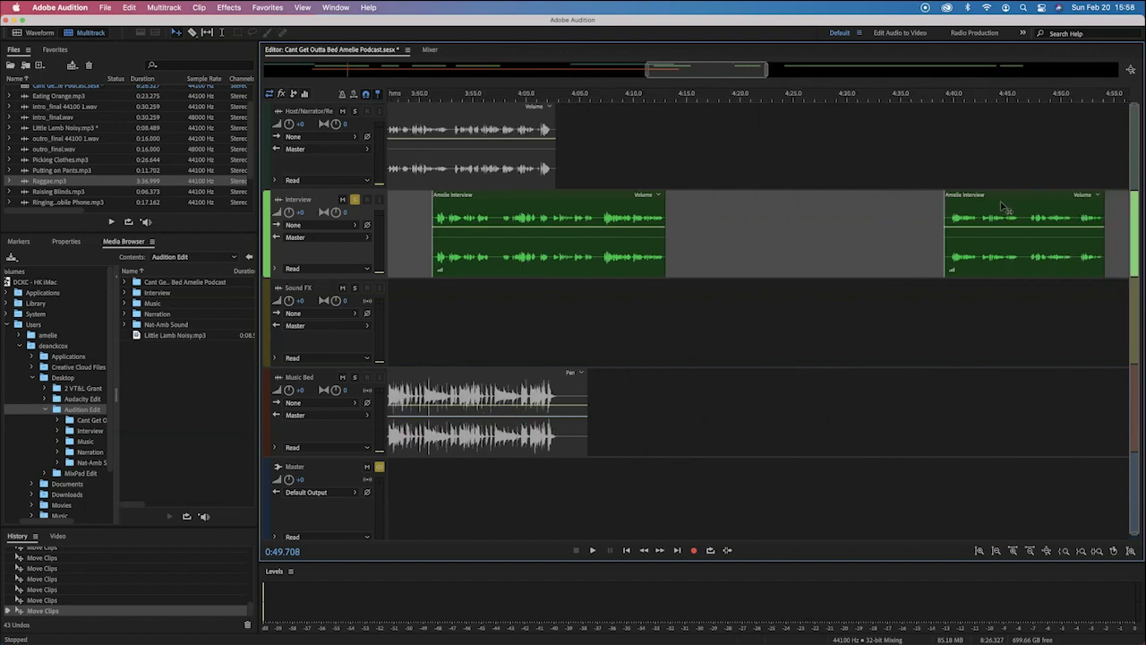
scroll(983, 200, left, 20)
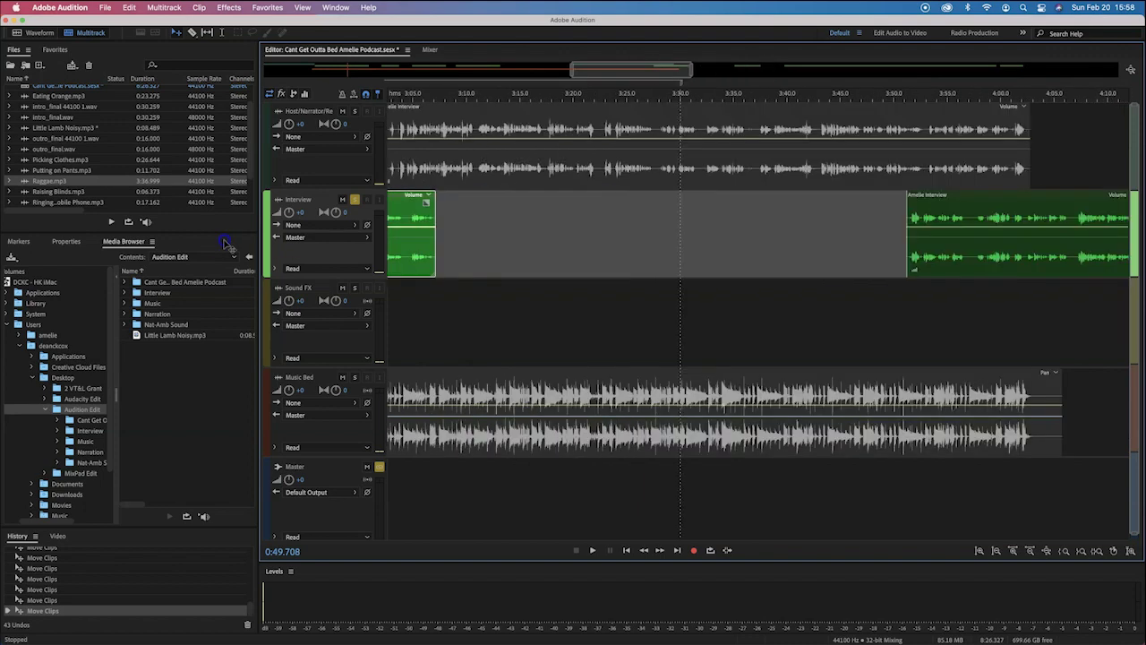
scroll(1141, 216, right, 10)
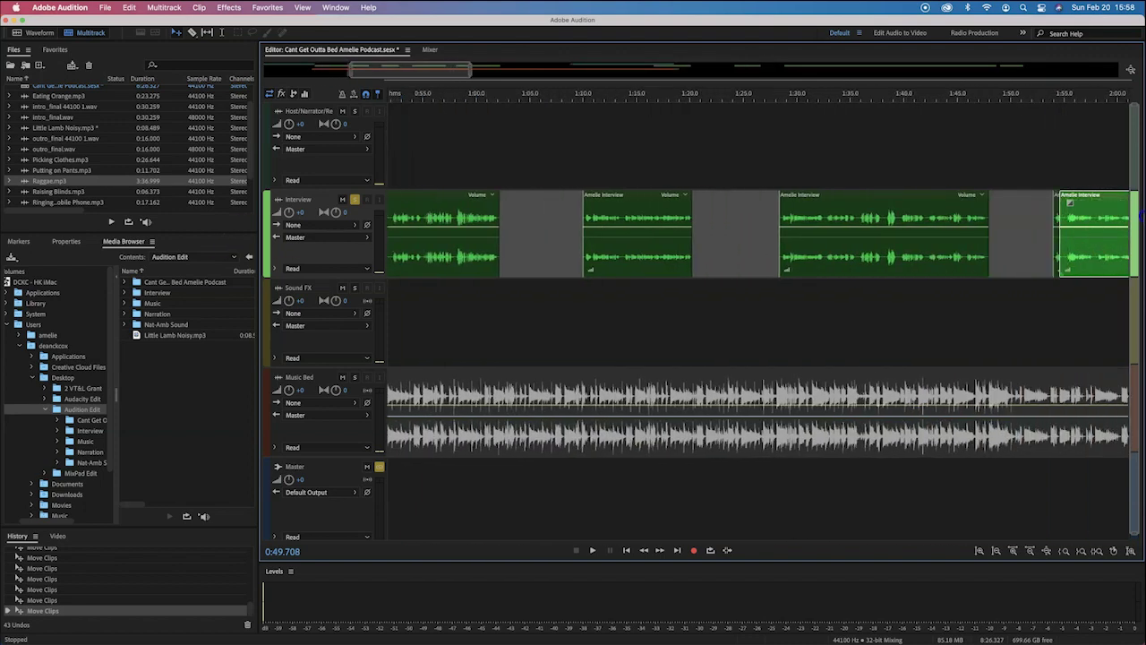
drag(1073, 215, 783, 221)
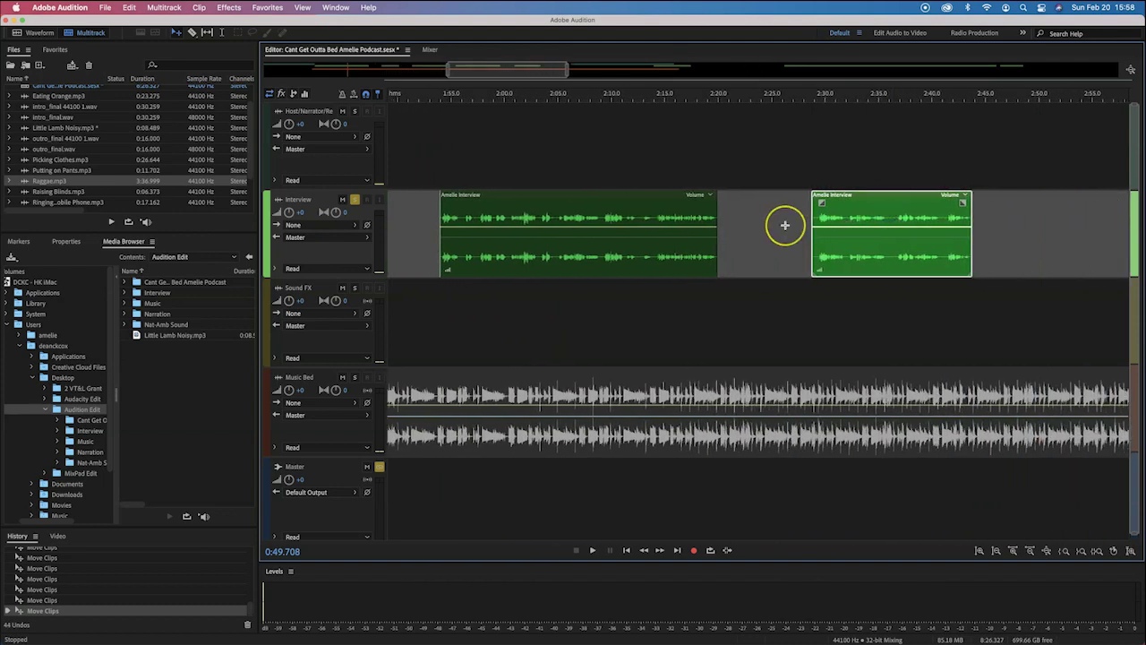
Check the script around the 05:05 passage, then solo the Host/Narrator track instead of the Interview track.
scroll(784, 224, right, 6)
scroll(785, 225, right, 3)
key(super+Tab)
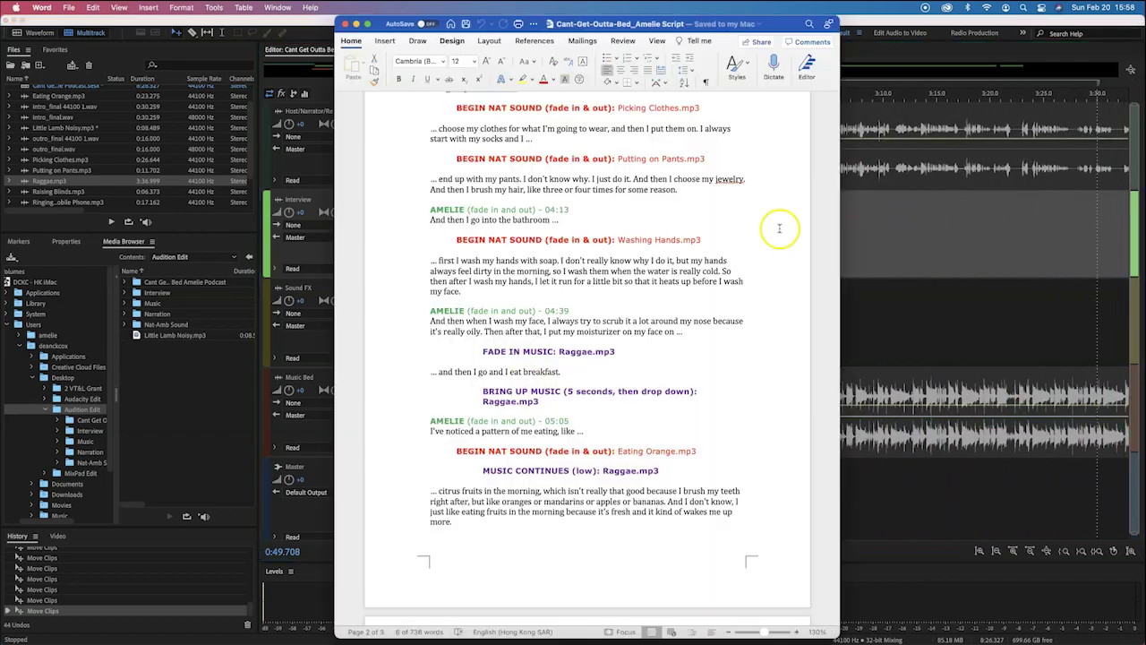
scroll(531, 321, down, 5)
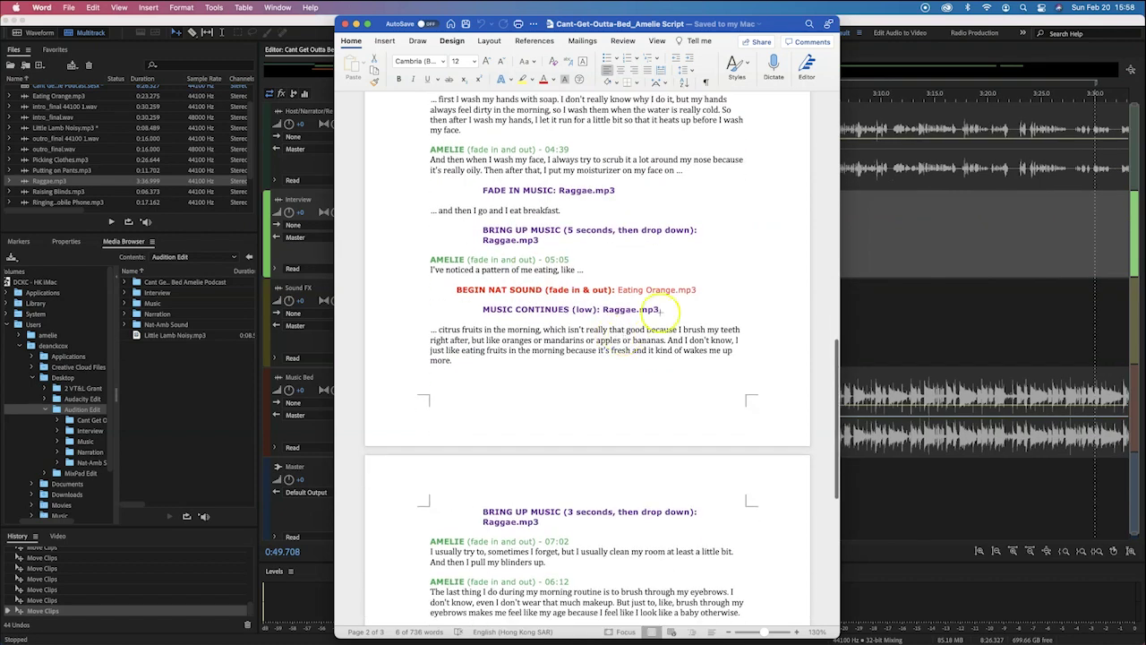
key(super+Tab)
scroll(737, 236, right, 5)
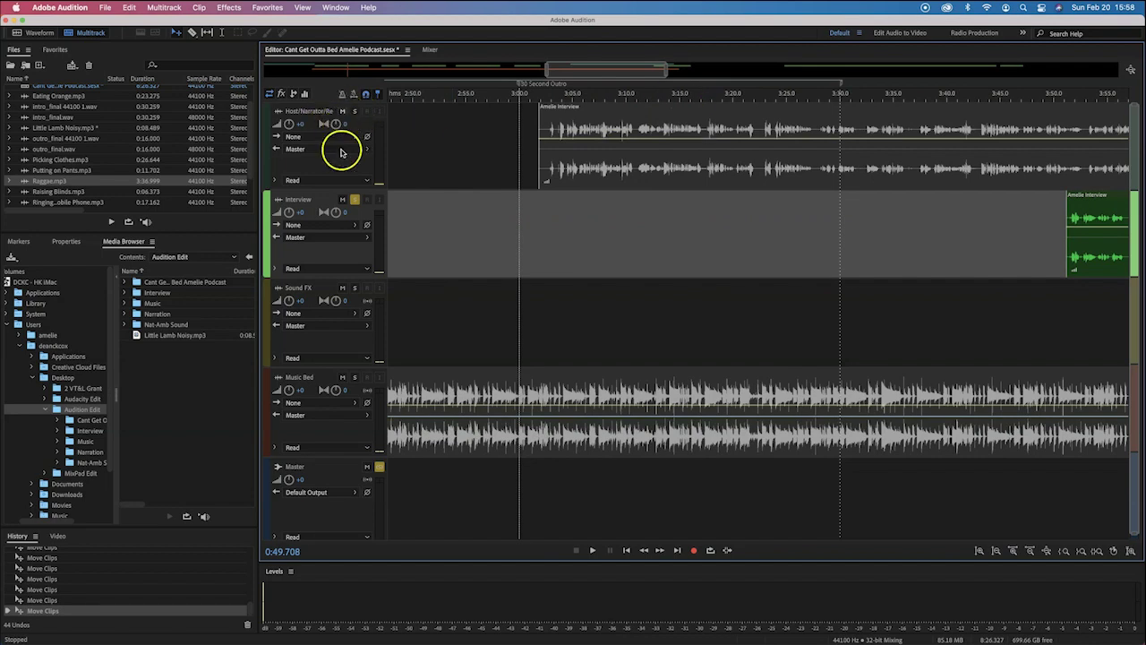
click(355, 201)
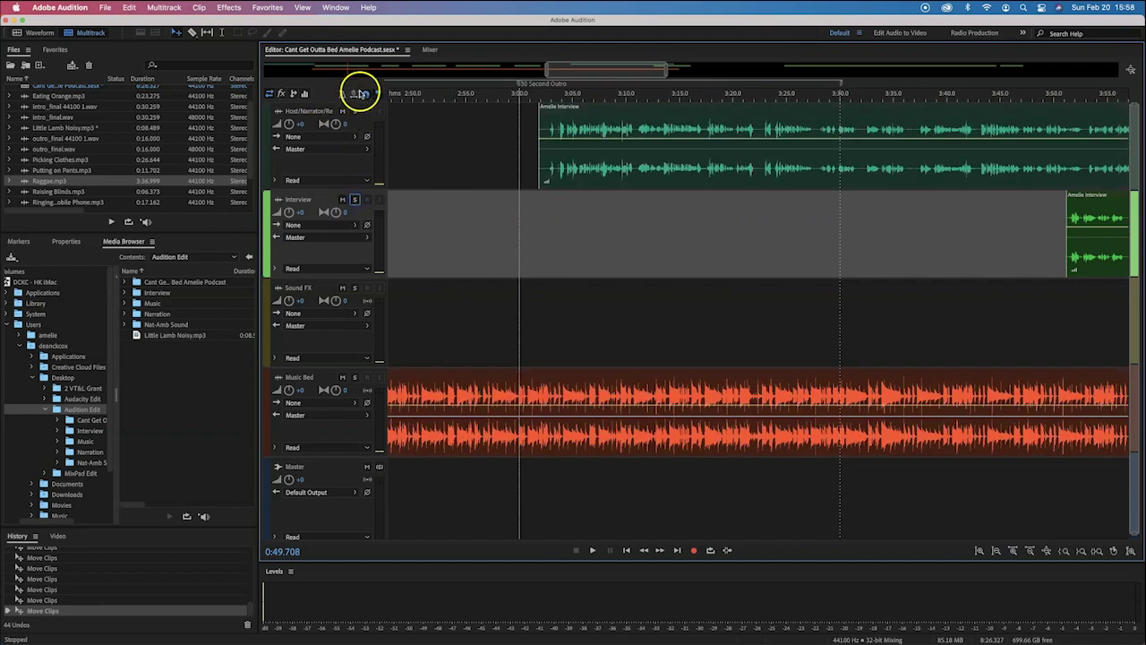
click(355, 111)
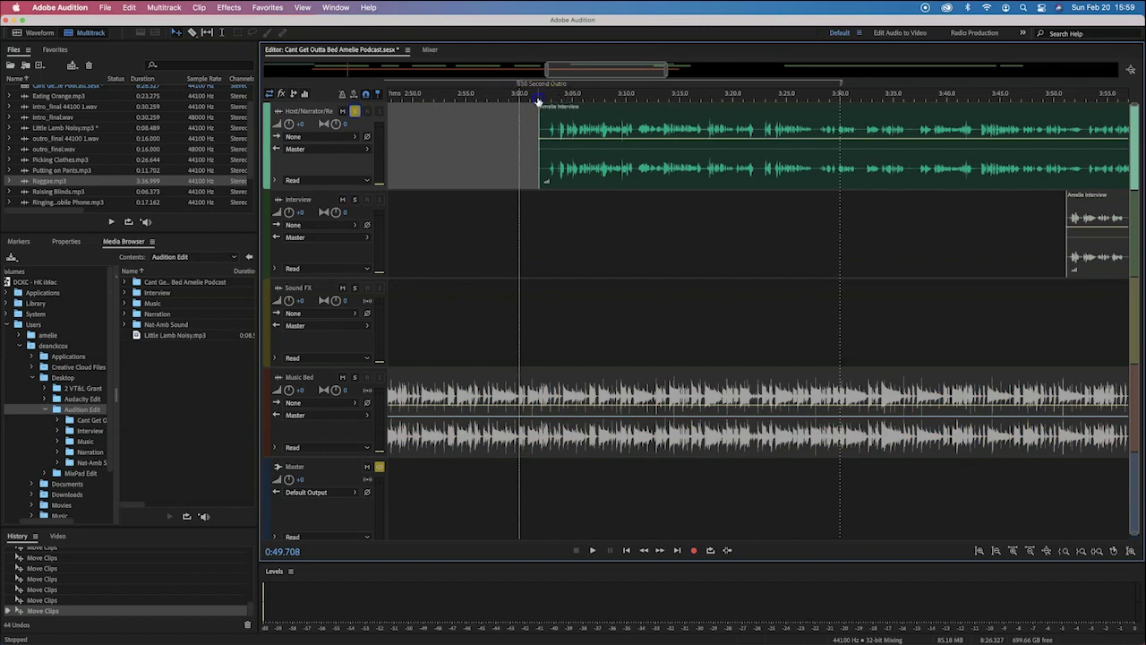
Play the beginning of the interview clip at about 3:02 on the Host/Narrator track and delete that clip.
click(537, 102)
key(space)
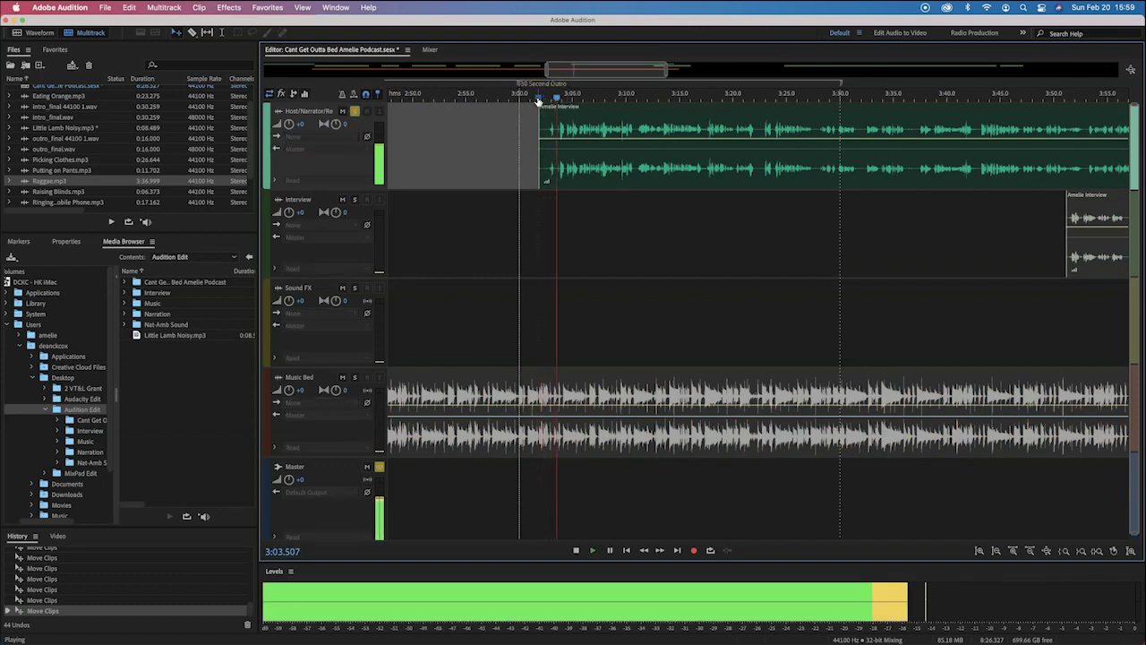
key(space)
click(627, 107)
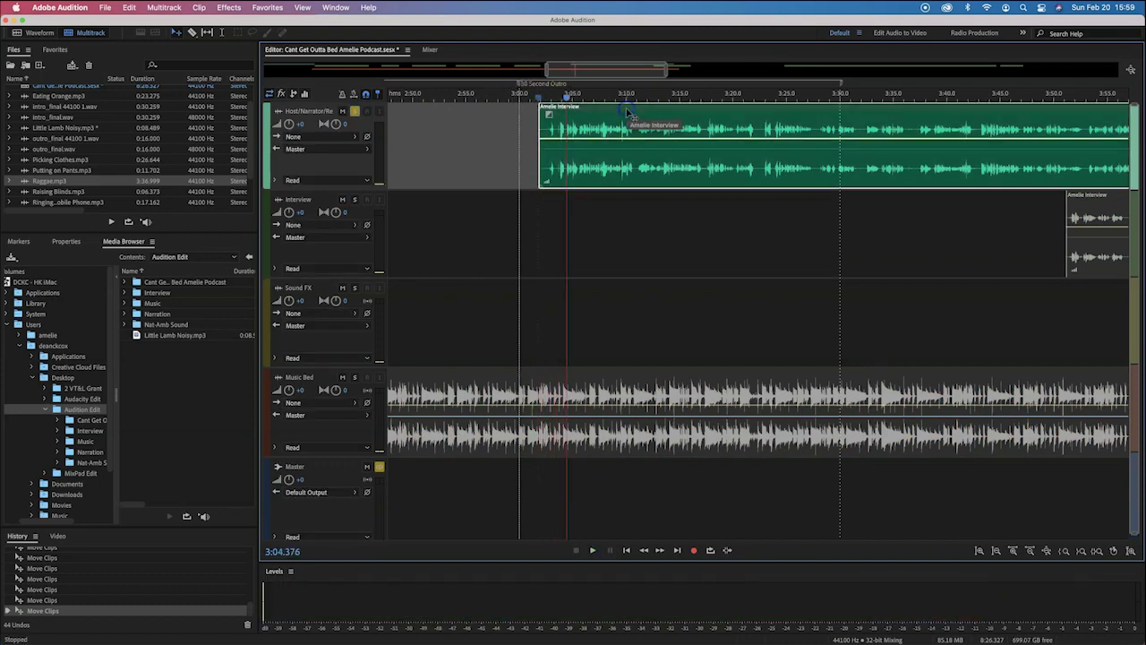
key(Delete)
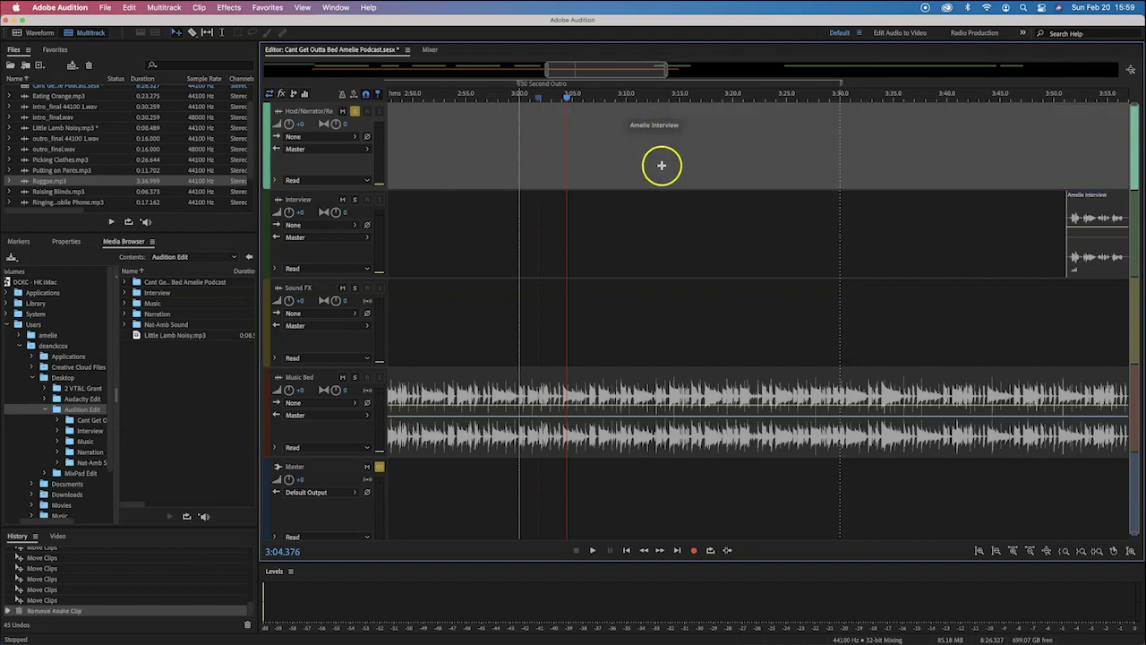
Solo the Interview track instead of the Host/Narrator track and check the script's 05:05 passage.
click(353, 112)
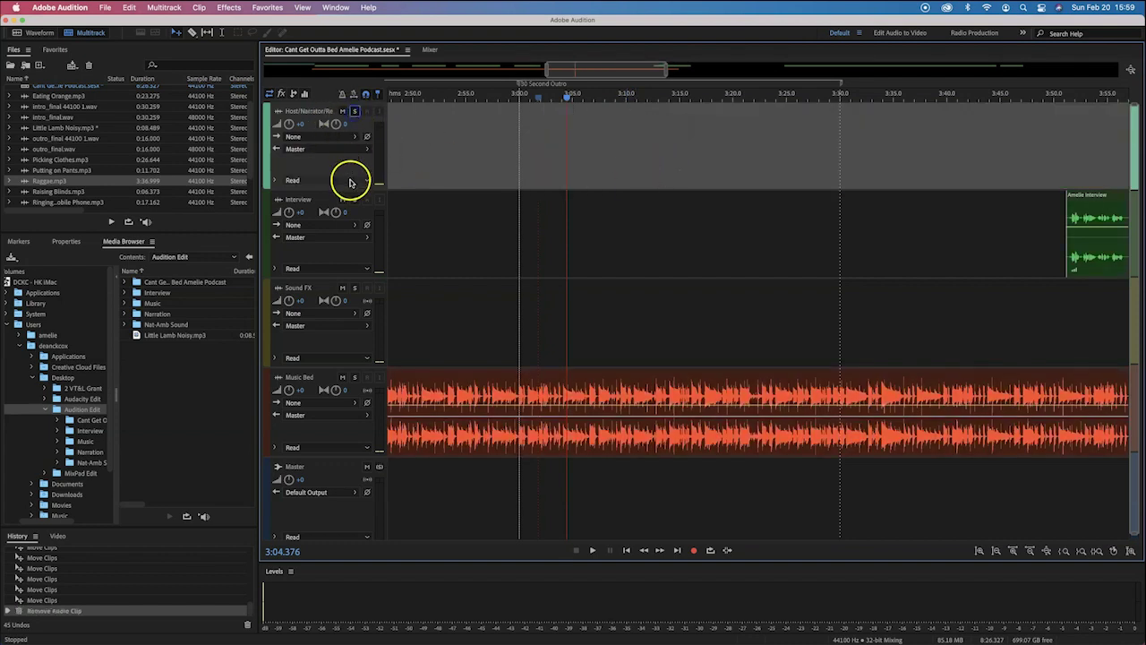
click(356, 205)
key(super+Tab)
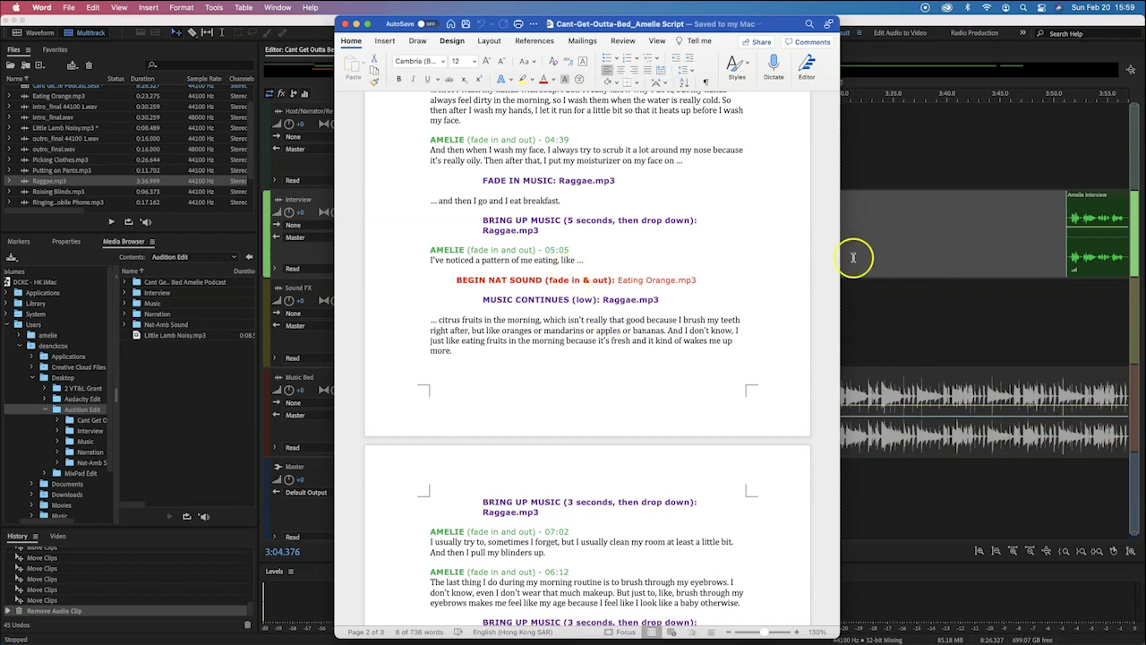
click(853, 257)
Move the interview clip starting at about 3:51 on the Interview track to about 4:13.
scroll(888, 223, right, 10)
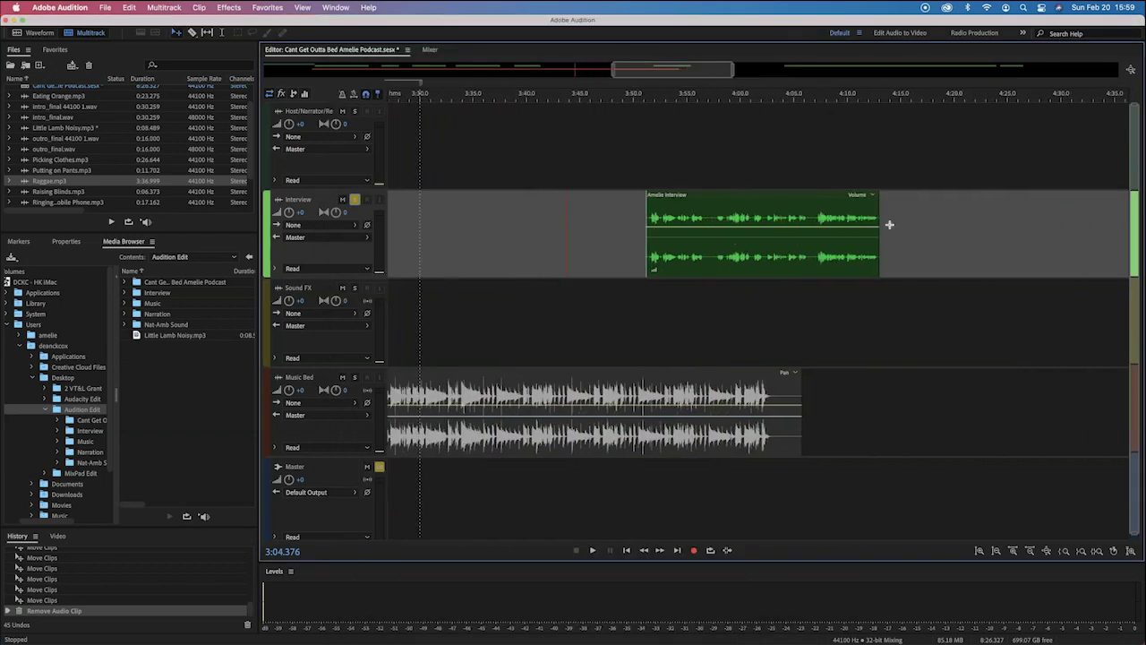
click(717, 224)
drag(687, 199, 923, 200)
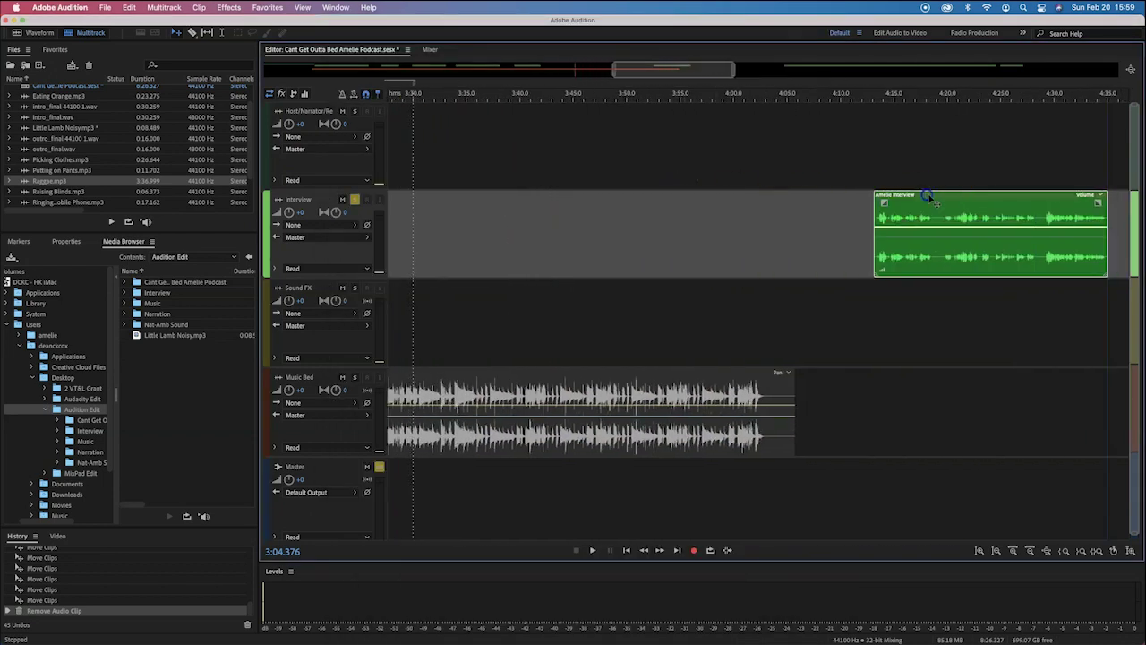
Move the interview clip starting at about 5:08 to about 2:50, after the 04:39 passage's clip.
scroll(933, 209, right, 8)
scroll(933, 209, right, 8)
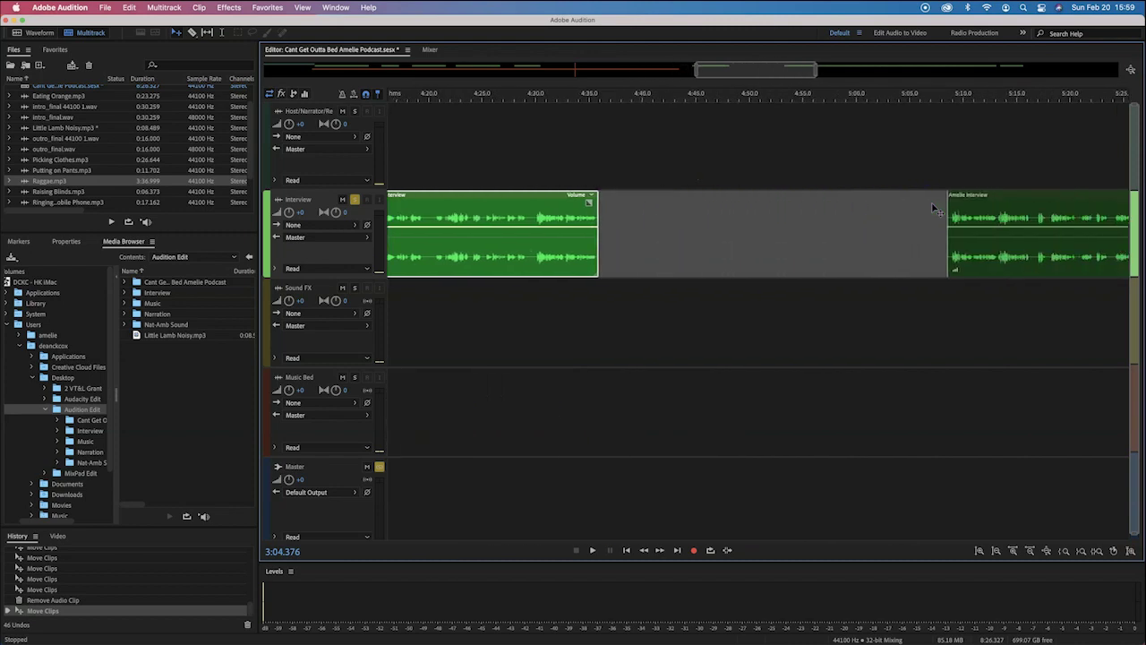
click(922, 205)
drag(915, 197, 768, 225)
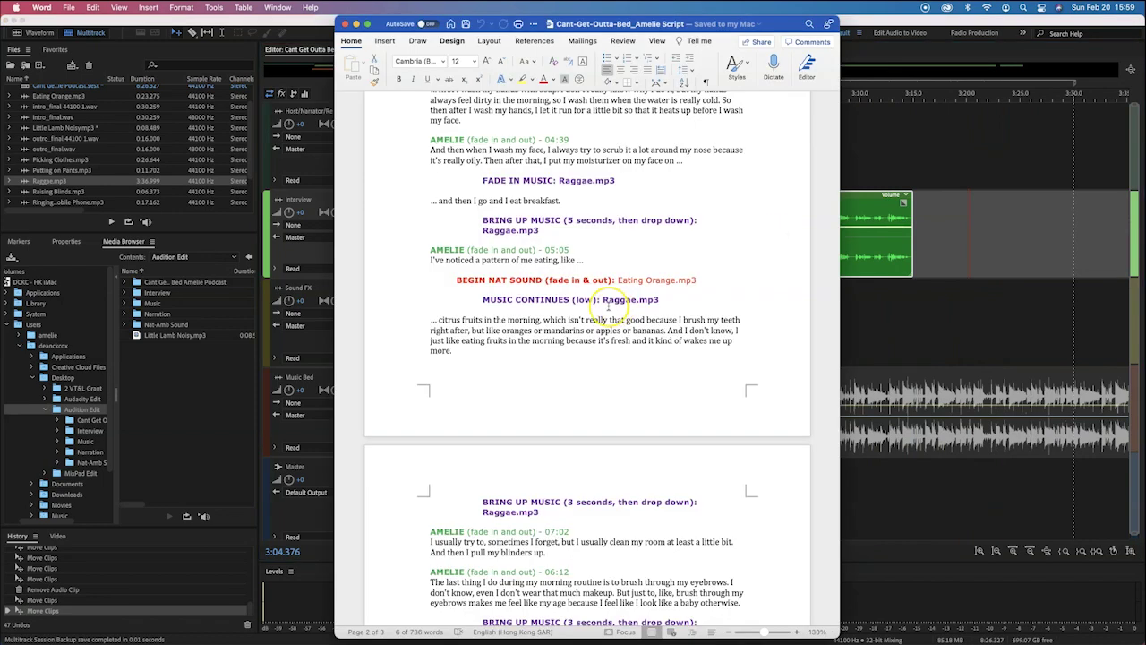
Check the script's 07:02, 06:12 and 07:15 passages and delete the unneeded interview clip starting at about 4:13.
scroll(600, 309, down, 10)
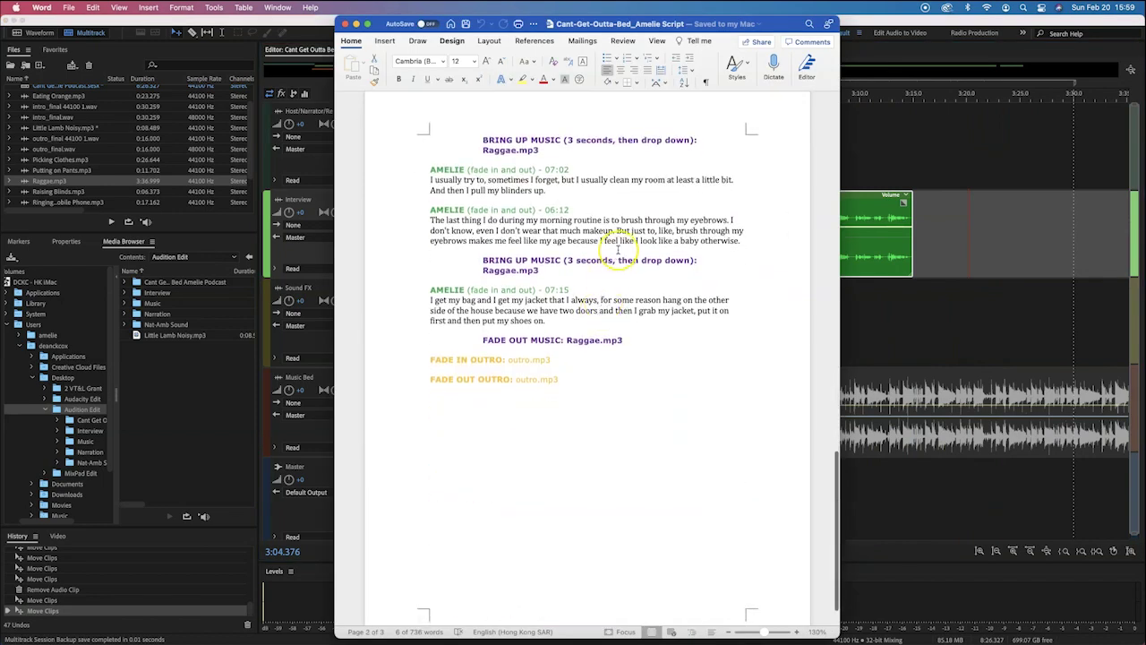
scroll(618, 251, up, 2)
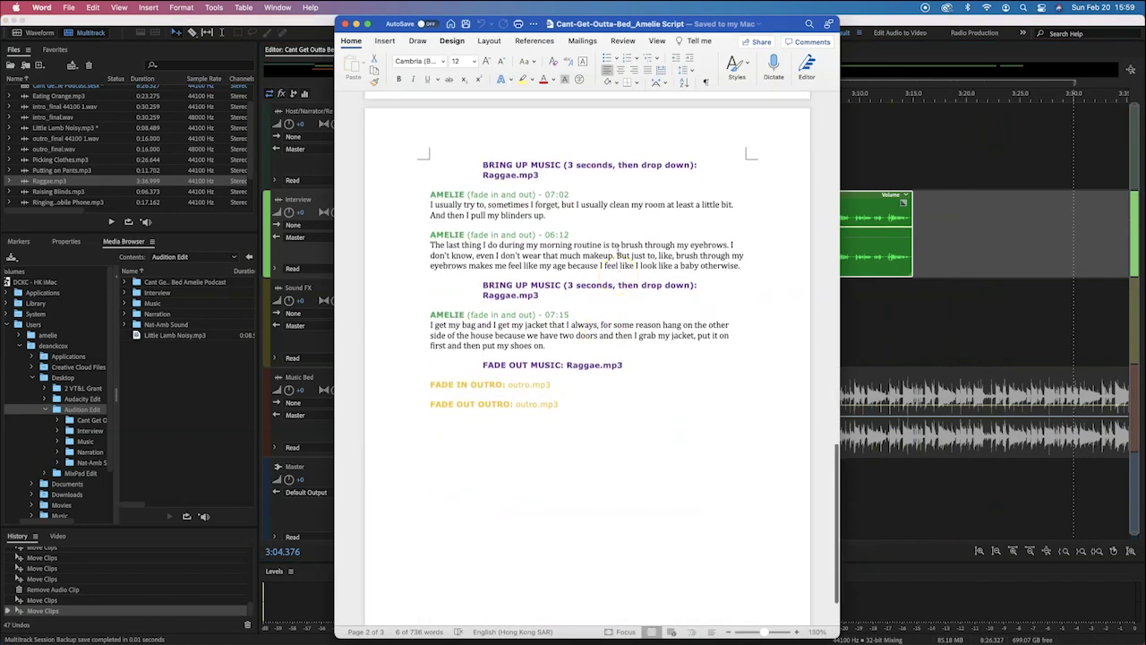
key(super+Tab)
scroll(618, 249, right, 5)
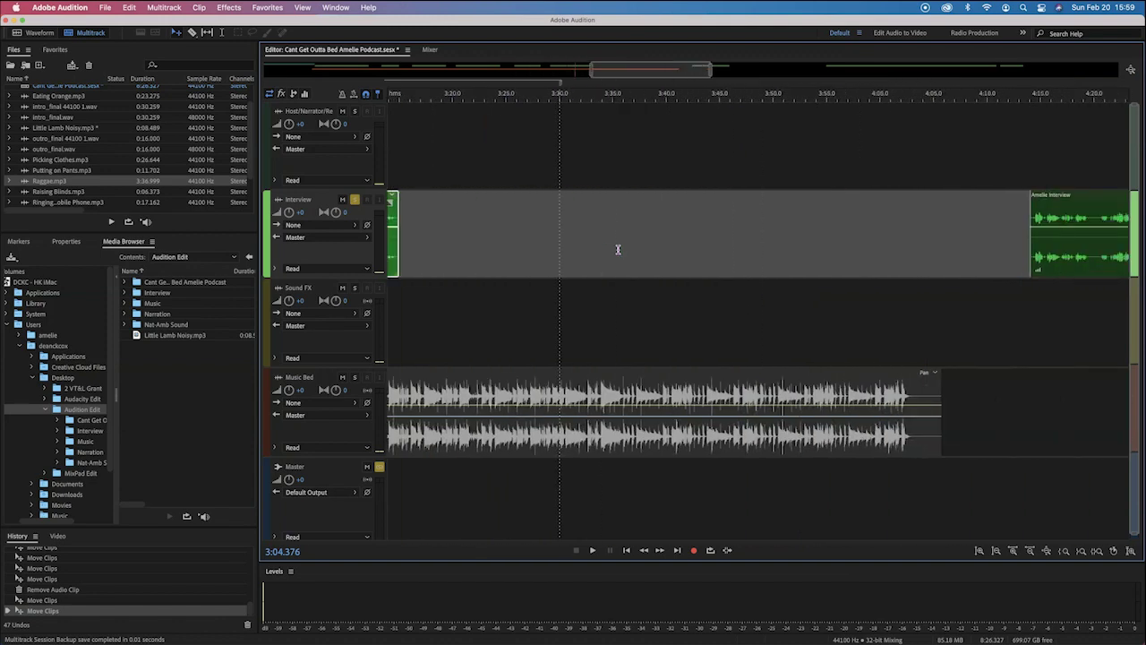
click(915, 211)
click(997, 198)
key(Delete)
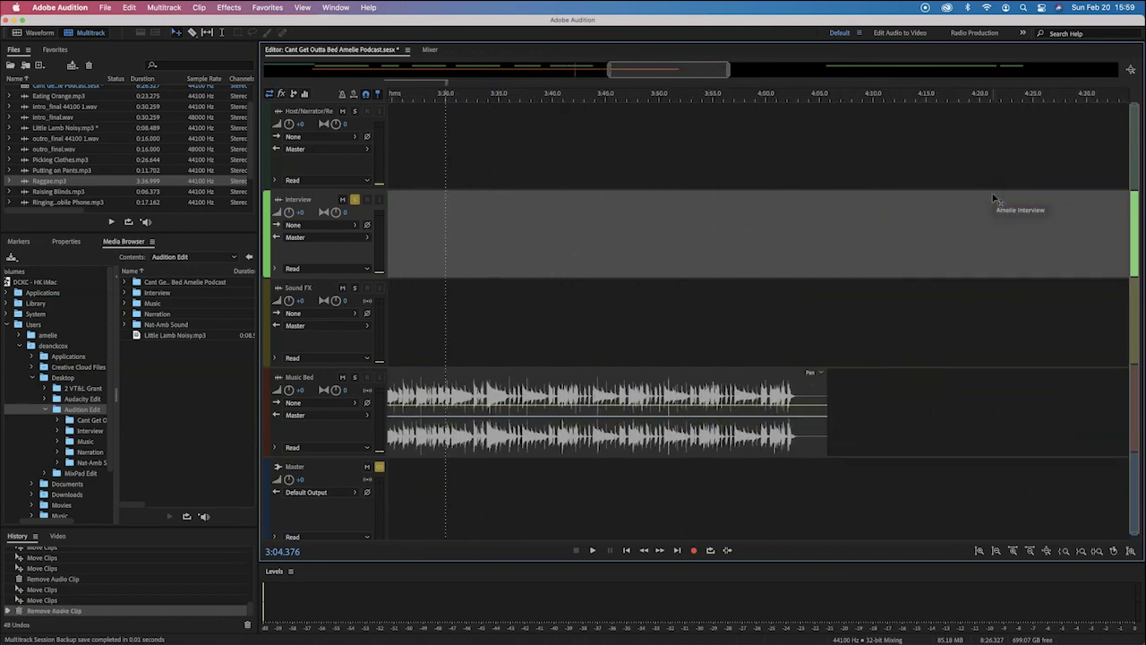
Delete the interview clips starting at about 5:33 and 6:31, which the script does not use.
key(super+Tab)
click(937, 192)
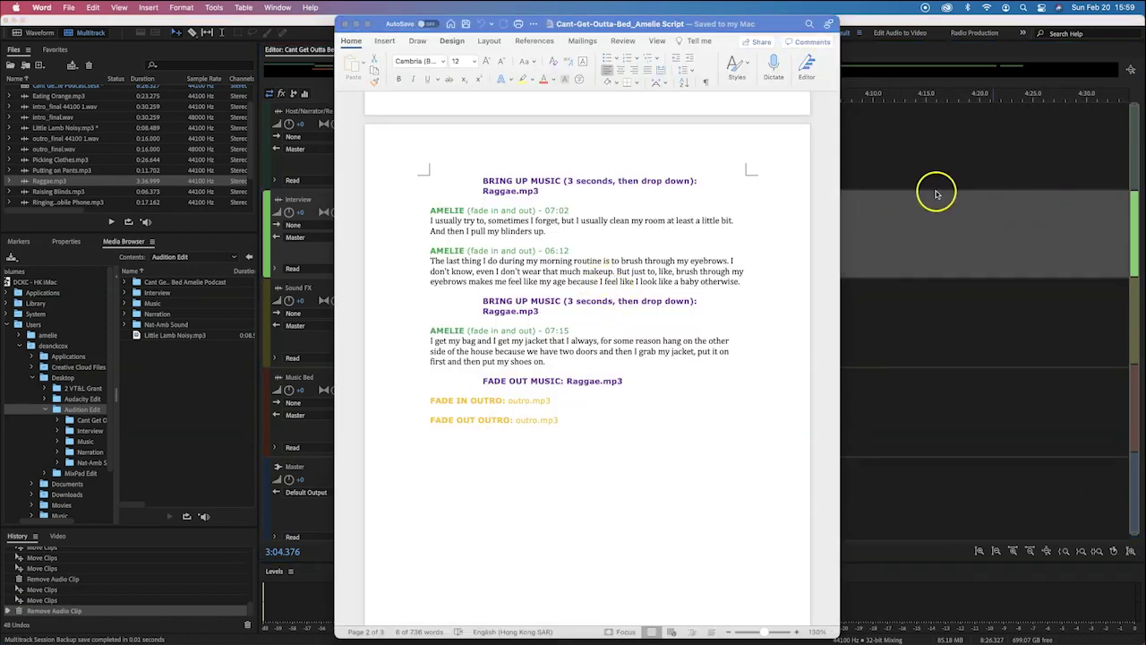
scroll(896, 188, right, 5)
scroll(867, 184, right, 10)
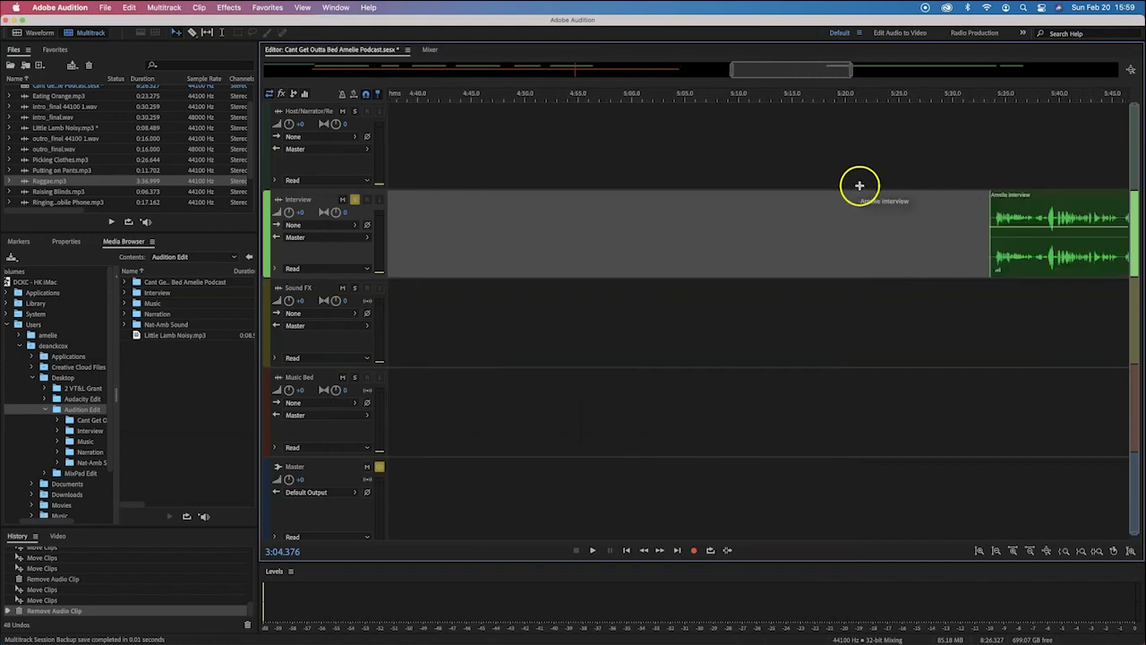
scroll(858, 185, right, 6)
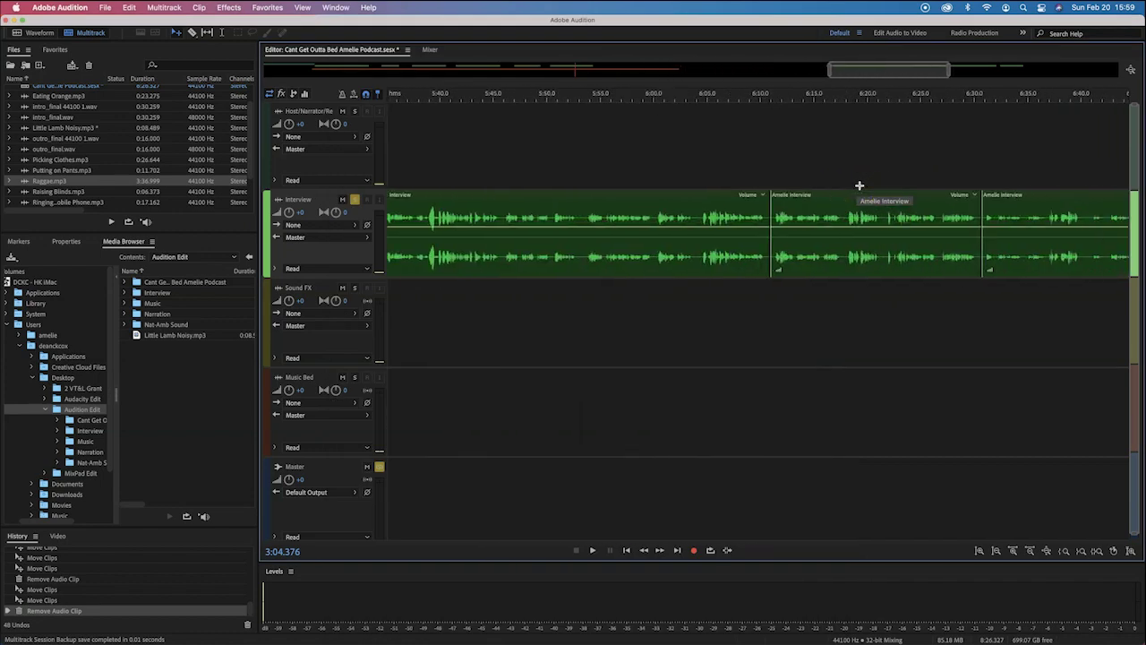
click(613, 195)
key(Delete)
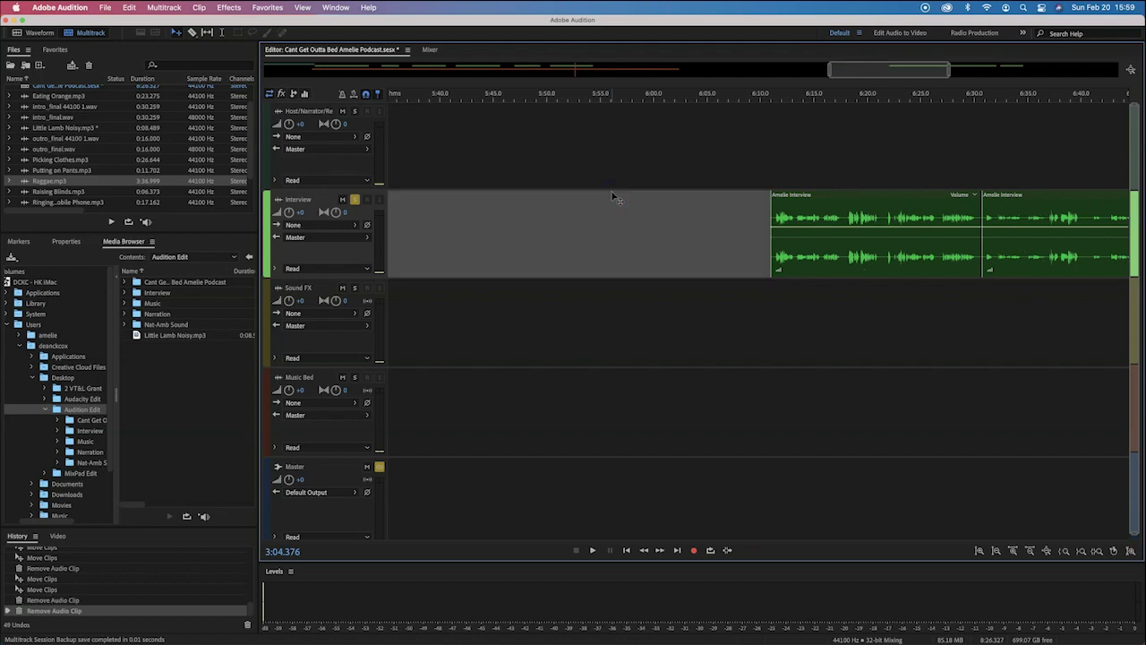
scroll(1129, 194, right, 7)
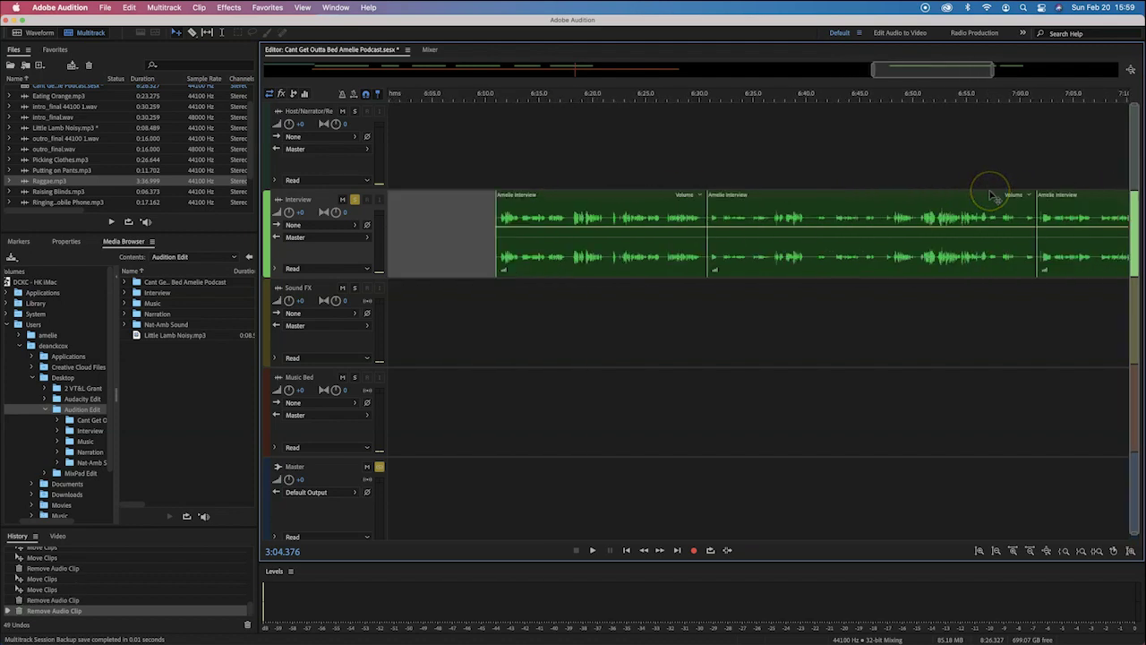
click(731, 199)
key(Delete)
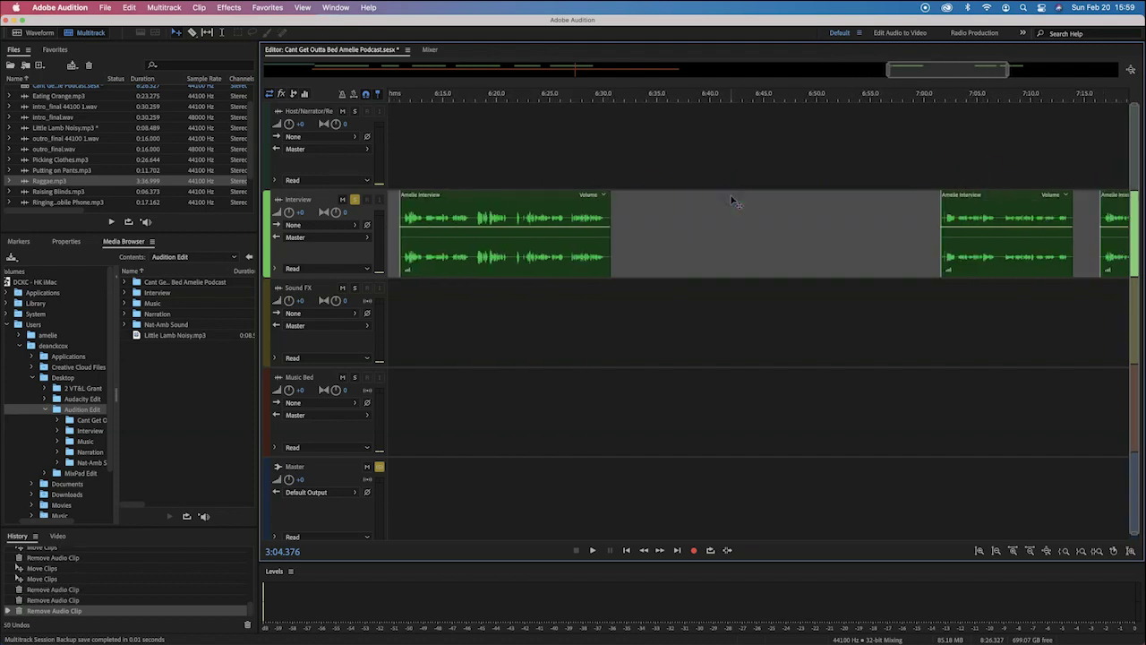
Move the interview clip starting at about 7:02 to about 3:23 and the one starting at about 6:11 to about 3:43.
drag(992, 199, 924, 231)
scroll(736, 258, right, 10)
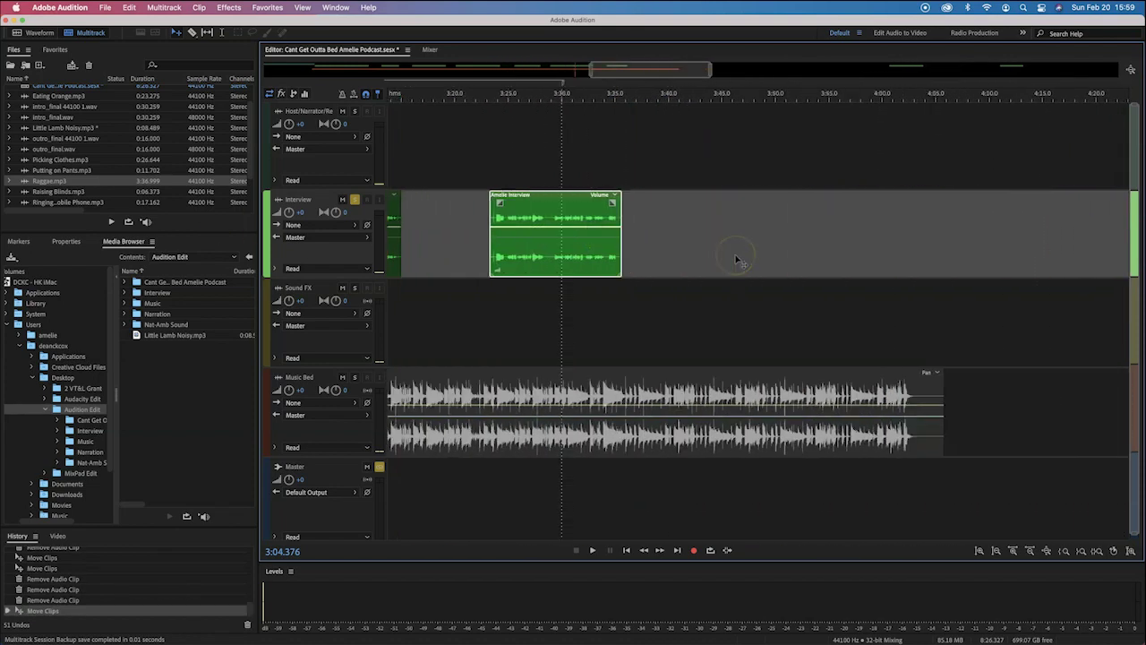
scroll(736, 258, right, 5)
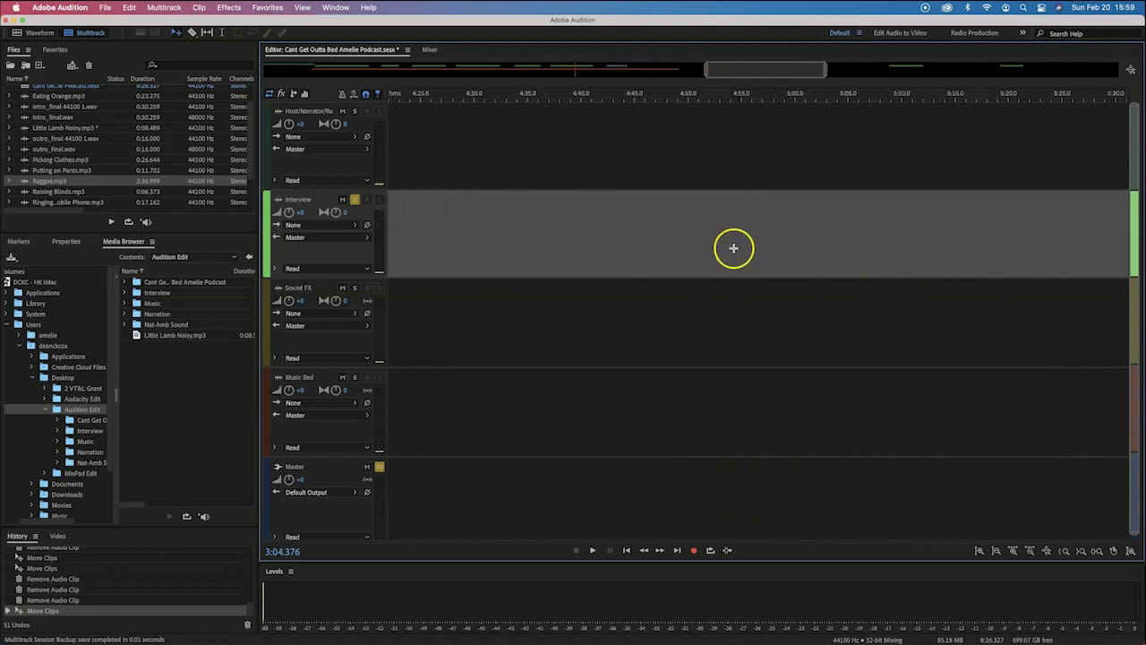
scroll(896, 224, right, 4)
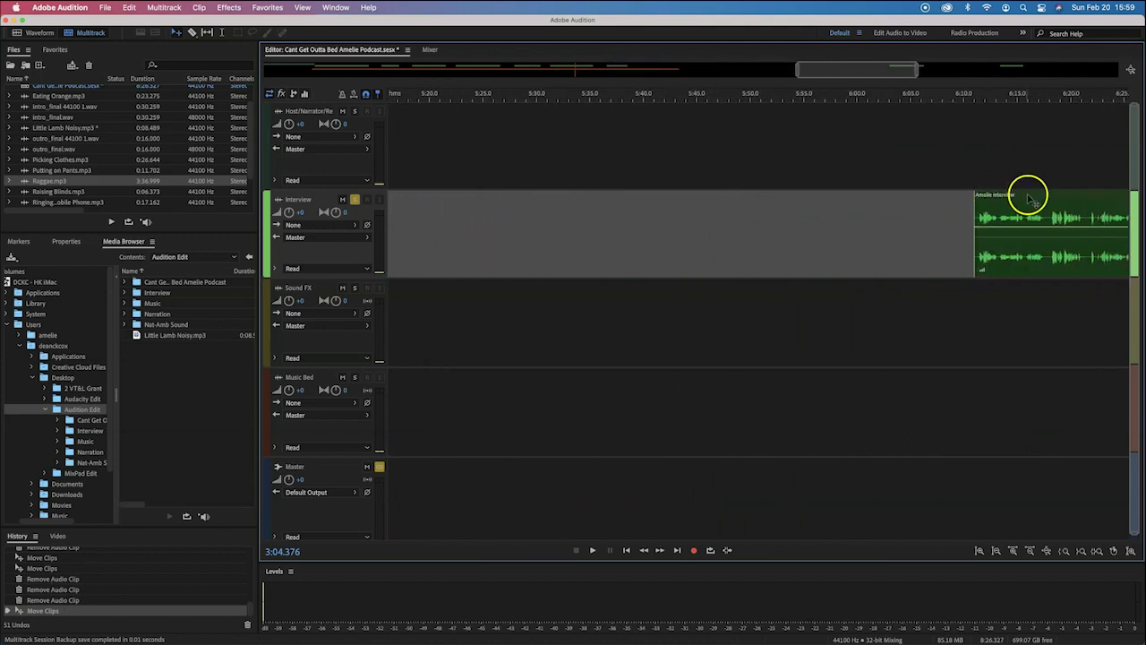
scroll(799, 213, left, 15)
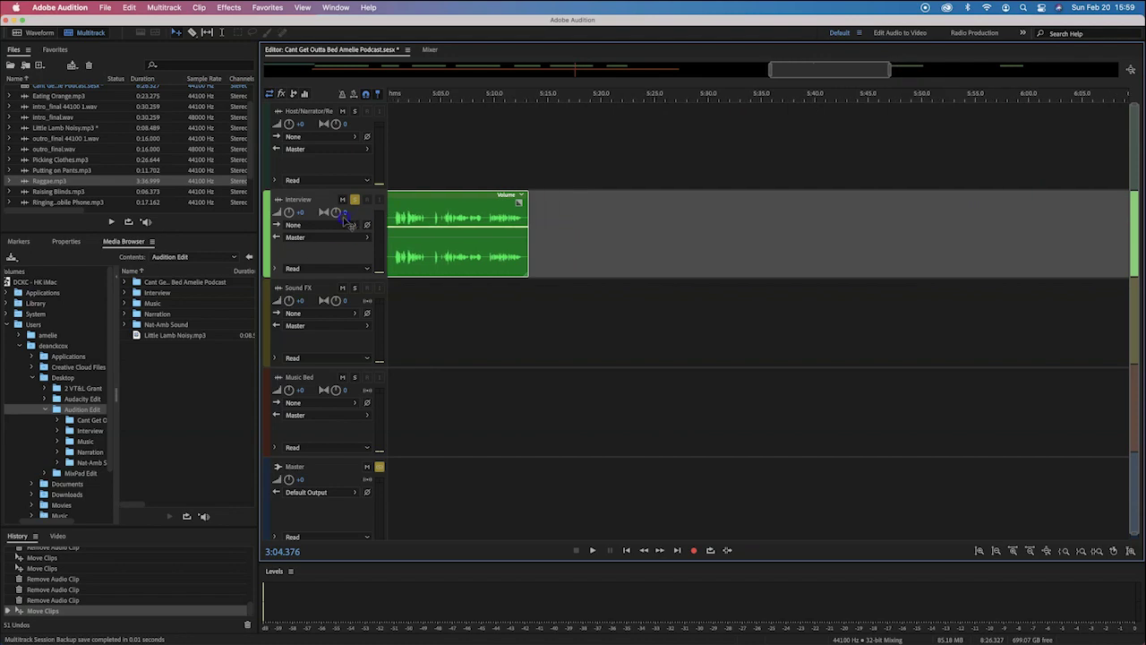
drag(477, 218, 666, 219)
Check the script's 07:15 passage and move the interview clip starting at about 7:17 to about 4:08.
key(super+Tab)
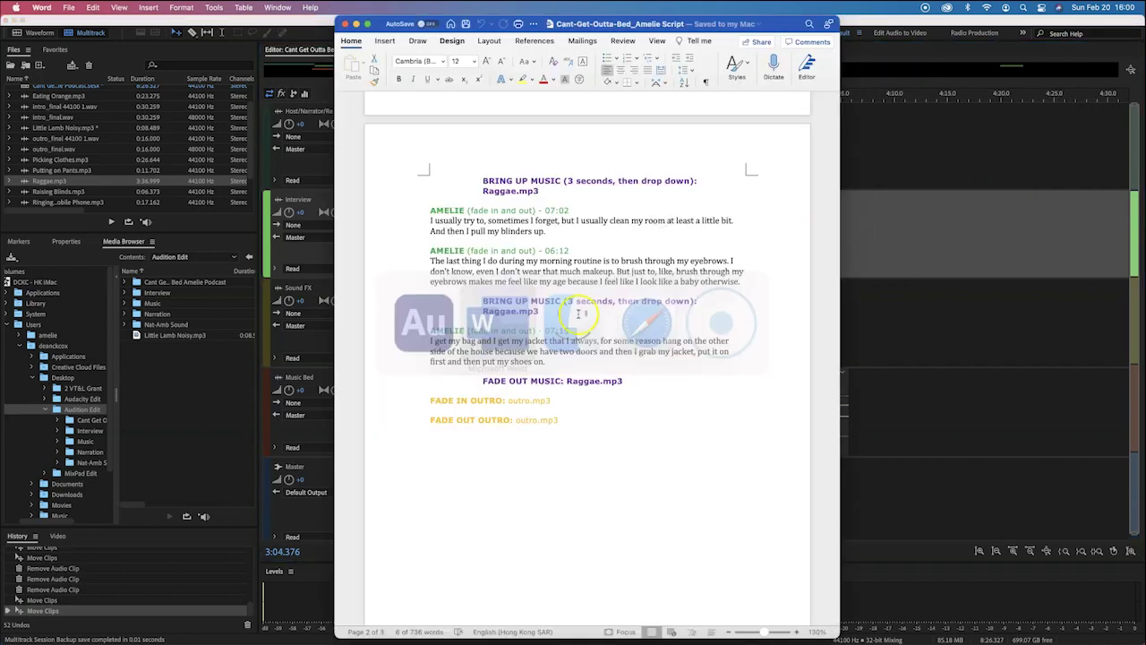
key(super+Tab)
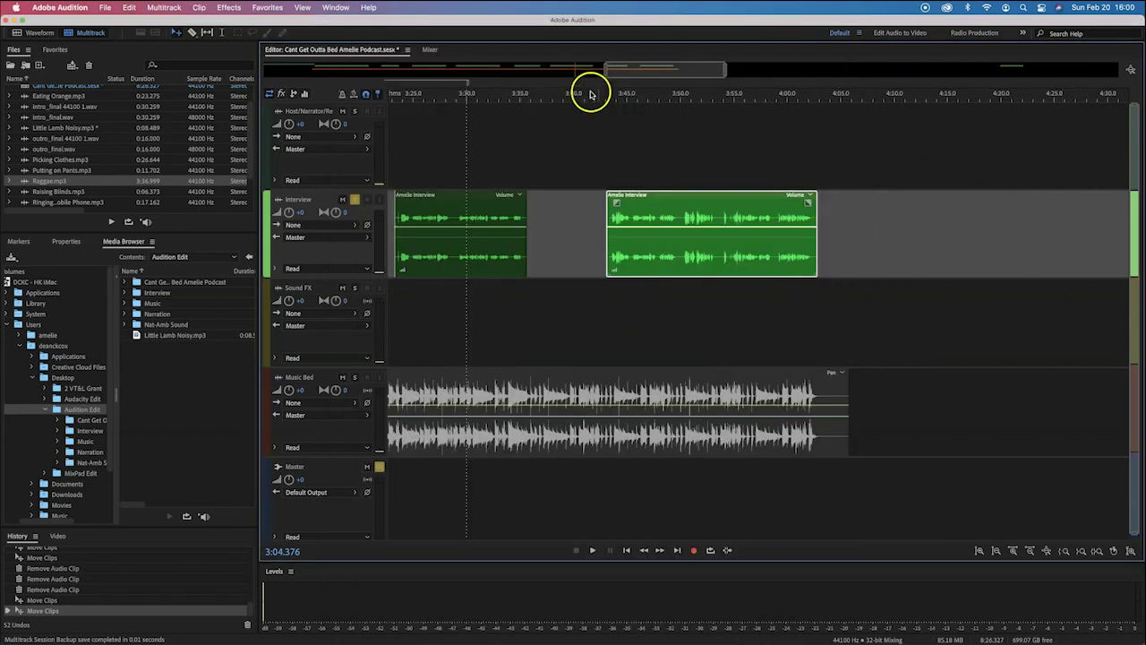
drag(650, 71, 944, 70)
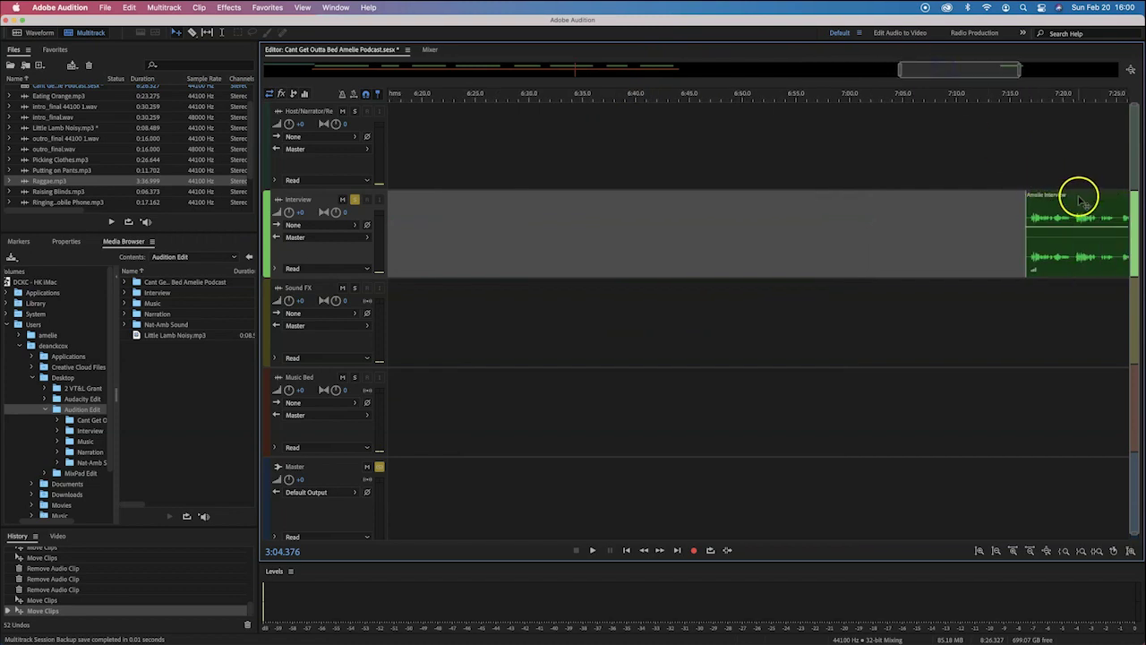
drag(1079, 199, 947, 205)
Review the script and the arranged interview clips back to the start of the timeline, and turn off the Interview track's solo.
key(super+Tab)
scroll(537, 269, up, 15)
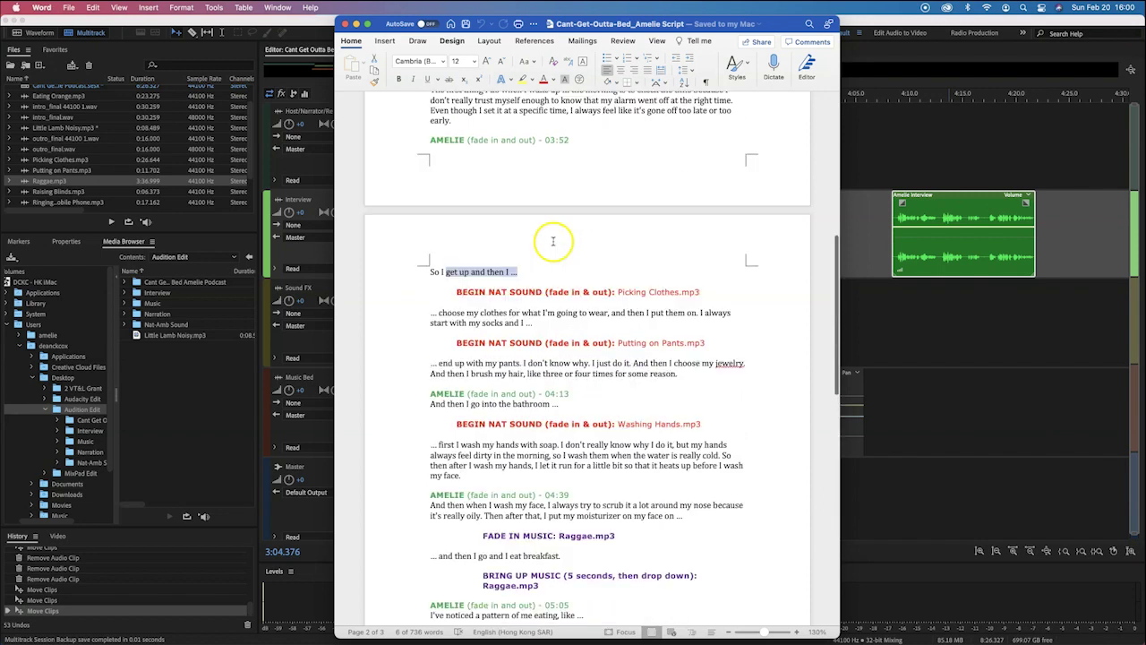
key(super+Tab)
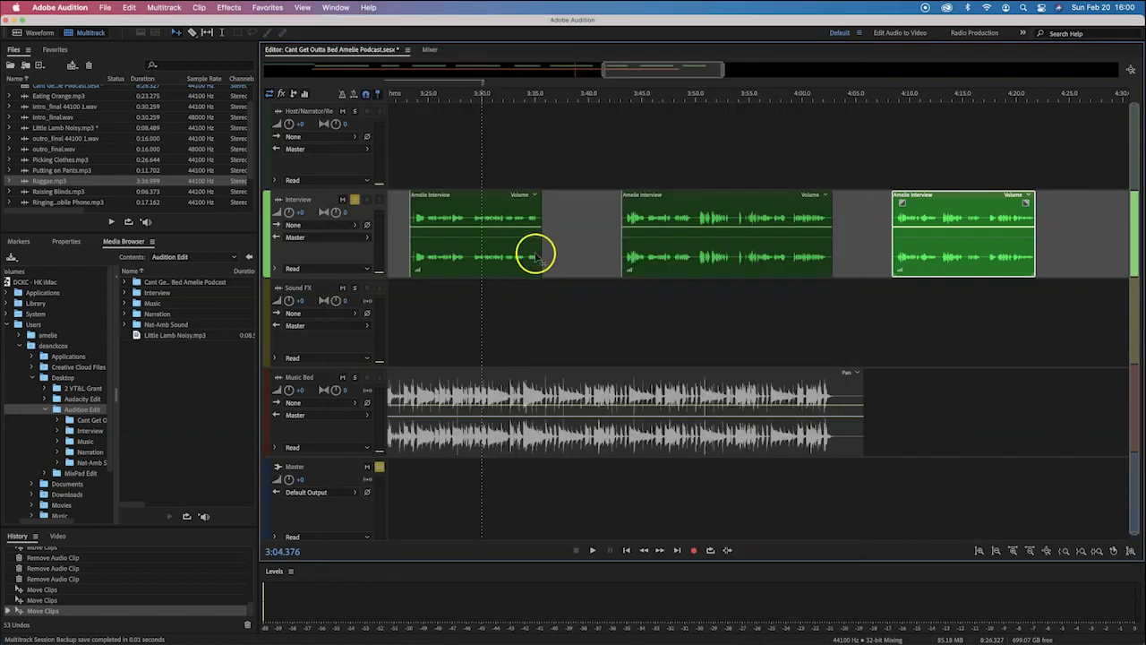
scroll(534, 256, left, 10)
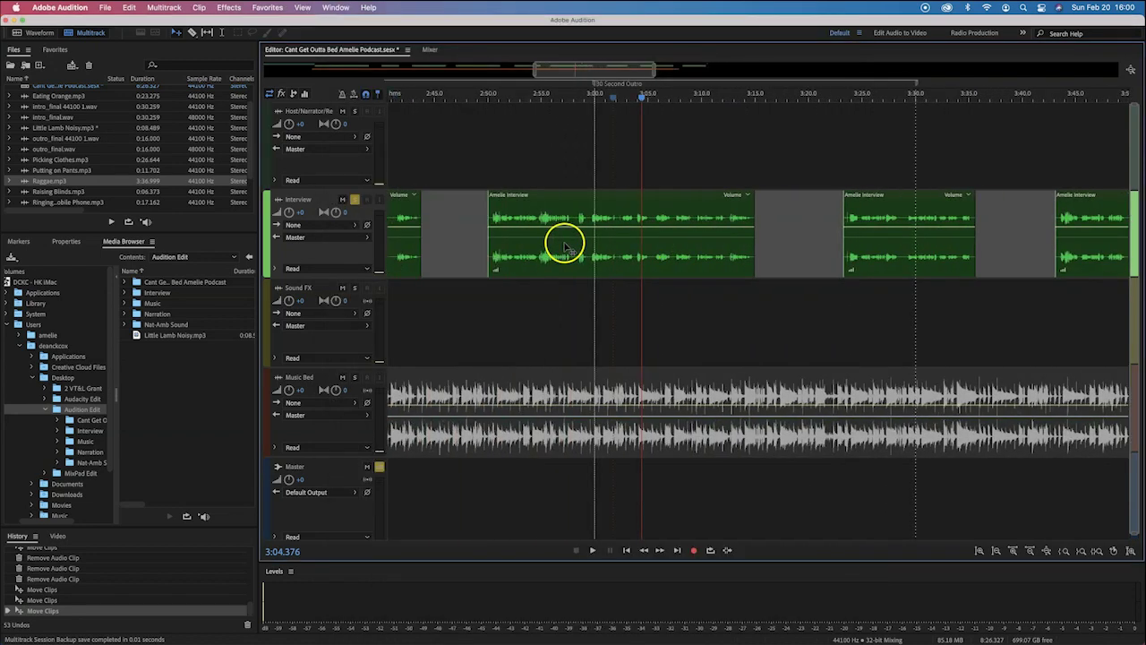
scroll(565, 243, left, 10)
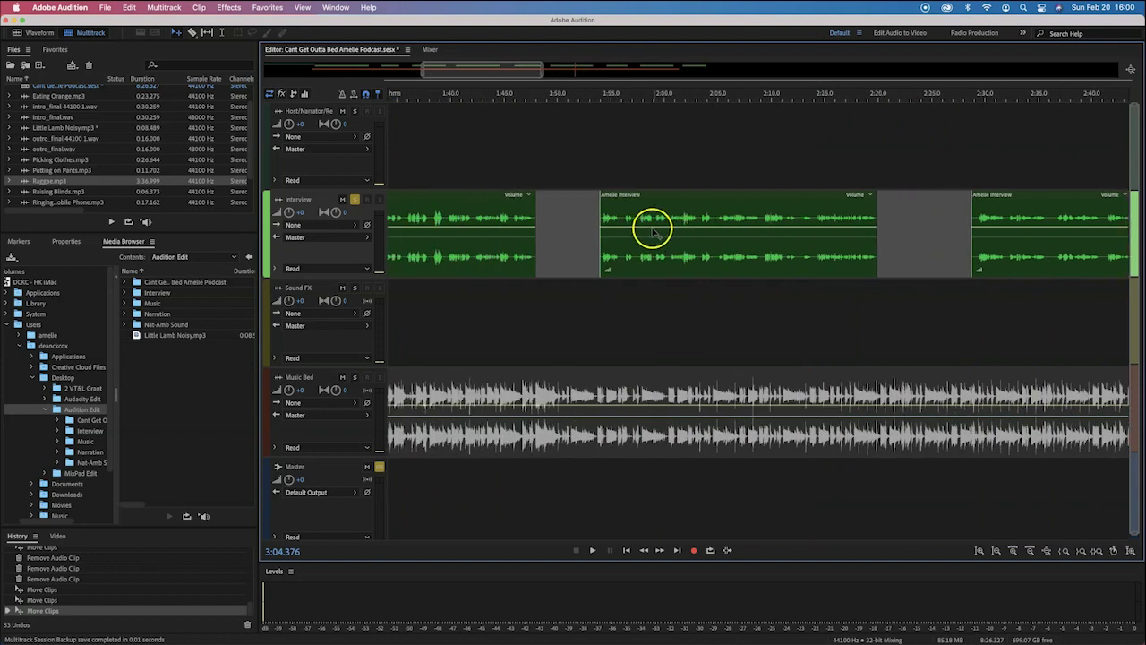
scroll(654, 231, left, 15)
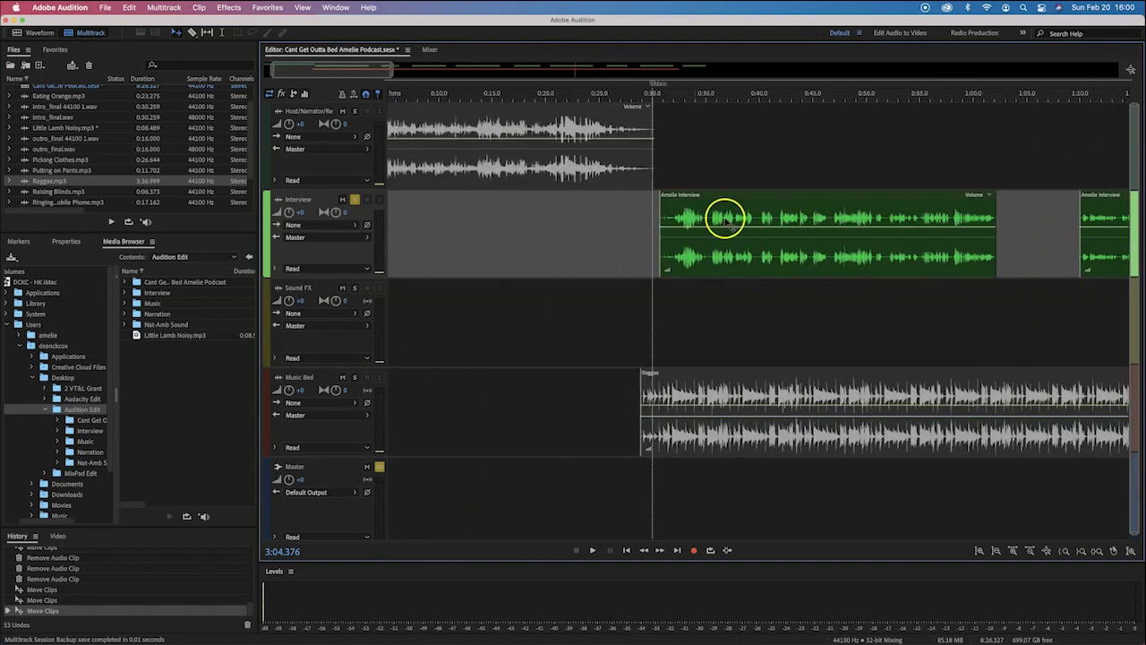
scroll(708, 218, left, 2)
click(354, 199)
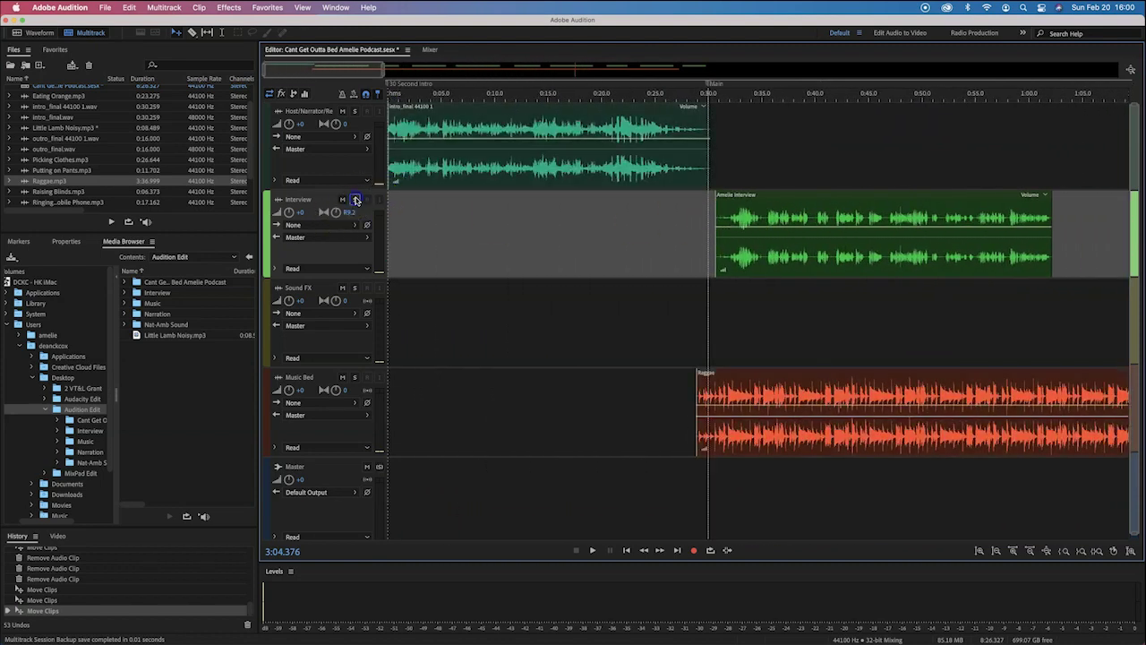
Check the script's opening passages and set the playhead to about 0:28, just before the first interview clip.
key(super+Tab)
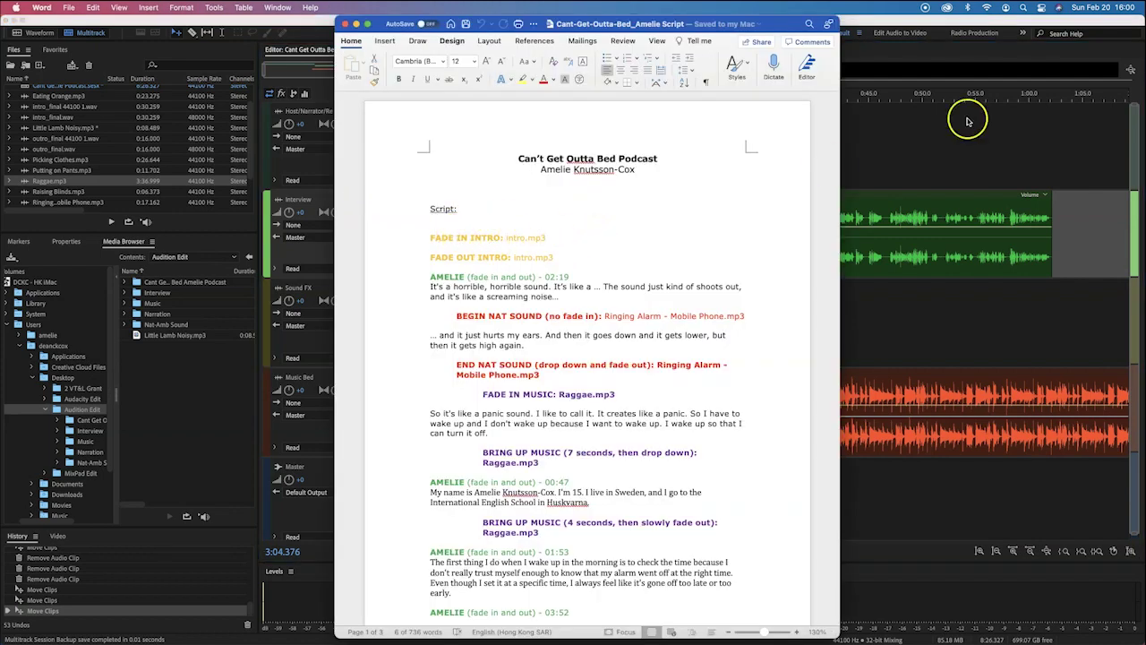
click(877, 165)
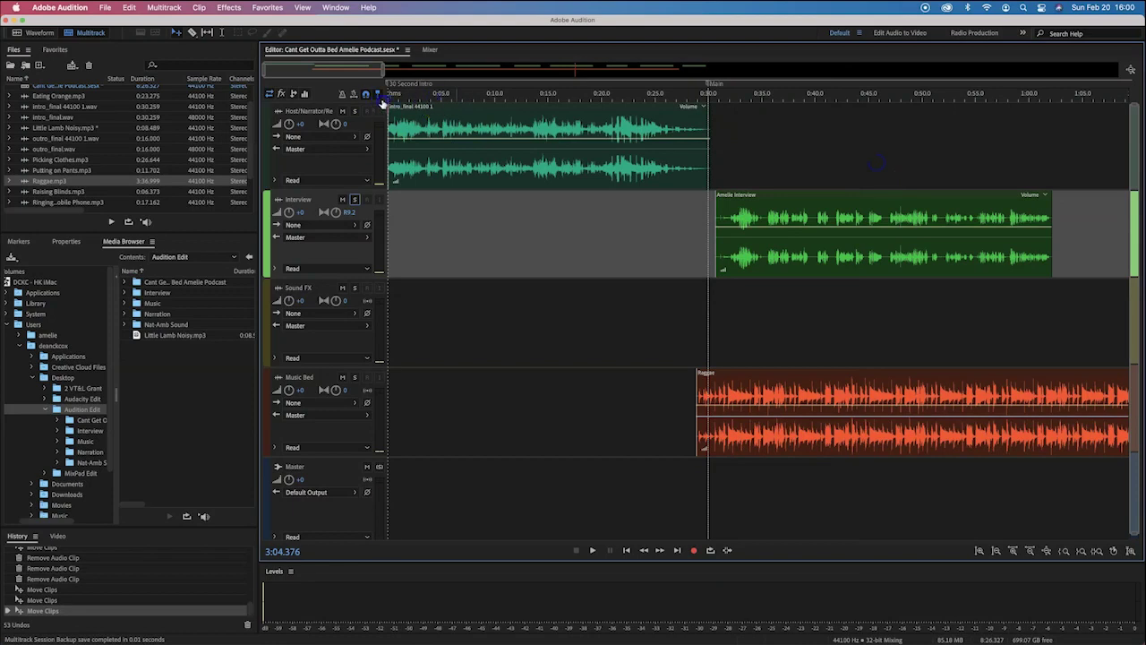
drag(549, 101, 694, 101)
key(super+Tab)
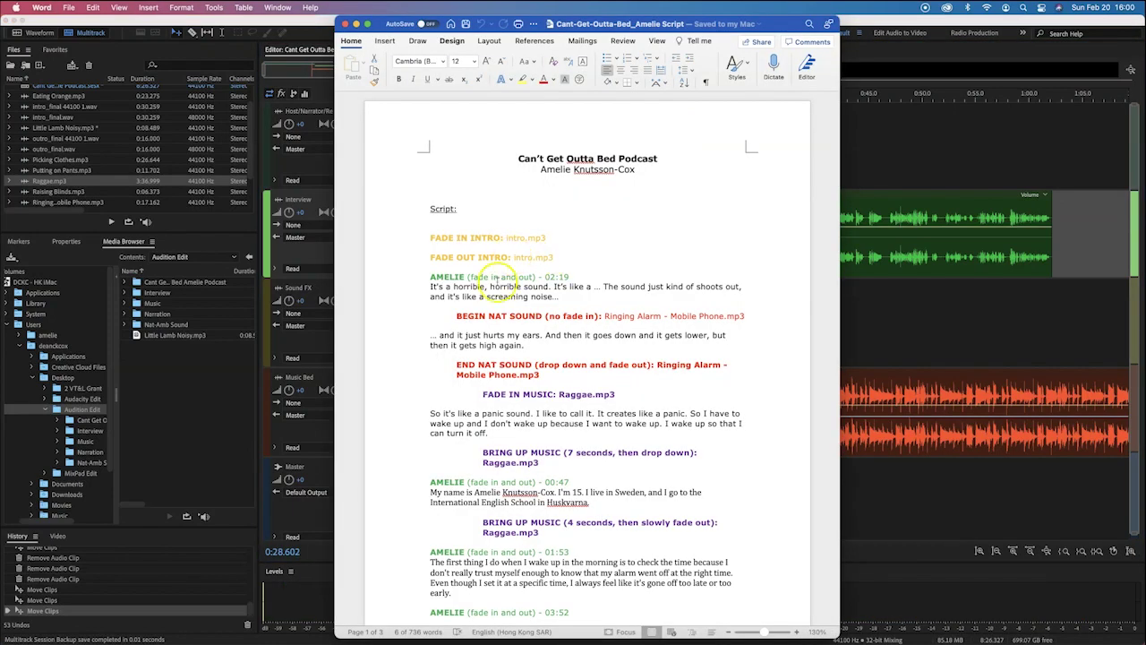
Check the script's opening, move the first interview clip to start at about 0:28.5, and play the transition out of the intro.
scroll(537, 233, down, 5)
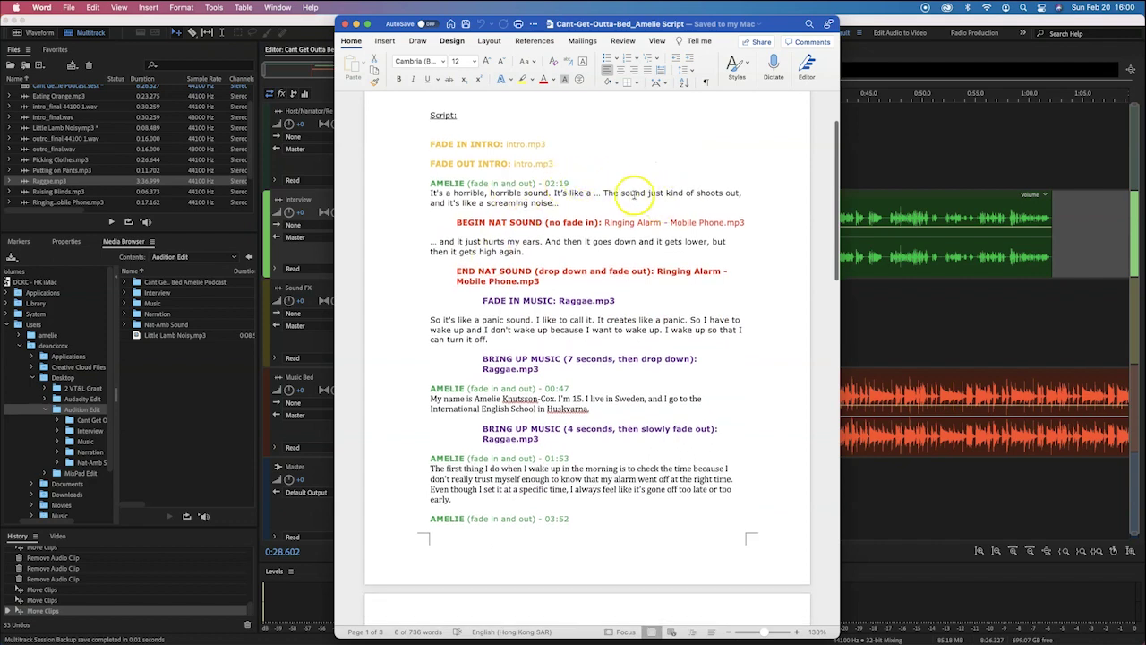
key(super+Tab)
drag(910, 192, 887, 194)
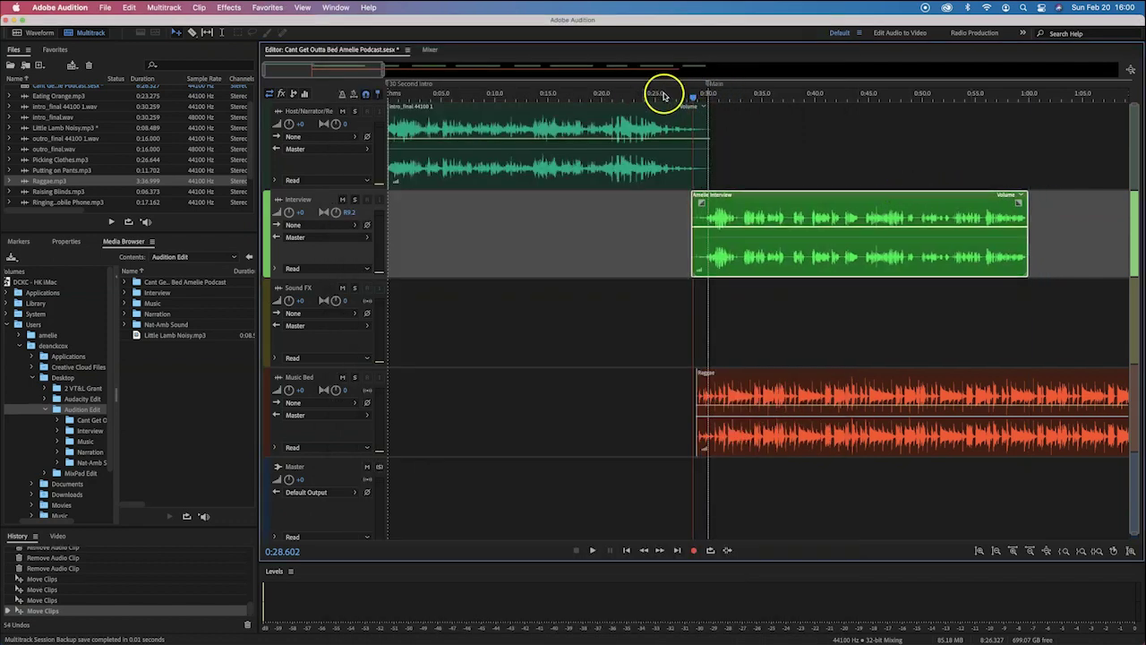
key(space)
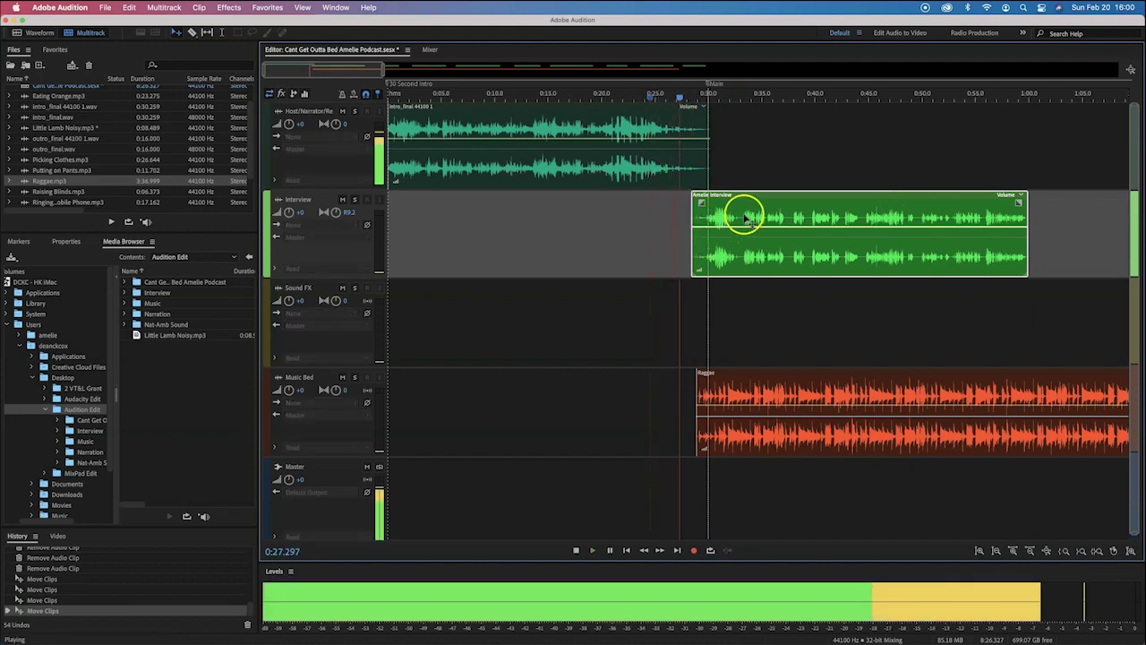
key(space)
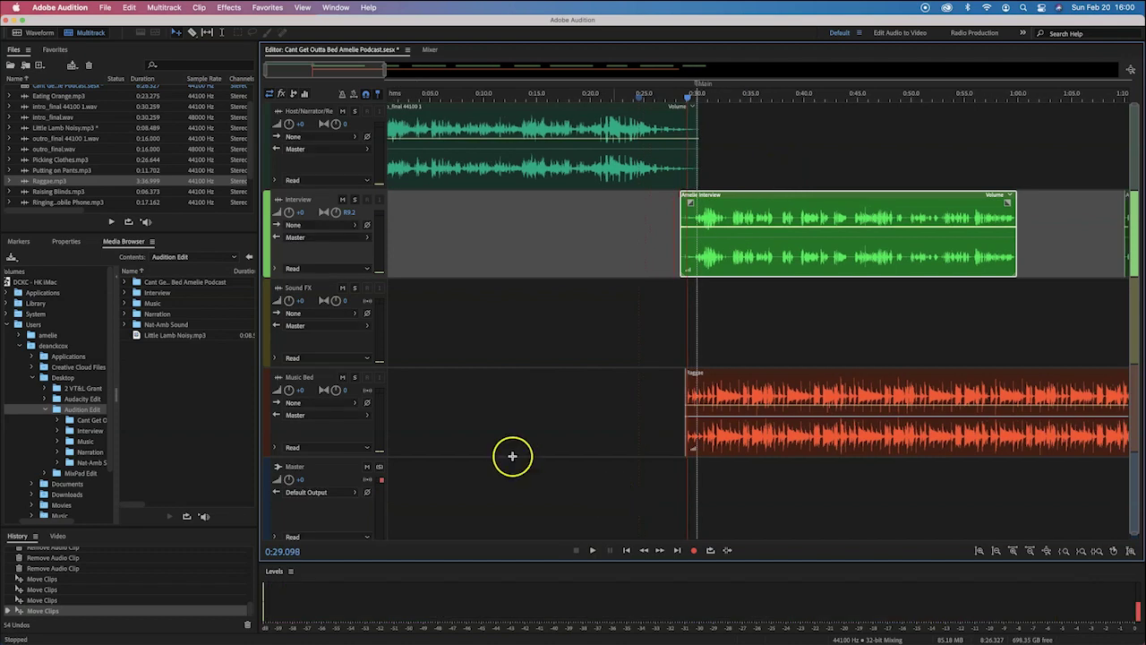
Mute the Music Bed track and move the first interview clip to start at about 0:29, level with the Raggae clip.
click(342, 378)
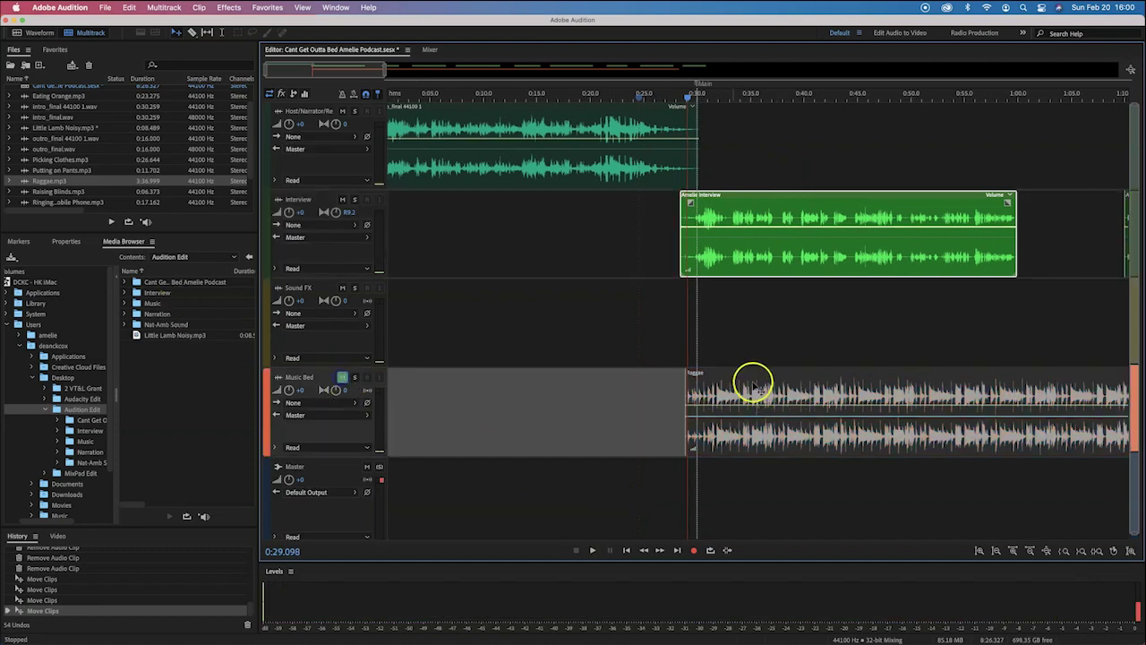
scroll(627, 279, right, 3)
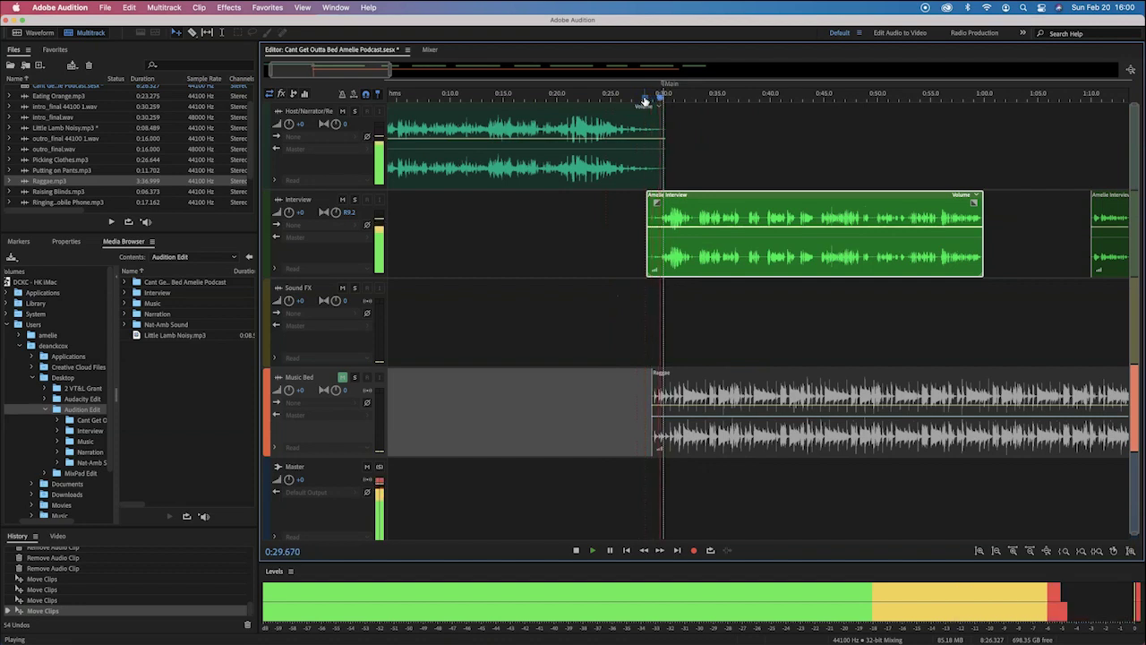
drag(707, 188, 705, 195)
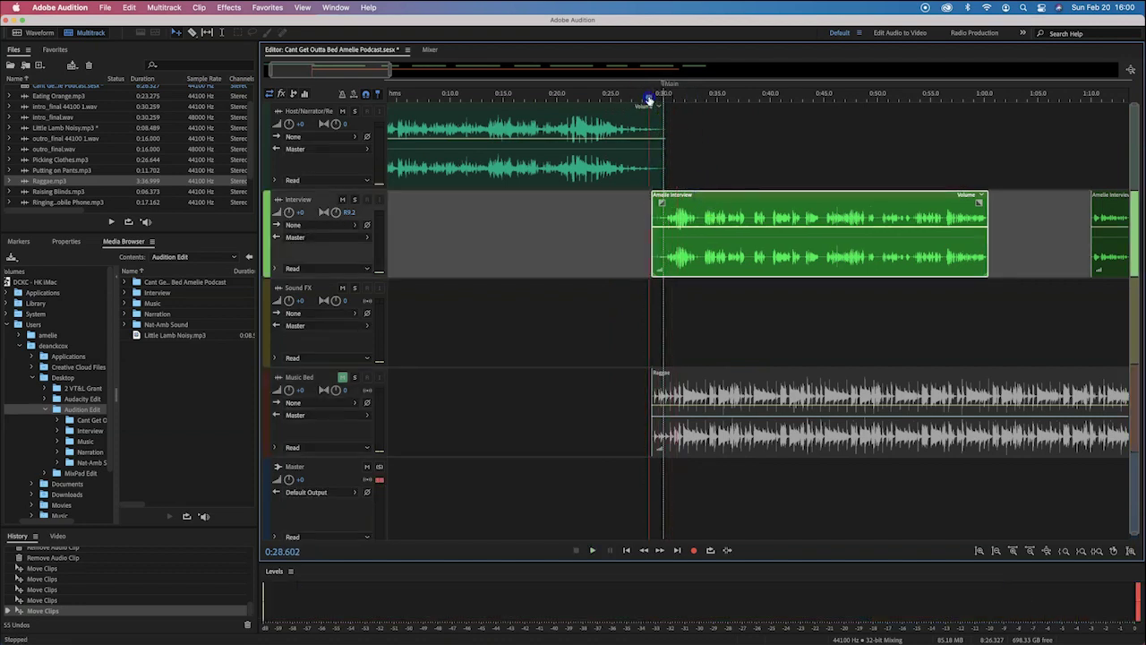
Play the first interview clip against the script and stop at the ringing alarm cue, at about 0:41.8.
key(space)
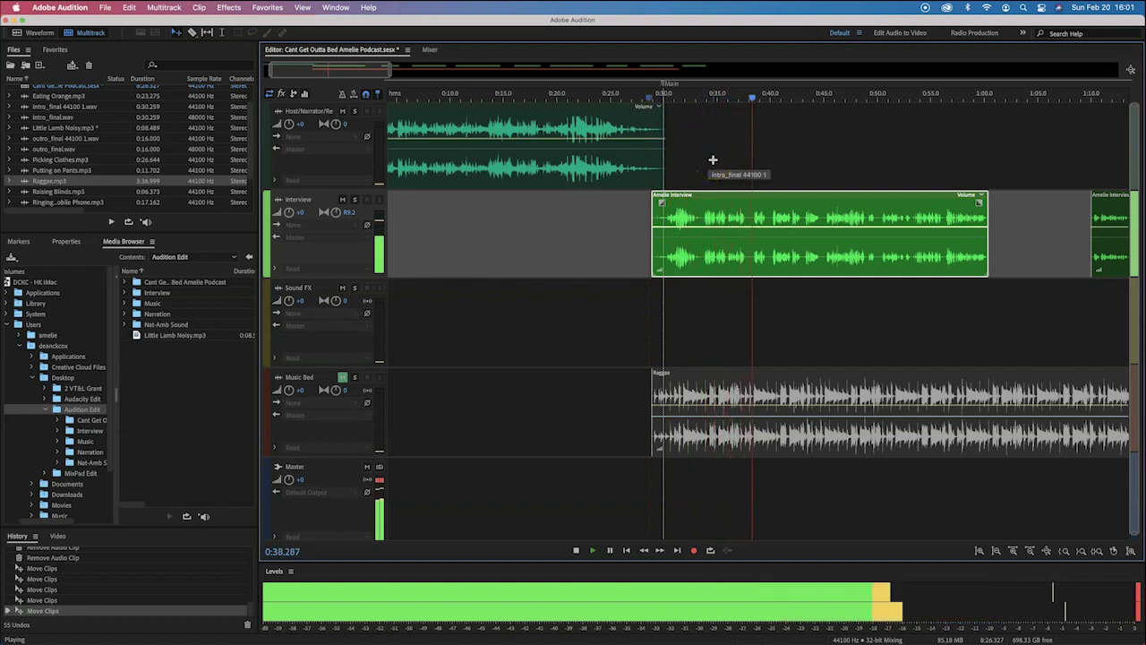
key(space)
key(super+Tab)
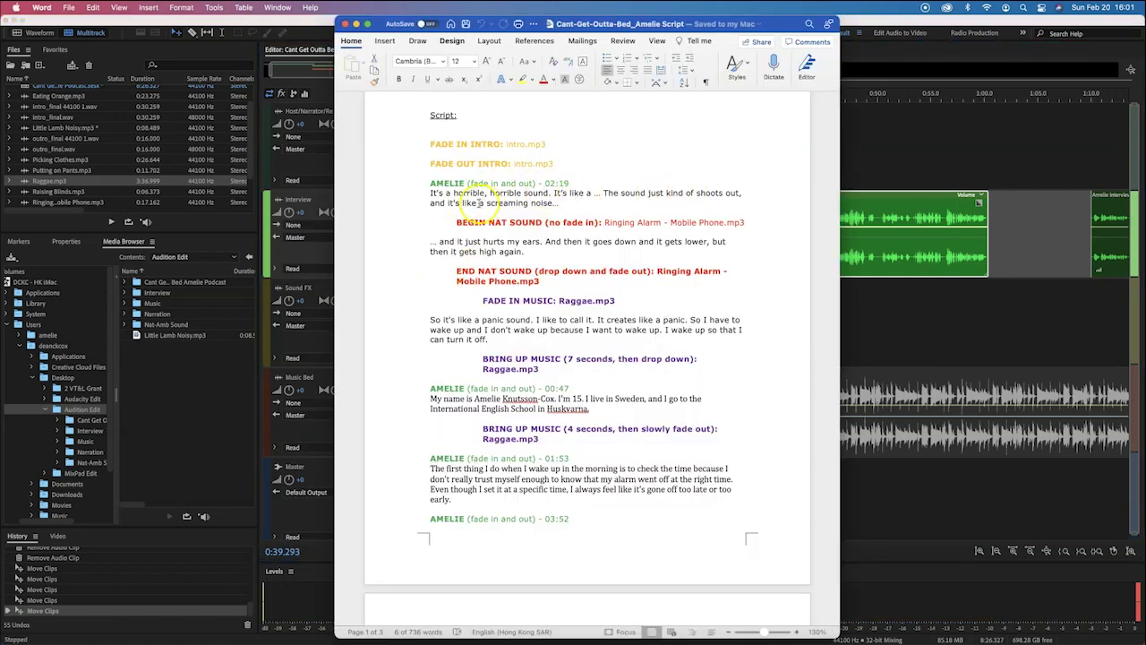
key(super+Tab)
click(793, 156)
key(space)
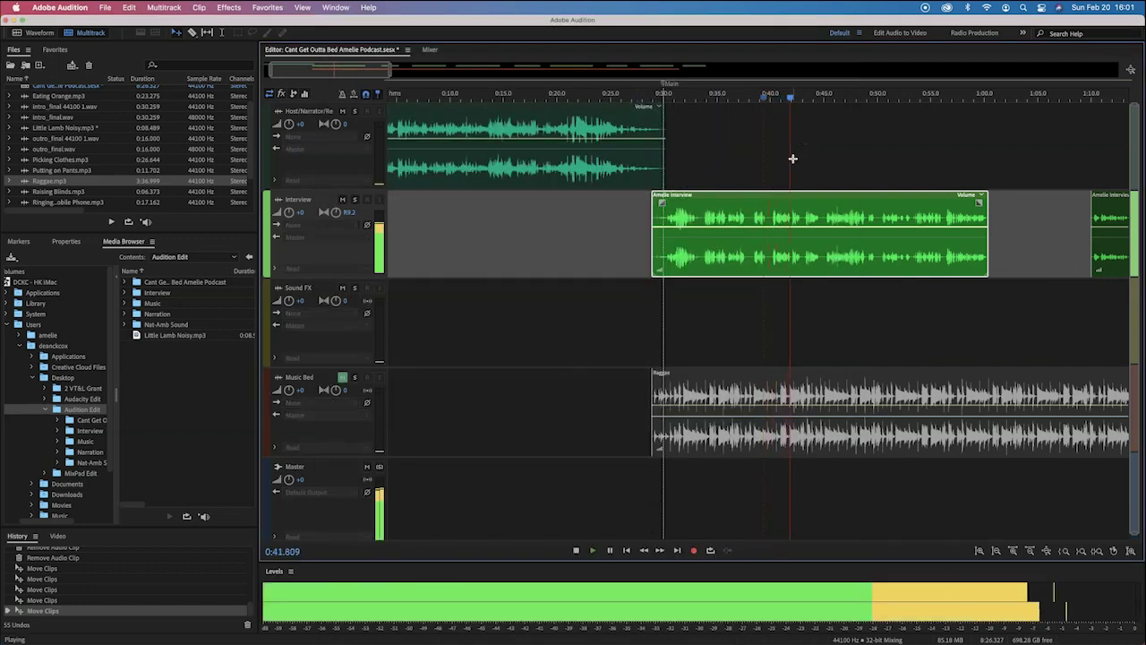
key(space)
key(super+Tab)
click(455, 383)
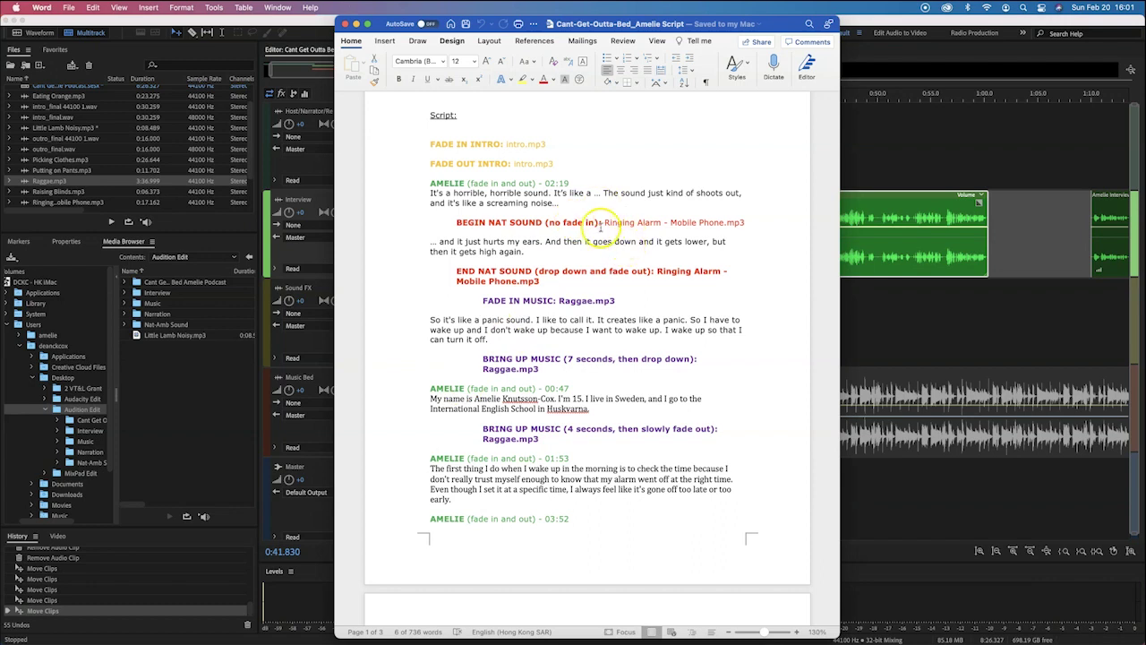
Add the Ringing Alarm - Mobile Phone.mp3 sound to the Sound FX track at the playhead, about 0:41.8.
key(super+Tab)
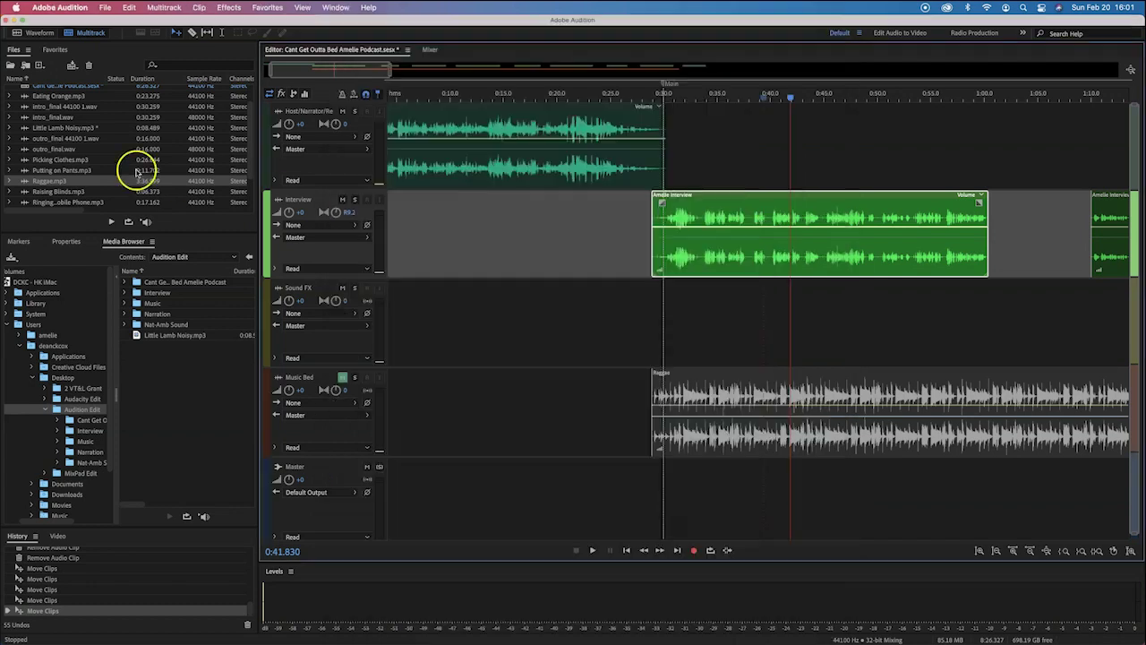
scroll(90, 148, down, 3)
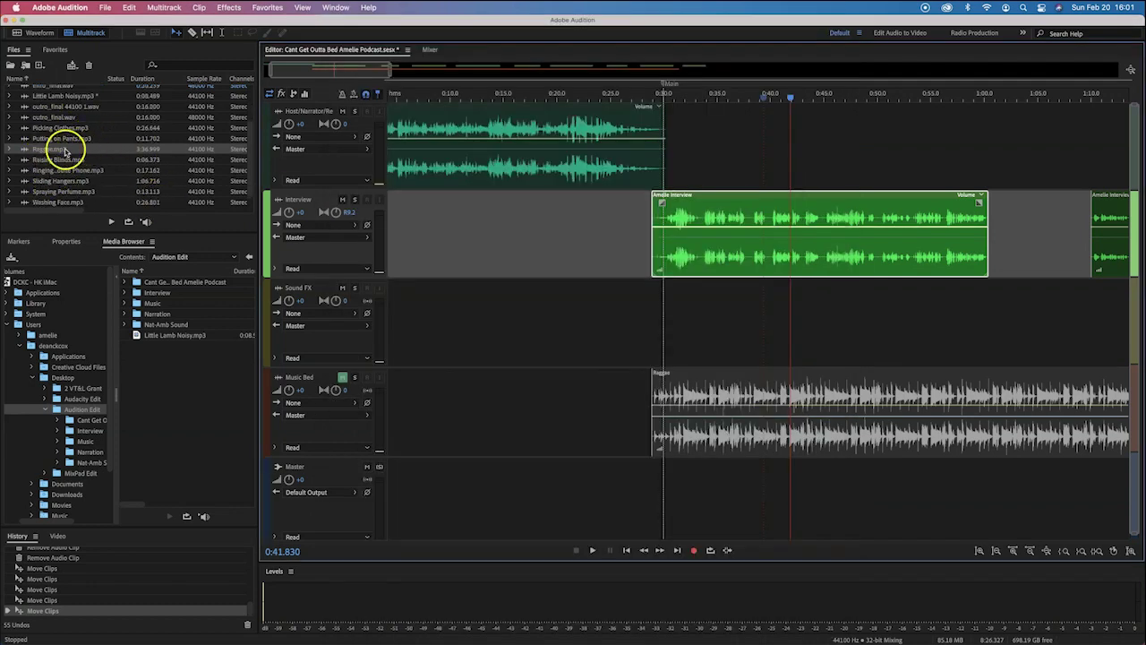
scroll(65, 152, up, 5)
scroll(64, 152, down, 2)
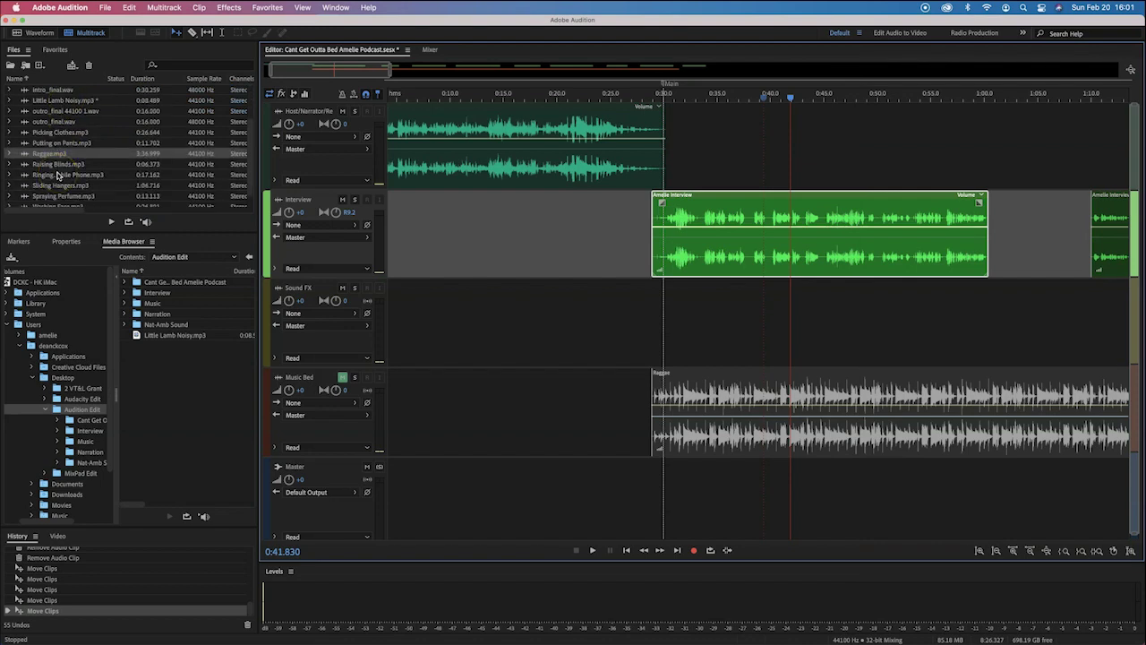
scroll(58, 176, down, 3)
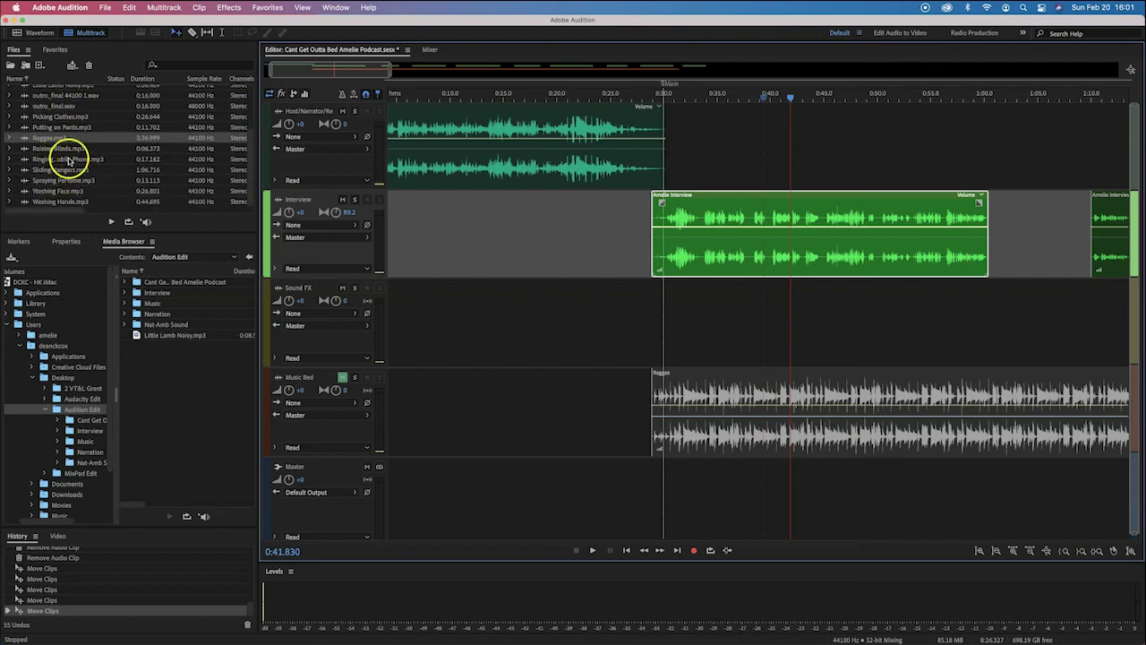
drag(68, 161, 802, 296)
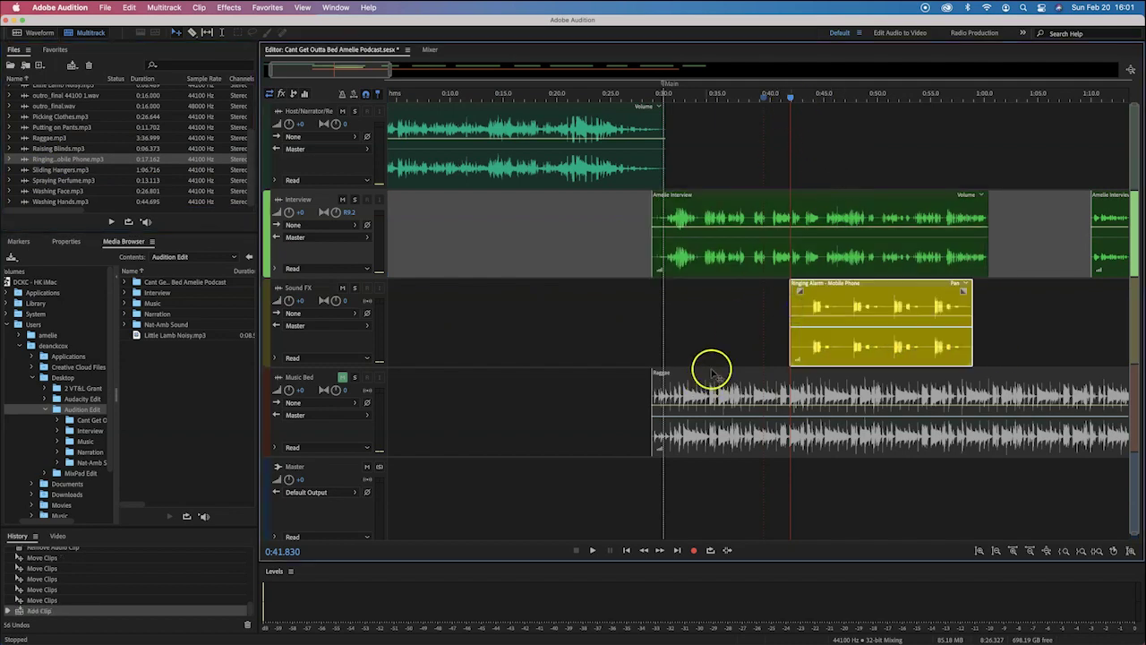
Move the ringing alarm clip to start at about 0:40 and play it back with the interview.
scroll(749, 315, right, 2)
scroll(749, 315, right, 6)
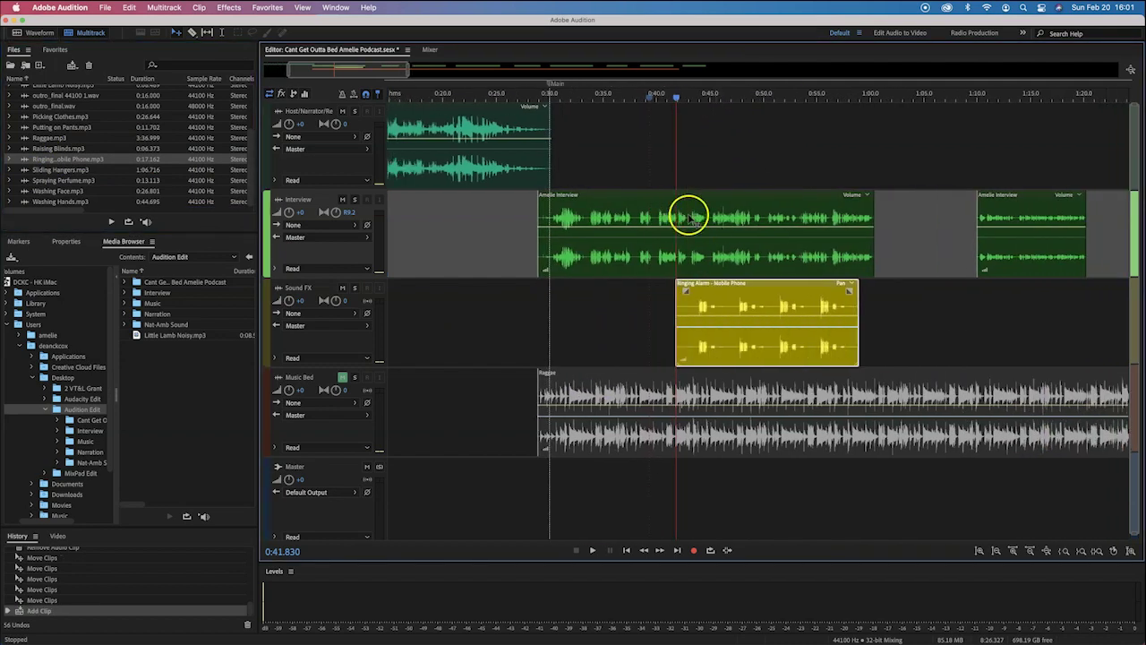
key(space)
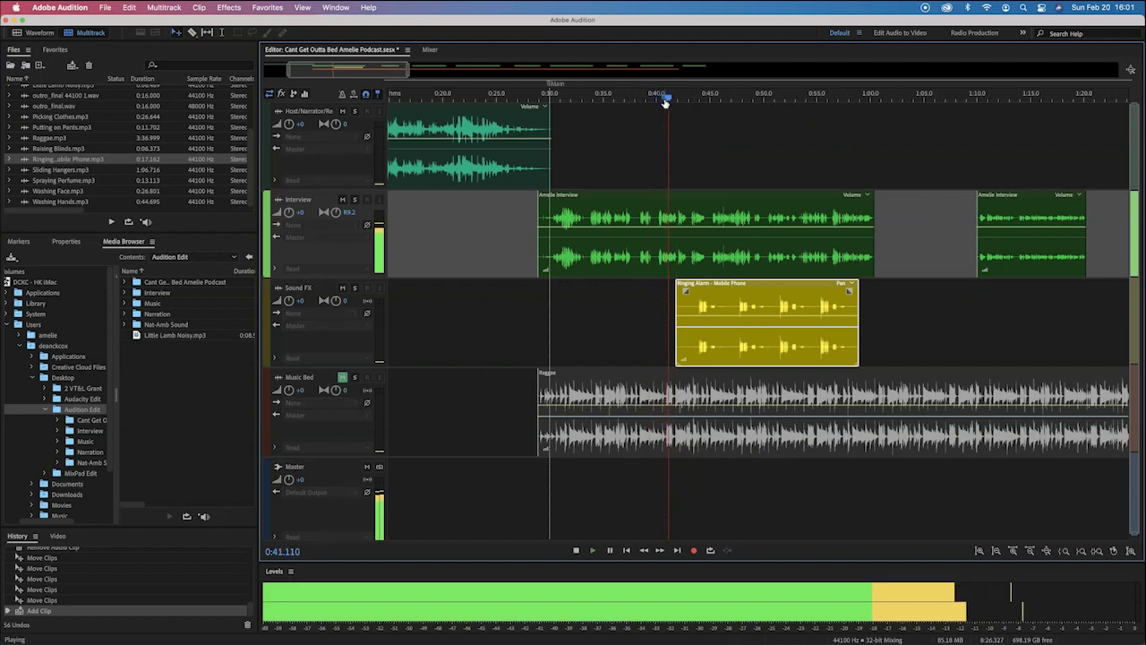
key(space)
mouse_move(730, 285)
mouse_down()
mouse_move(767, 281)
mouse_move(750, 284)
mouse_up()
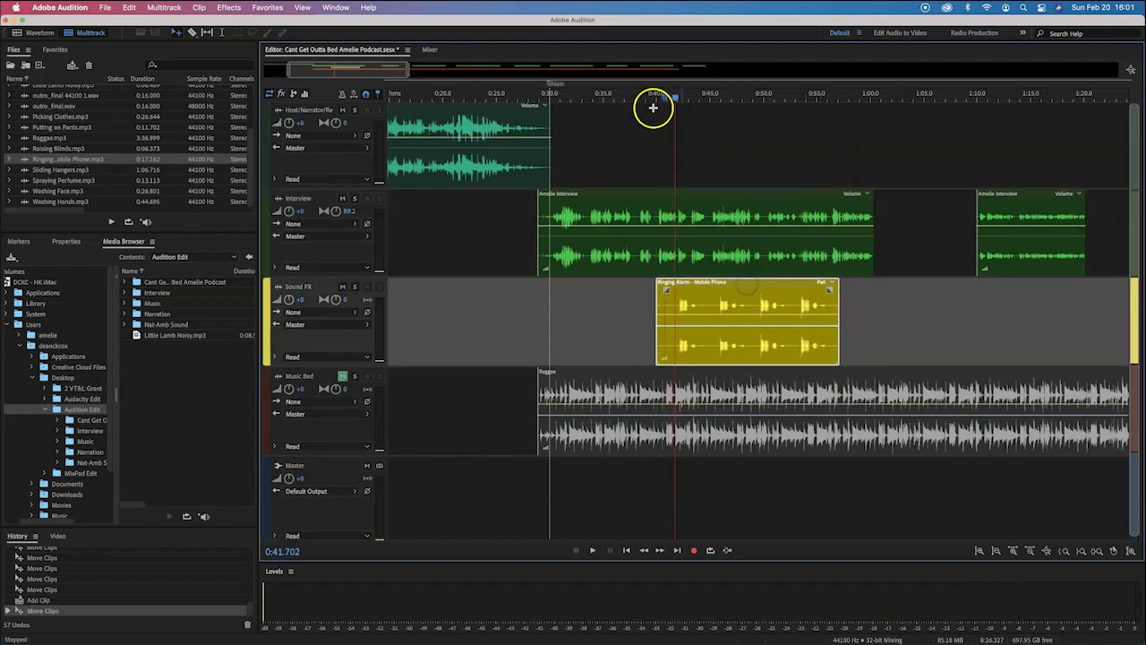
key(space)
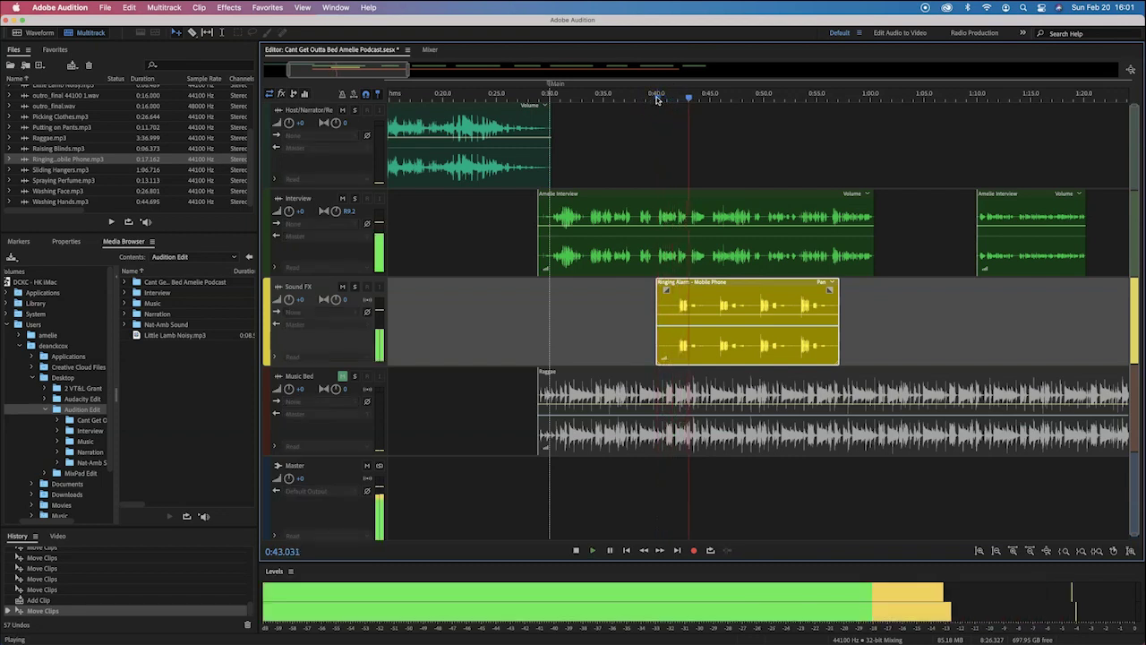
key(space)
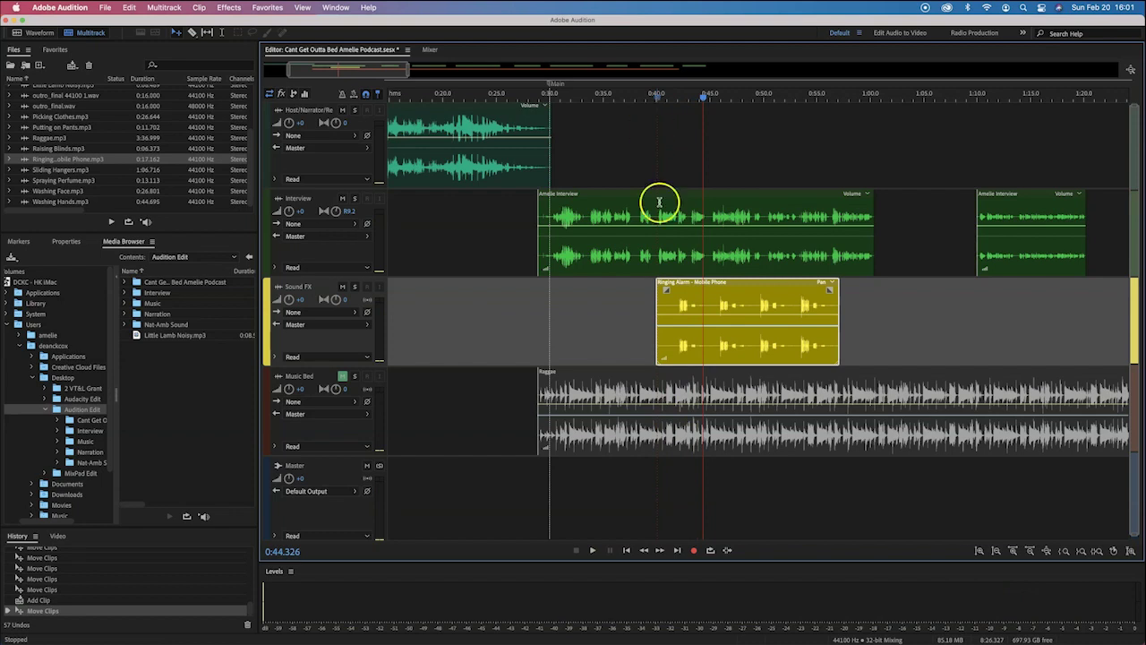
Check the script's alarm cue, replay that passage, and set the playhead to 0:41.969 in the gap between the interview phrases.
key(super+Tab)
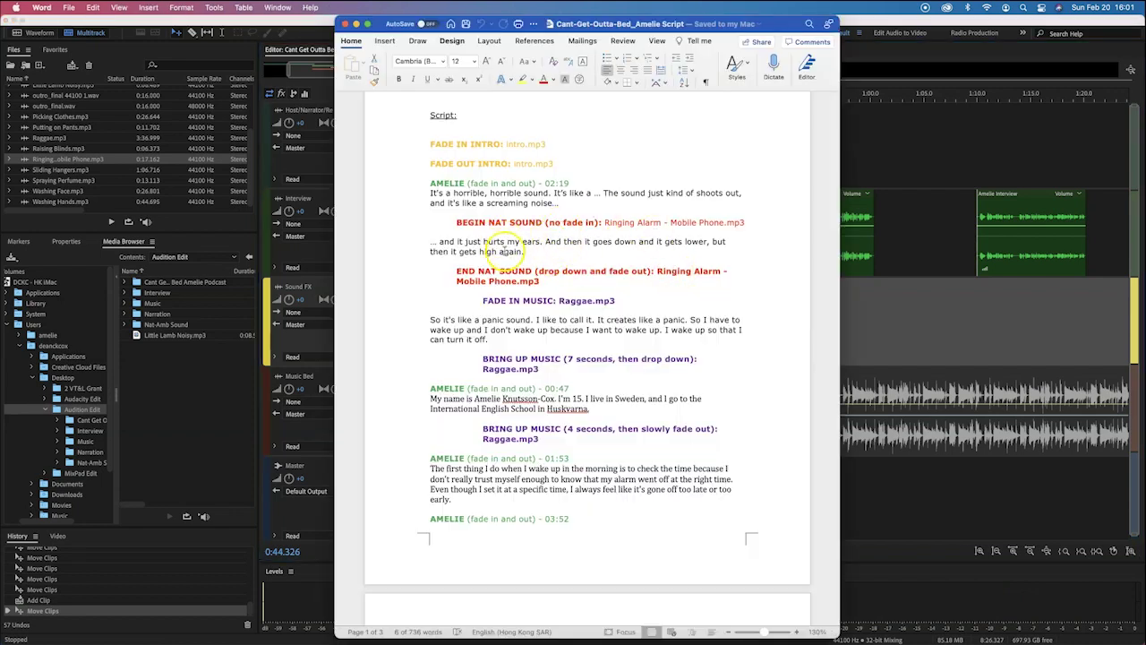
key(super+Tab)
drag(702, 99, 664, 104)
key(space)
key(space)
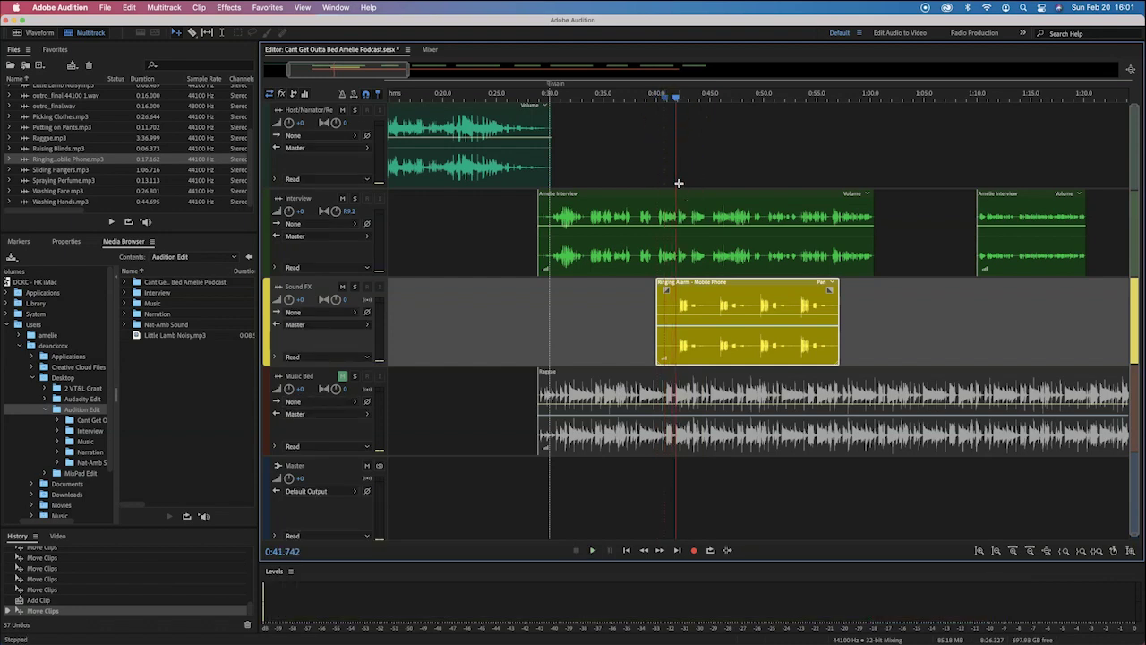
key(=)
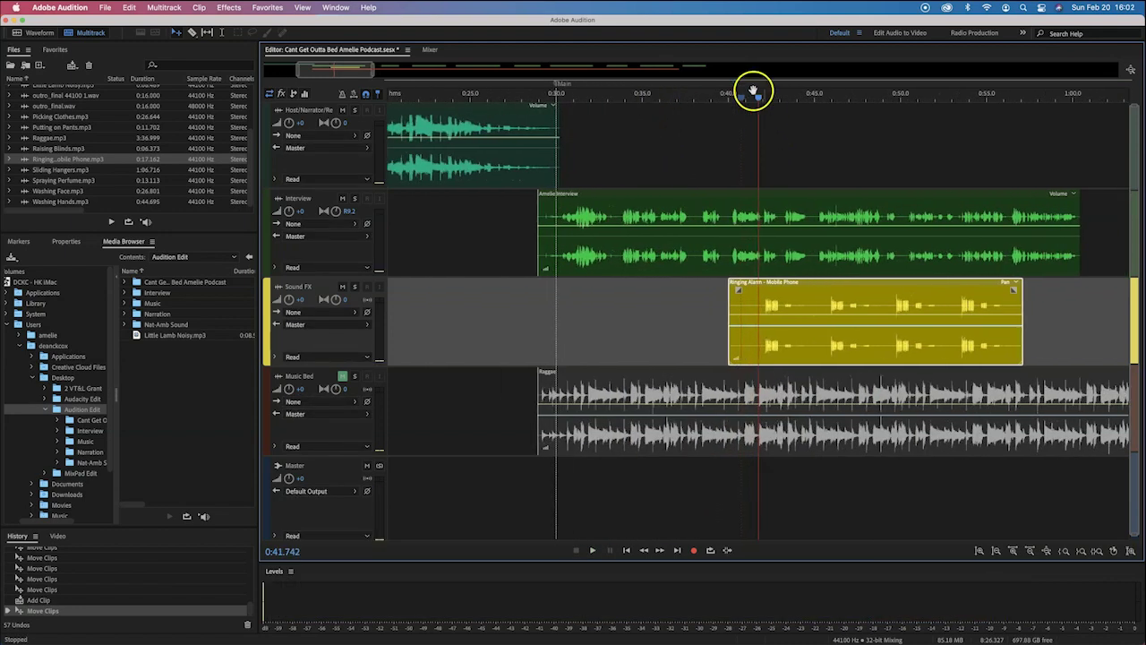
drag(760, 100, 764, 98)
key(m)
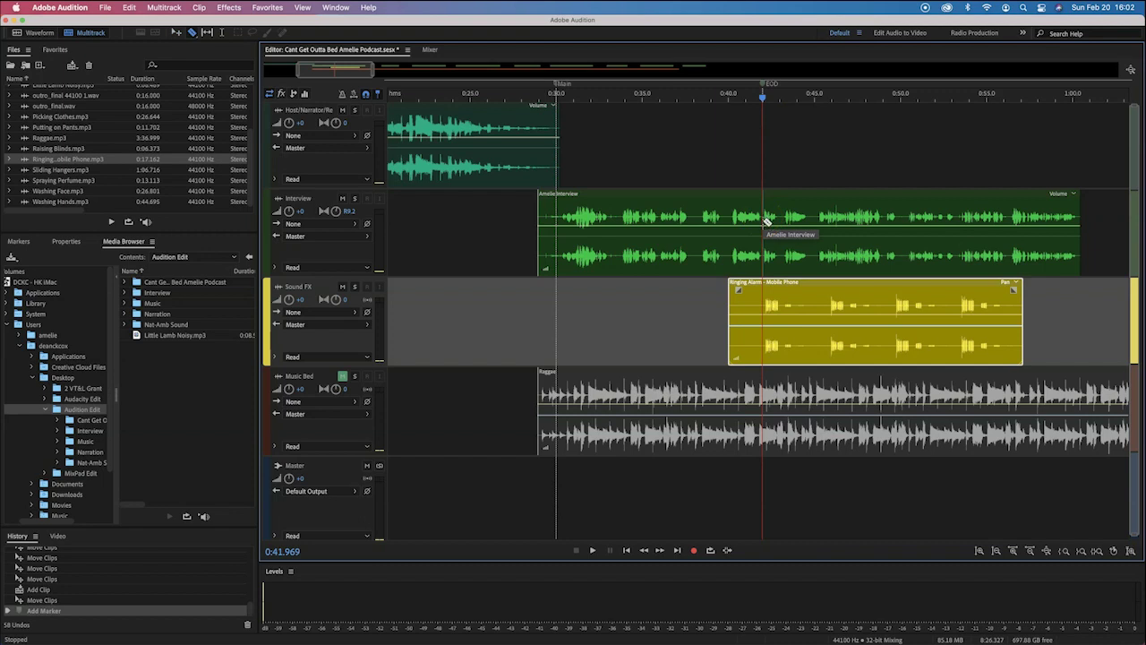
click(766, 220)
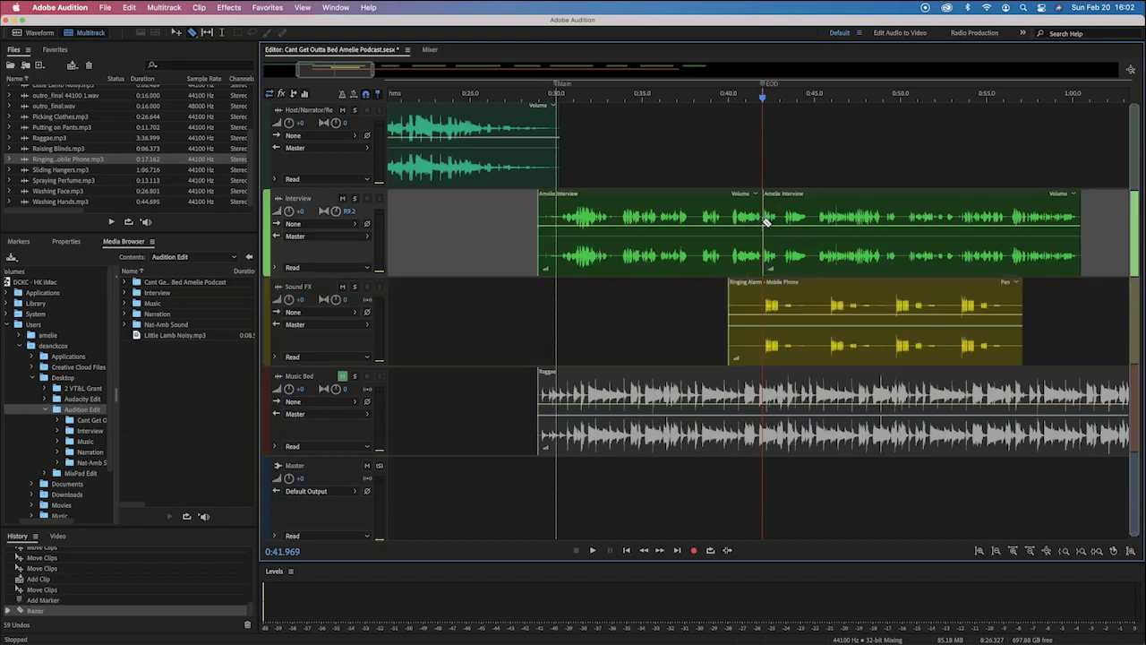
key(super+z)
key(super+z)
Split the first interview clip at the playhead and move its second part to start at about 0:47.8.
click(762, 219)
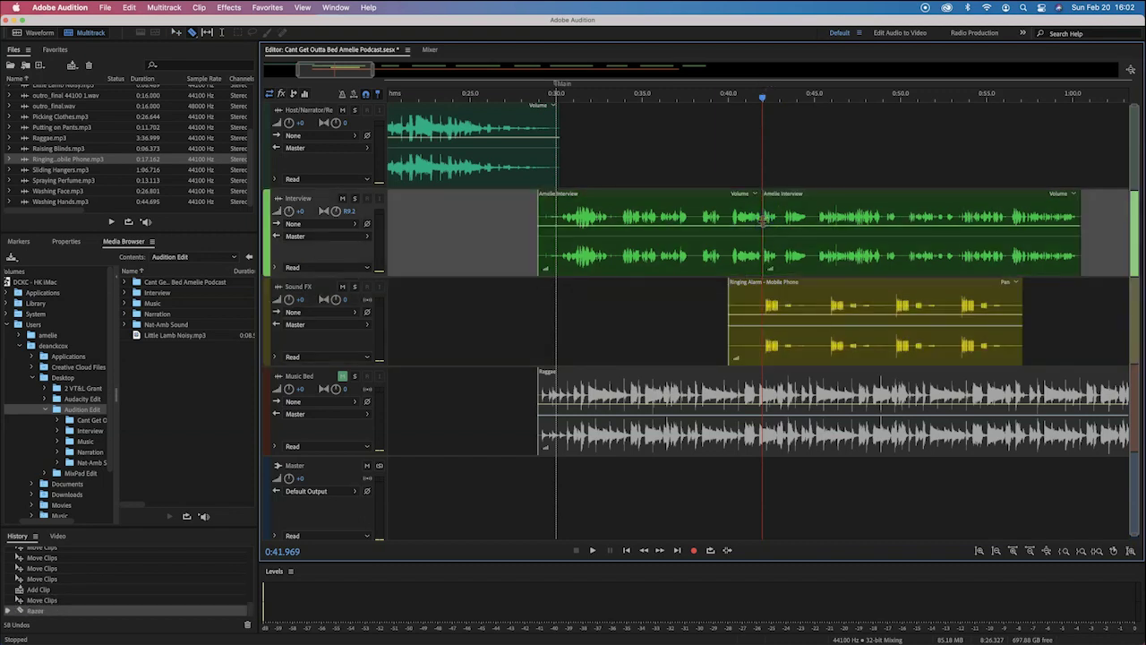
drag(822, 195, 923, 196)
Move the ringing alarm clip to start at about 0:39.7 and play the interview gap from about 0:40.
click(832, 281)
drag(831, 283, 825, 283)
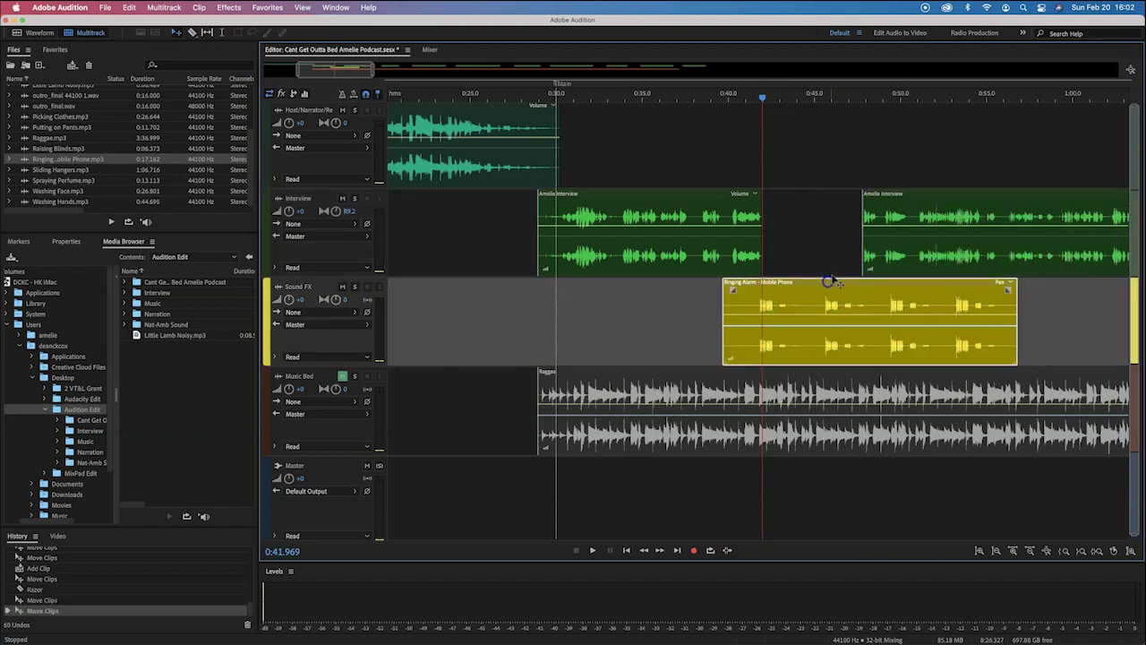
click(733, 100)
key(space)
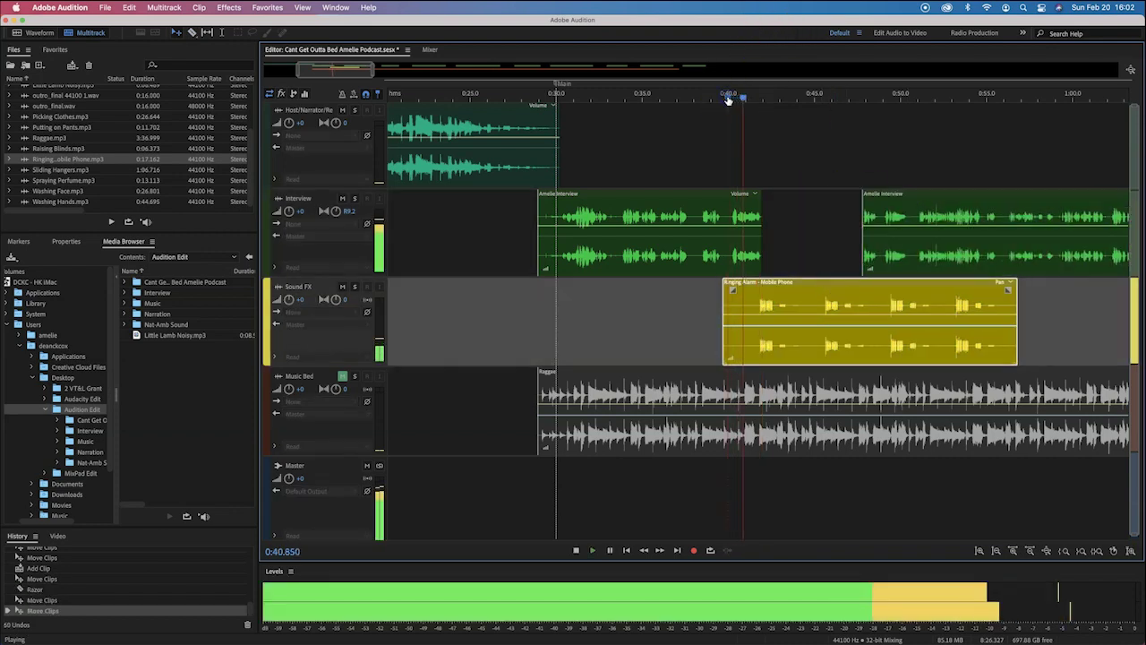
click(761, 159)
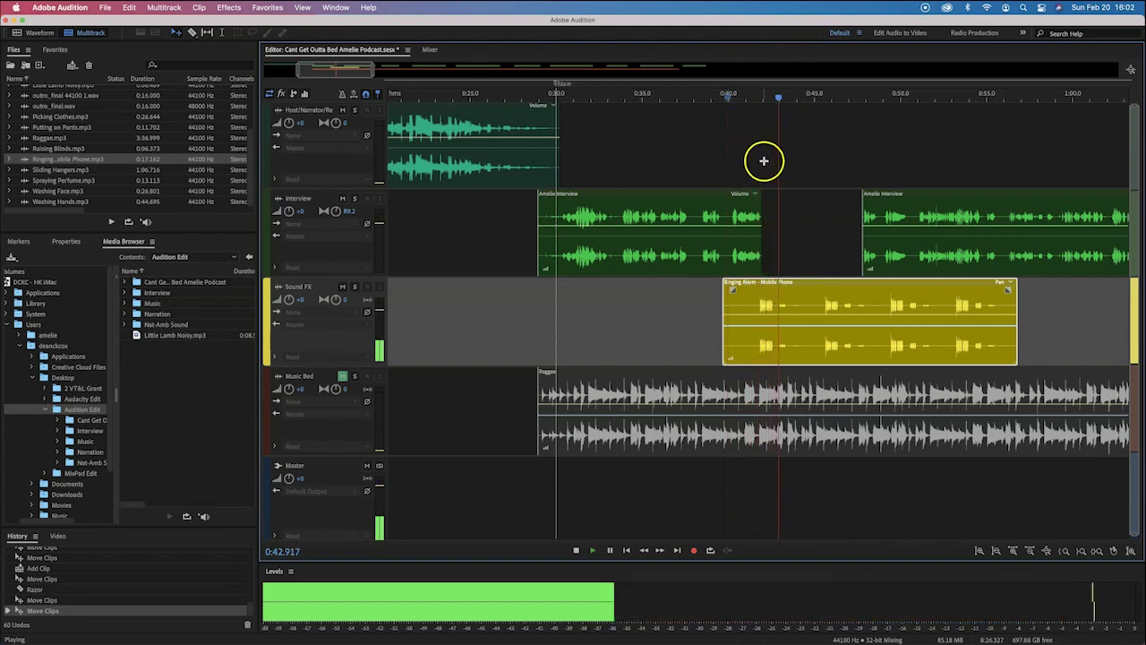
scroll(761, 160, right, 5)
scroll(761, 160, right, 4)
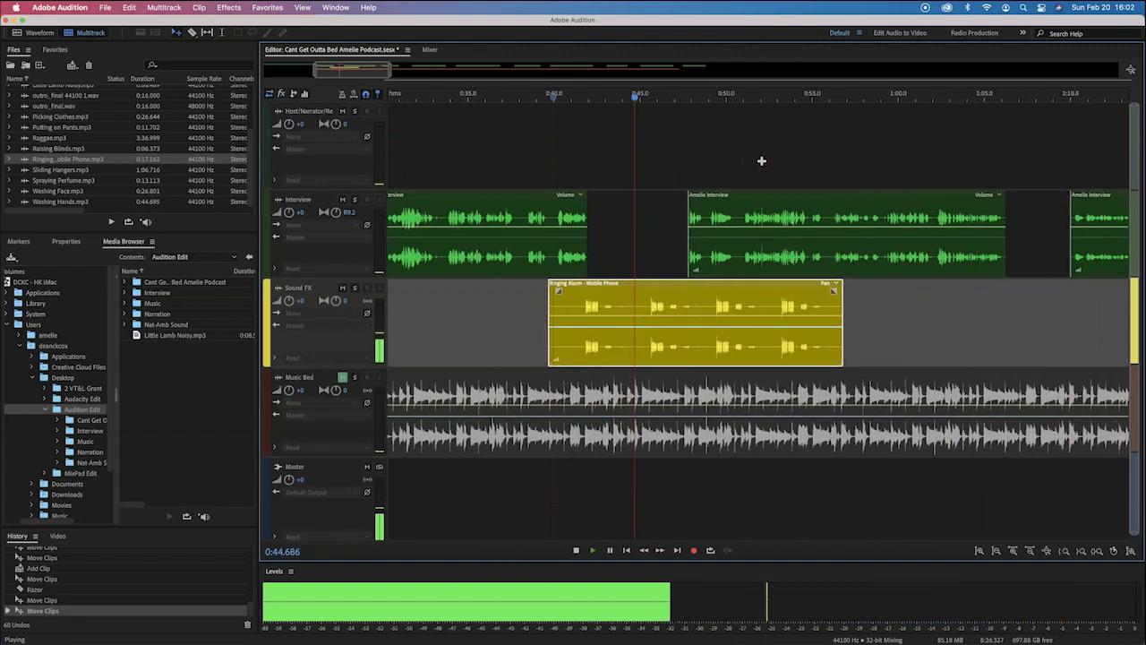
click(747, 159)
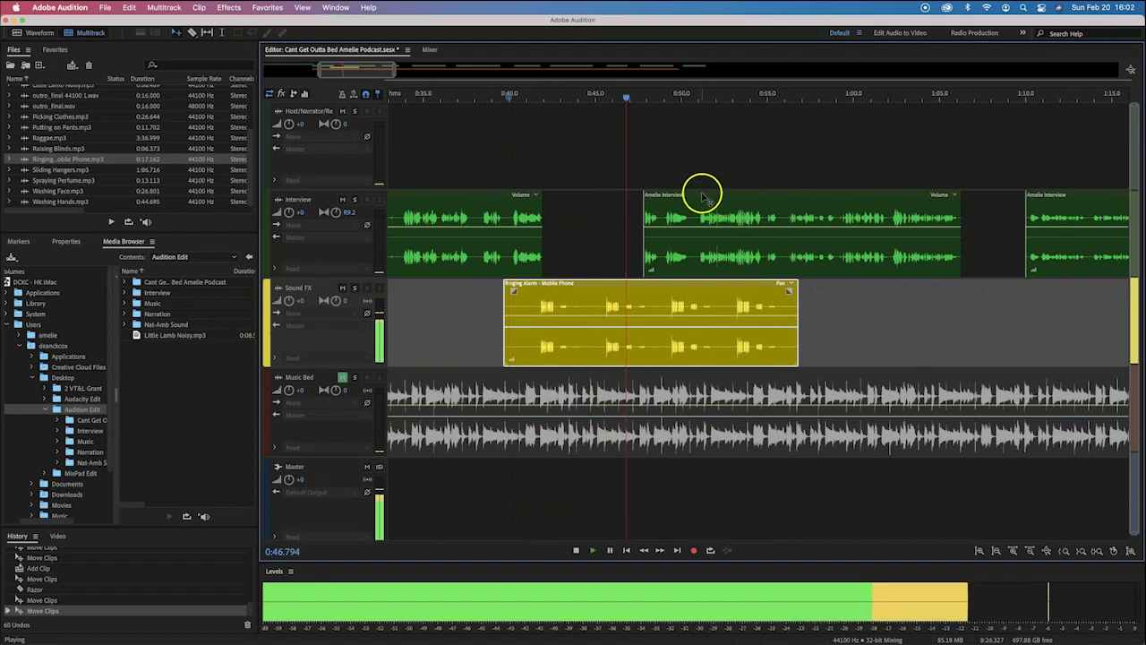
Move the second part of the split interview clip to start at about 0:48.4 and play it back against the script.
key(space)
drag(697, 199, 706, 199)
click(641, 103)
key(space)
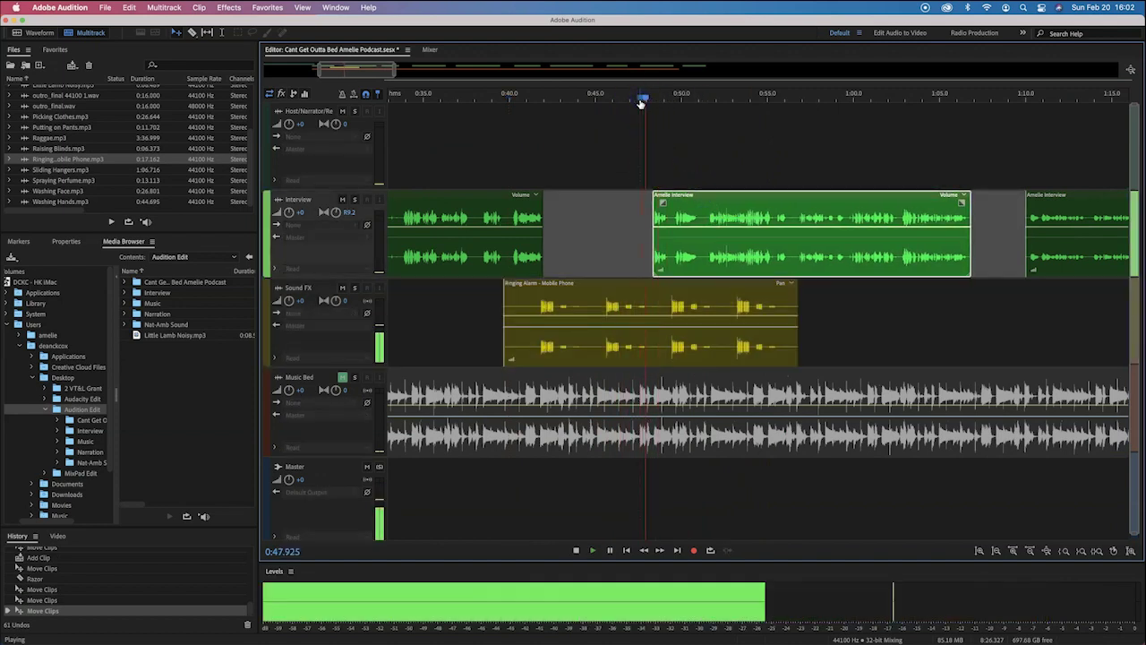
key(super+Tab)
click(676, 285)
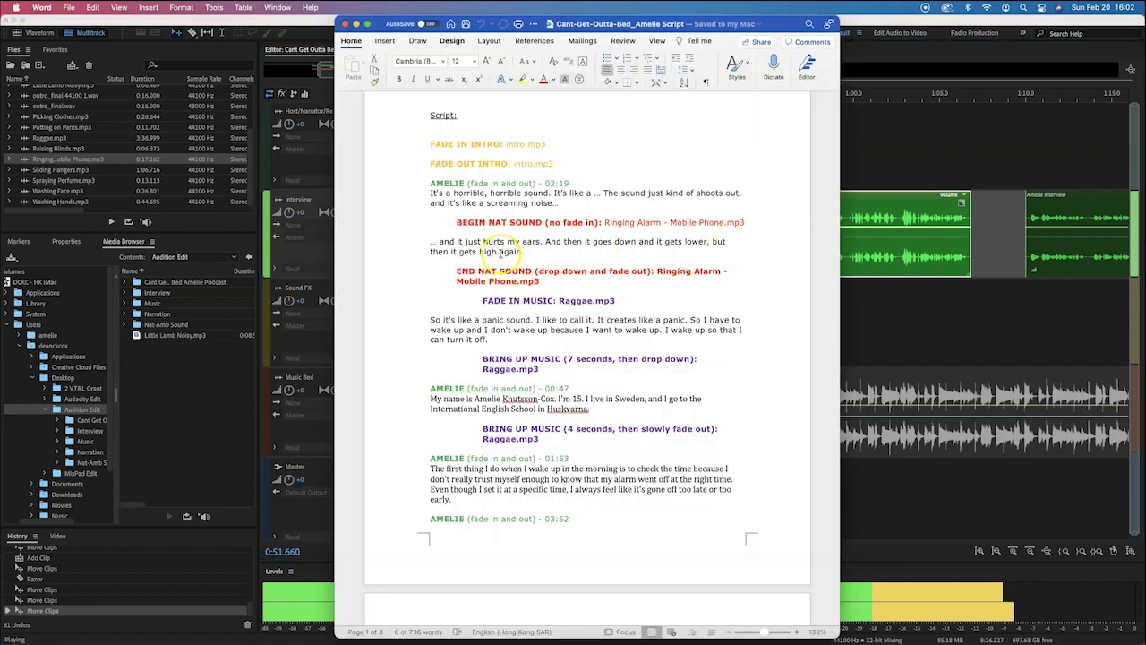
key(super+Tab)
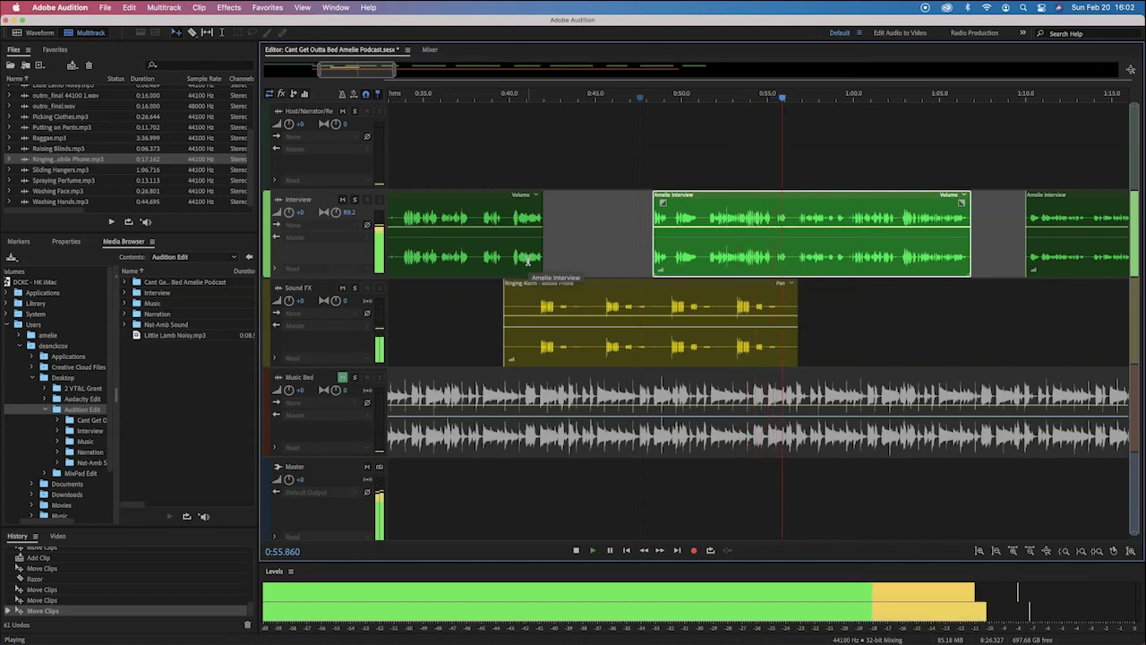
Stop the playback and check the script for the alarm's end cue and the Raggae.mp3 fade-in cue.
key(super+Tab)
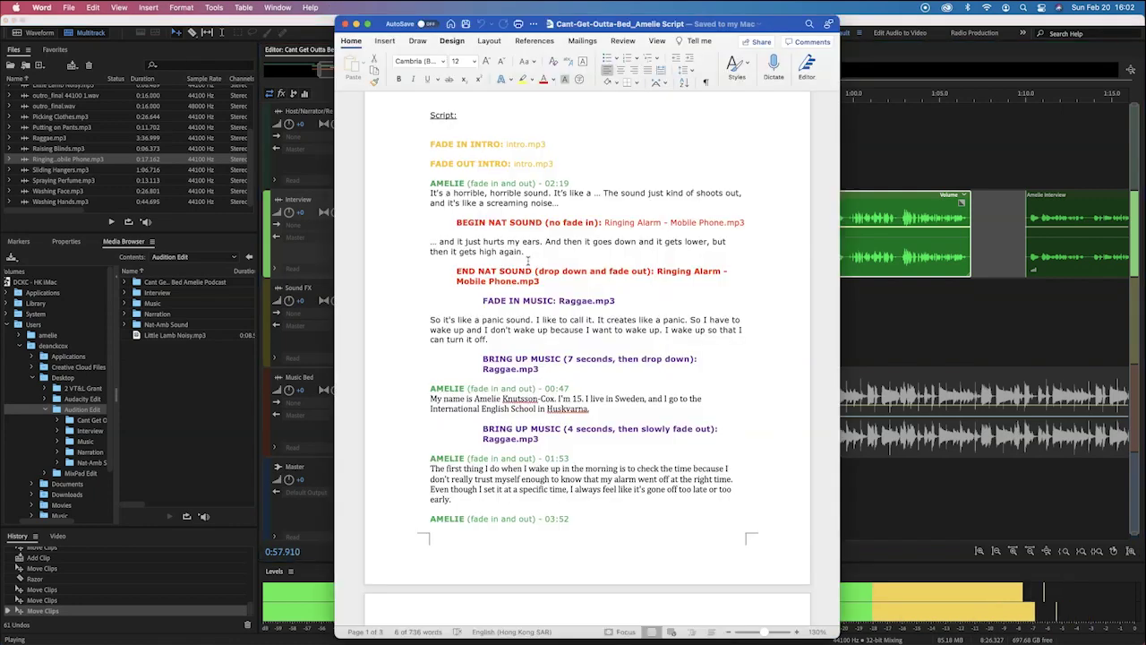
key(super+Tab)
key(space)
key(super+Tab)
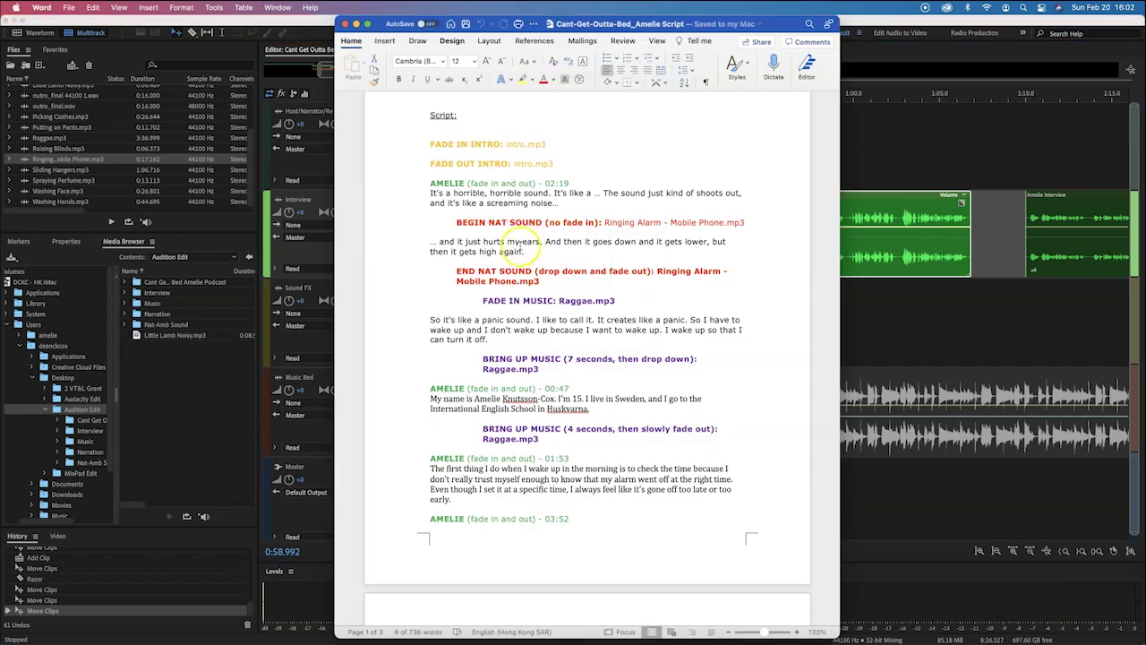
scroll(526, 287, up, 2)
scroll(529, 285, down, 5)
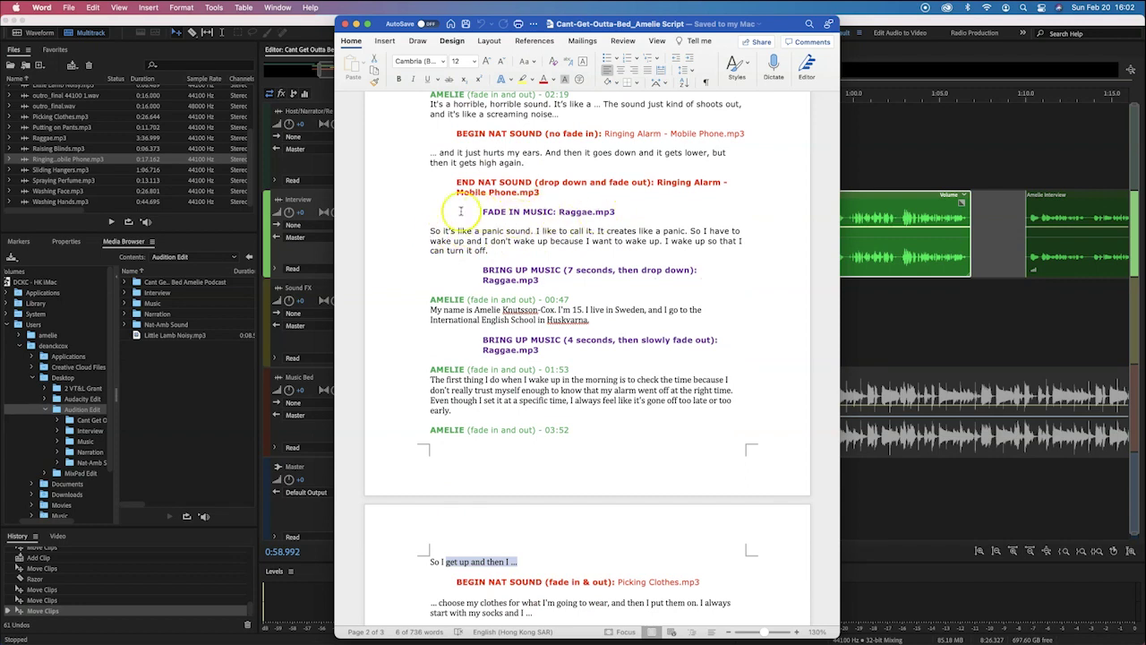
drag(481, 211, 622, 212)
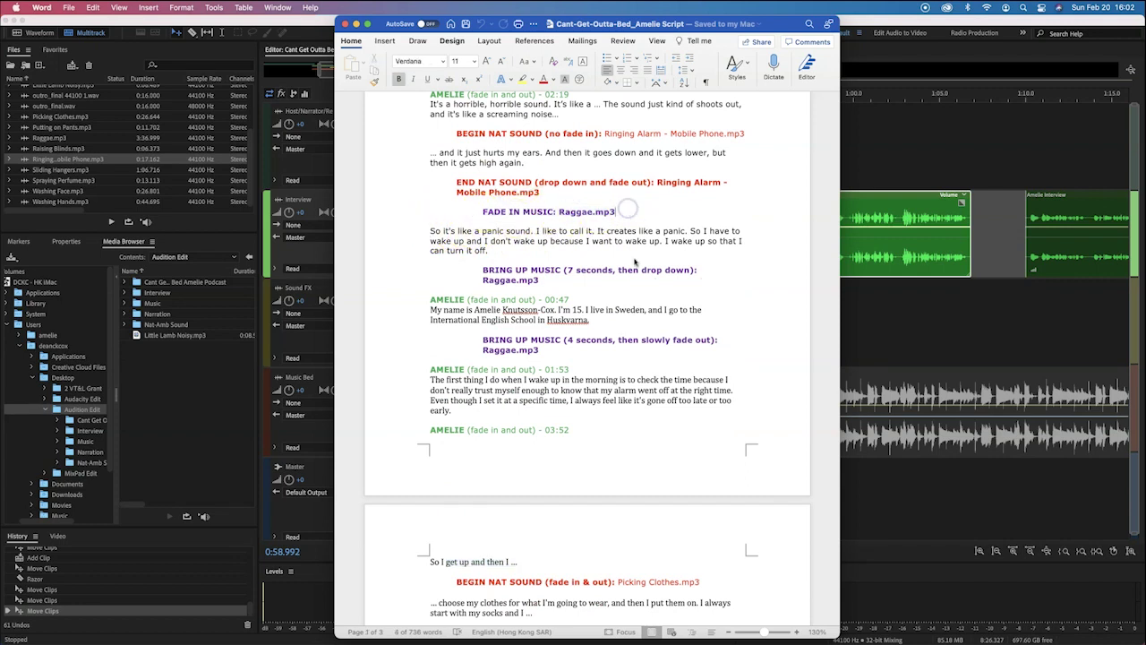
Move the Raggae clip on the Music Bed track to start at about 0:52.7 and play from there.
key(super+Tab)
drag(457, 374, 949, 374)
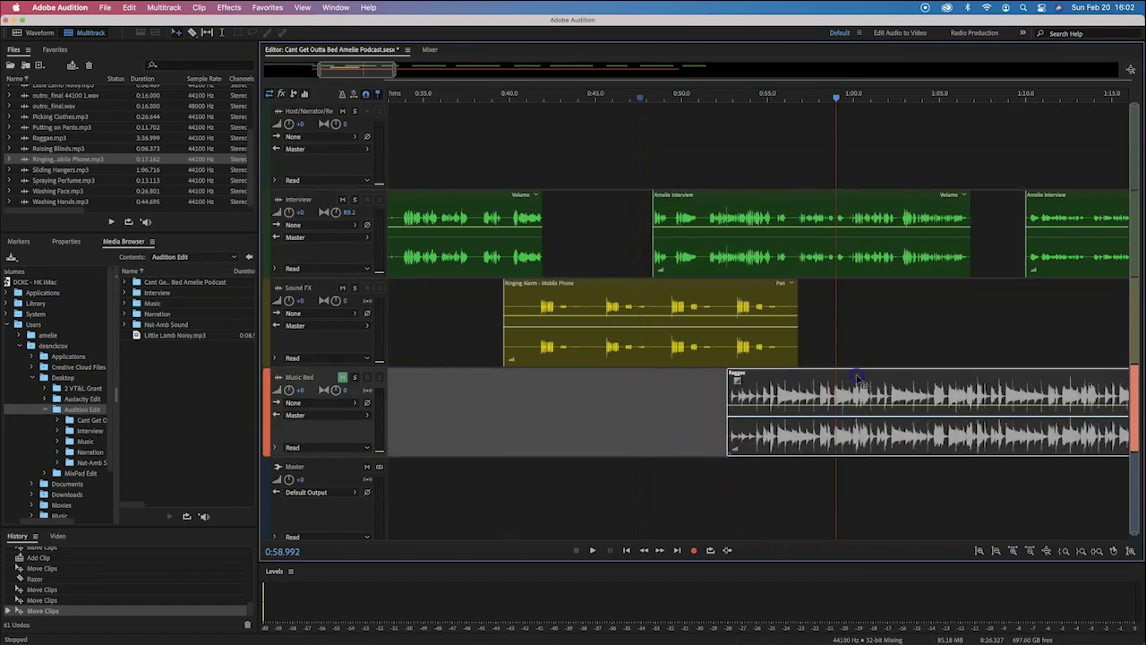
click(726, 98)
key(space)
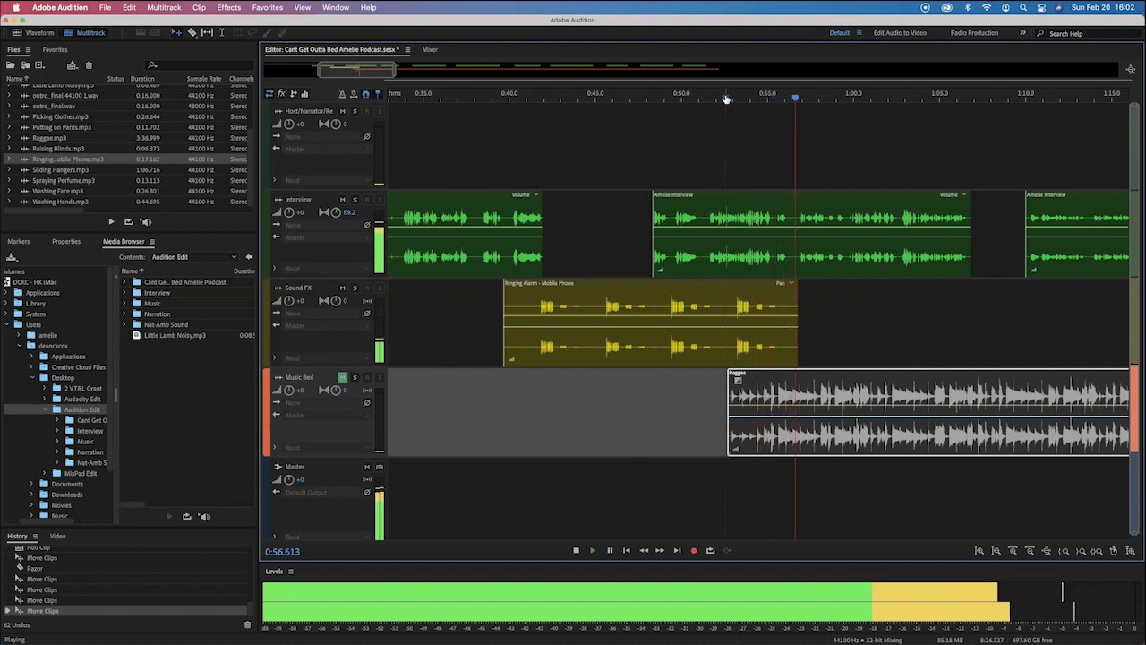
key(space)
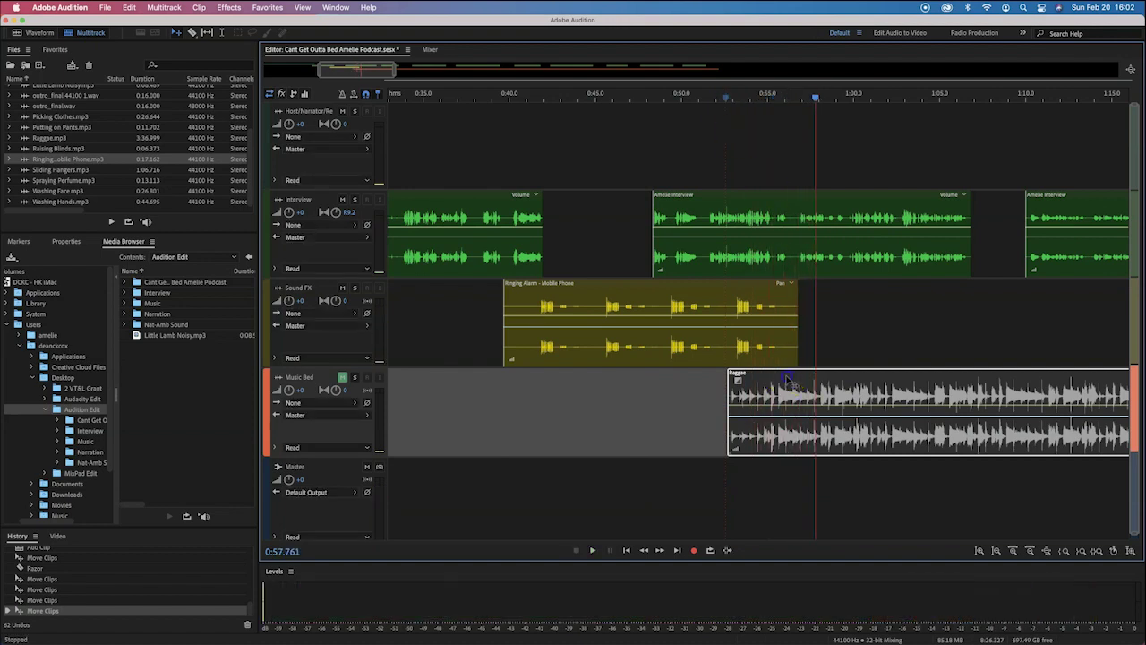
Move the Raggae clip to start at about 0:56.8, just after the ringing alarm, and unmute the Music Bed track.
drag(788, 380, 860, 384)
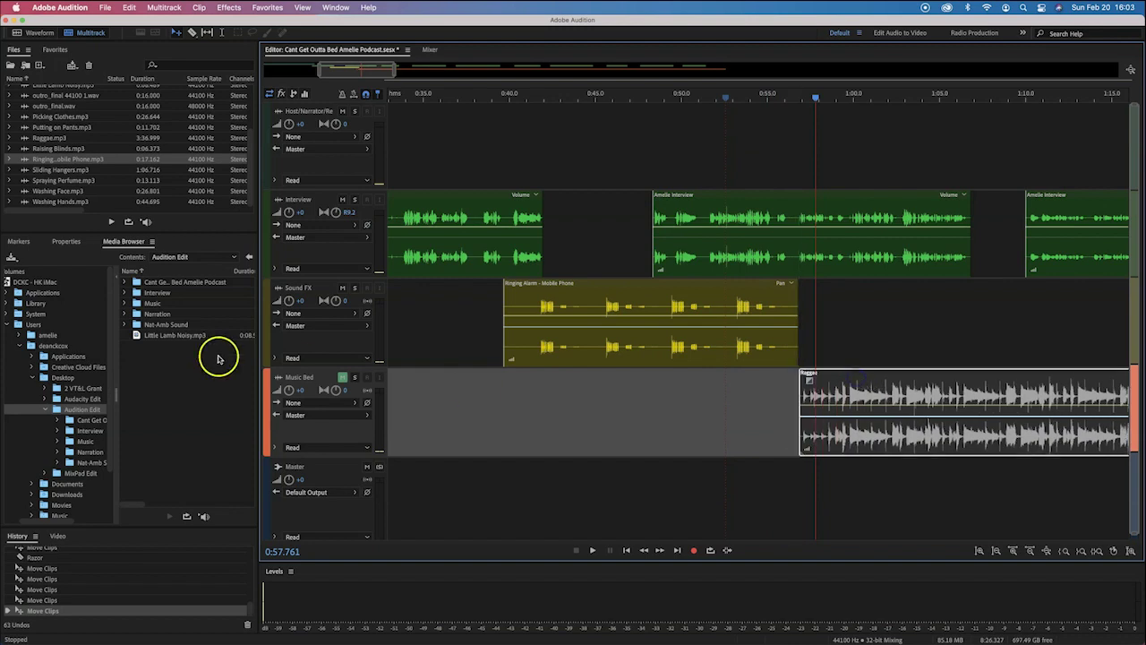
click(345, 378)
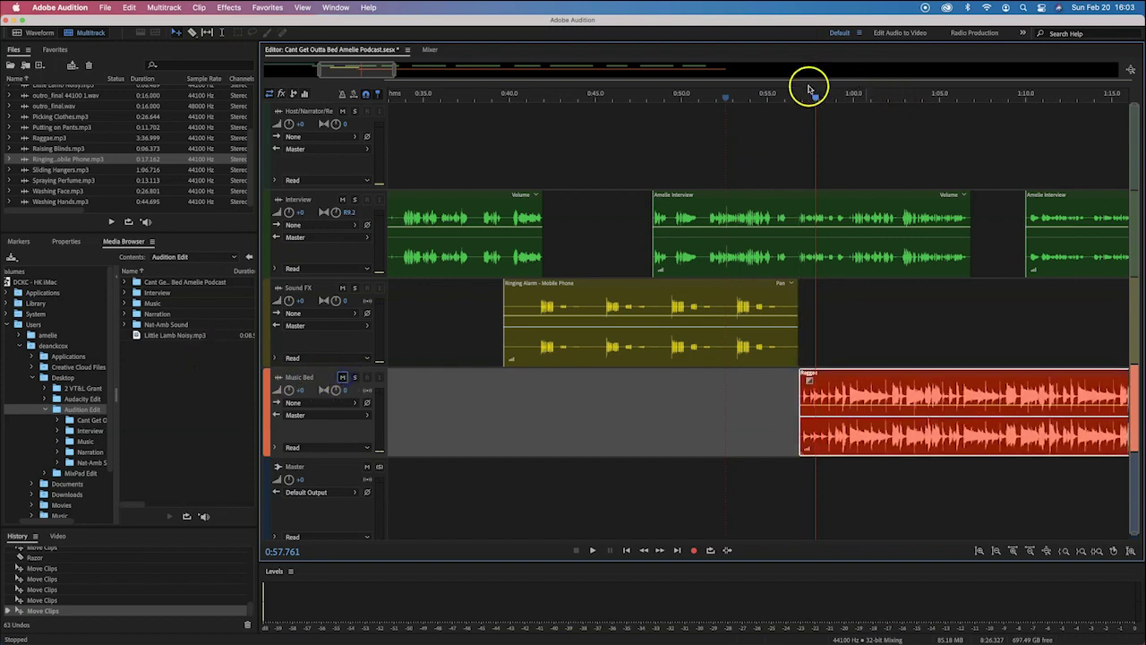
Play the mix from just before the Raggae music starts through to the end of that interview clip.
click(793, 99)
key(space)
click(801, 97)
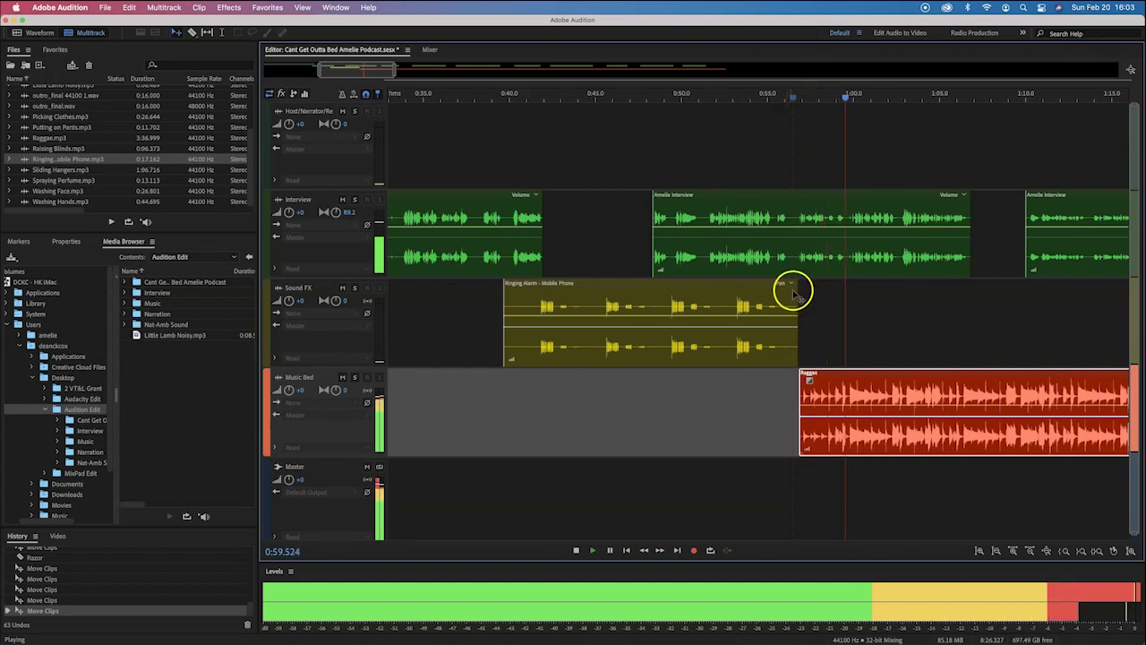
scroll(842, 304, right, 2)
scroll(831, 305, right, 15)
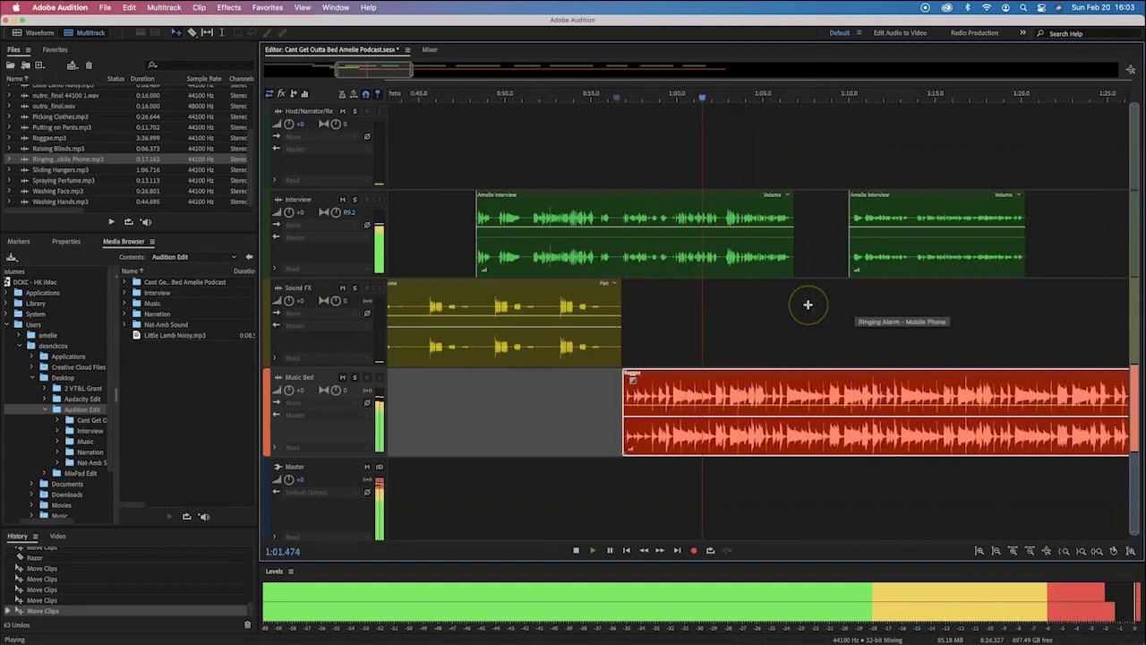
scroll(754, 309, right, 1)
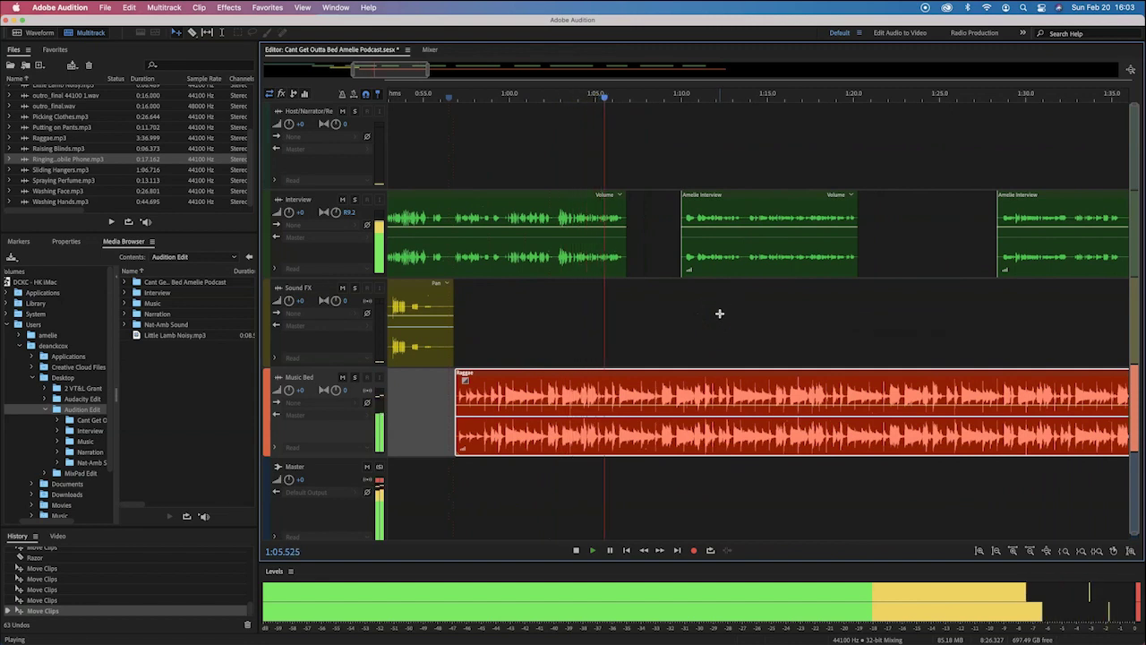
Check the script for how long Raggae.mp3 is brought up before the next interview clip.
key(super+Tab)
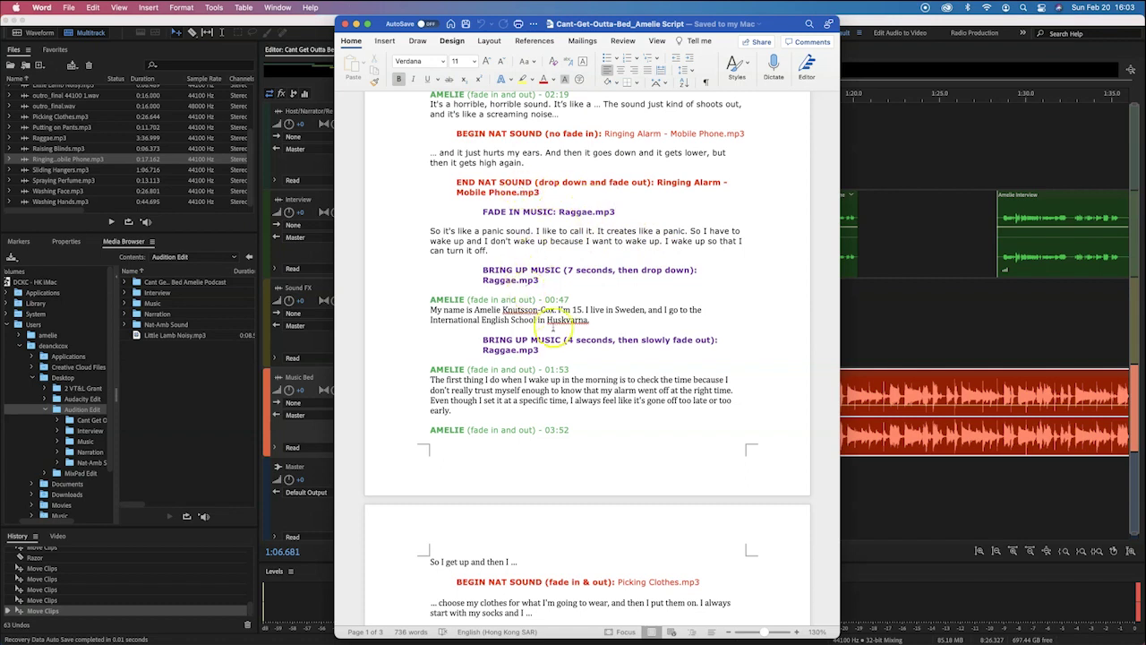
scroll(545, 261, down, 2)
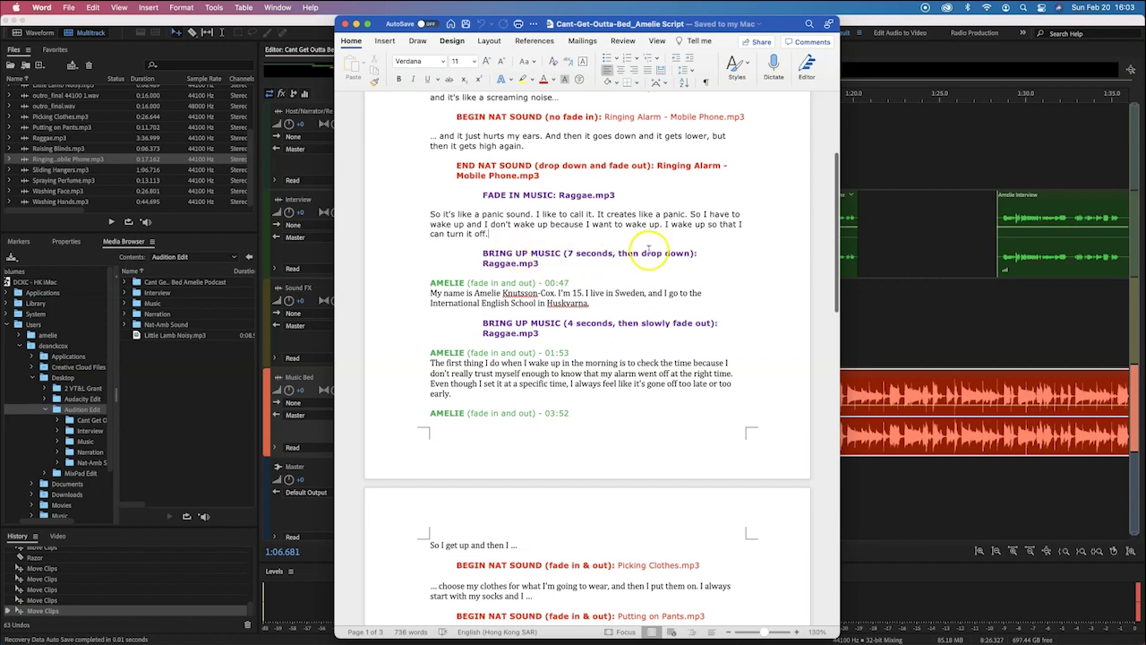
key(super+Tab)
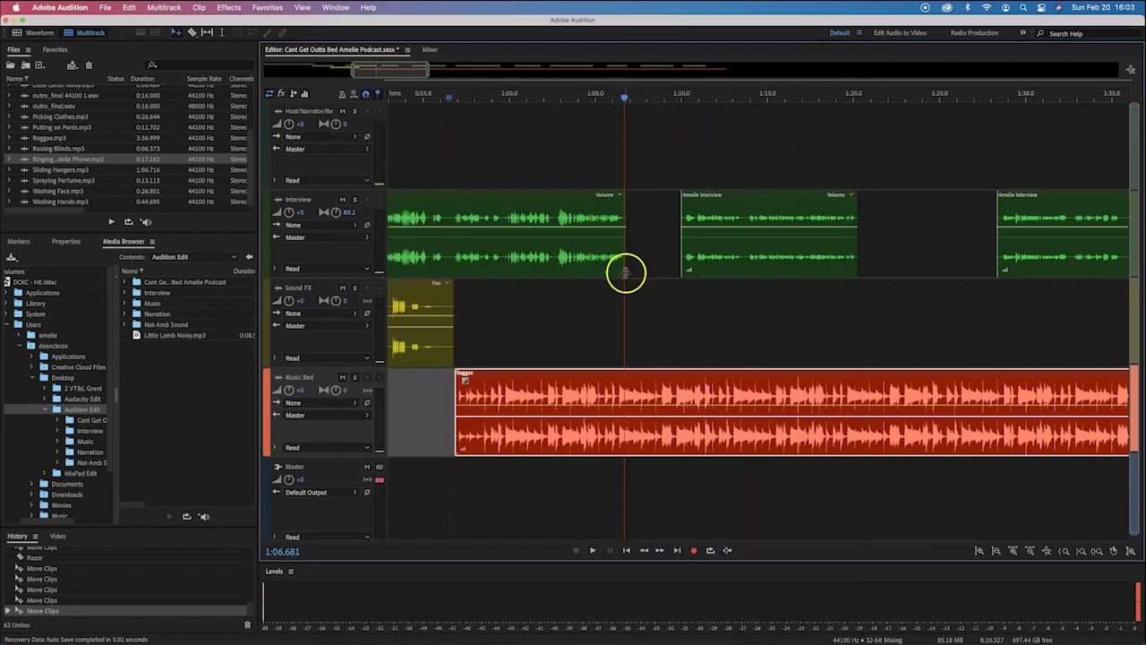
Set the playhead to 1:13.235 and move the next interview clip to start there, leaving about seven seconds of music.
key(space)
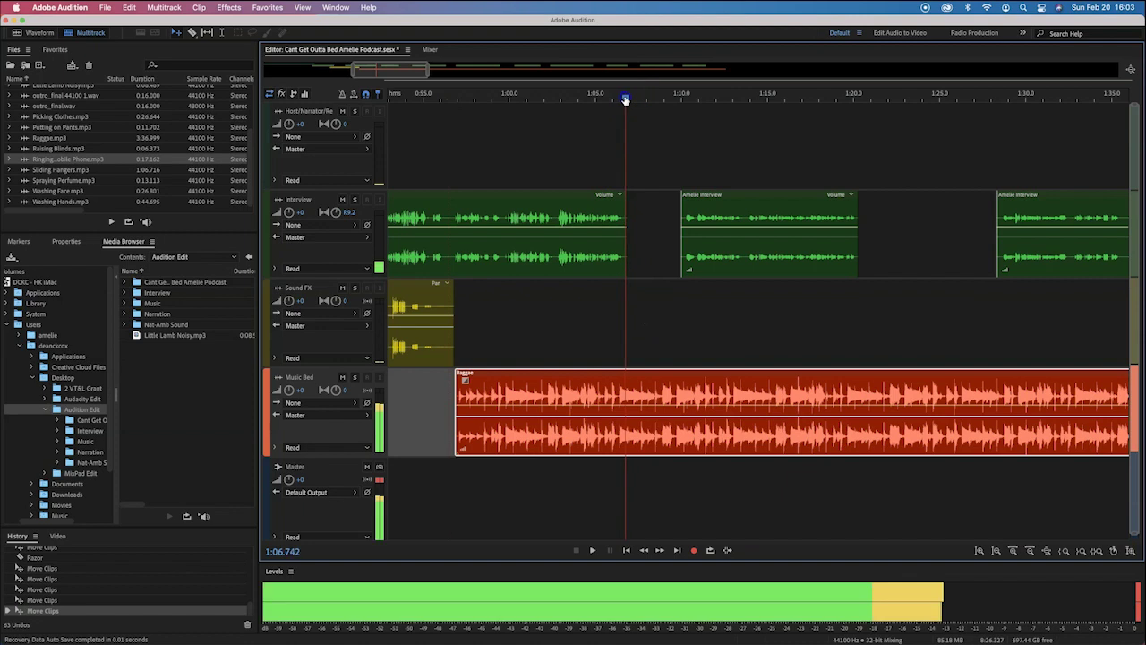
key(space)
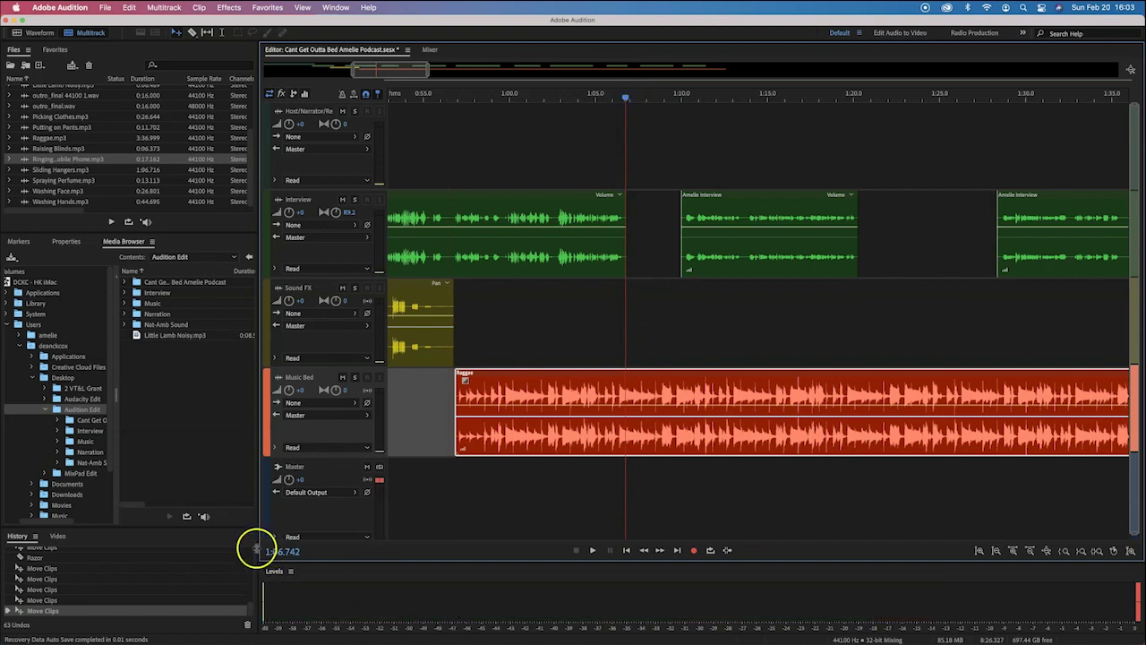
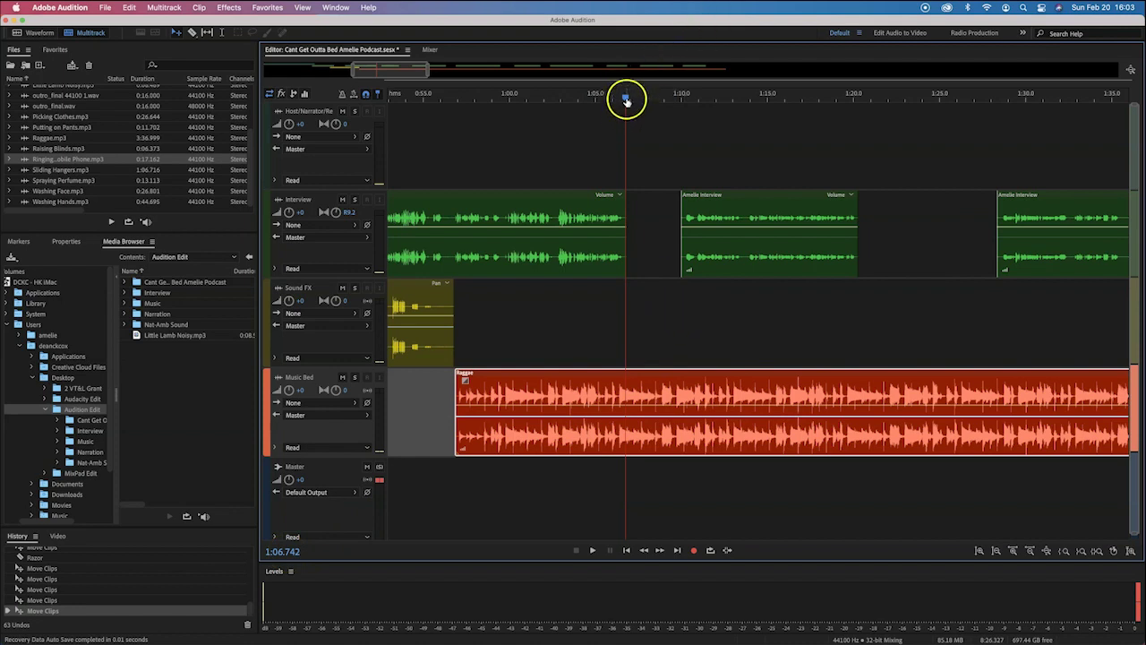
drag(626, 100, 737, 100)
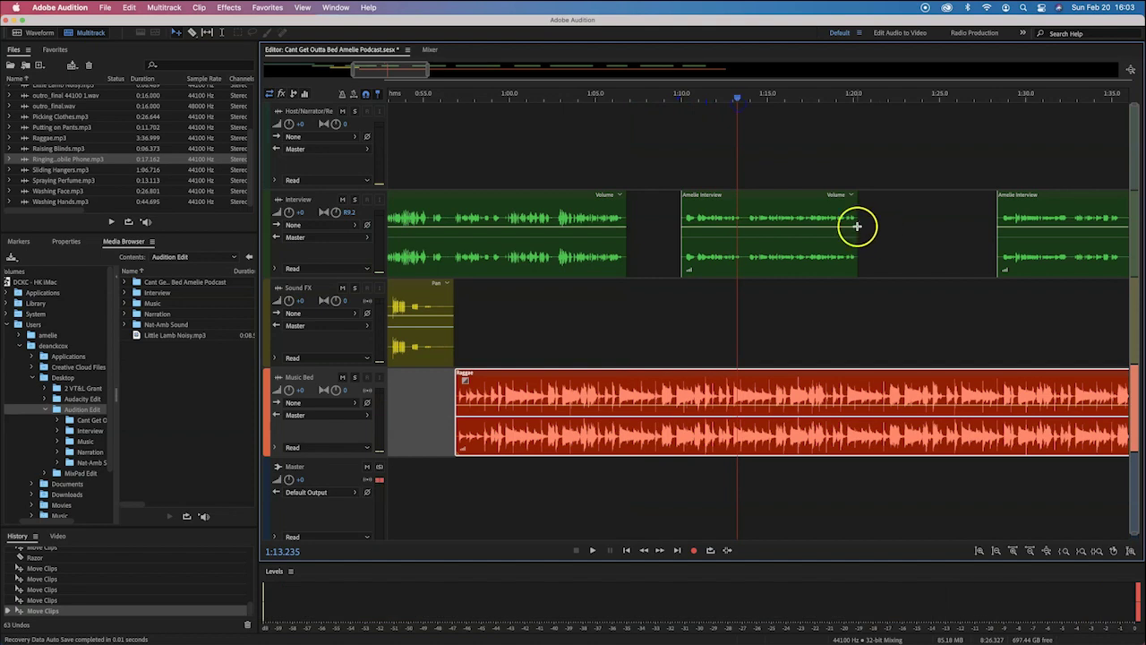
drag(757, 197, 816, 195)
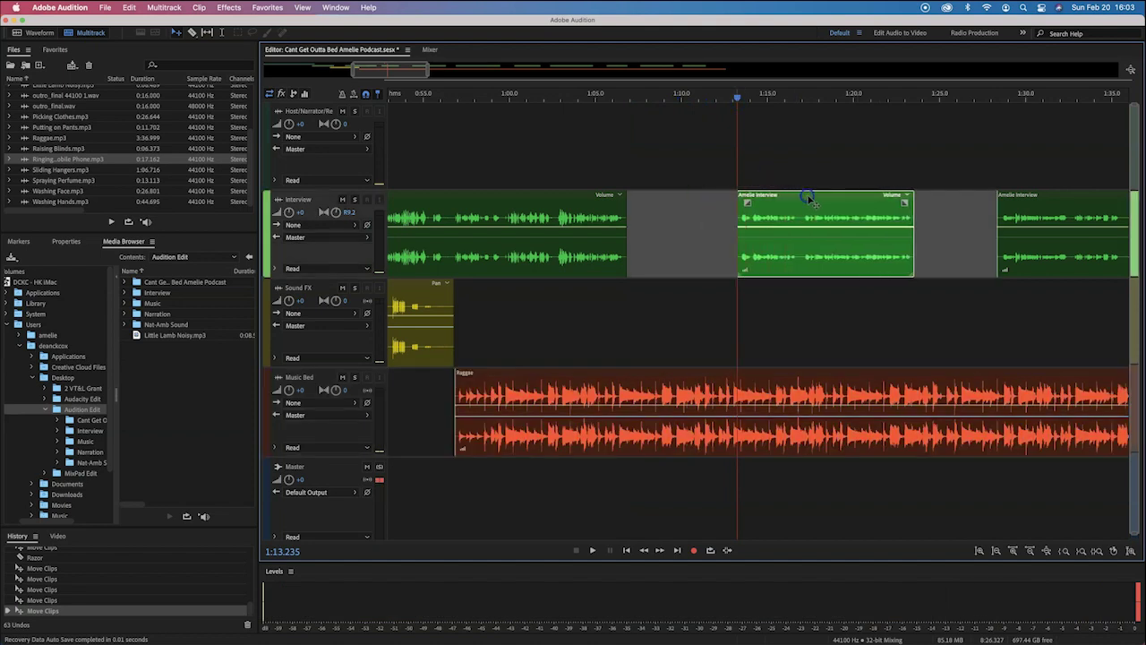
Review the script's cues from the ringing alarm through the 7-second and 4-second Raggae.mp3 bring-ups.
key(super+Tab)
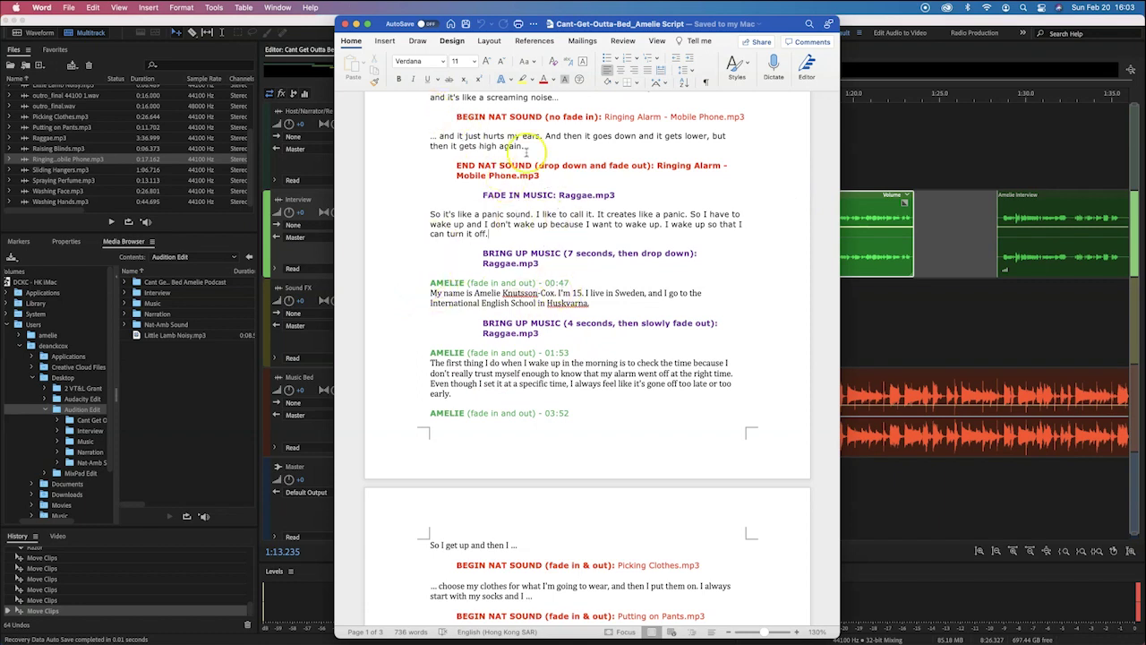
scroll(526, 153, up, 2)
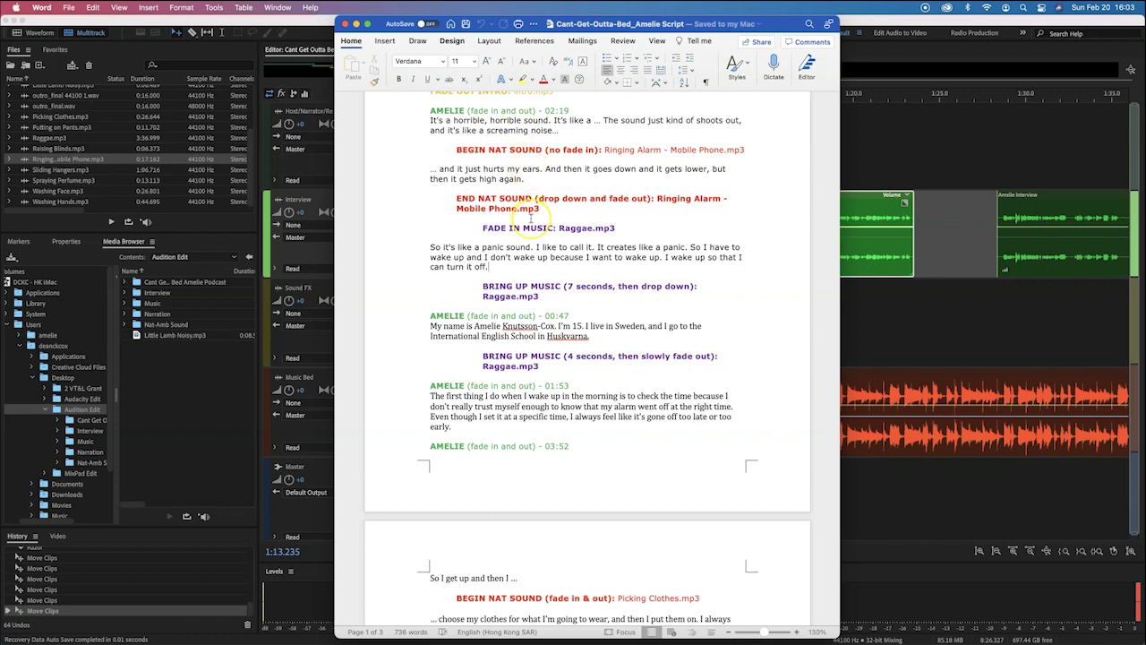
scroll(531, 215, down, 1)
scroll(531, 215, down, 5)
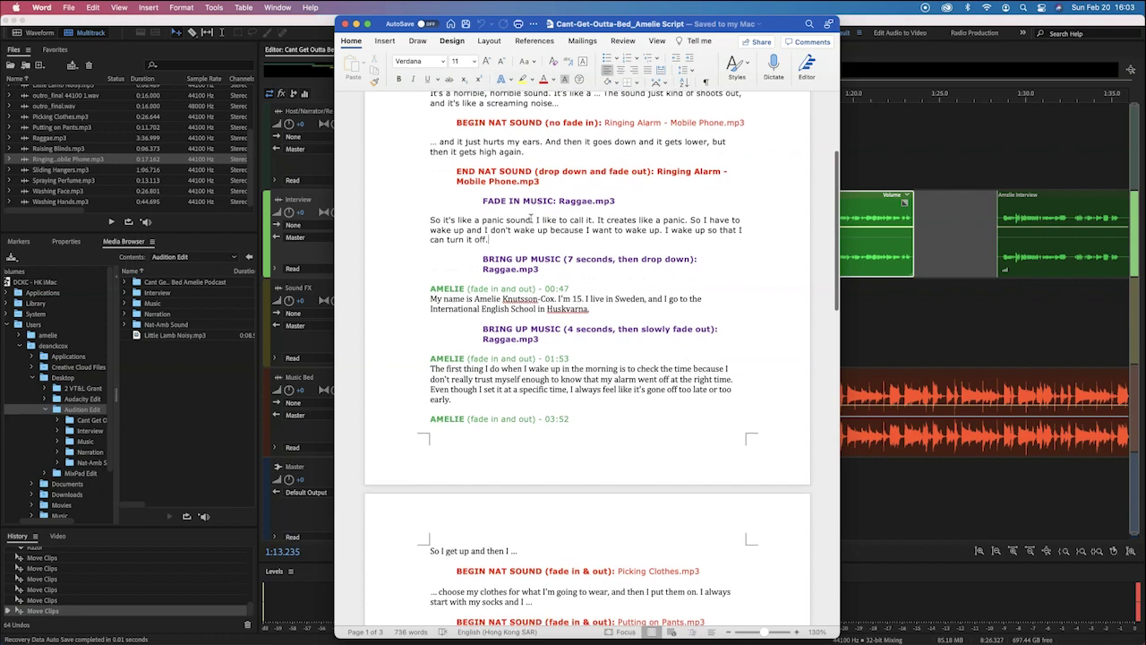
scroll(531, 215, down, 2)
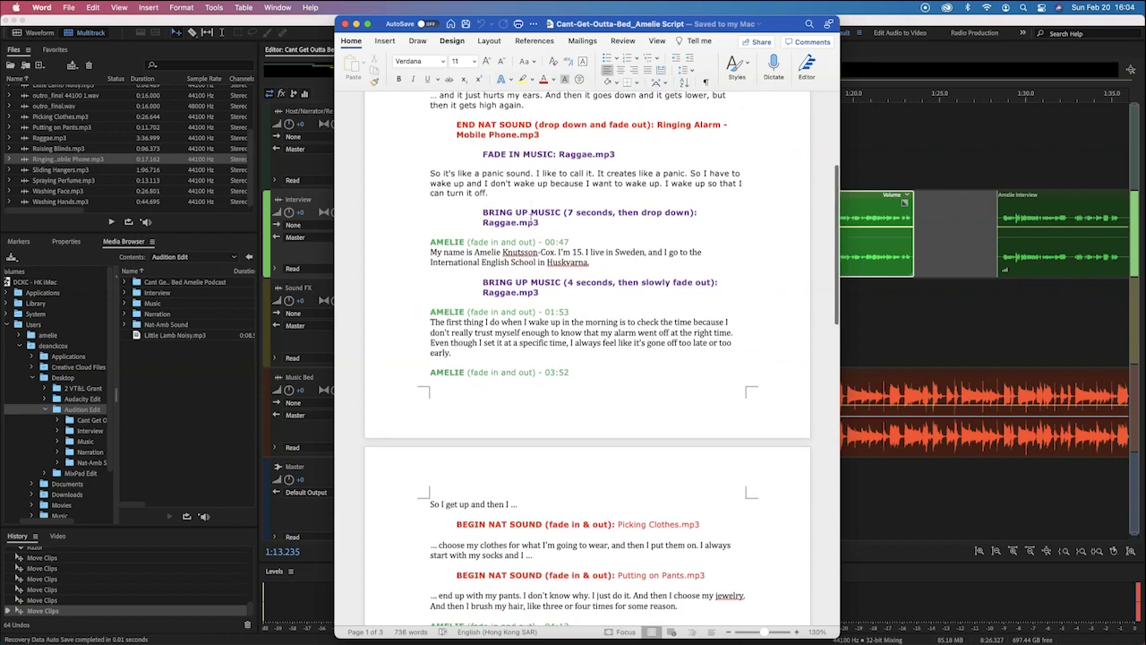
key(super+Tab)
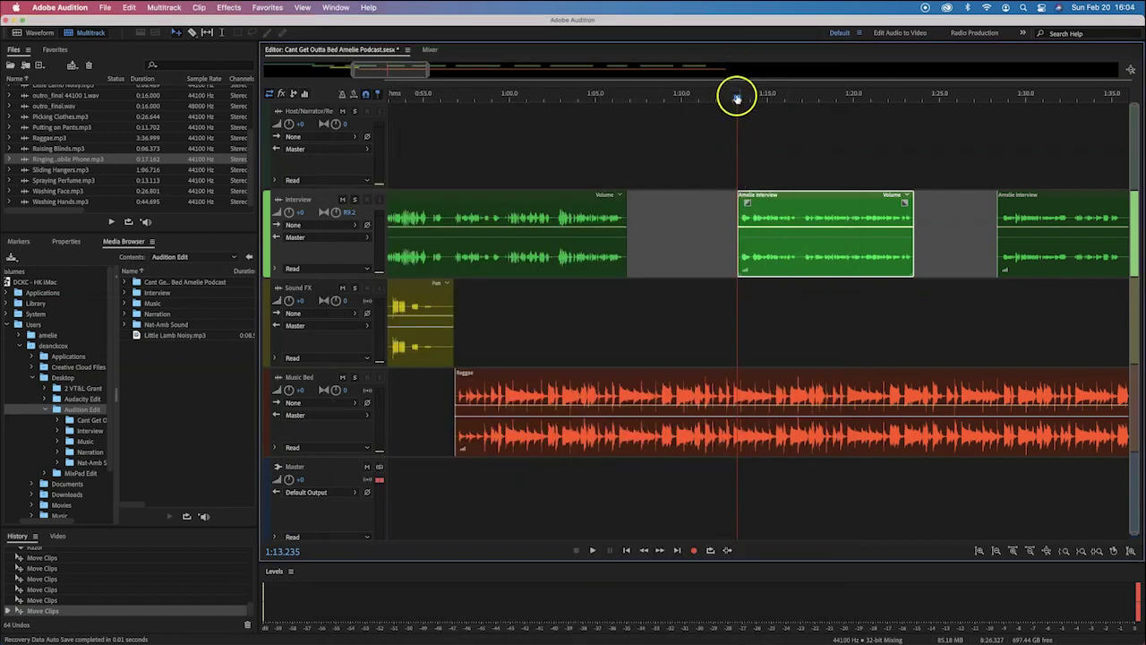
key(super+Tab)
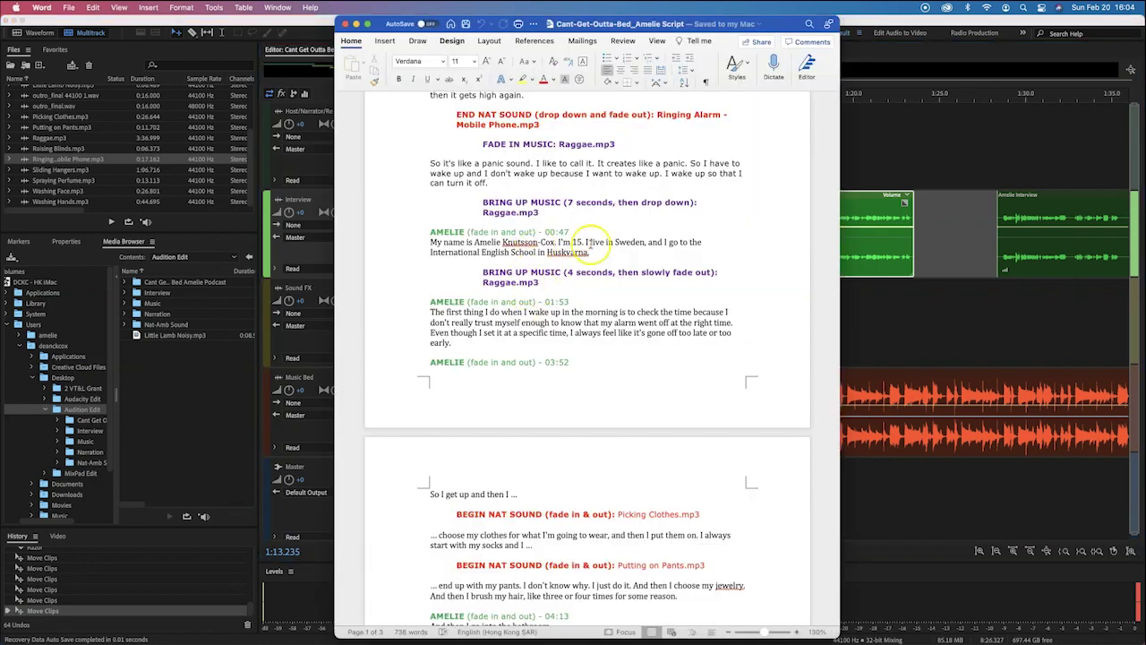
key(super+Tab)
Play the moved interview clip over the Raggae music from 1:13.235 to the clip's end.
key(space)
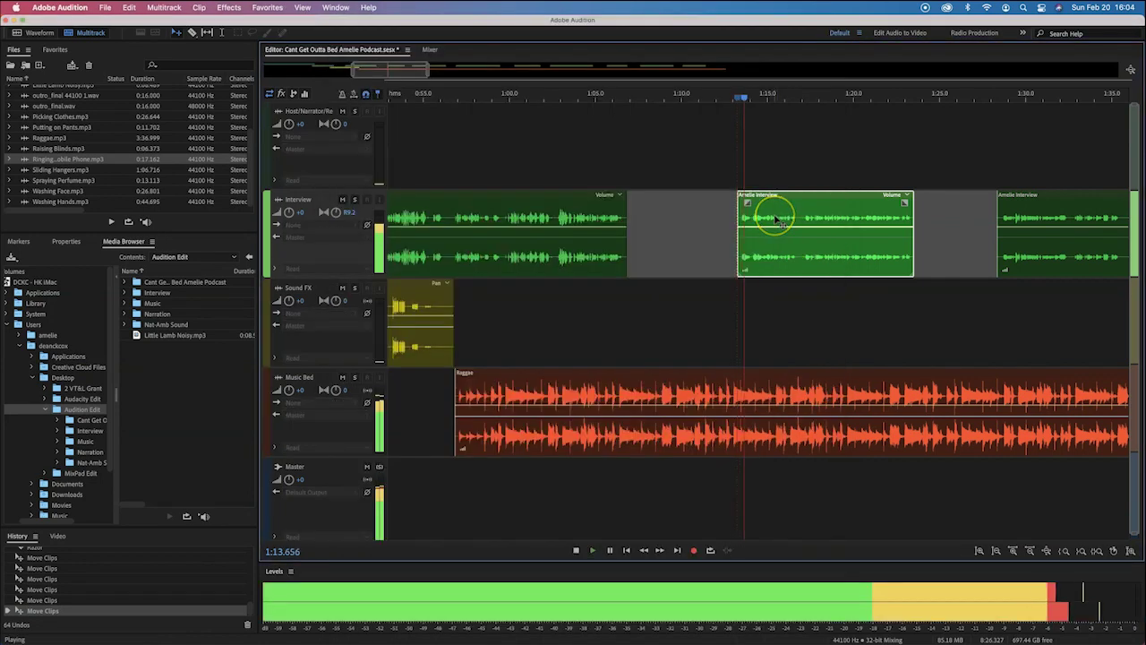
scroll(806, 256, right, 5)
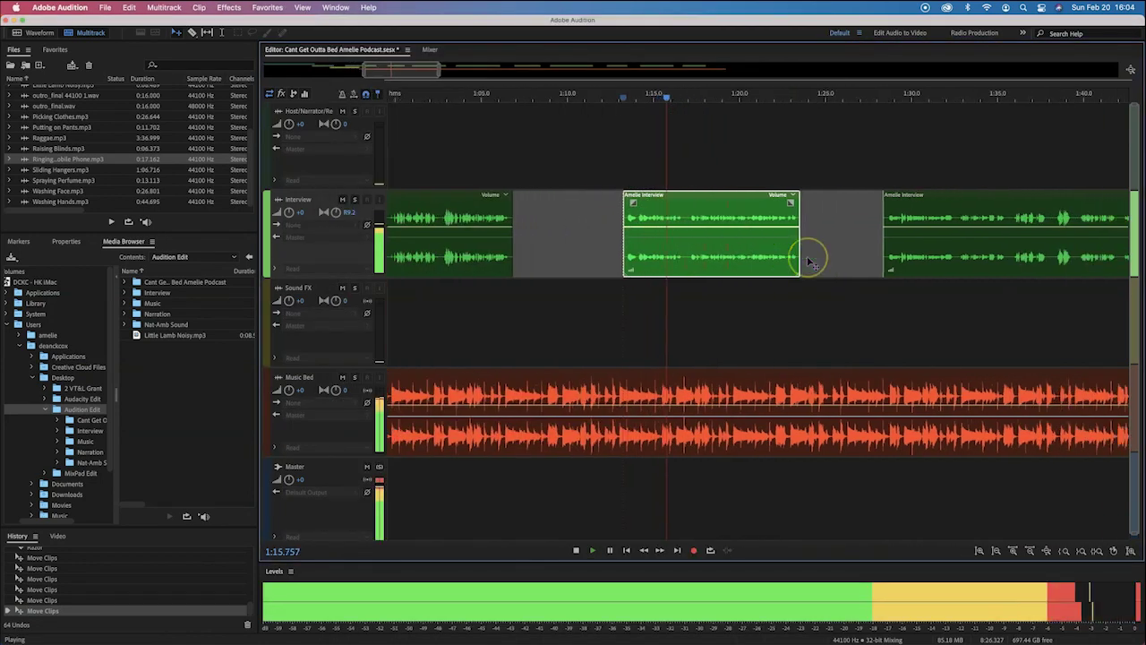
scroll(704, 256, right, 1)
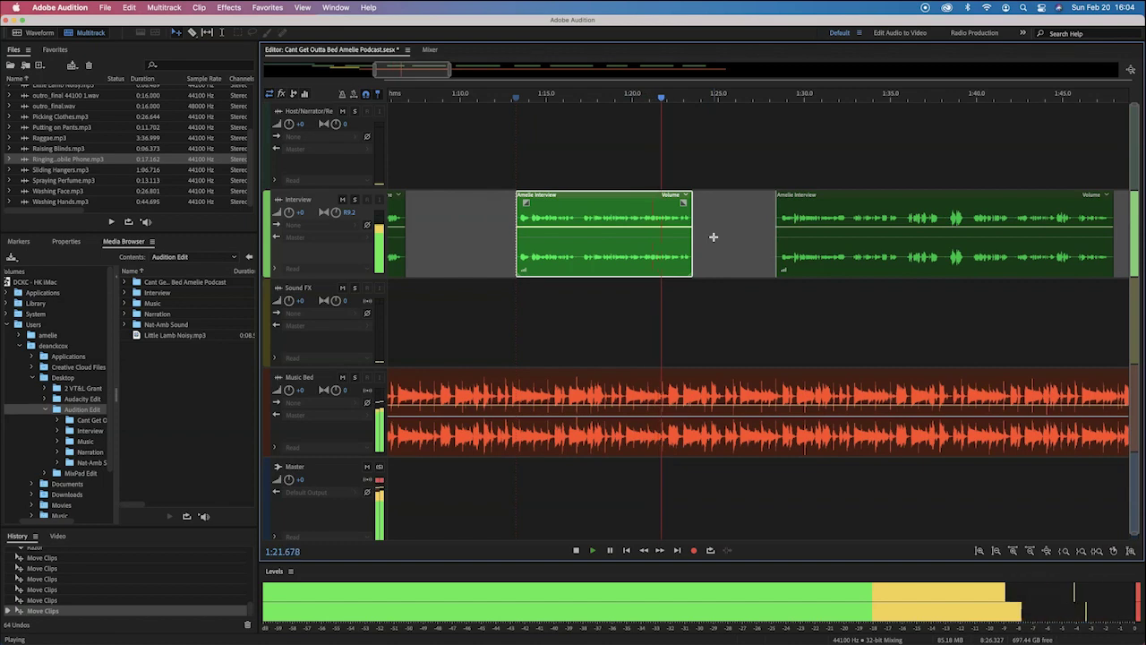
key(space)
click(637, 380)
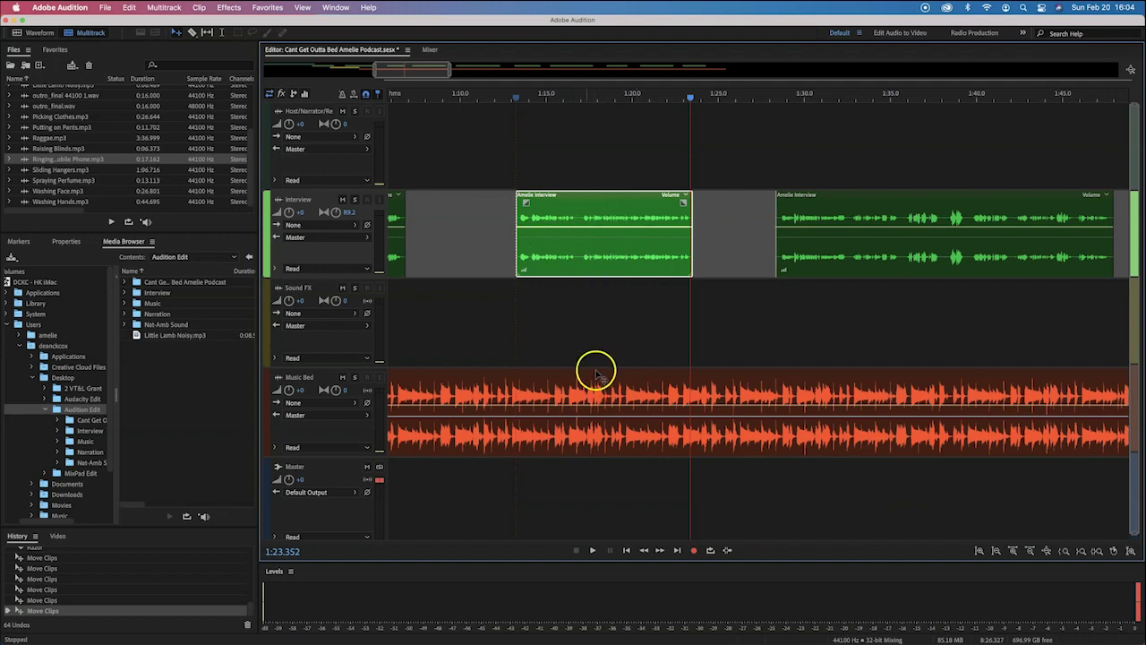
Compare the gap before the following interview clip with the script's 4-second Raggae.mp3 bring-up cue.
scroll(577, 318, left, 3)
scroll(538, 322, left, 5)
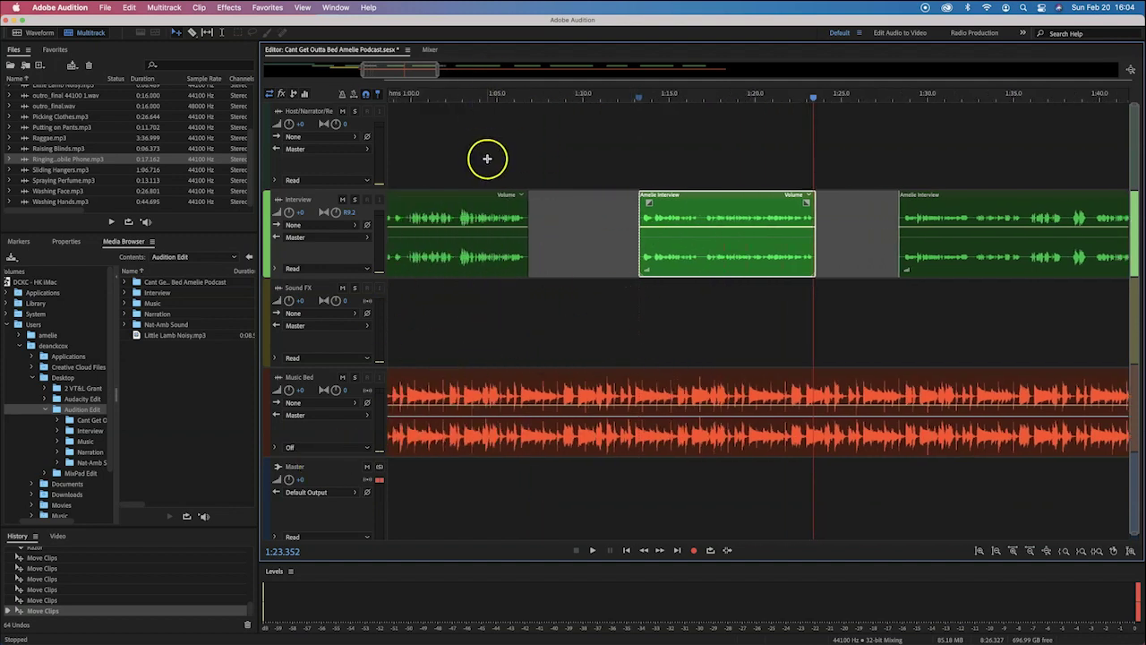
scroll(857, 294, right, 1)
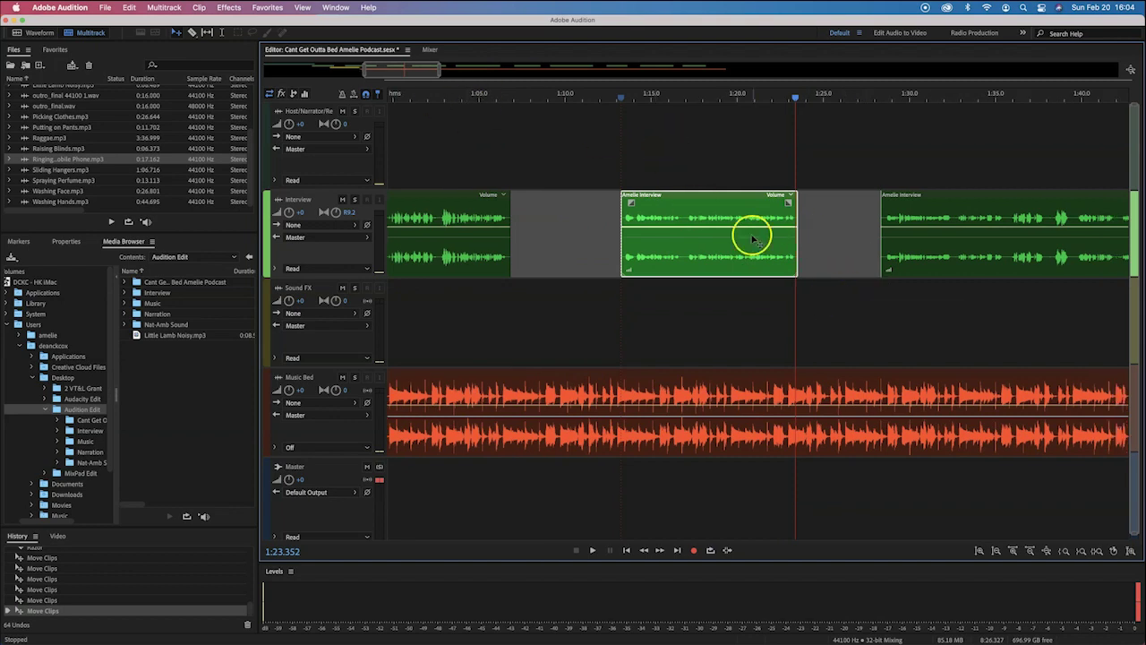
scroll(750, 233, right, 2)
scroll(719, 236, right, 8)
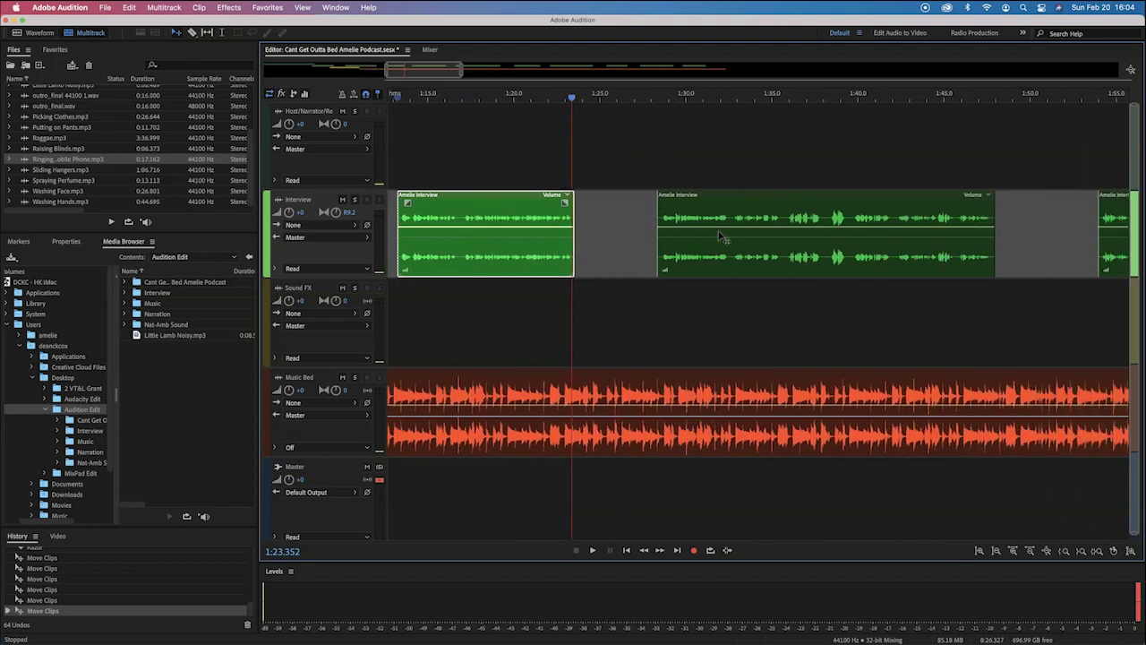
key(super+Tab)
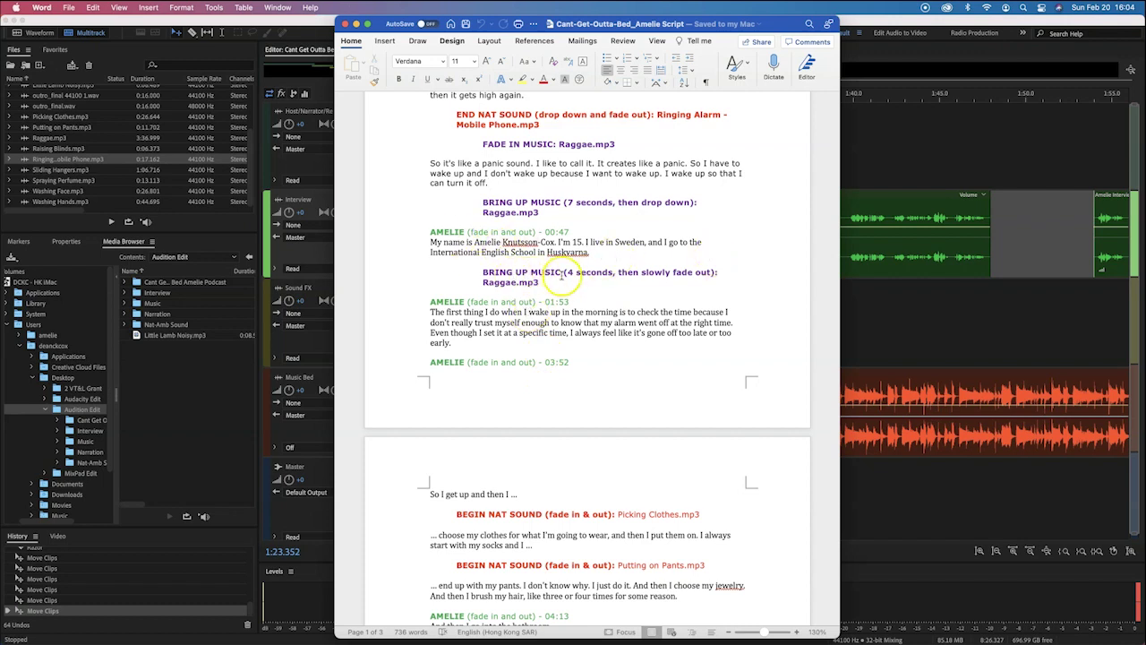
scroll(562, 276, down, 2)
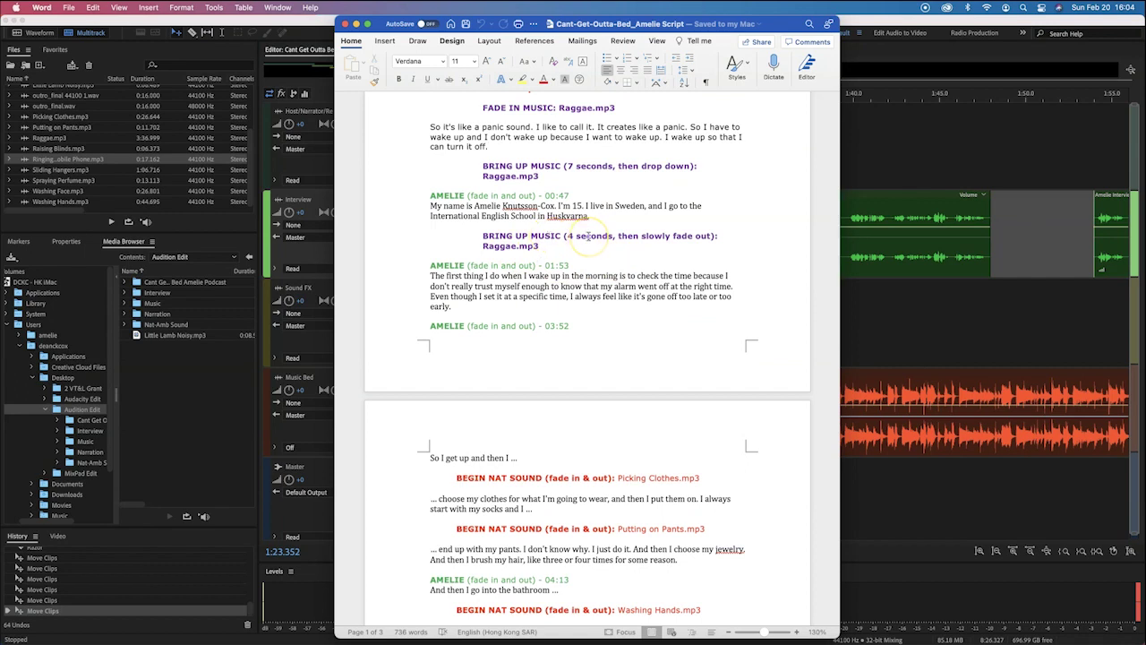
Set the playhead to 1:27.716, about four seconds after the interview clip's end, and split the Raggae music there.
key(super+Tab)
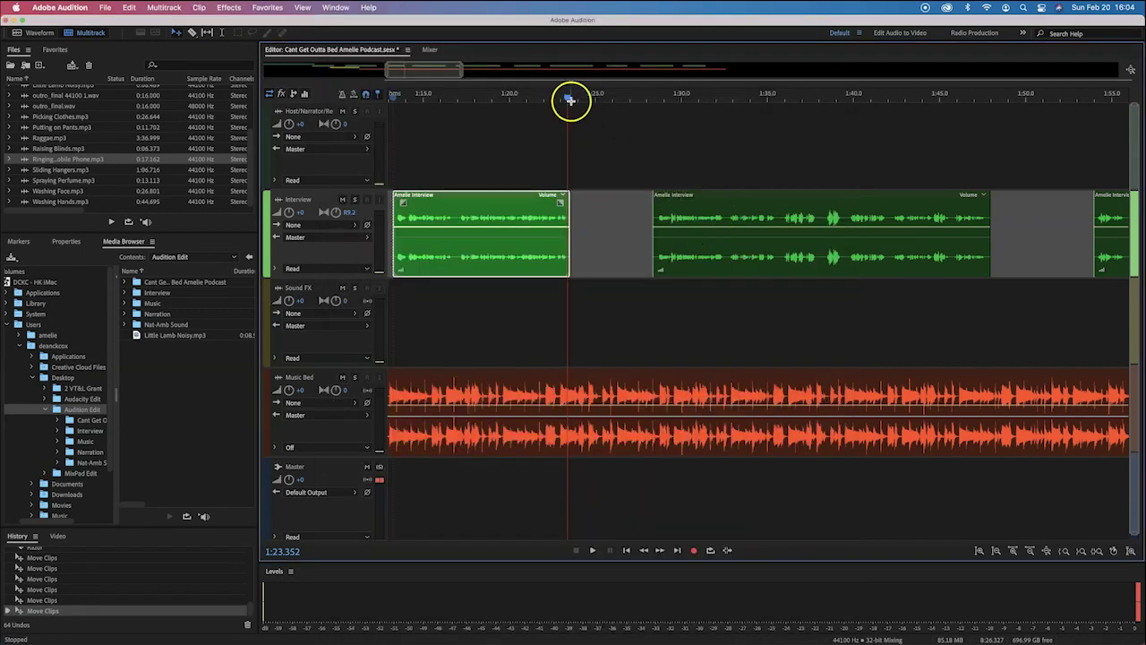
key(space)
key(space)
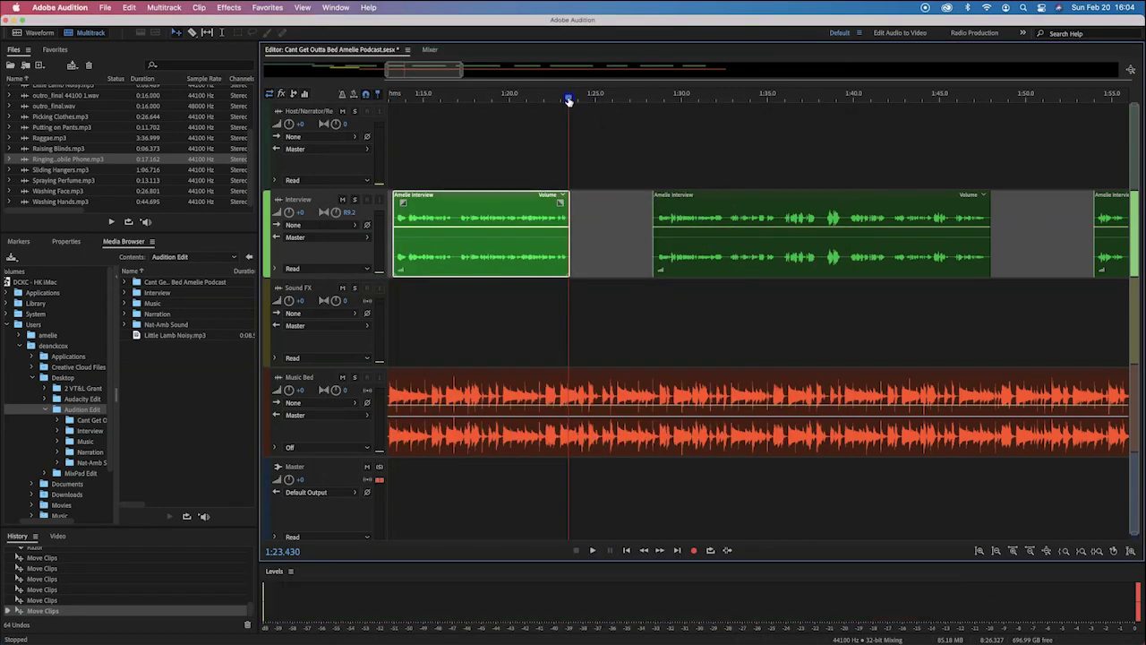
click(392, 489)
click(573, 94)
drag(570, 99, 655, 99)
drag(648, 99, 643, 100)
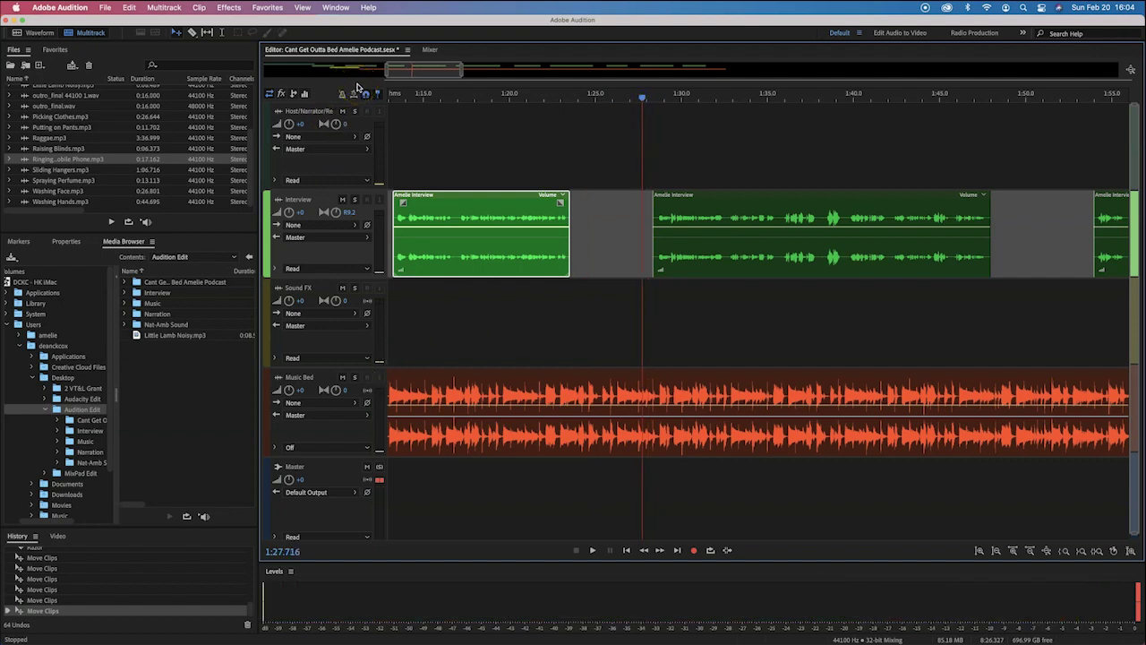
key(r)
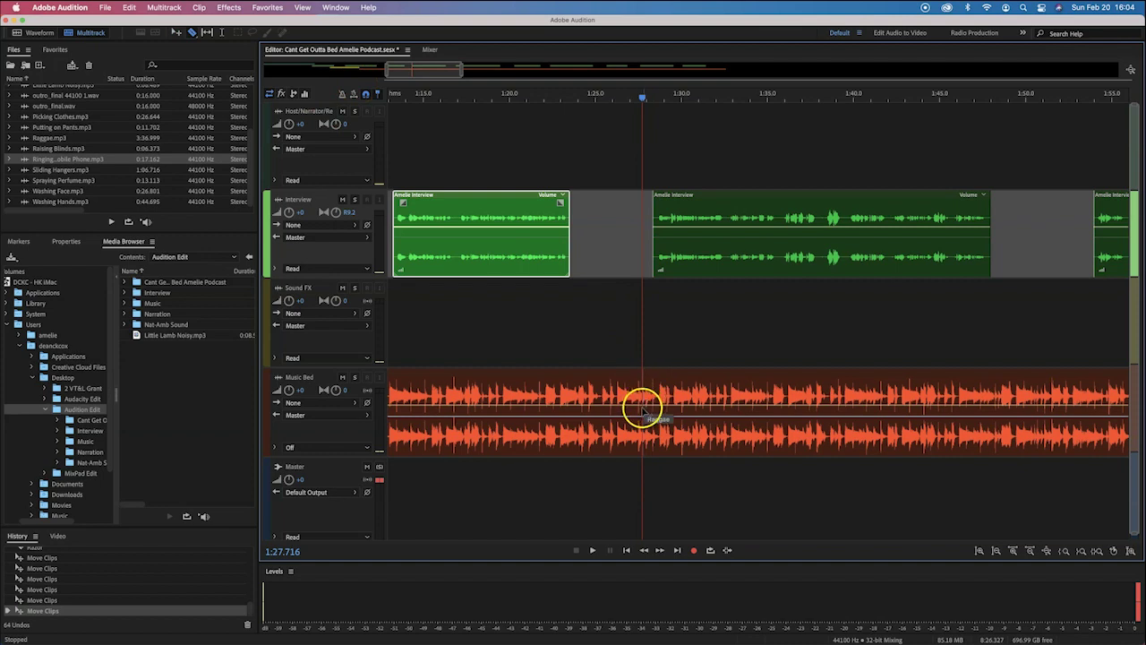
click(643, 409)
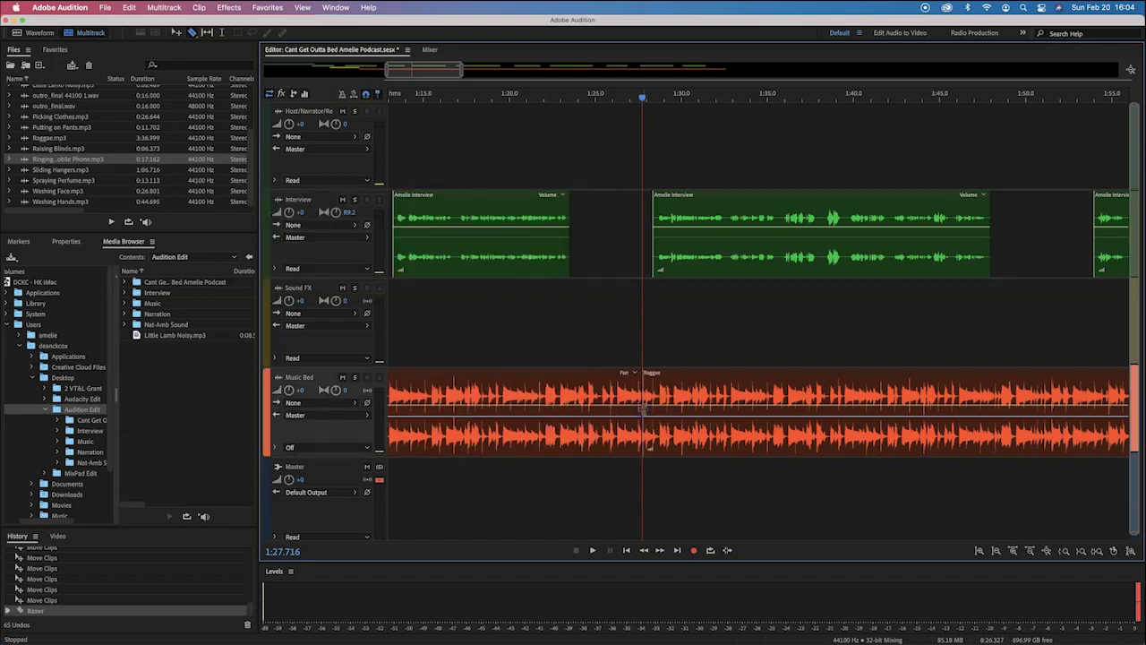
Shift the remaining Raggae music to about 1:49 and move the next interview clip to start at 1:27.716.
drag(692, 376, 965, 391)
key(super+Tab)
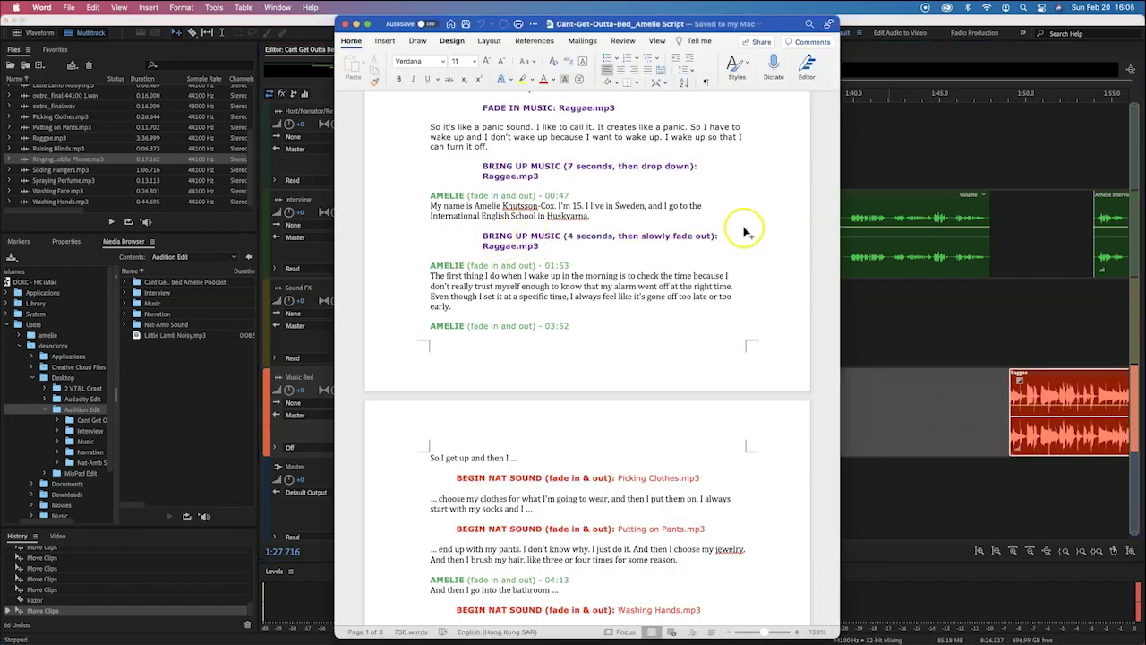
key(super+Tab)
click(788, 195)
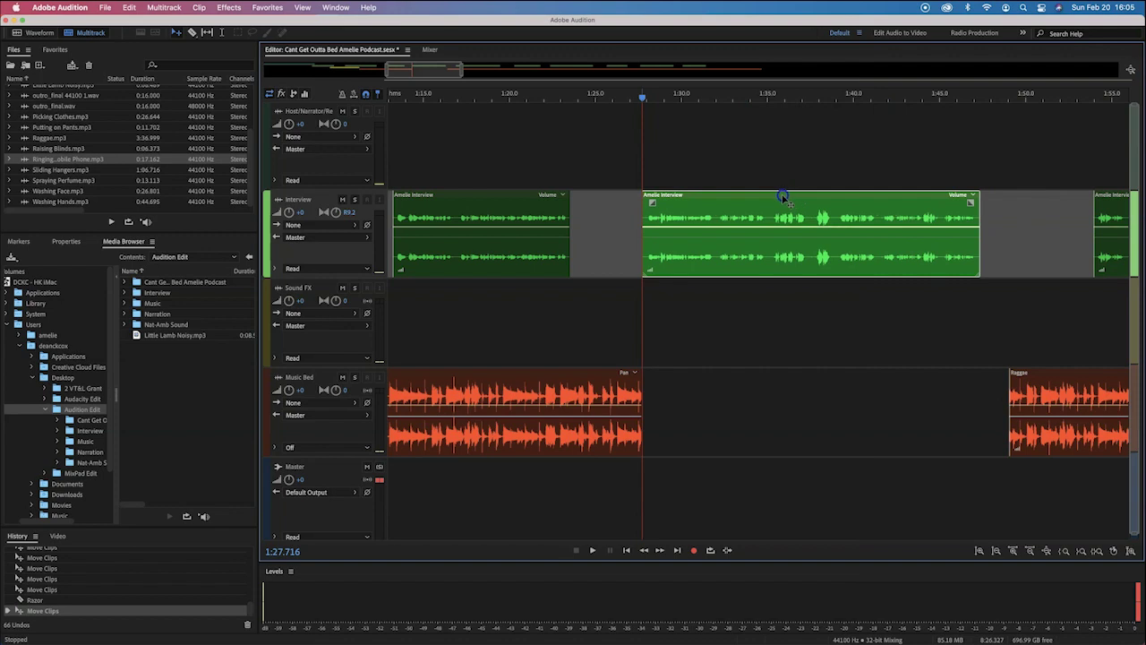
Play the transition into the moved interview clip and follow the script's 01:53 and 03:52 interview passages.
click(605, 97)
key(space)
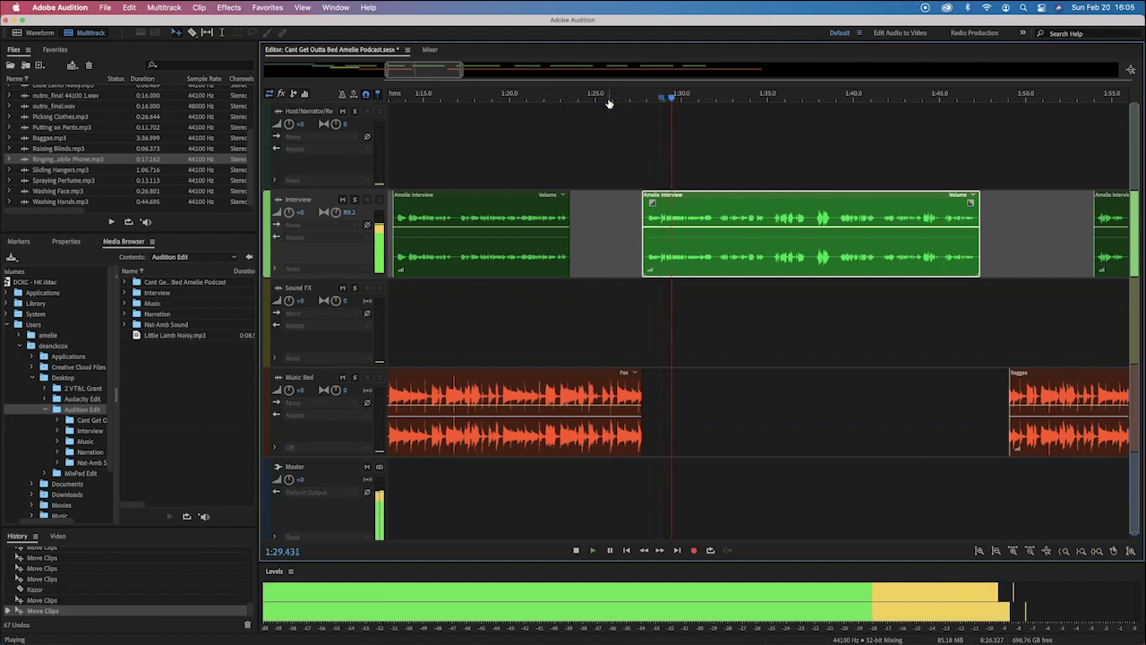
key(super+Tab)
scroll(632, 300, down, 3)
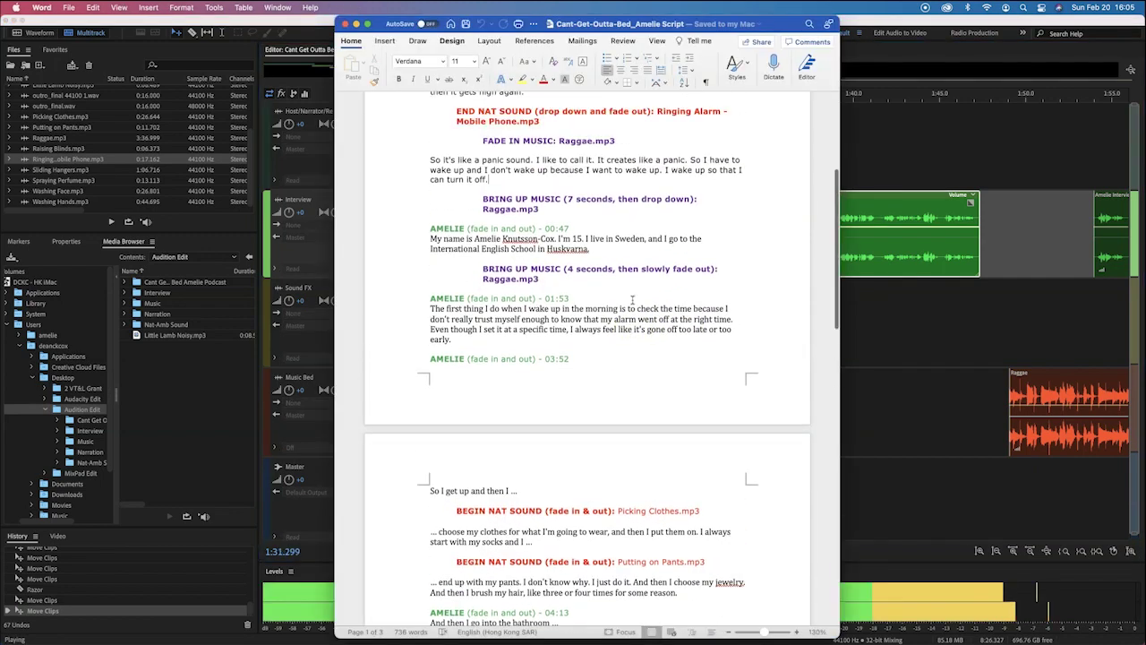
scroll(632, 301, down, 3)
scroll(633, 300, down, 1)
scroll(632, 301, up, 1)
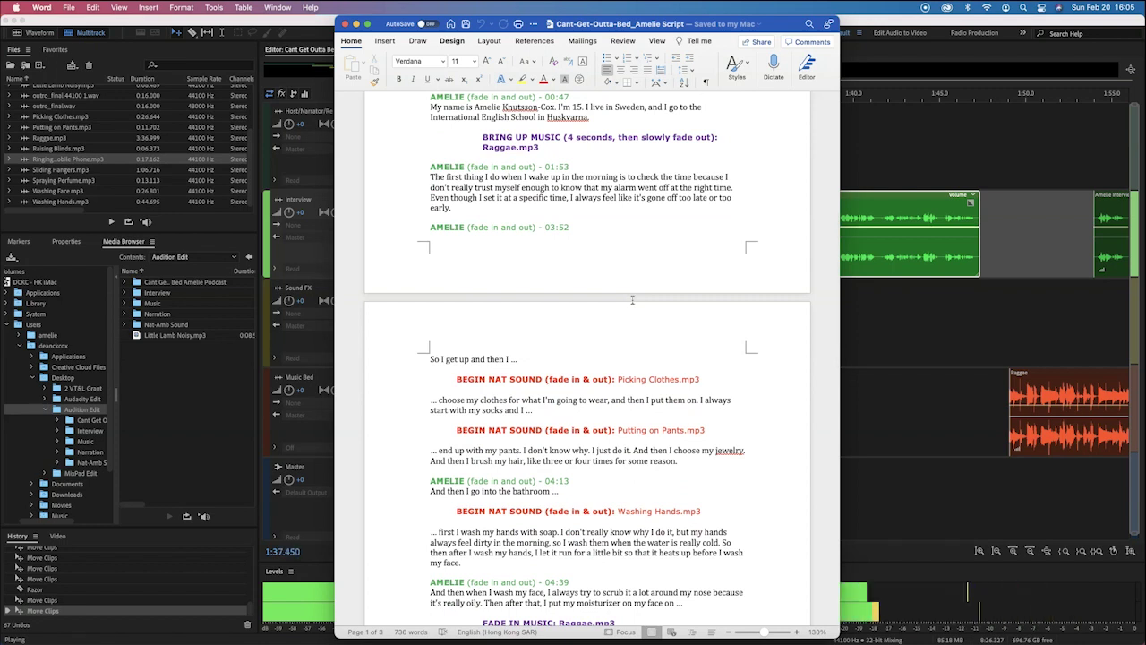
Play the last seconds of the interview clip and check which script line comes after it.
click(985, 102)
click(937, 107)
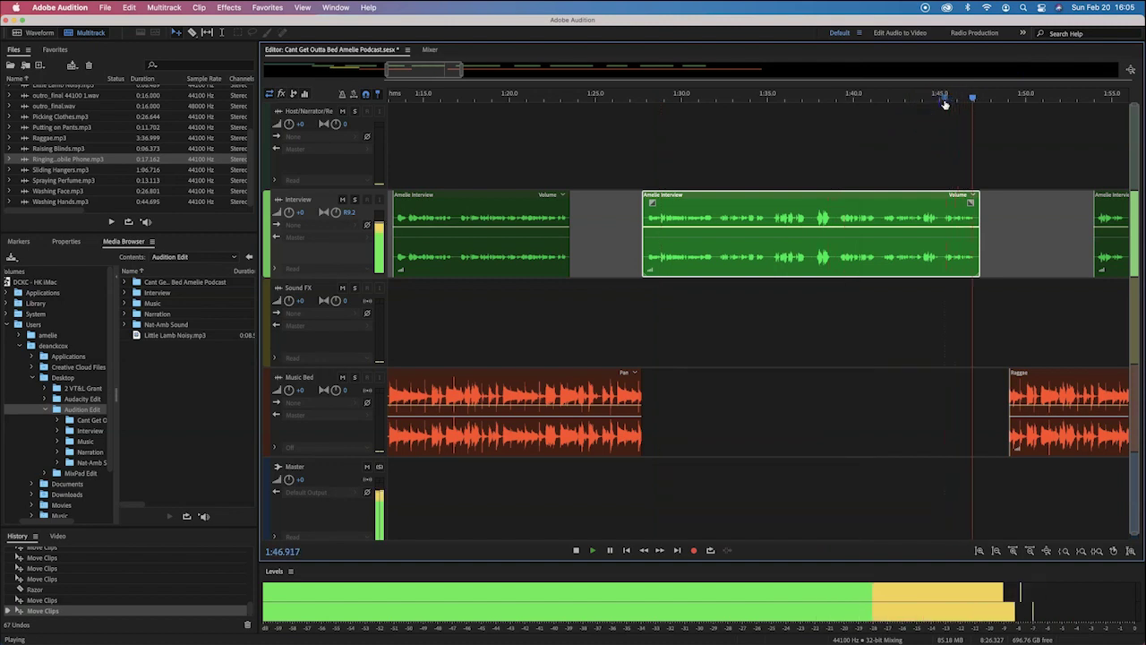
key(space)
key(super+Tab)
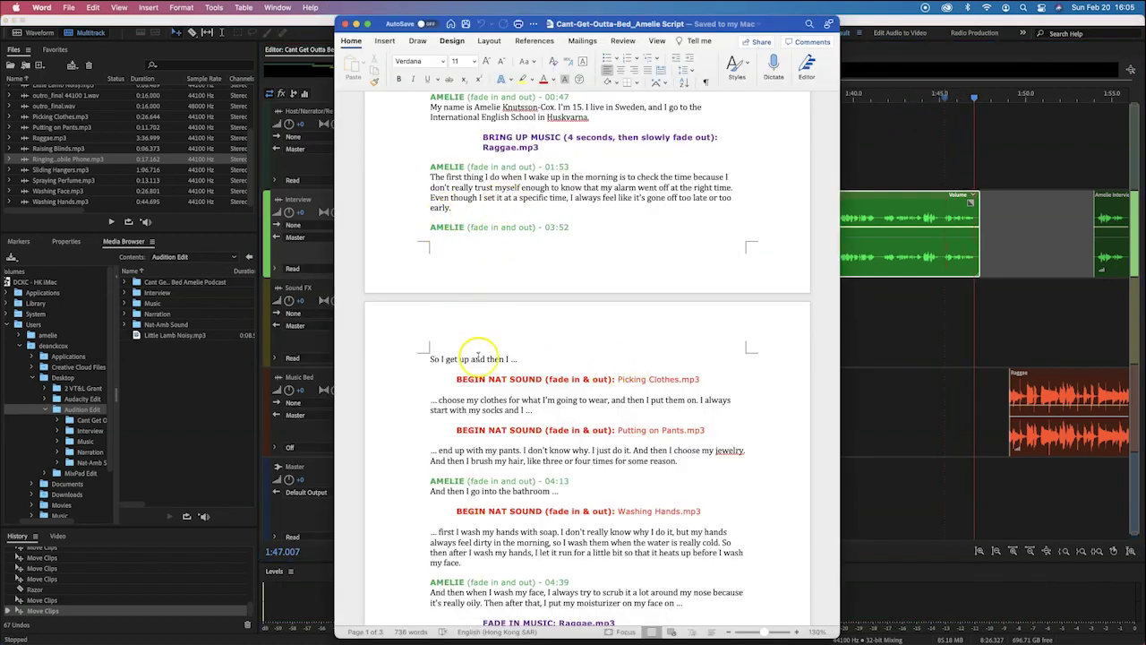
key(super+Tab)
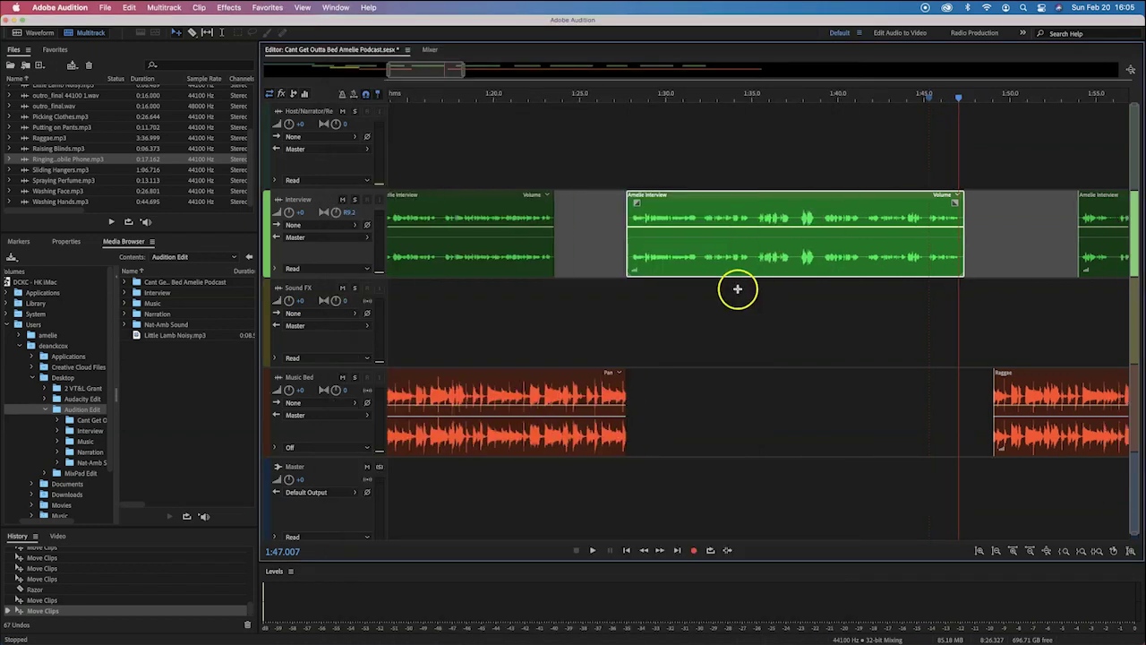
Shift the Raggae remainder to about 1:53.5, move the following interview clip to about 1:48, and play the join.
scroll(730, 289, right, 5)
scroll(716, 350, right, 2)
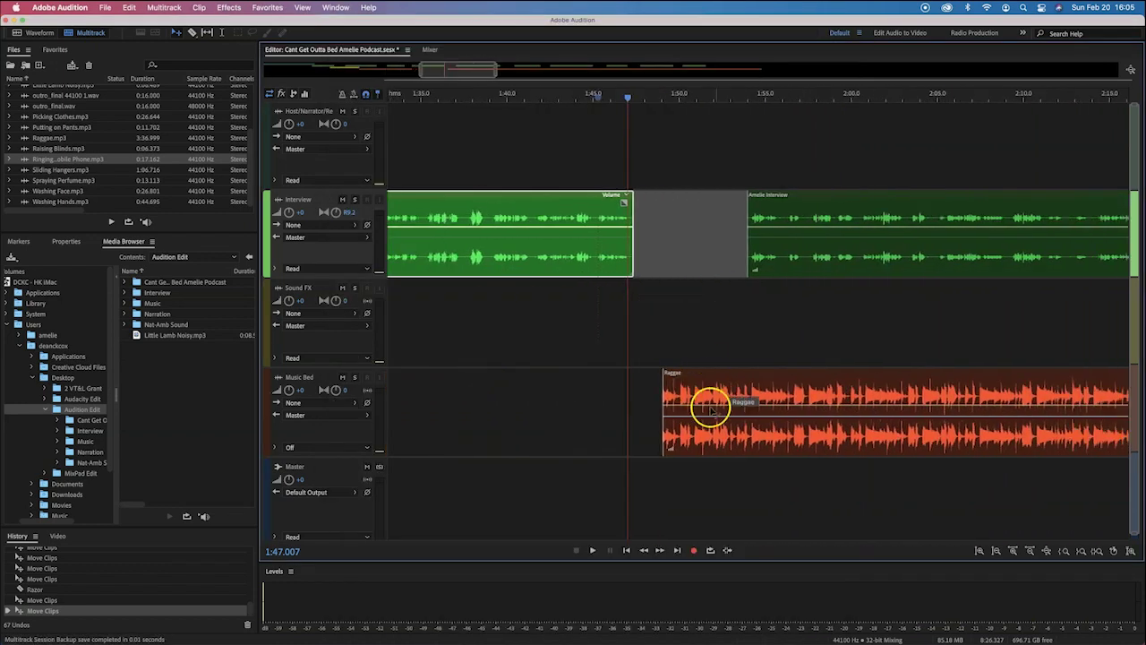
drag(700, 374, 777, 375)
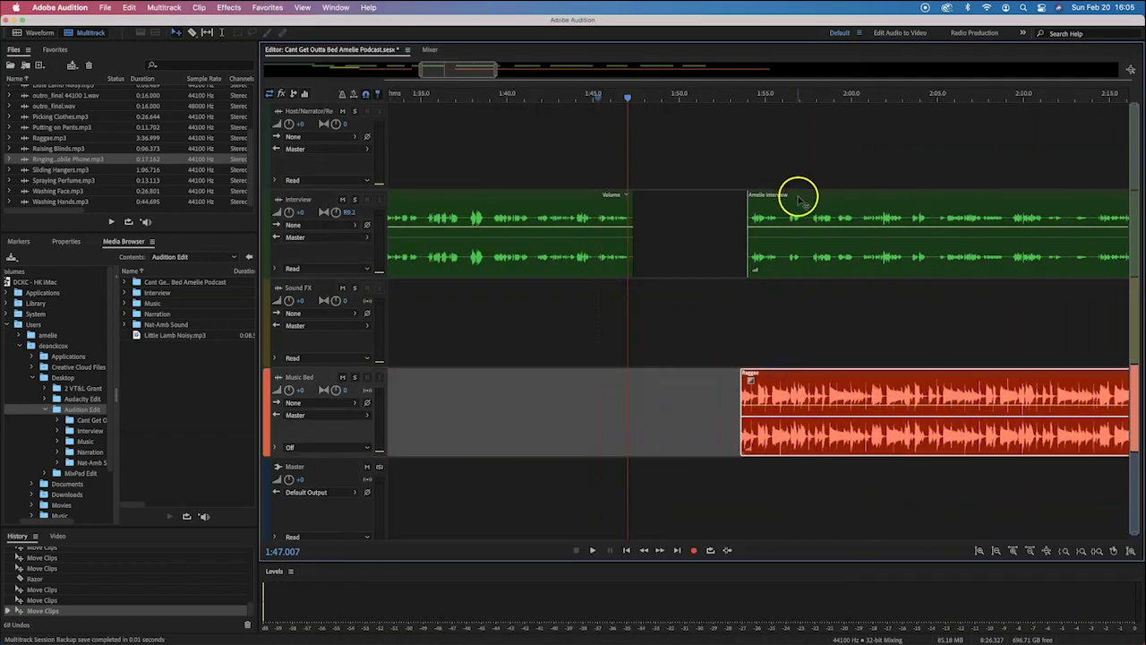
drag(799, 199, 695, 199)
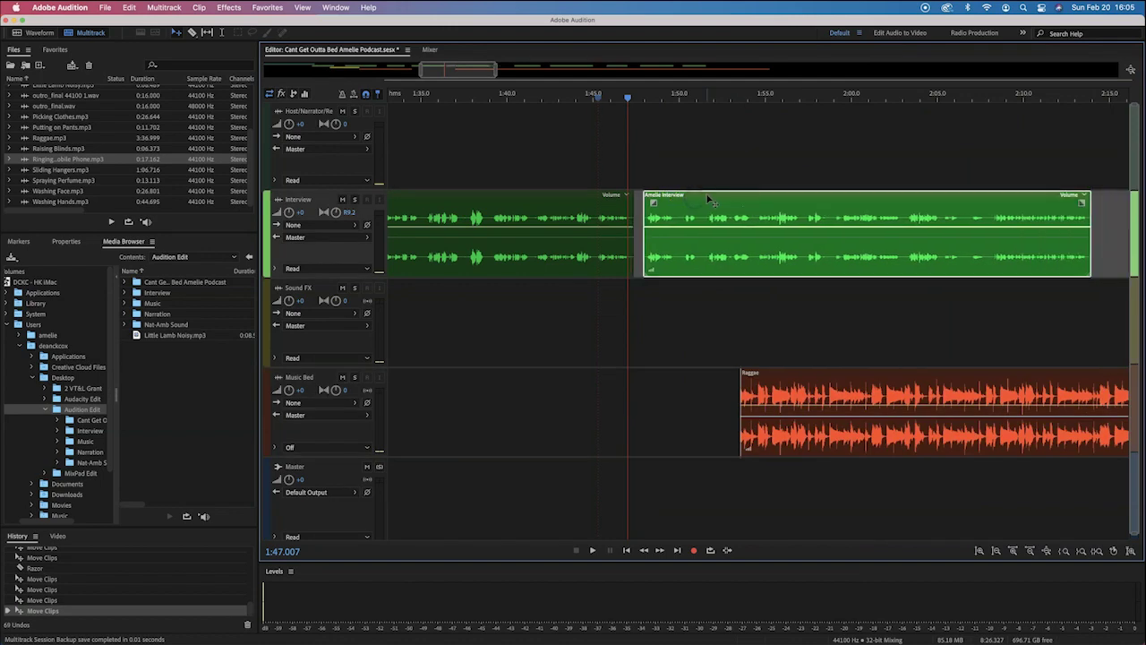
key(space)
key(space)
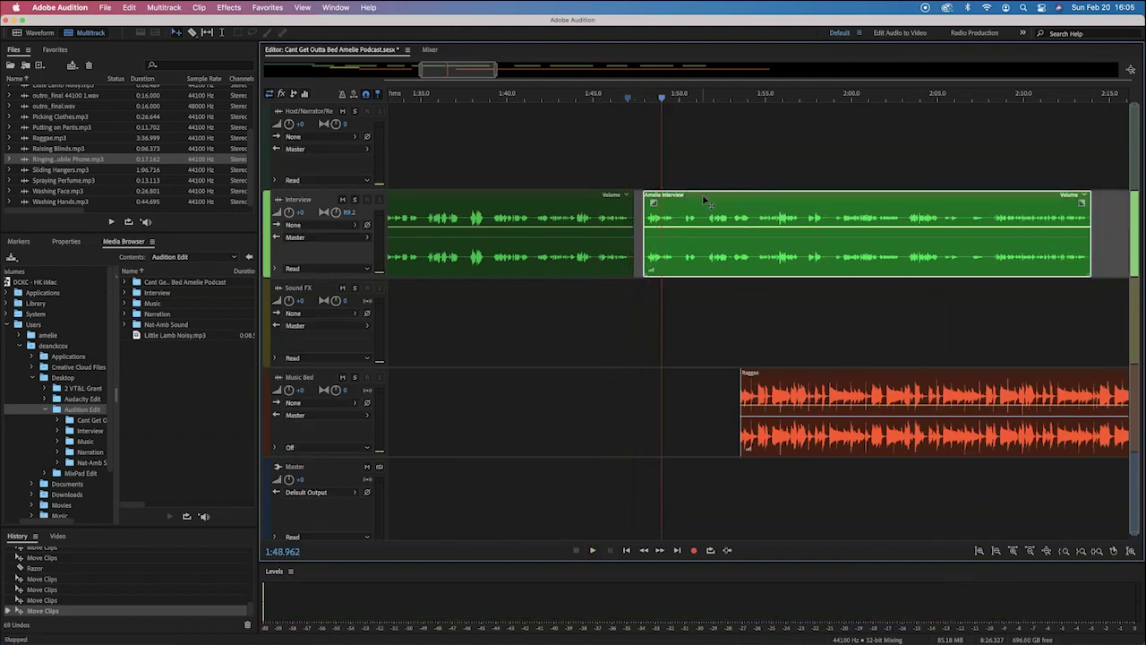
Widen the gap by moving the interview clip to start at about 1:49.6, and play across the preceding clip's end.
drag(704, 197, 734, 197)
click(621, 97)
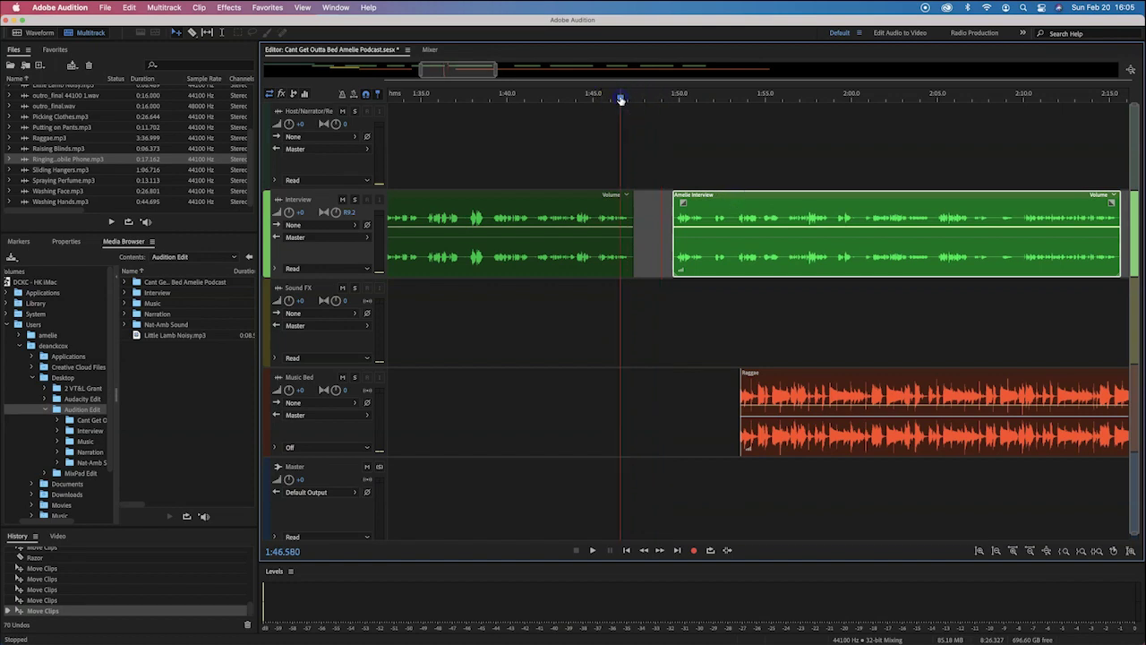
key(space)
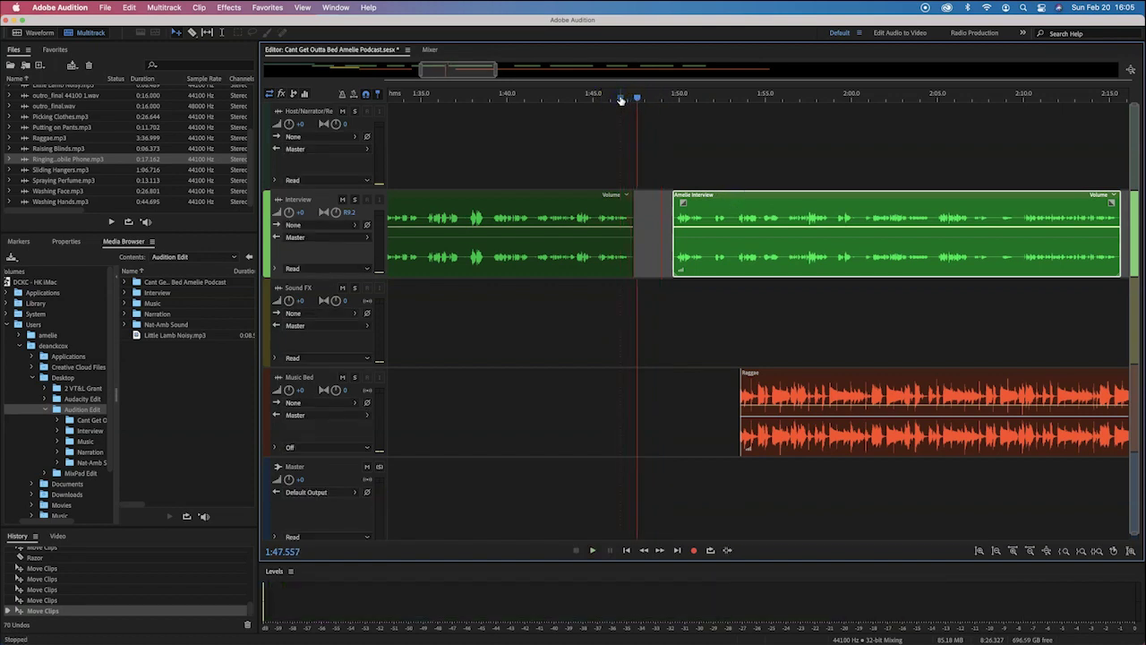
Compare the opening words of the moved interview clip with the script's 03:52 passage.
key(super+Tab)
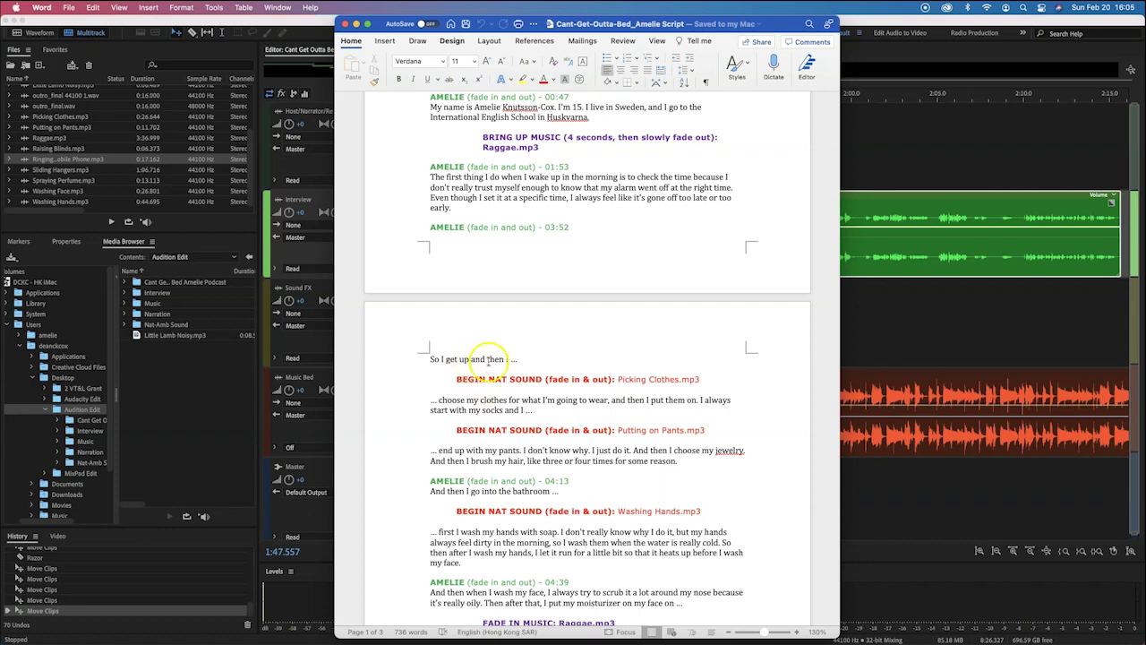
click(867, 240)
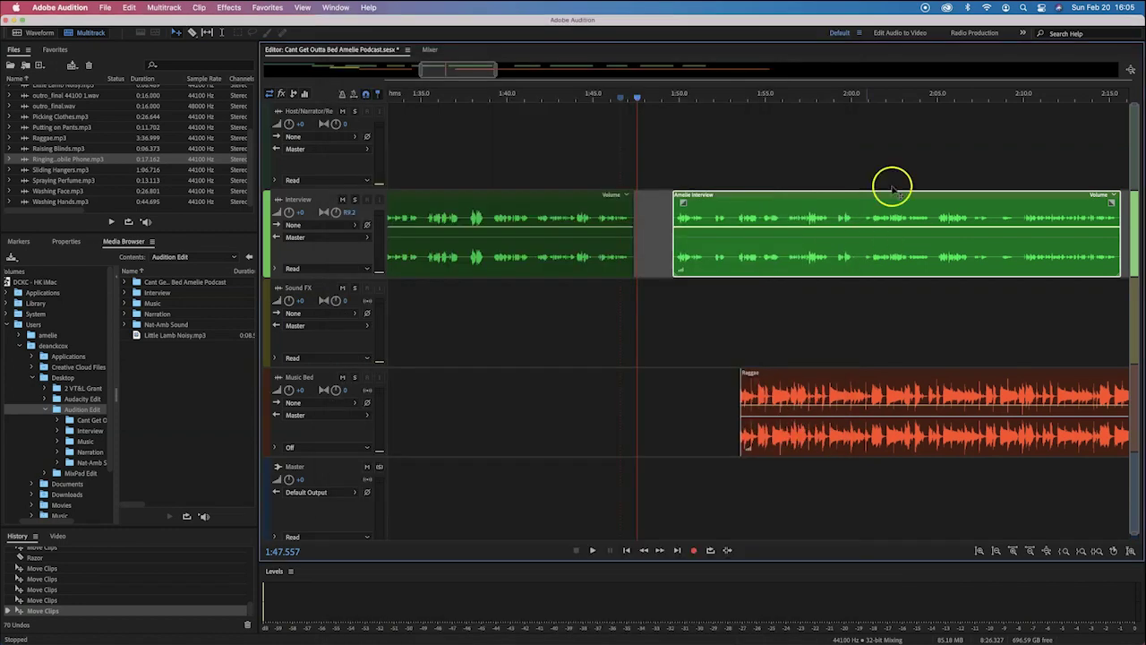
click(862, 101)
key(space)
drag(686, 98, 673, 98)
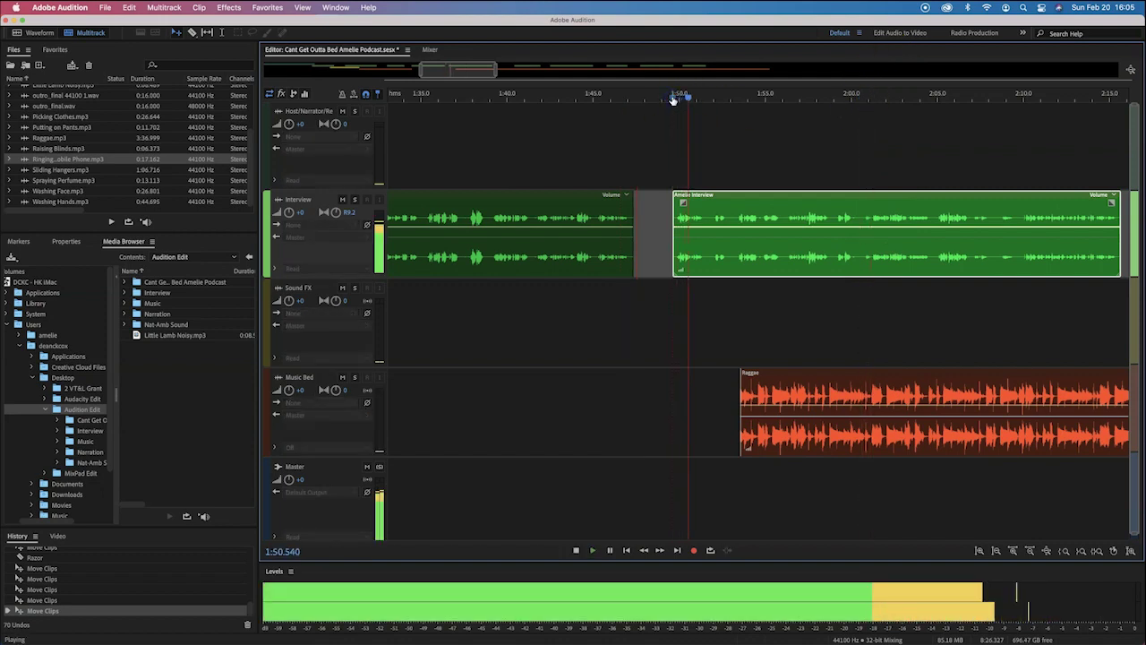
key(space)
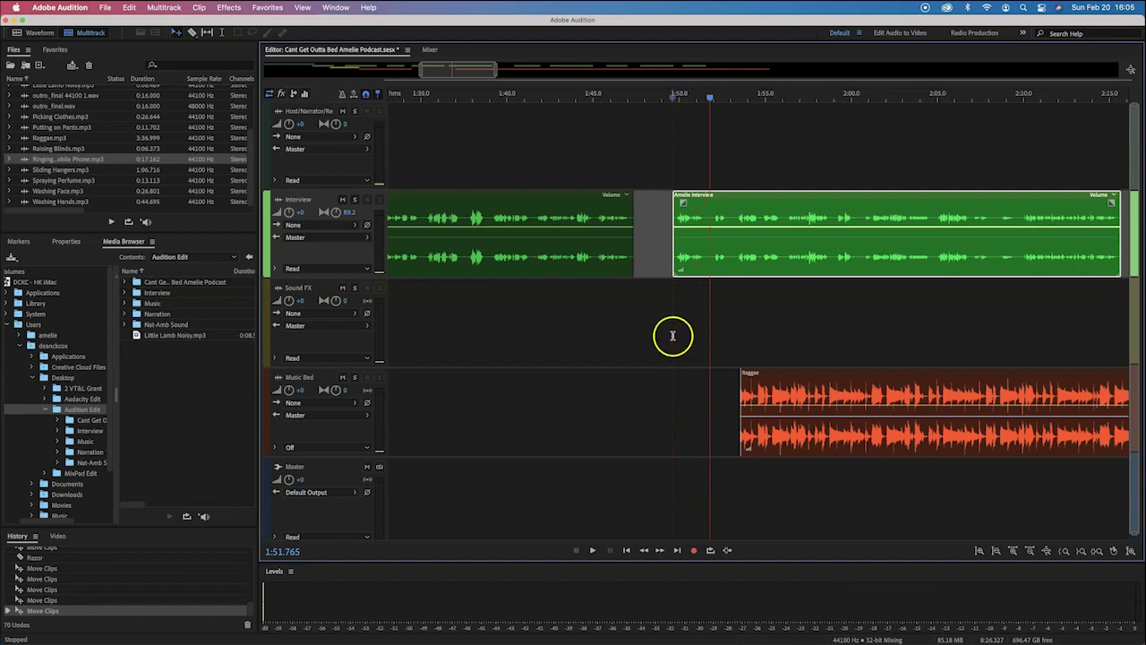
key(super+Tab)
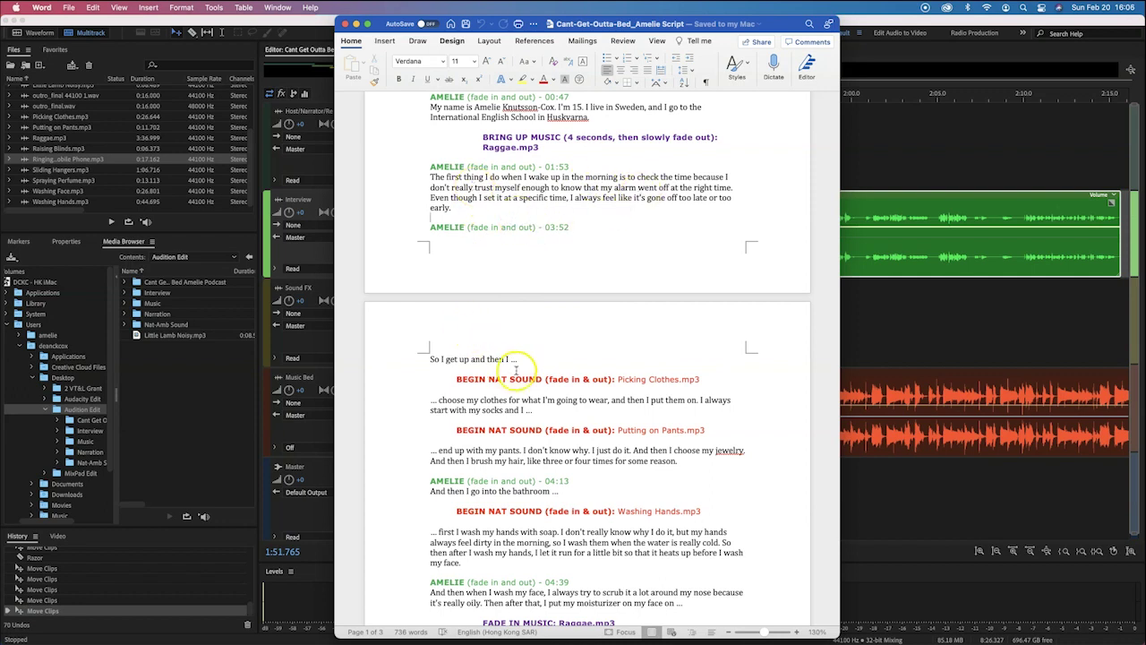
key(super+Tab)
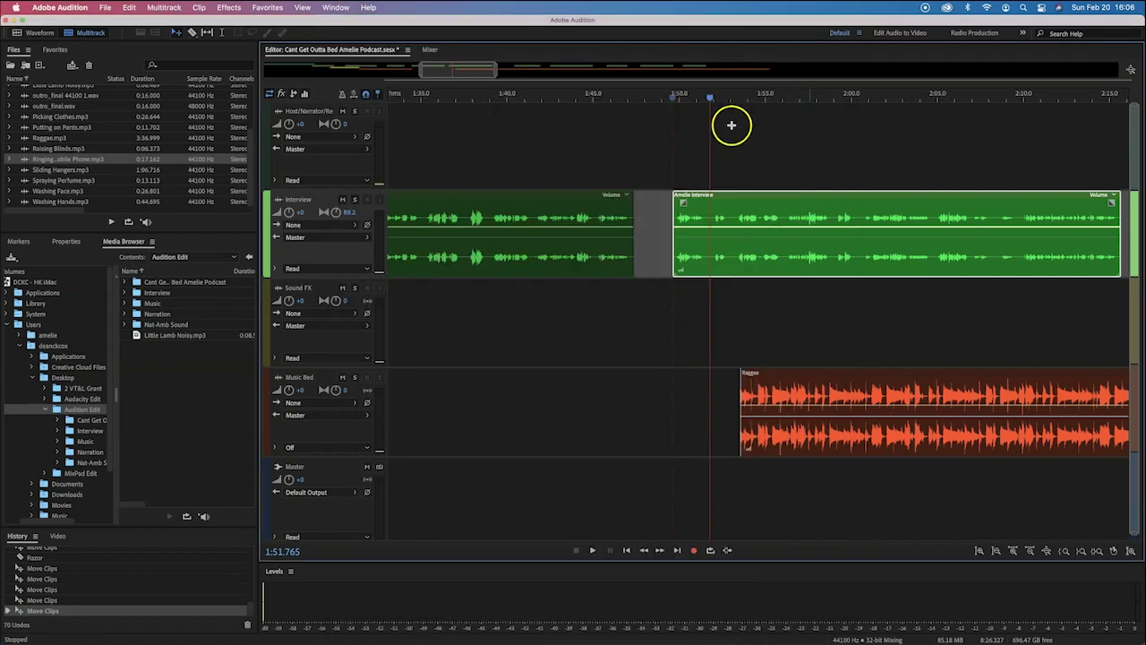
click(680, 99)
key(space)
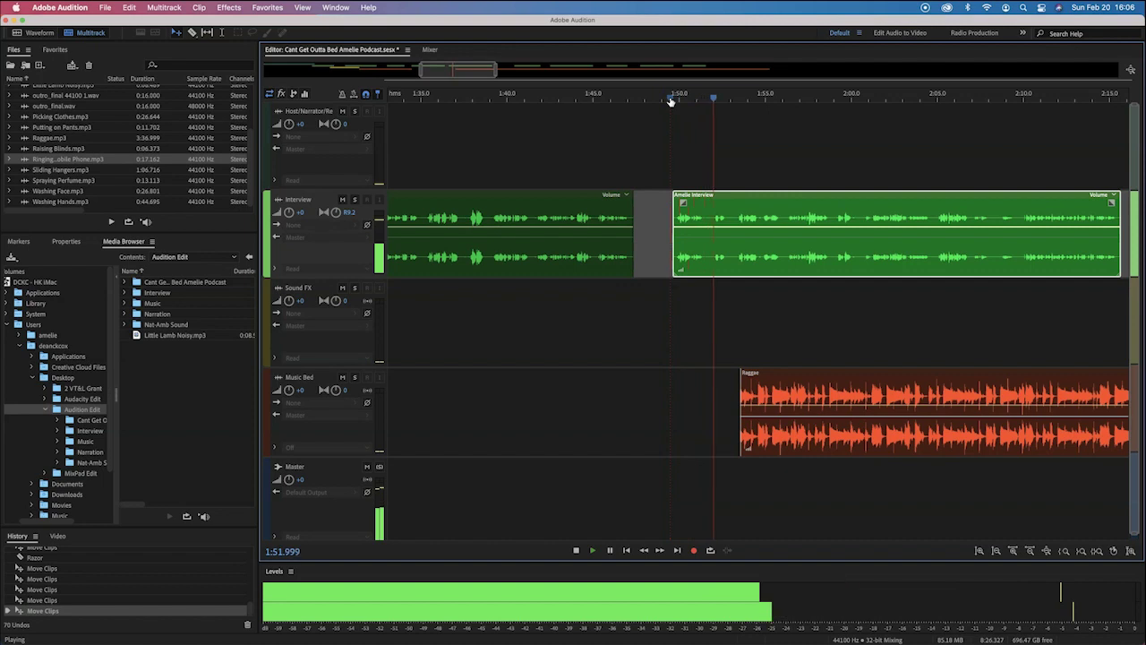
Play the preceding interview clip from about 1:36 to its end and compare it with the script's 01:53 passage.
click(445, 100)
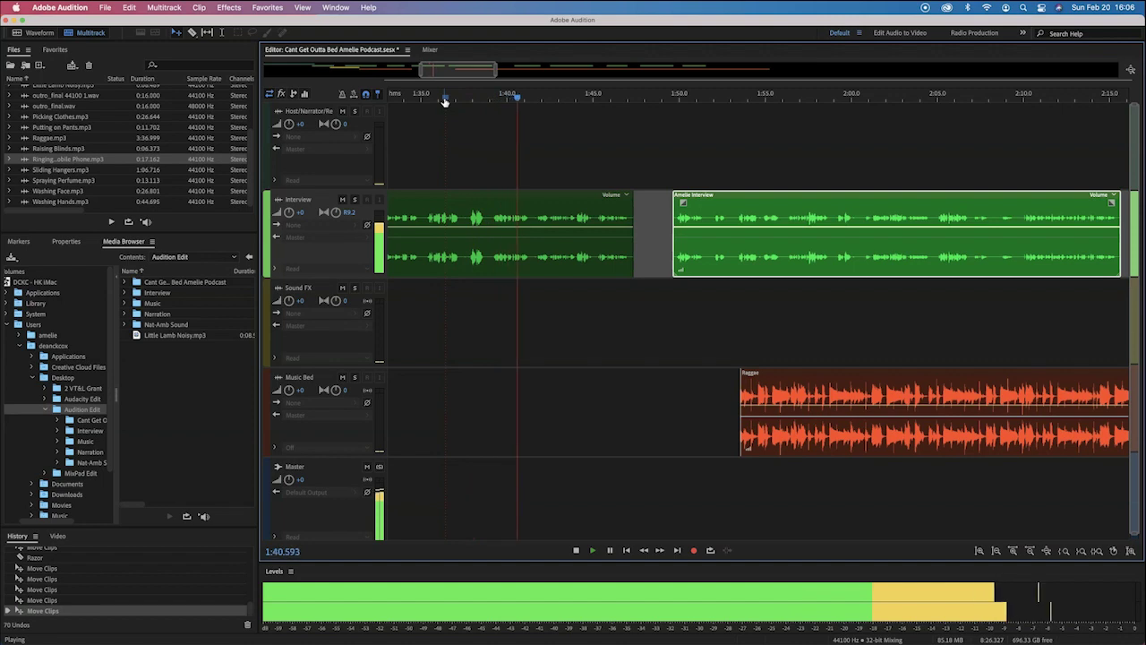
key(super+Tab)
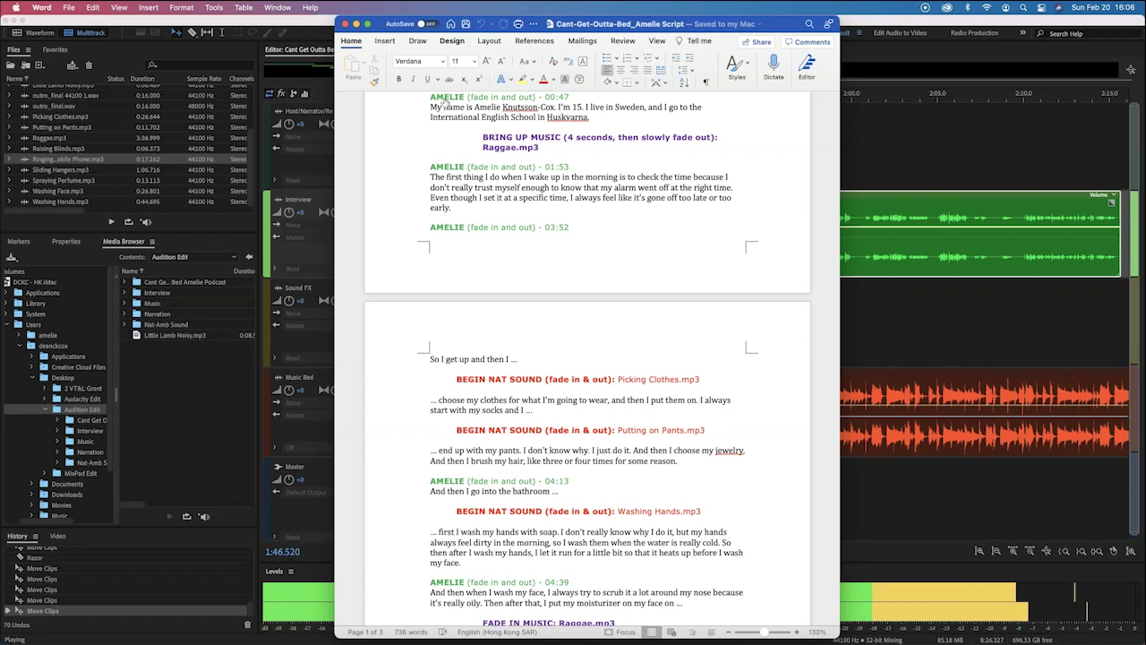
key(super+Tab)
key(space)
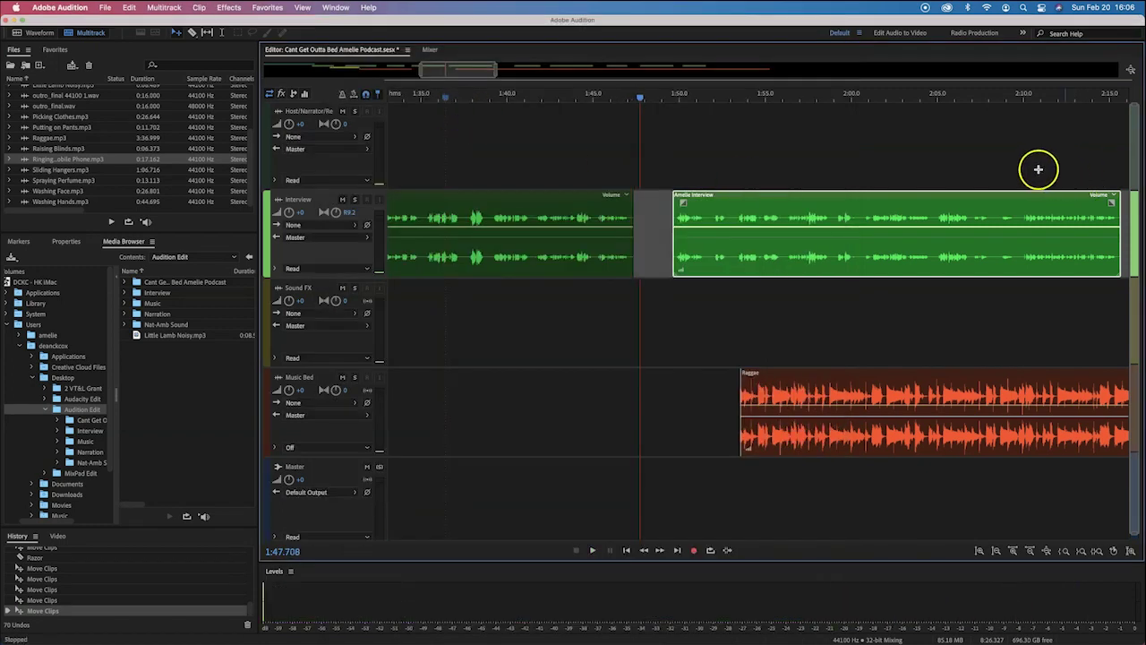
Mute the Music Bed track and play the start of the next interview clip from 2:29.
scroll(1038, 168, right, 10)
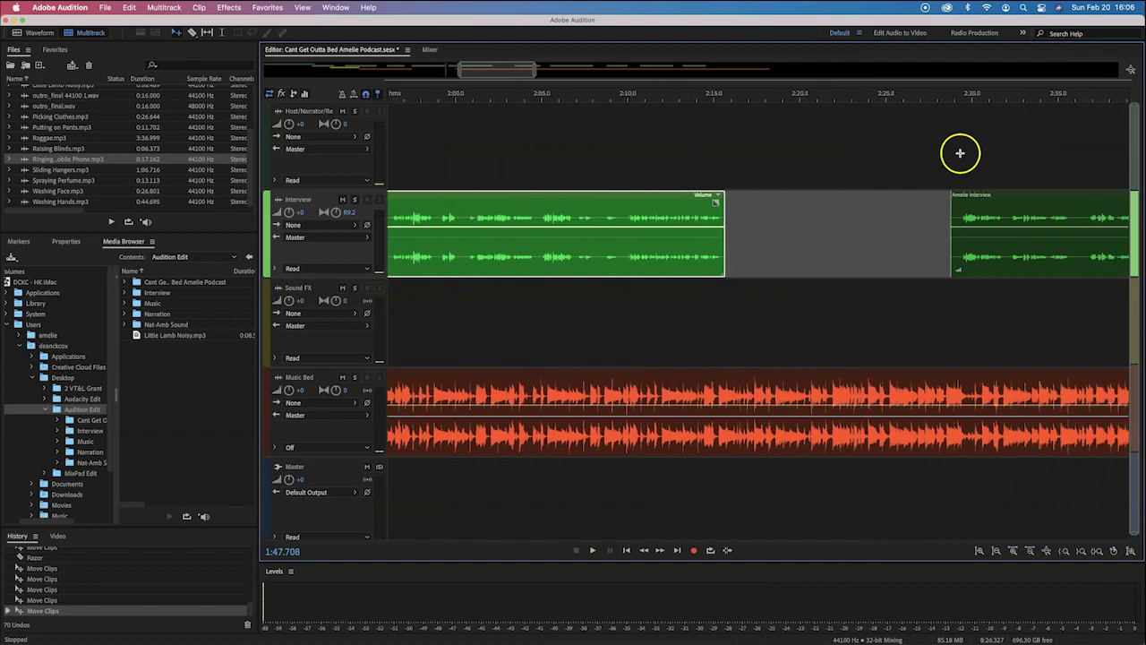
scroll(960, 152, right, 3)
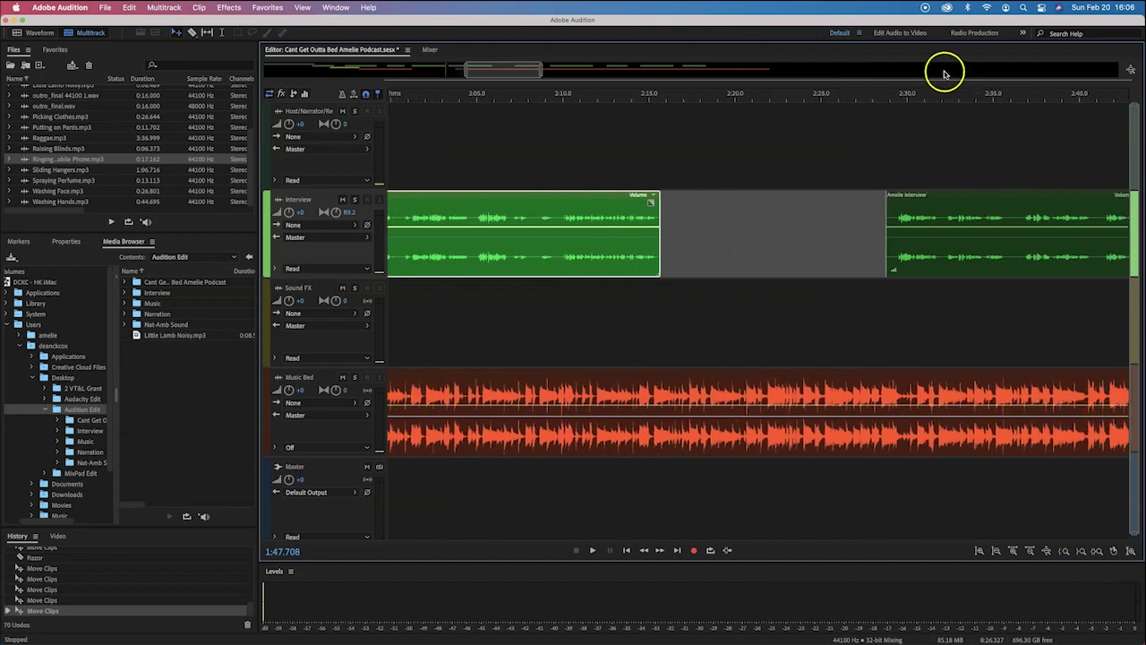
click(342, 377)
click(877, 97)
key(space)
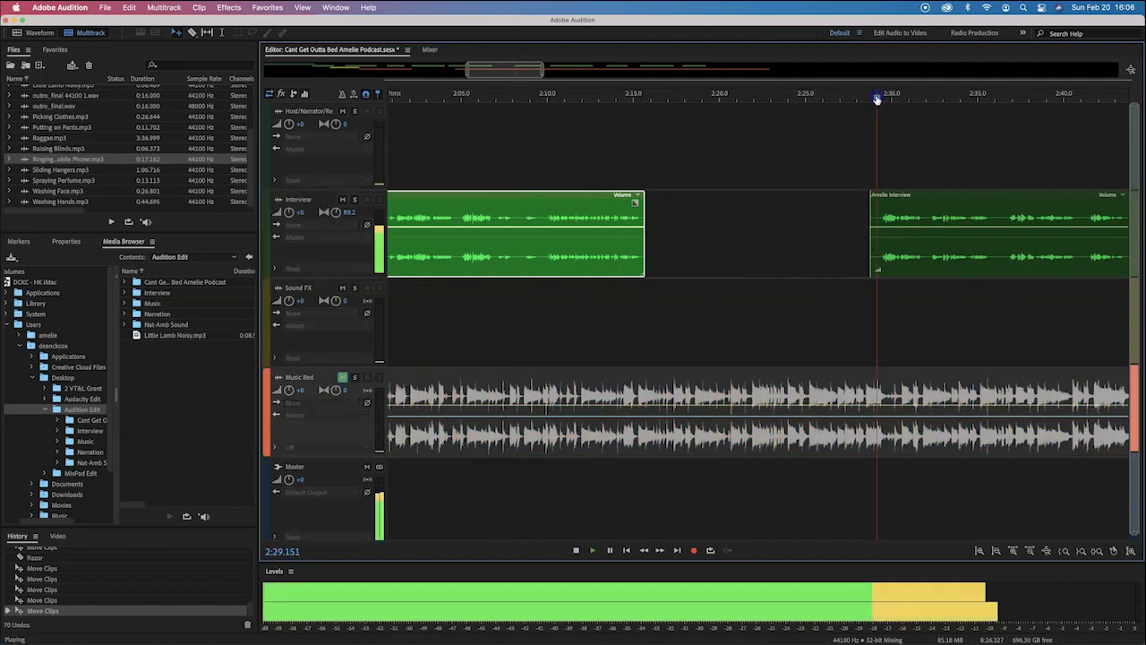
key(space)
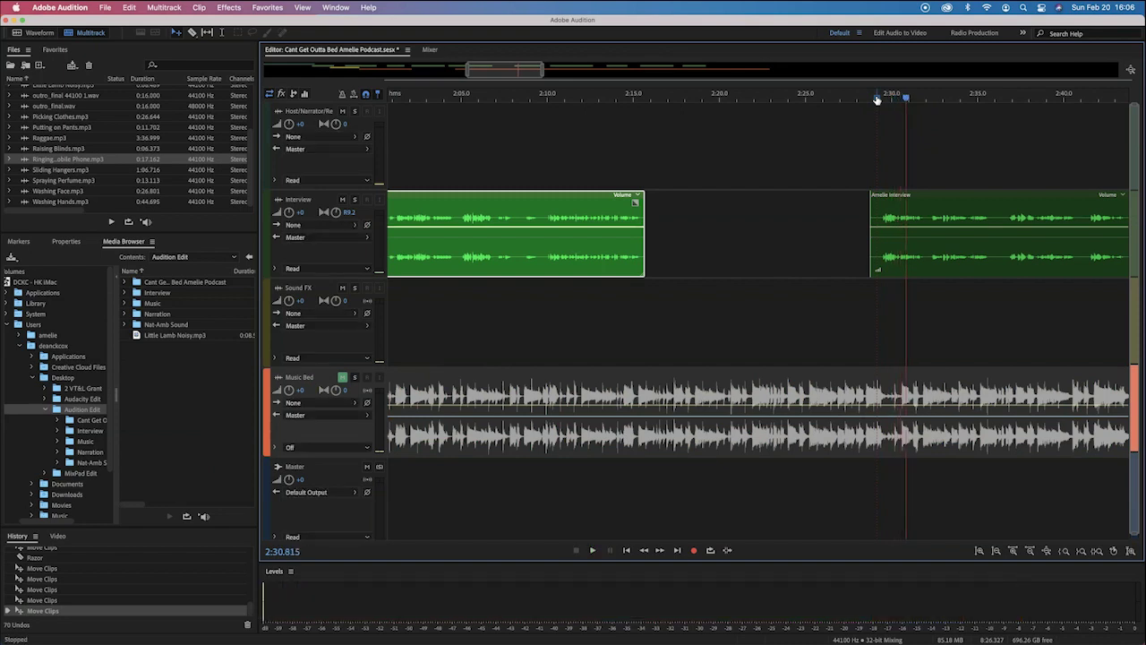
Look through the script's passages from 00:47 to 04:39 for the interview clip just played.
key(super+Tab)
scroll(559, 458, down, 2)
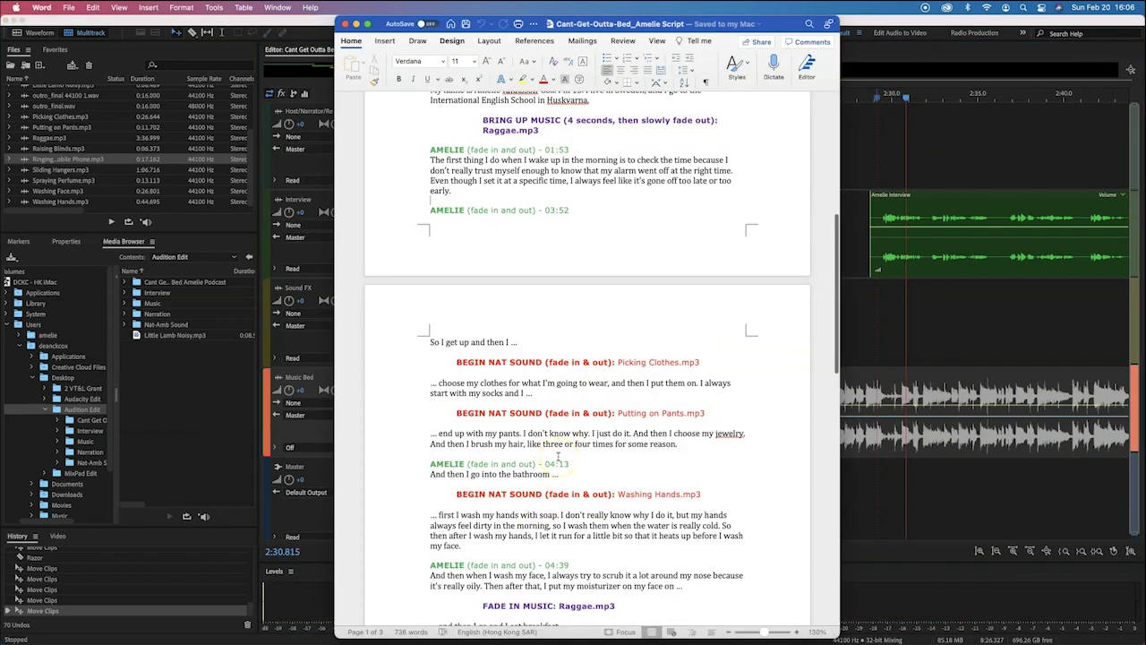
scroll(559, 456, up, 2)
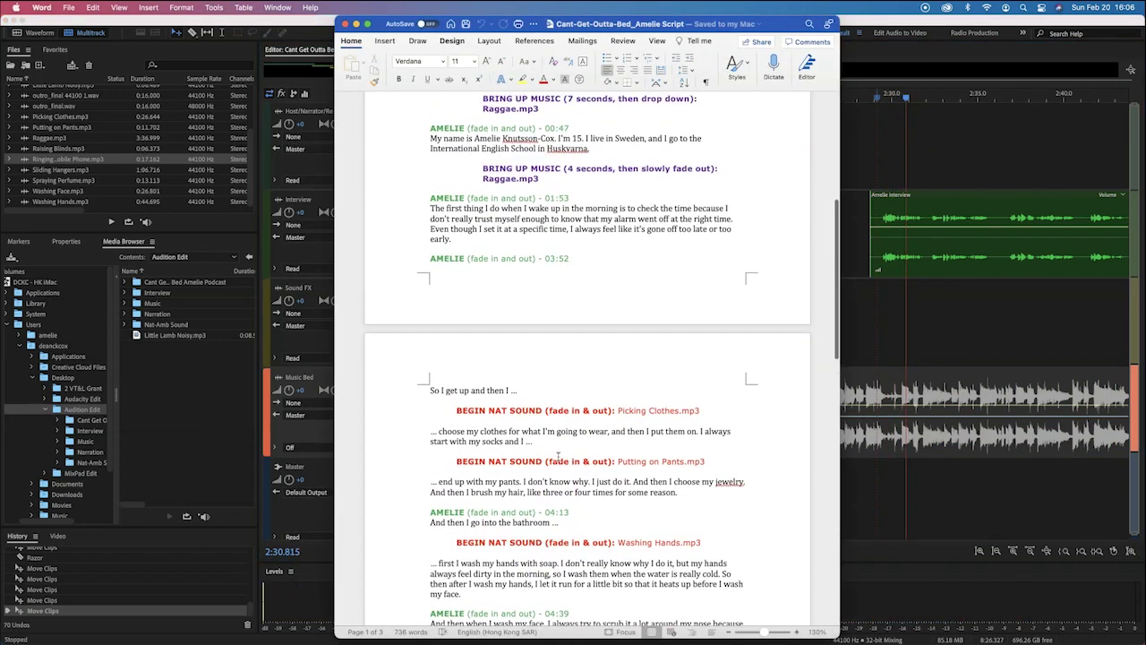
Move the interview clip at about 1:50 and all interview clips after it later so the first one starts at about 2:30.
key(super+Tab)
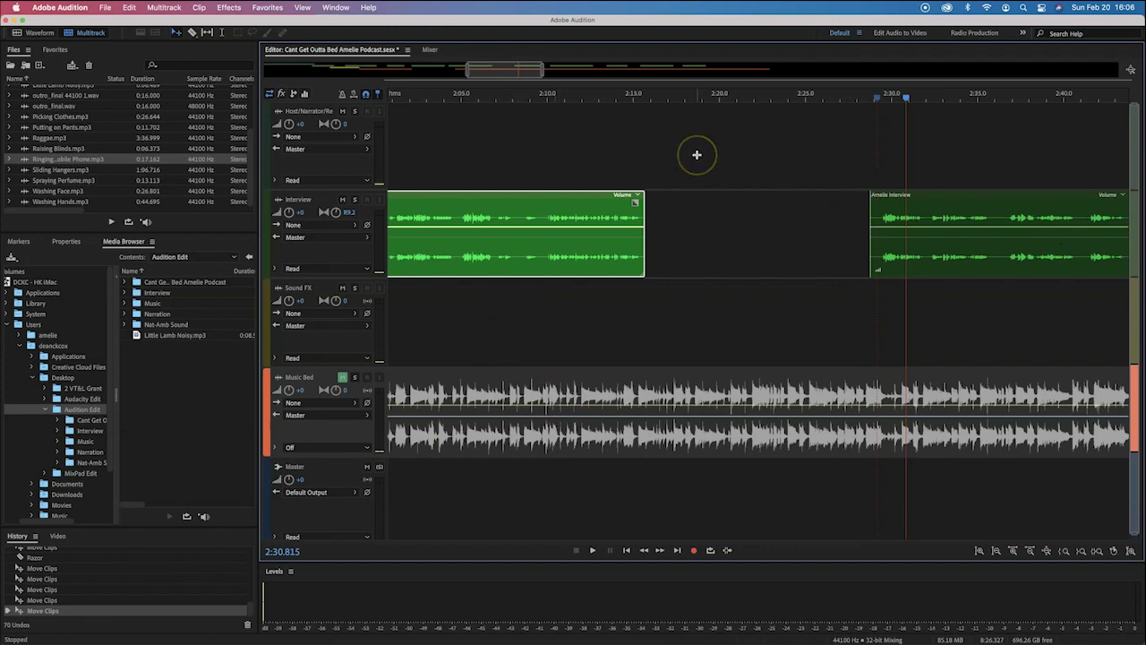
scroll(696, 154, down, 5)
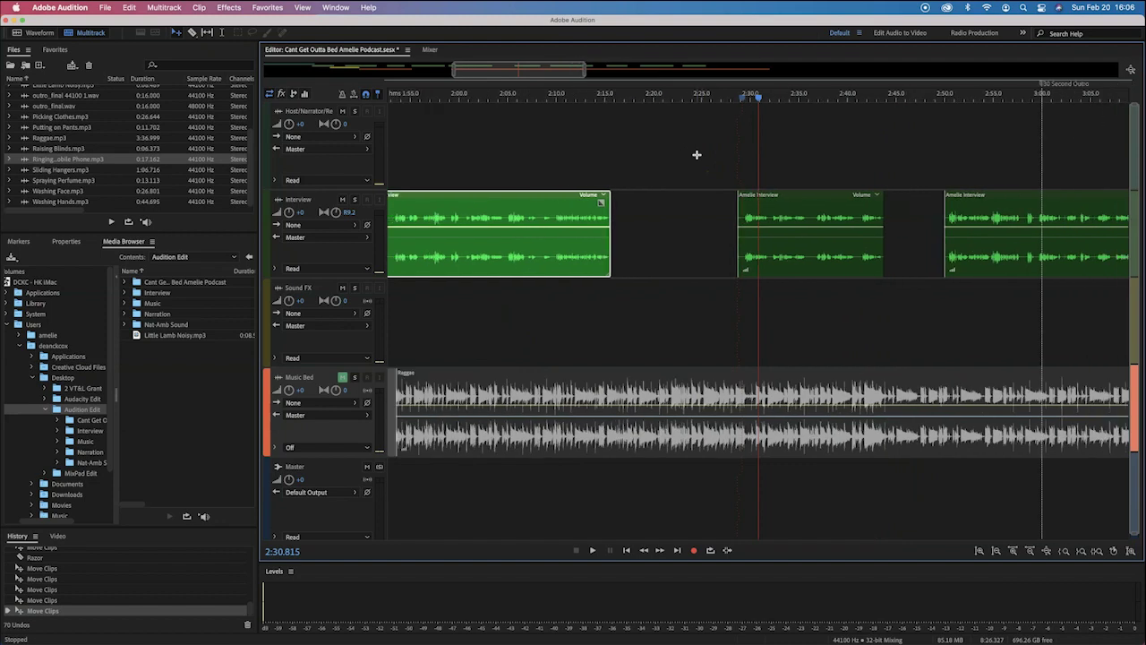
scroll(697, 154, down, 4)
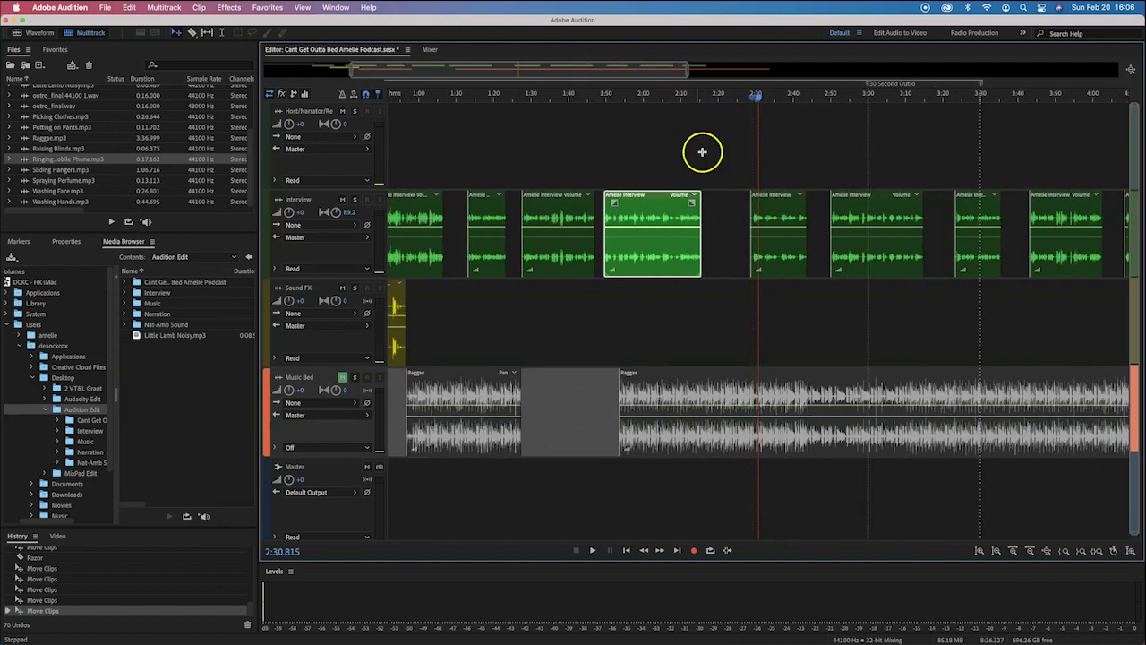
drag(637, 140, 1116, 301)
click(805, 194)
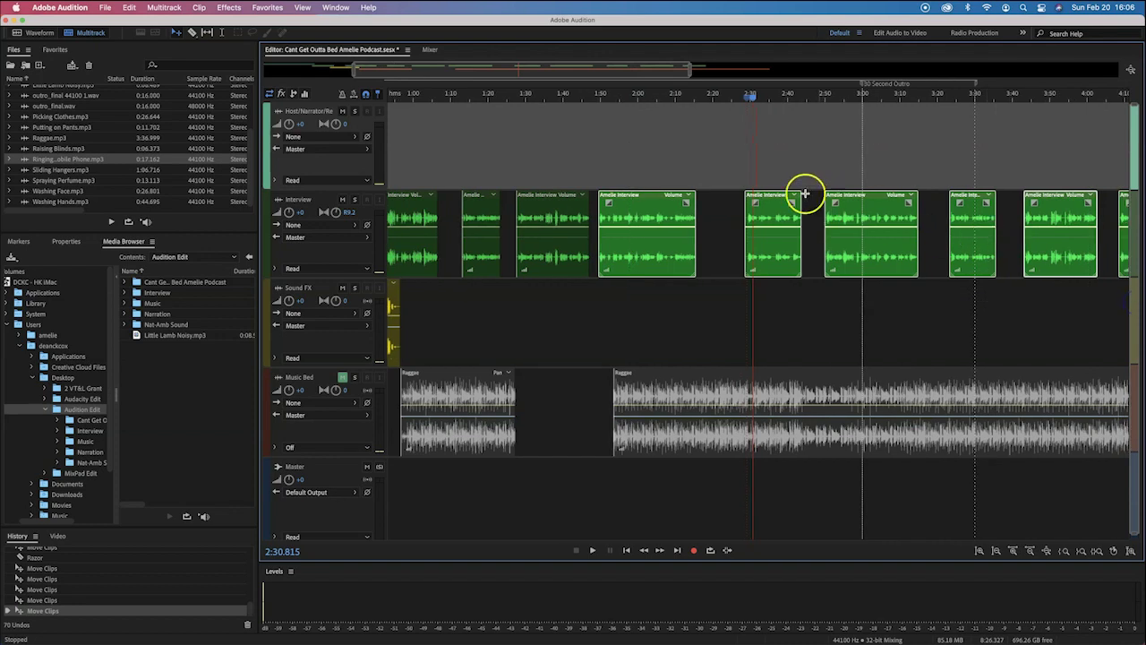
drag(616, 198, 768, 199)
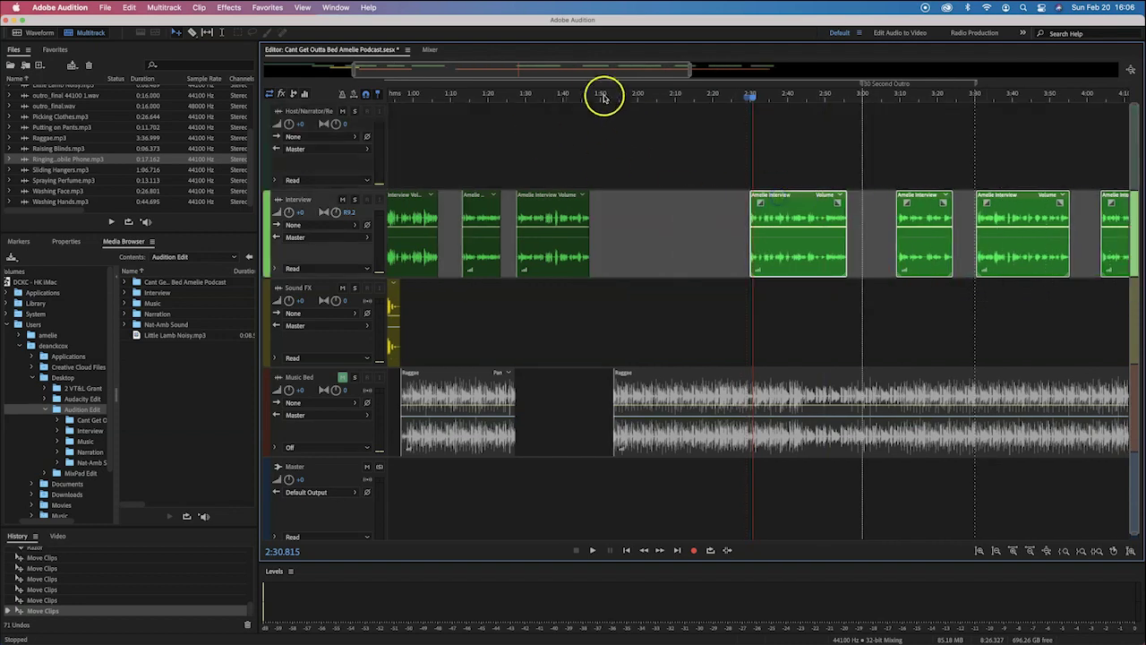
click(579, 96)
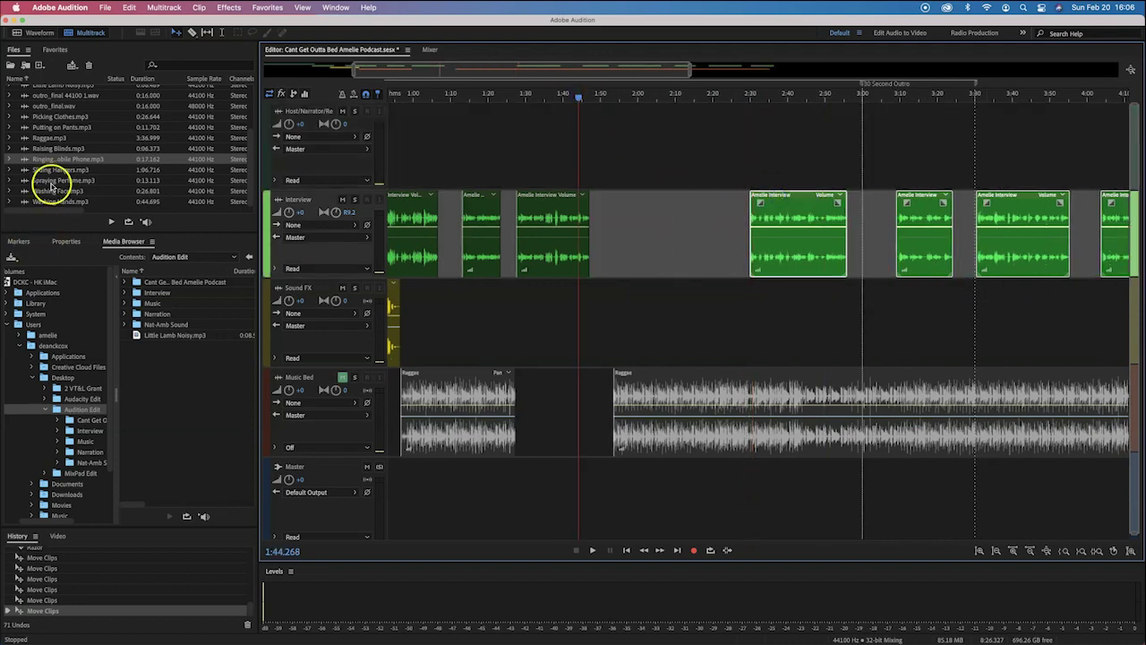
Add the full Amelie Interview.mp3 recording on a new track below Music Bed, starting at the beginning of the session.
scroll(56, 154, up, 3)
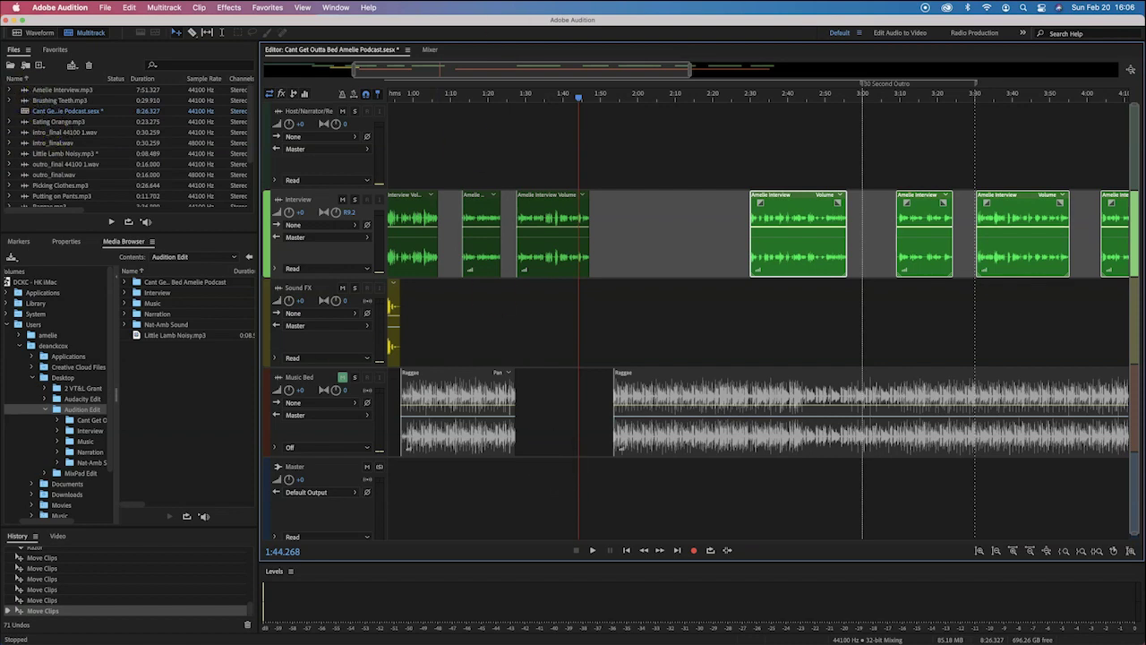
drag(486, 64, 102, 46)
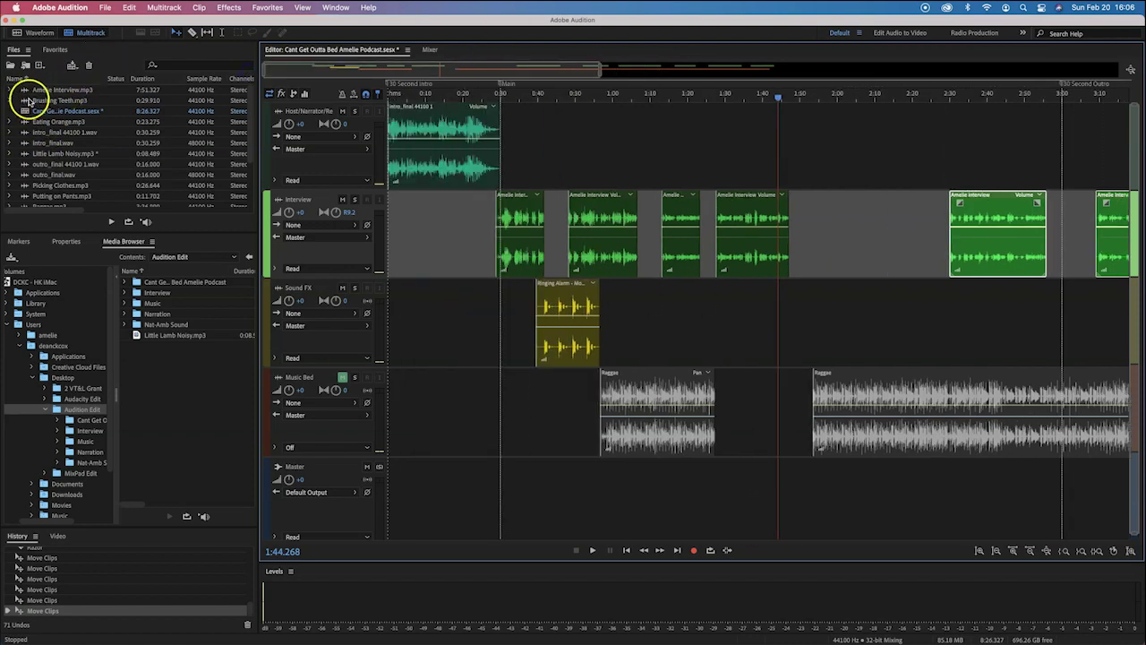
drag(24, 92, 391, 499)
click(428, 486)
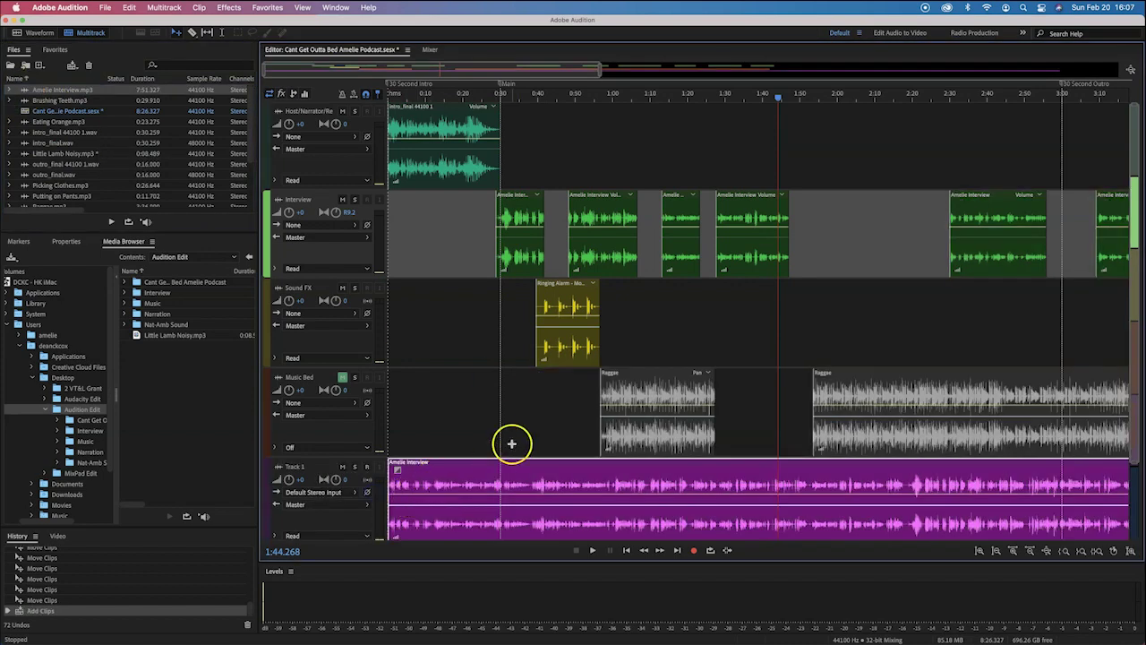
Split the full interview recording on Track 1 at 3:50.860, just ahead of the script's 03:52 cue.
key(super+Tab)
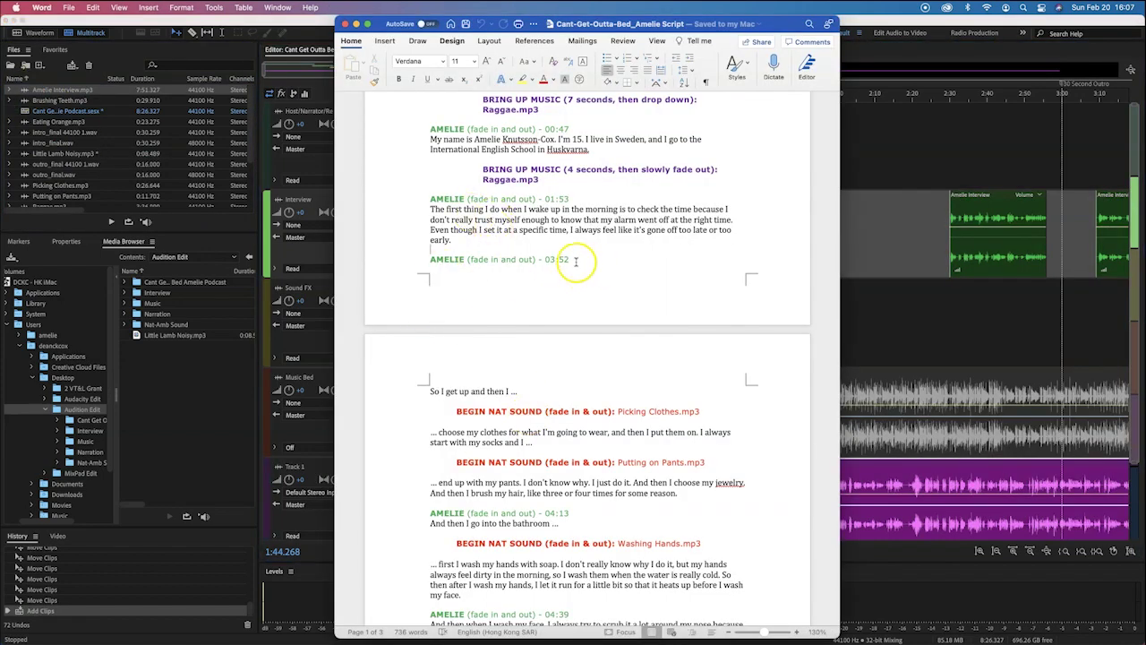
key(super+Tab)
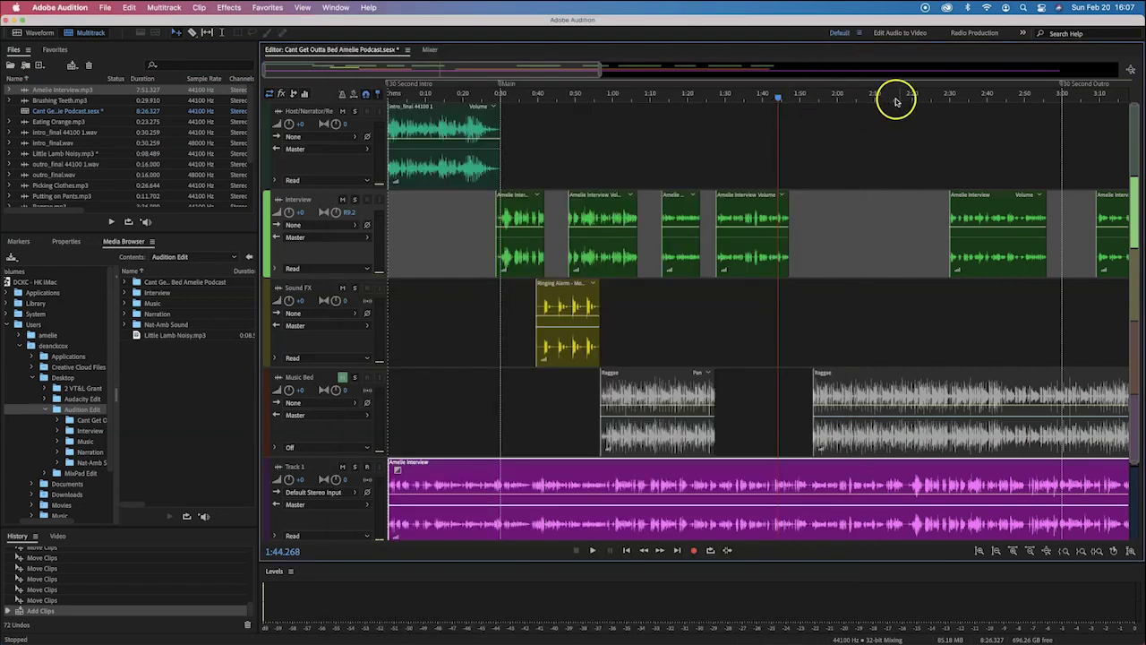
drag(555, 76, 755, 89)
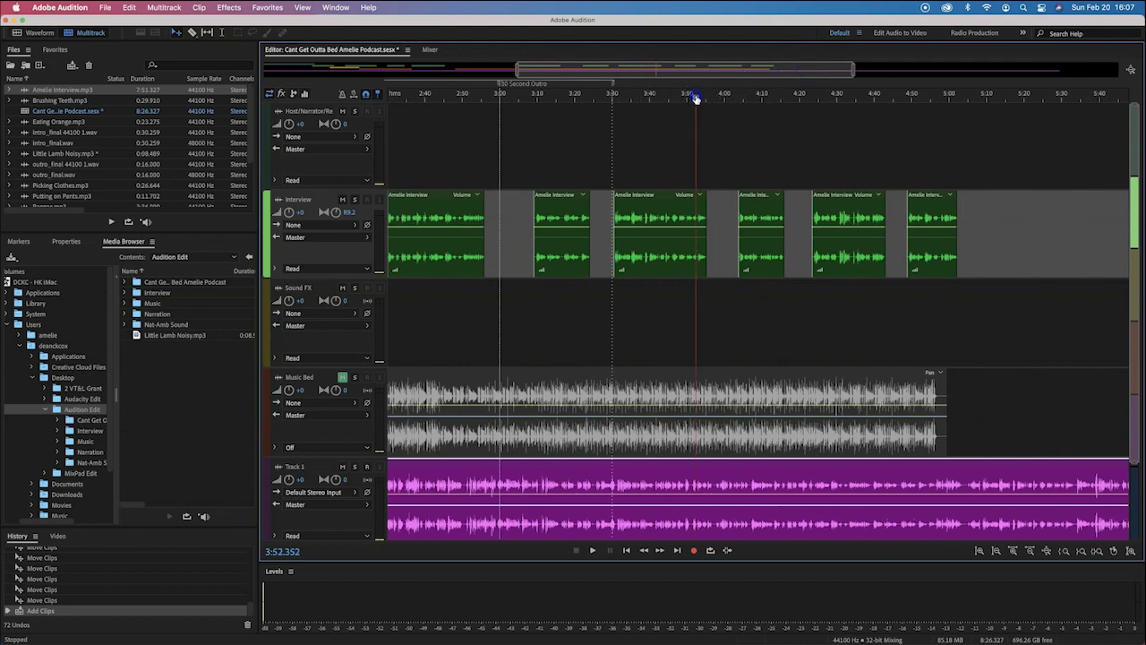
drag(696, 99, 689, 97)
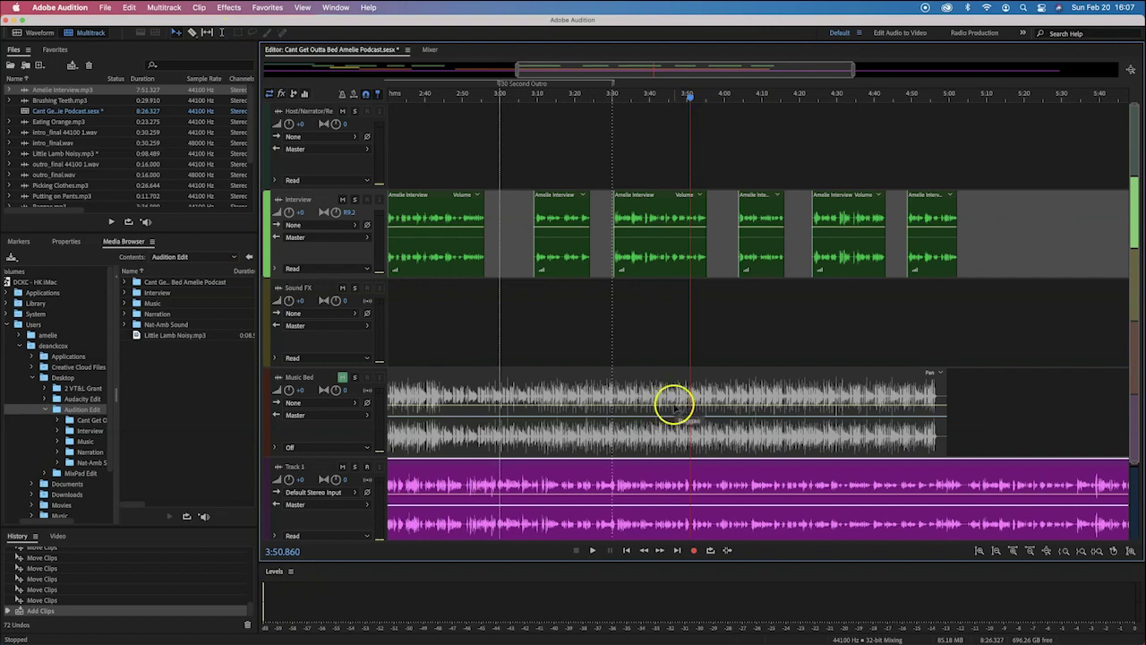
click(692, 486)
Solo Track 1, play it from 3:50.860 to about 4:16, and follow the script's 03:52 and 04:13 passages.
click(299, 486)
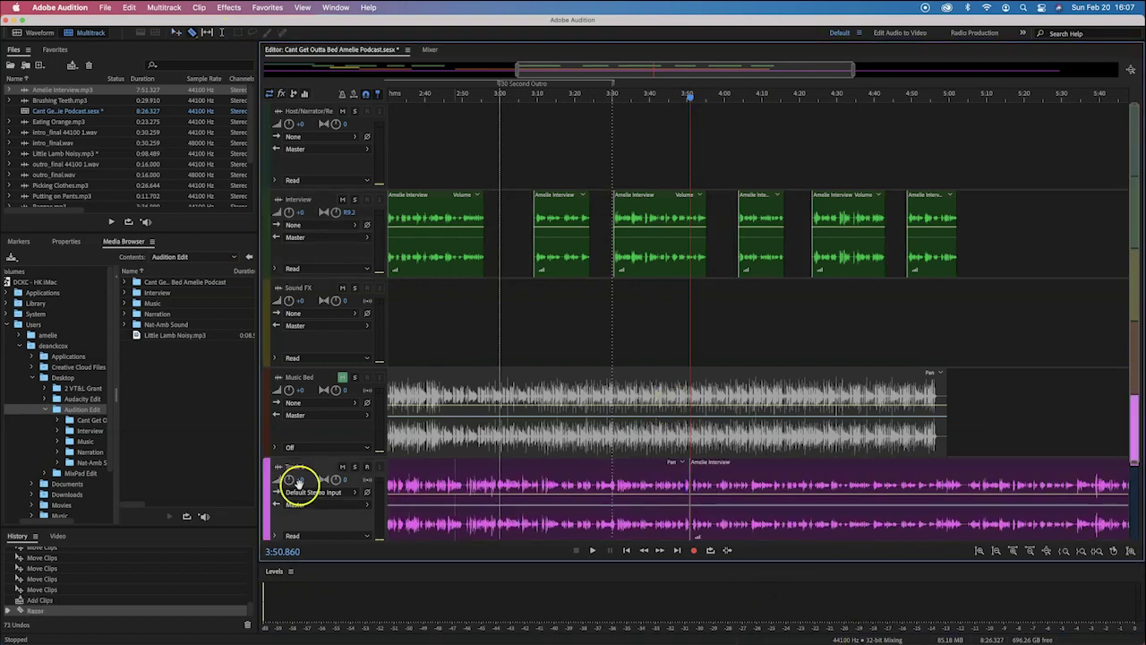
click(354, 467)
key(space)
click(780, 493)
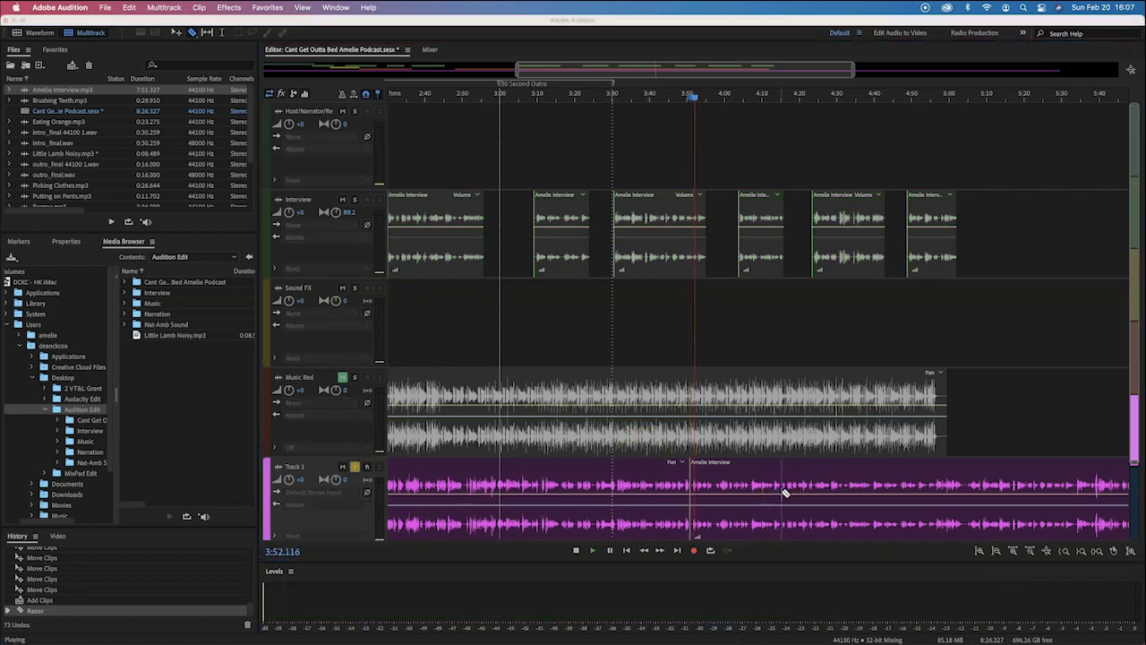
key(super+Tab)
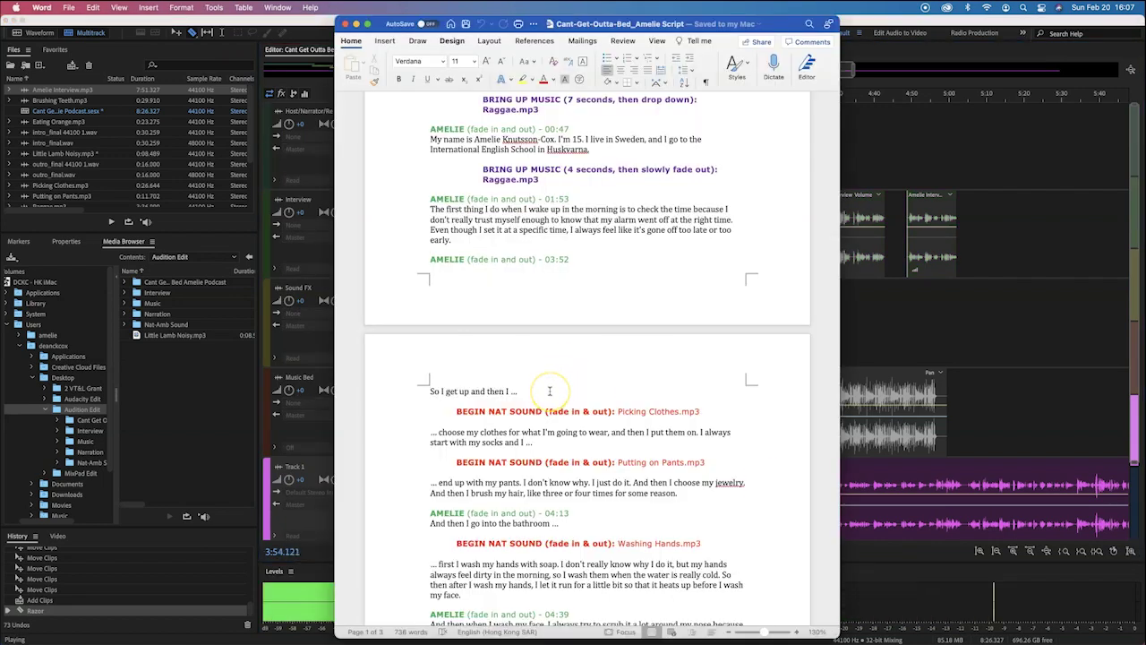
scroll(550, 391, down, 4)
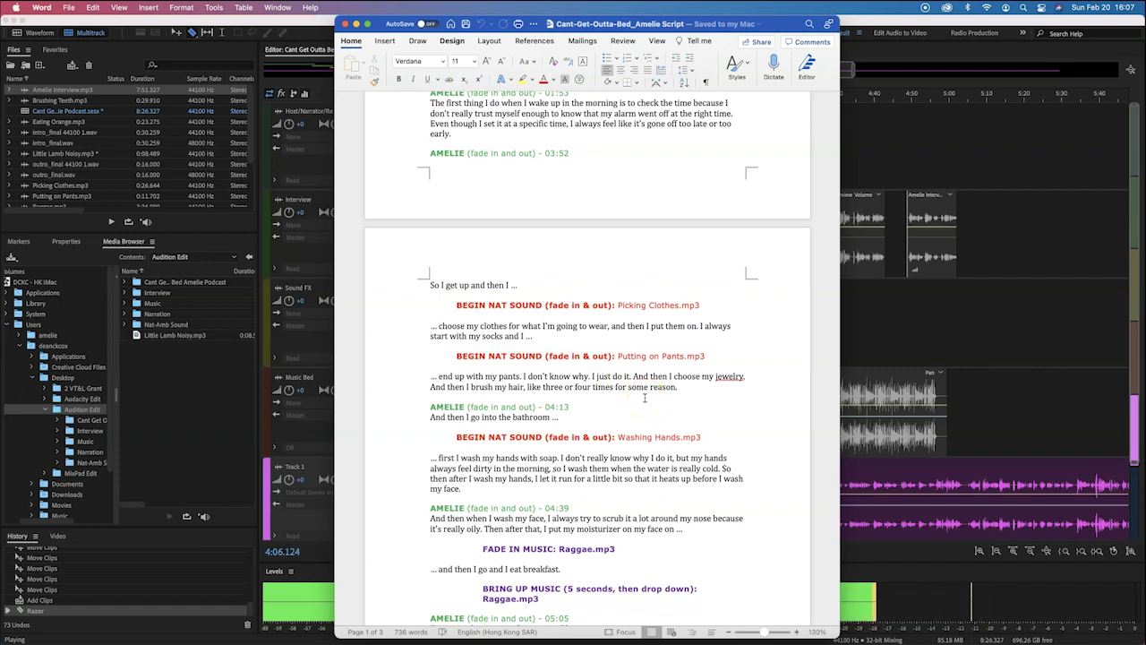
scroll(643, 398, down, 3)
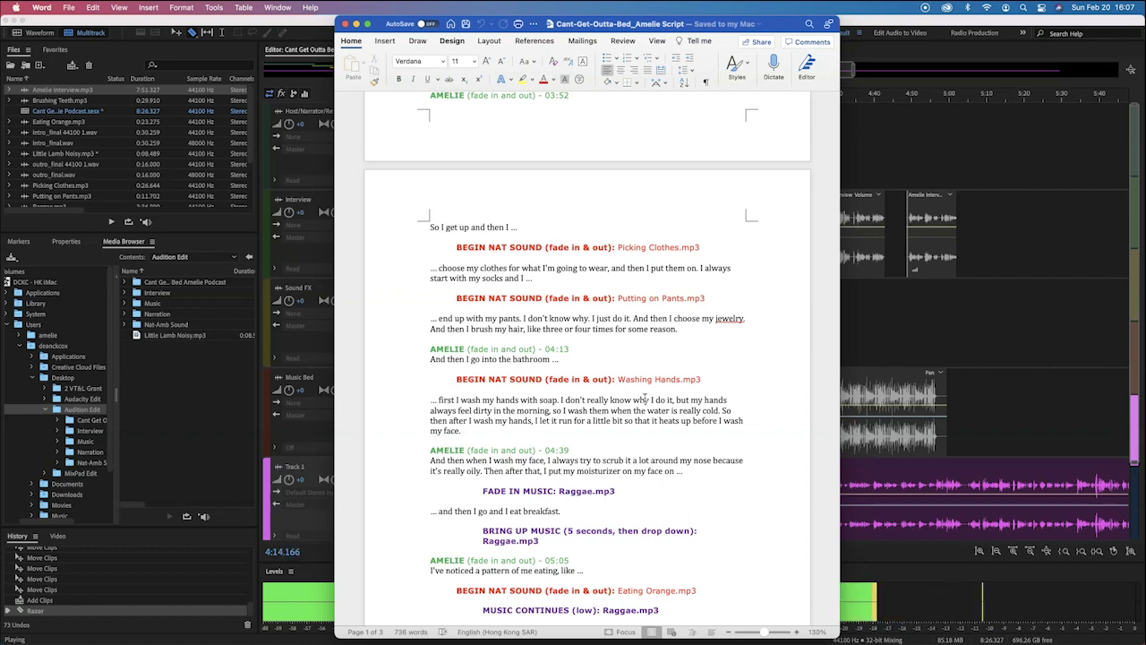
scroll(643, 400, up, 1)
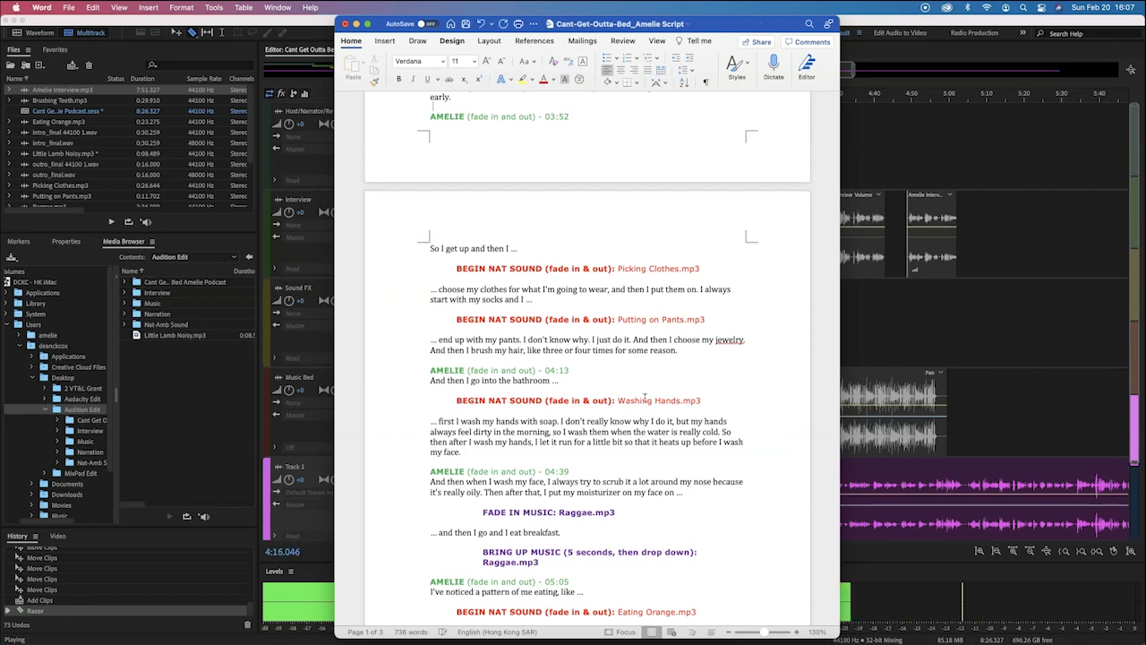
click(667, 412)
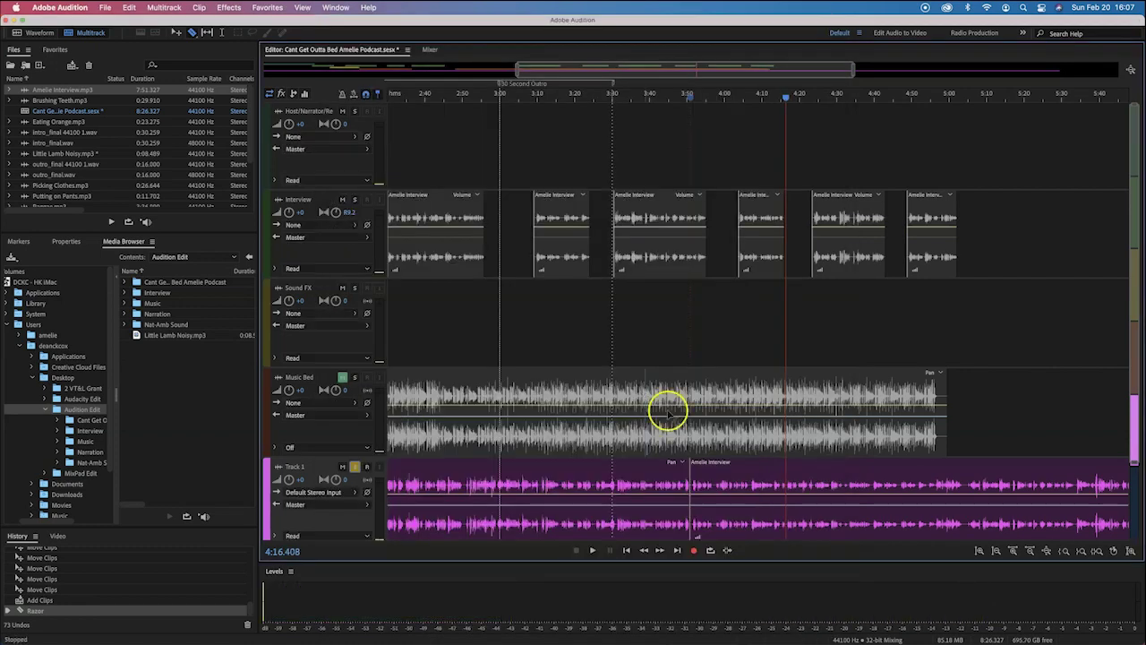
Split the Track 1 recording at 4:16.408 and delete the parts before and after the 03:52 passage.
click(786, 484)
click(179, 33)
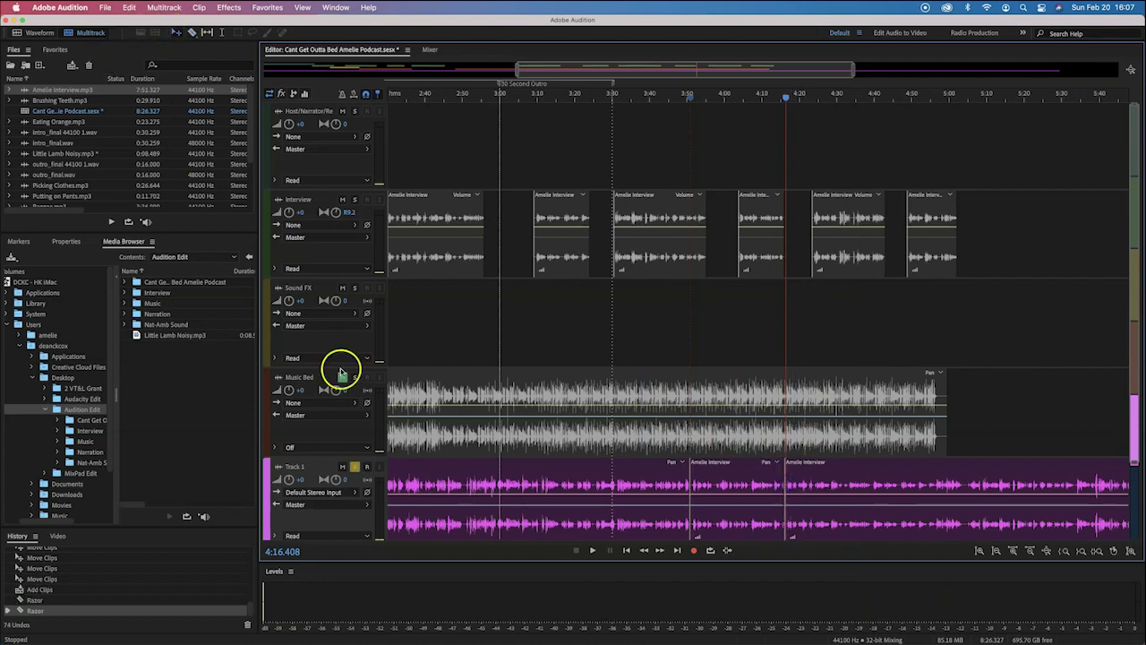
click(432, 465)
key(Delete)
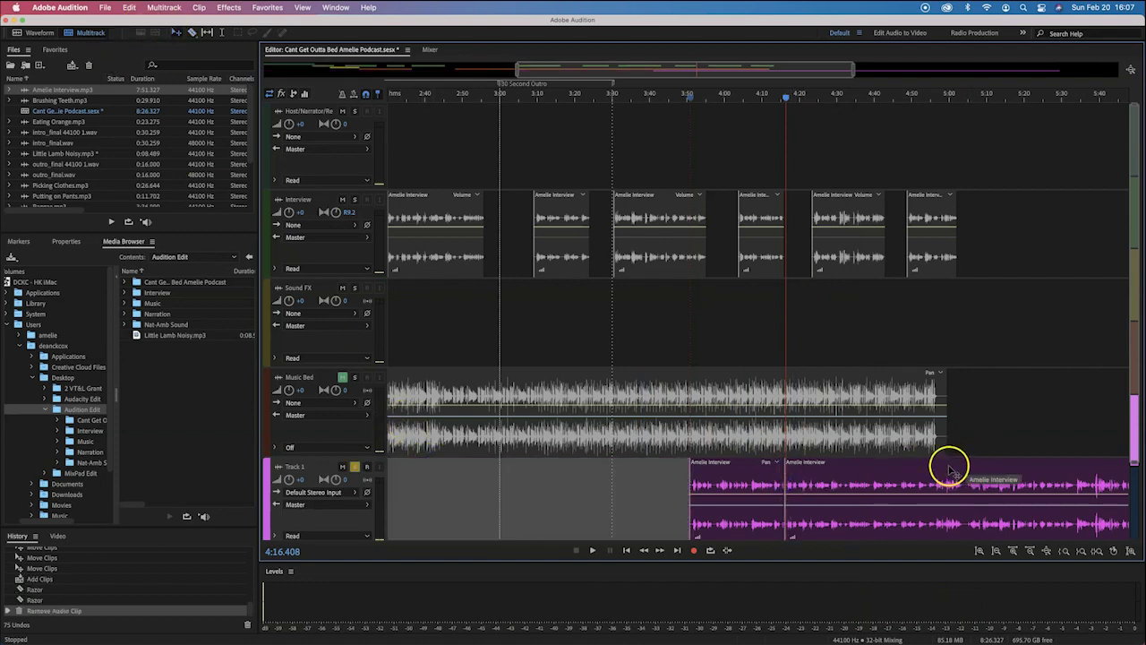
click(948, 462)
key(Delete)
Move the extracted 03:52 passage into the Interview track's gap, starting at about 1:52, and unsolo Track 1.
drag(739, 466, 465, 112)
scroll(599, 160, left, 5)
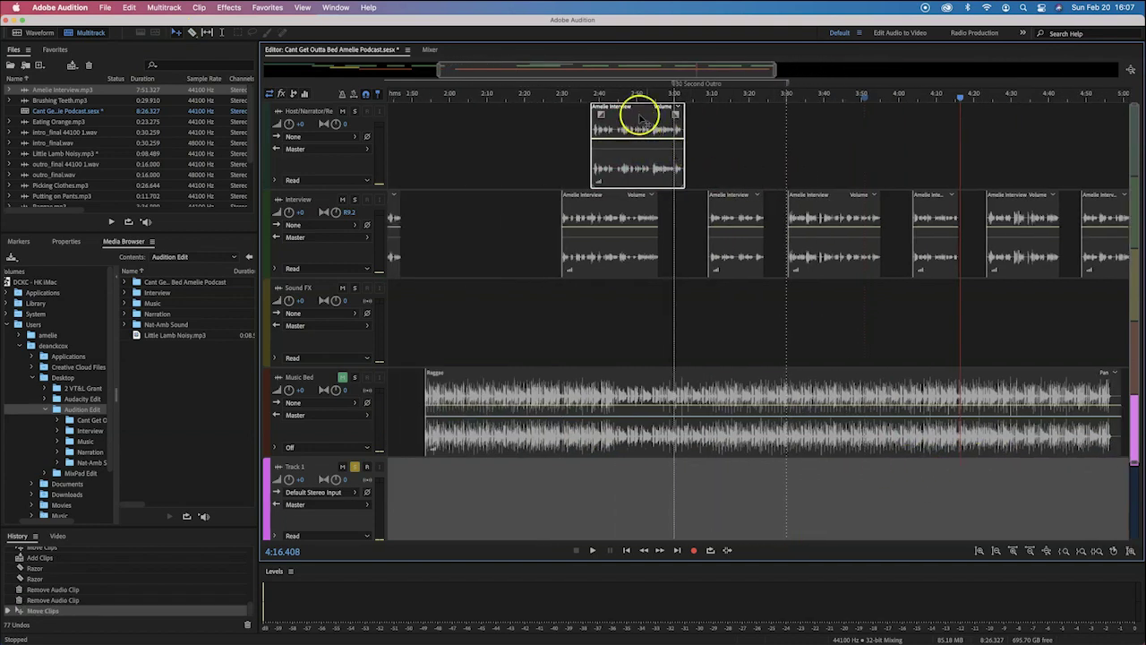
drag(627, 117, 456, 204)
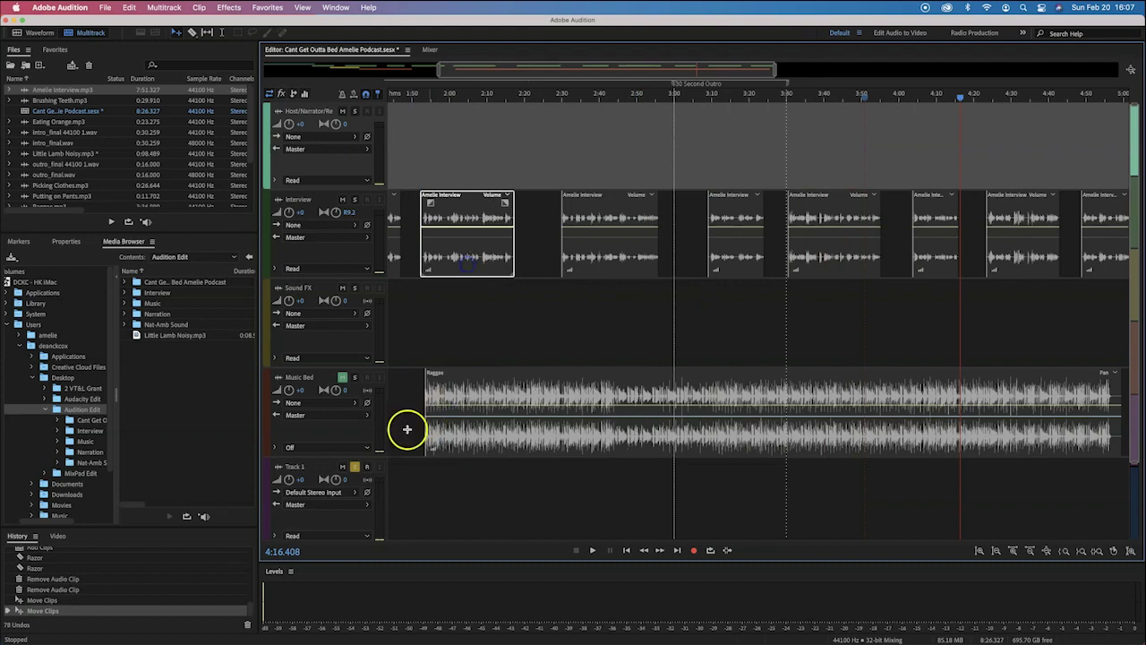
click(355, 466)
Unmute the Music Bed track and play the mix briefly from 0:55, then from about 1:24.
scroll(451, 138, left, 5)
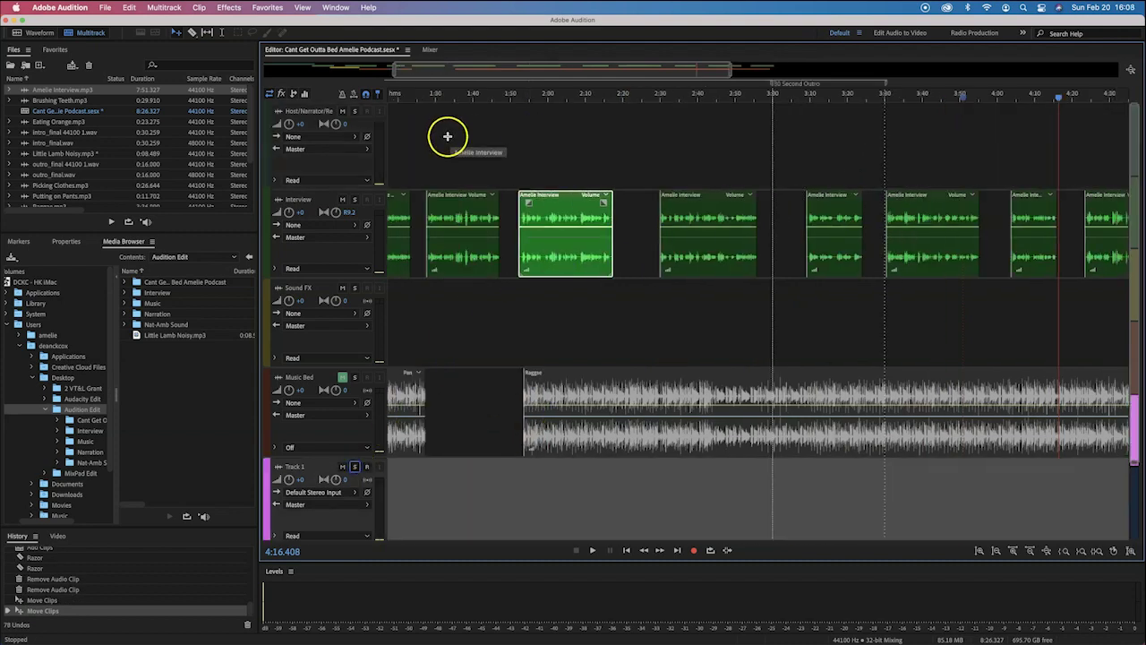
scroll(521, 87, left, 2)
click(592, 98)
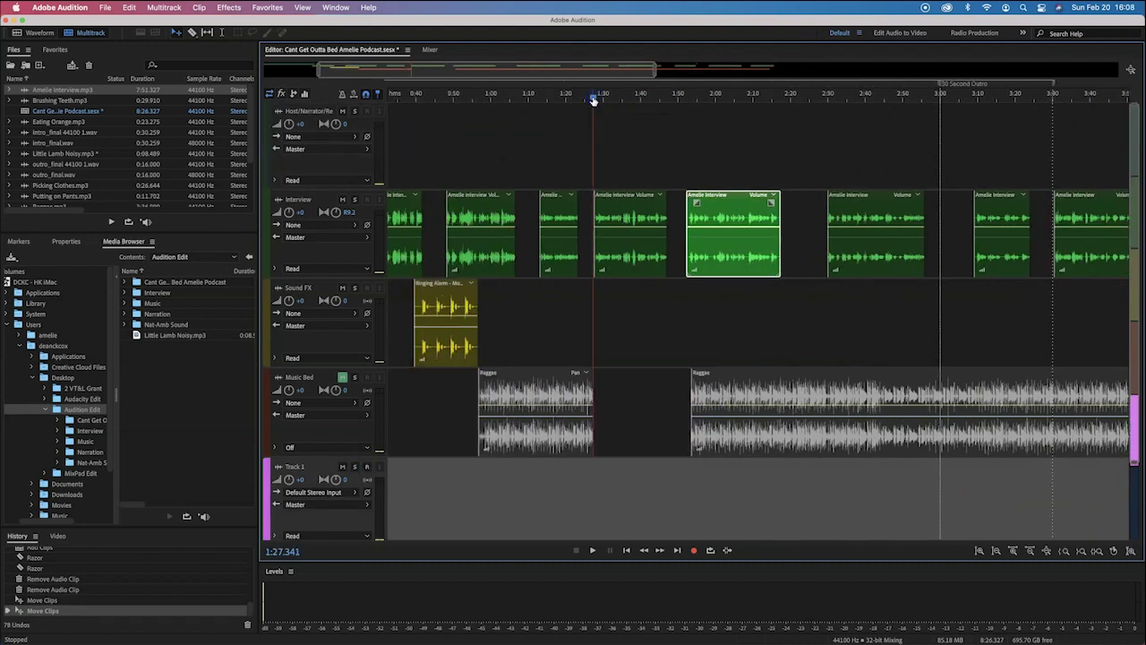
scroll(593, 100, up, 3)
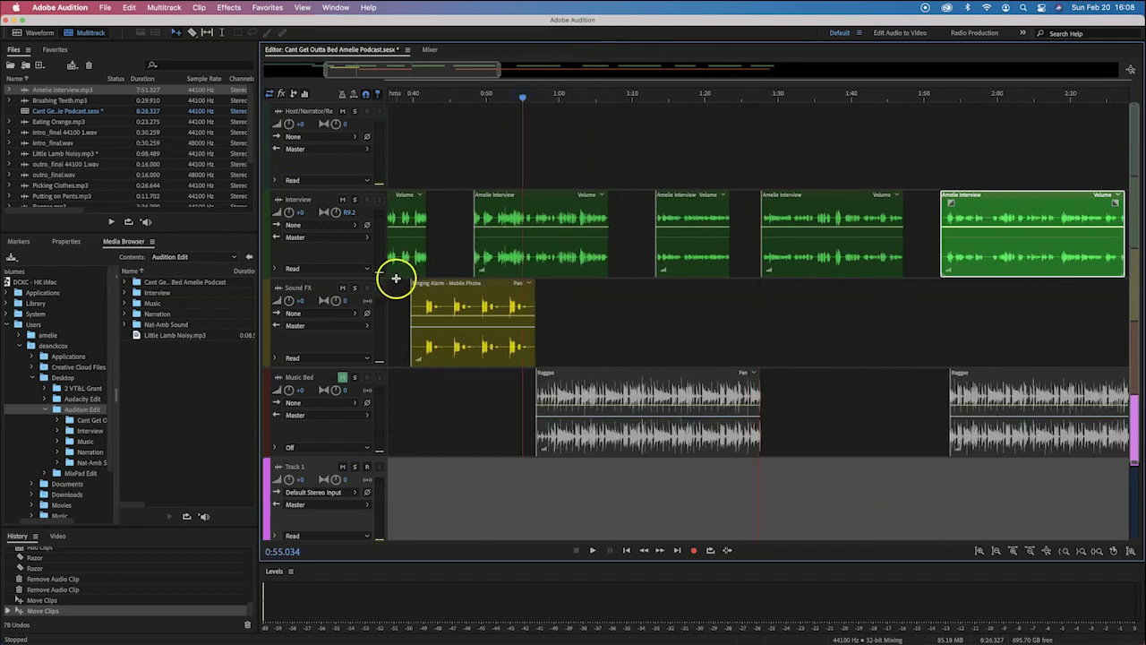
click(341, 379)
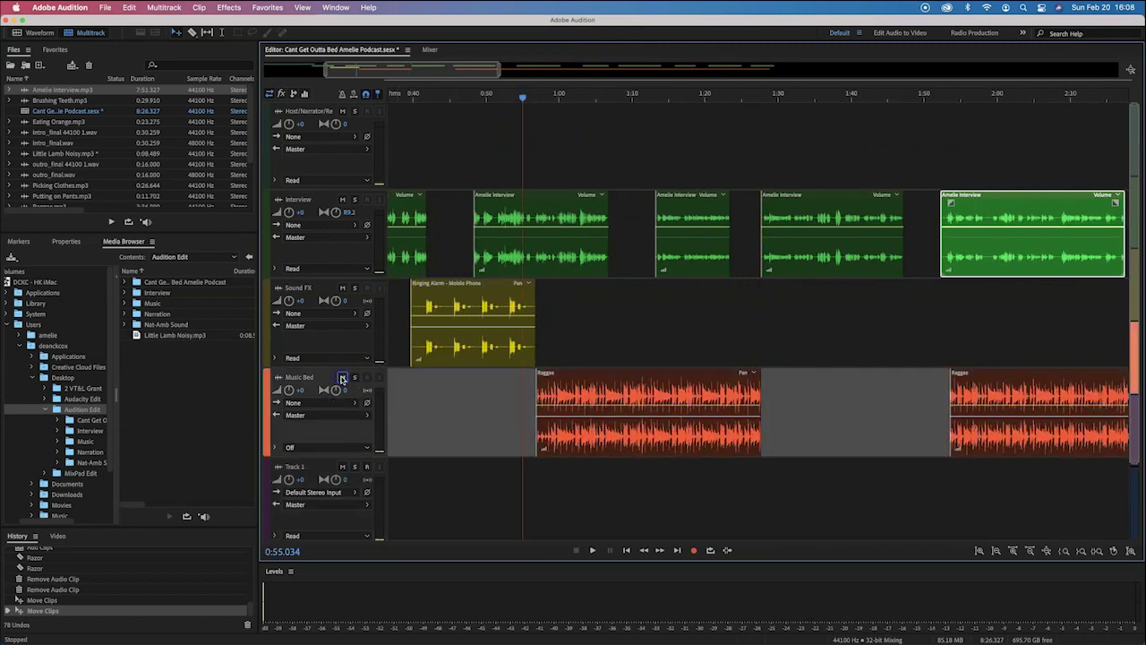
key(space)
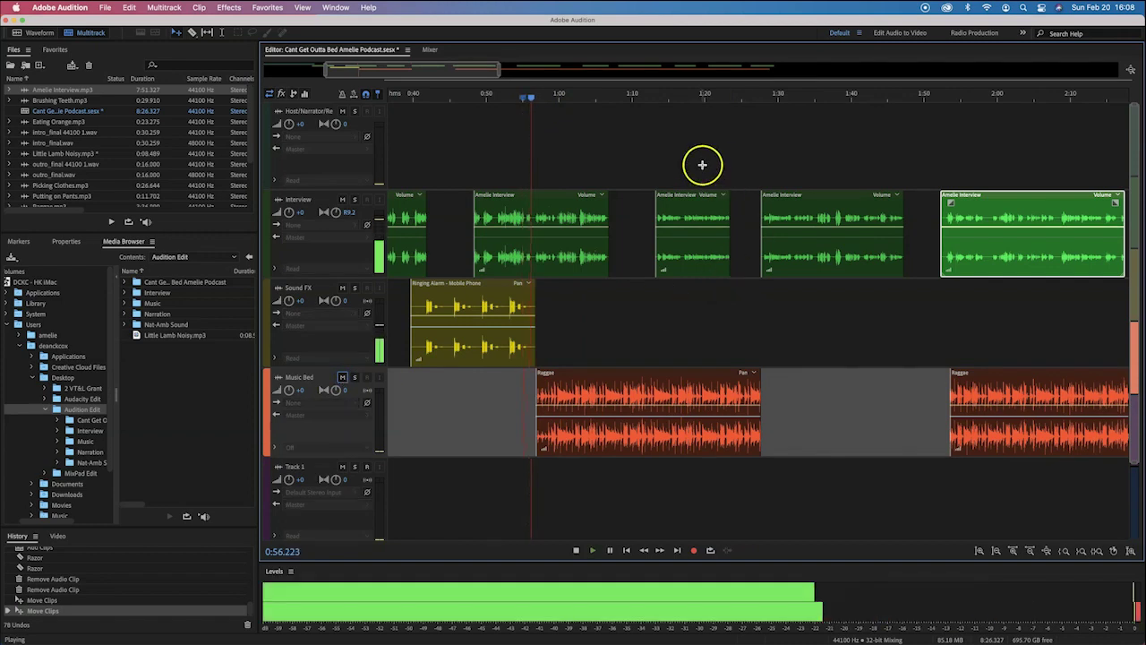
key(space)
click(730, 97)
key(space)
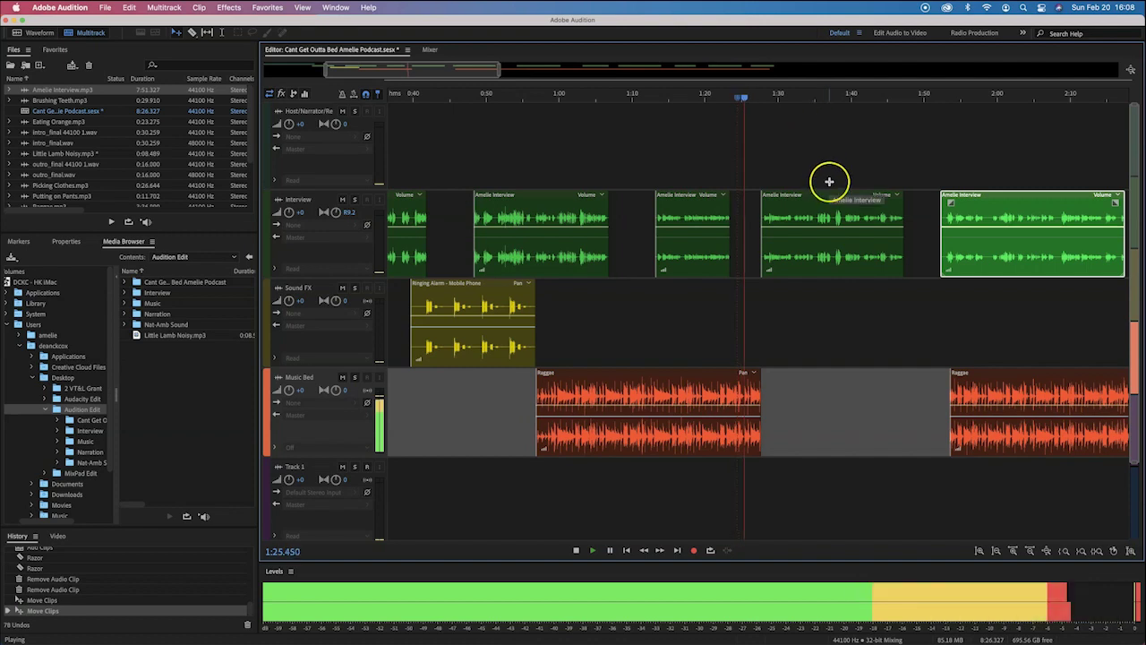
Compare the interview clip playing from about 1:27 with the script's 01:53 passage and the 03:52 cue following it.
scroll(827, 180, right, 5)
key(super+Tab)
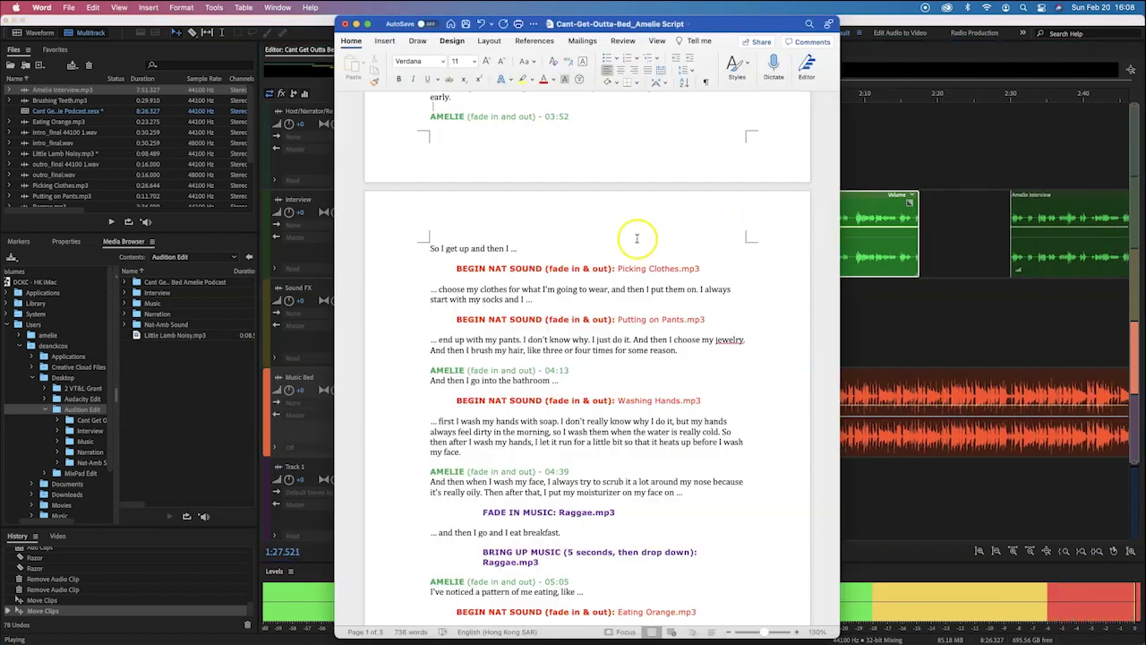
scroll(594, 230, up, 5)
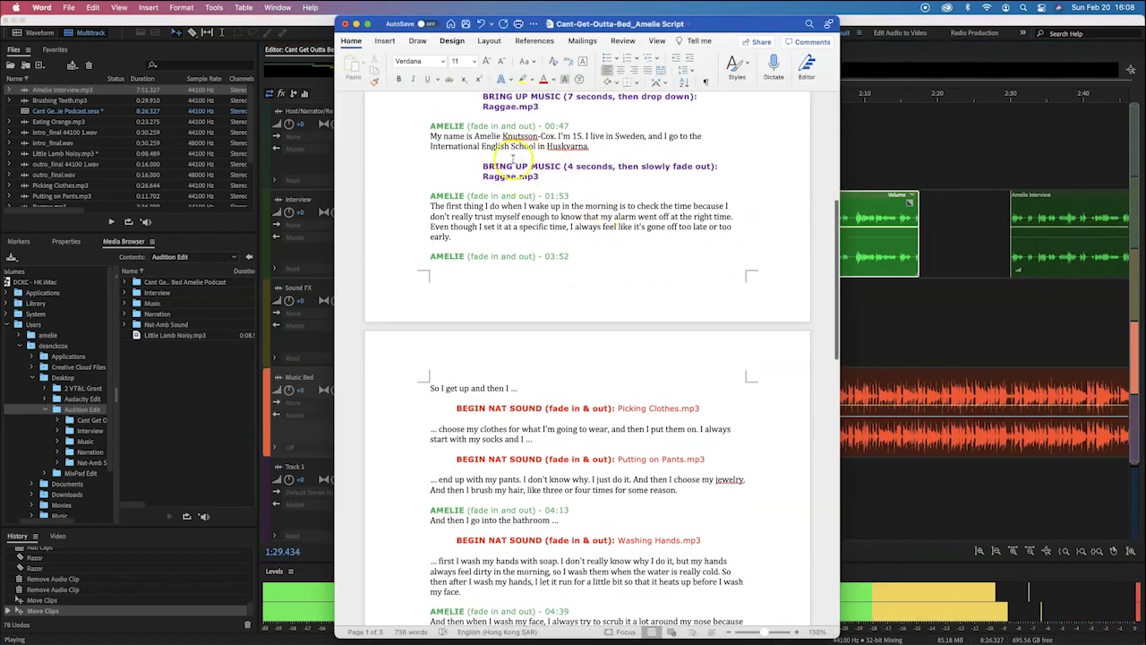
scroll(524, 224, down, 2)
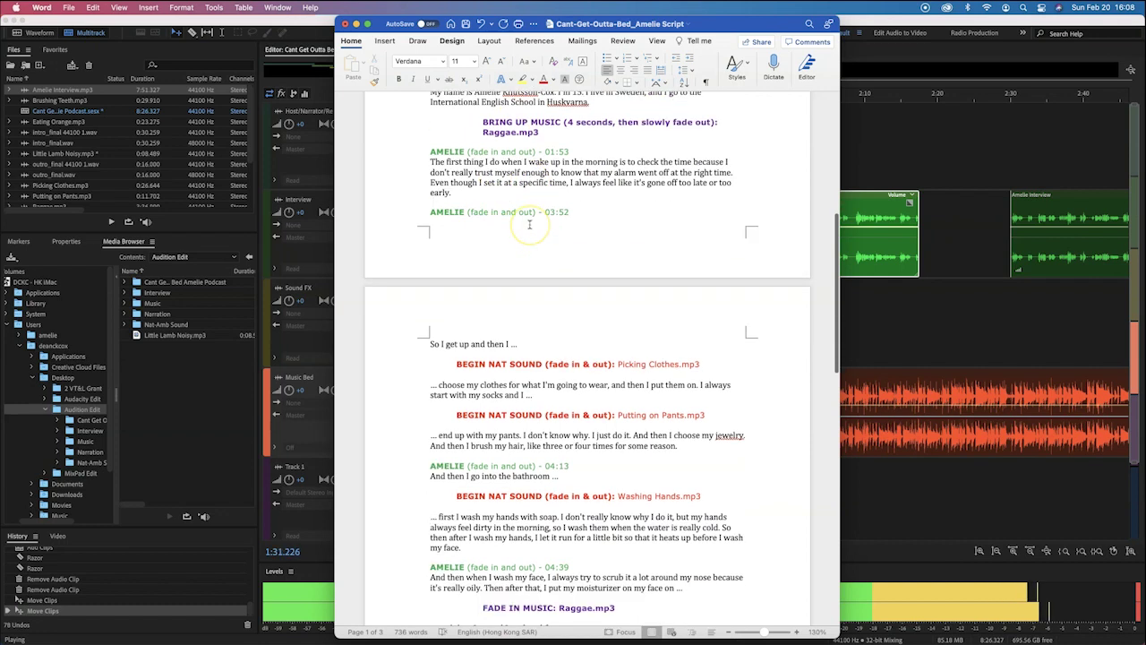
key(super+Tab)
key(super+Tab)
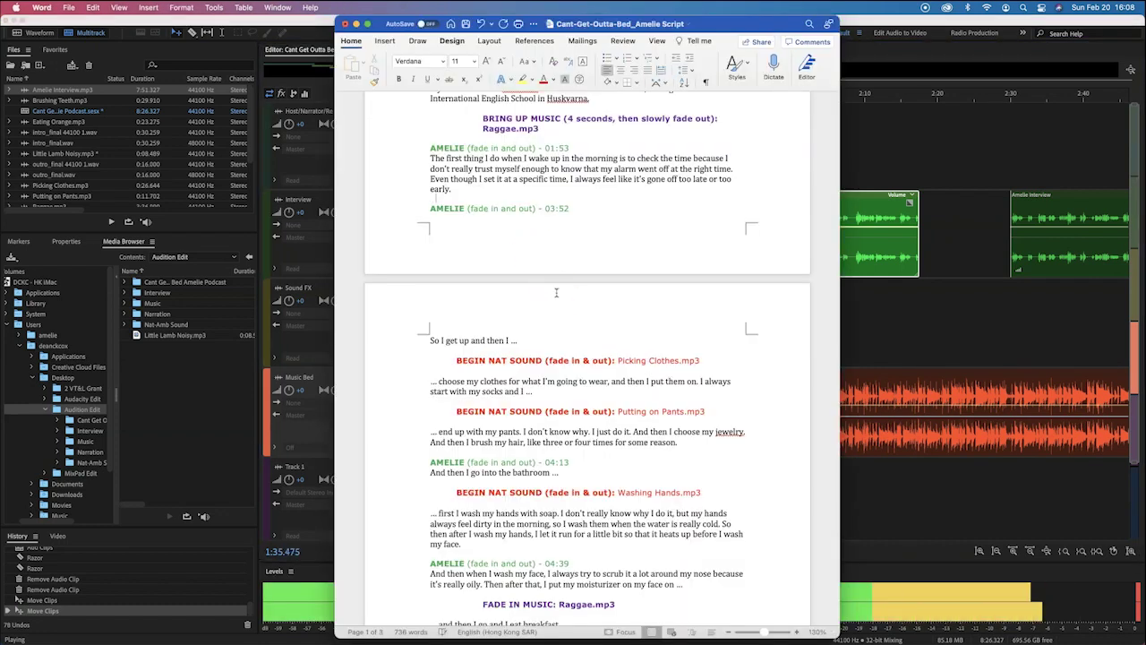
key(super+Tab)
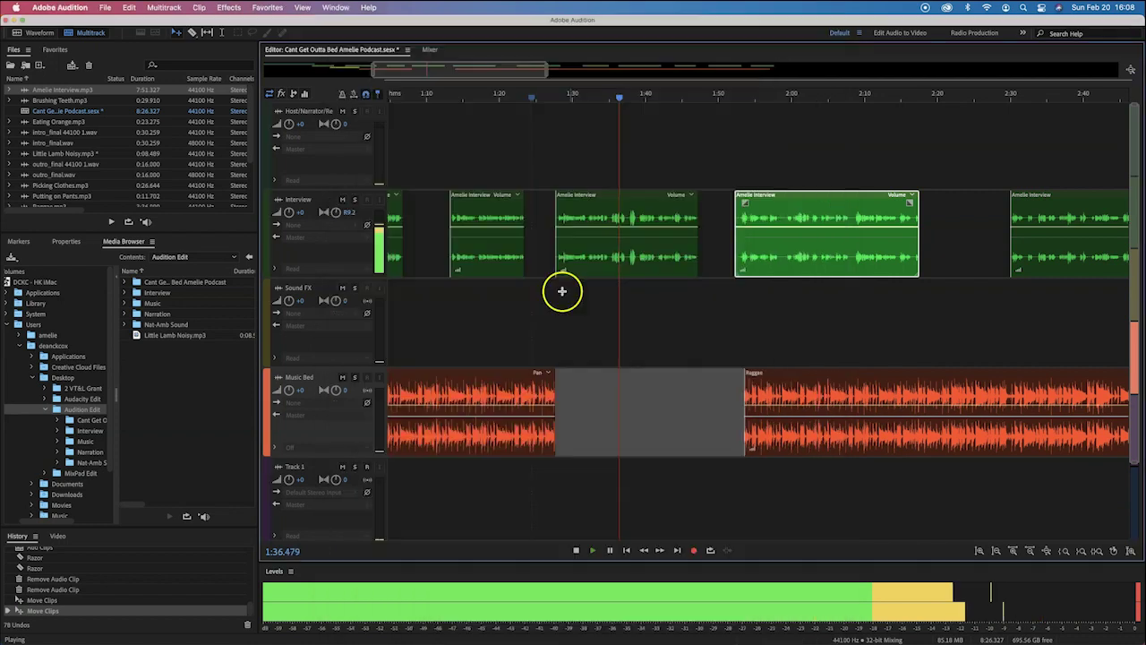
Play the interview from about 1:45 and check the Word script for the sound cues after the 03:52 passage.
click(684, 101)
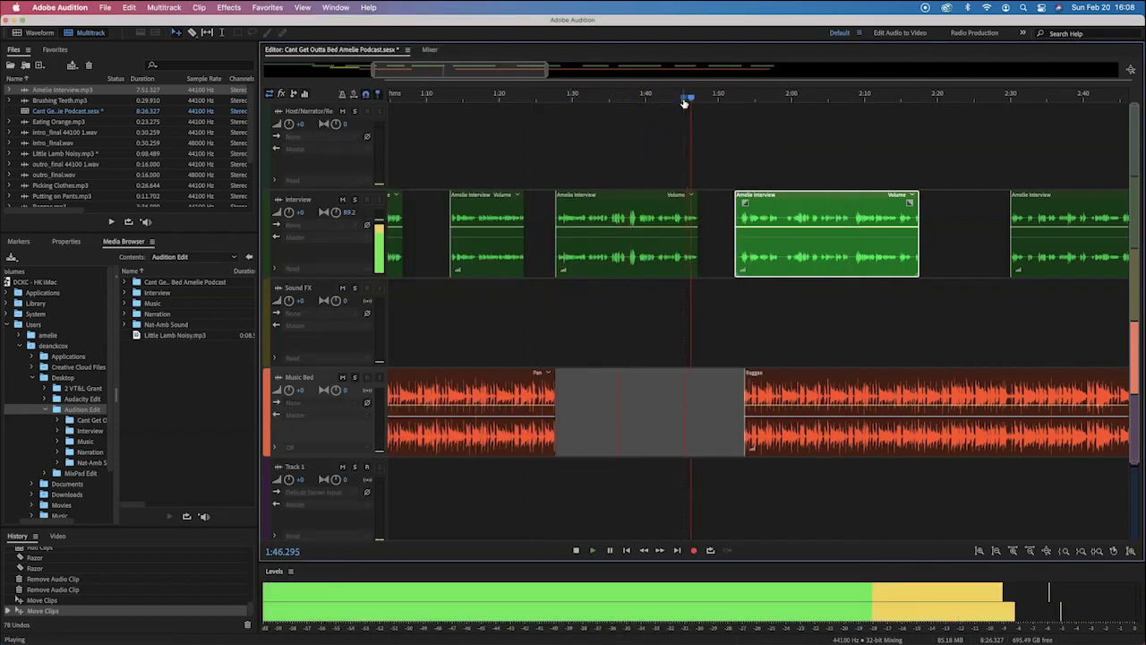
key(space)
key(super+Tab)
click(588, 363)
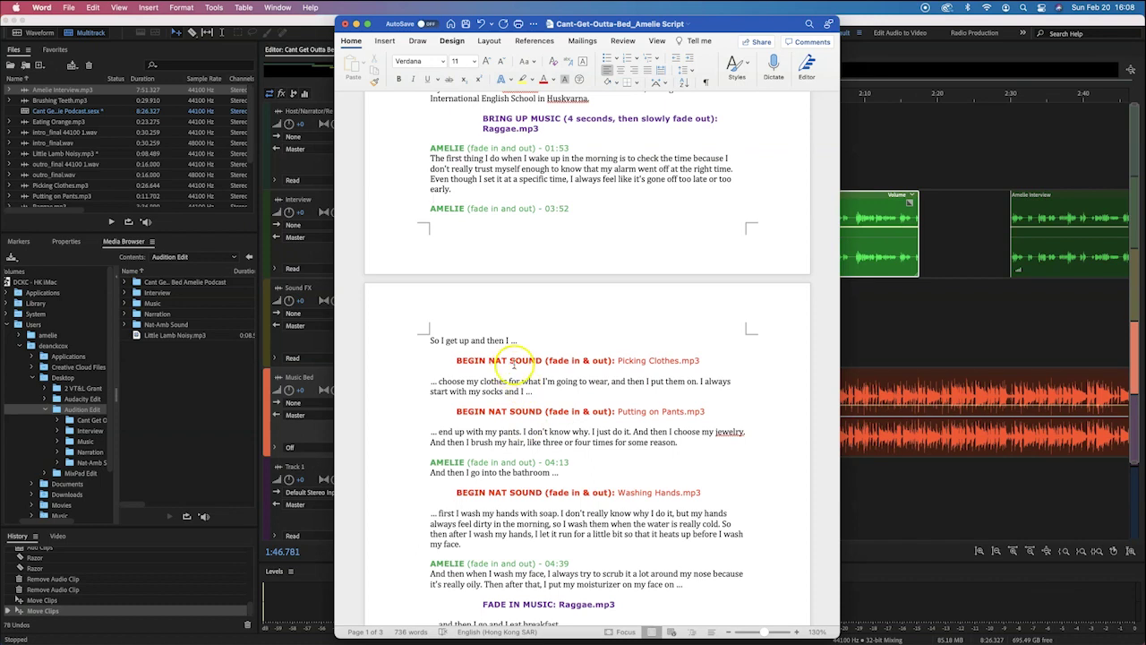
Move the 03:52 interview clip earlier to start at the end of the preceding clip, at about 1:47, and play the transition.
click(860, 176)
drag(810, 198, 788, 199)
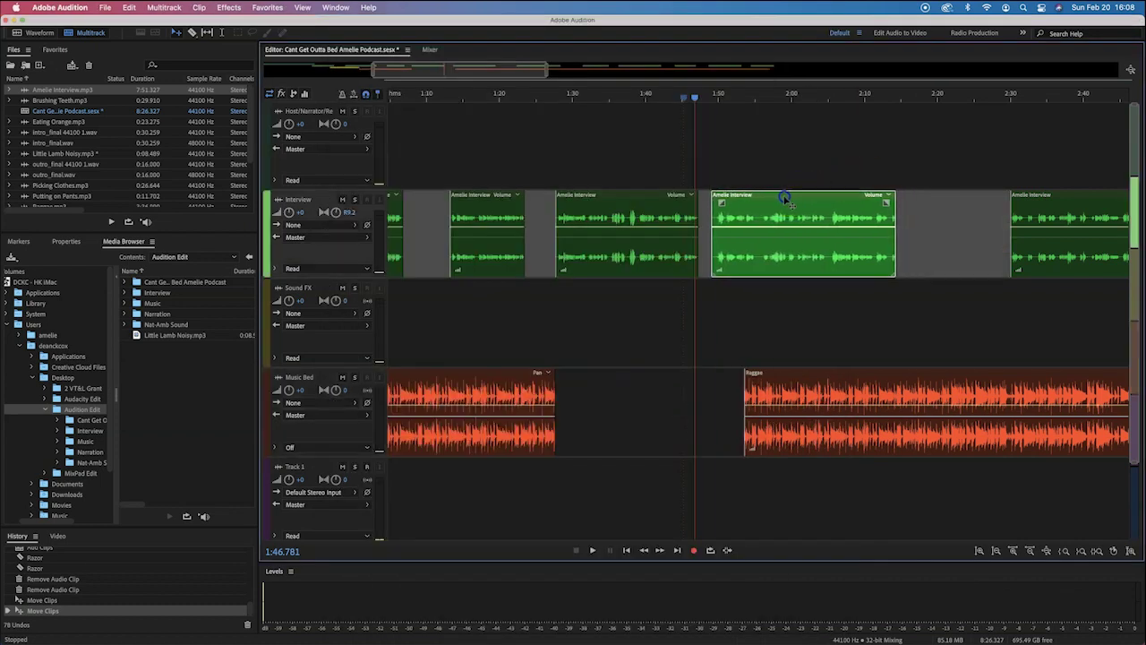
scroll(788, 202, up, 1)
scroll(789, 203, up, 1)
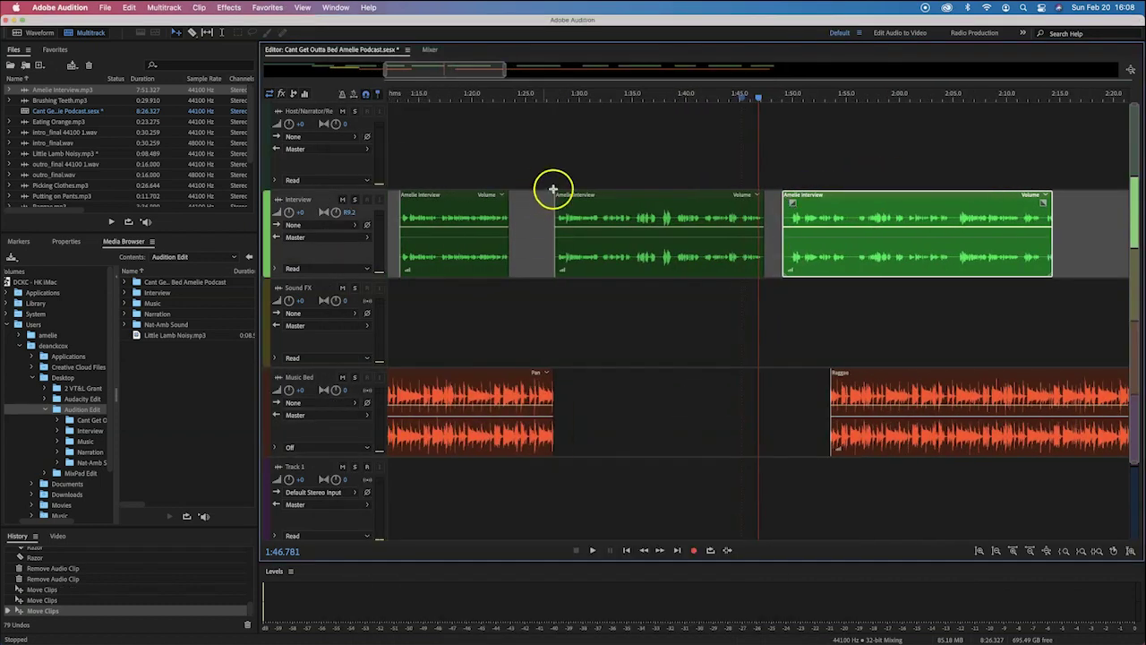
key(space)
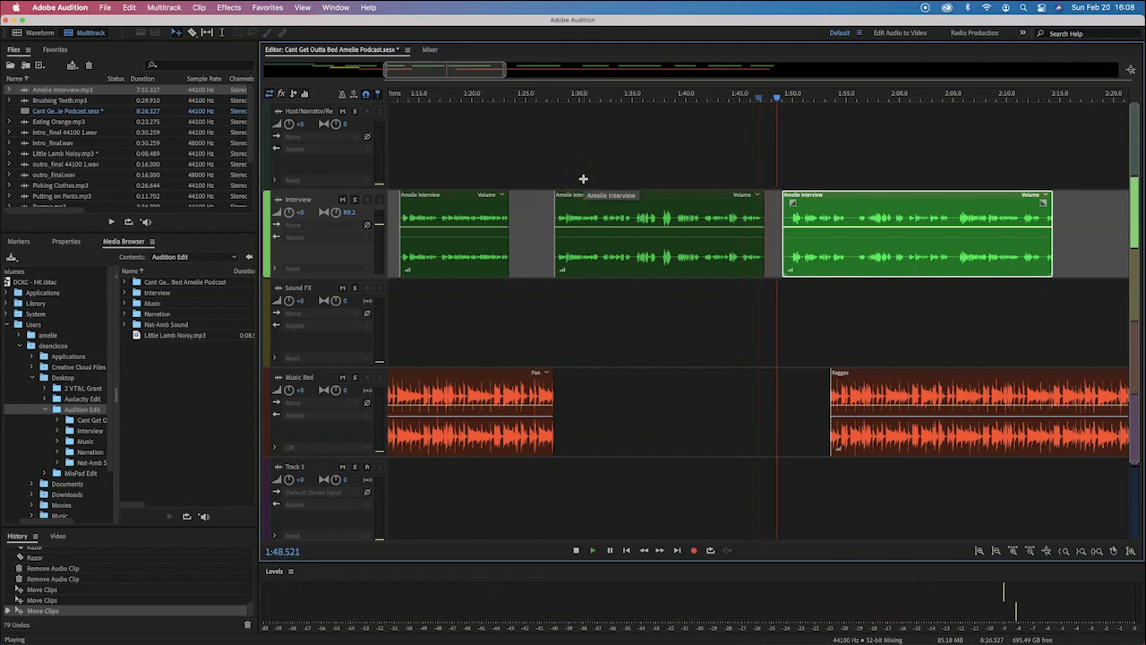
key(space)
drag(833, 193, 816, 196)
click(749, 99)
key(space)
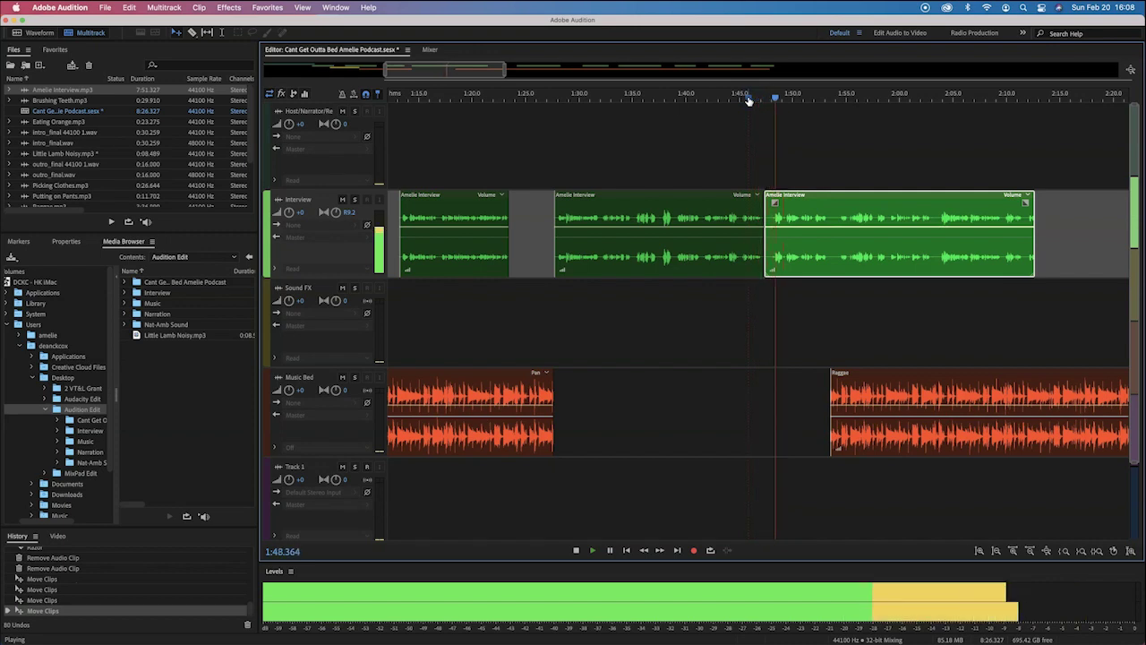
scroll(732, 340, right, 5)
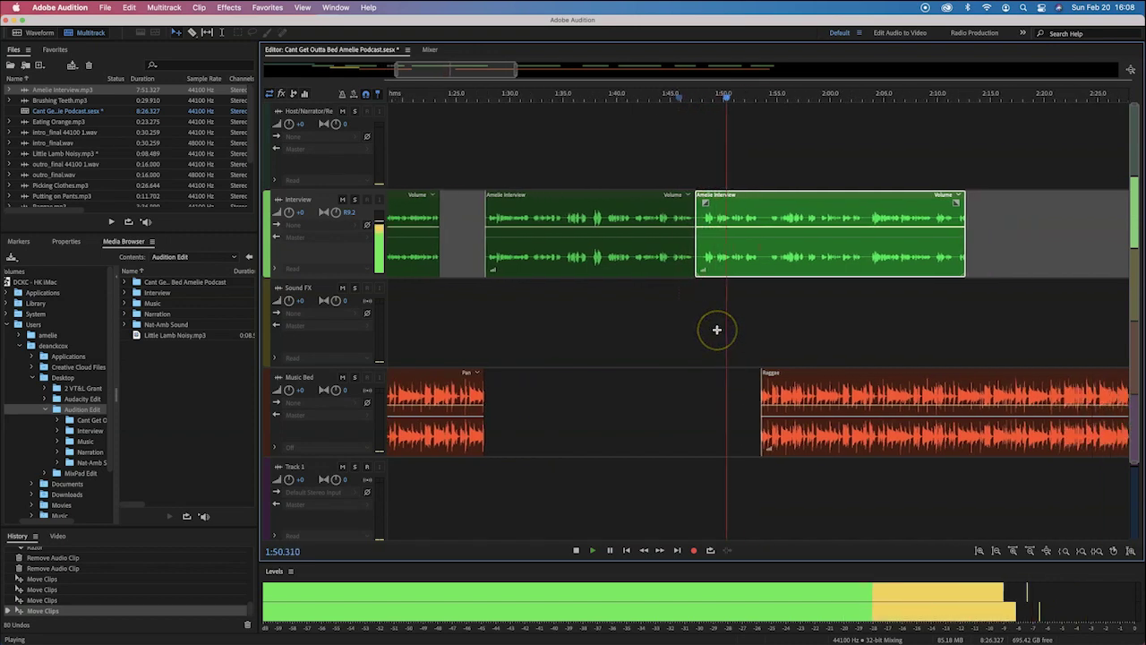
Move the second Raggae clip on the Music Bed track back to start at about 2:06.
key(super+Tab)
key(super+Tab)
key(space)
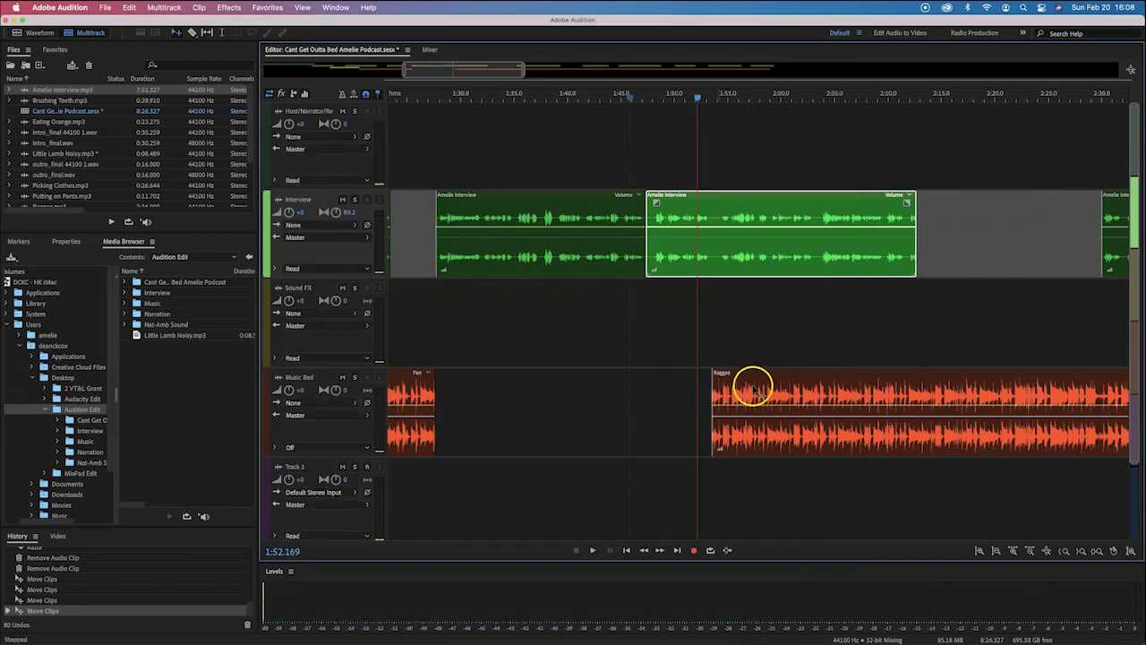
drag(747, 377, 875, 377)
Check the script's NAT SOUND cues and add Putting on Pants.mp3 to the Sound FX track at about 2:03.
key(super+Tab)
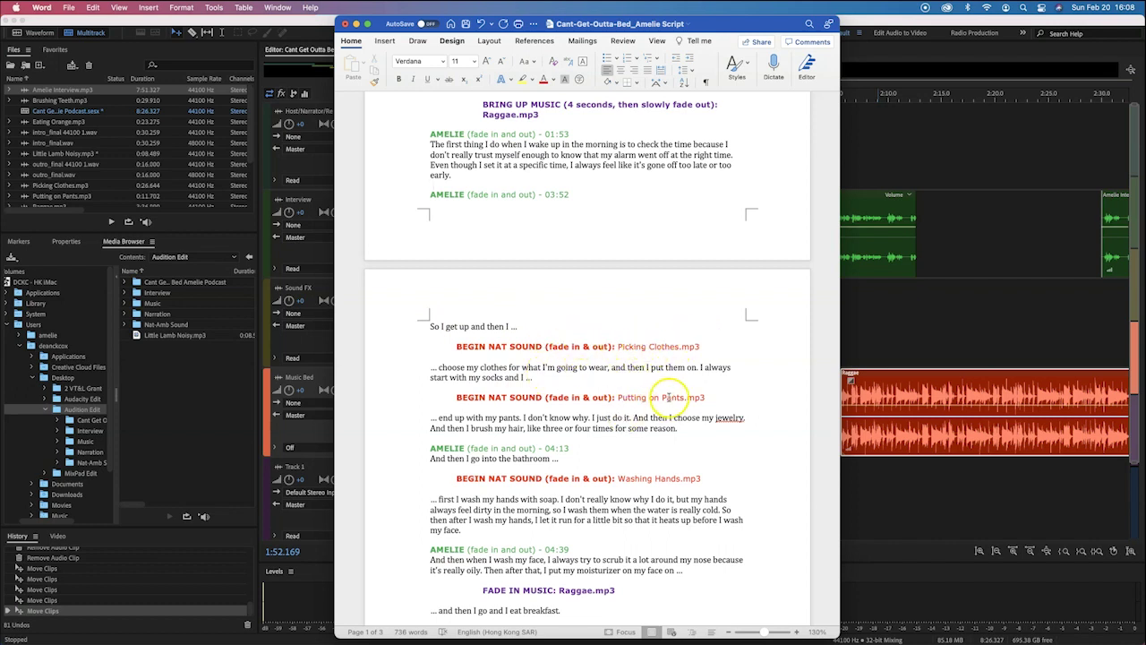
click(105, 114)
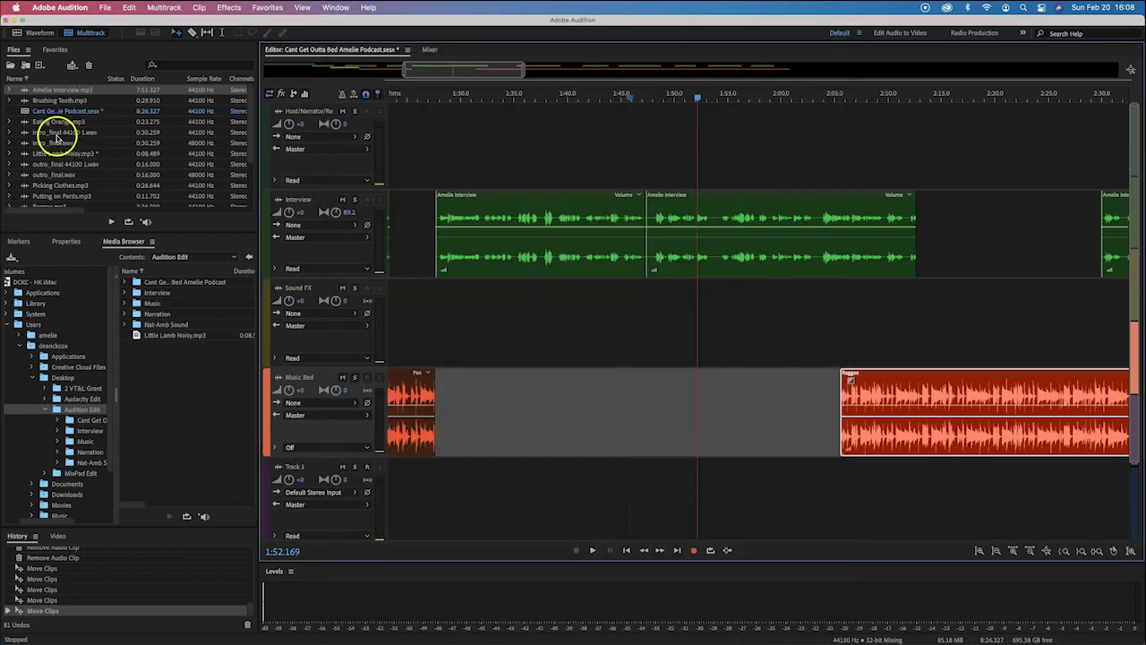
scroll(57, 139, down, 3)
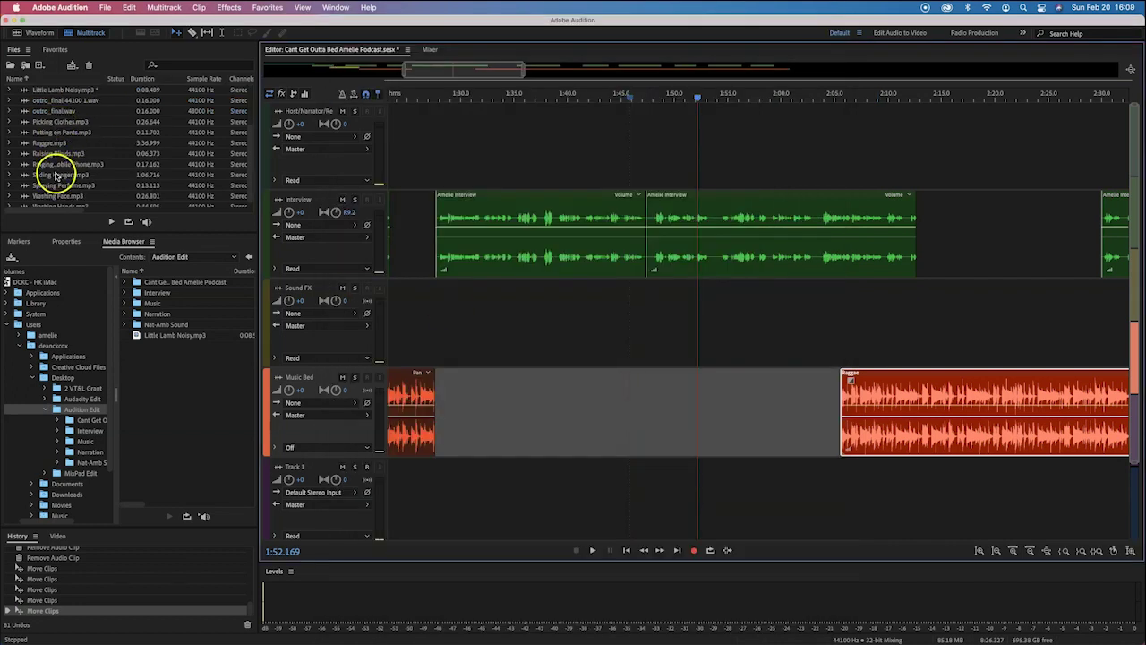
scroll(55, 175, down, 1)
drag(58, 127, 817, 315)
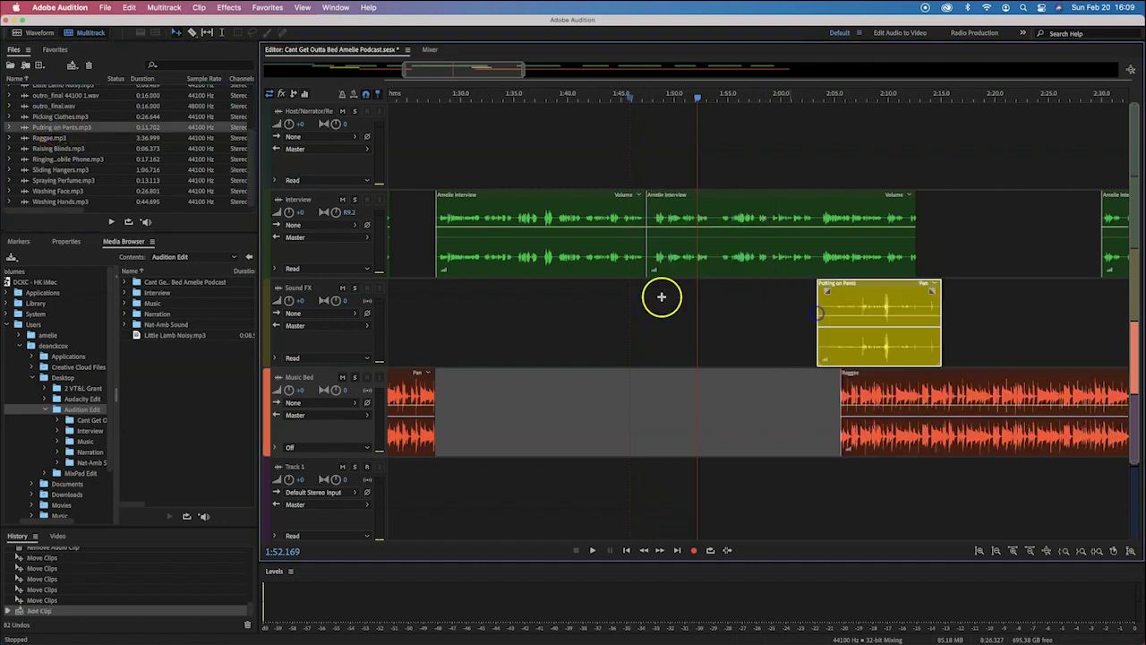
Add Picking Clothes.mp3 to the Sound FX track at about 1:34 and trim its end so it lasts about 9 seconds.
scroll(101, 153, up, 3)
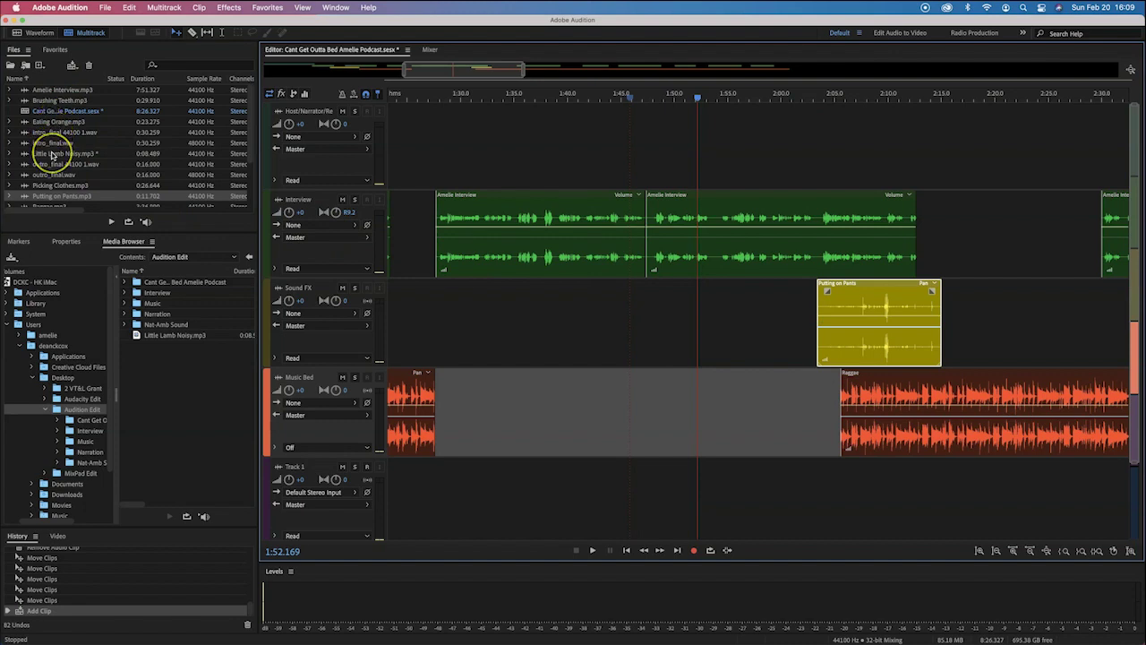
key(super+Tab)
key(super+Tab)
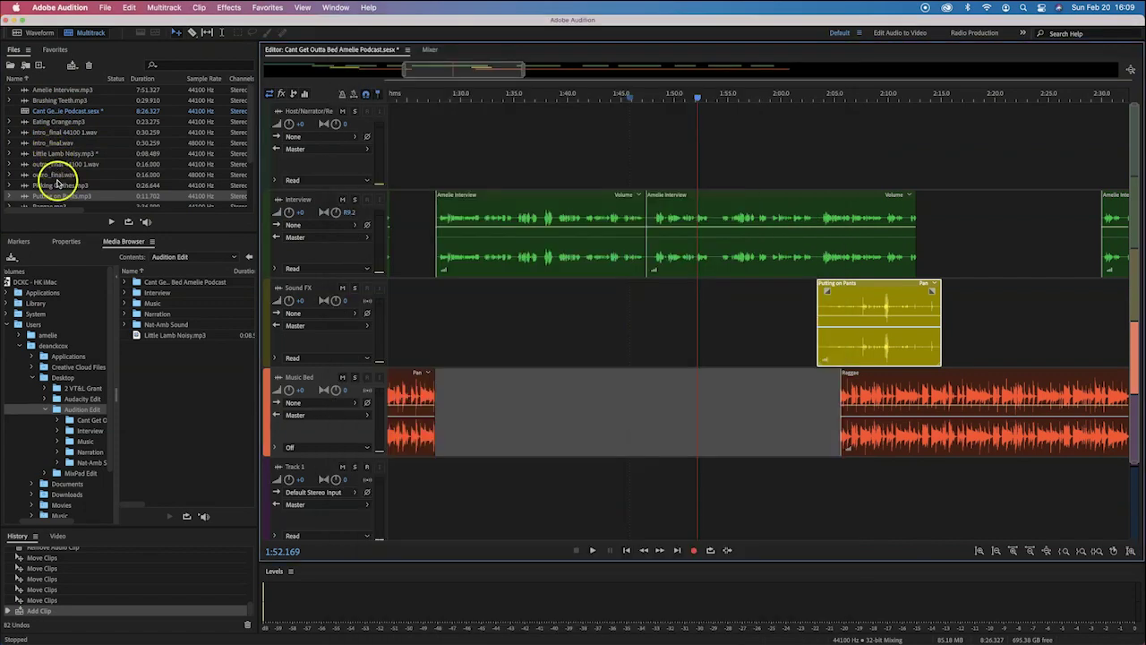
click(52, 185)
drag(142, 214, 501, 310)
drag(781, 309, 591, 309)
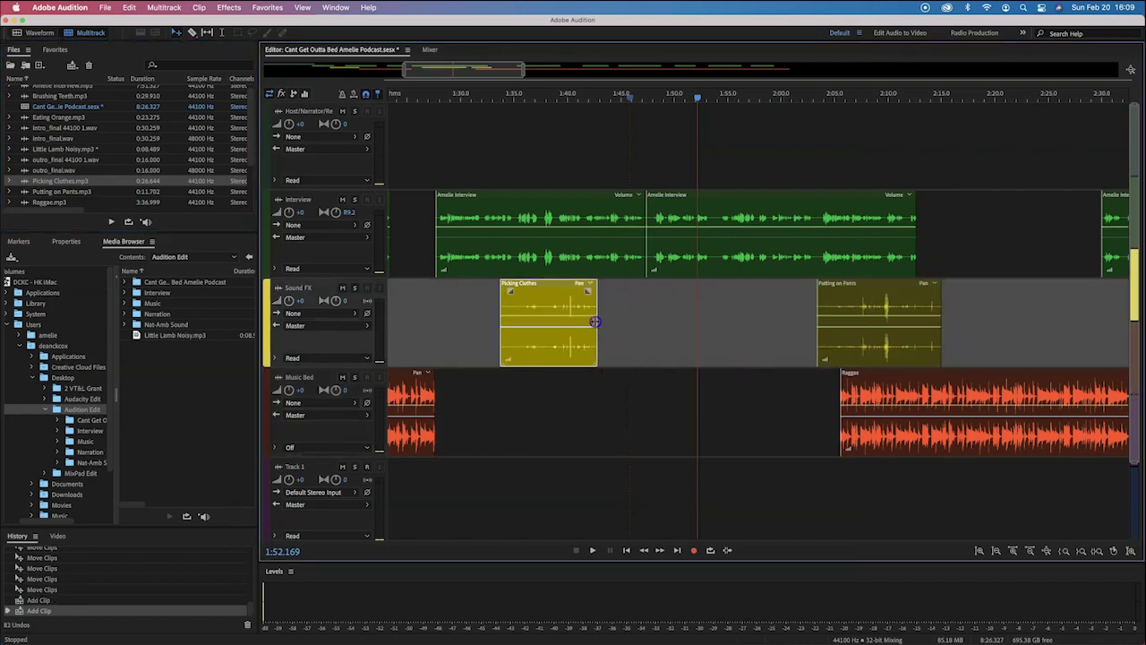
Find the script's Picking Clothes cue by playing from about 1:48, and move the Picking Clothes clip to start at about 1:49.
key(super+Tab)
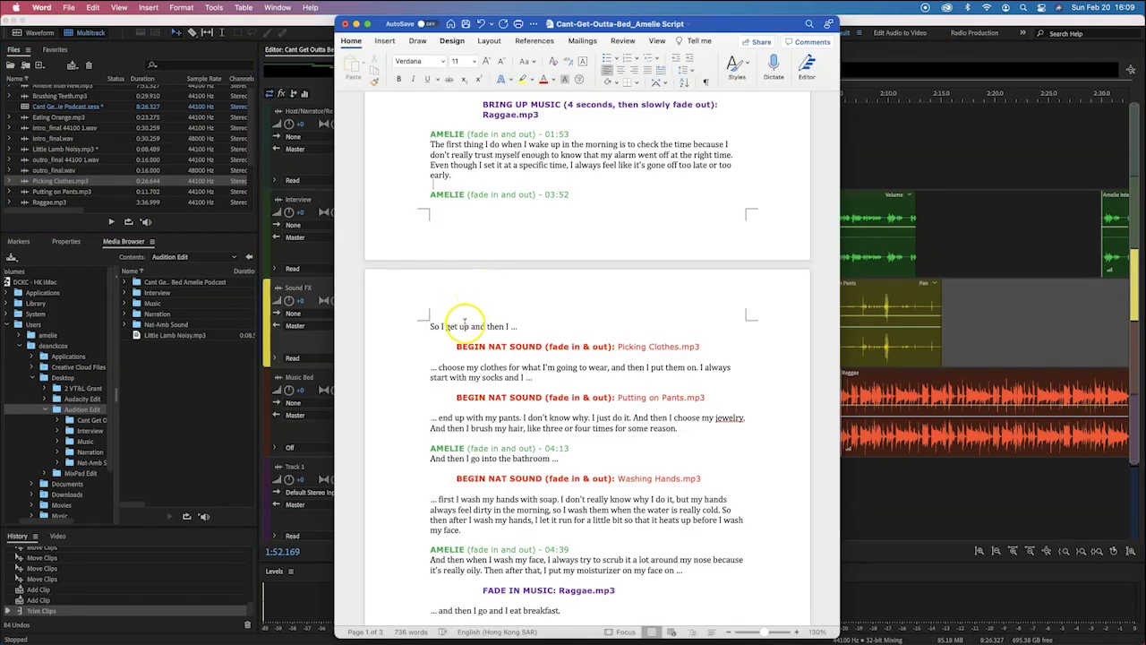
key(super+Tab)
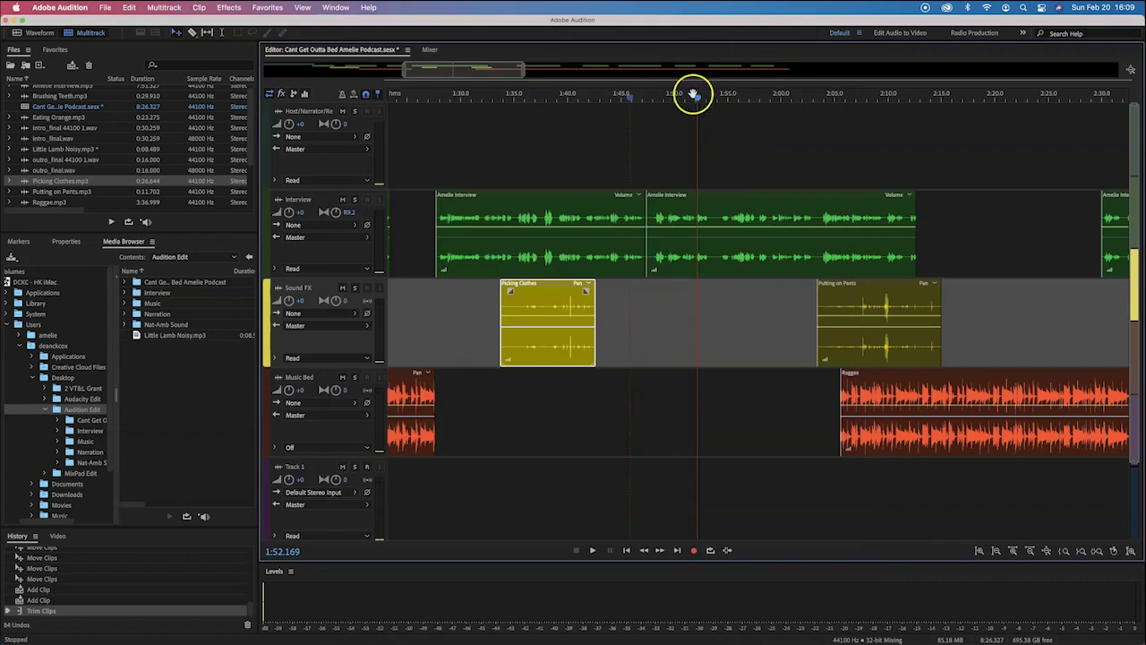
click(653, 102)
key(space)
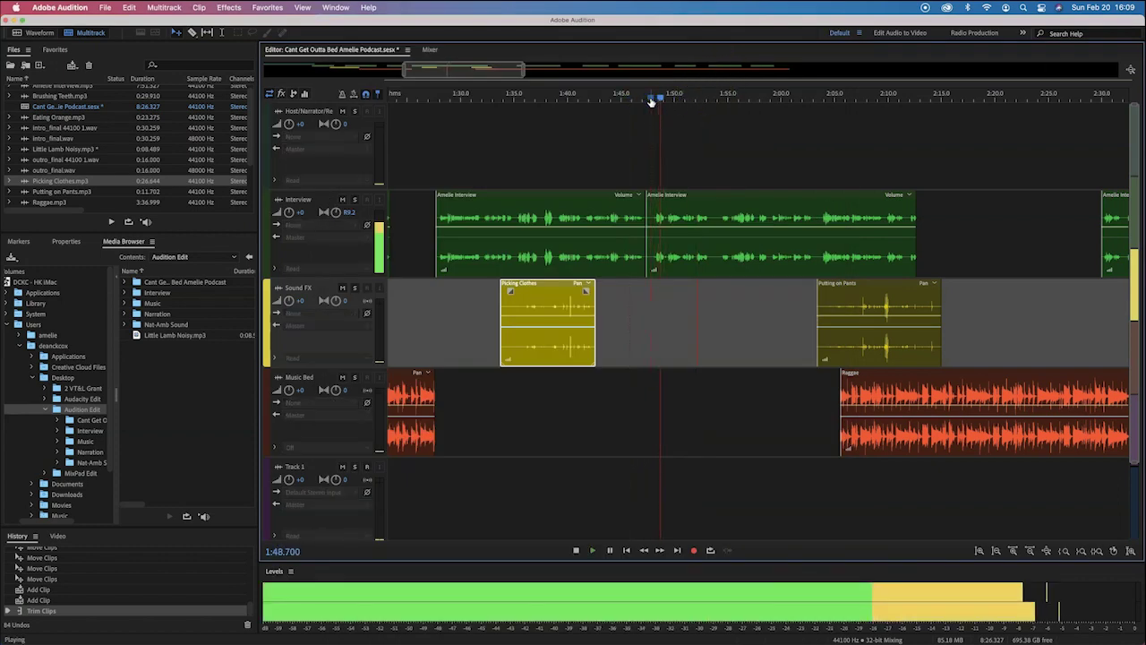
key(space)
click(645, 325)
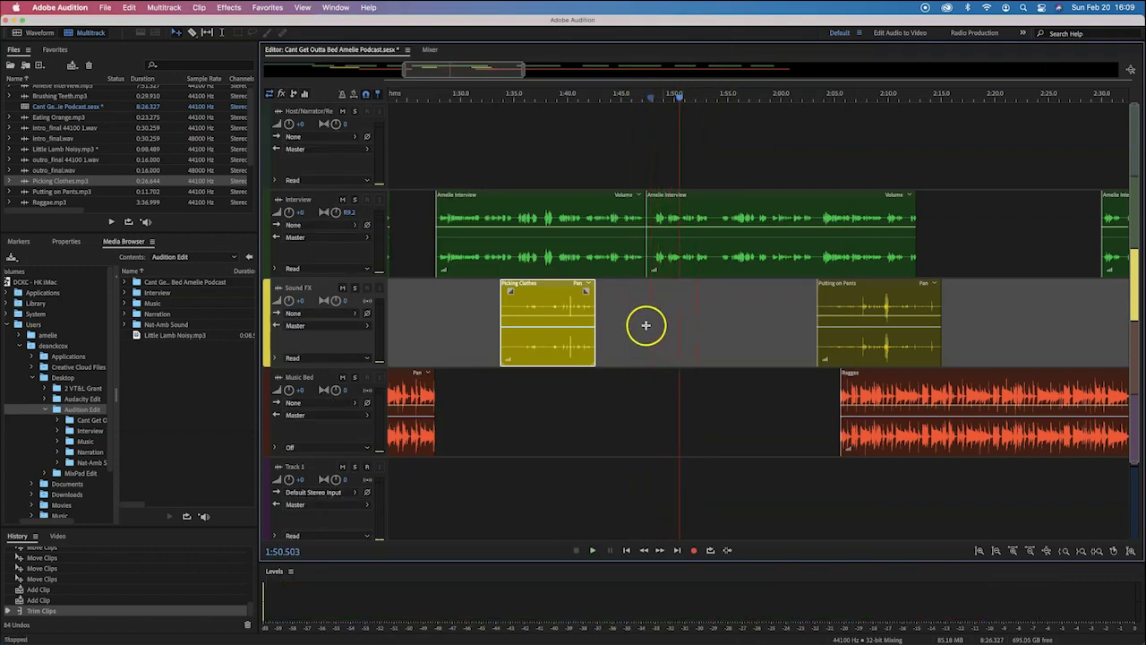
drag(541, 291, 697, 301)
Retrim and reposition the Picking Clothes clip to span about 1:49 to 2:01, and play it from about 1:51.
key(space)
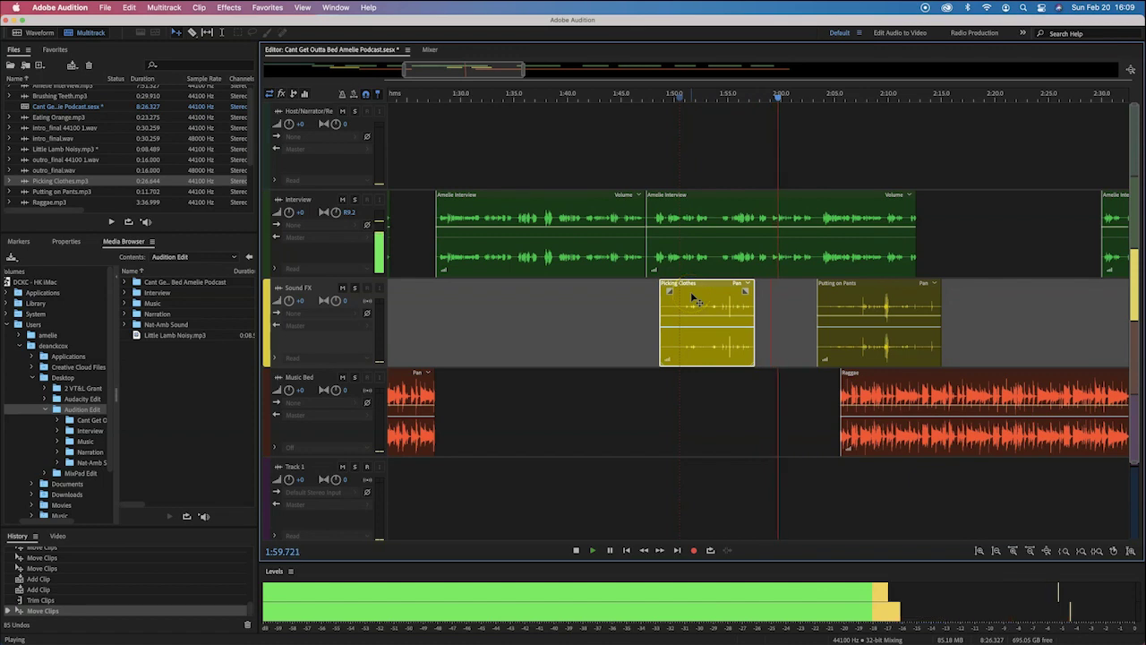
key(space)
drag(698, 296, 649, 316)
drag(776, 312, 740, 287)
click(680, 96)
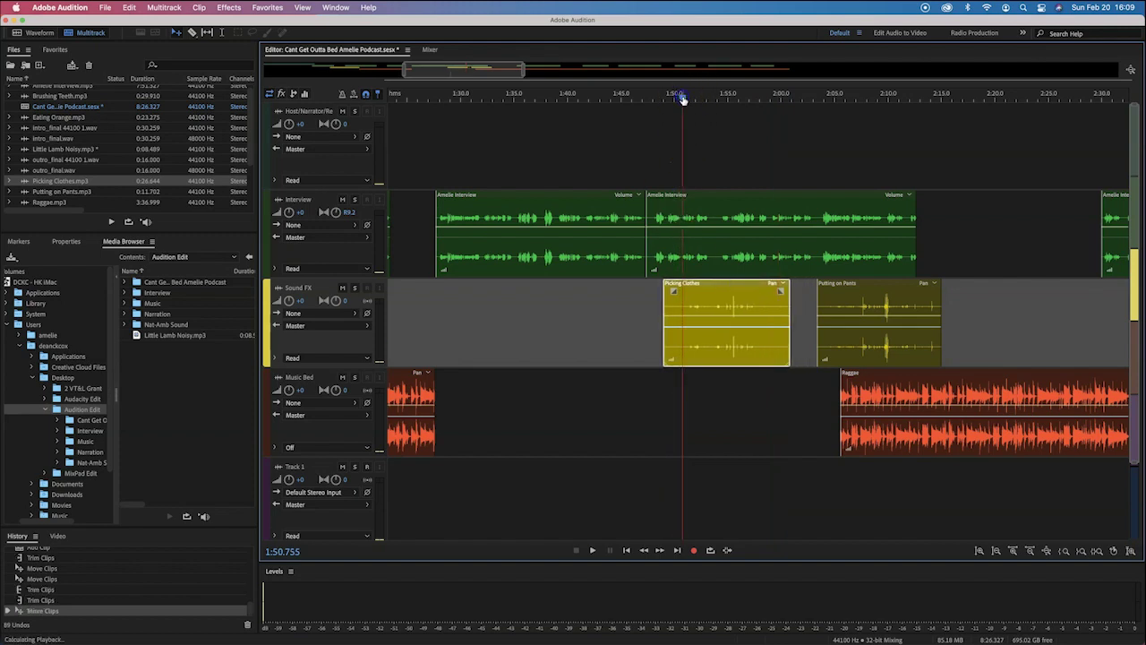
key(space)
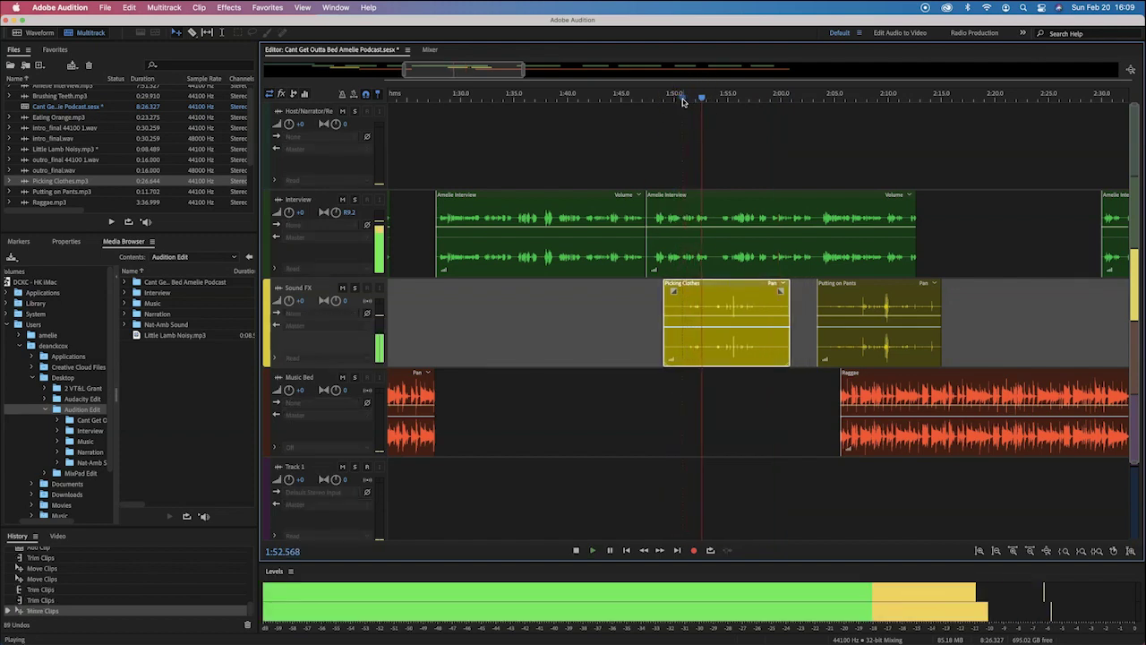
Locate the script's Putting on Pants cue and move that clip to about 1:57, crossfading it with the end of Picking Clothes.
click(890, 320)
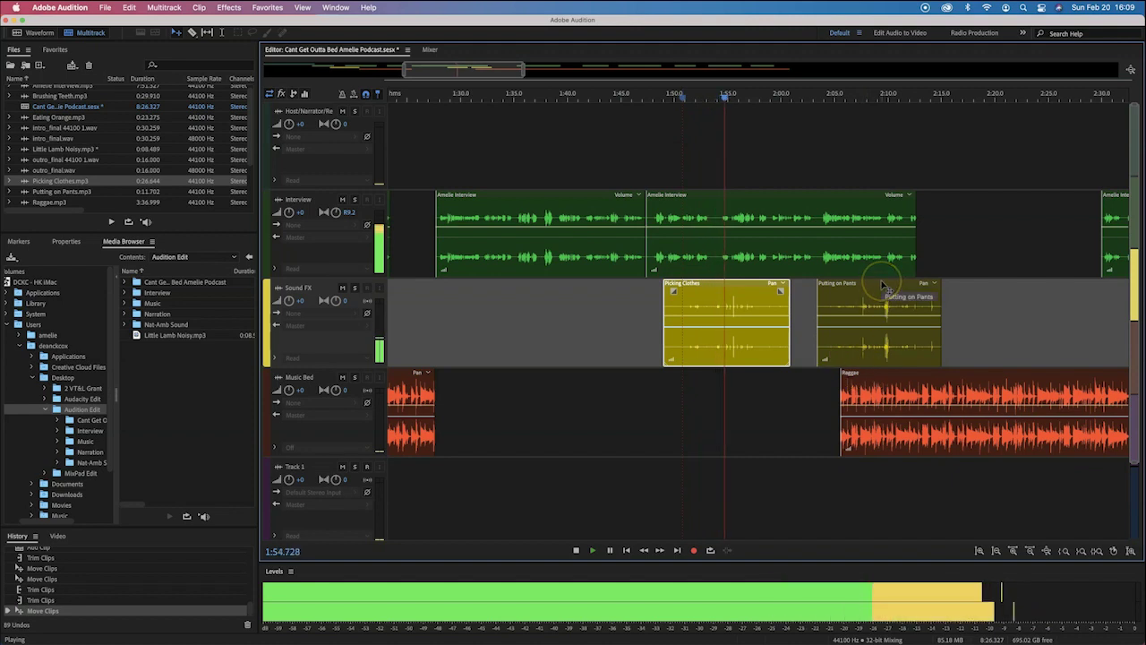
key(super+Tab)
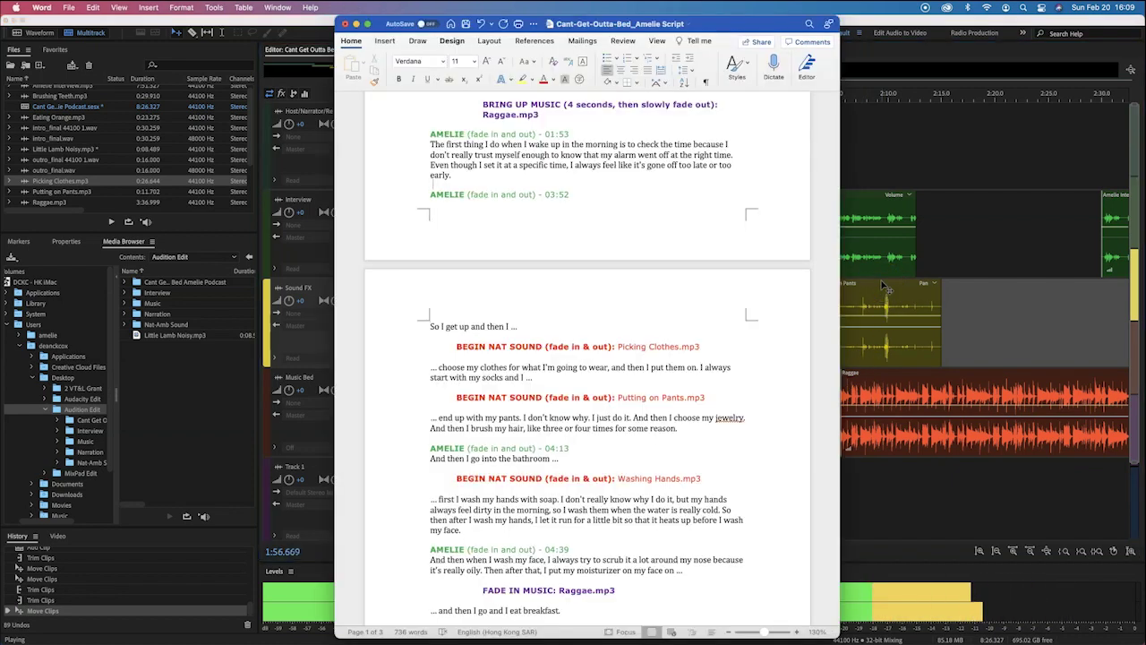
key(super+Tab)
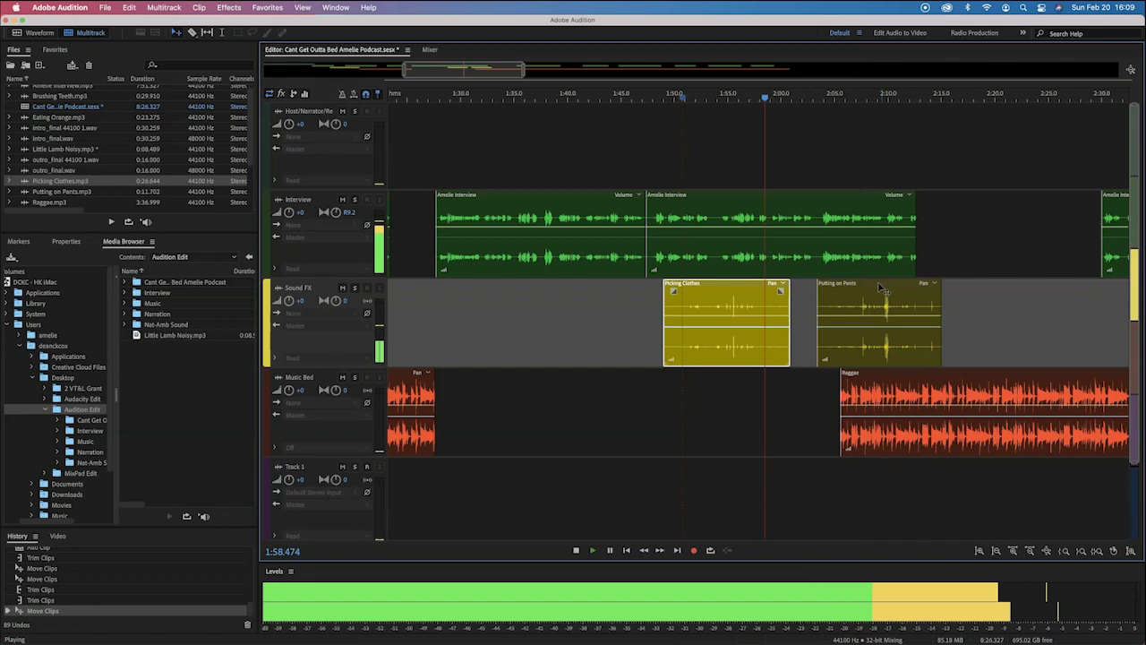
key(super+Tab)
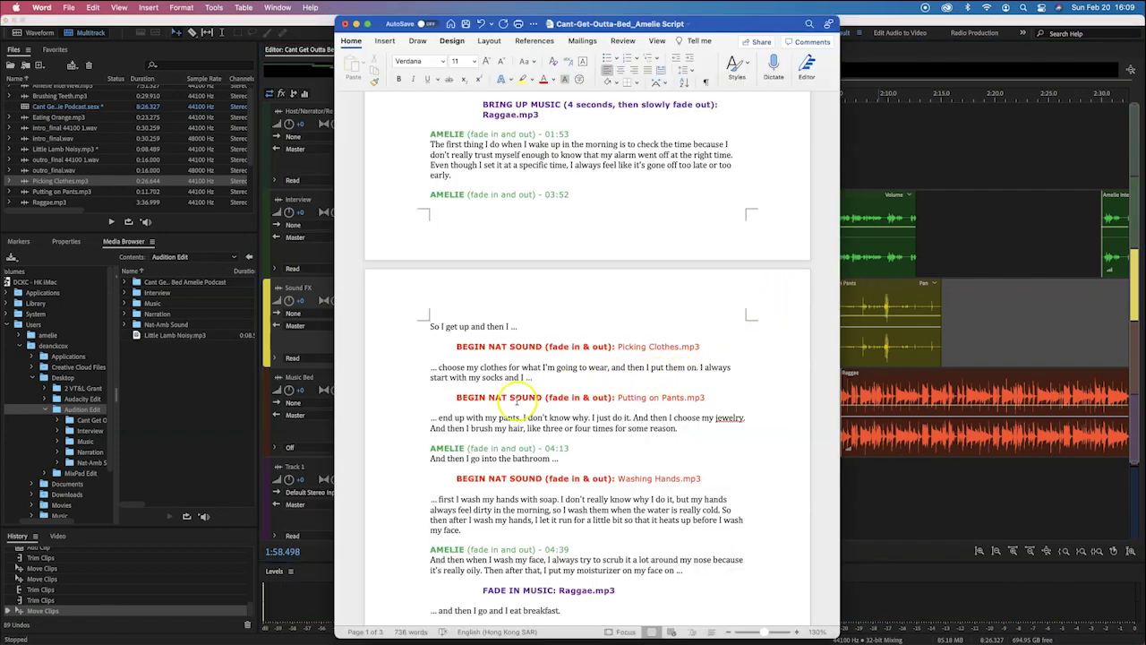
key(super+Tab)
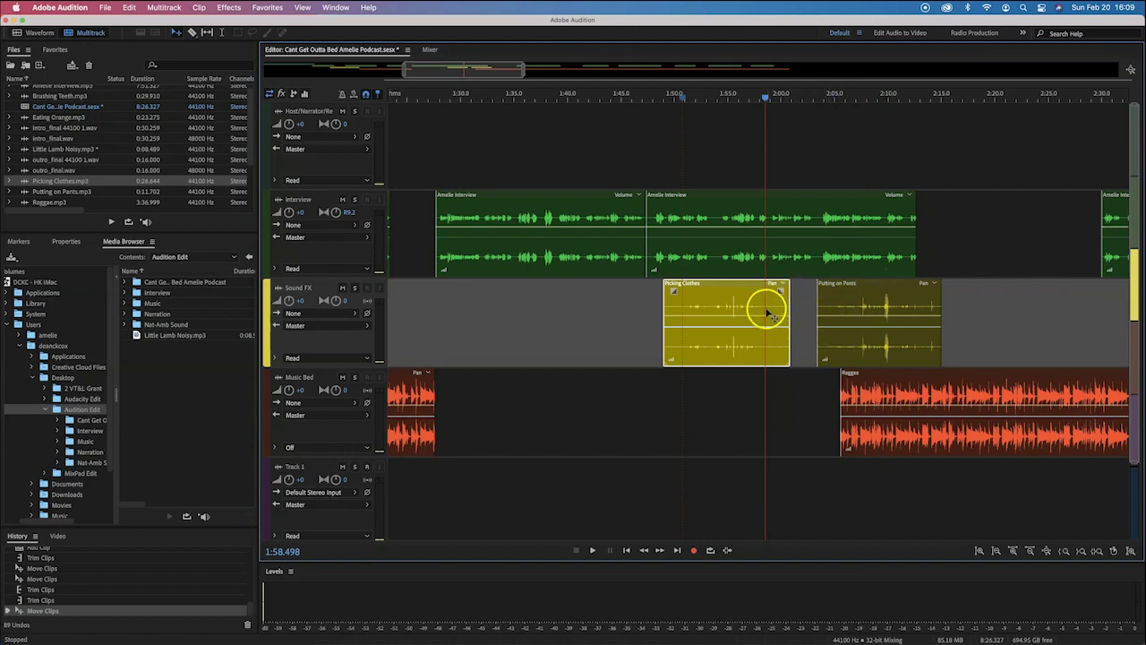
click(867, 289)
drag(864, 285, 829, 289)
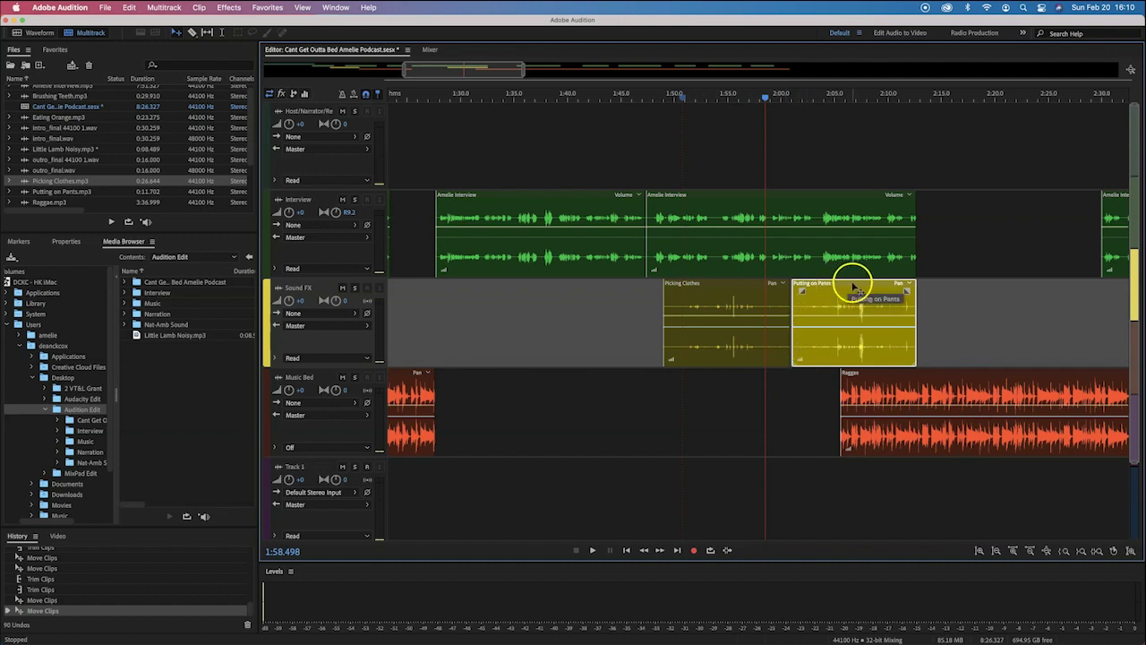
drag(855, 287, 804, 292)
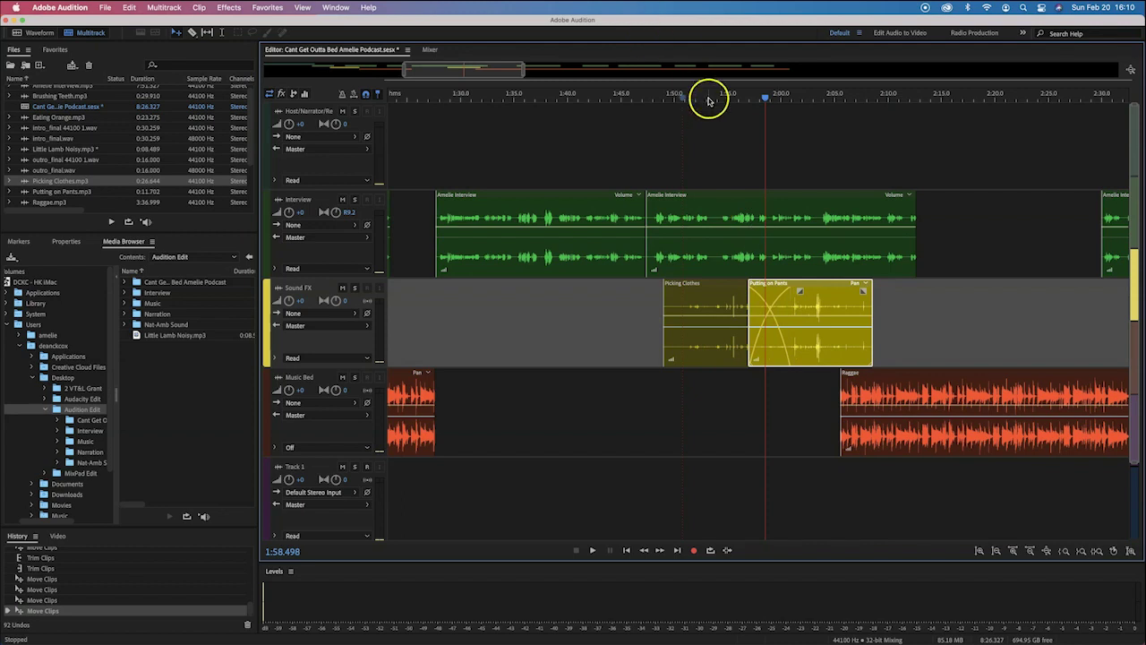
Play the sound effects from about 1:49 and move the Raggae clip to start where the 03:52 interview clip ends, at about 2:13.
drag(708, 100, 665, 100)
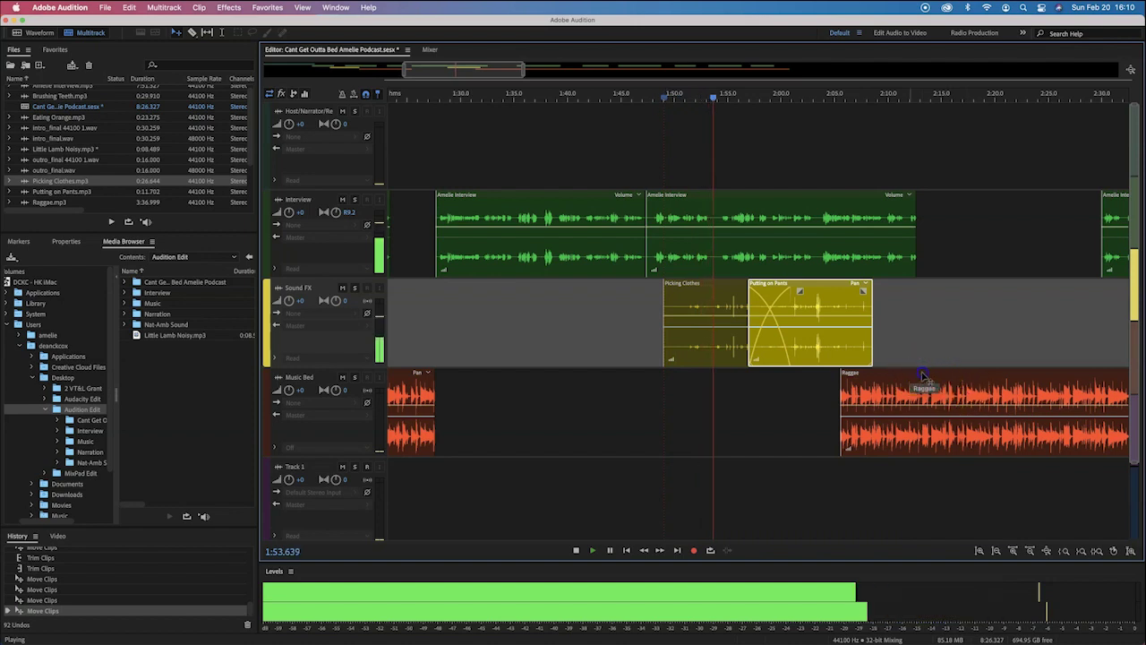
drag(925, 377, 1003, 376)
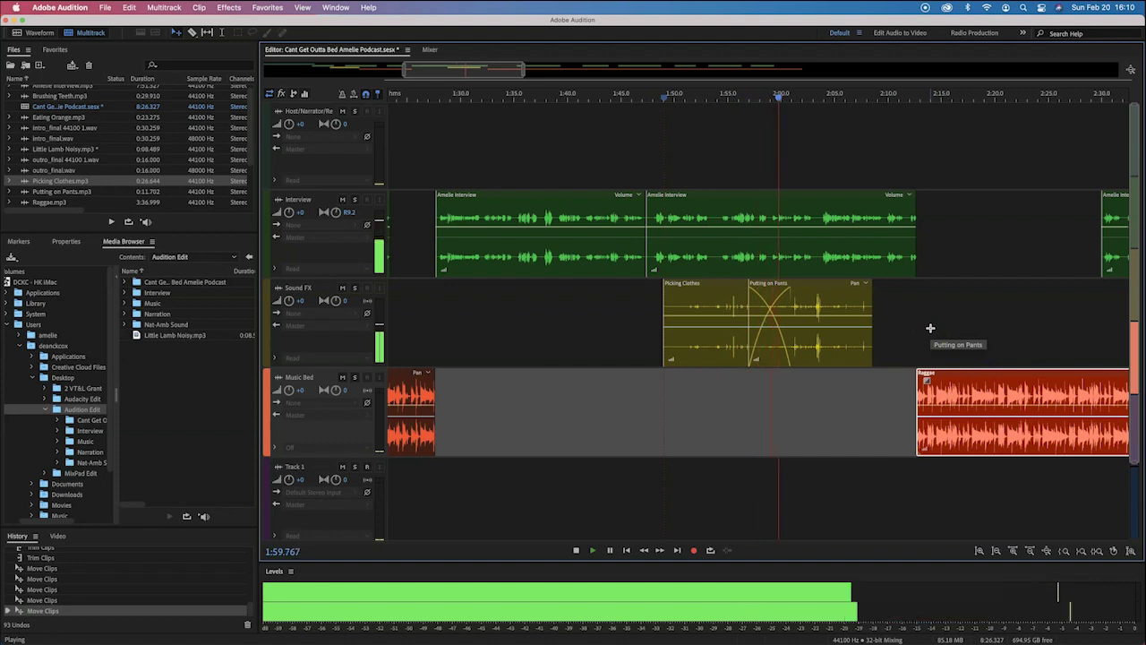
click(878, 321)
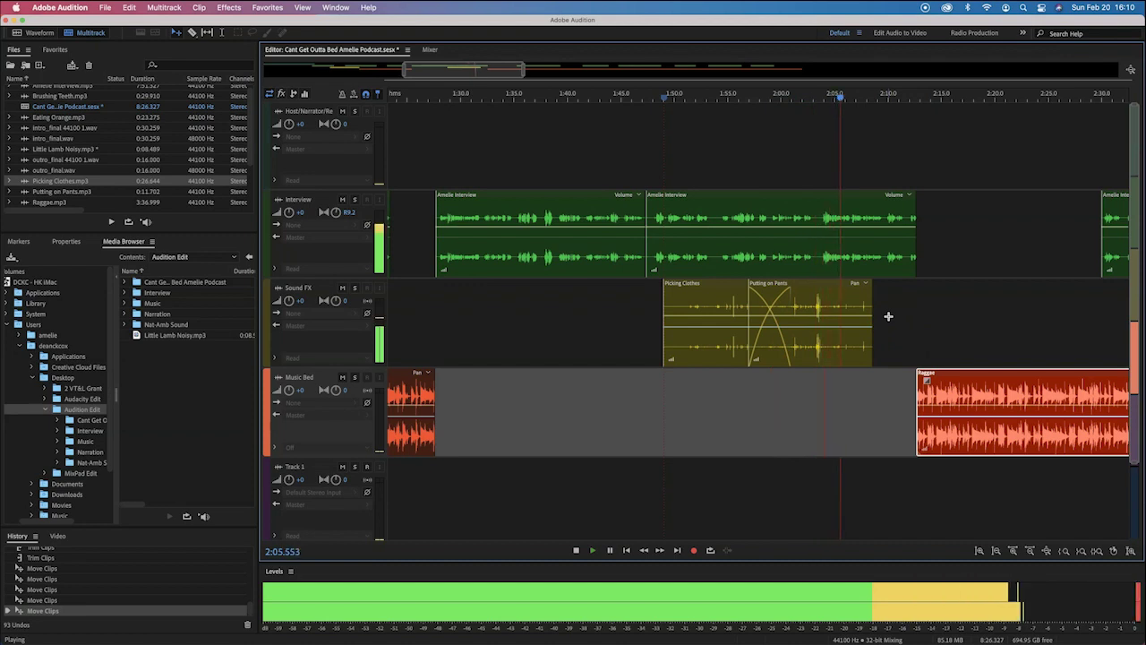
Check the script for the 04:13 passage and its Washing Hands cue, and resume playback from about 2:07.
key(space)
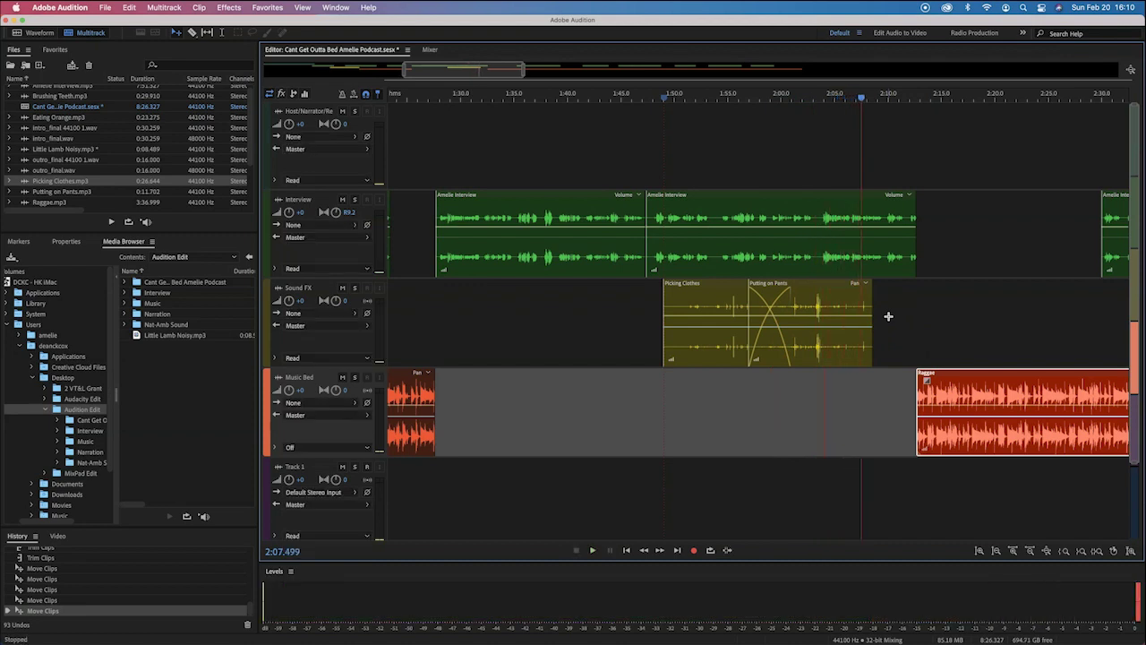
key(super+Tab)
scroll(496, 354, down, 3)
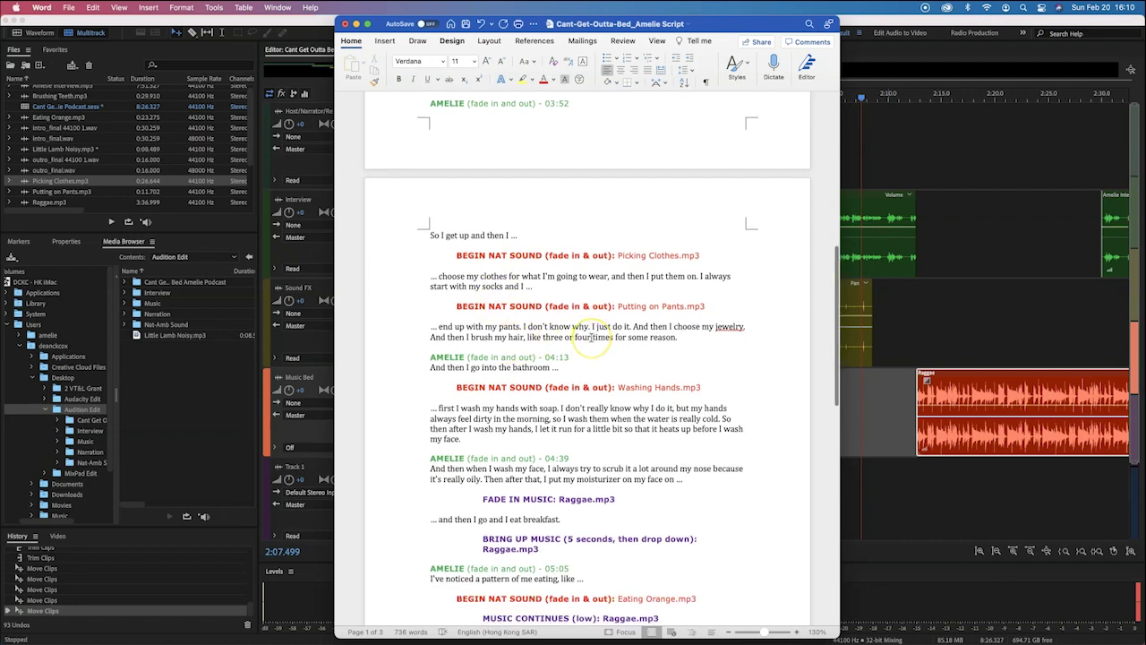
key(super+Tab)
key(space)
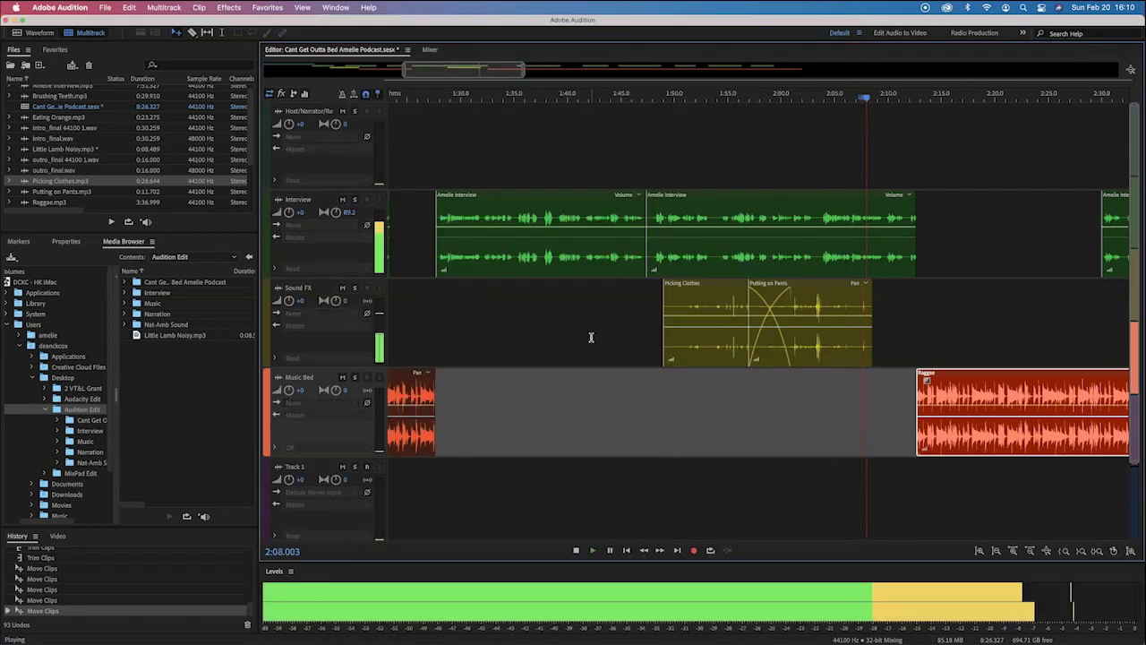
Stop playback and move the second Raggae clip slightly later, to start at about 2:17.
key(space)
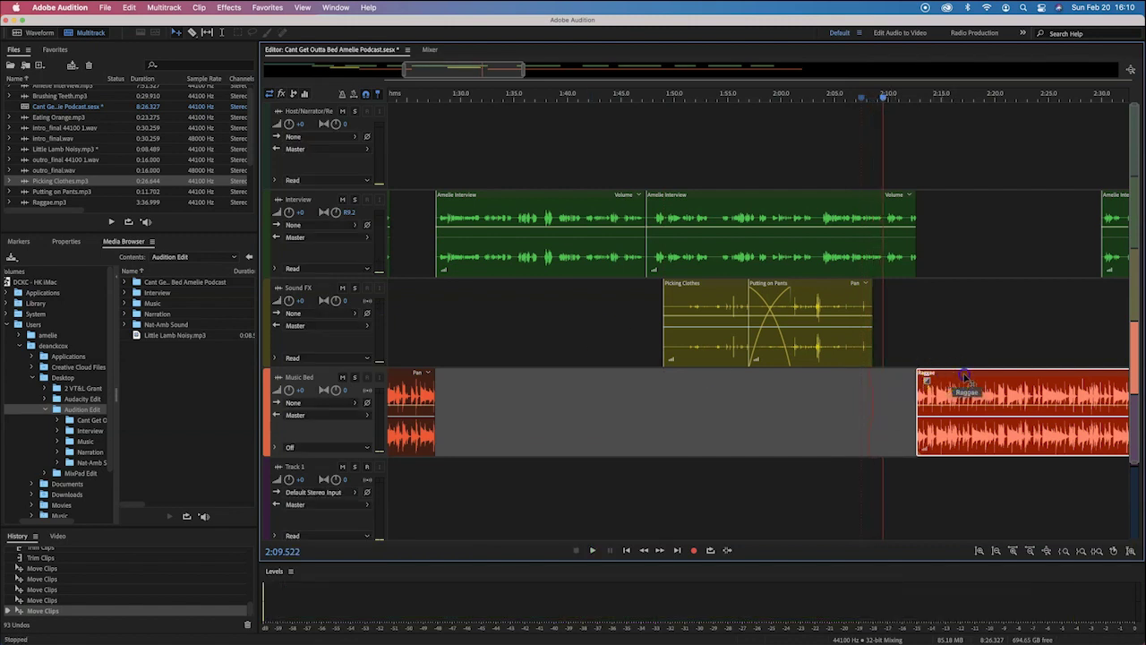
drag(956, 381, 1004, 380)
scroll(690, 314, down, 10)
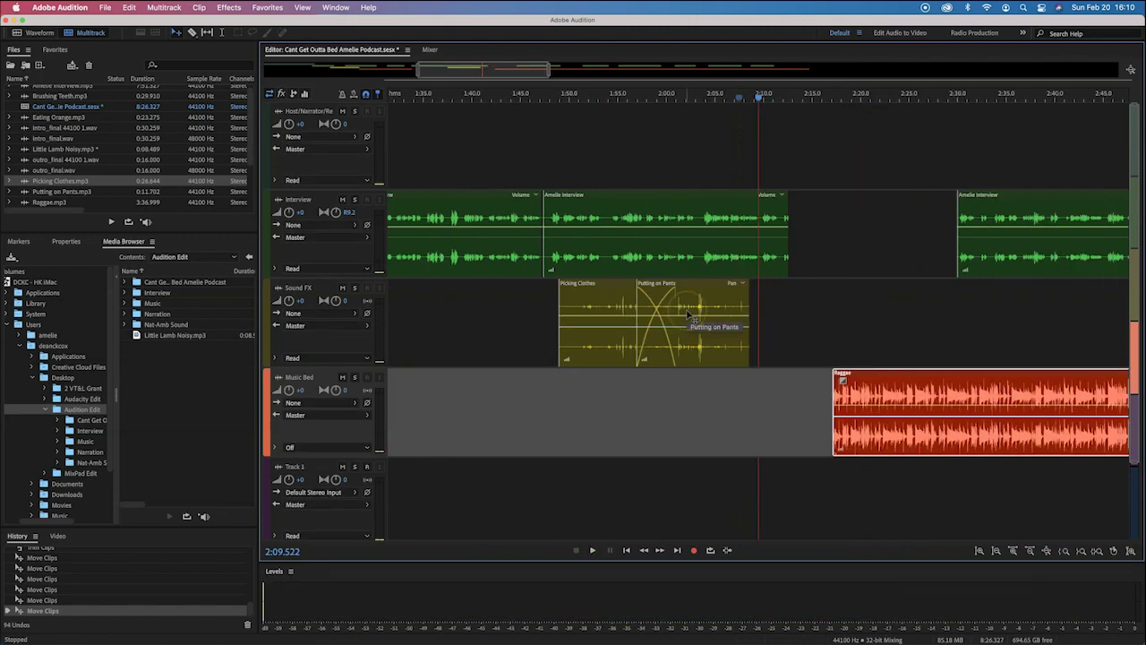
Review the arrangement of interview, sound effect and music clips across the timeline back to the intro.
scroll(688, 314, down, 3)
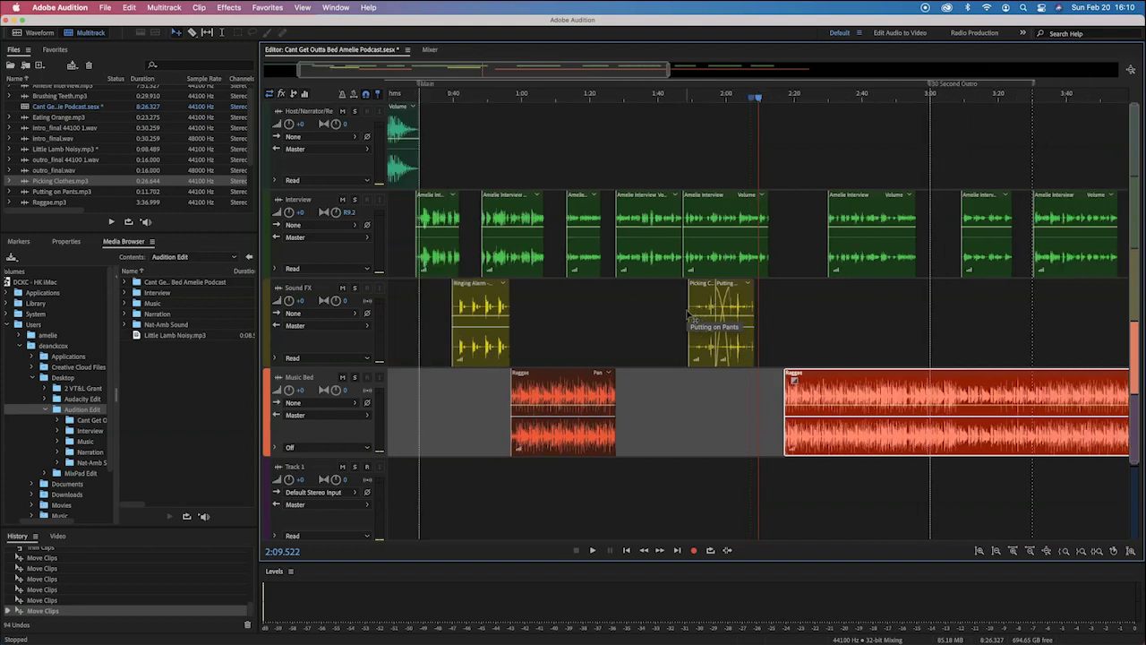
scroll(757, 309, left, 4)
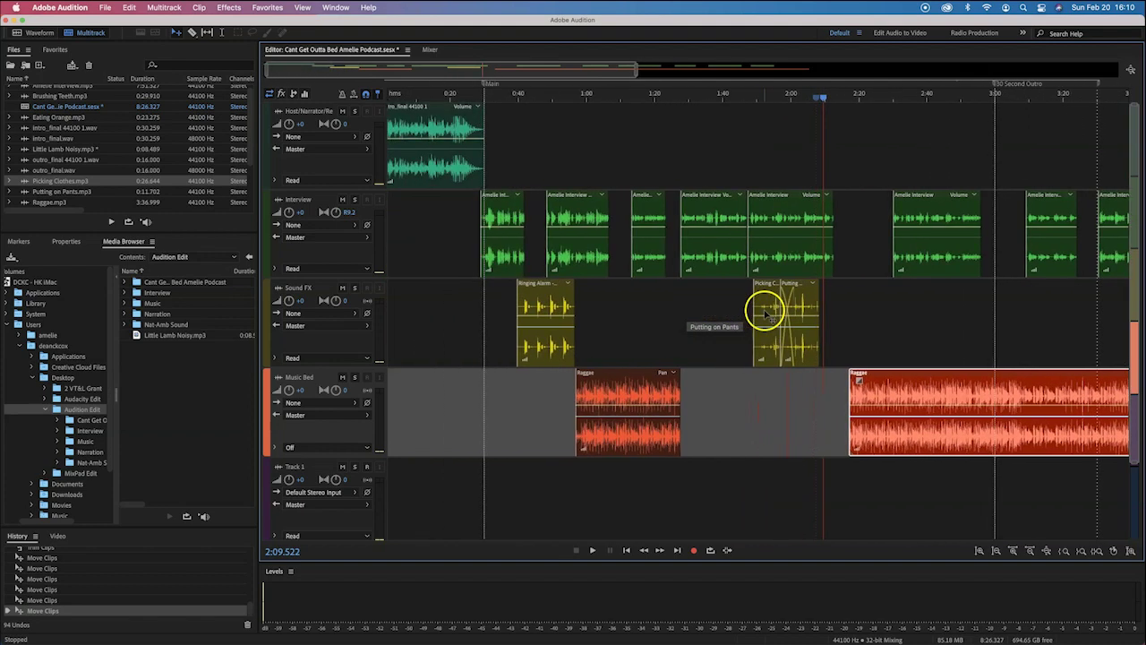
scroll(765, 313, down, 1)
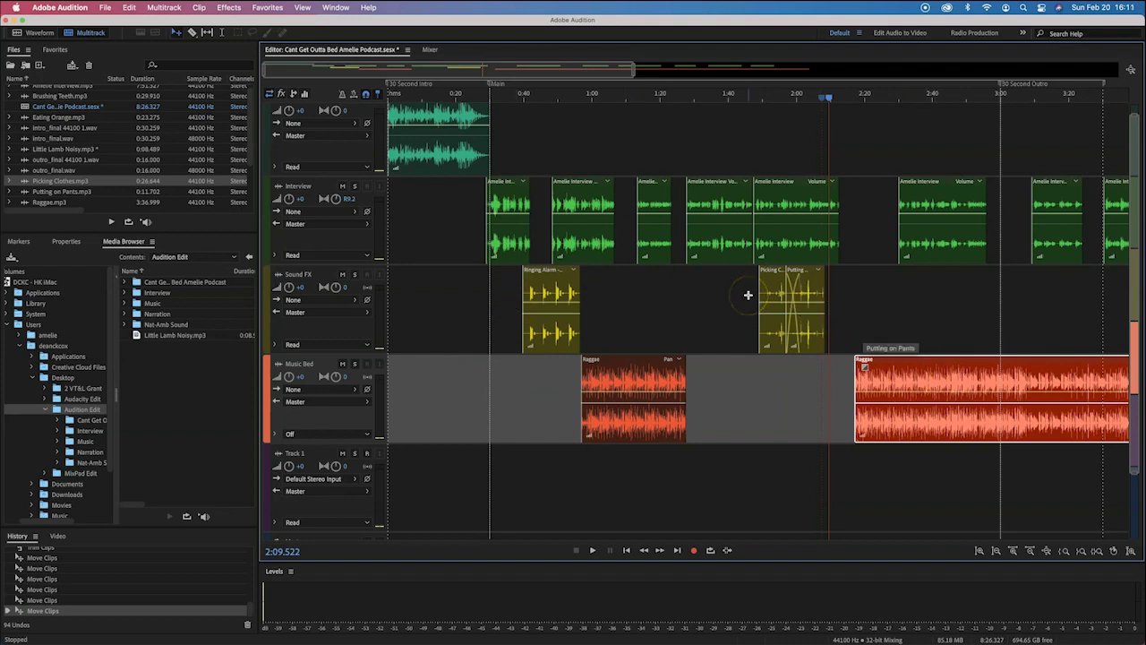
scroll(749, 295, up, 1)
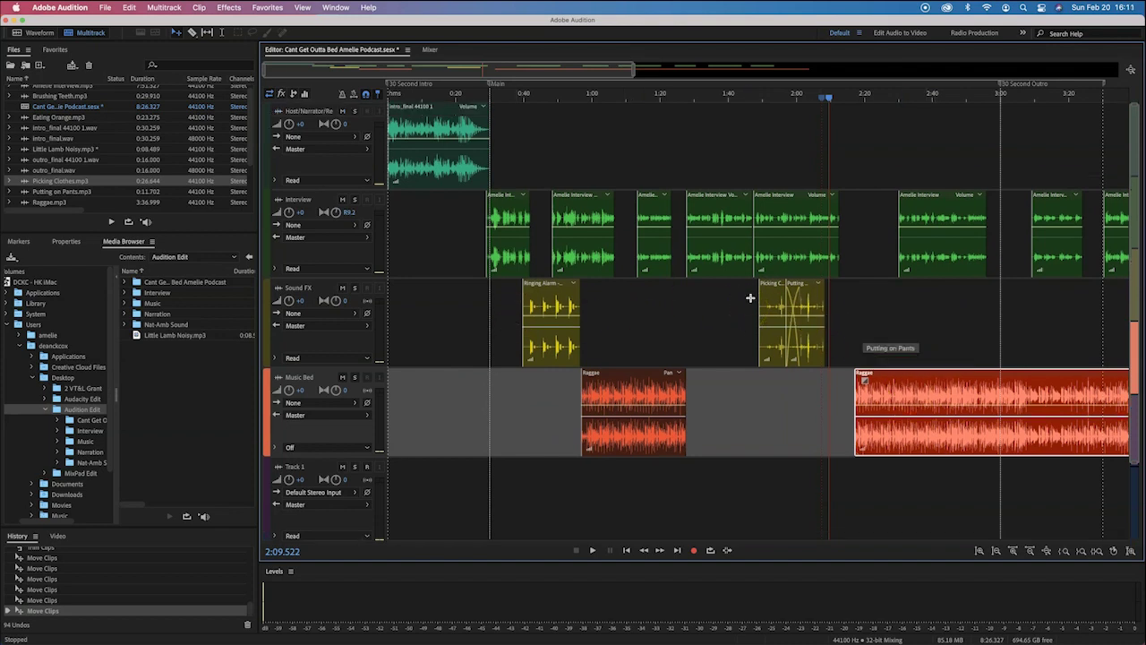
scroll(750, 297, up, 6)
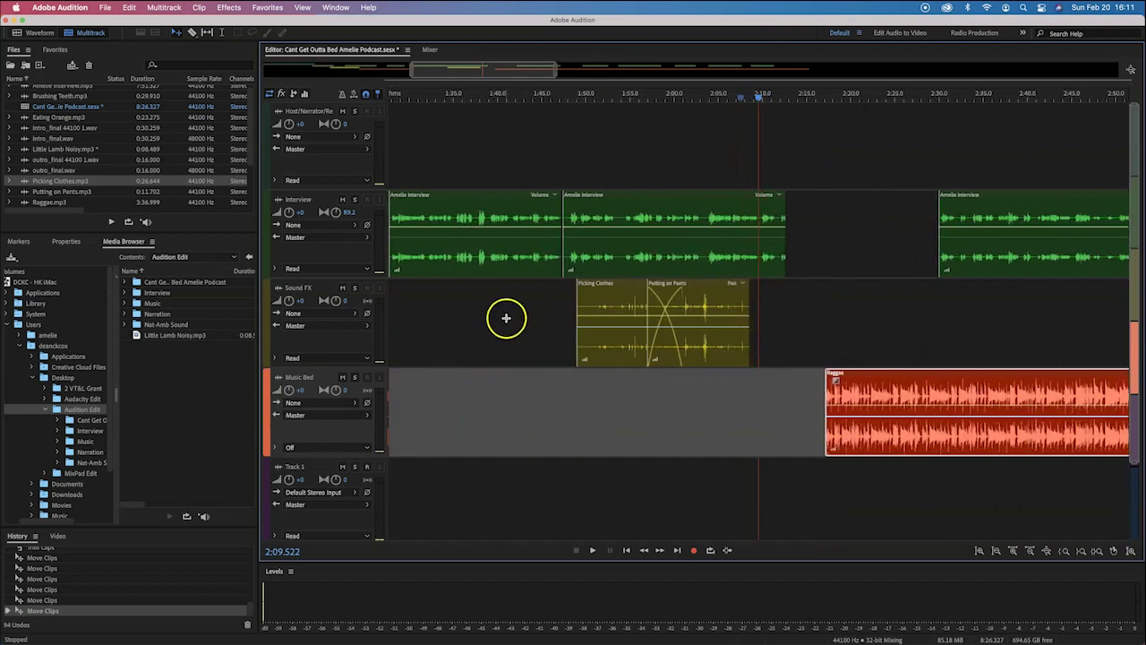
scroll(564, 319, left, 10)
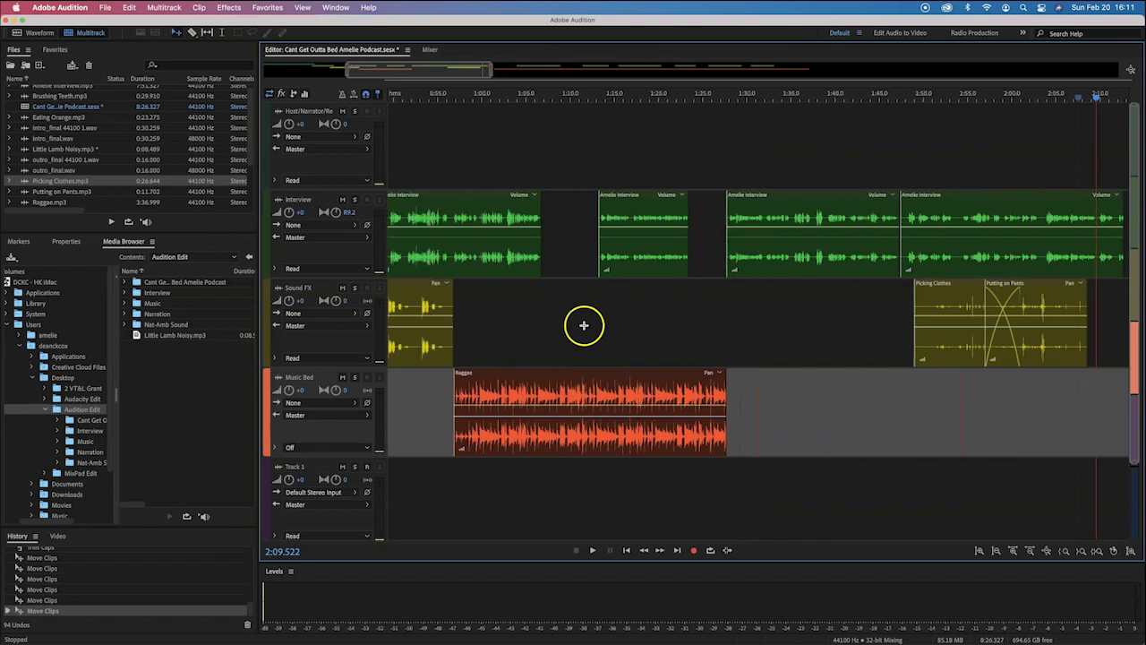
scroll(584, 325, left, 10)
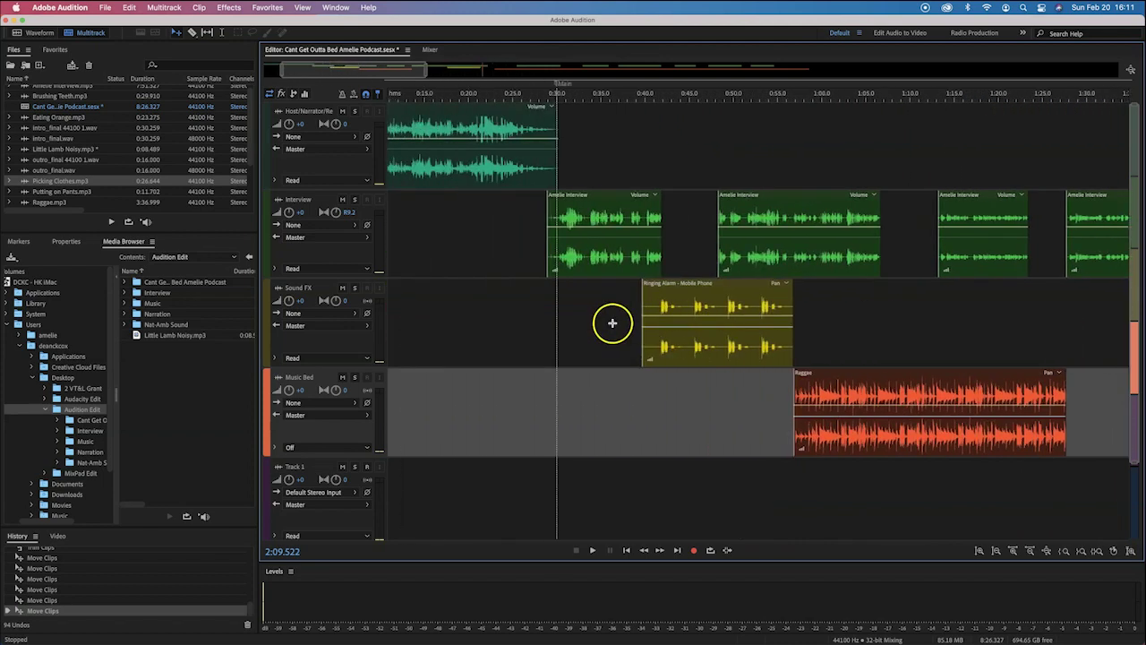
scroll(613, 323, left, 3)
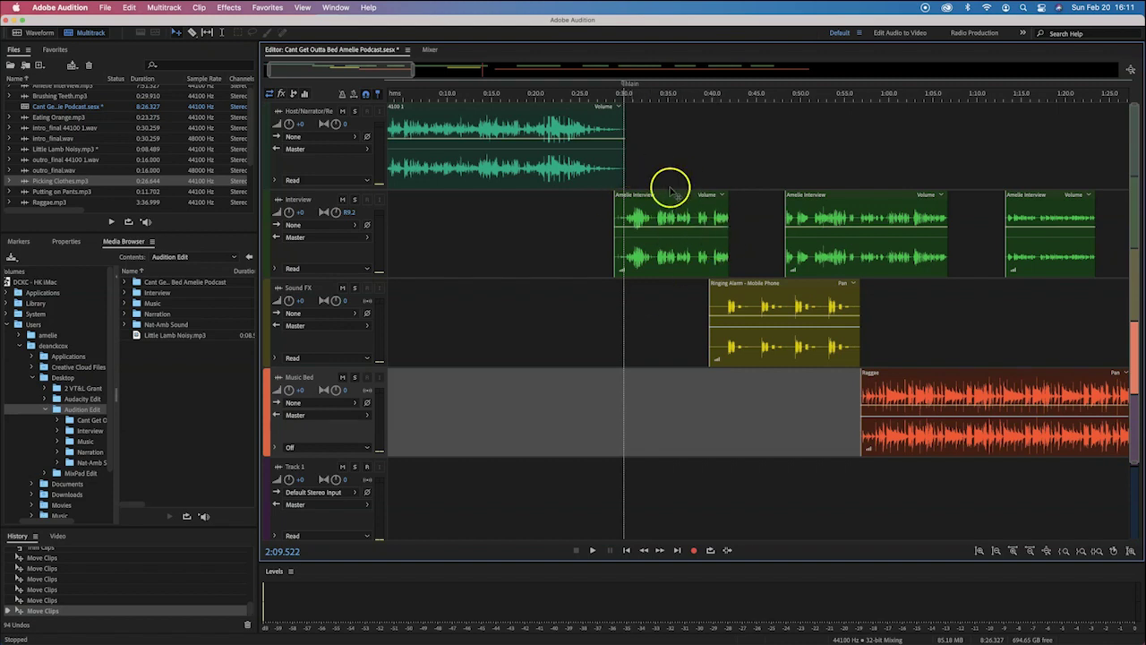
Play the intro from the beginning, and listen to its transition into the first interview clip from about 0:27.
key(Home)
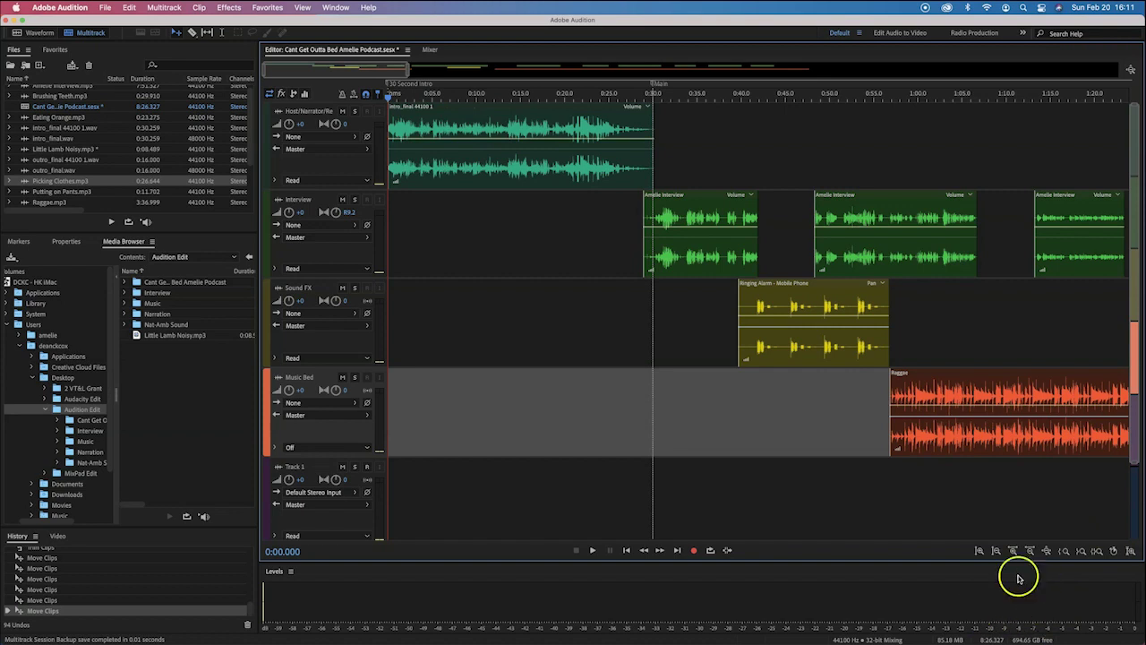
key(space)
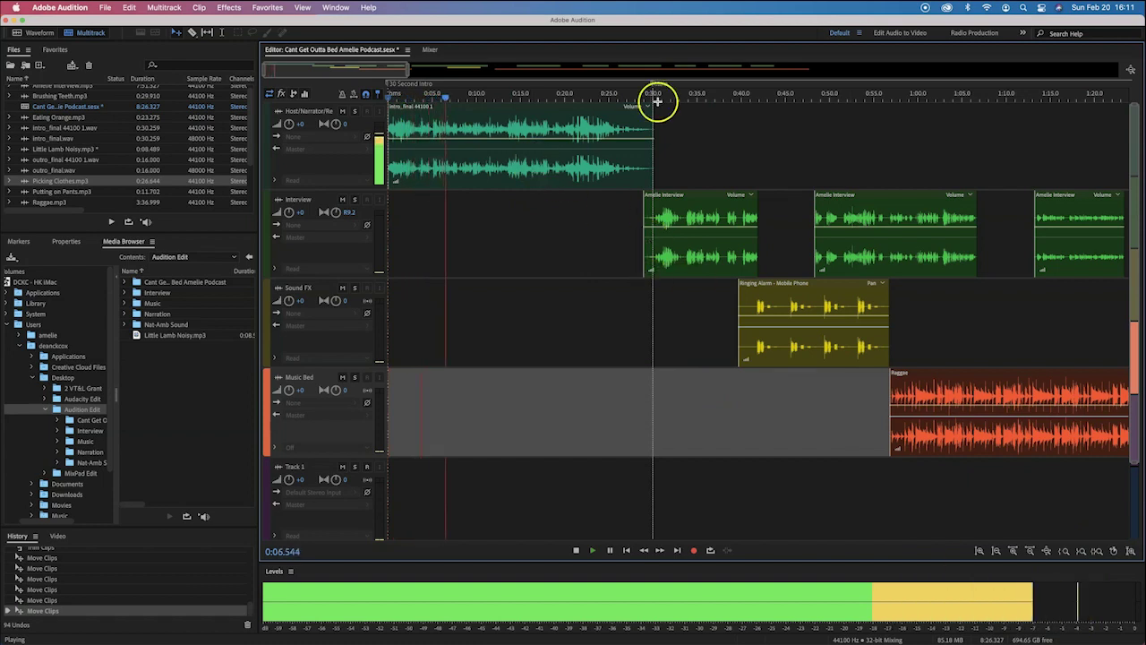
drag(657, 101, 627, 97)
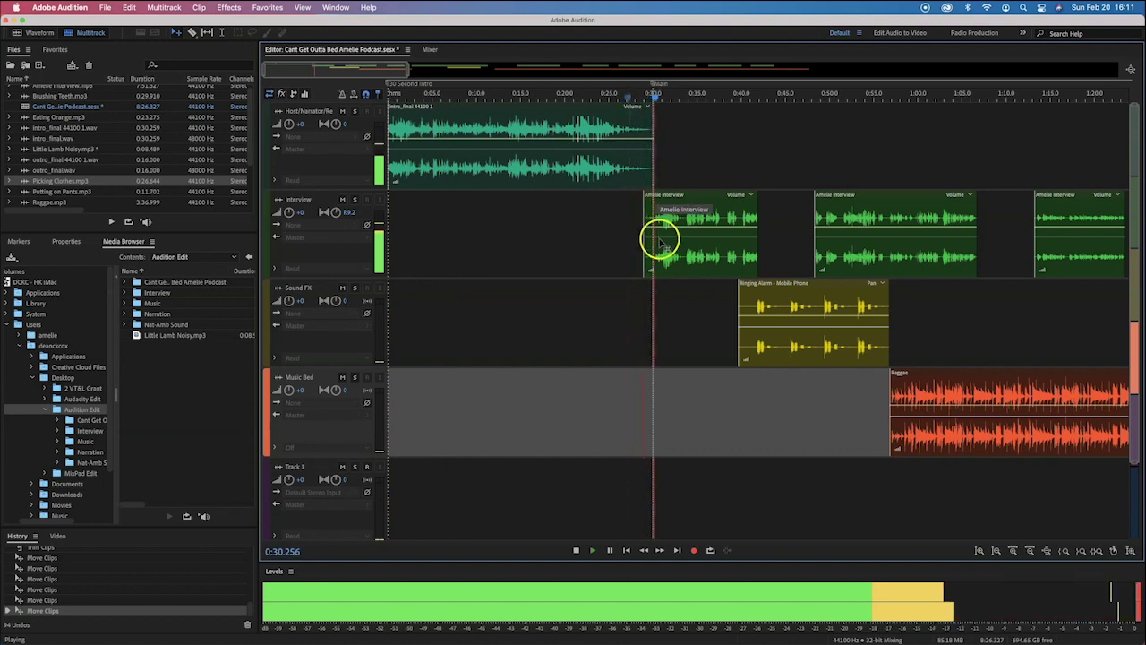
key(space)
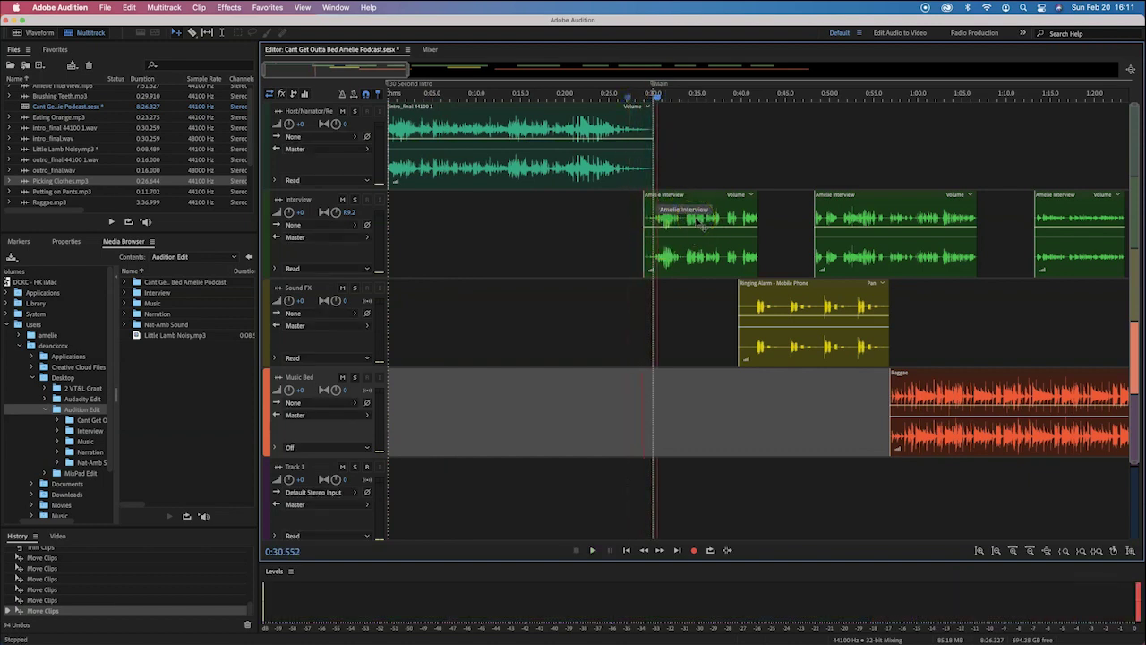
Add a fade-in of about 2 seconds and a short fade-out to the first Amelie Interview clip.
key(equal)
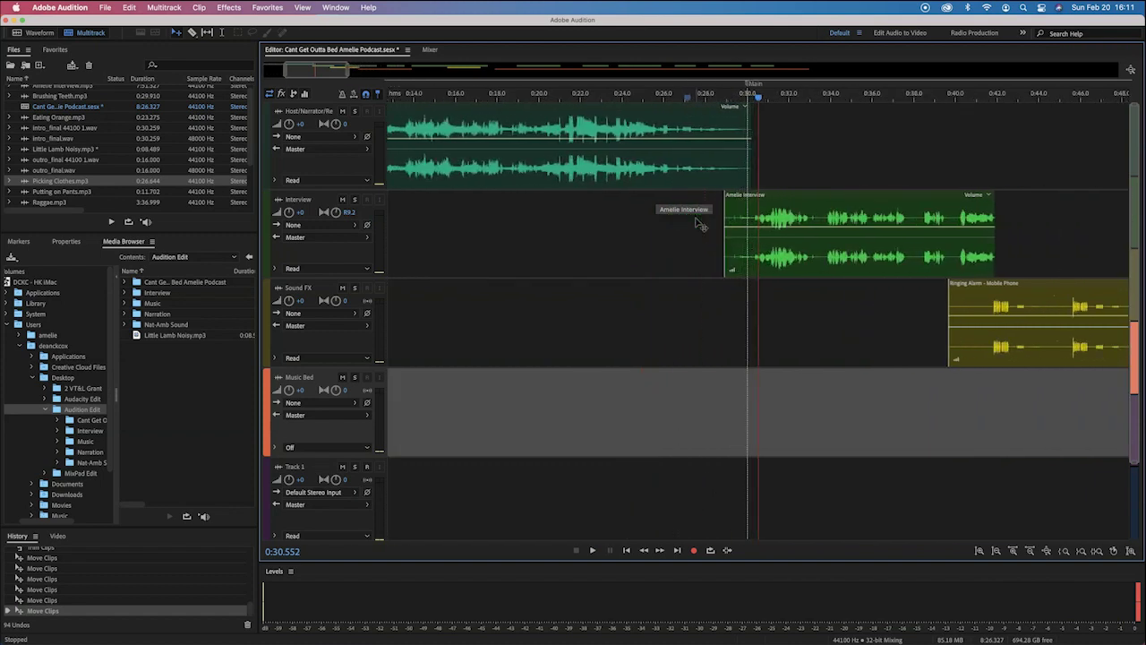
scroll(703, 225, right, 10)
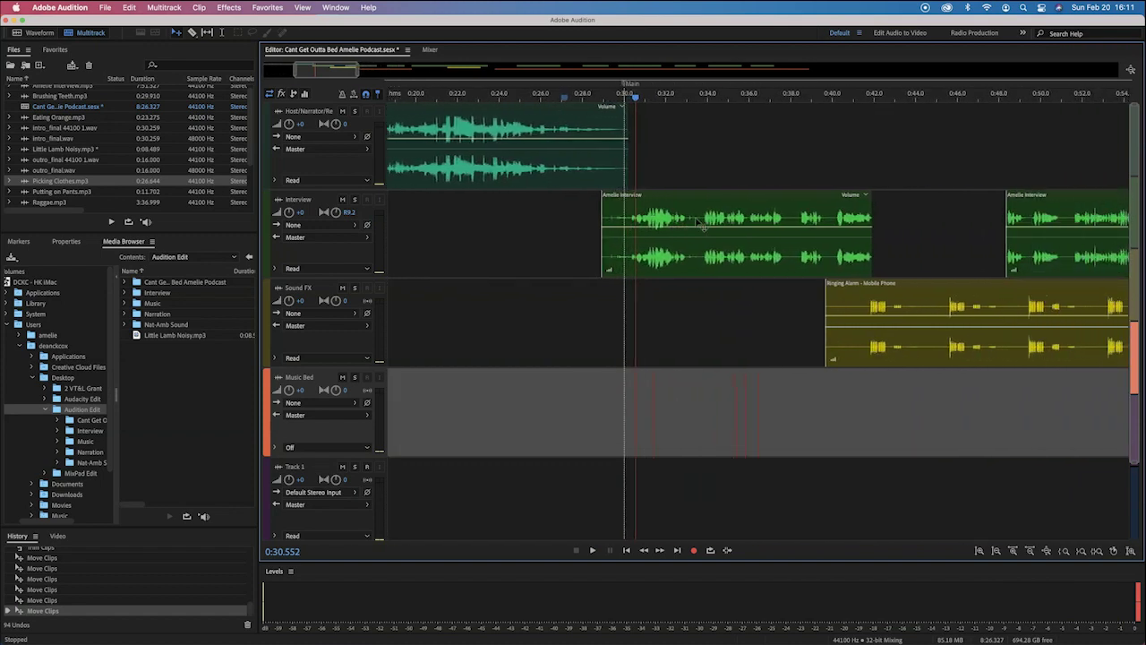
scroll(703, 226, right, 4)
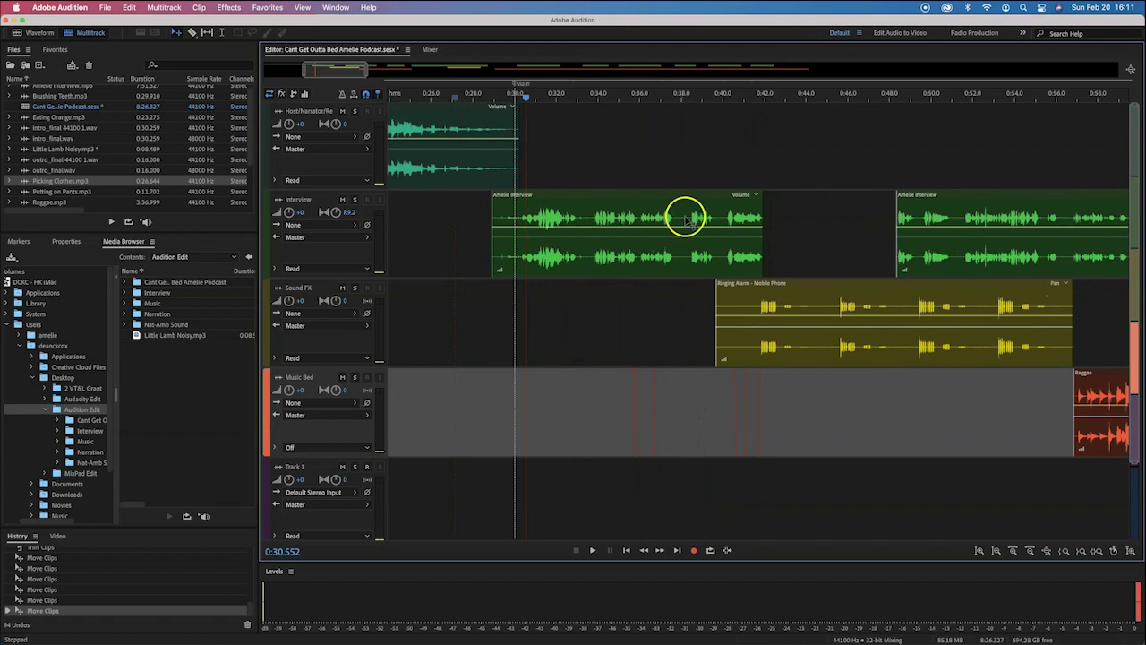
click(599, 206)
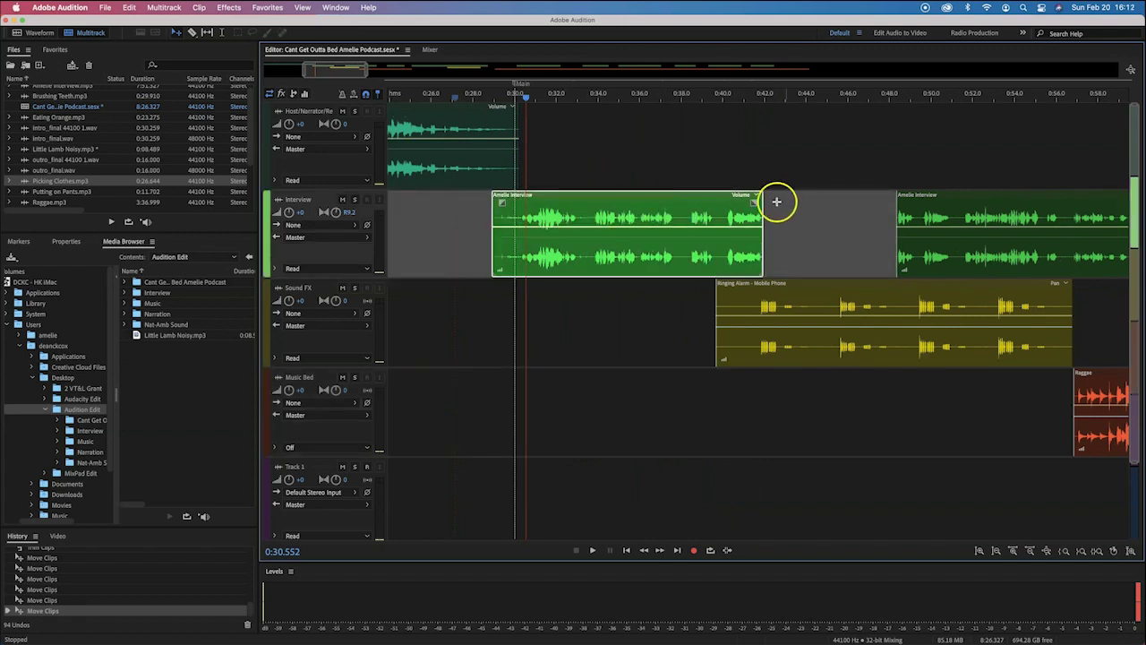
click(503, 203)
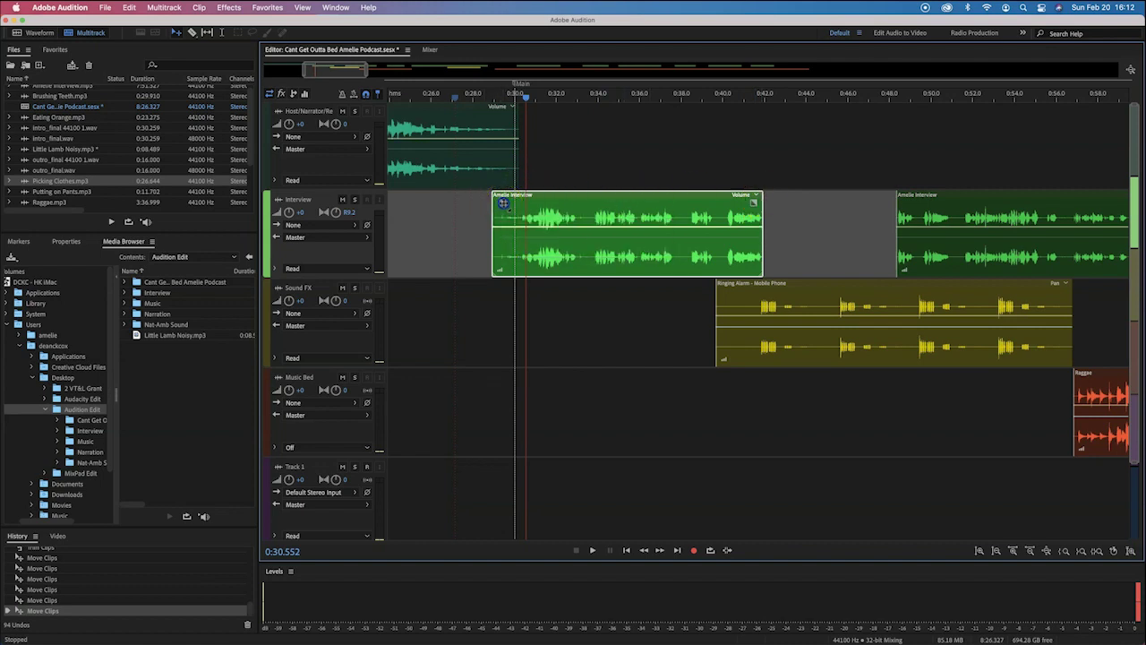
drag(503, 203, 545, 203)
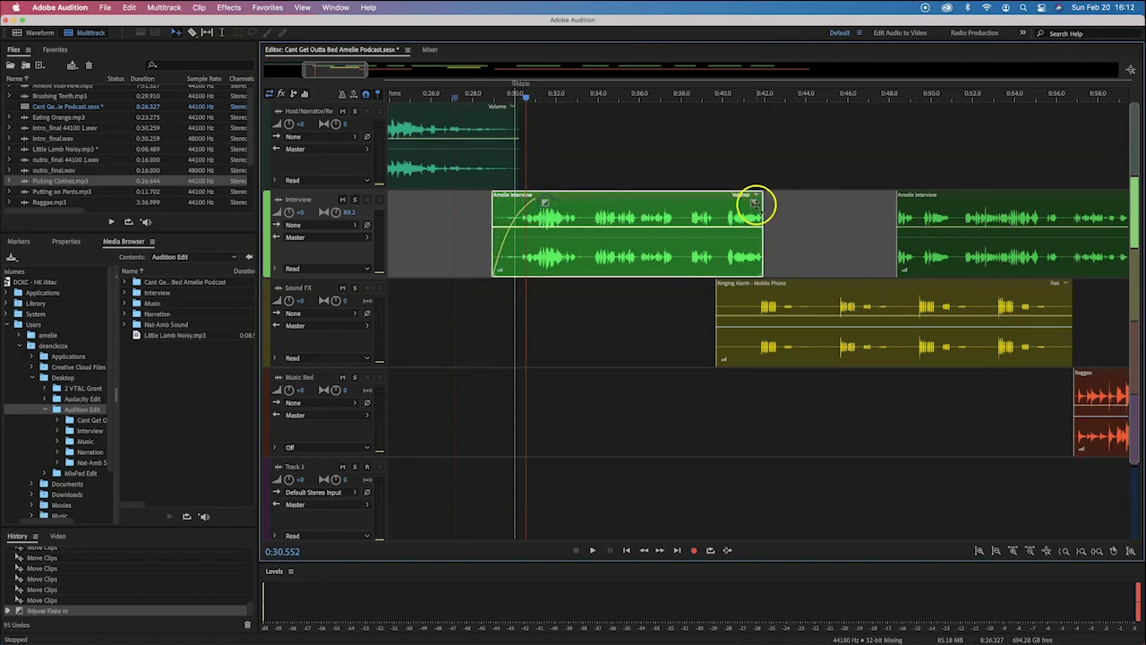
mouse_move(755, 204)
mouse_down()
mouse_move(741, 253)
mouse_move(742, 199)
mouse_move(621, 205)
mouse_move(745, 199)
mouse_up()
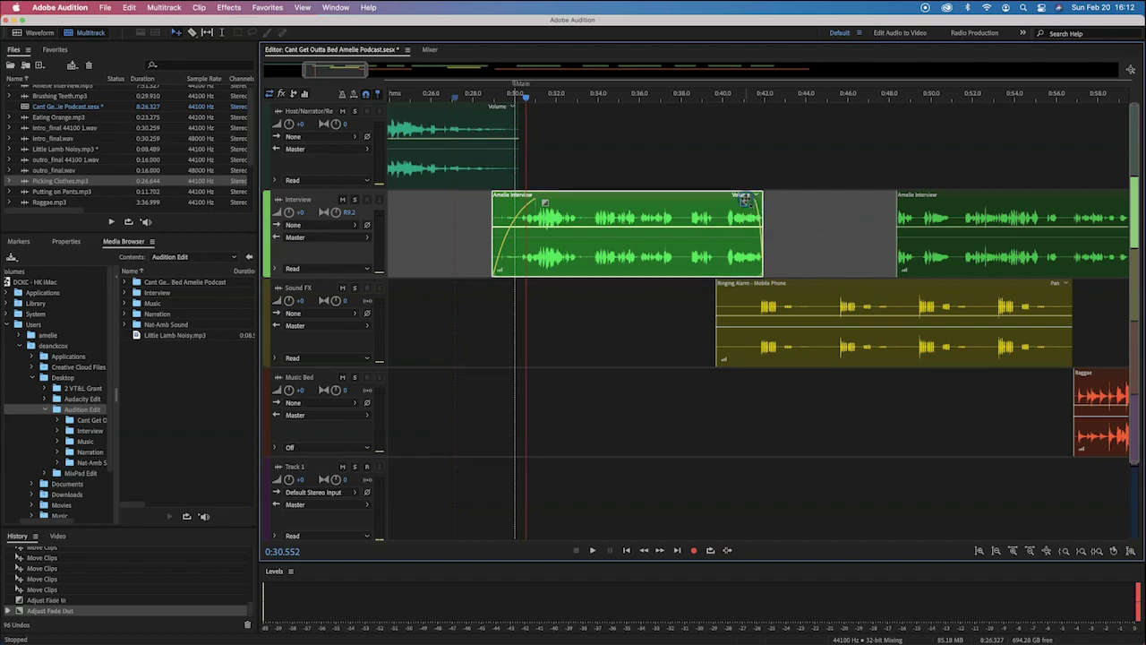
Add a very short fade-in and a short fade-out to the second Amelie Interview clip, at about 0:48.
click(909, 202)
drag(908, 200, 910, 199)
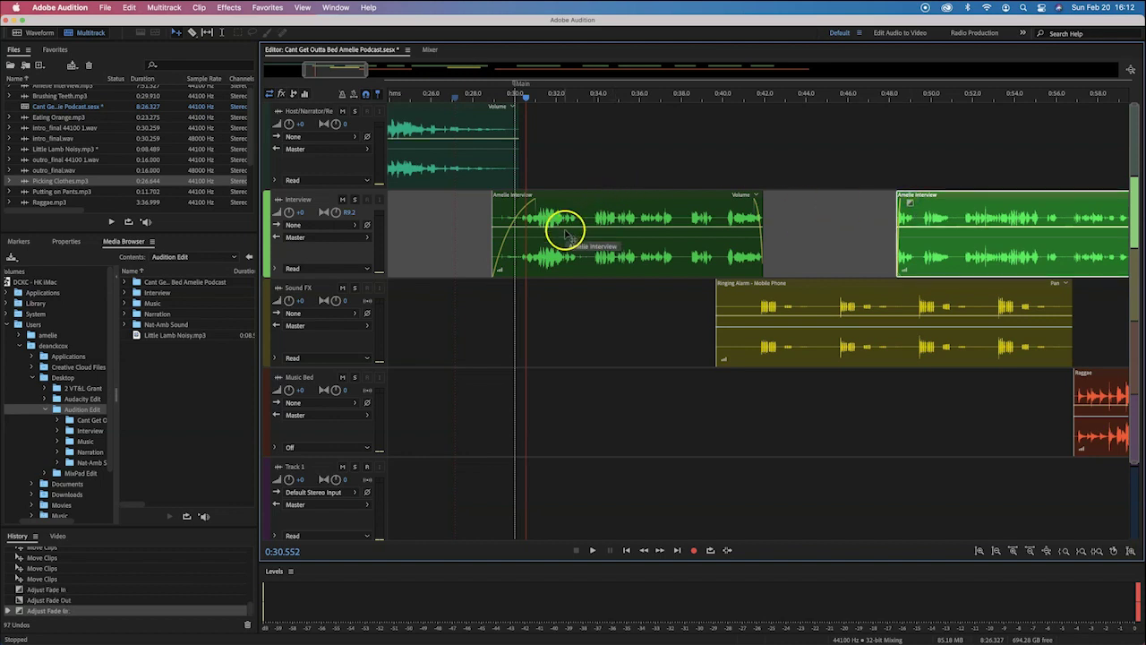
scroll(824, 244, right, 10)
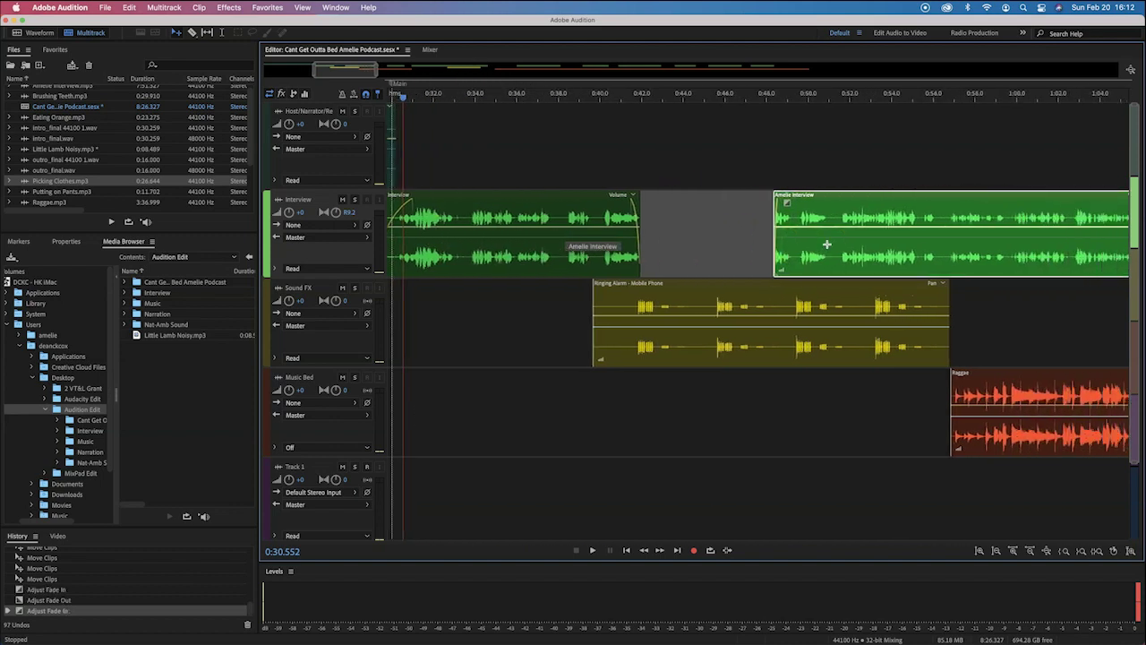
scroll(827, 244, right, 1)
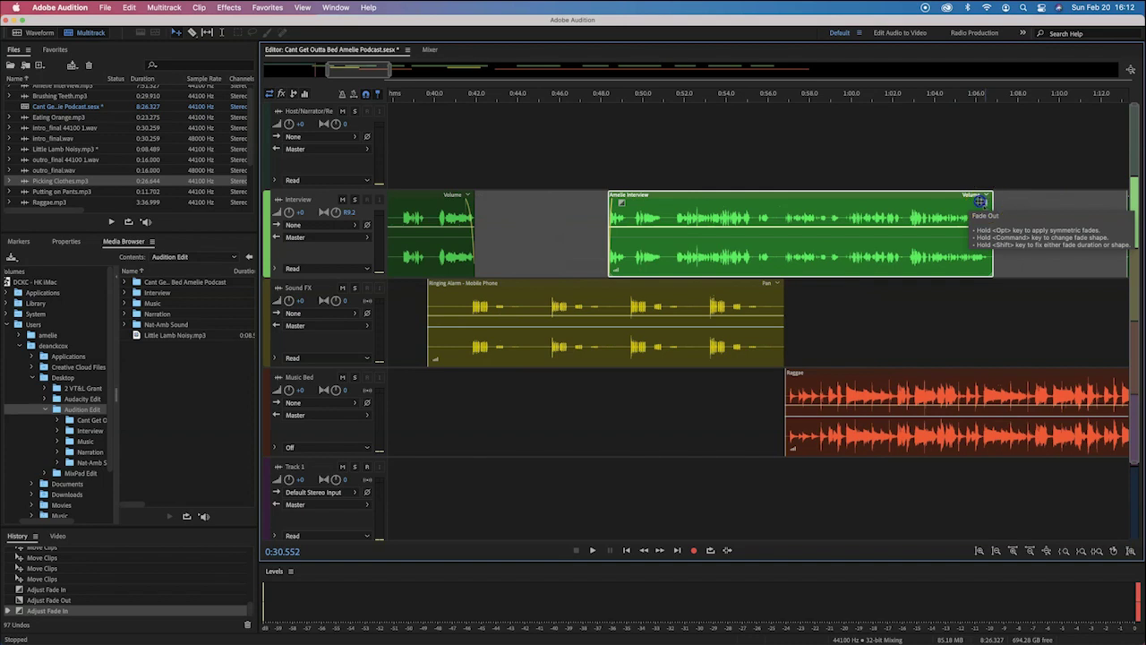
drag(981, 201, 969, 201)
Fade the Ringing Alarm - Mobile Phone clip in over about 3 seconds and out over about 2 seconds.
scroll(681, 259, left, 5)
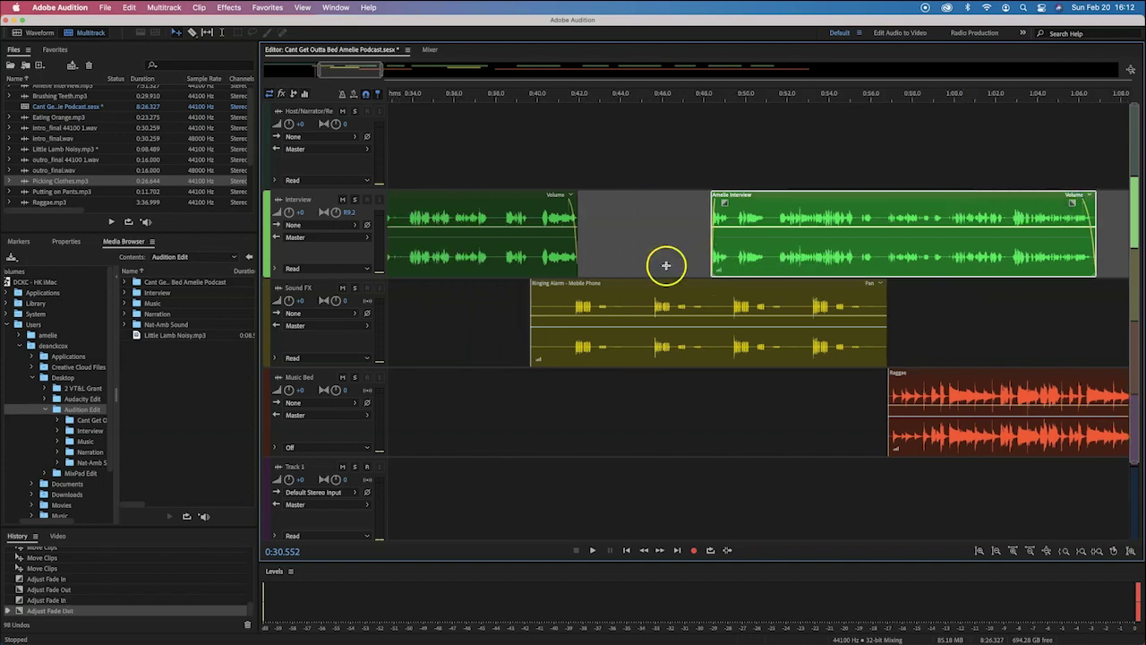
click(563, 299)
drag(555, 291, 618, 287)
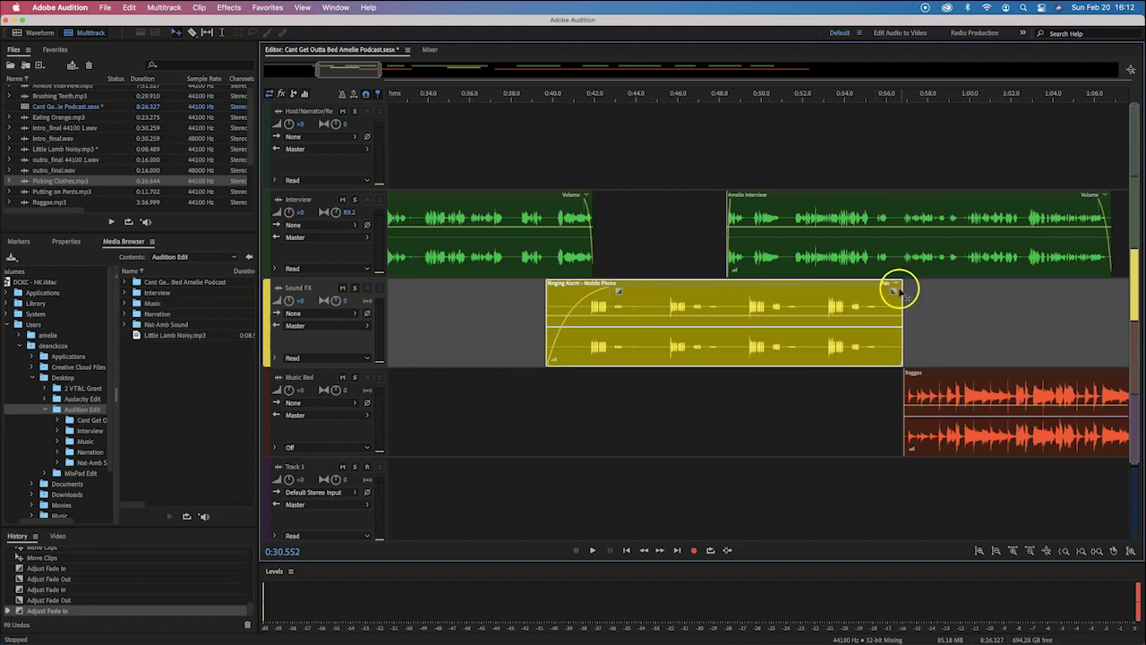
drag(893, 292, 844, 296)
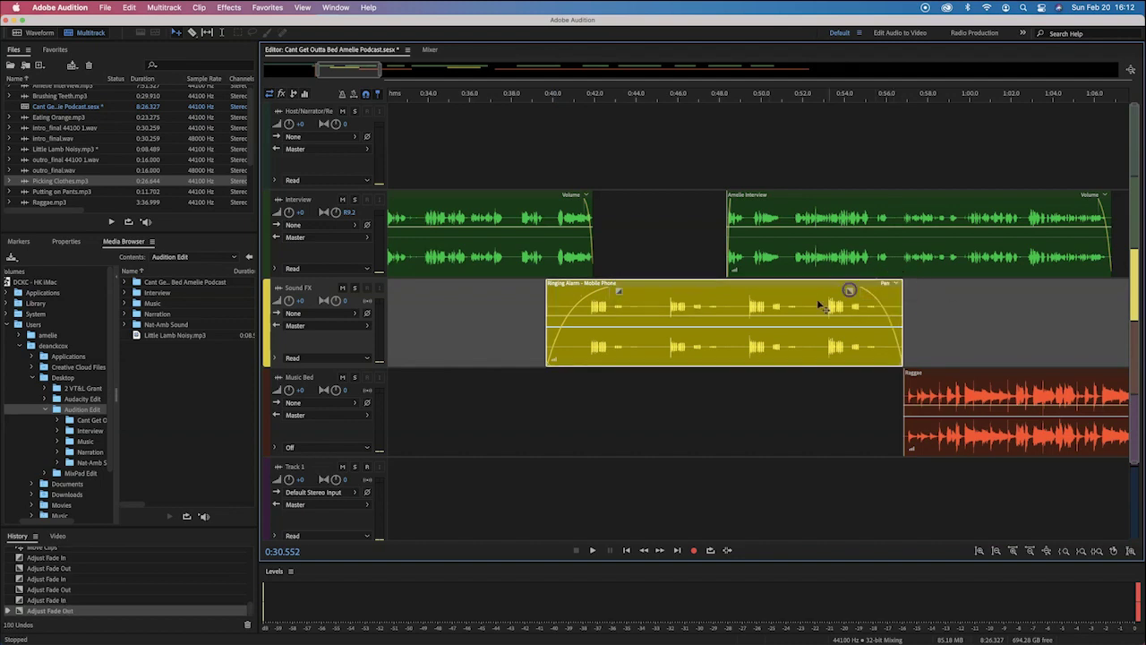
Play the faded interview and alarm clips from about 0:28 to 0:58 to check the transitions into the Raggae music.
click(530, 224)
scroll(530, 224, left, 3)
scroll(529, 224, left, 3)
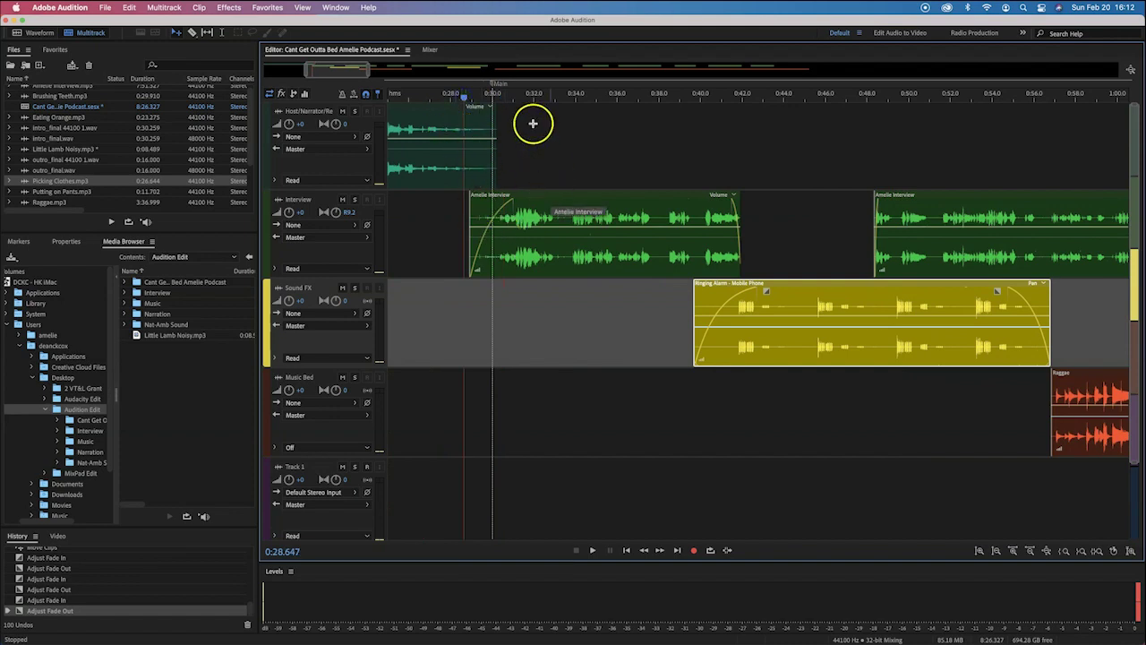
key(space)
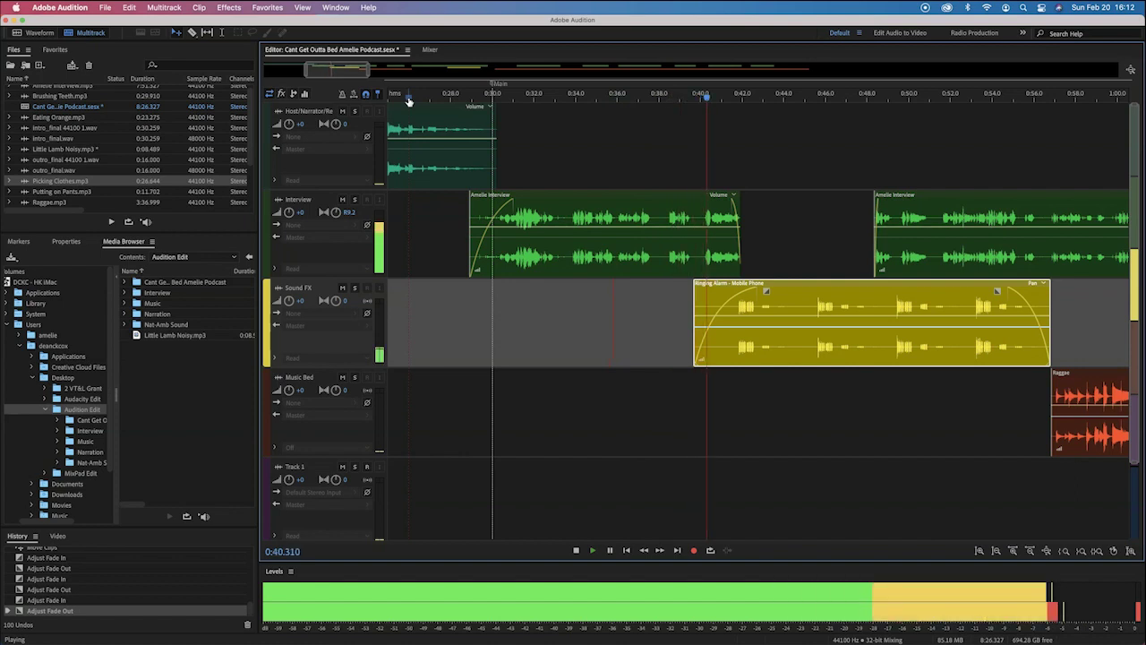
scroll(657, 295, right, 5)
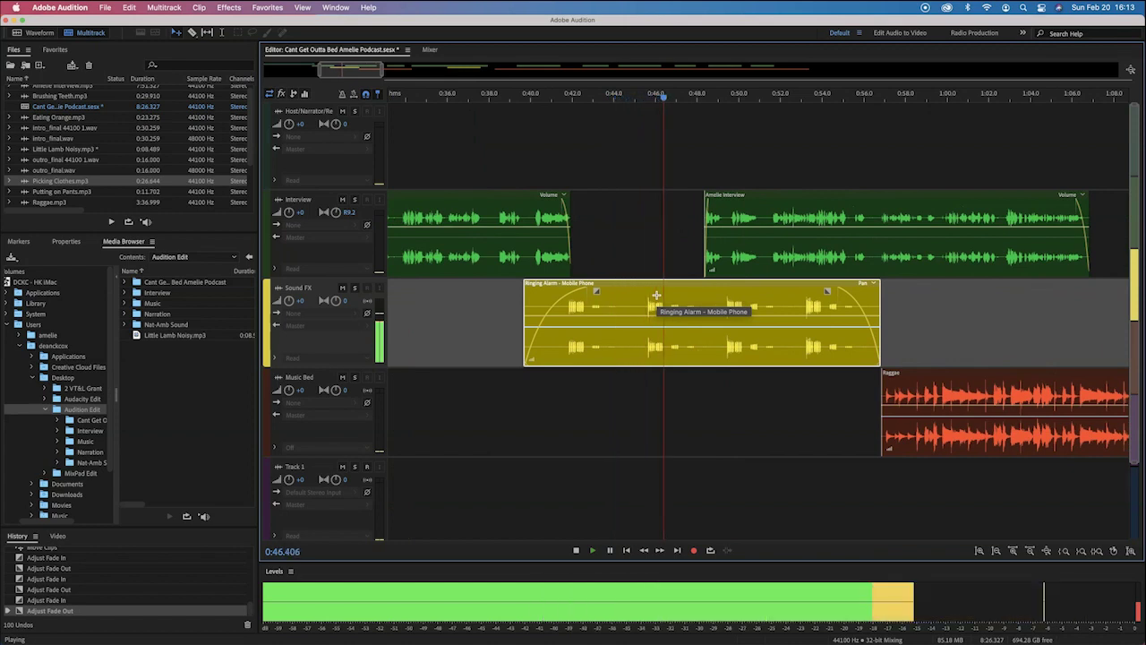
scroll(656, 294, right, 3)
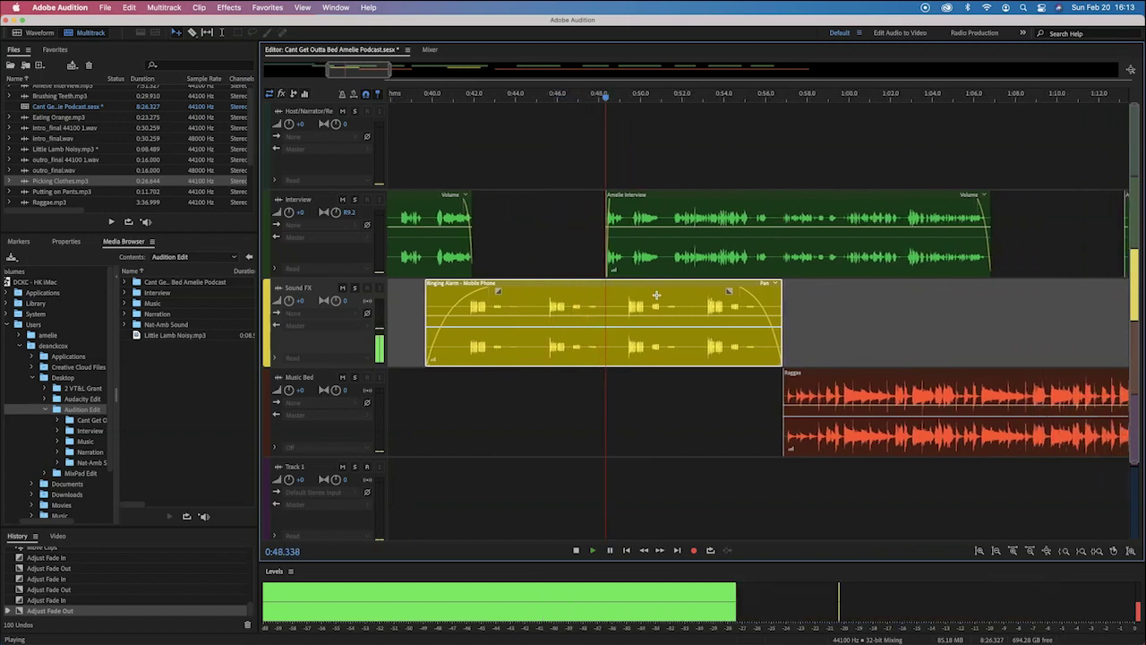
scroll(656, 295, right, 2)
scroll(656, 295, right, 4)
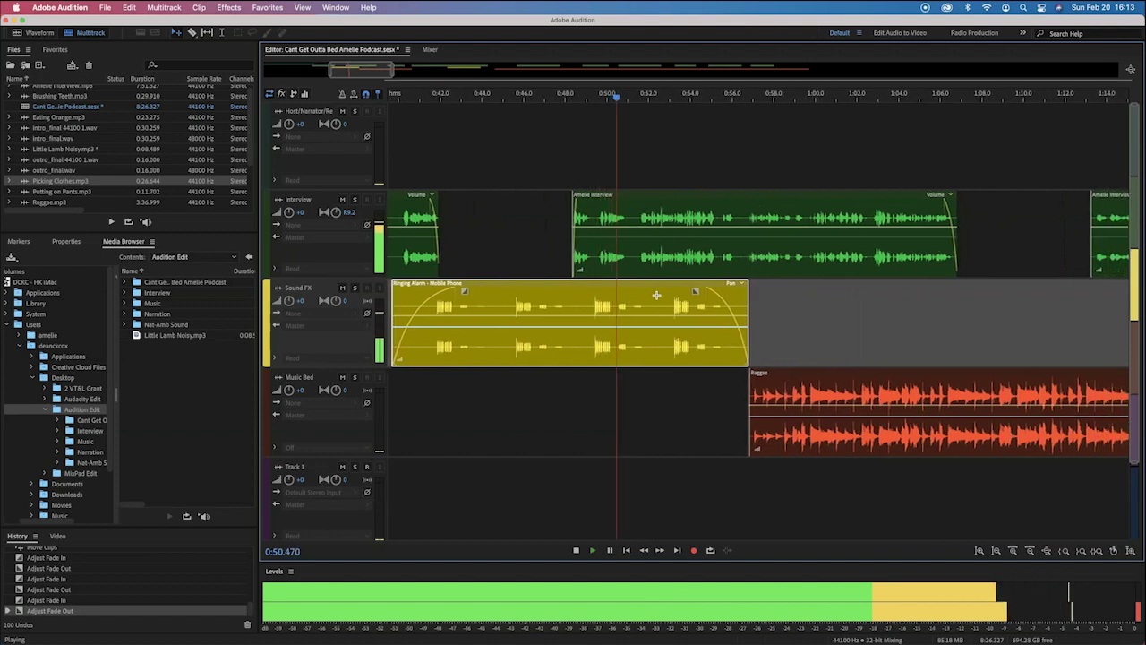
scroll(656, 295, right, 1)
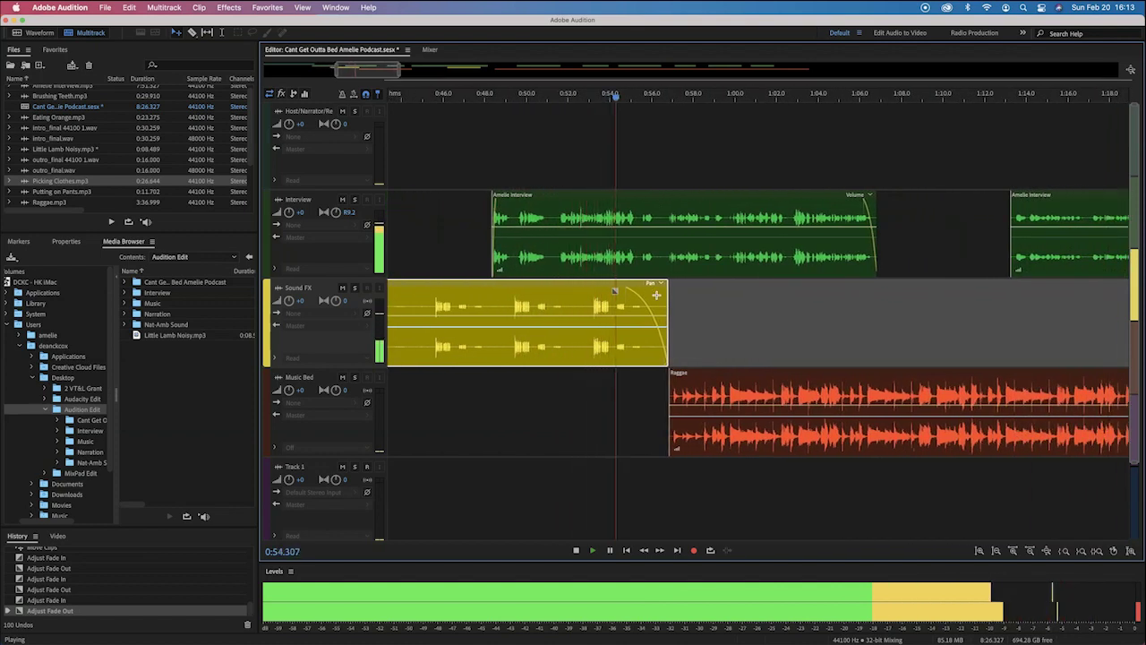
scroll(656, 294, right, 1)
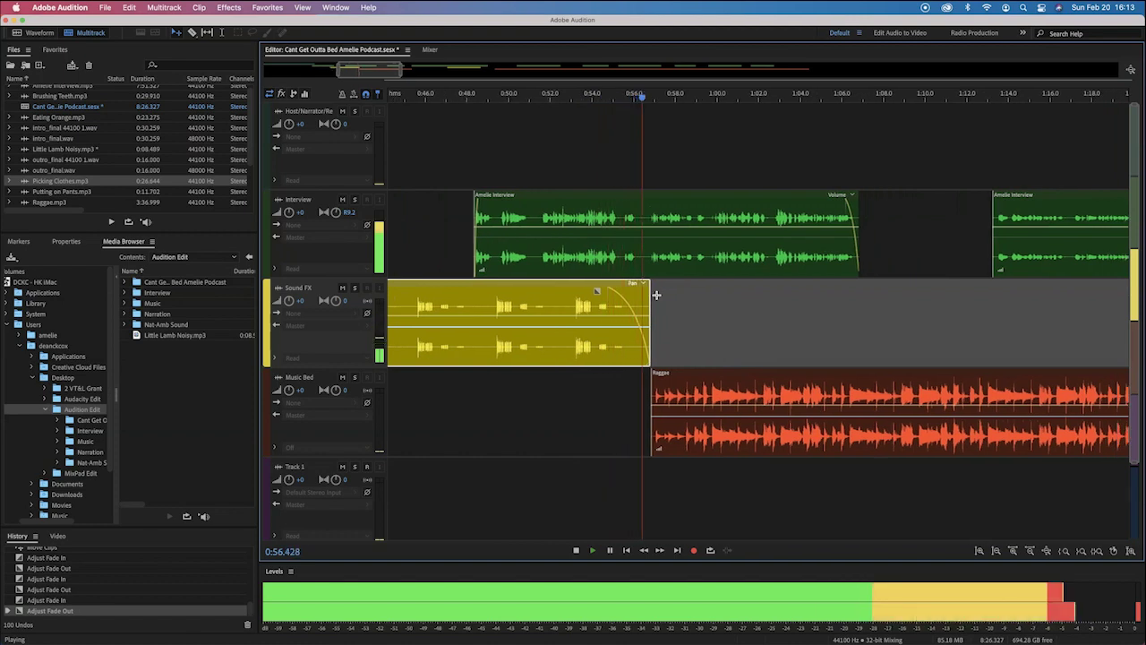
click(703, 377)
key(space)
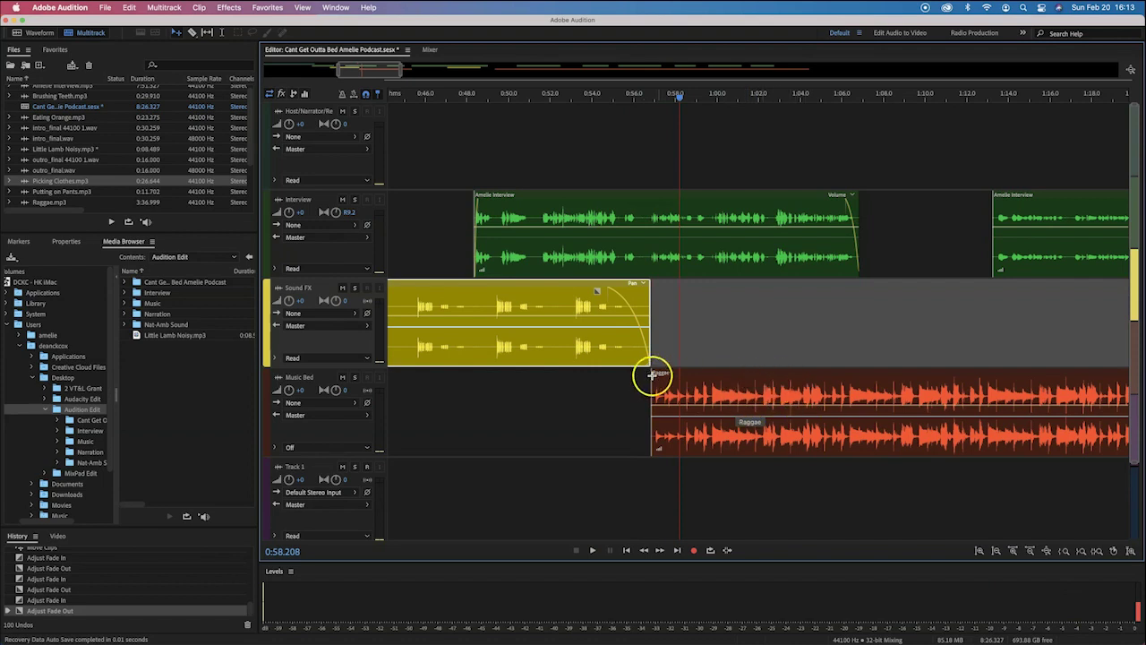
Add a fade-in of about 4 seconds to the start of the Raggae clip on the Music Bed track.
click(716, 391)
drag(662, 381, 746, 381)
scroll(781, 333, right, 5)
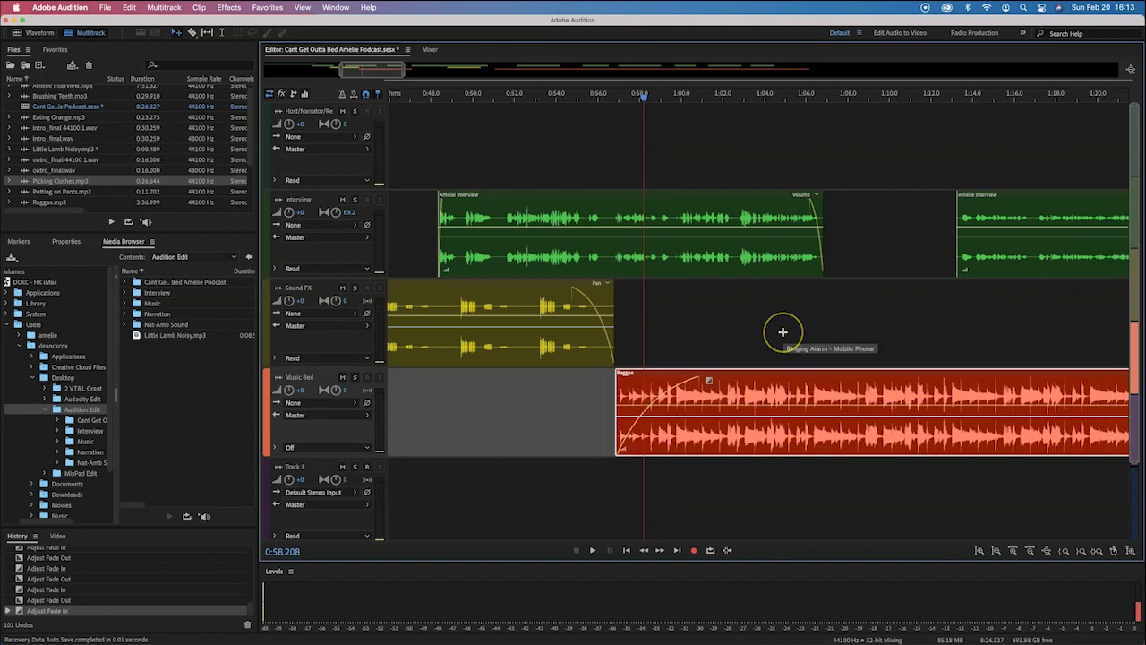
scroll(782, 332, right, 3)
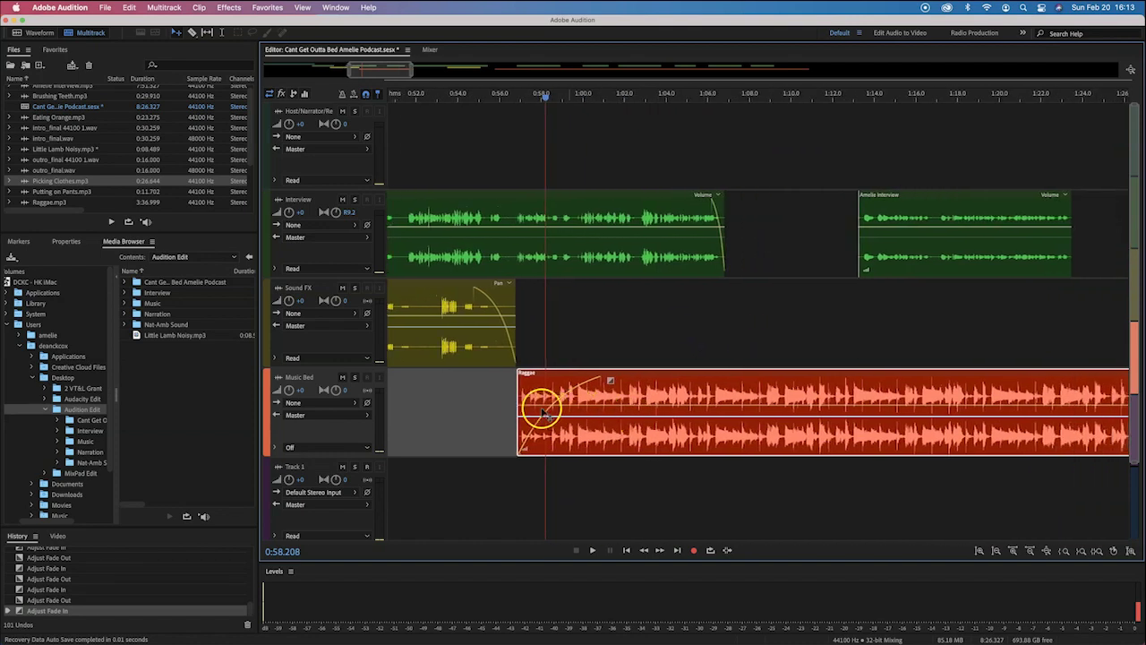
scroll(710, 398, right, 2)
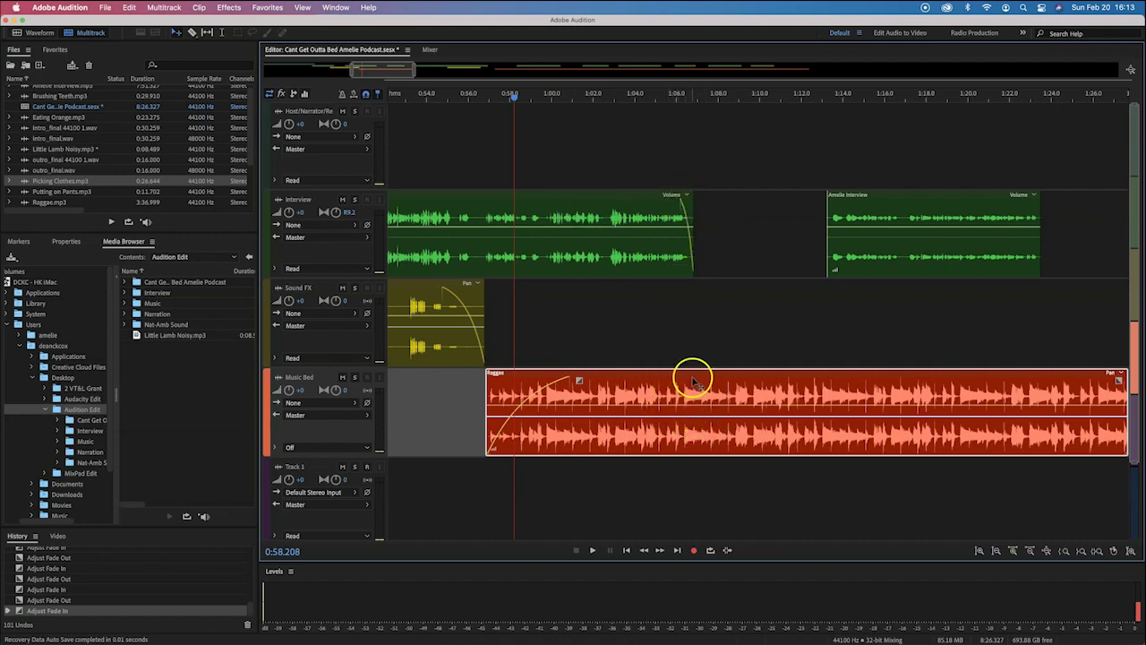
Try panning the whole Raggae clip fully left and fully right with its pan envelope, and undo the change.
click(827, 97)
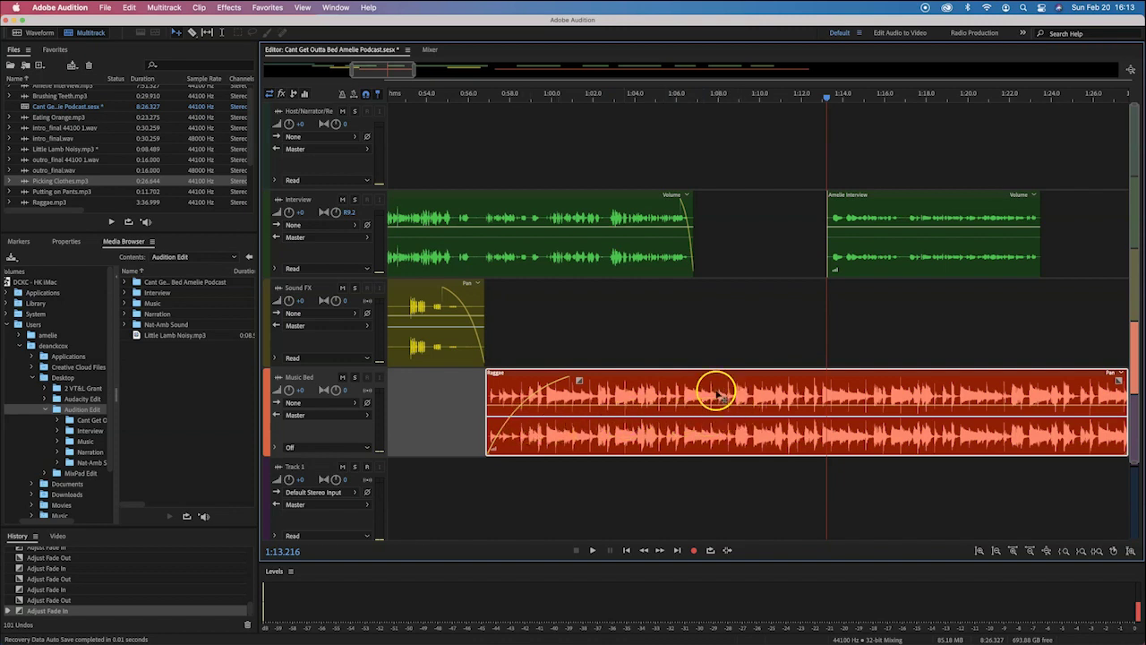
click(620, 407)
click(617, 419)
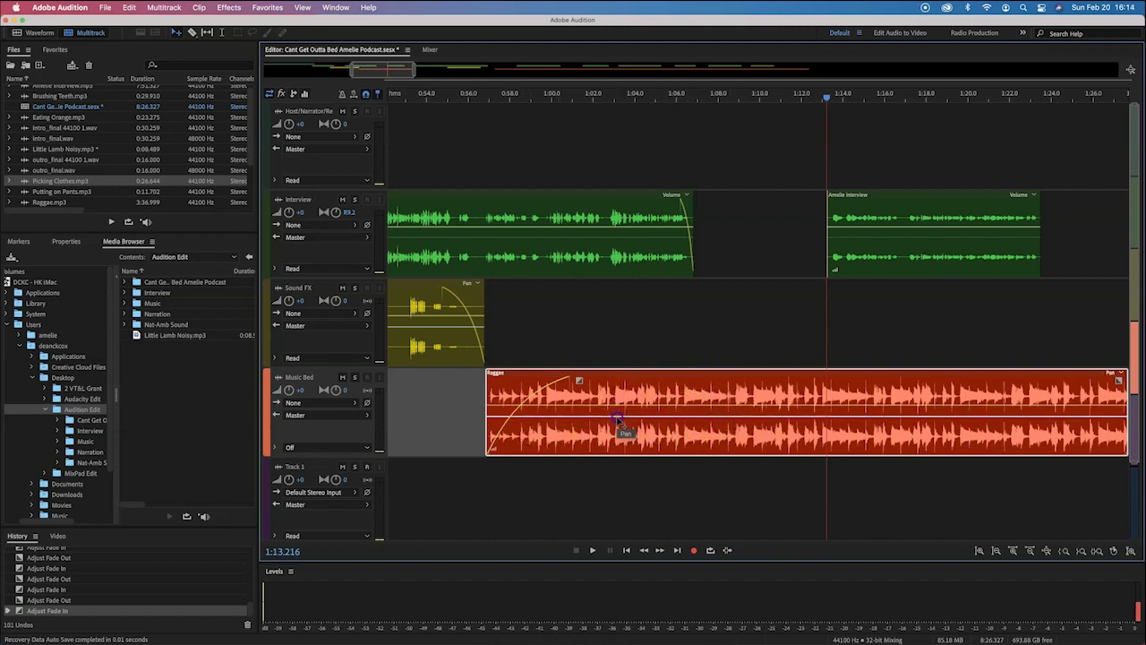
drag(612, 423, 574, 418)
drag(582, 417, 591, 370)
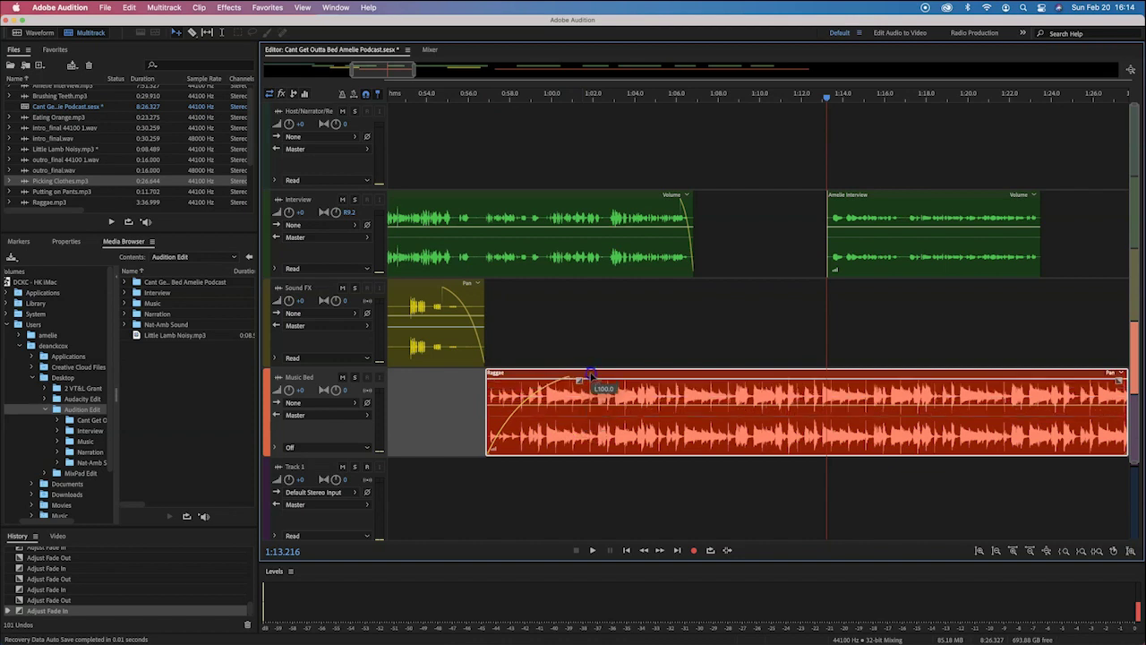
drag(591, 374, 591, 470)
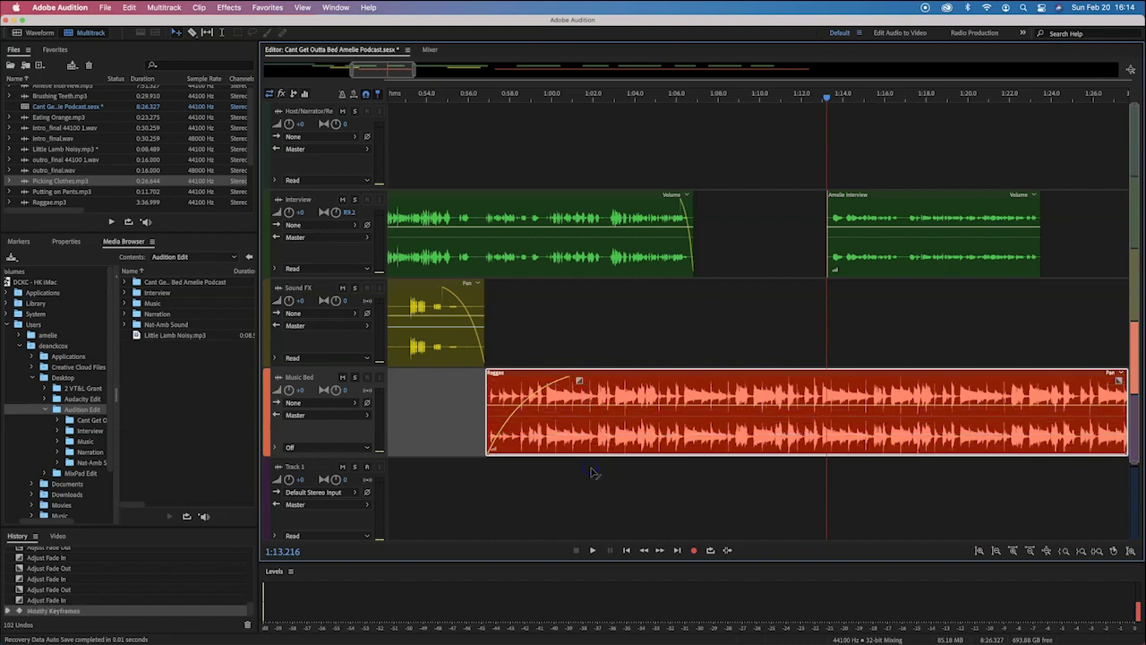
key(super+z)
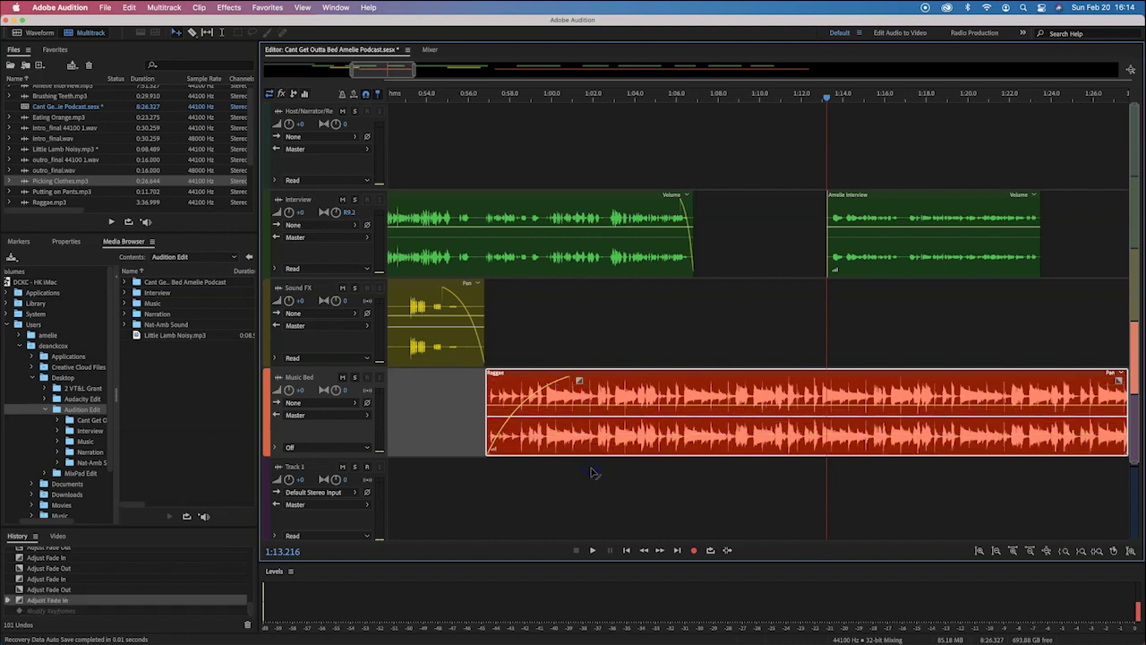
Try raising the Raggae clip's overall volume envelope, and undo the change.
click(597, 406)
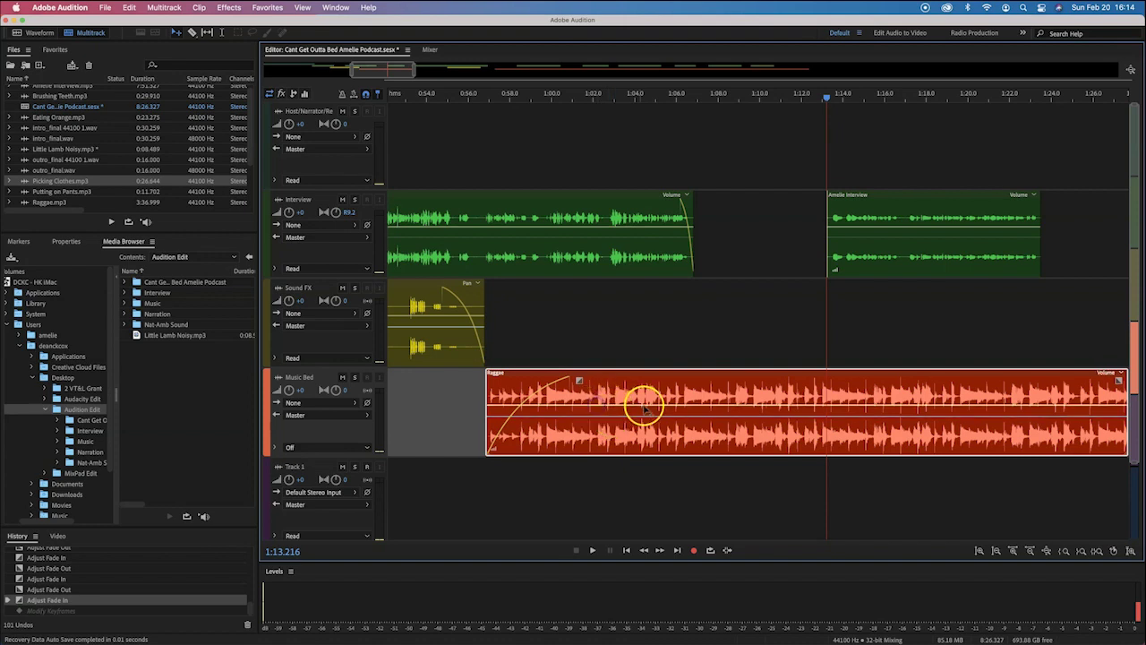
drag(644, 405, 647, 381)
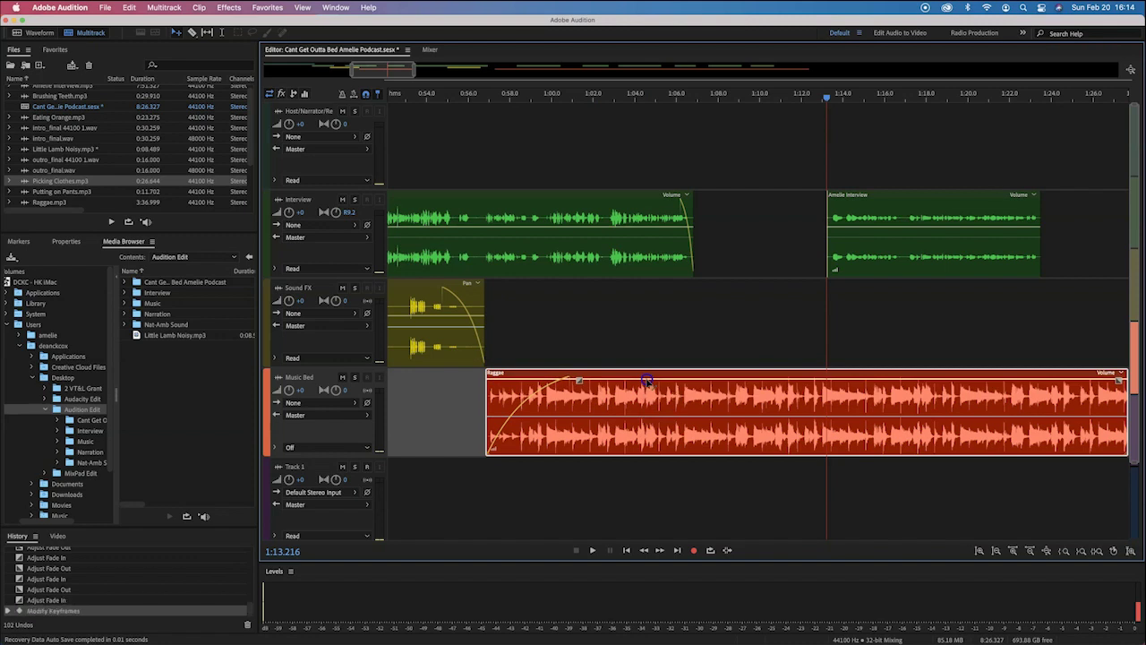
key(super+z)
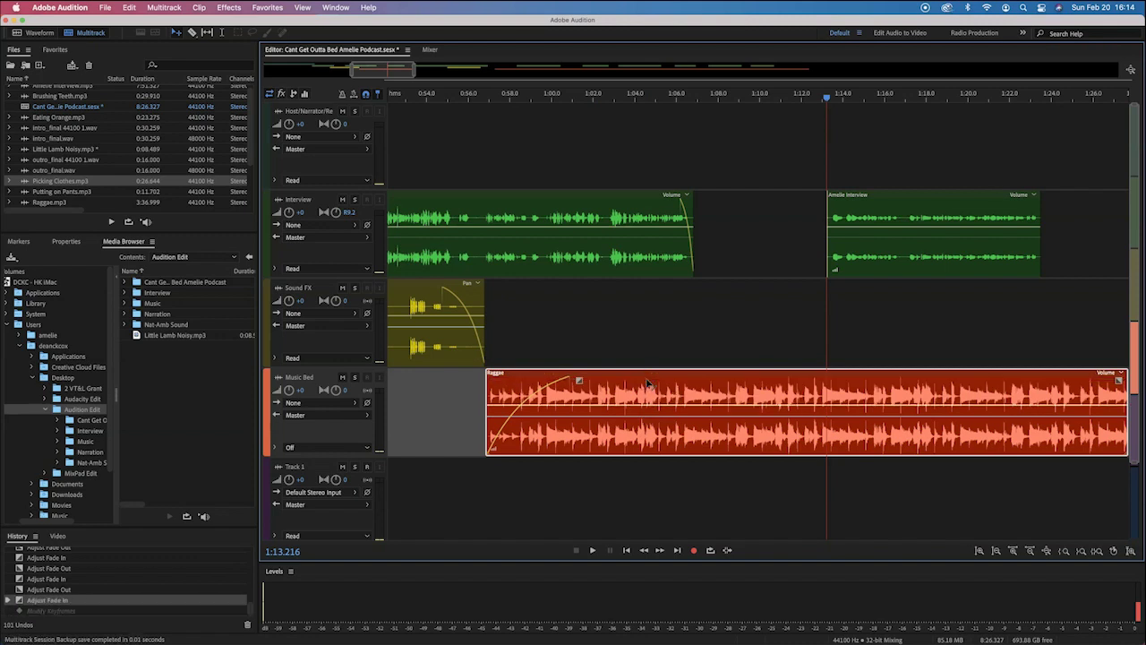
Raise the volume envelope of the quiet third Amelie Interview clip, which starts at about 1:13.
scroll(876, 215, right, 5)
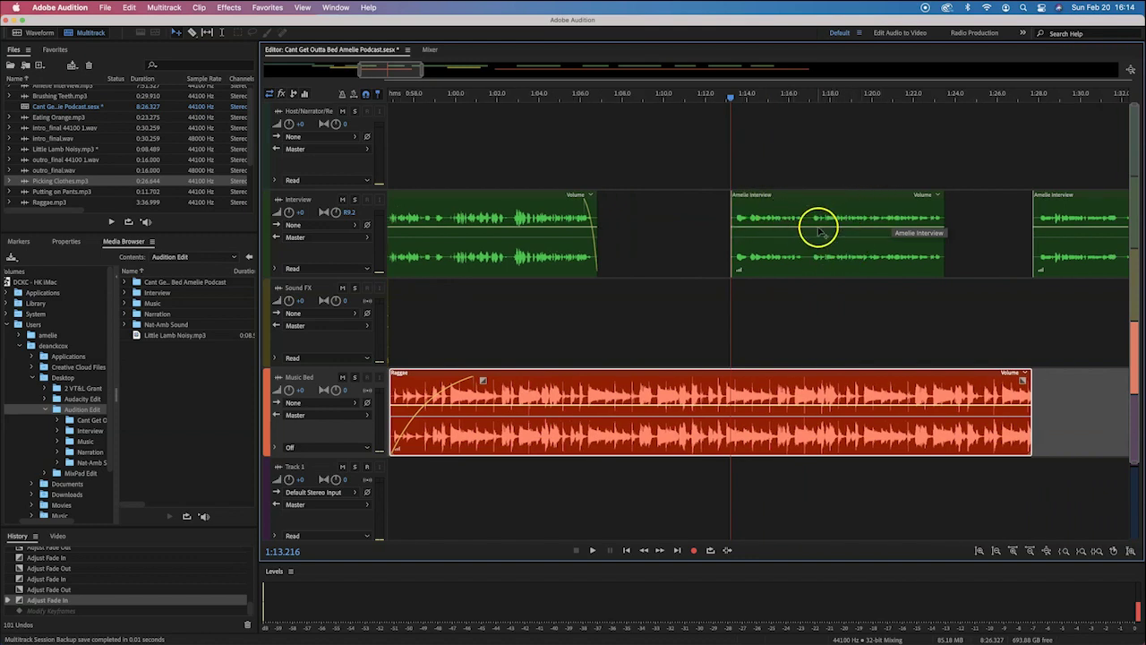
click(818, 229)
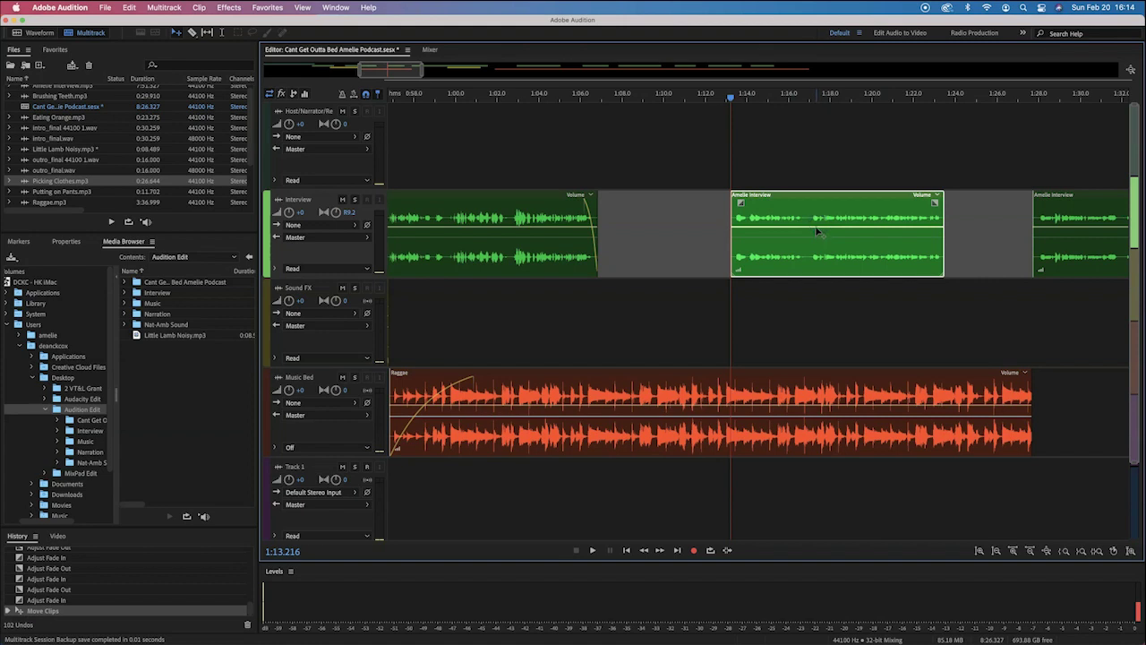
drag(817, 227, 817, 219)
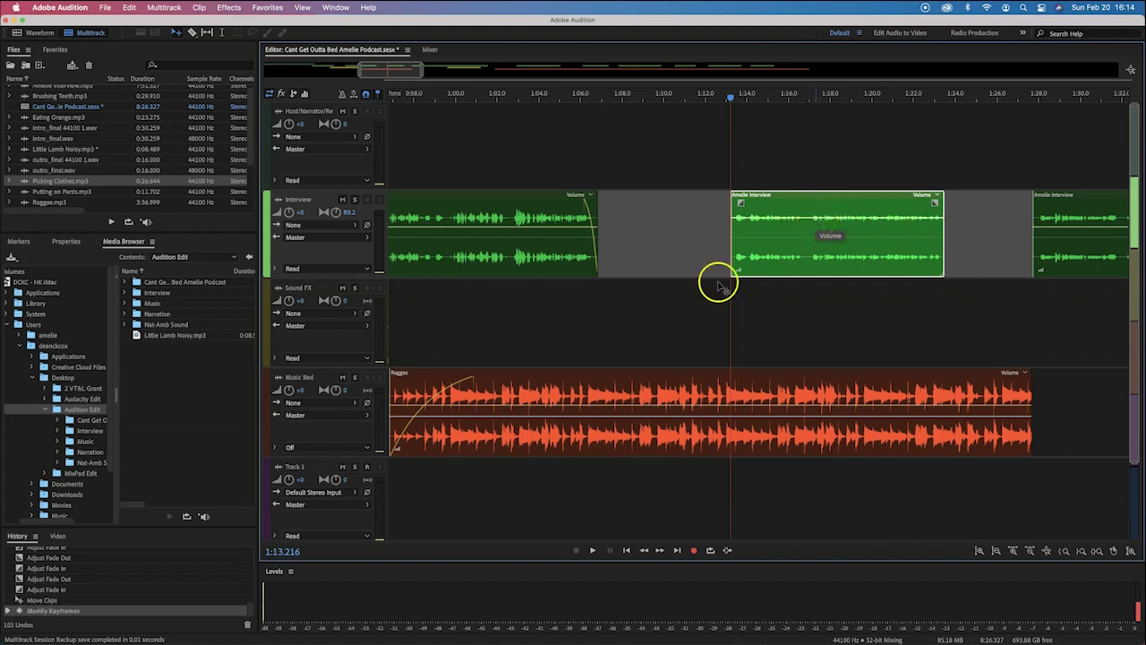
Add Raggae volume keyframes at the clip's start, about 1:00 and a pair near 1:07, and lower the first to the clip's bottom edge.
scroll(511, 350, left, 2)
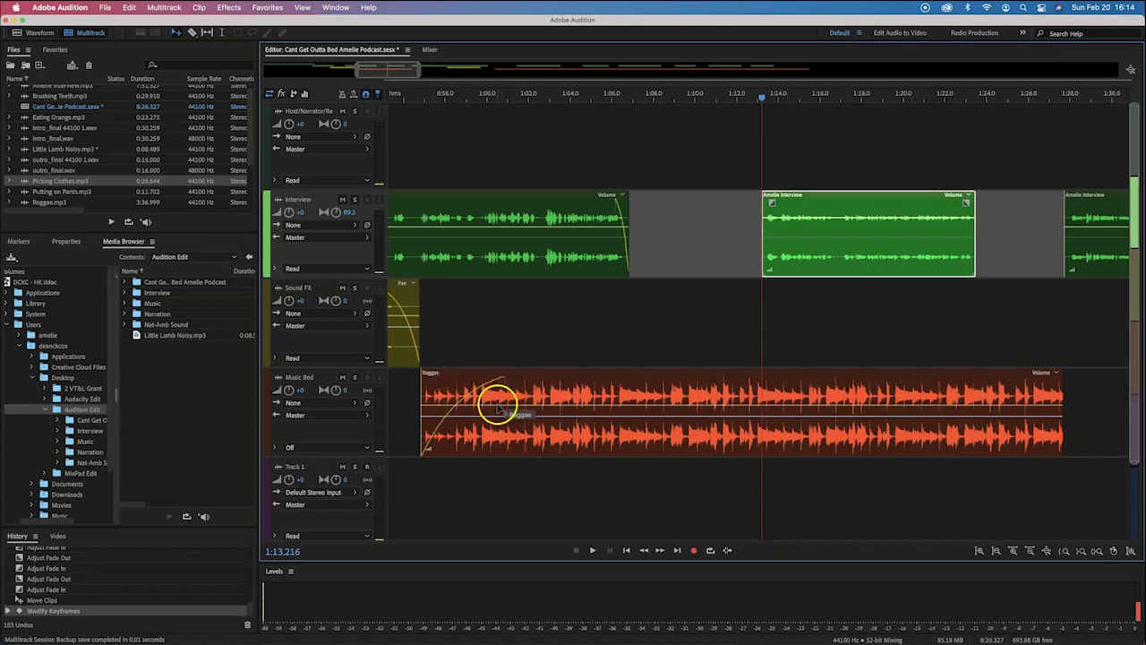
click(632, 409)
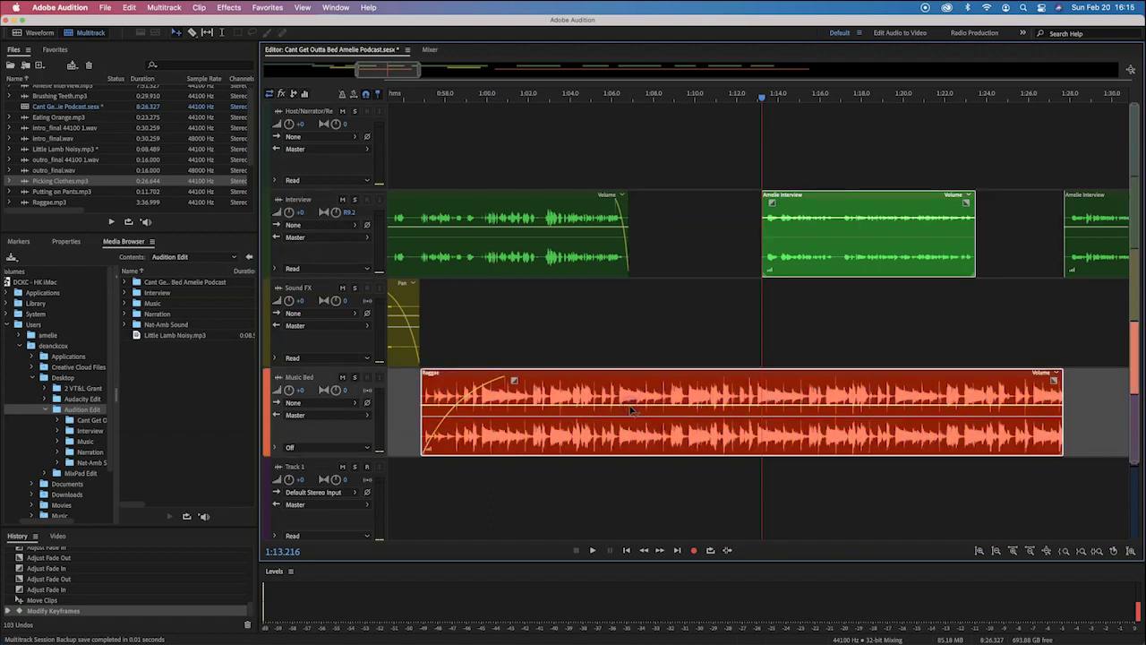
click(629, 406)
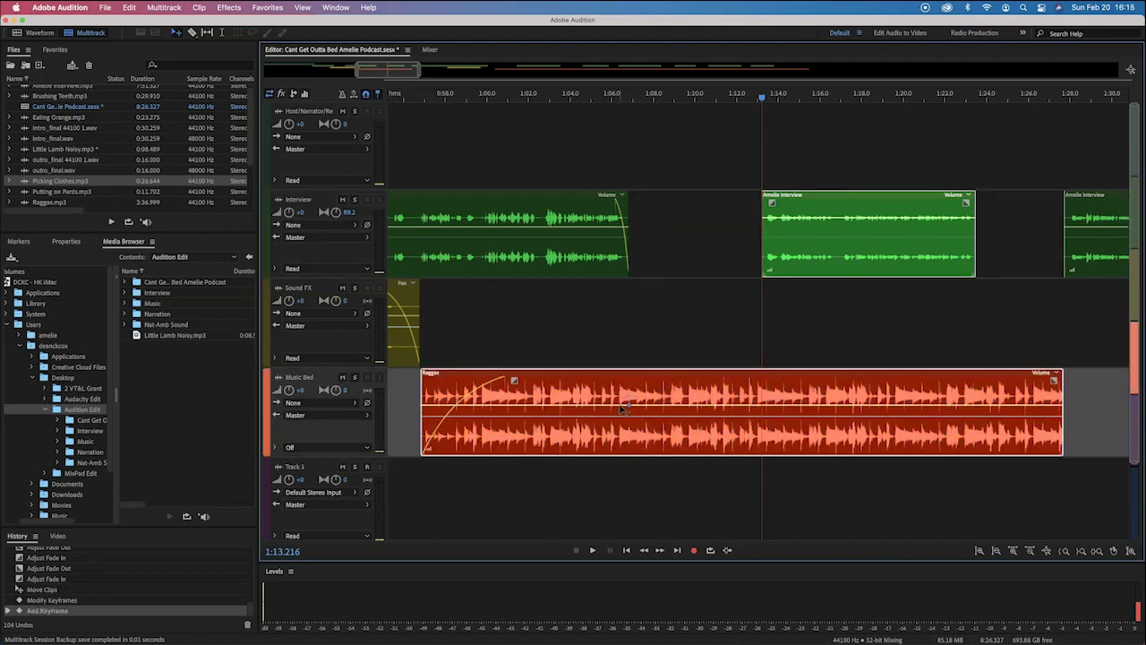
click(621, 406)
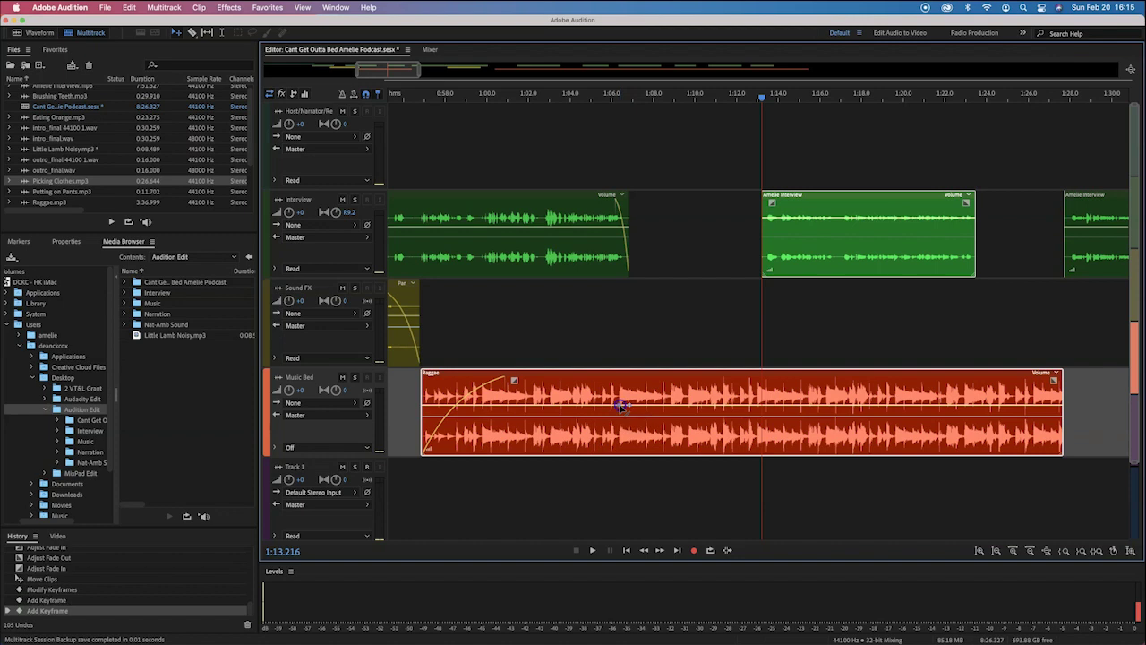
click(498, 406)
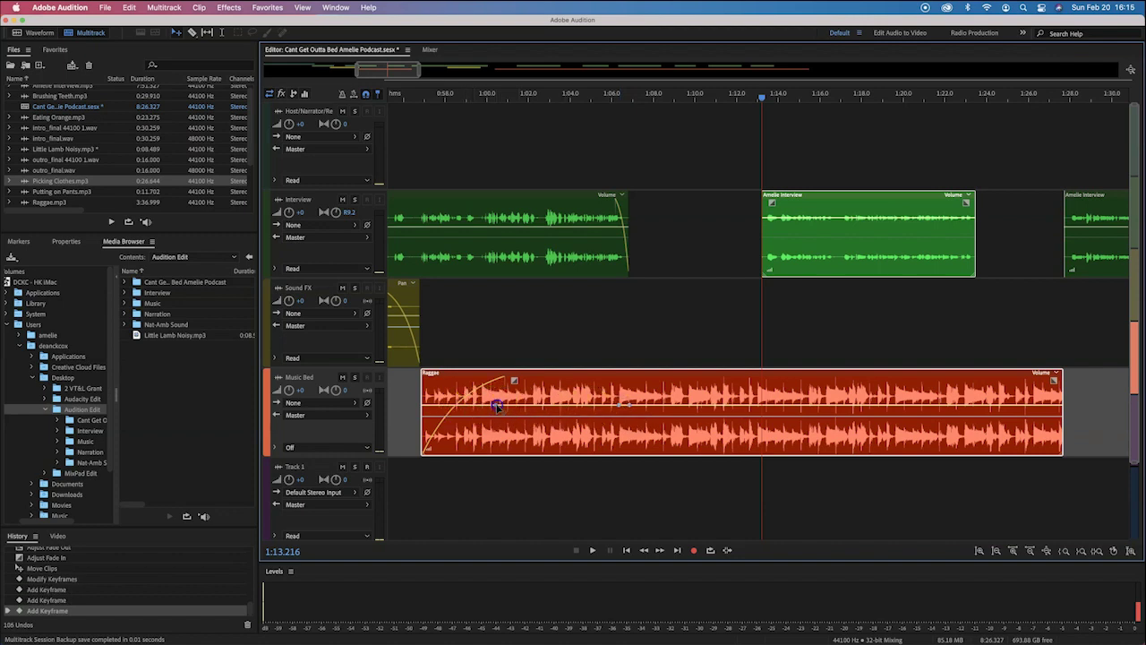
click(425, 406)
drag(426, 406, 422, 451)
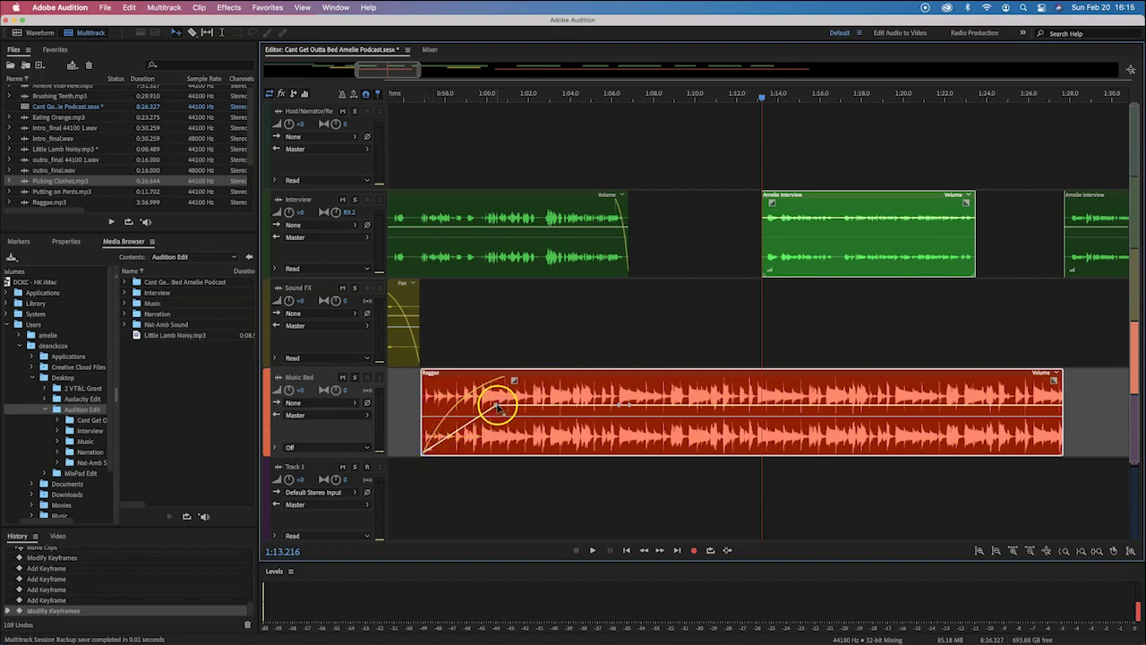
Lower the Raggae volume between about 1:00 and 1:06 under the second Amelie Interview clip, and again from about 1:13 under the third.
drag(498, 407, 618, 433)
click(630, 404)
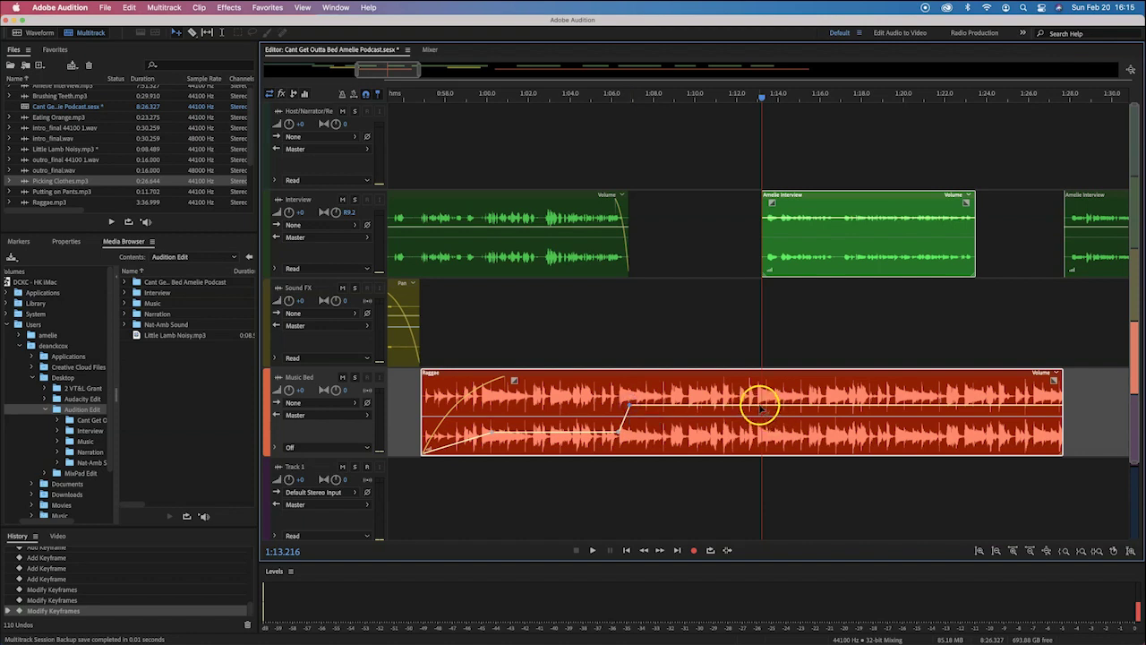
drag(768, 412, 767, 435)
click(913, 381)
Bring the Raggae volume back up where the third Amelie Interview clip ends, at about 1:23, and add a fade-out of about 4 seconds.
scroll(913, 380, right, 10)
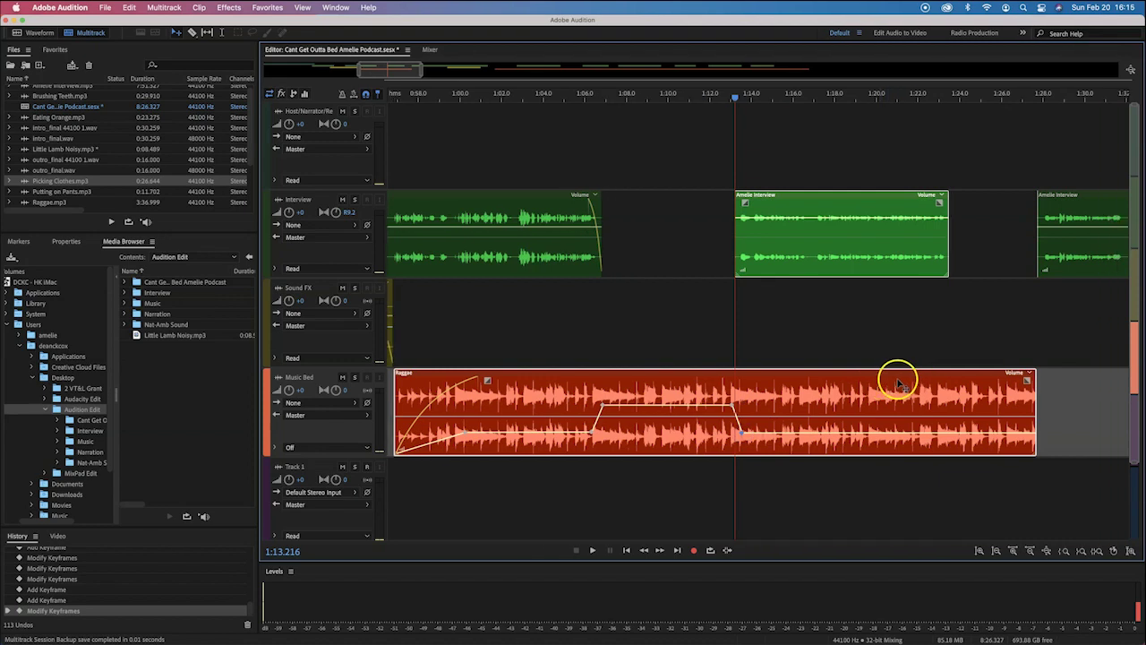
click(775, 436)
click(784, 436)
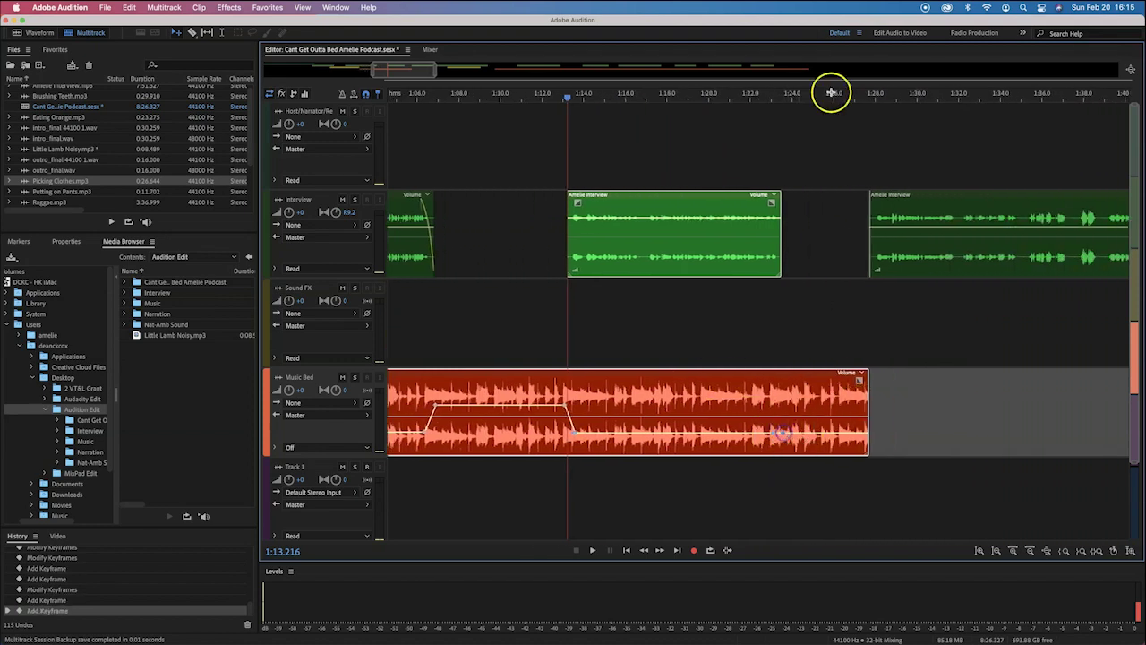
click(778, 100)
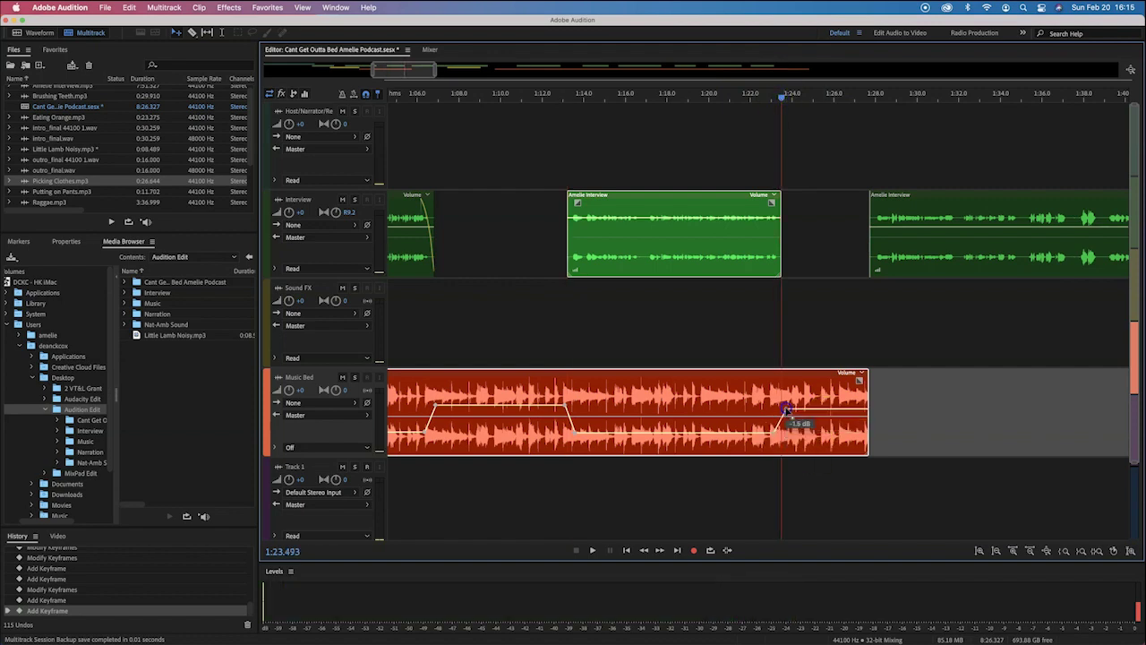
drag(859, 380, 782, 383)
Play the mix from about 0:51 to 1:29 to check the Raggae volume changes under the Amelie Interview clips.
scroll(537, 320, left, 5)
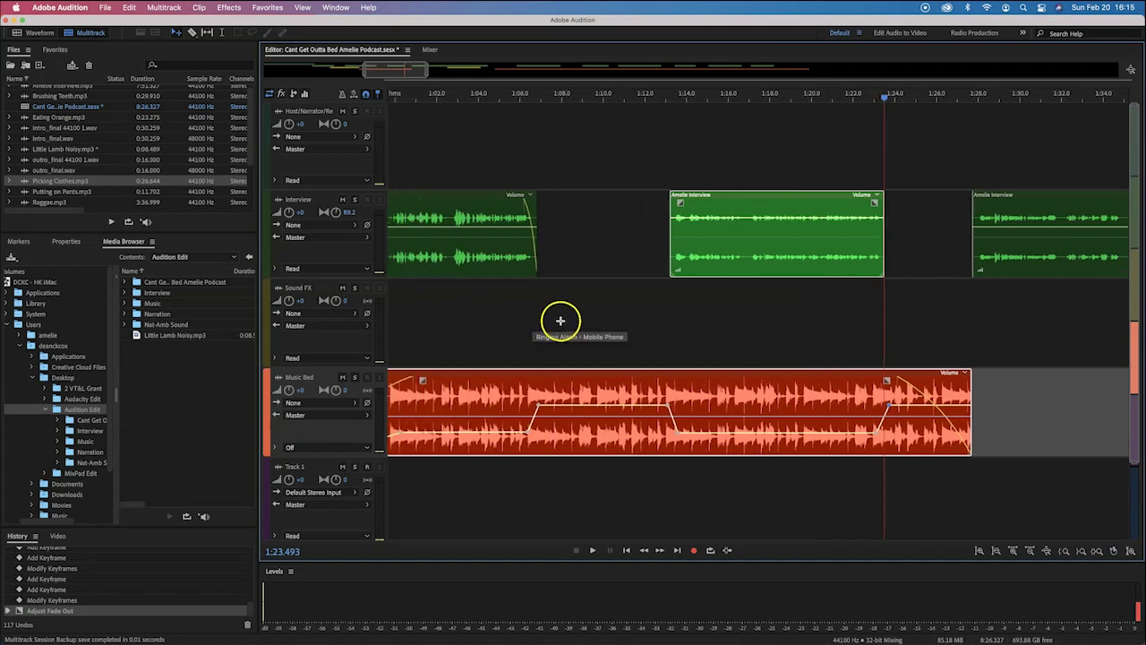
scroll(560, 320, left, 5)
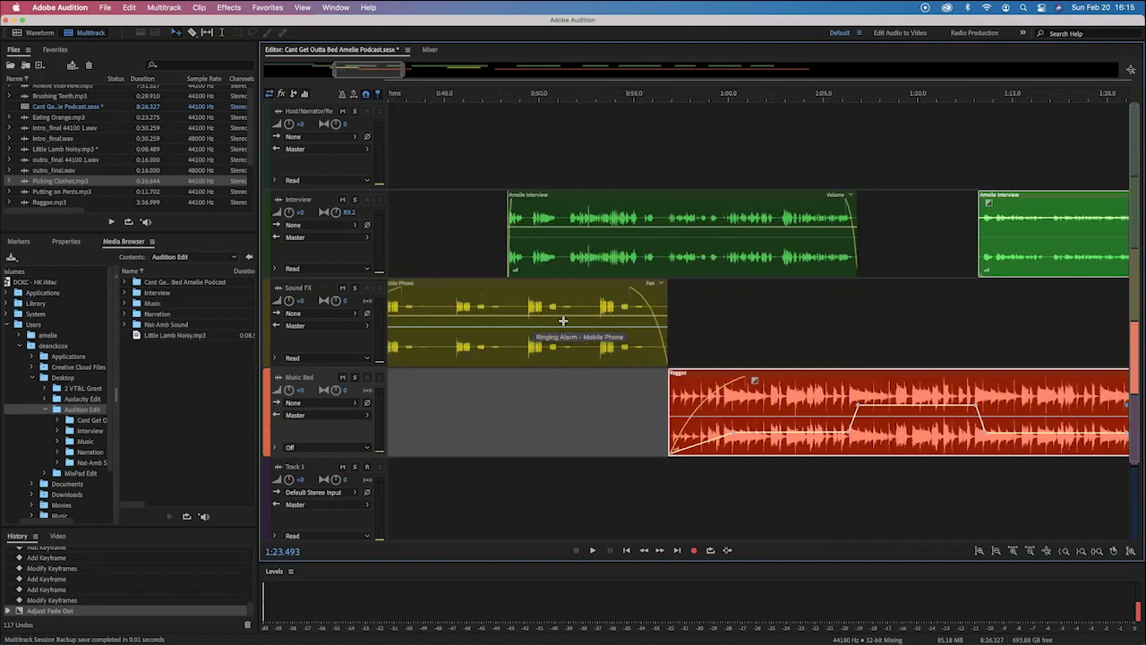
scroll(562, 321, down, 2)
scroll(558, 254, left, 6)
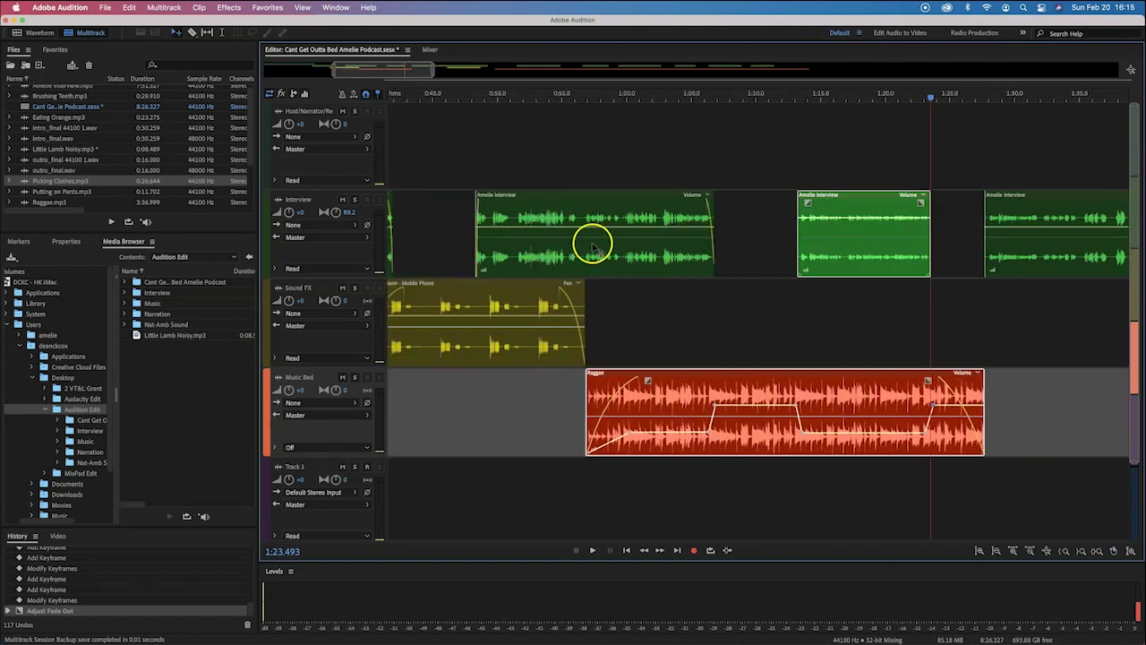
scroll(502, 99, left, 3)
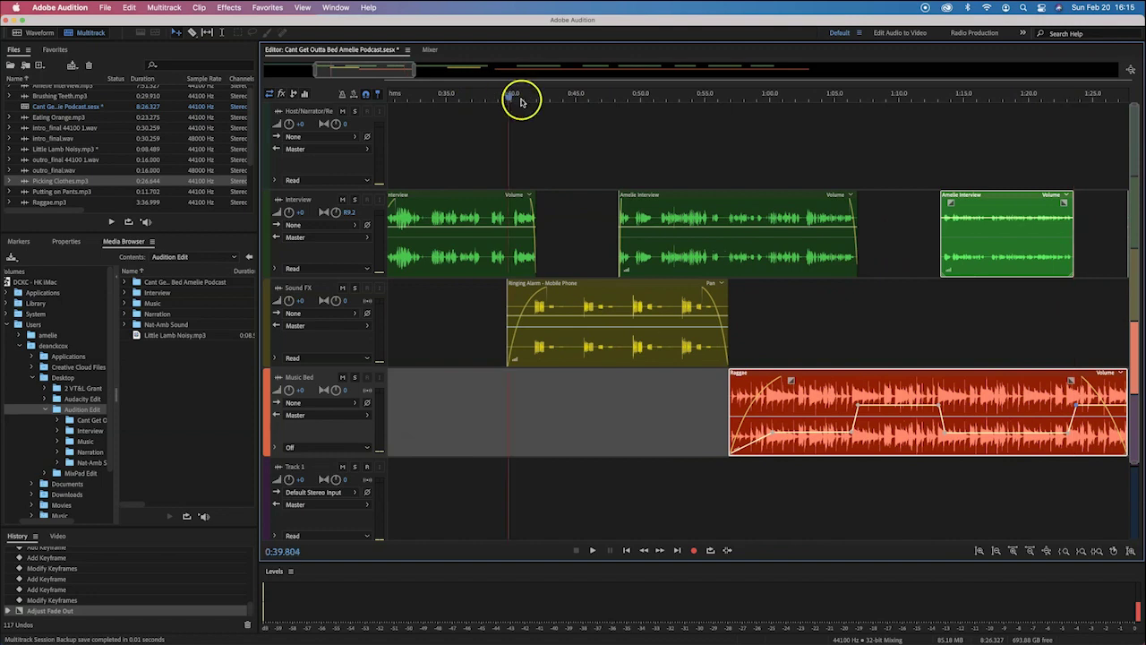
click(662, 99)
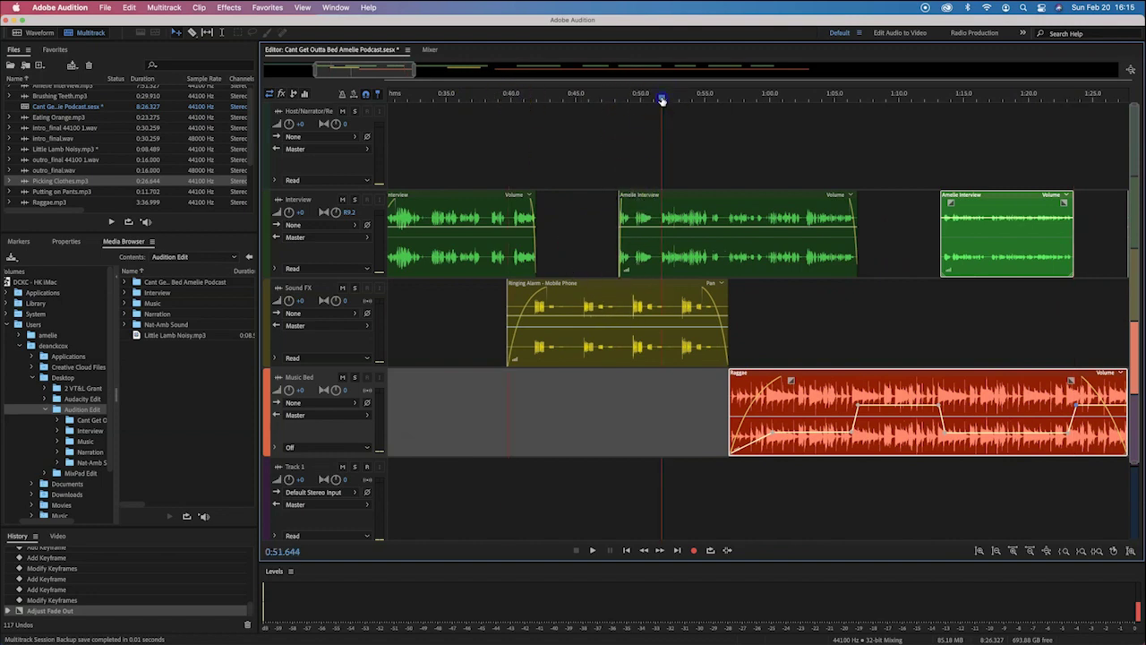
key(space)
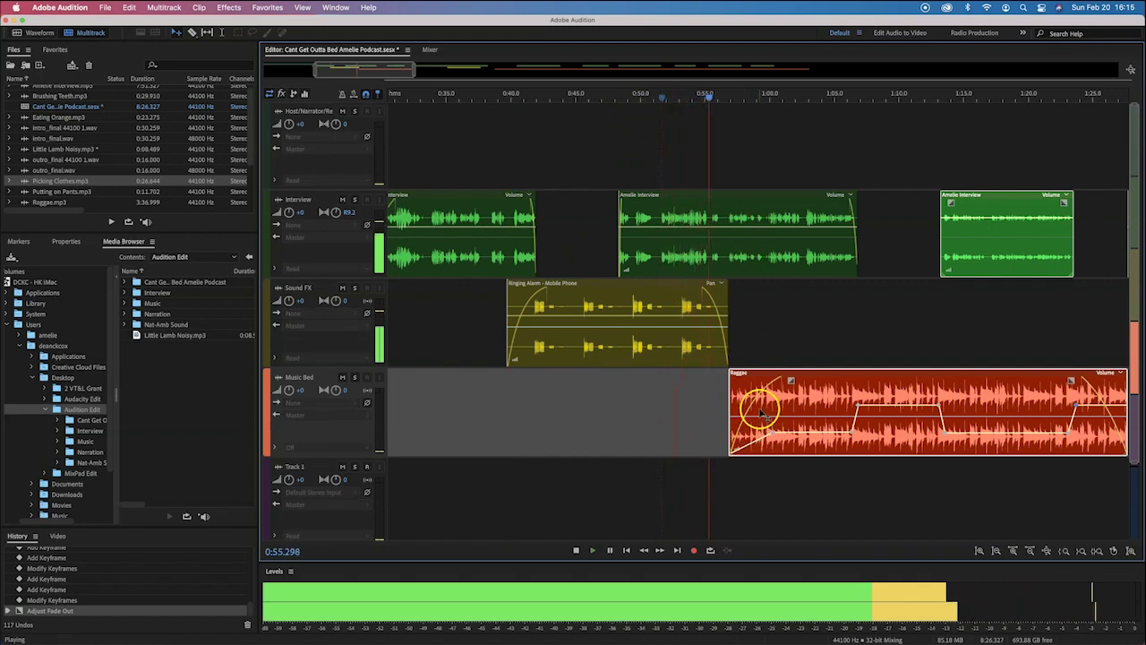
scroll(671, 417, right, 3)
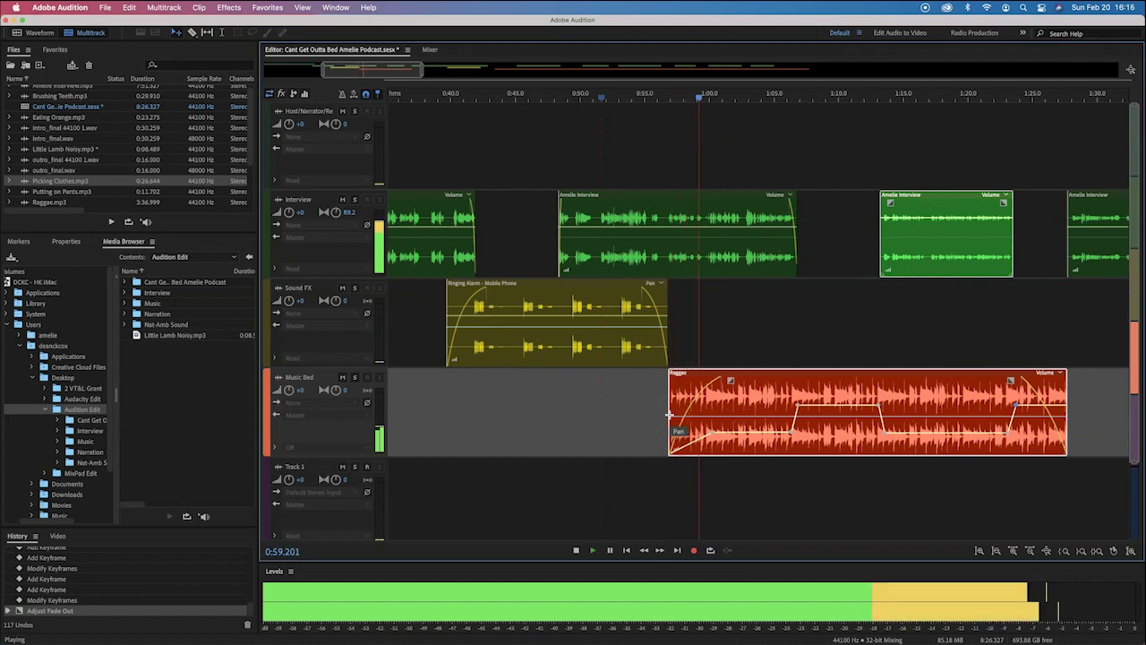
scroll(669, 415, right, 3)
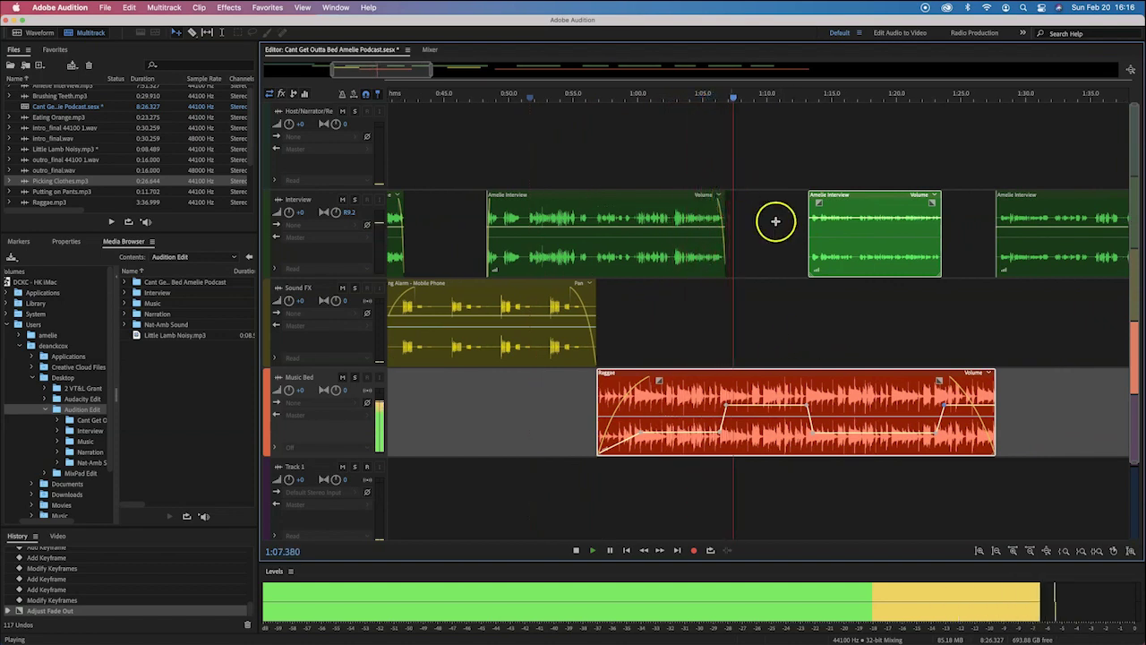
scroll(775, 220, right, 3)
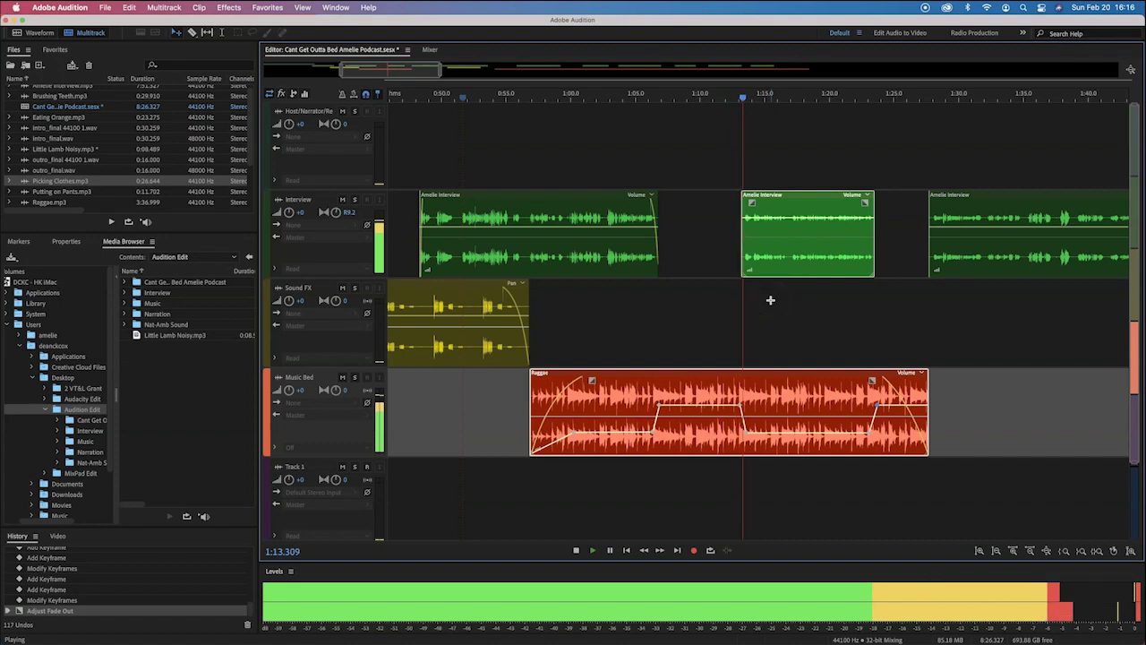
scroll(770, 300, right, 3)
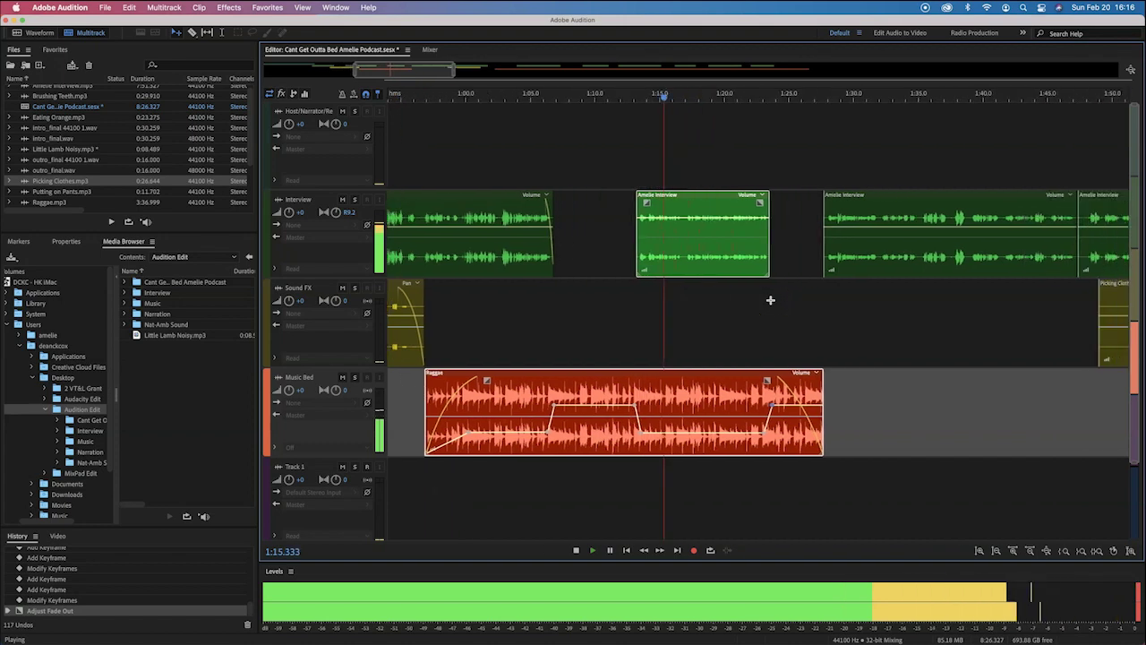
scroll(771, 300, right, 2)
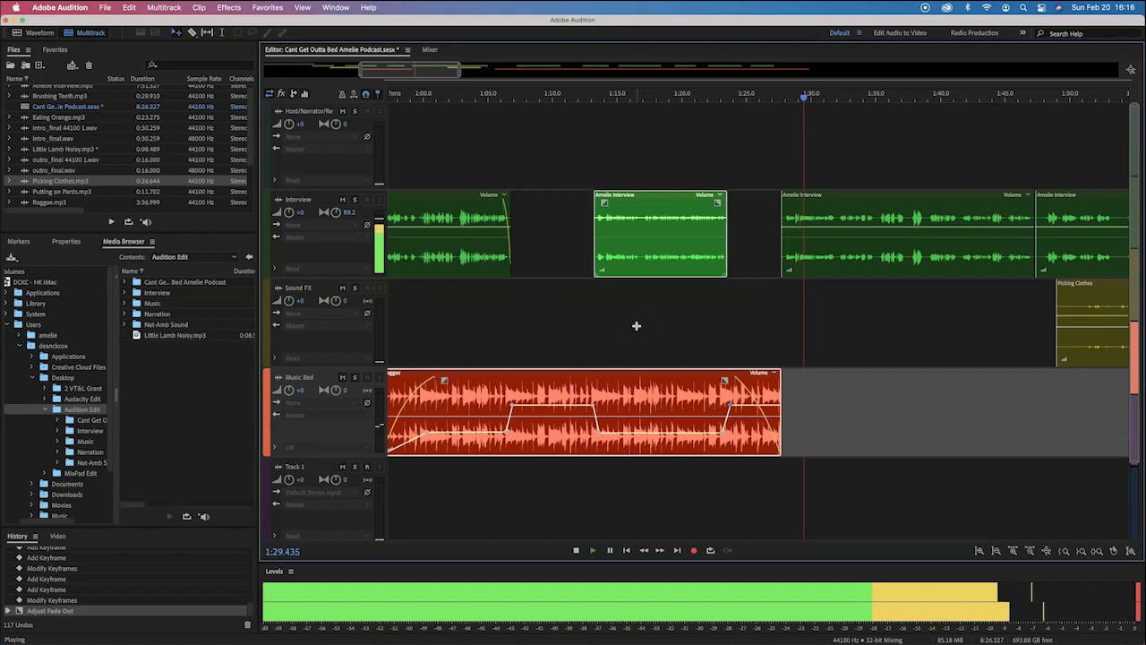
Add short fades at the start and end of the Amelie Interview clip between about 1:13 and 1:23.
key(space)
key(equal)
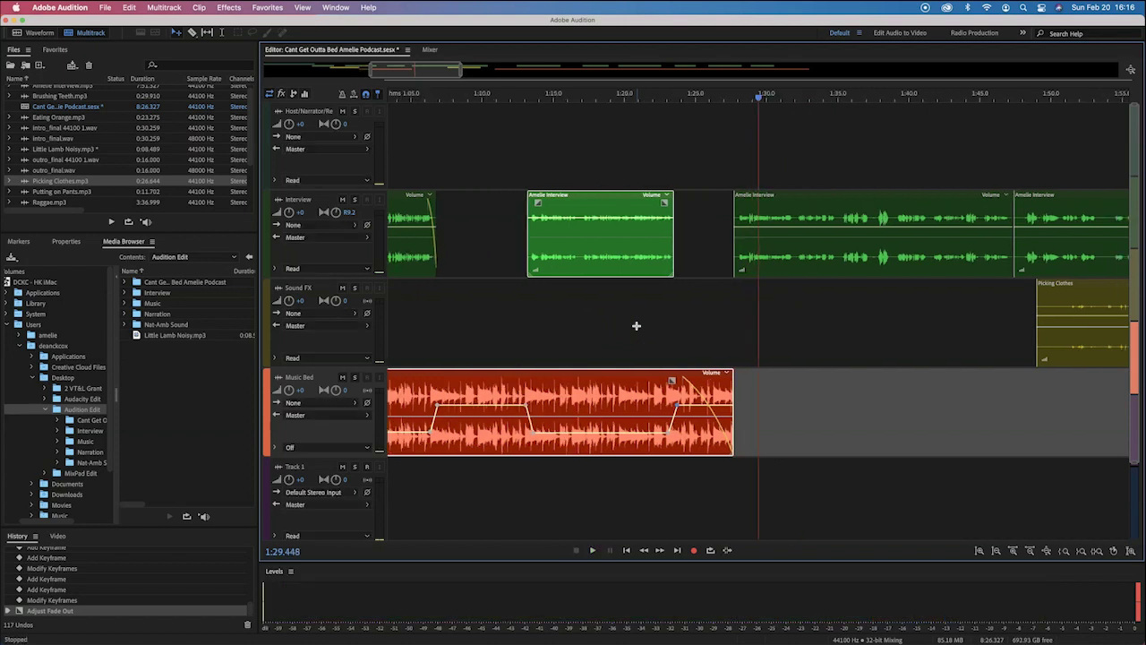
scroll(500, 206, left, 3)
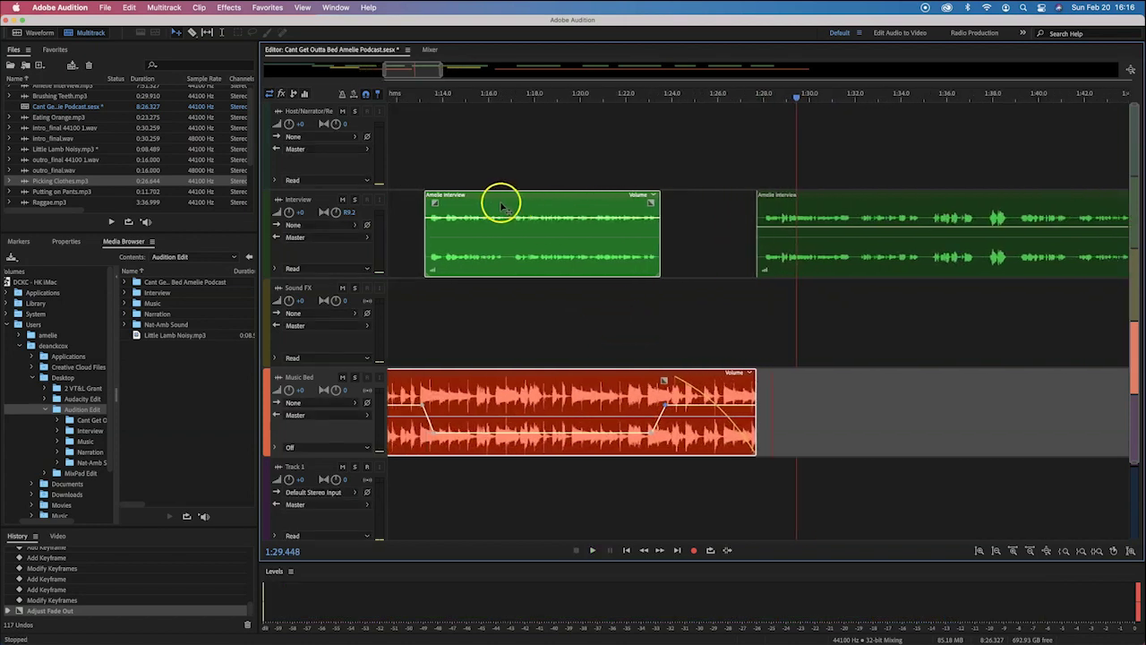
drag(444, 204, 454, 203)
drag(659, 202, 662, 204)
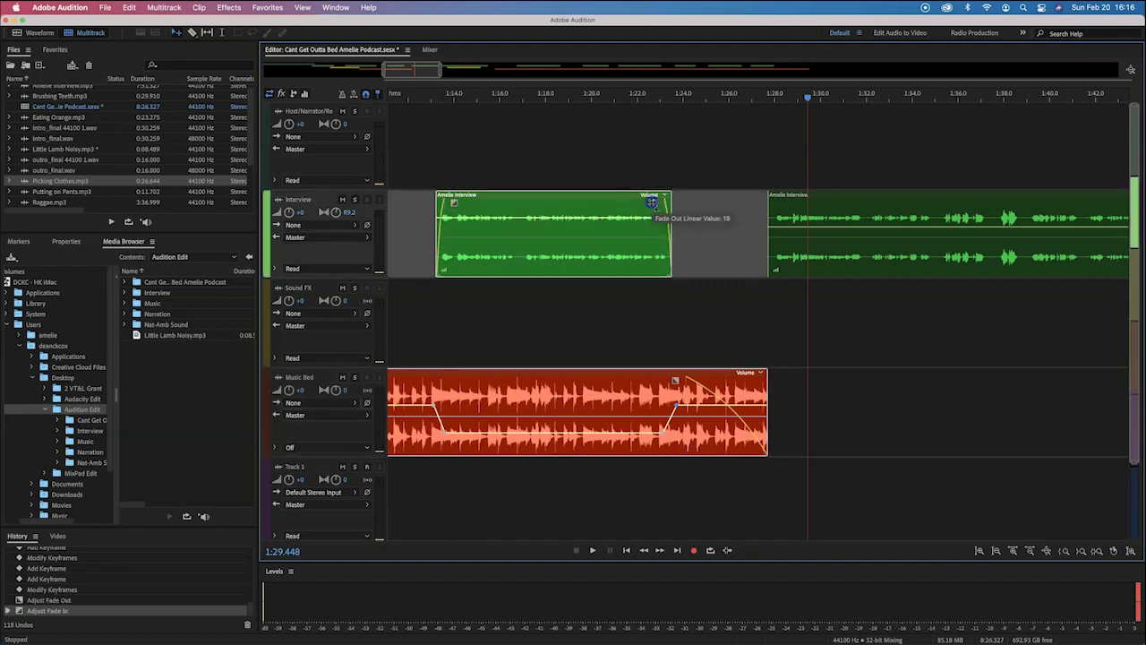
Add a fade-in to the Amelie Interview clip starting near 1:28, and play the transition from the Raggae music.
click(784, 213)
drag(780, 204, 804, 203)
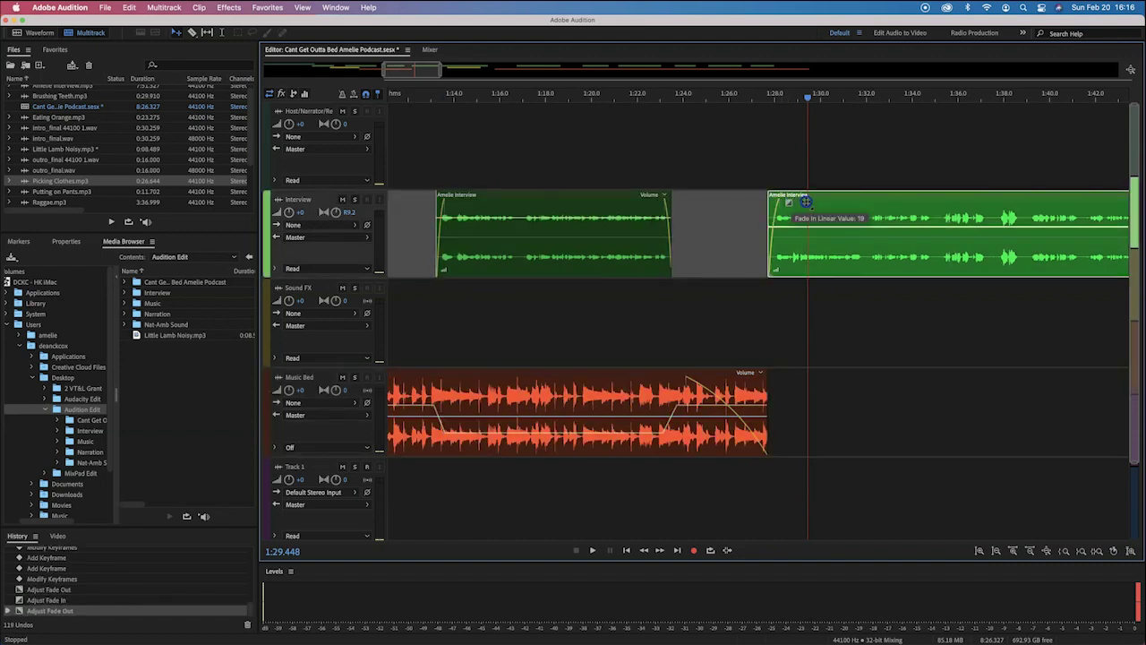
click(749, 102)
key(space)
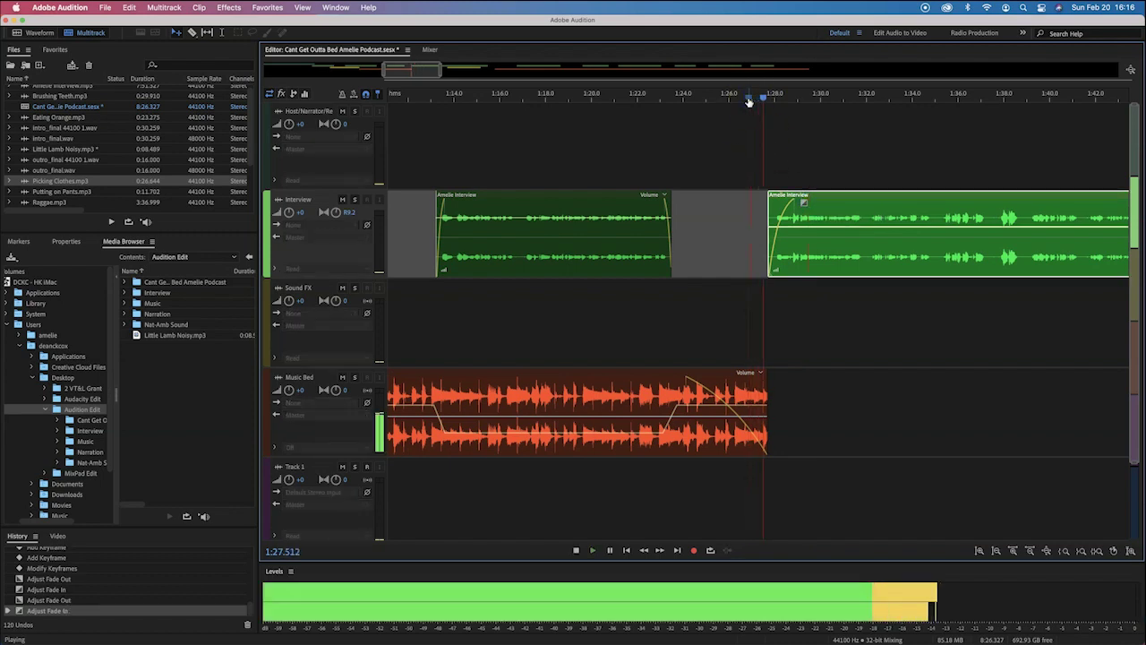
key(space)
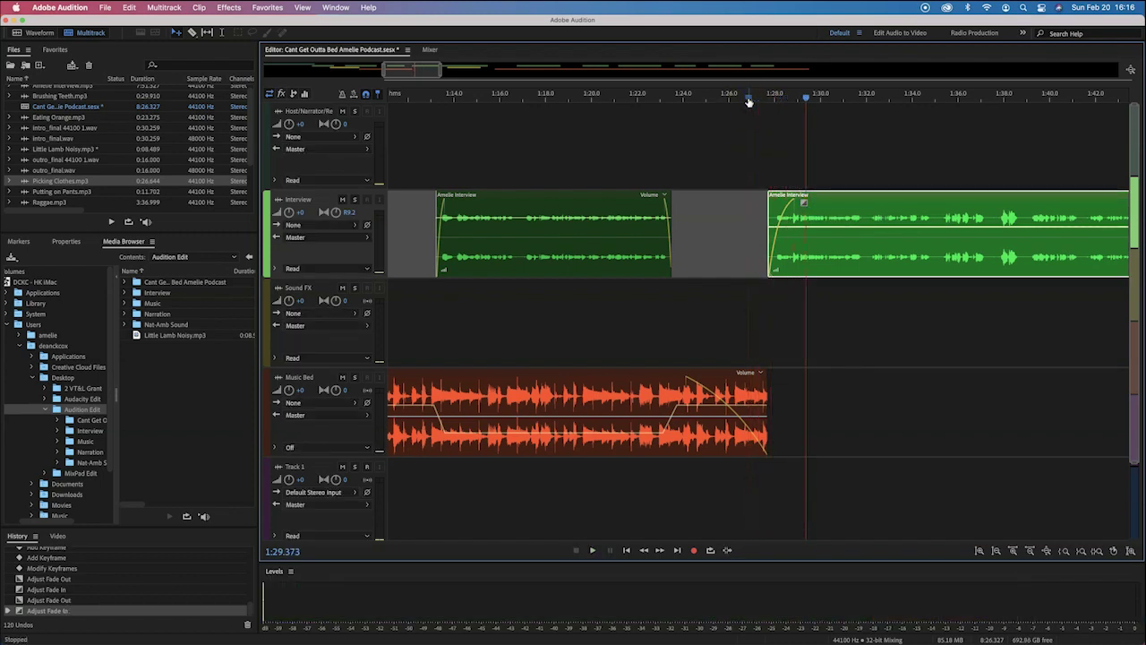
Check the script's remaining cues in Word, and place outro_final.wav on the Host/Narrator track past the end of the last Raggae clip.
scroll(750, 101, down, 5)
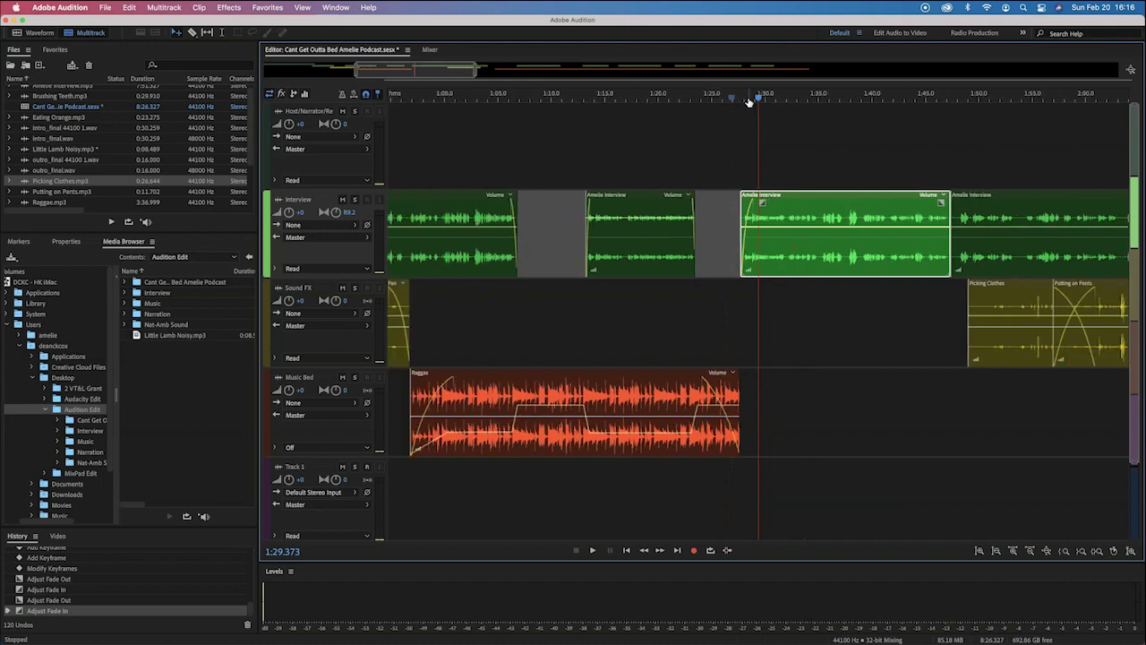
scroll(749, 102, down, 5)
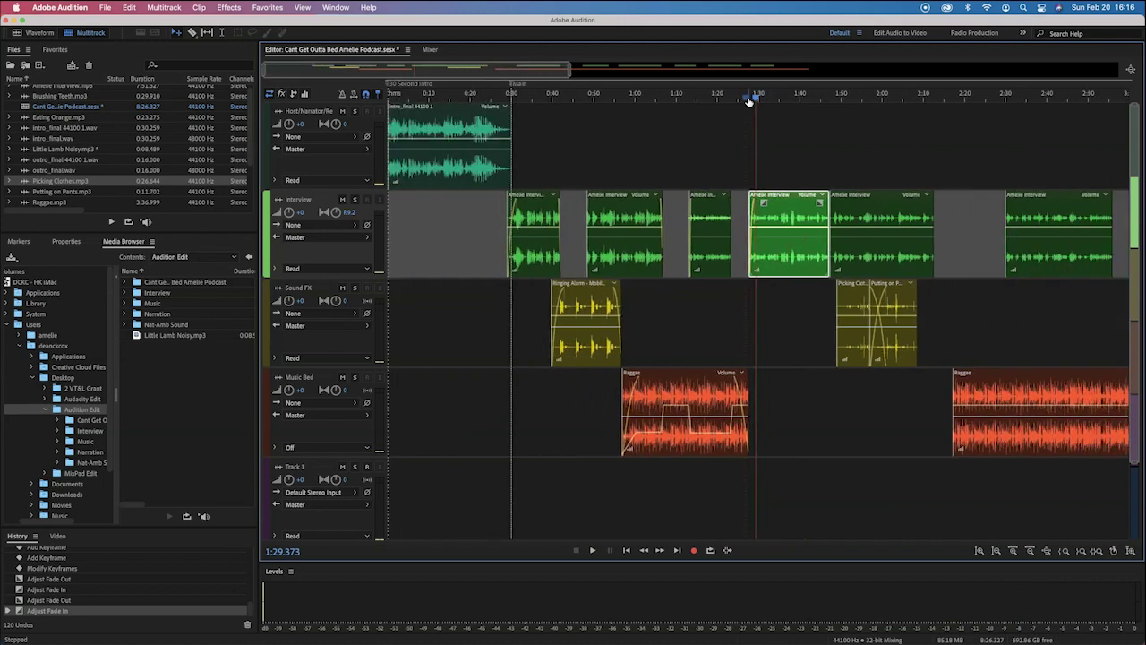
scroll(749, 102, down, 4)
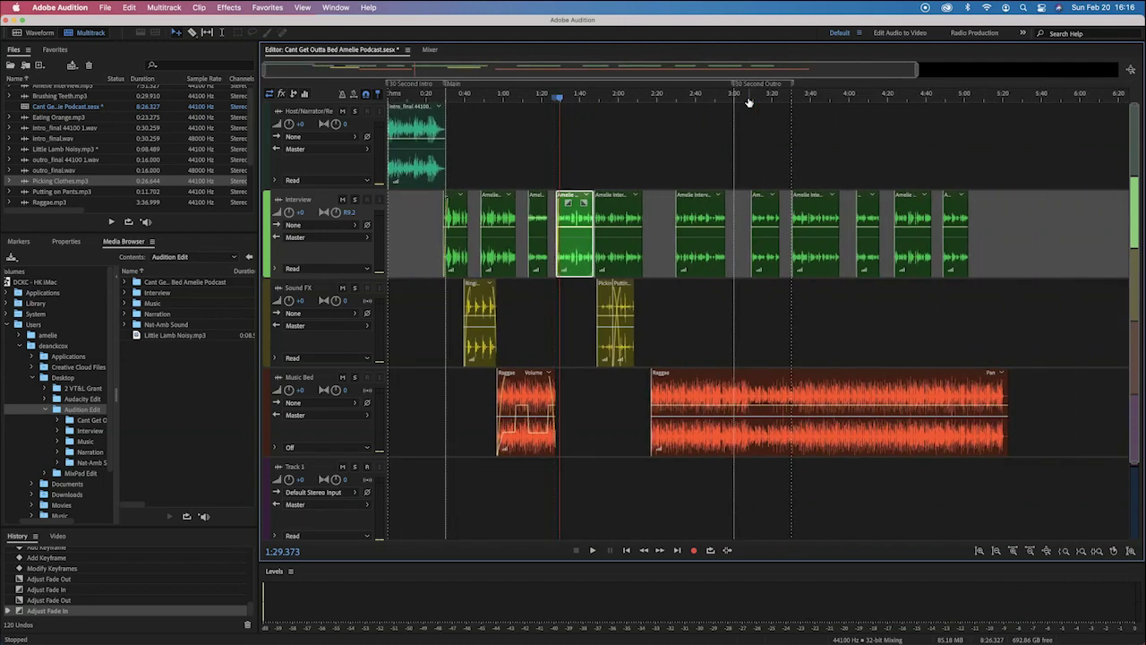
click(756, 413)
key(super+Tab)
click(664, 283)
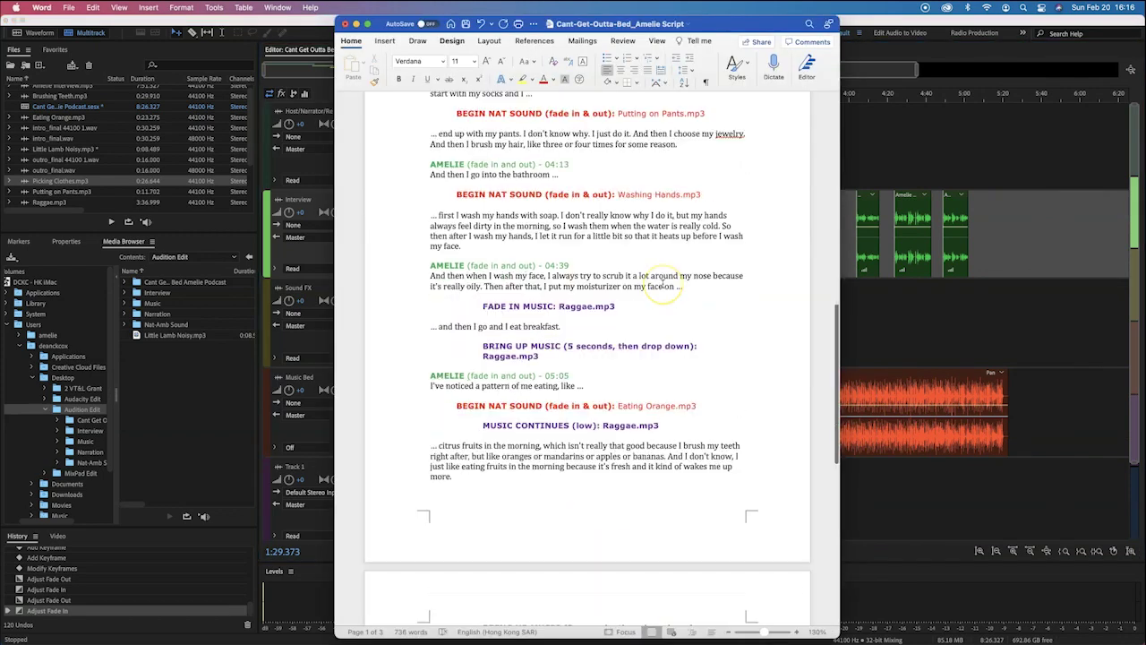
scroll(663, 283, down, 10)
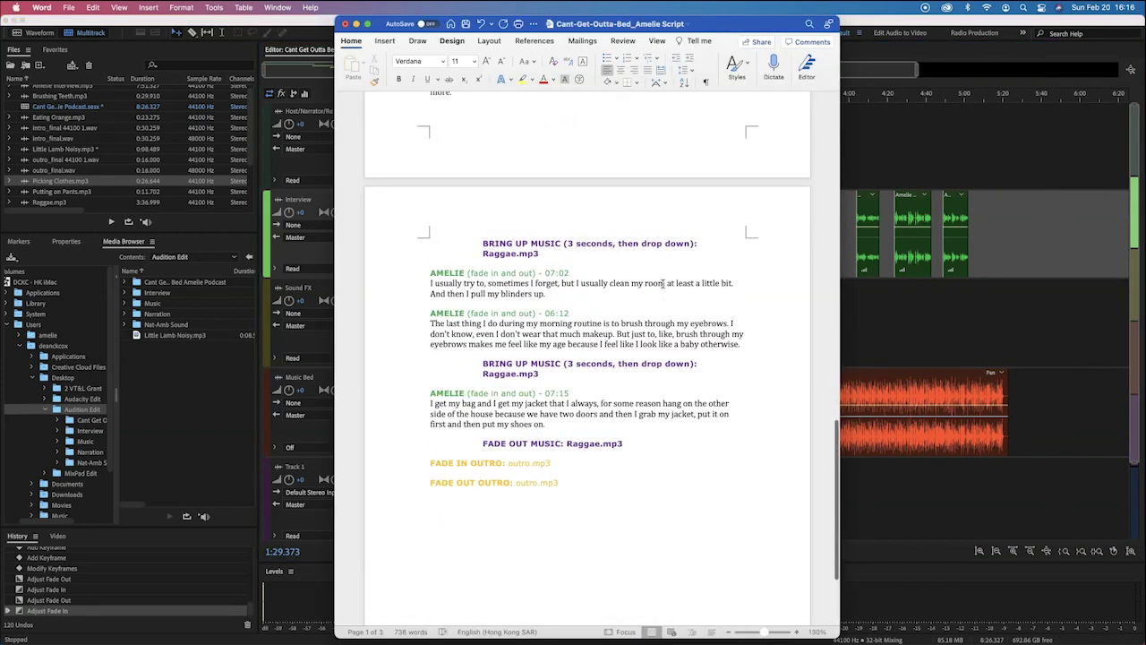
scroll(663, 283, up, 20)
key(super+Tab)
click(571, 113)
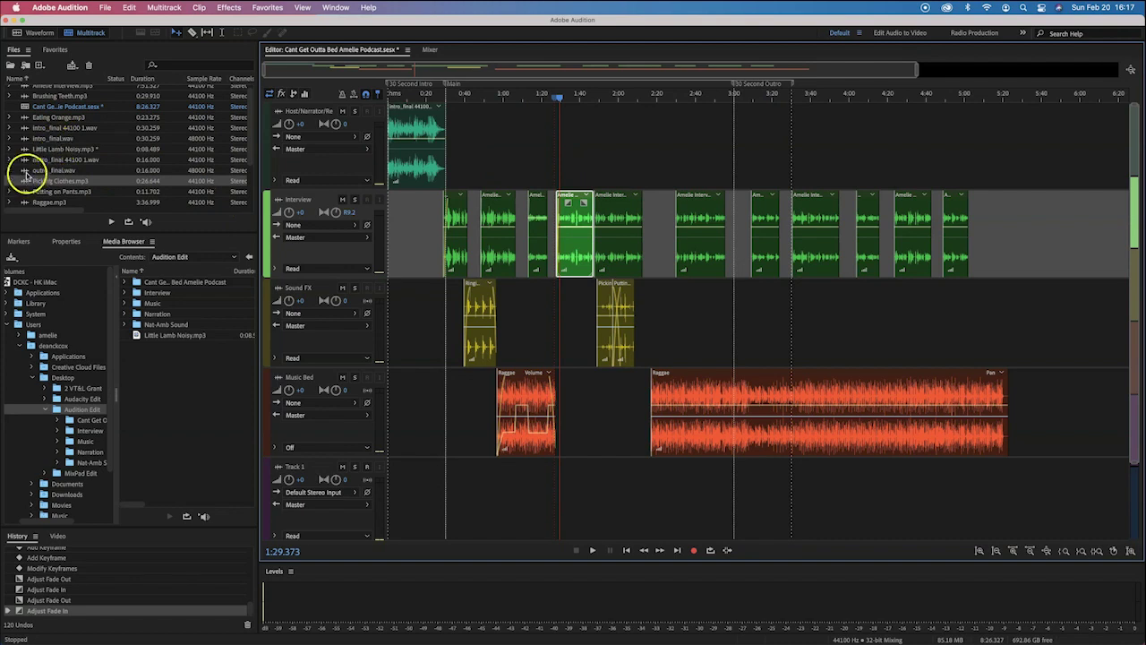
drag(24, 172, 1044, 141)
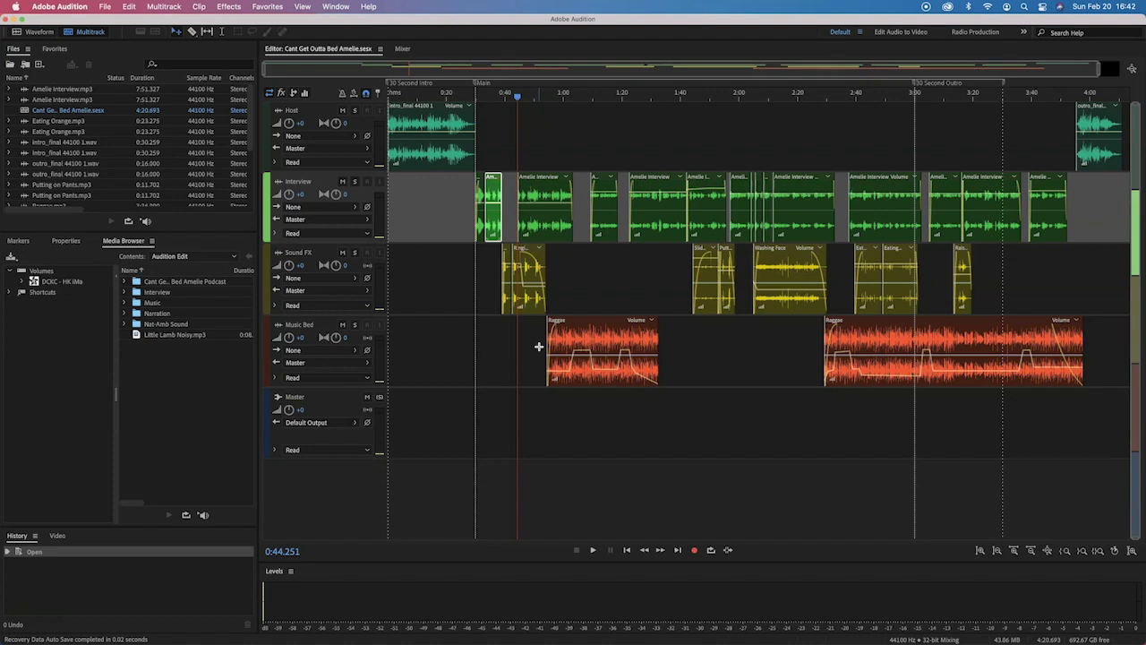
In the Cant Get Outta Bed Amelie.sesx session, widen the editor and enlarge the Host, Interview, Sound FX and Music Bed tracks.
click(564, 325)
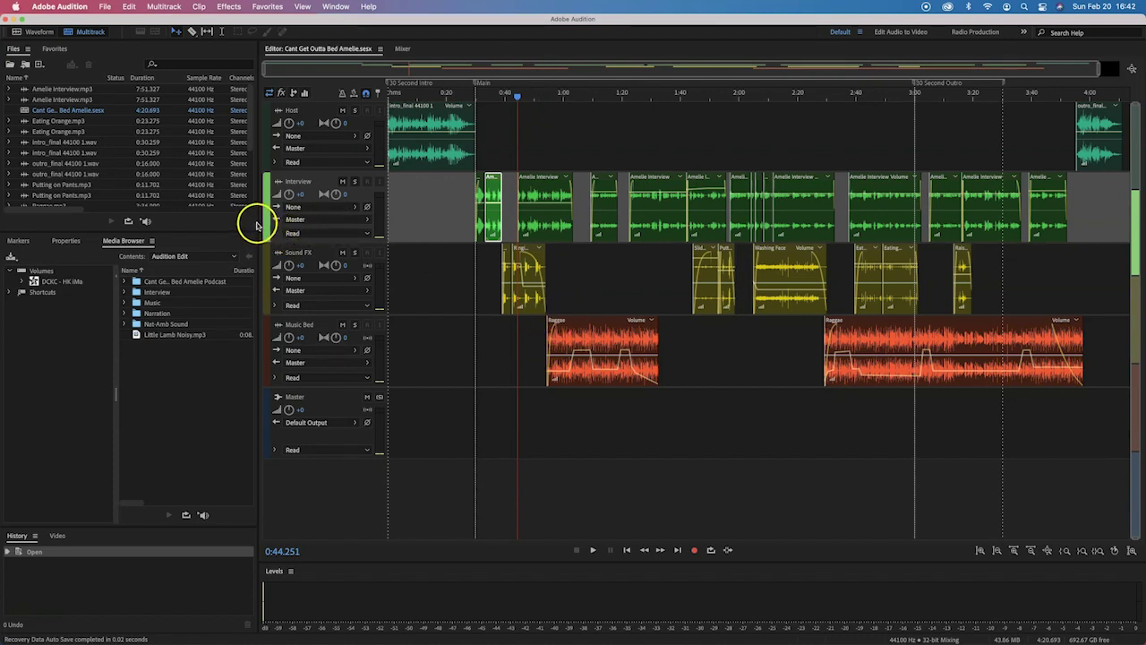
drag(257, 221, 124, 221)
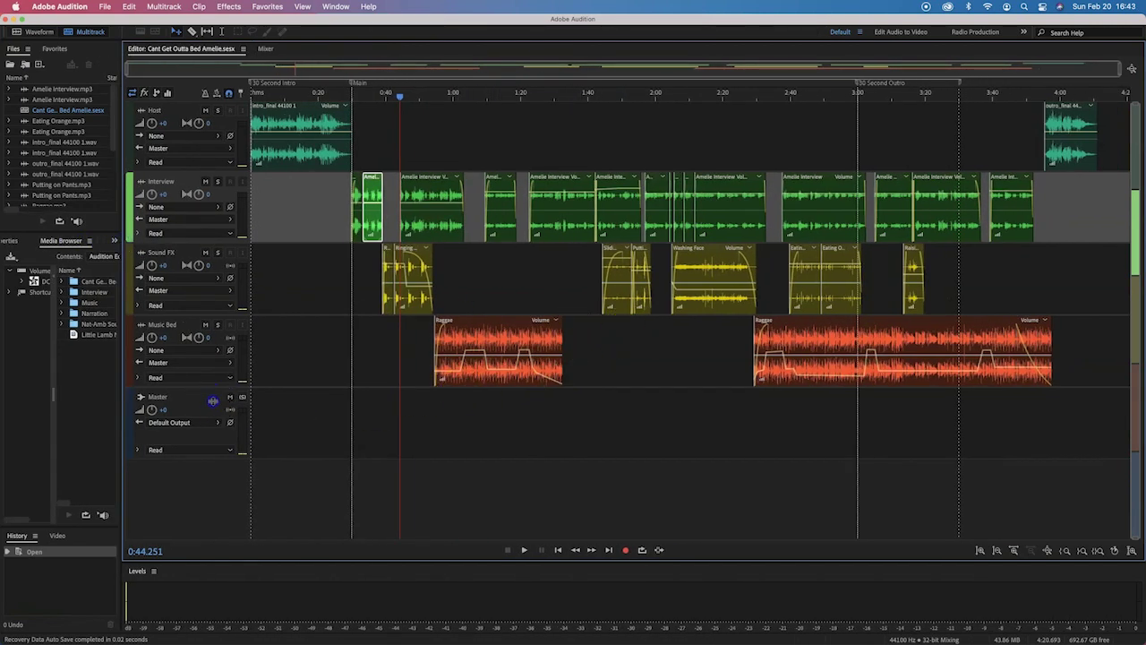
drag(212, 400, 214, 454)
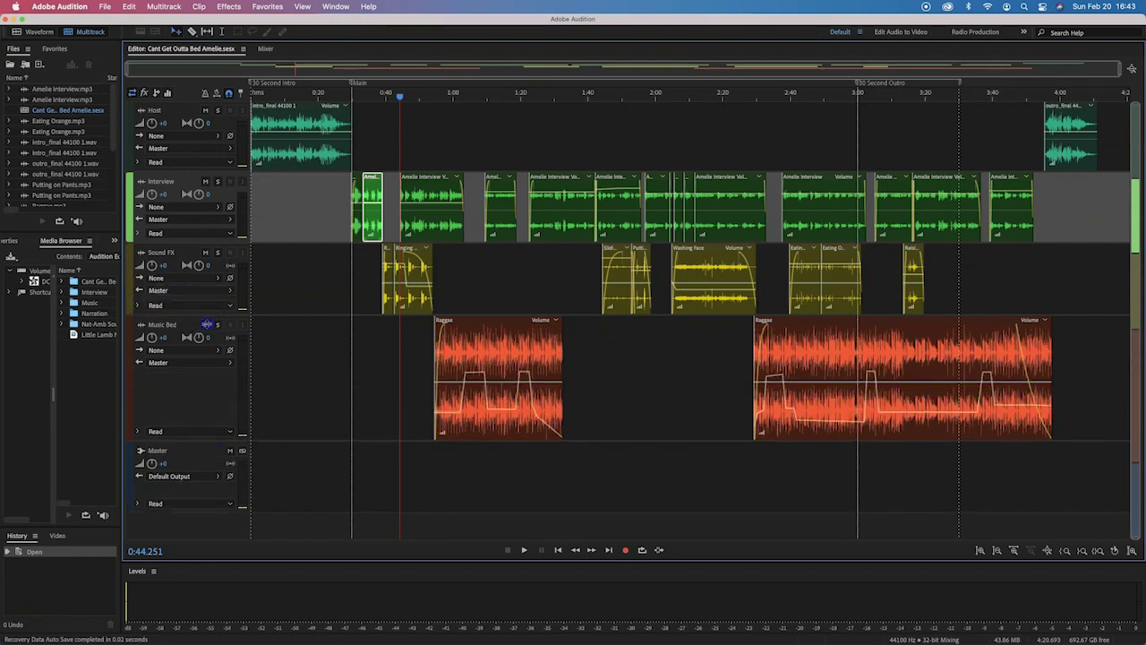
drag(207, 324, 208, 362)
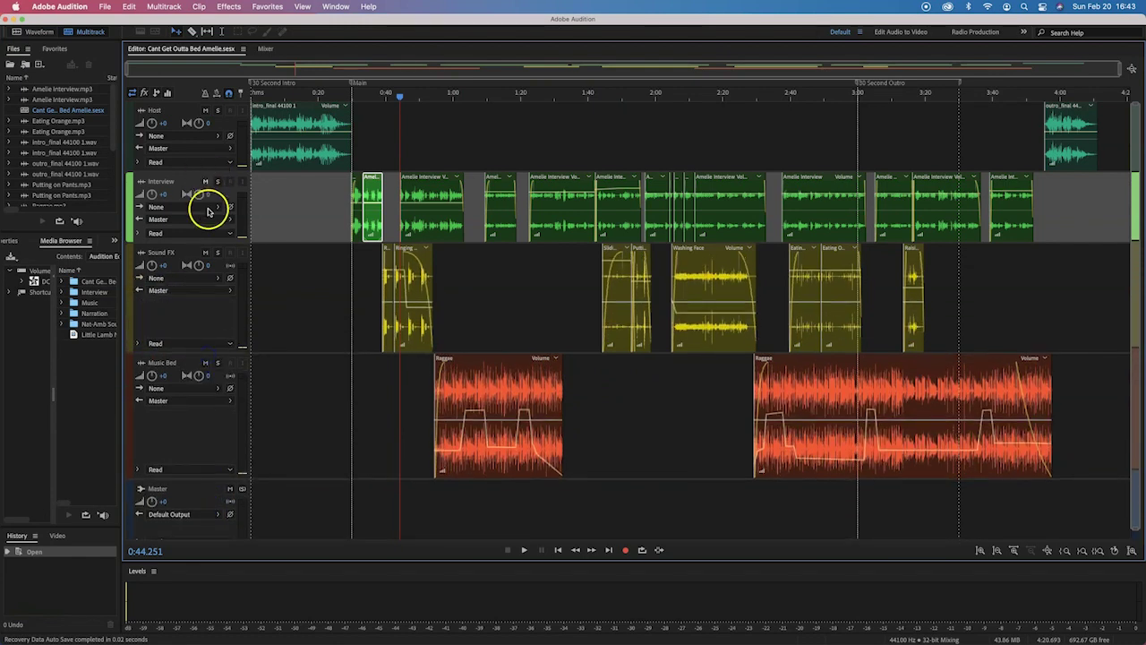
drag(215, 243, 220, 282)
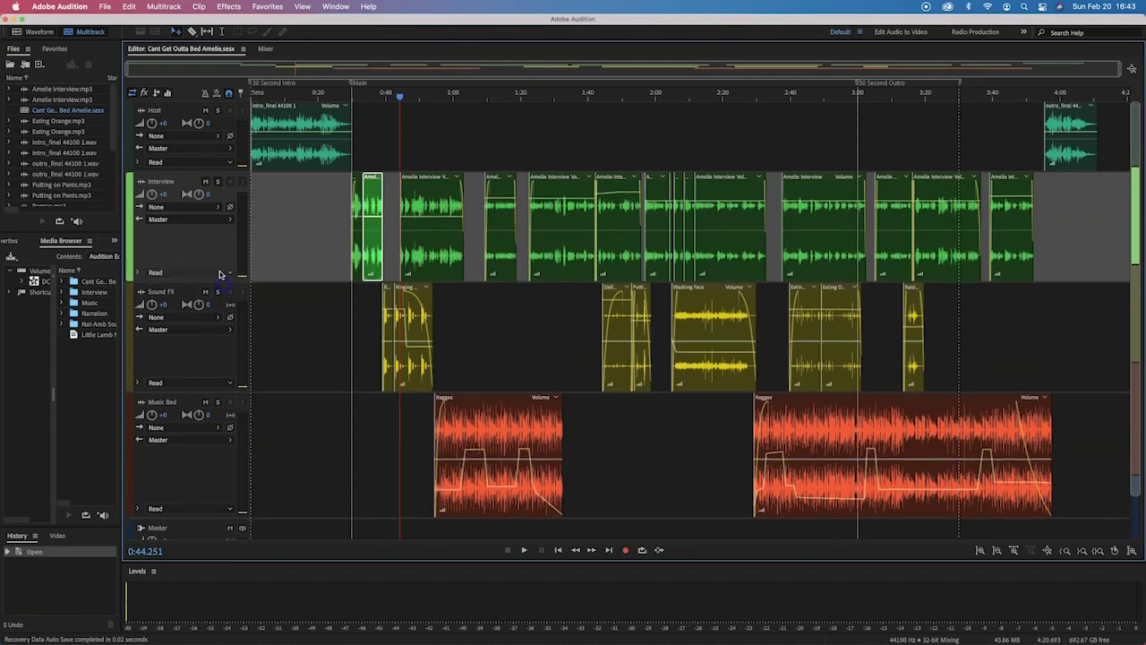
drag(230, 171, 229, 200)
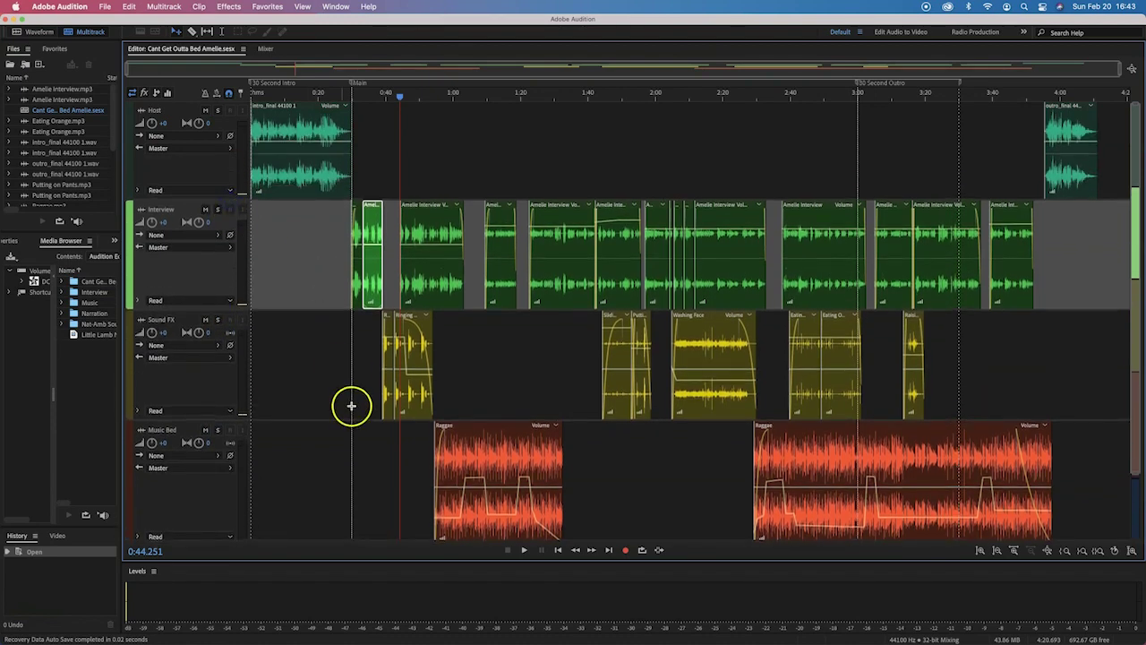
mouse_move(572, 577)
mouse_down()
mouse_move(573, 589)
mouse_move(575, 571)
mouse_up()
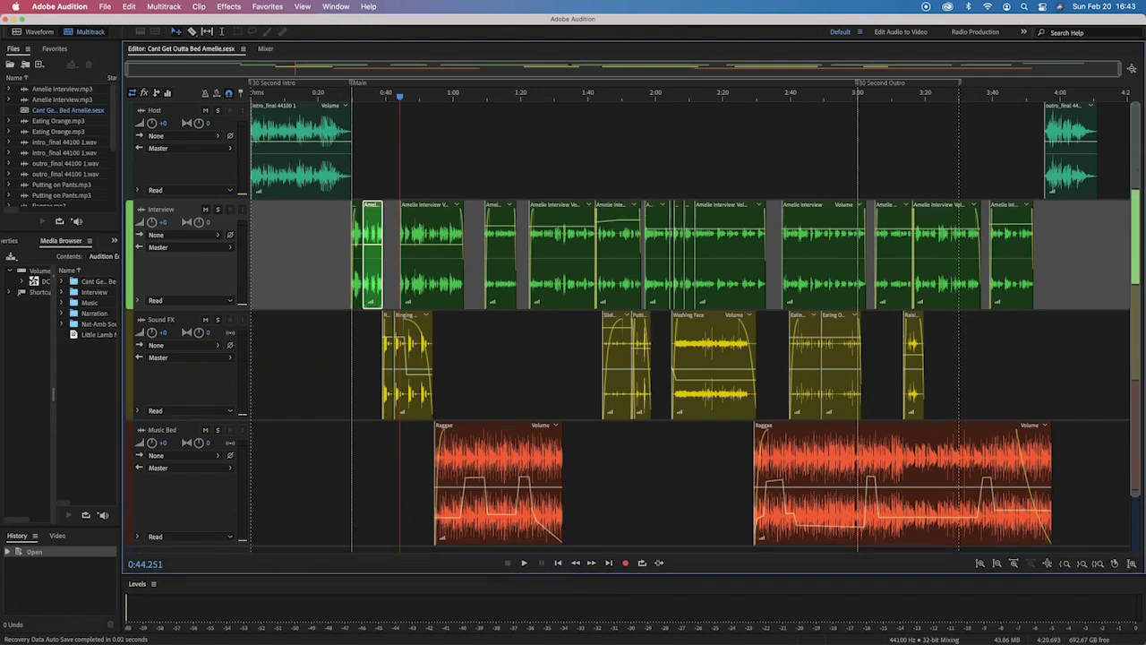
Play the whole podcast session from 0:00 through the end of the outro to check the mix.
click(532, 165)
key(equal)
key(equal)
key(equal)
key(equal)
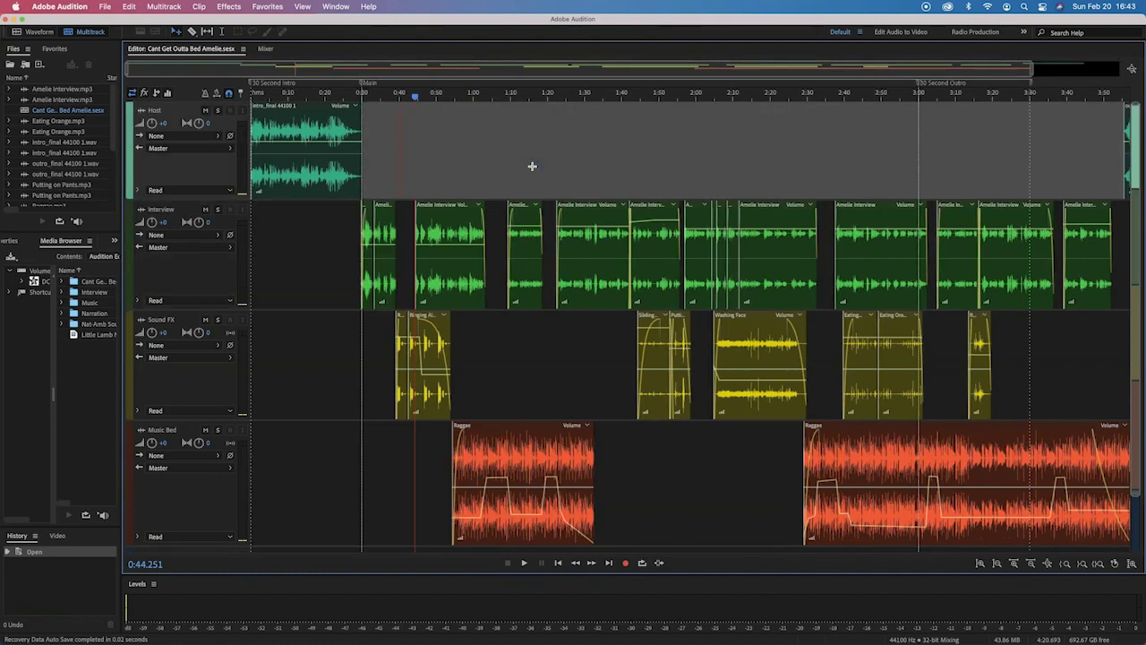
key(equal)
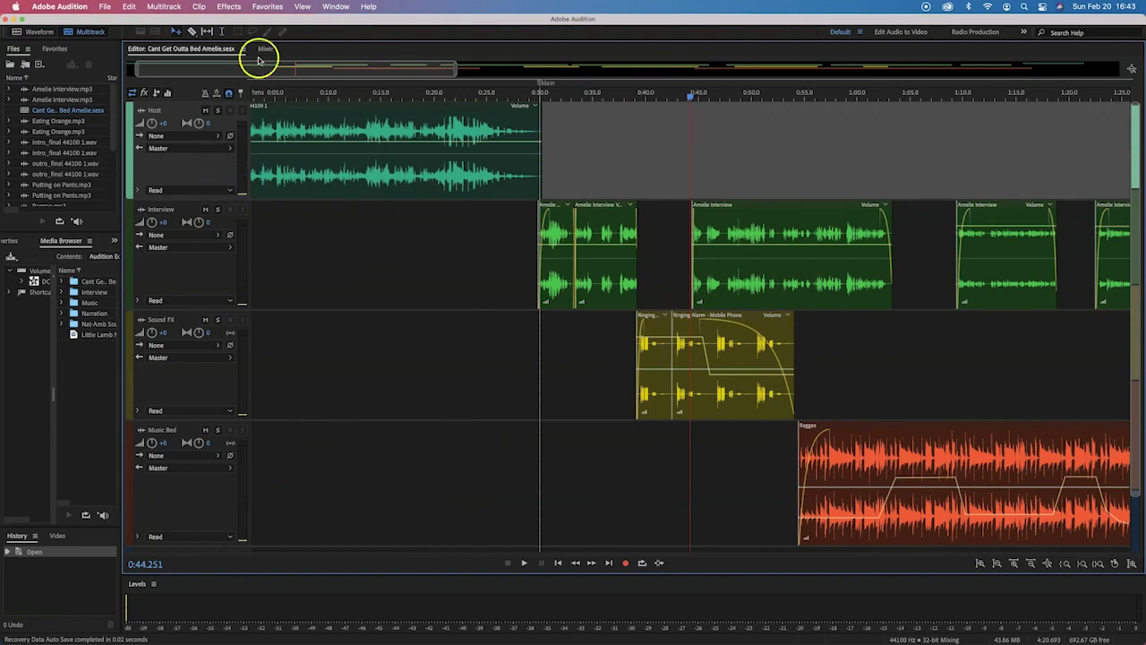
scroll(277, 74, left, 2)
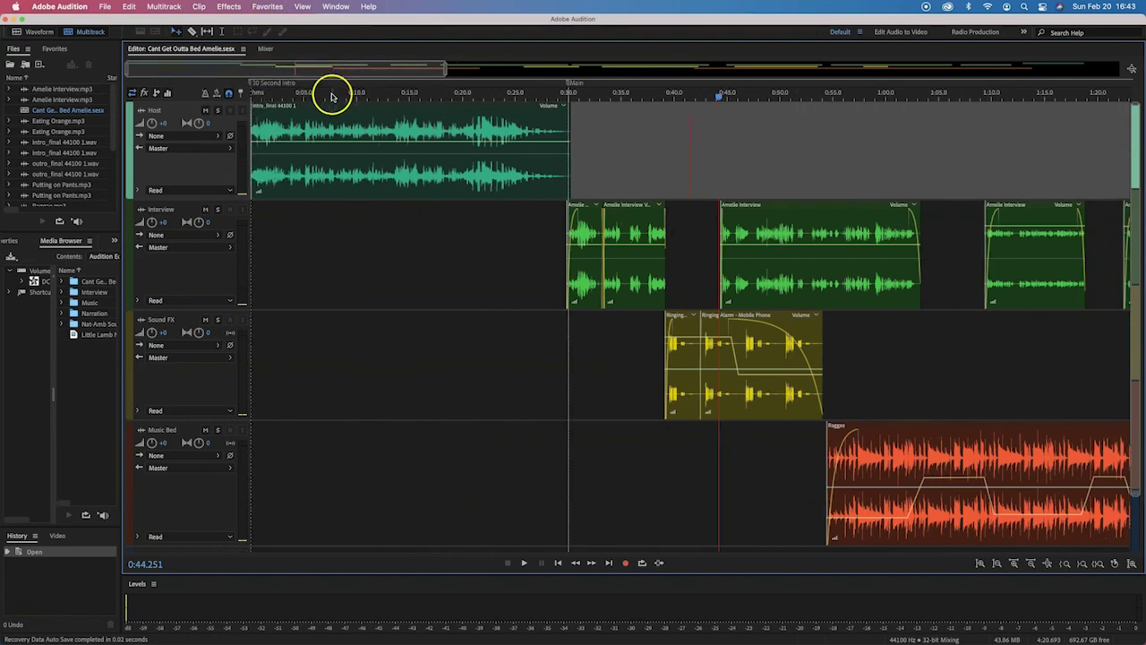
click(256, 93)
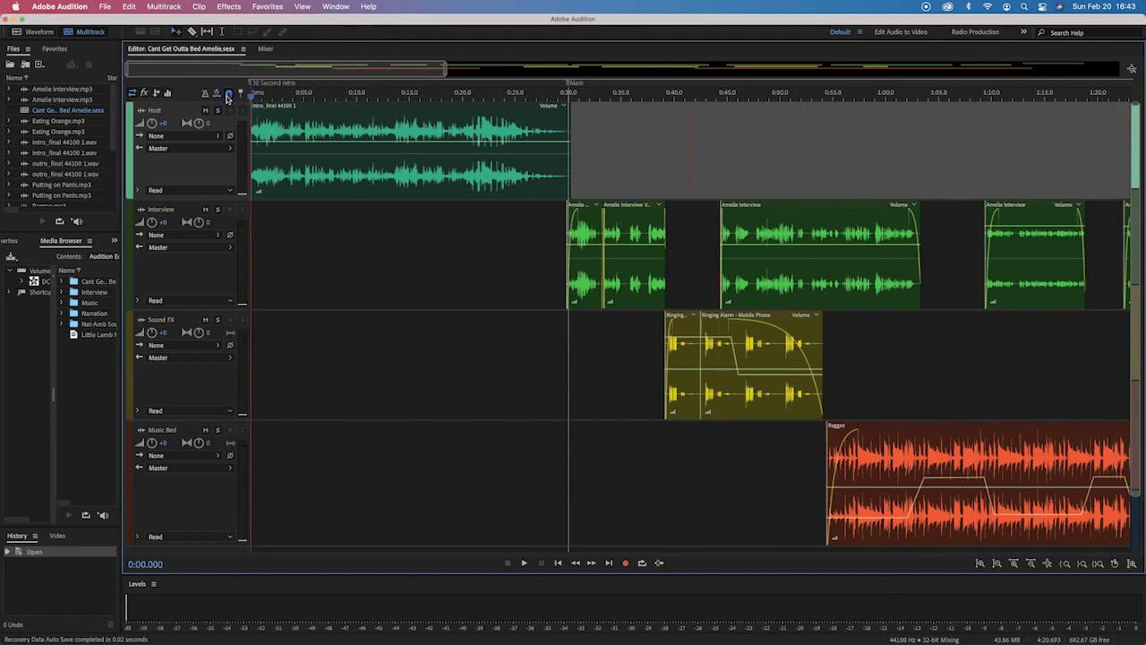
key(=)
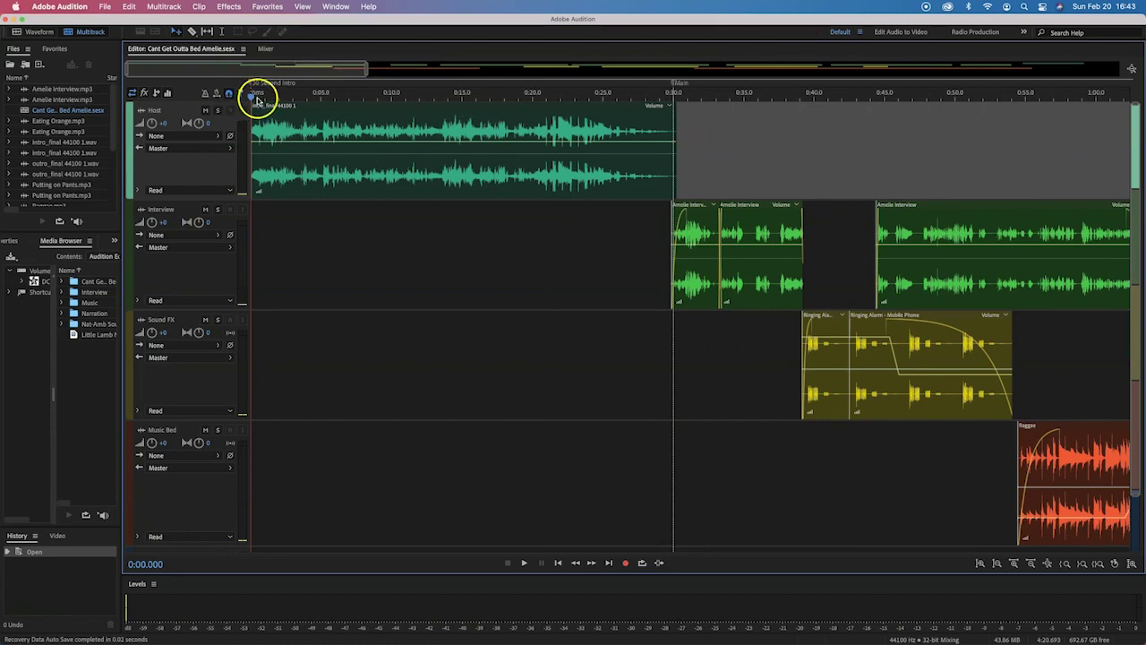
click(257, 99)
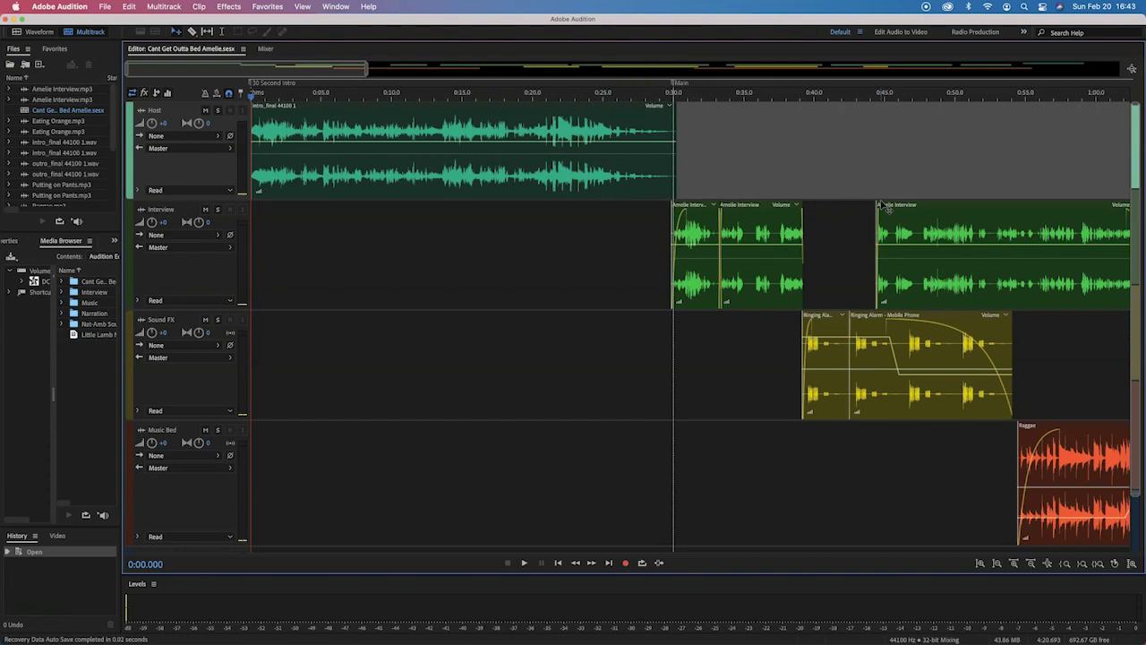
key(space)
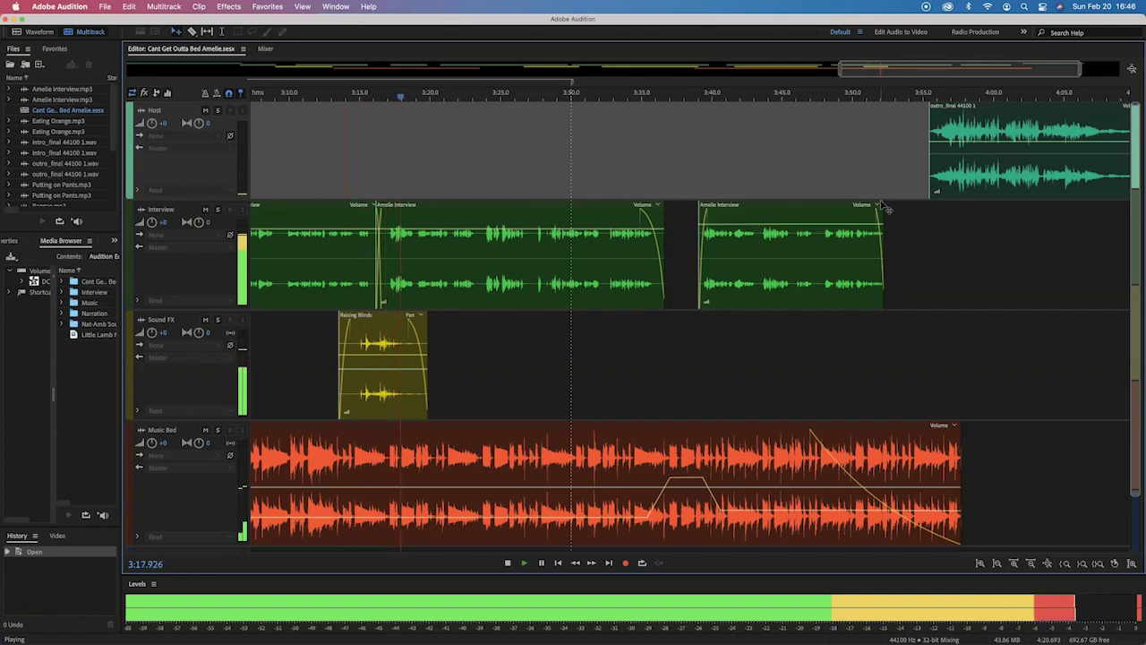
click(964, 198)
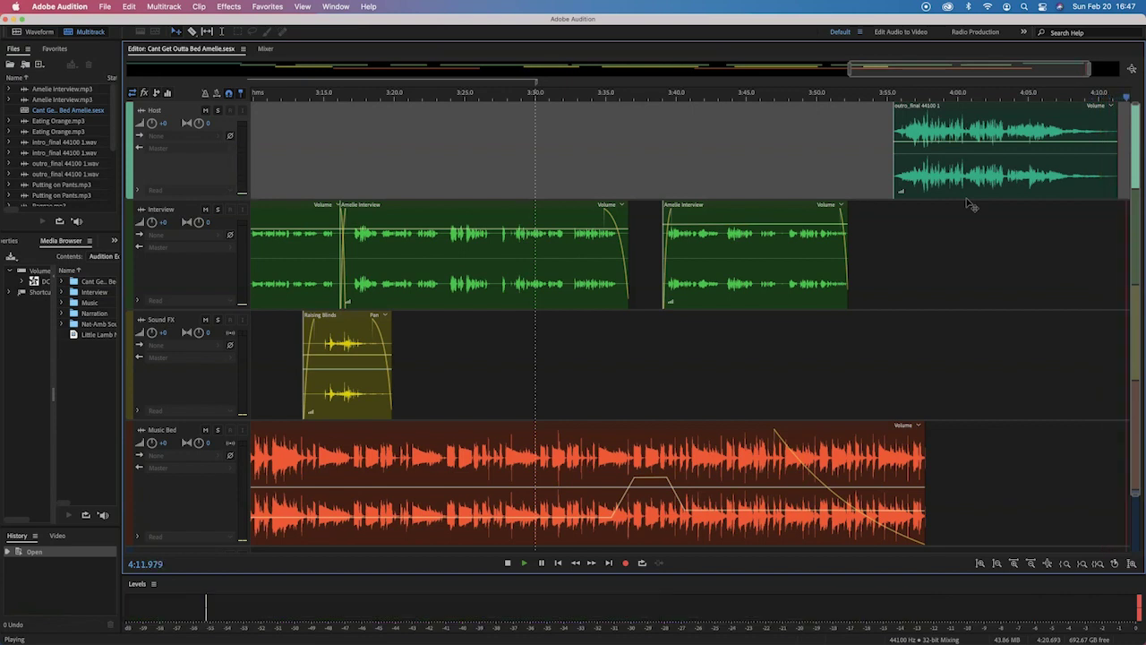
click(922, 215)
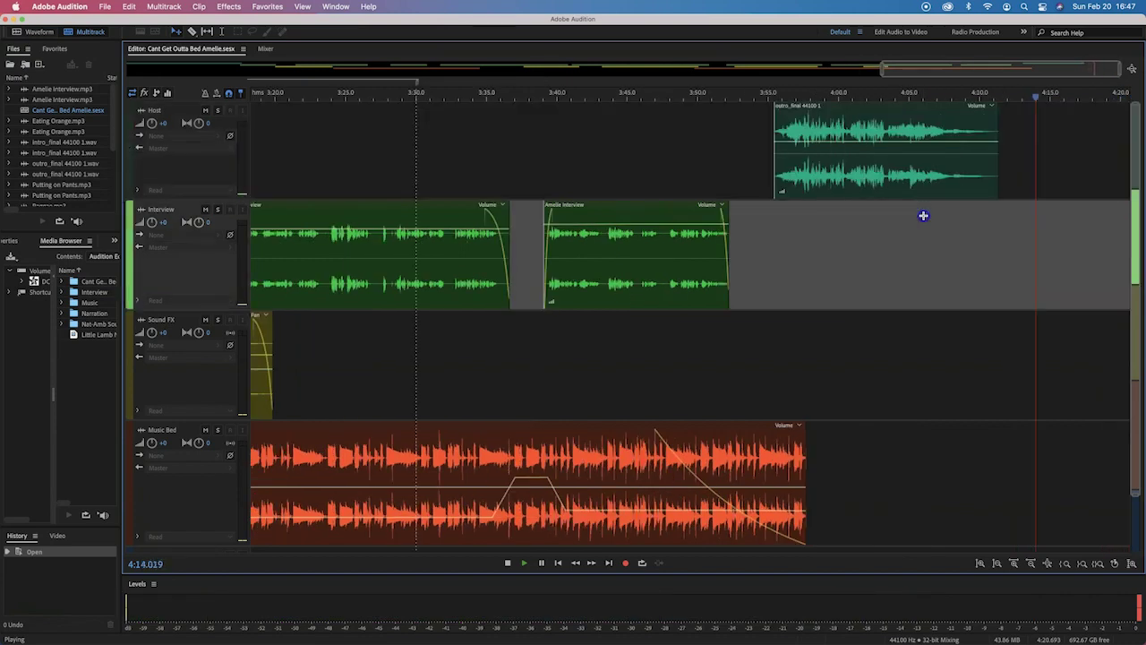
key(space)
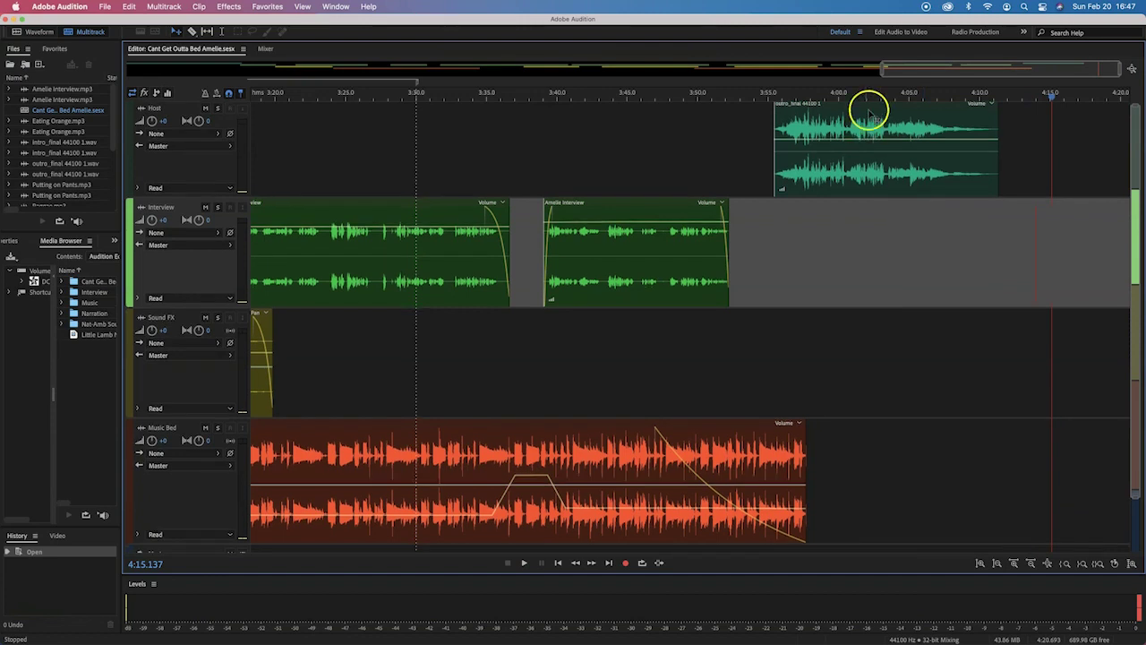
Set up a multitrack mixdown of the entire session, named Cant Get Outta Bed Amelie, in MP3 Audio format.
drag(880, 69, 113, 83)
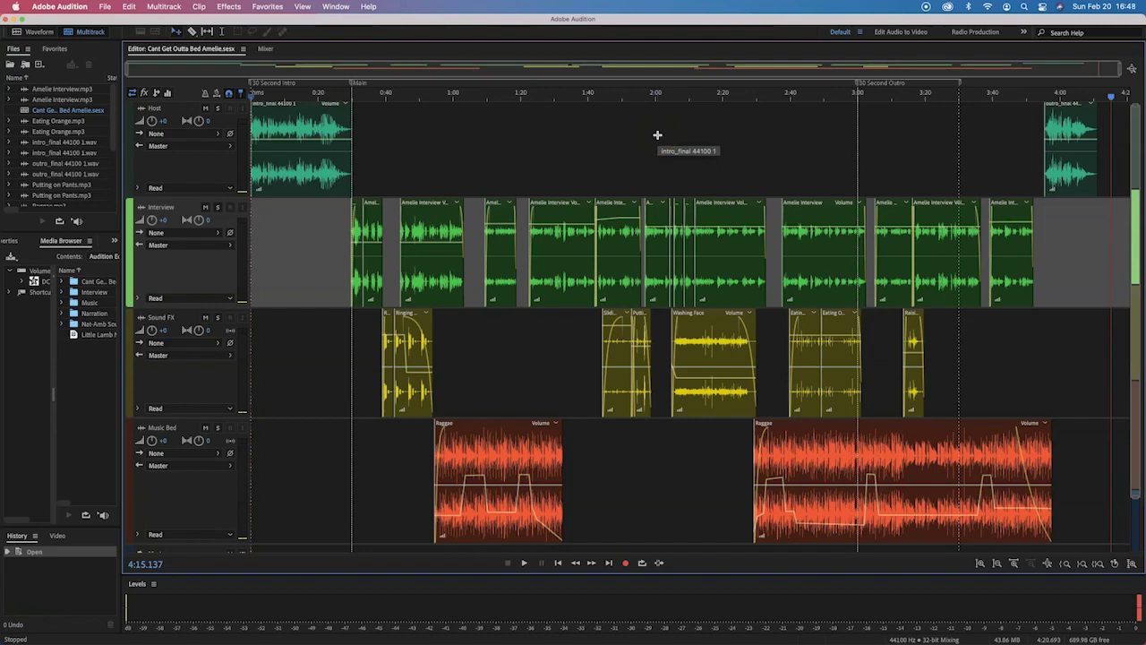
mouse_move(657, 135)
mouse_down()
mouse_move(668, 138)
mouse_move(507, 155)
mouse_up()
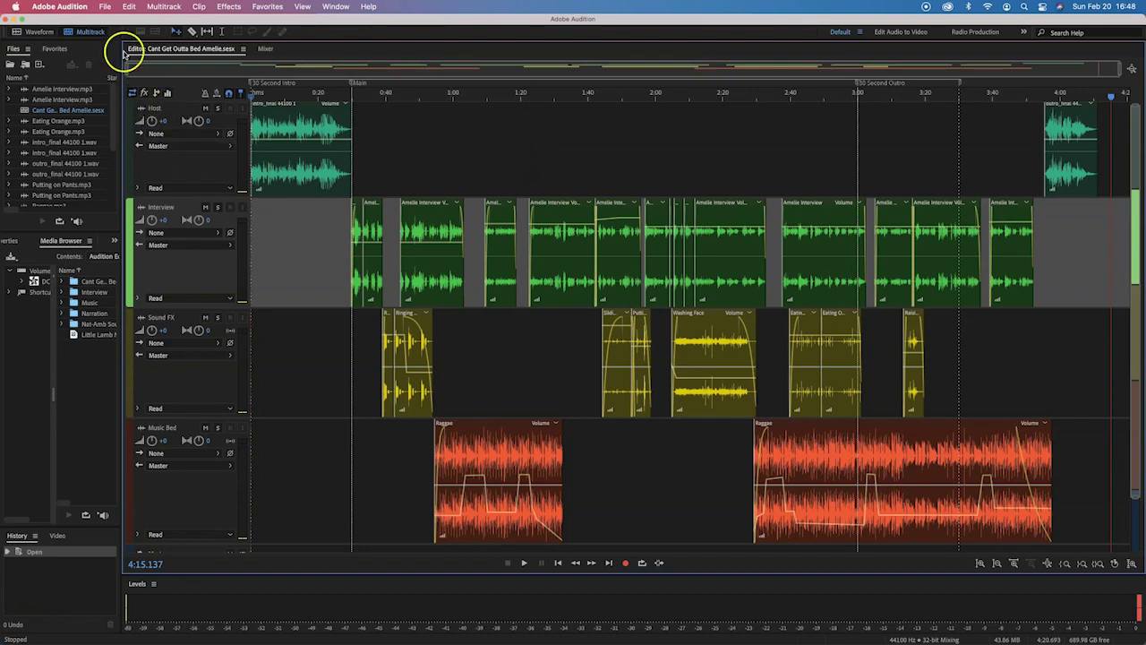
click(105, 6)
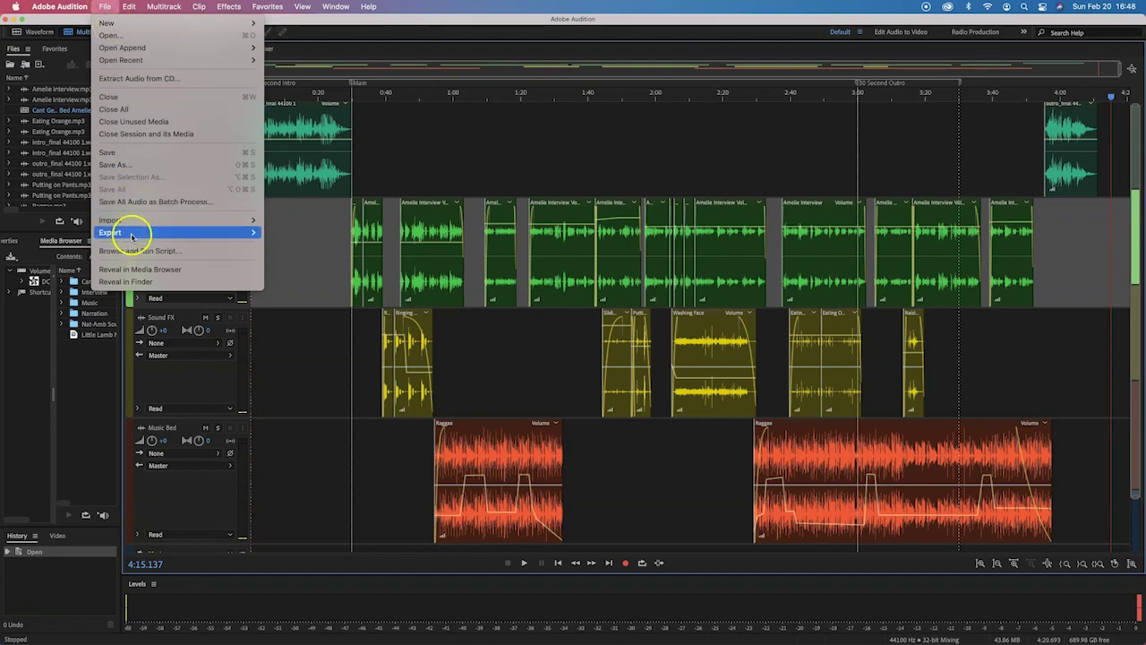
mouse_move(139, 235)
mouse_move(330, 288)
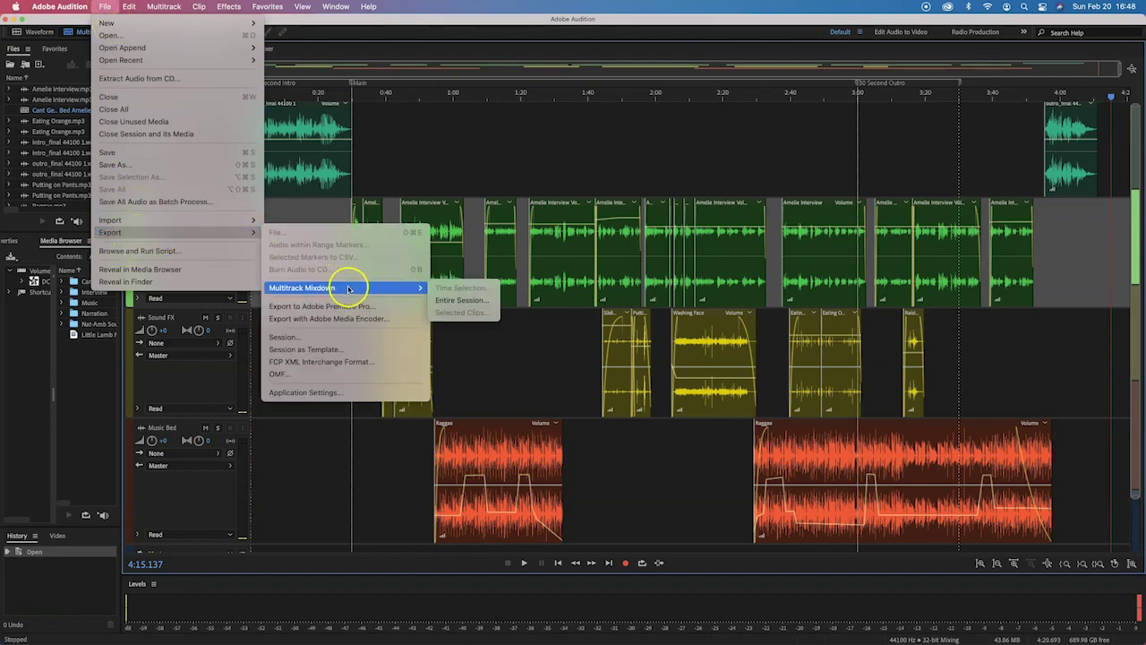
click(462, 301)
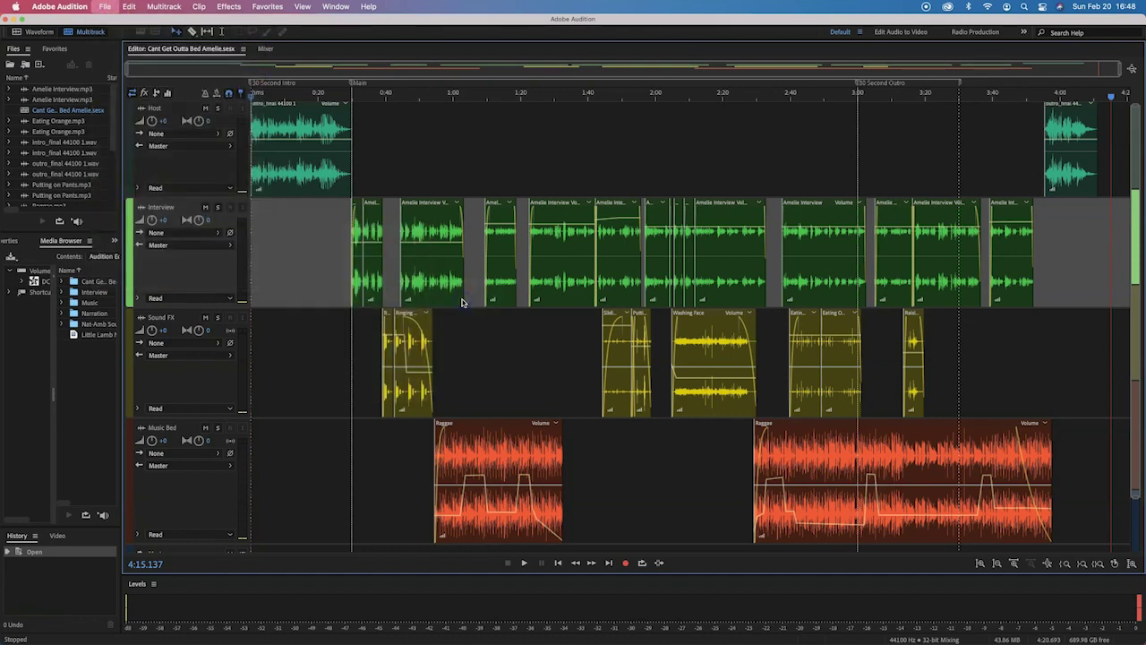
drag(647, 208, 597, 138)
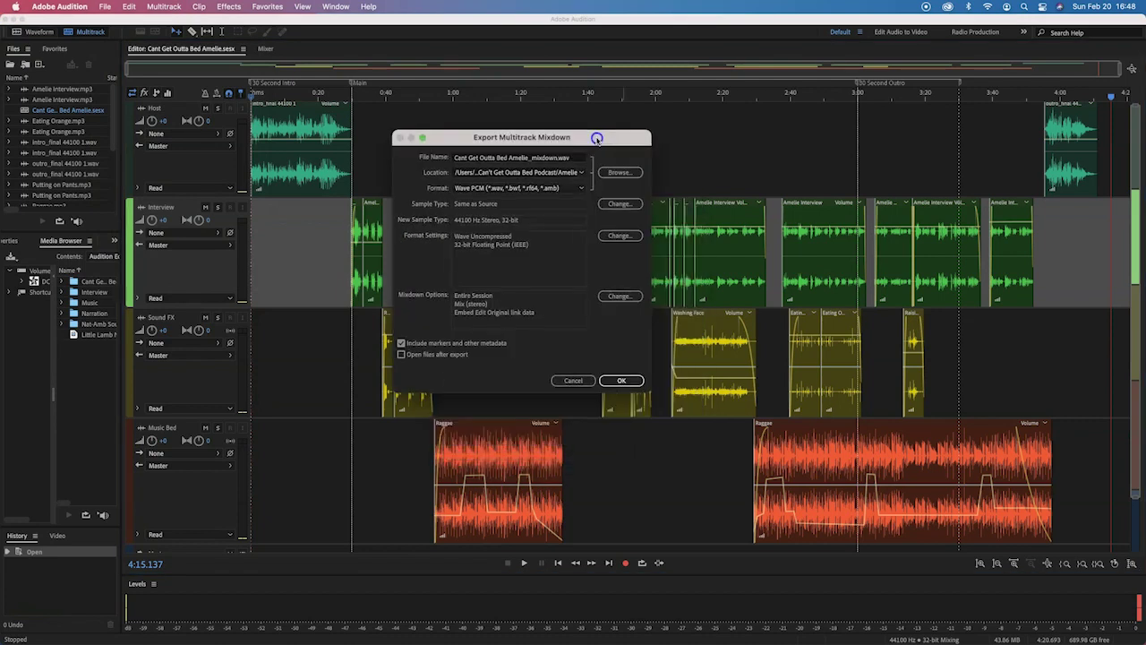
click(557, 159)
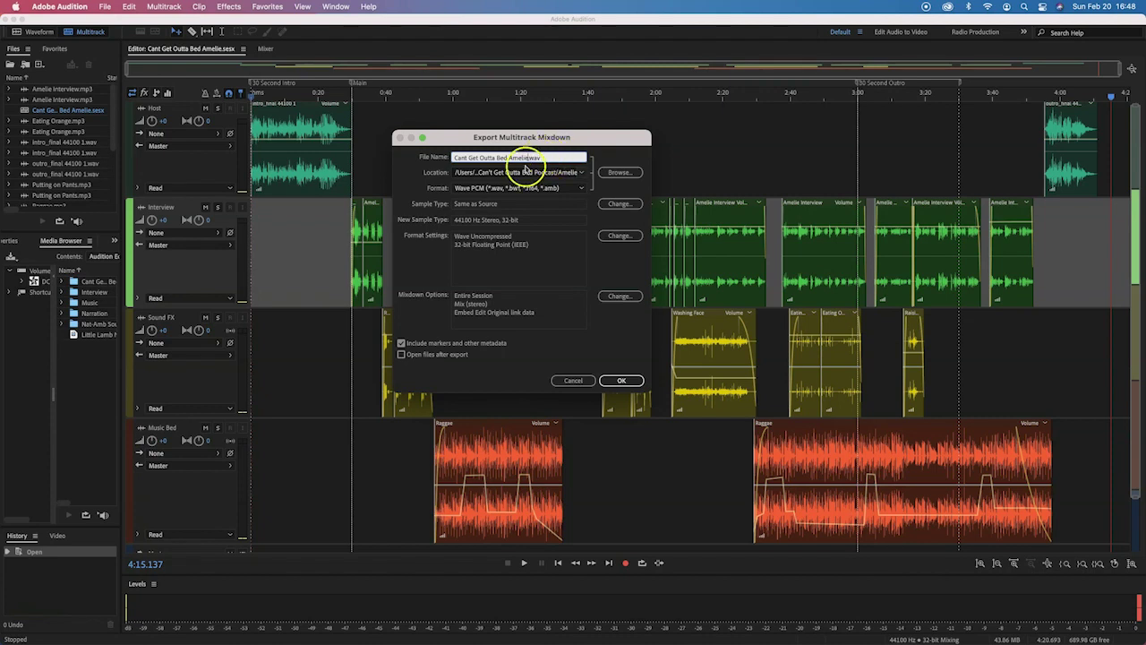
click(543, 189)
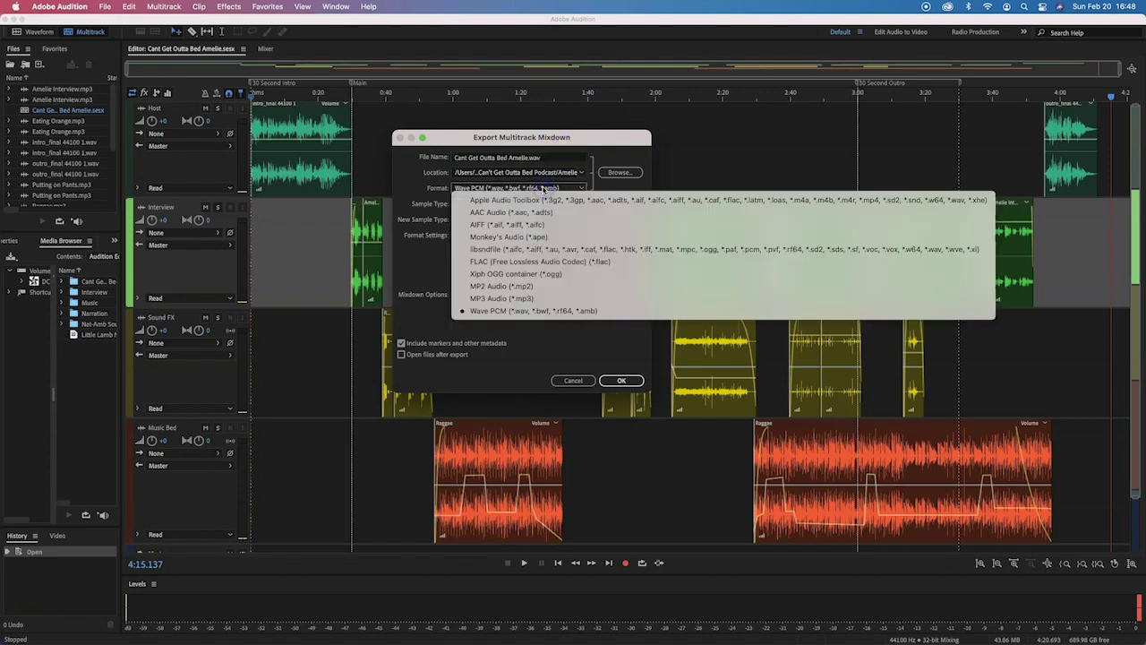
click(515, 298)
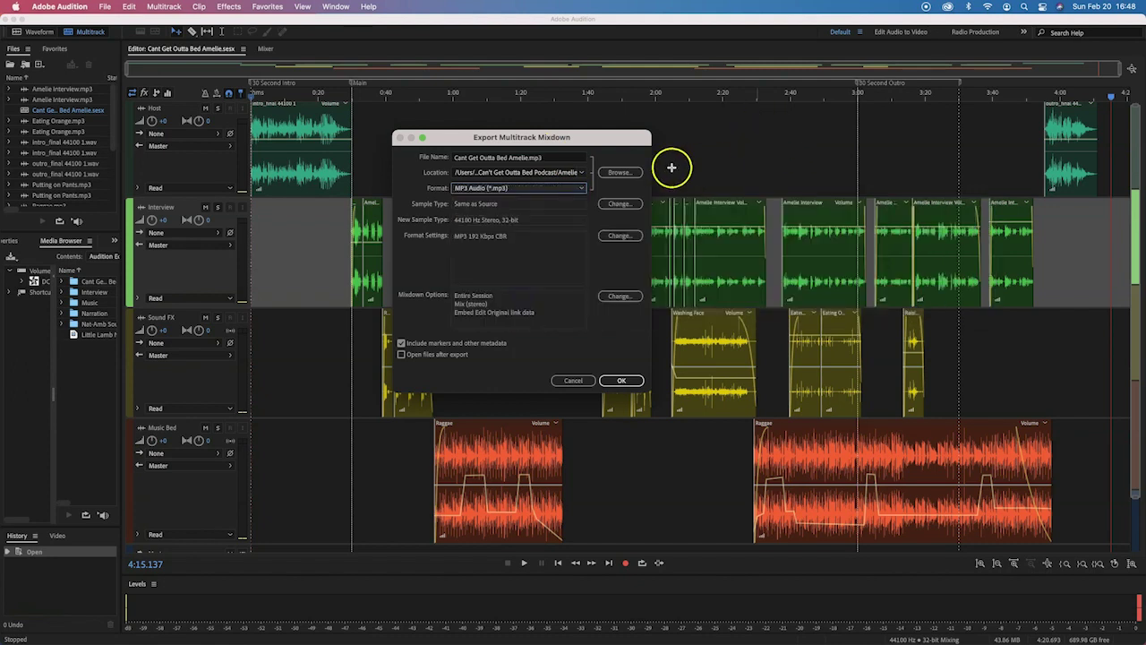
Choose the Audition Edit folder on the Desktop as the mixdown location and export the MP3.
click(636, 173)
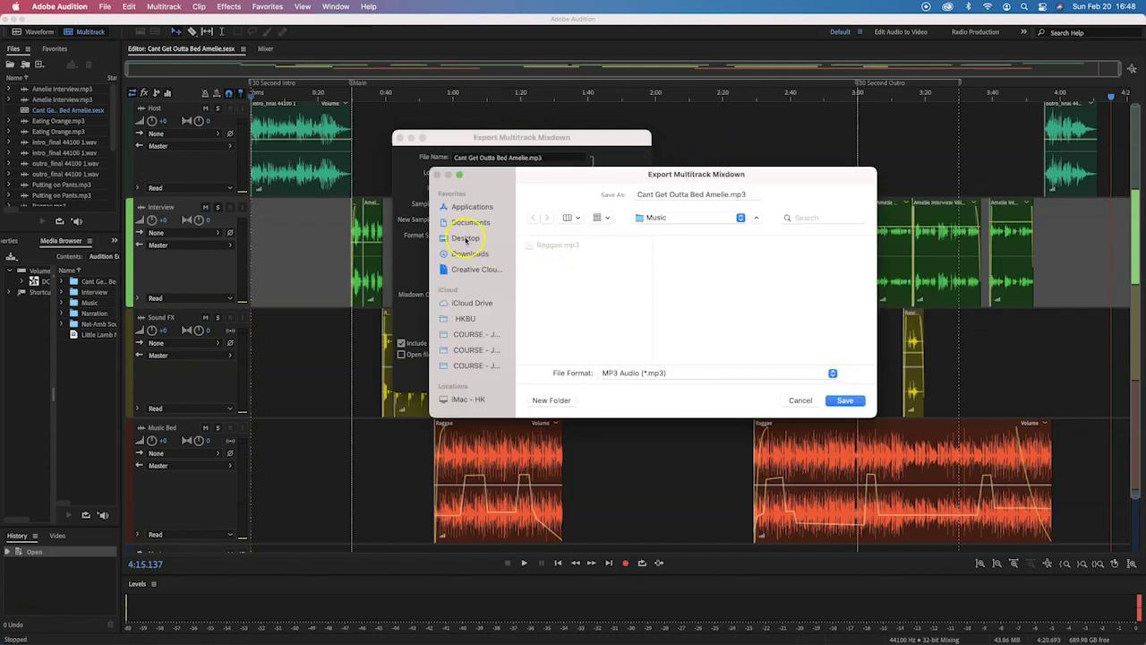
click(464, 238)
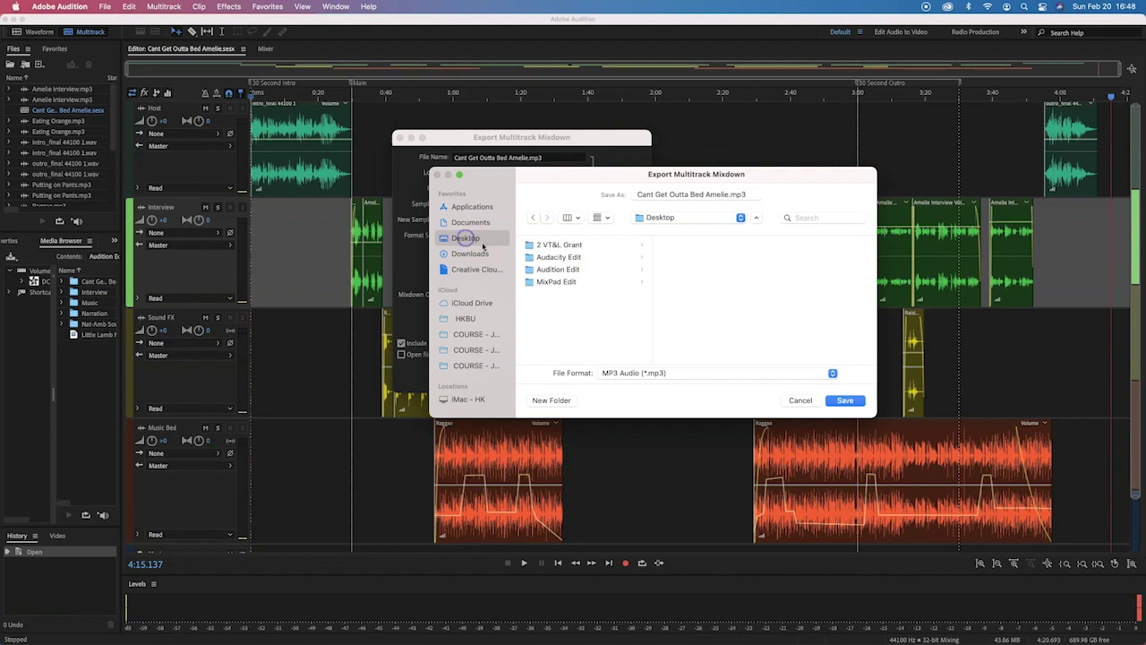
click(560, 270)
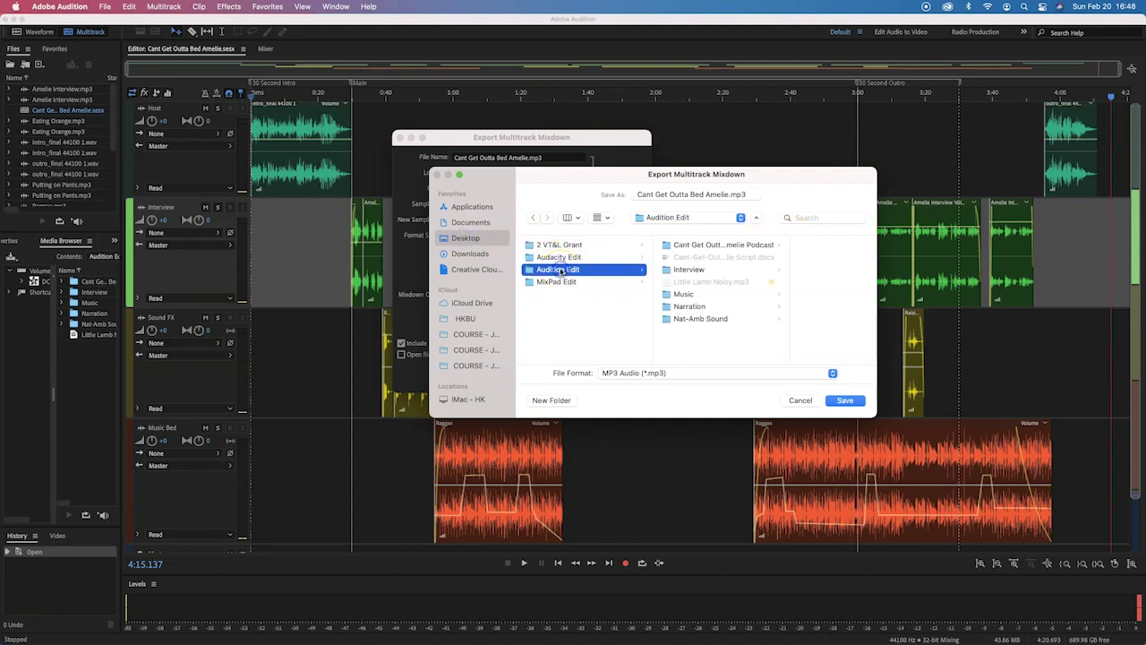
click(847, 401)
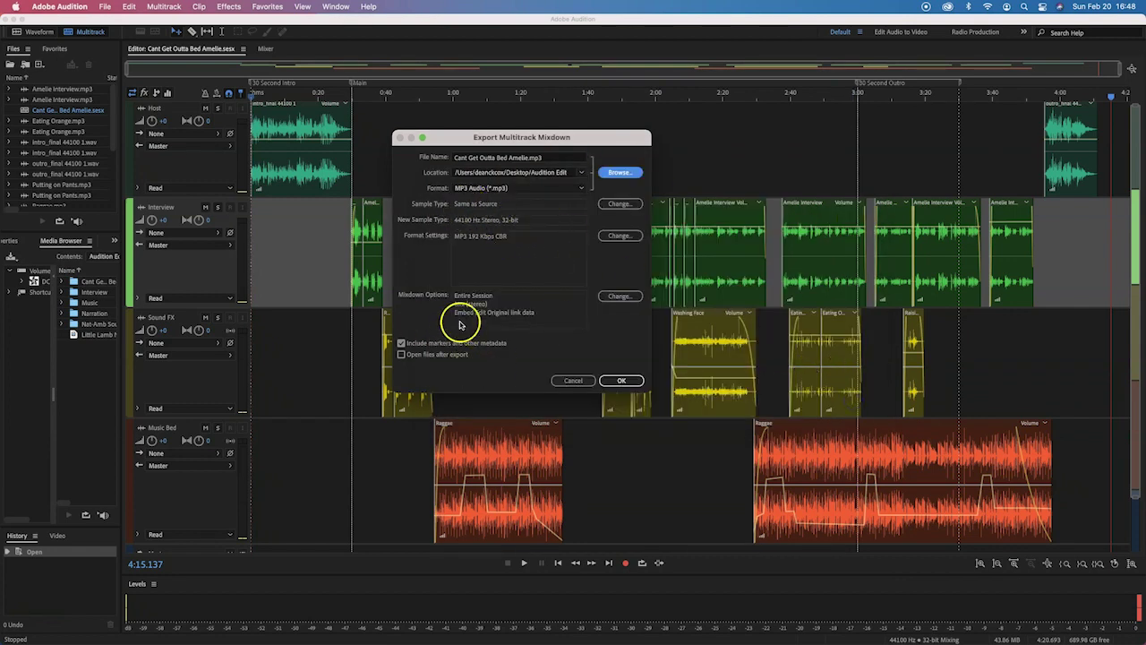
click(620, 380)
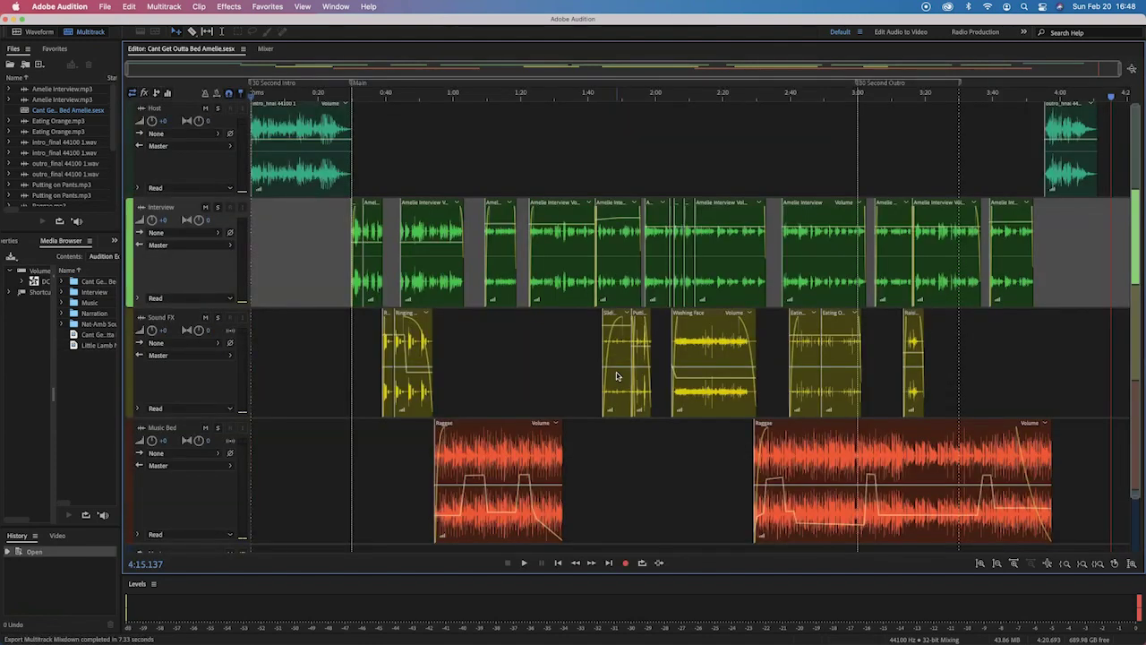
Switch to the desktop and open the Audition Edit folder in Finder to locate the exported file.
key(super+h)
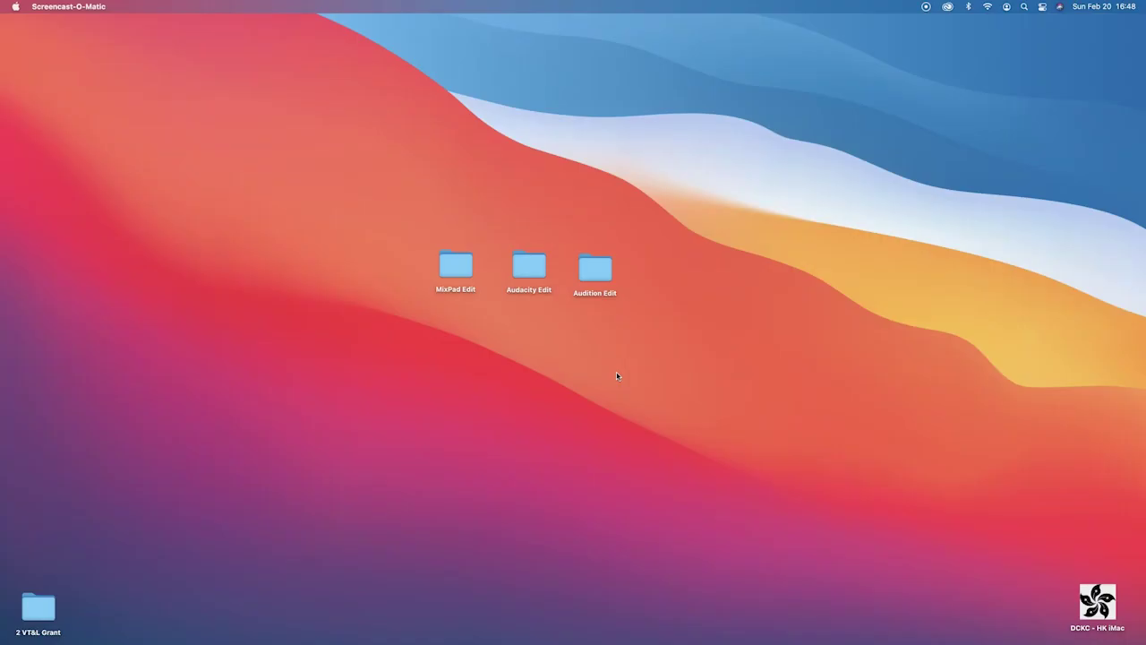
double_click(535, 270)
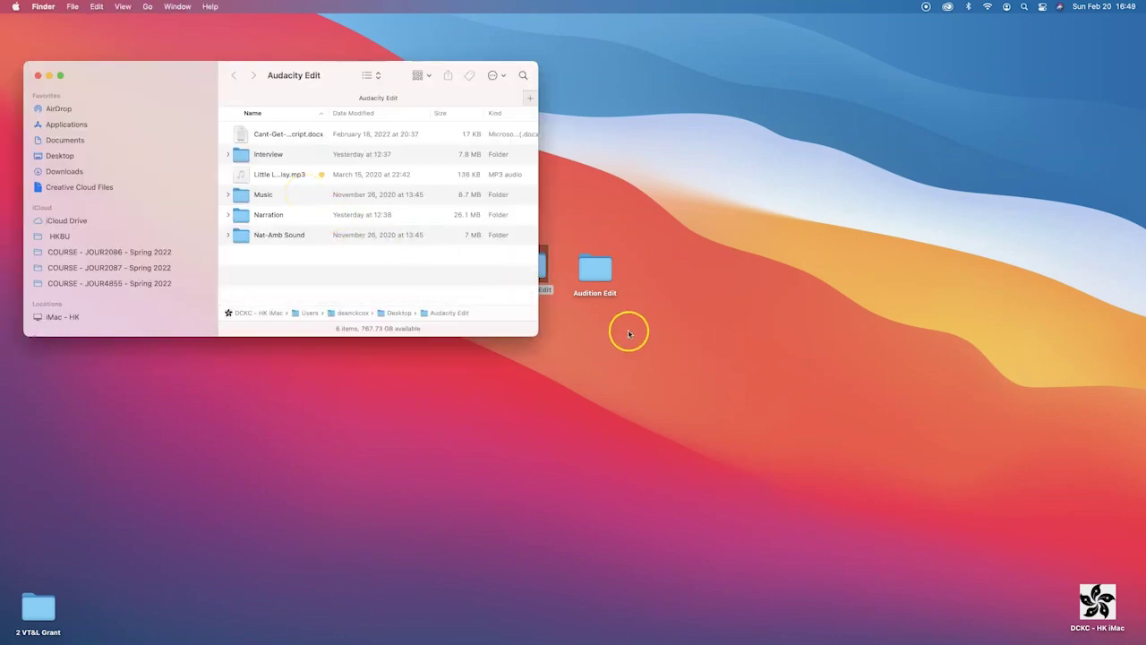
key(super+w)
double_click(587, 267)
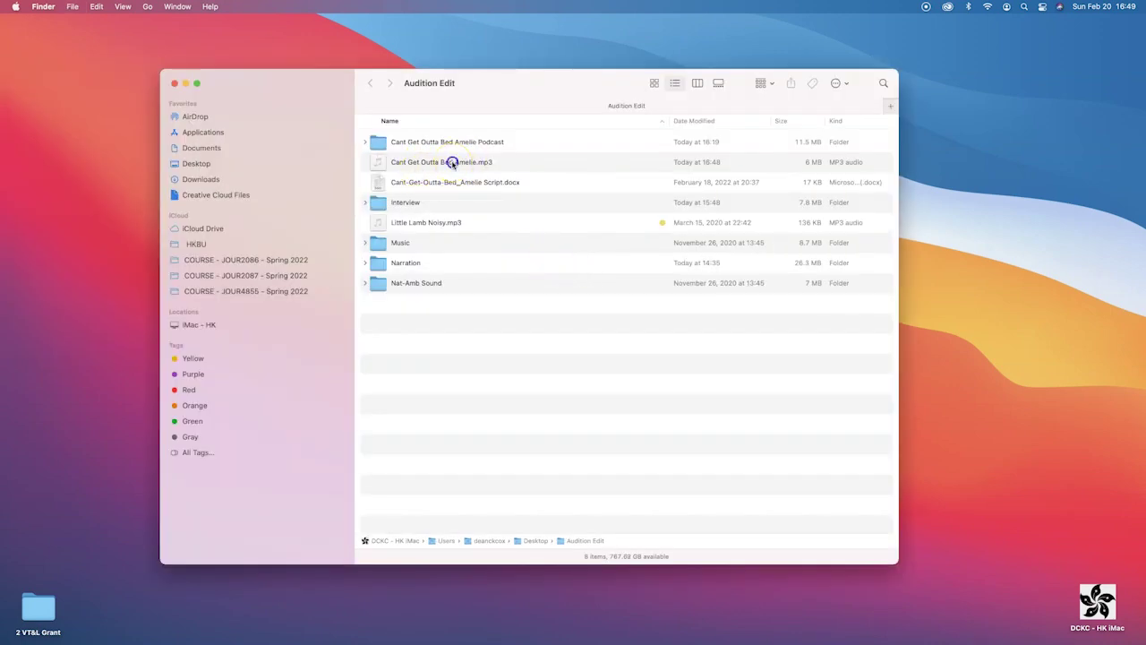
Open Cant Get Outta Bed Amelie.mp3 in QuickTime Player to check playback, and close the player and the folder.
double_click(452, 162)
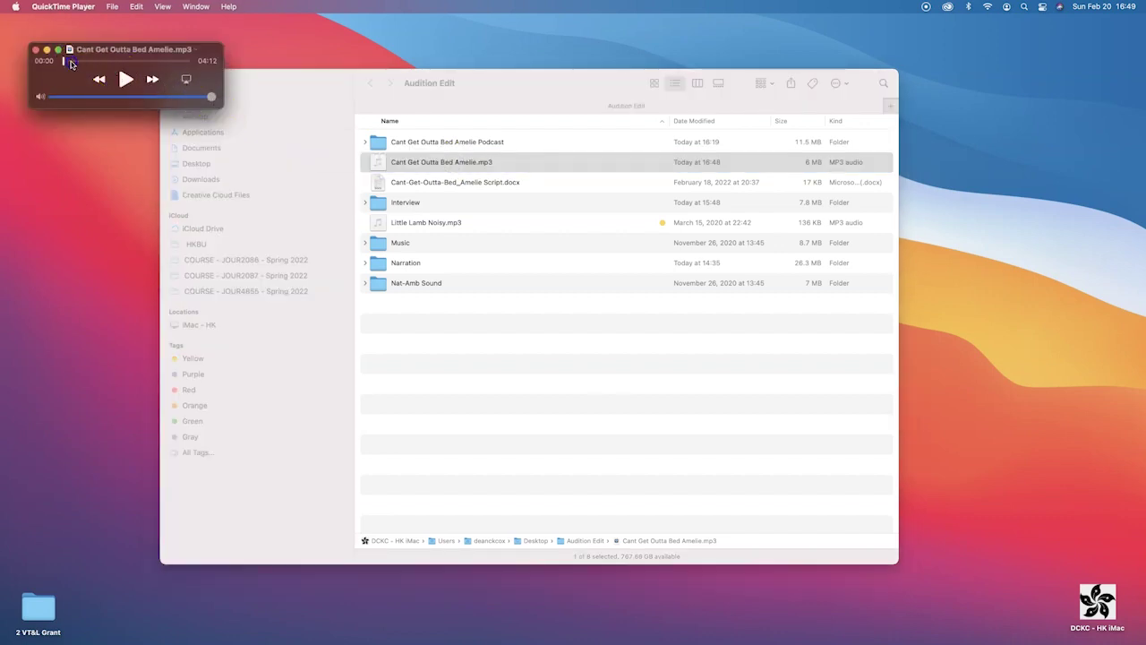
drag(144, 51, 237, 43)
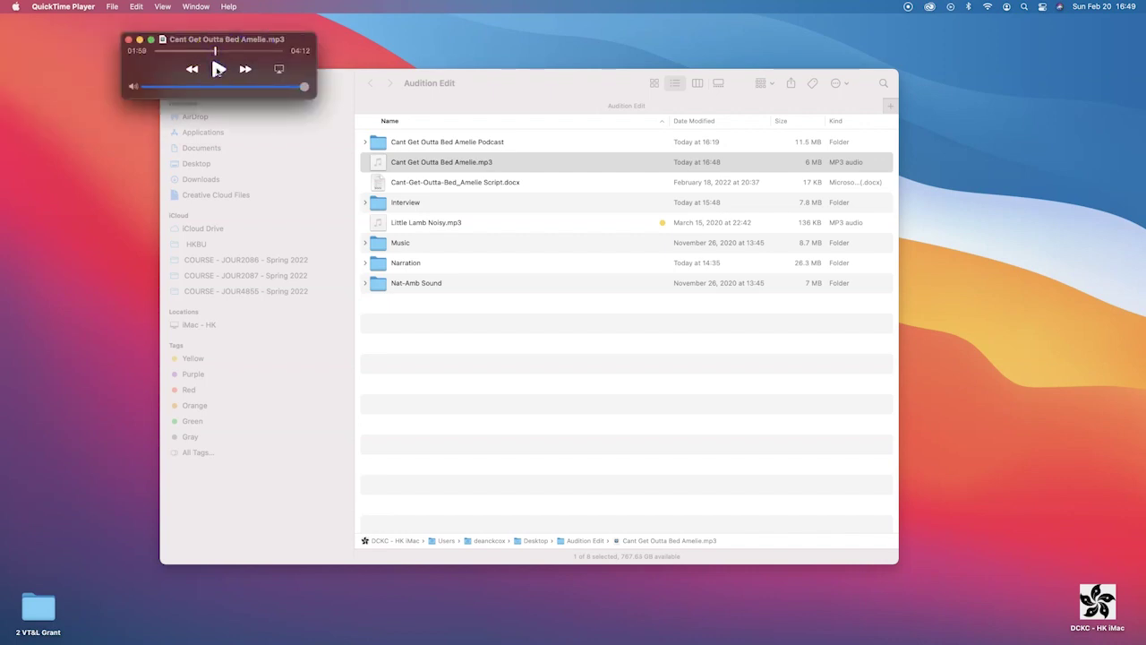
key(cmd+q)
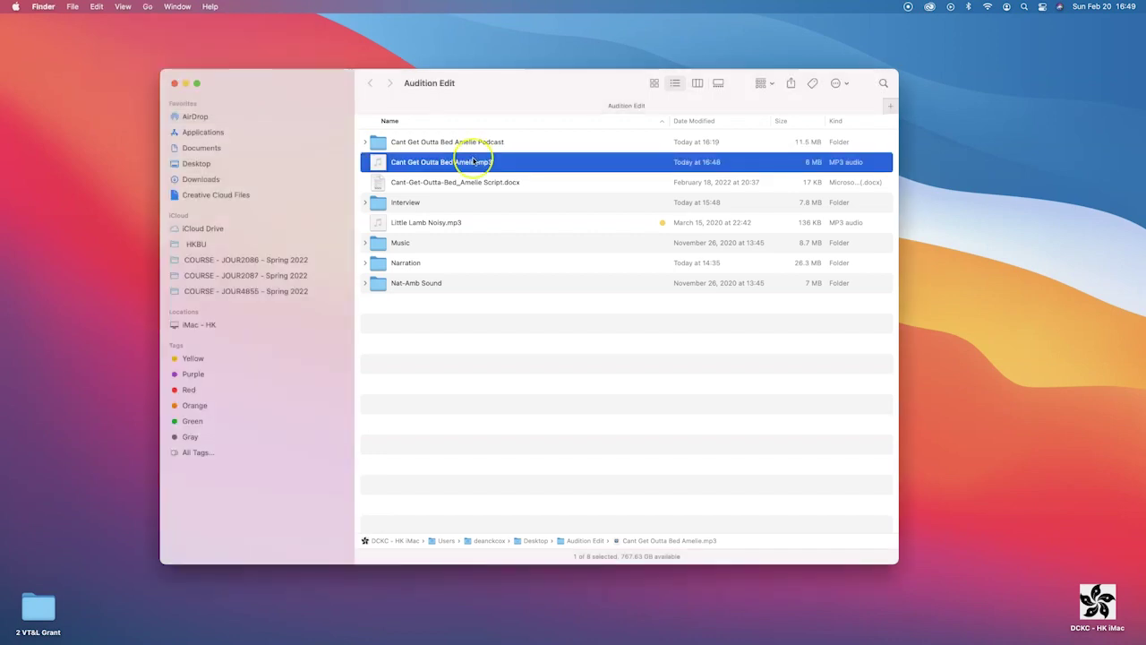
click(537, 223)
key(cmd+w)
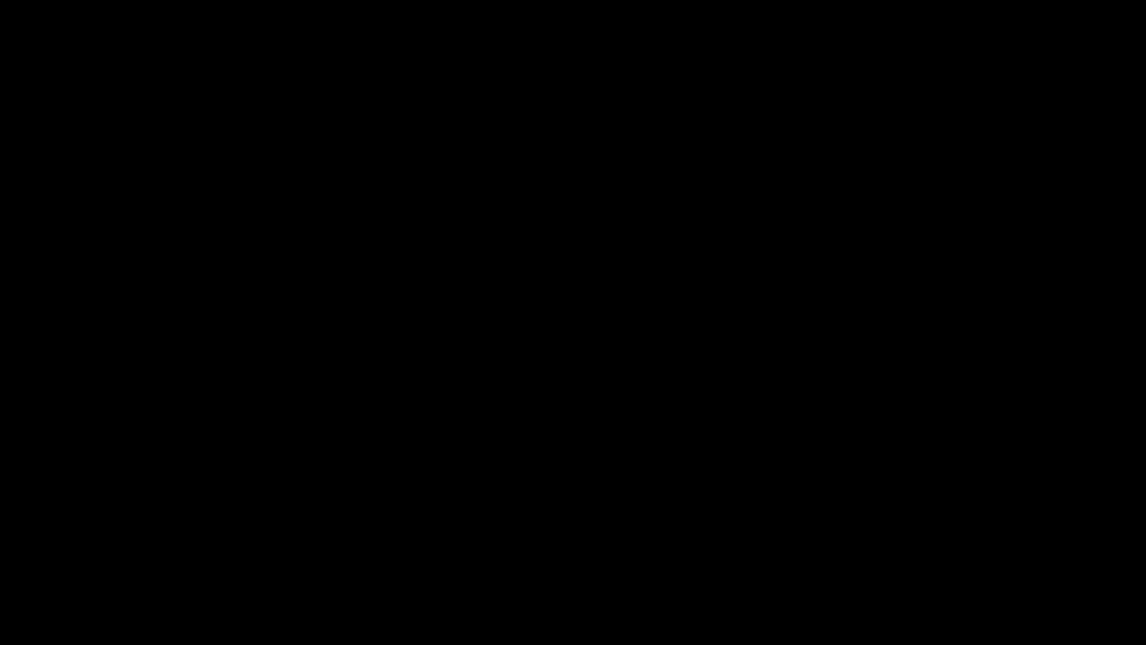